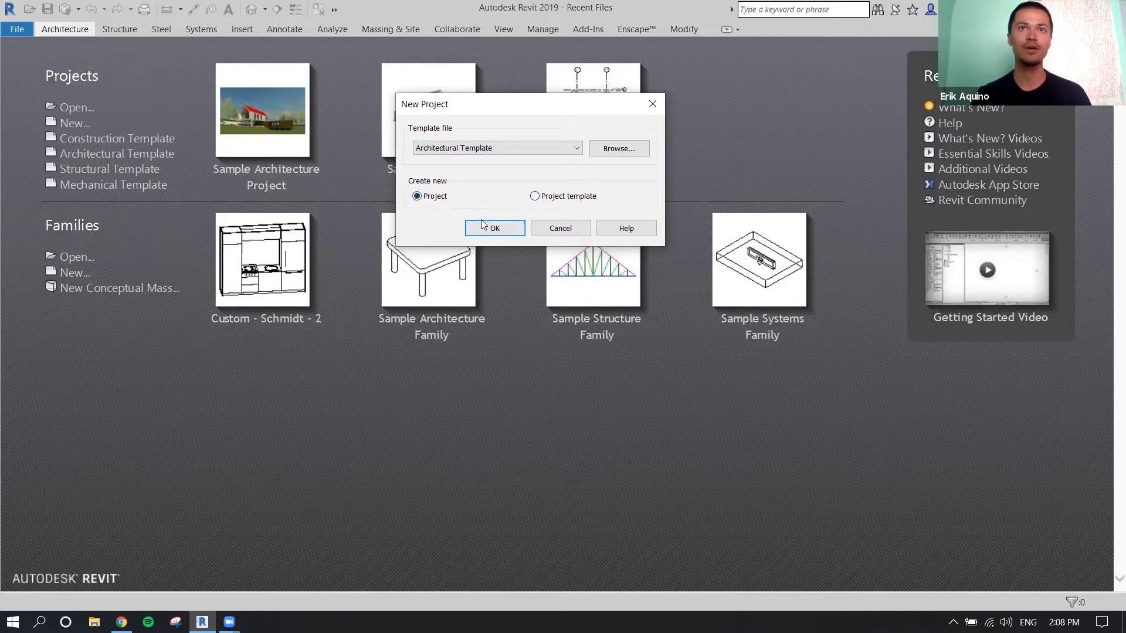
# Create a new project from the Architectural Template
pyautogui.click(486, 228)
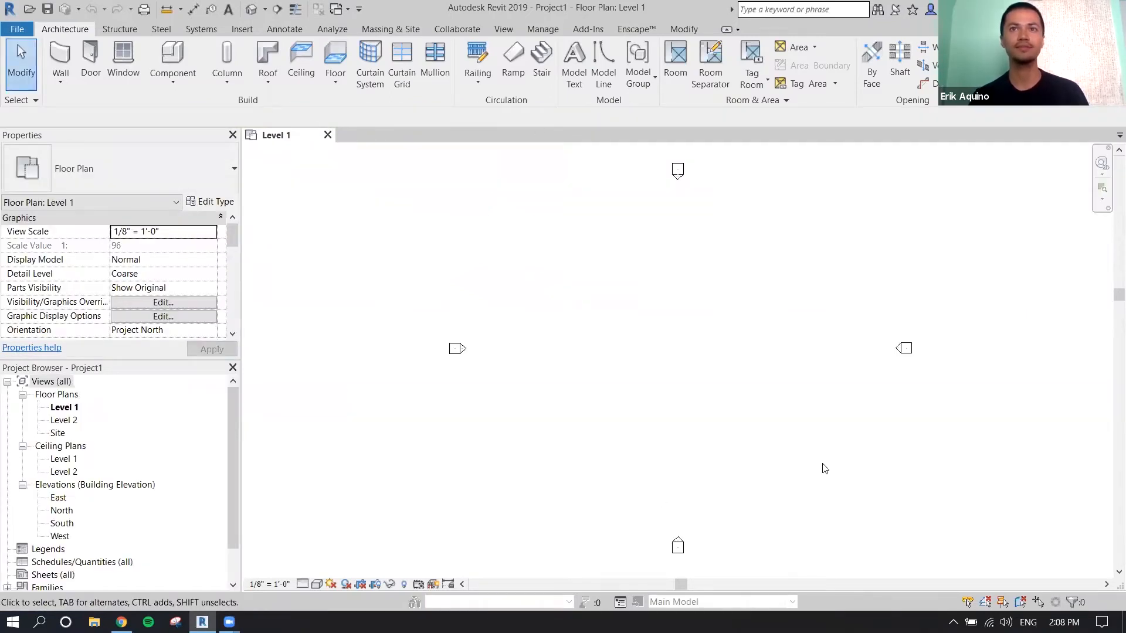
pyautogui.moveTo(584, 267); pyautogui.dragTo(535, 287, button='middle')
pyautogui.scroll(-4, 548, 281)
pyautogui.scroll(3, 553, 289)
pyautogui.scroll(-2, 555, 285)
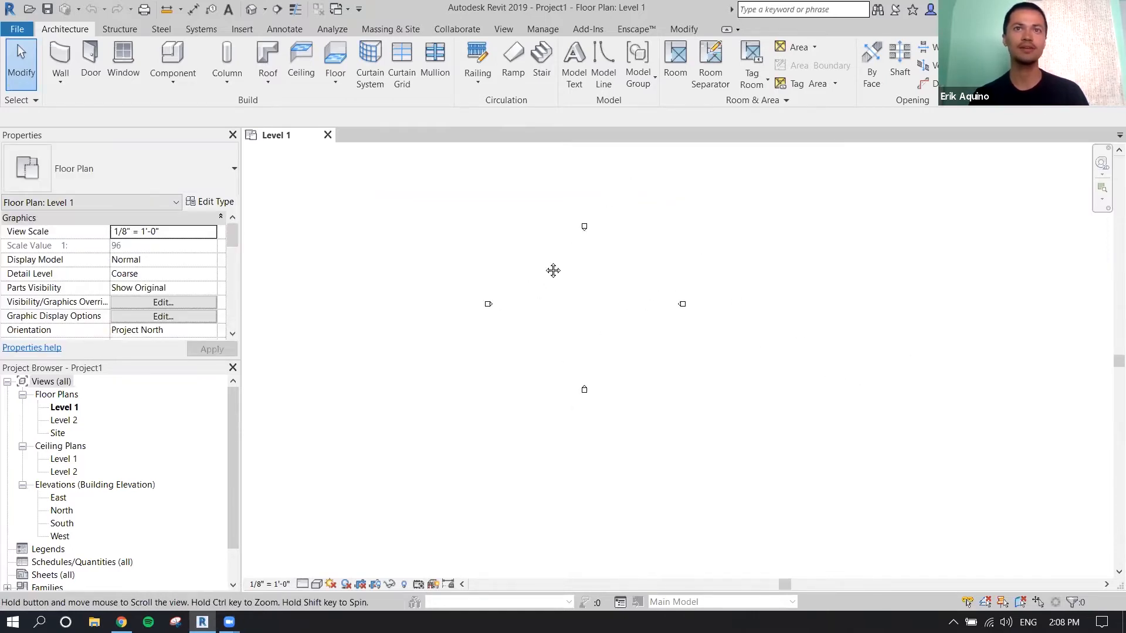
# Review the available view scales and the other view properties of the Level 1 floor plan
pyautogui.click(190, 234)
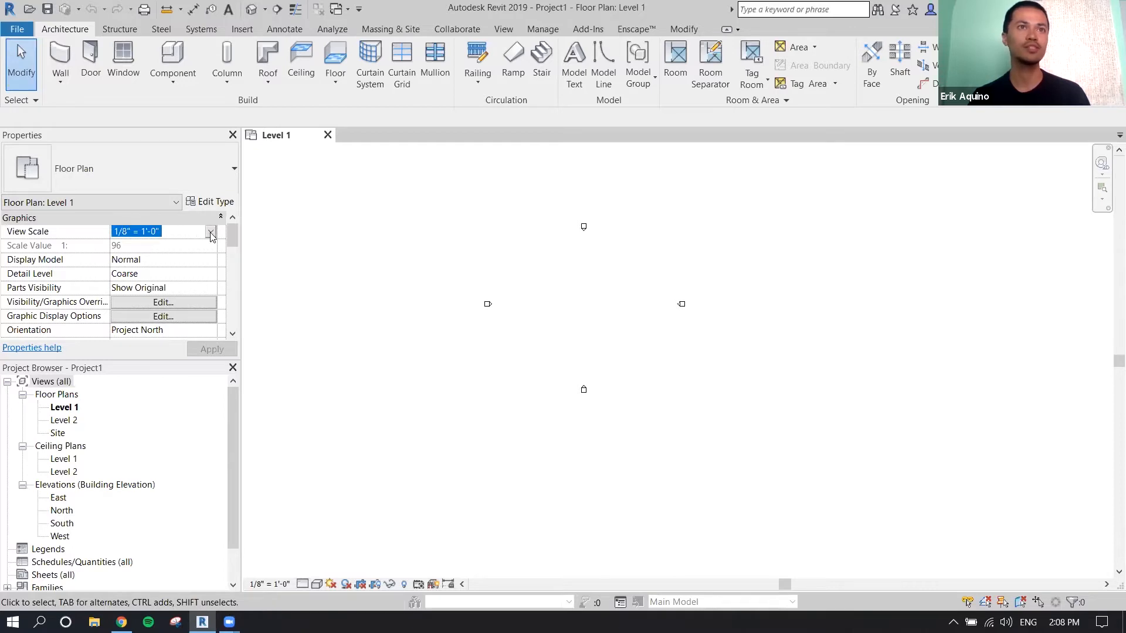
pyautogui.click(211, 234)
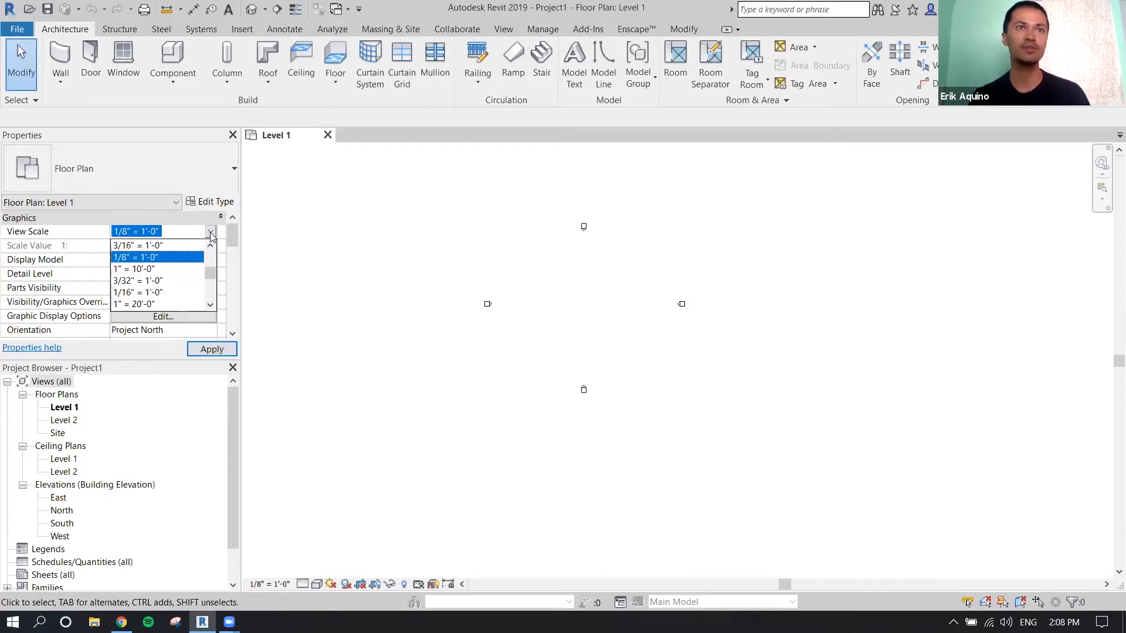
pyautogui.click(189, 236)
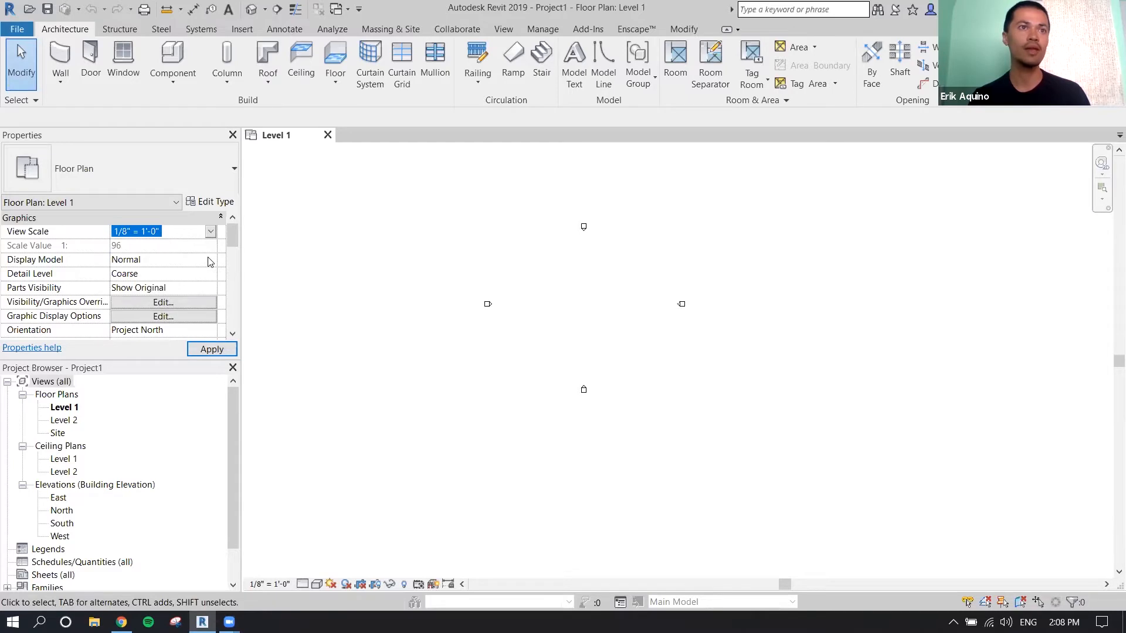
pyautogui.scroll(-4, 210, 262)
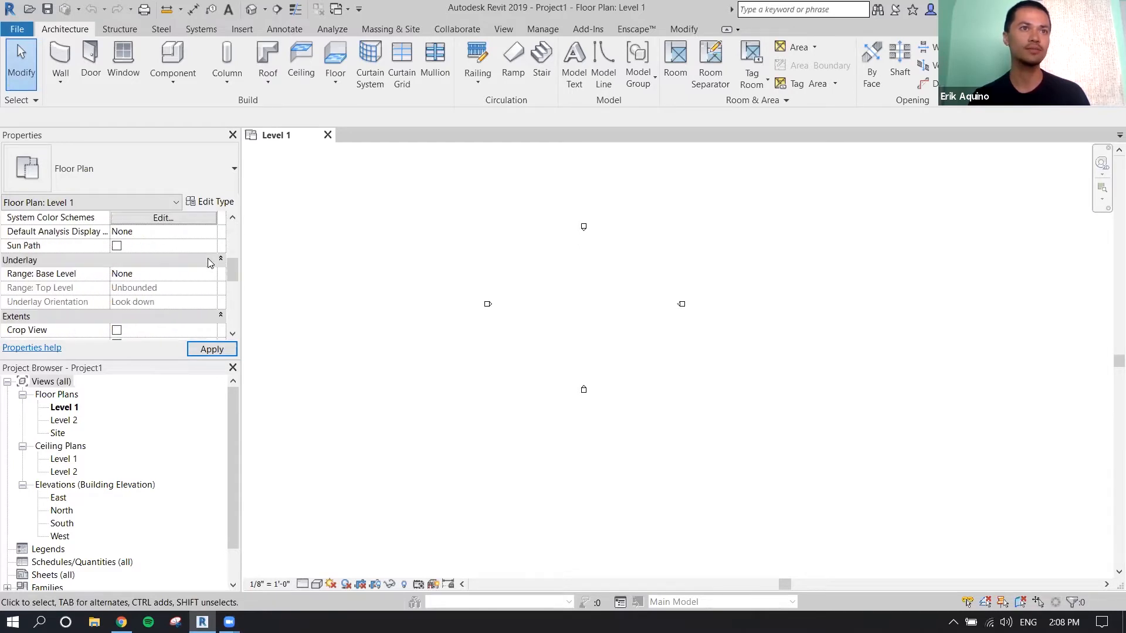
pyautogui.scroll(-1, 210, 262)
pyautogui.scroll(6, 209, 258)
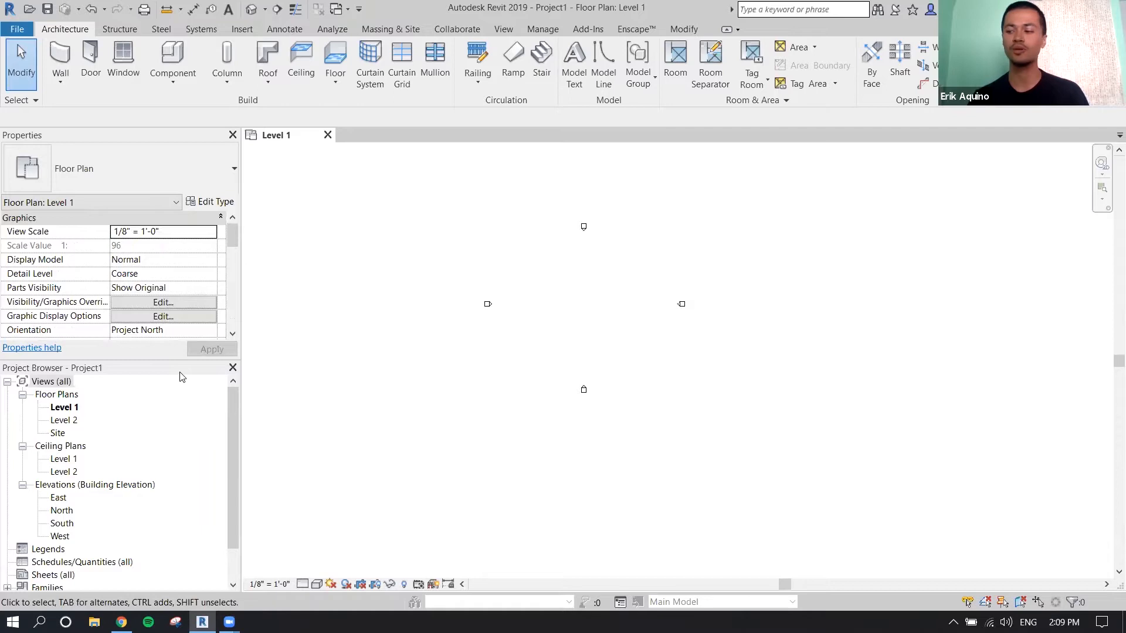
# Collapse the Floor Plans, Ceiling Plans and Elevations branches in the Project Browser
pyautogui.click(23, 395)
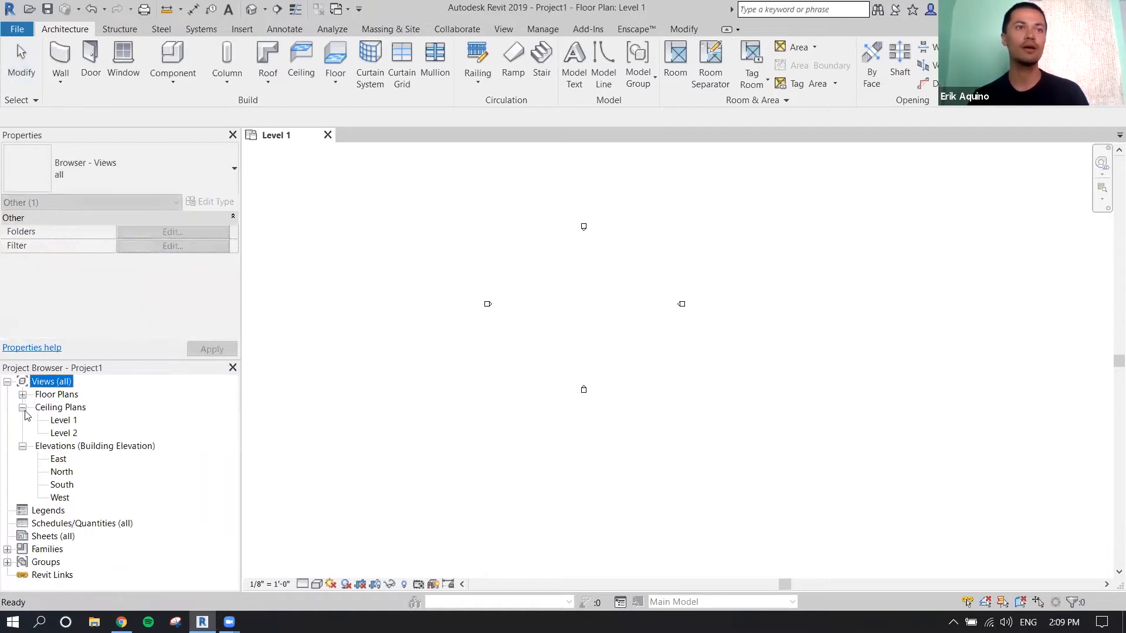
pyautogui.click(22, 408)
pyautogui.click(23, 421)
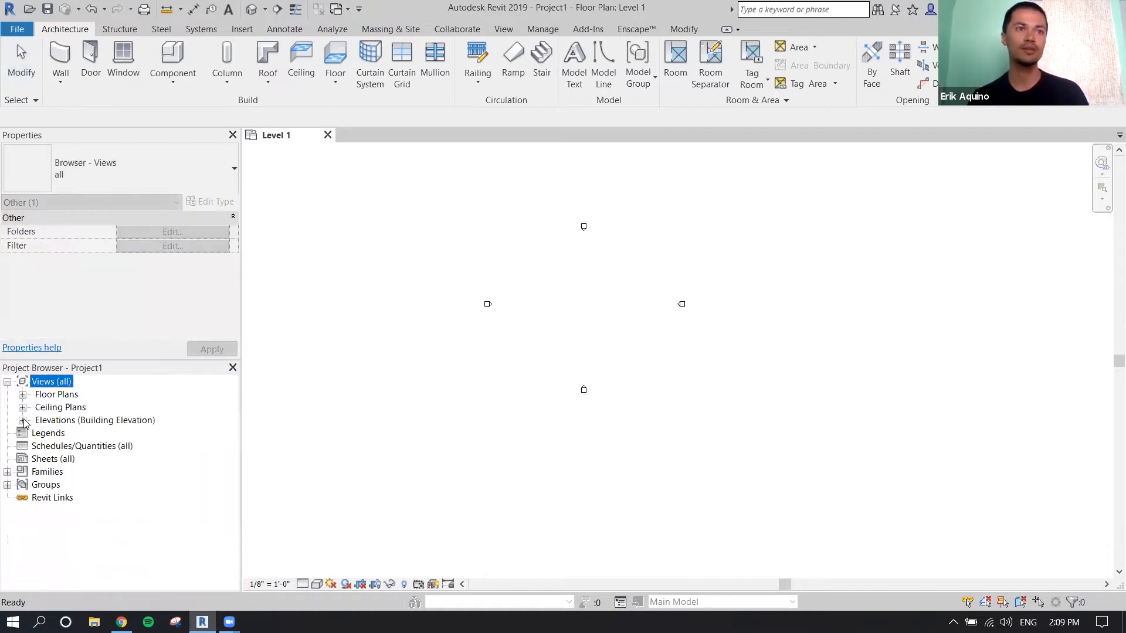
# Look through the Project Browser categories, including Floor Plans, Elevations, Legends, Schedules/Quantities, Sheets and Groups
pyautogui.click(58, 399)
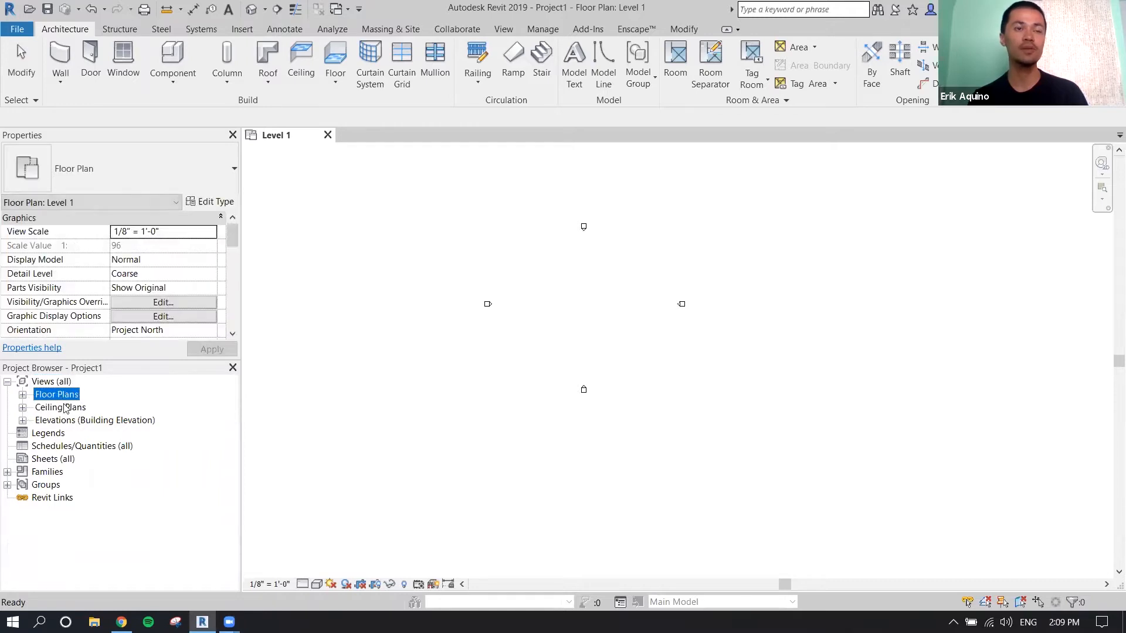
pyautogui.click(67, 422)
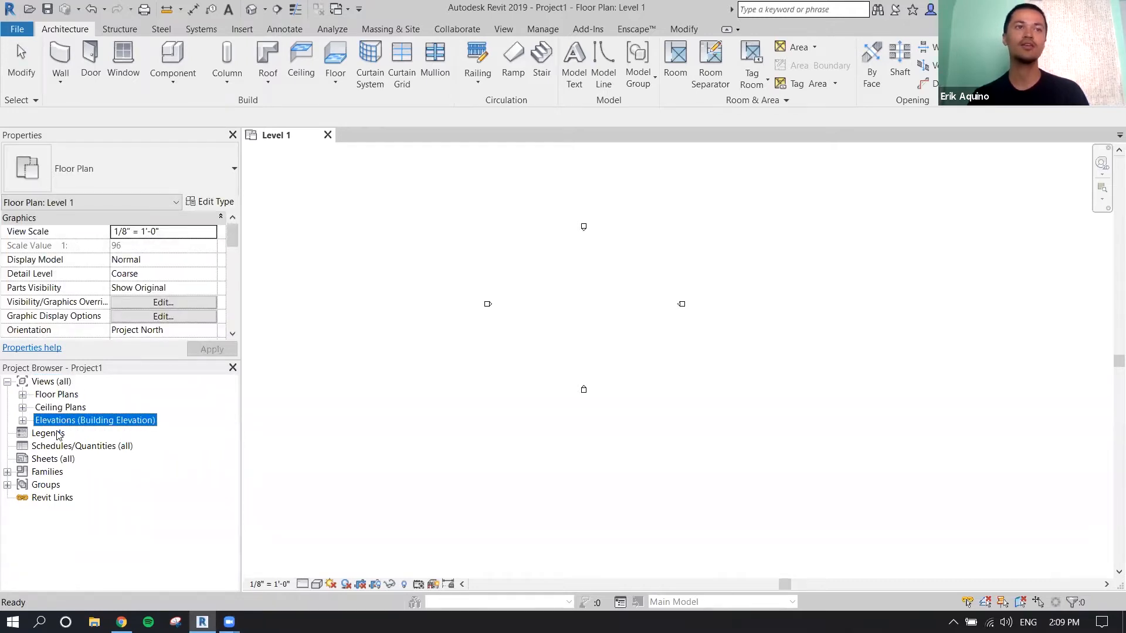
pyautogui.click(59, 434)
pyautogui.click(63, 447)
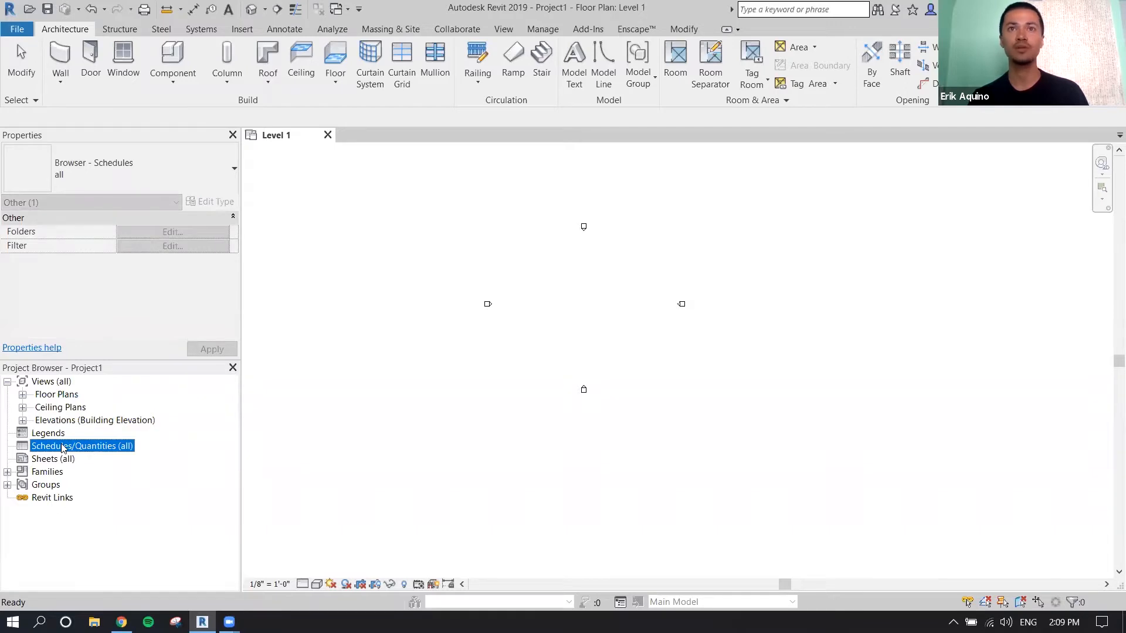
pyautogui.click(55, 461)
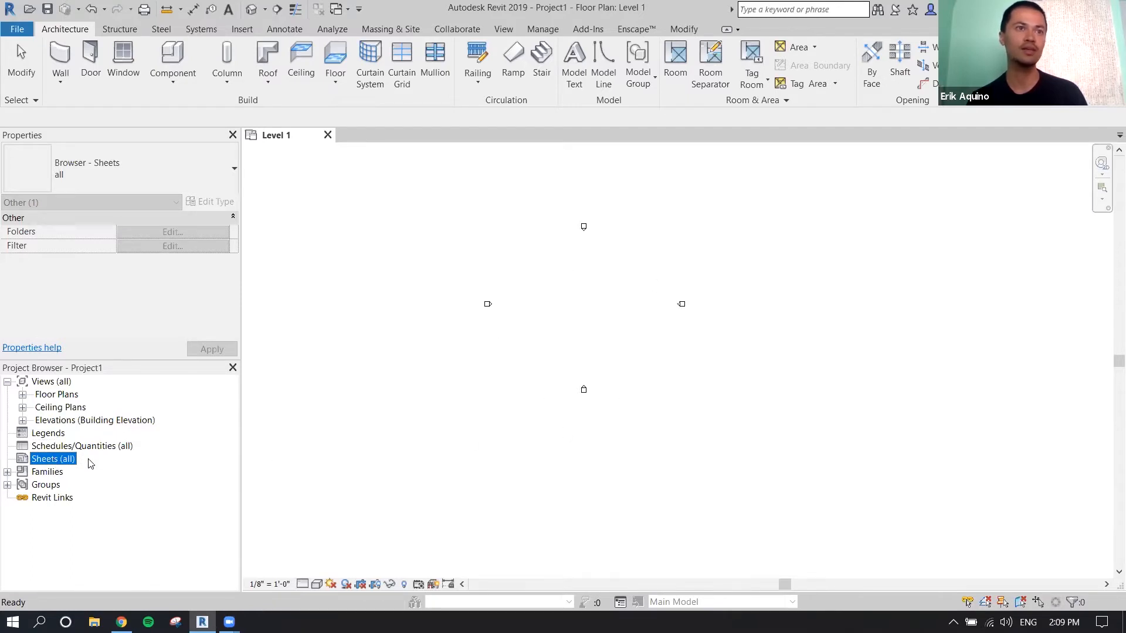
pyautogui.click(53, 486)
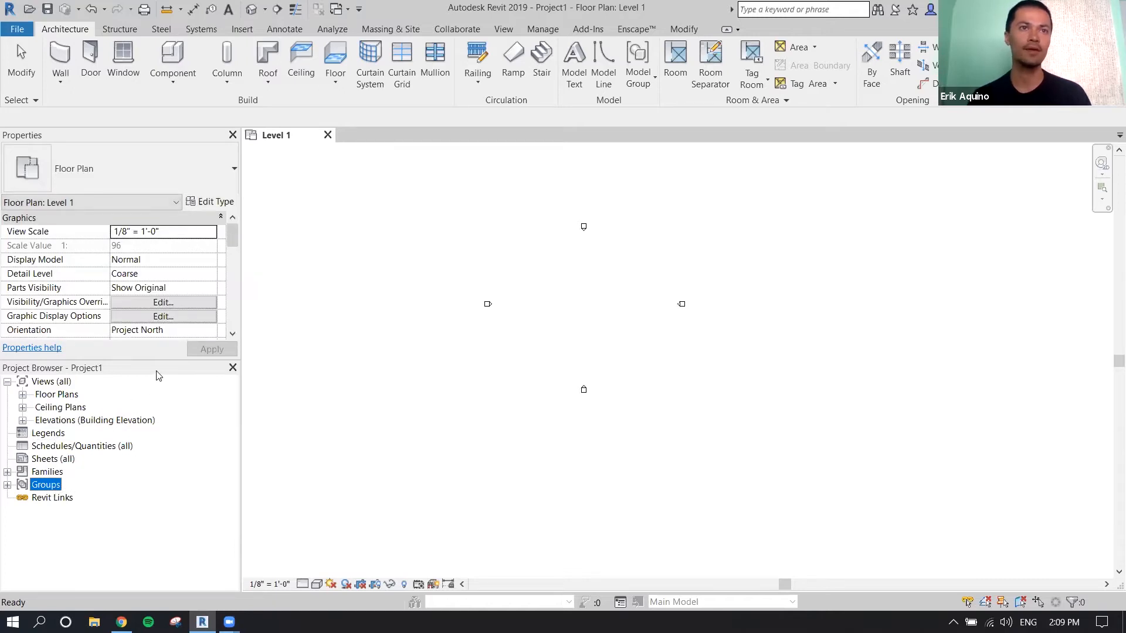
# Expand the Floor Plans branch in the Project Browser and select Level 1
pyautogui.click(541, 253)
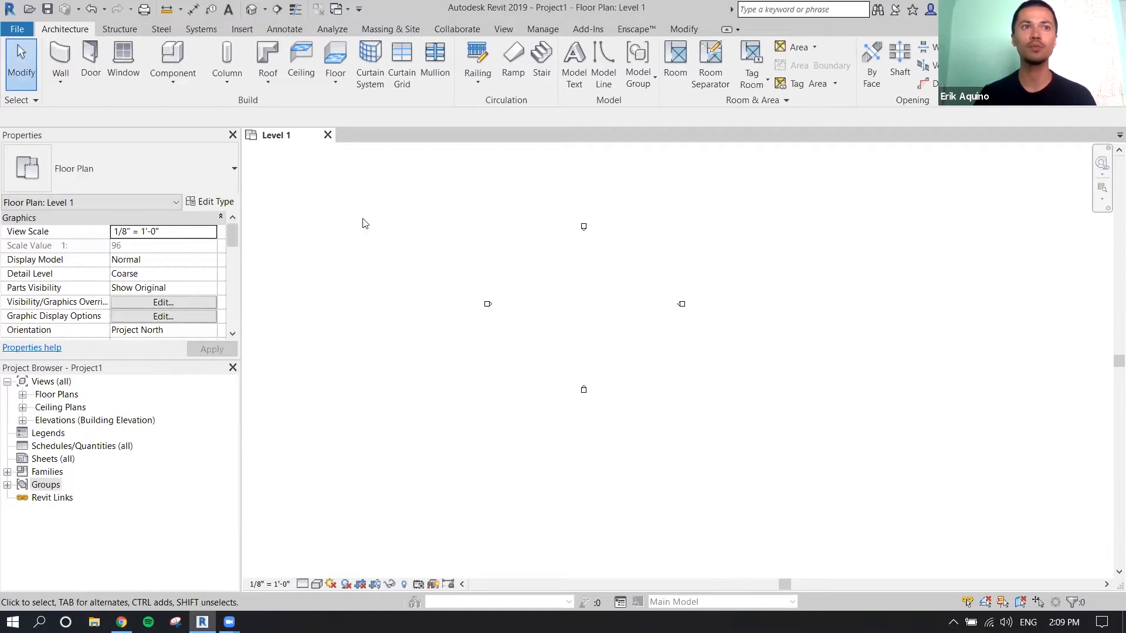
pyautogui.click(22, 394)
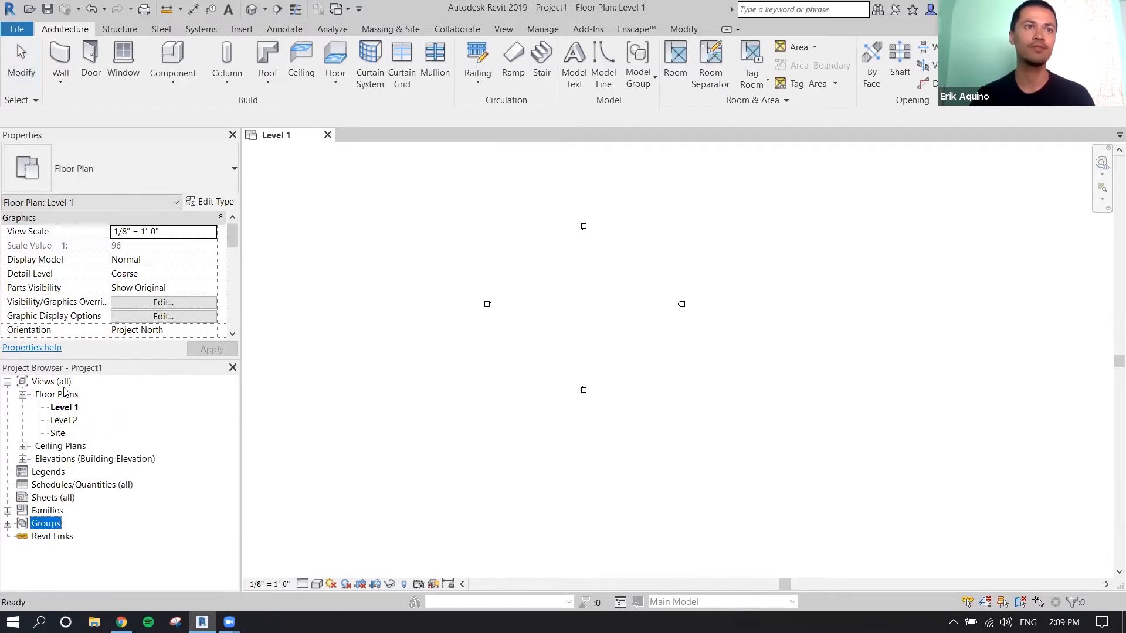
pyautogui.click(62, 408)
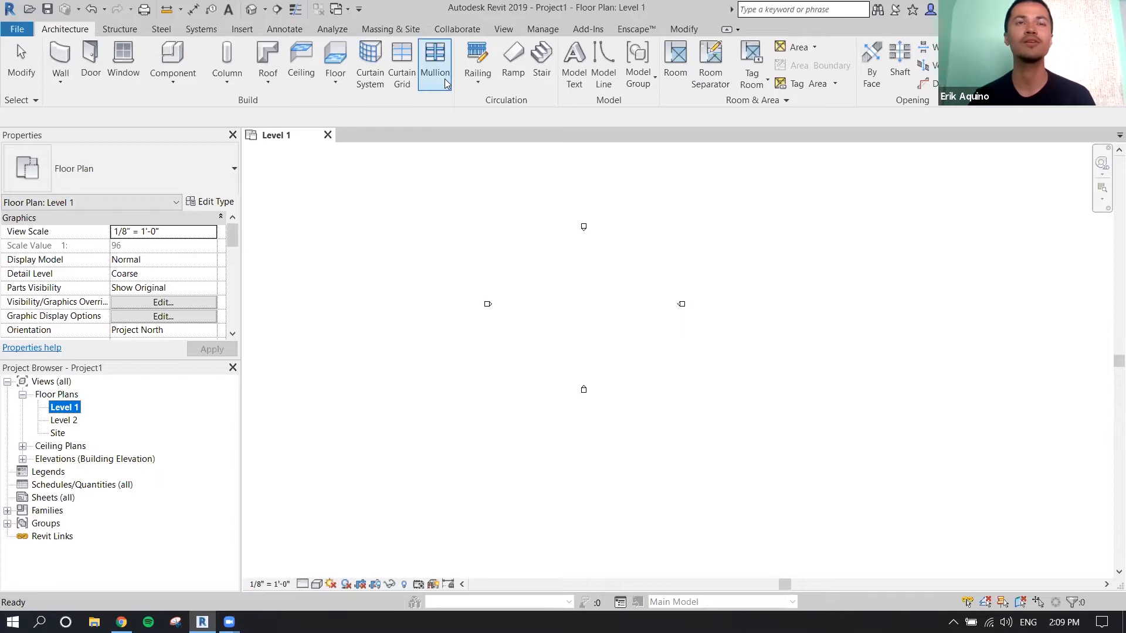
# Set the length unit in the Project Units to Meters
pyautogui.click(503, 31)
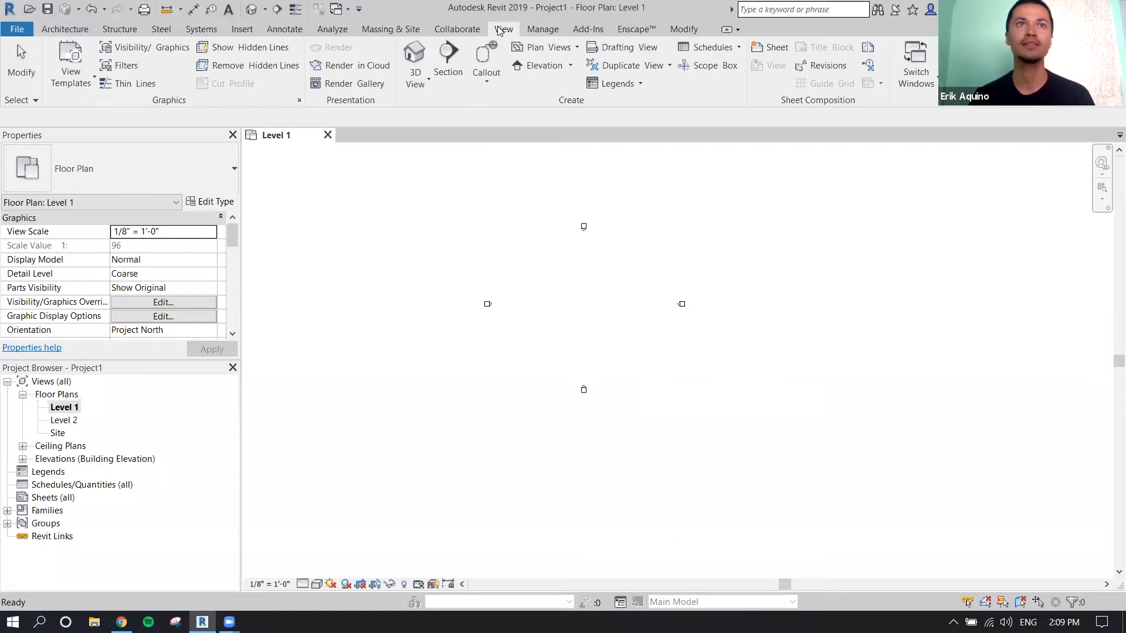
pyautogui.click(540, 31)
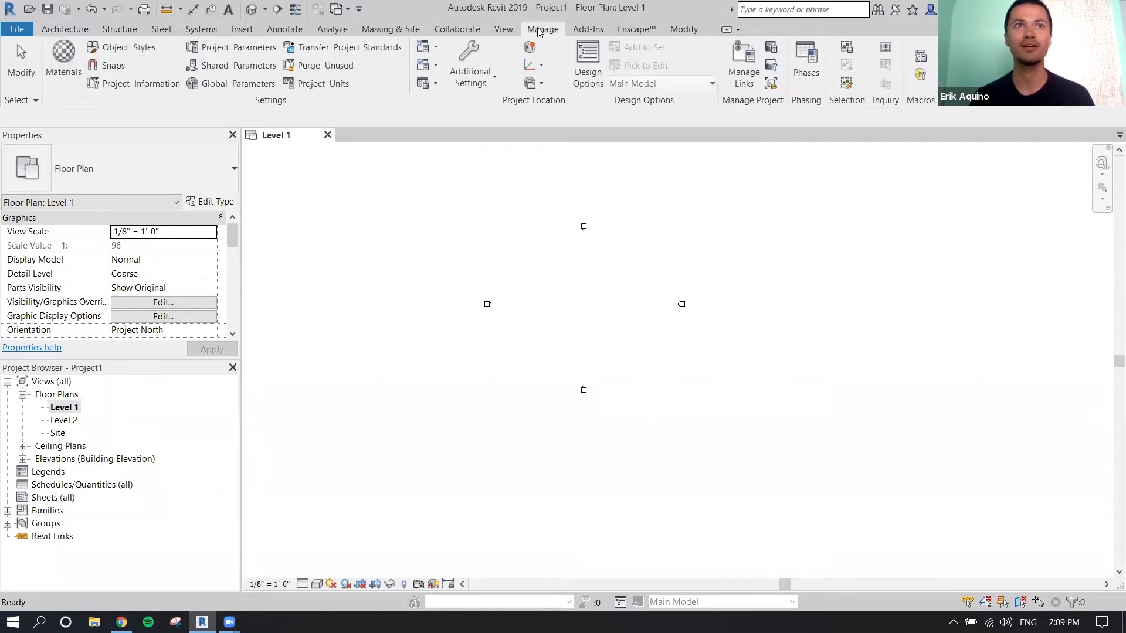
pyautogui.click(338, 86)
pyautogui.moveTo(411, 108); pyautogui.dragTo(403, 76)
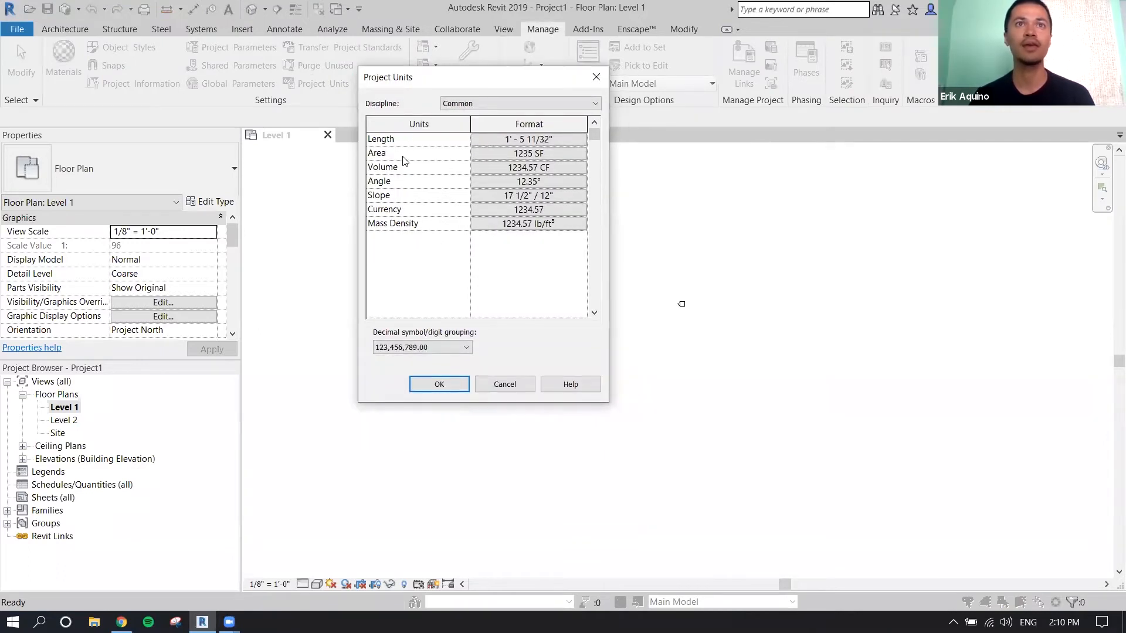
pyautogui.click(518, 139)
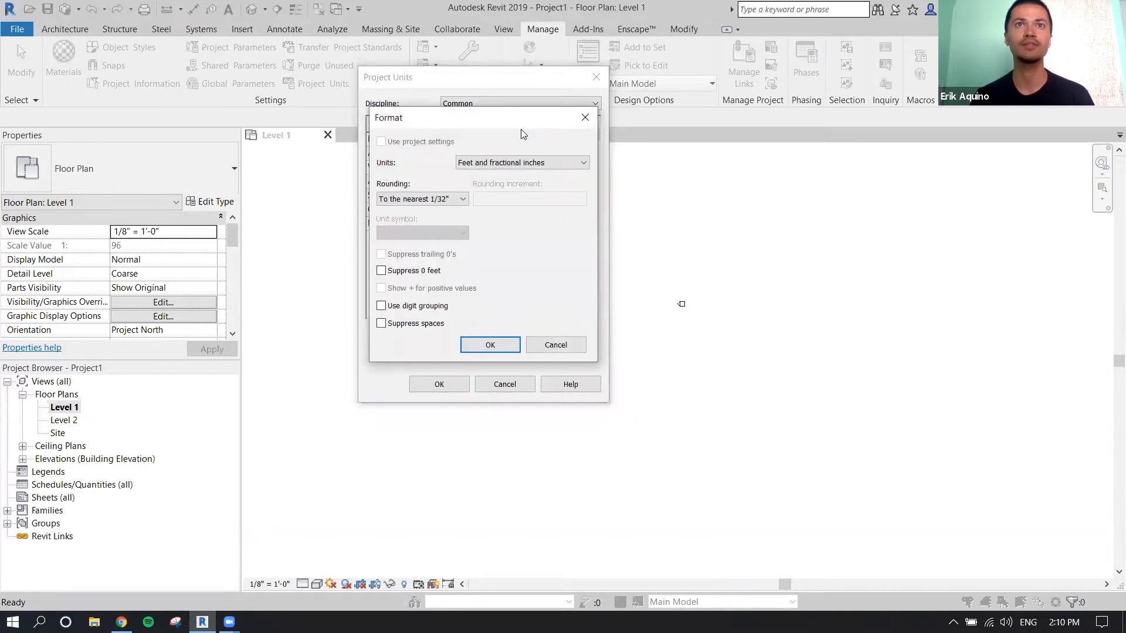
pyautogui.moveTo(520, 119); pyautogui.dragTo(531, 85)
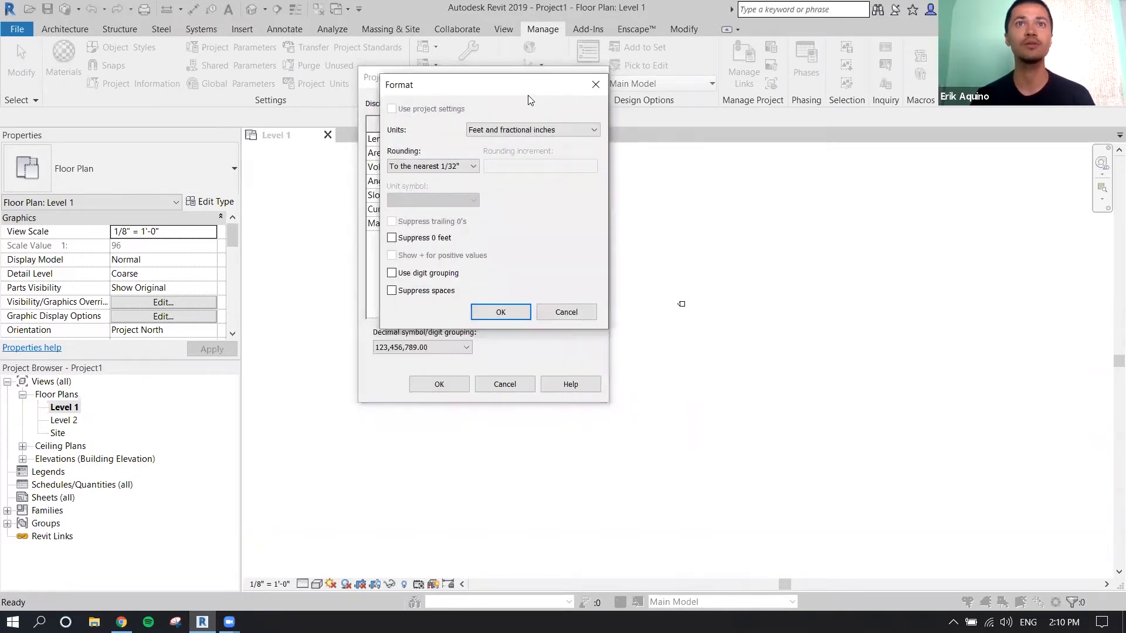
pyautogui.click(523, 132)
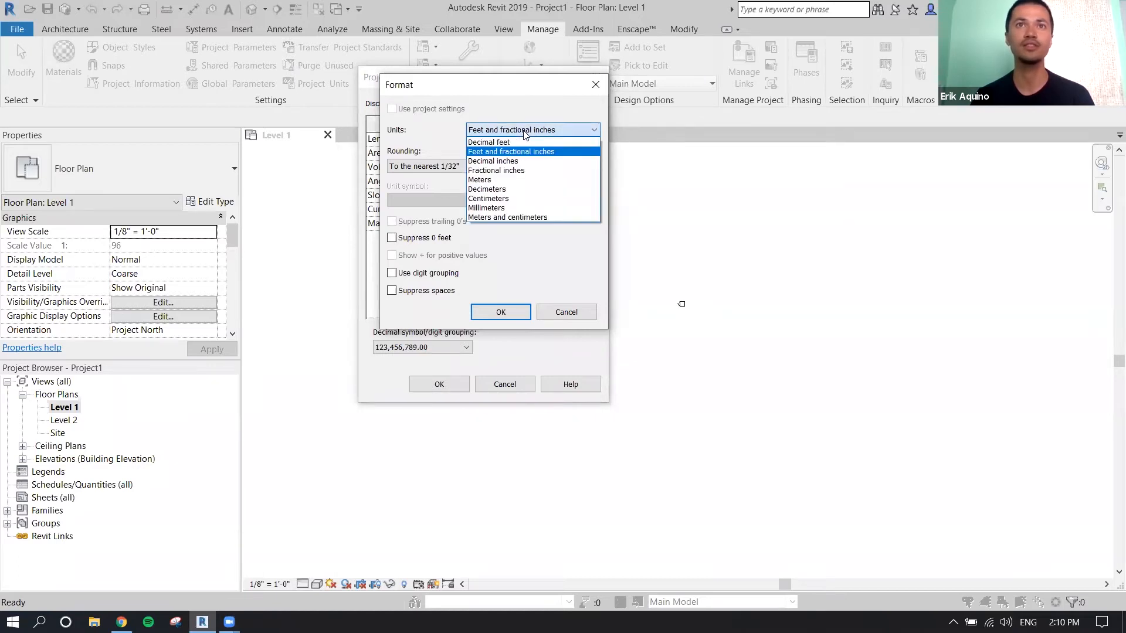
pyautogui.click(512, 180)
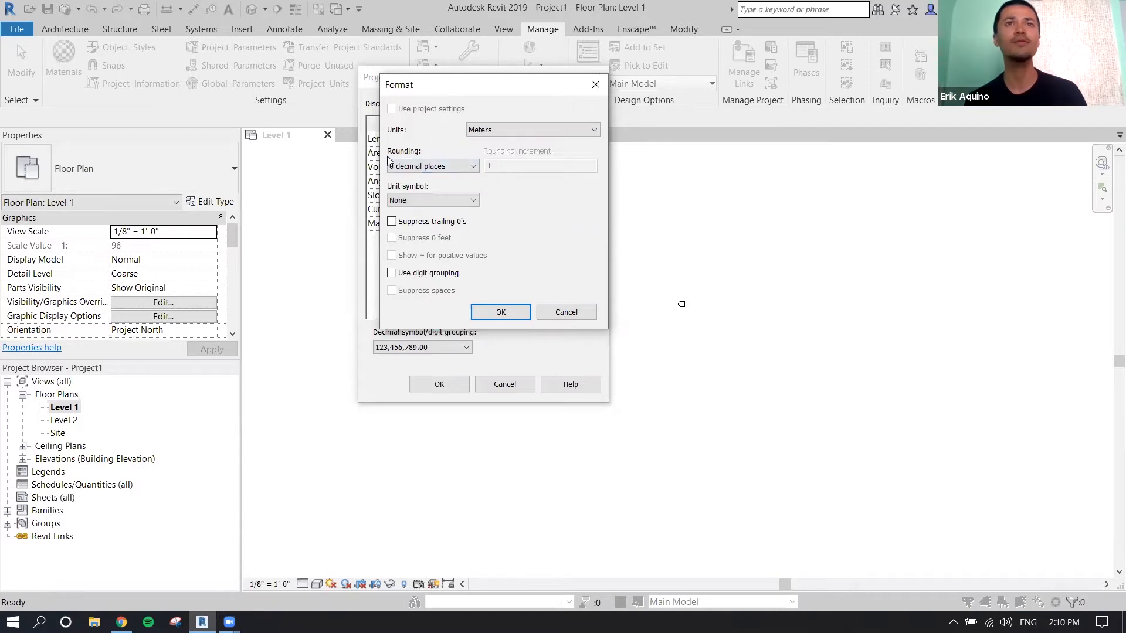
# Format project lengths with 1 decimal place, the unit symbol m and trailing 0's suppressed
pyautogui.click(421, 168)
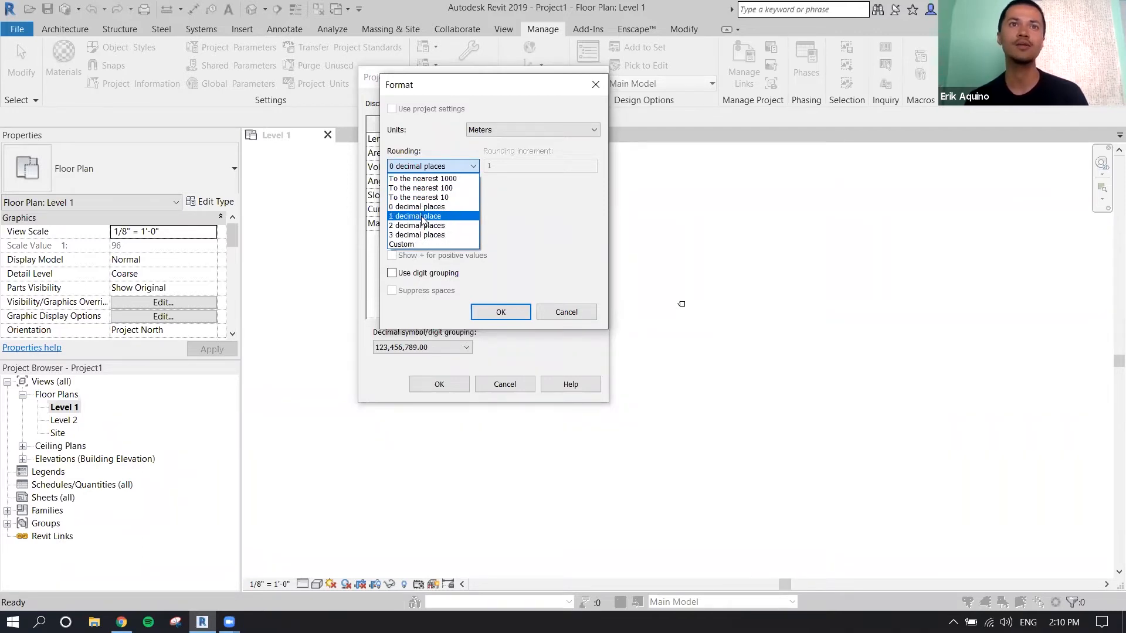
pyautogui.click(422, 217)
pyautogui.click(441, 203)
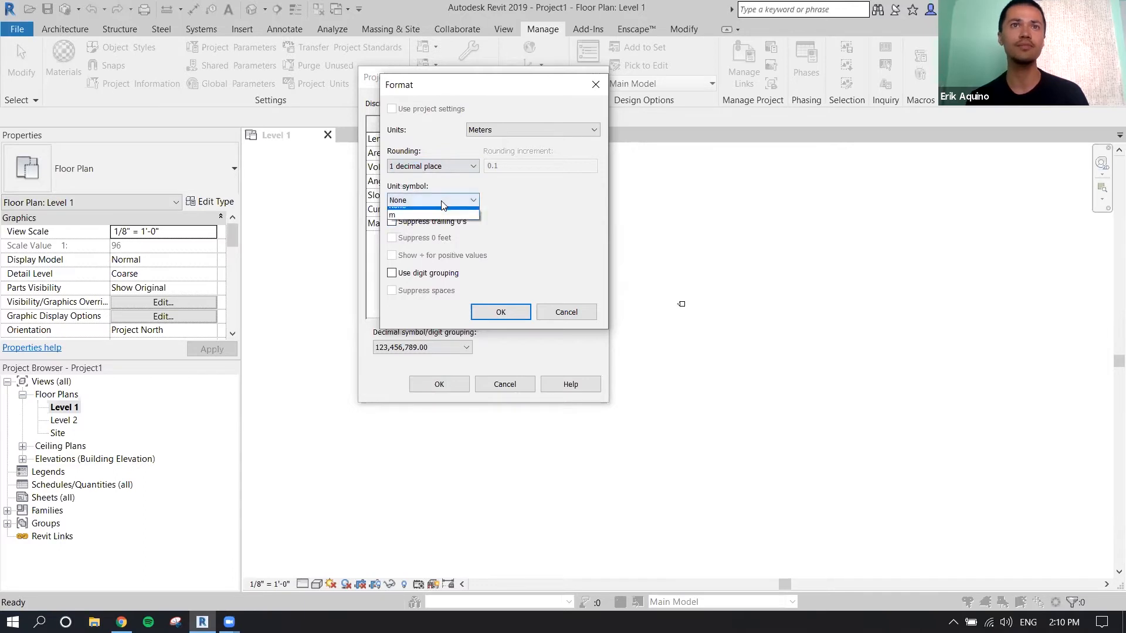
pyautogui.click(424, 216)
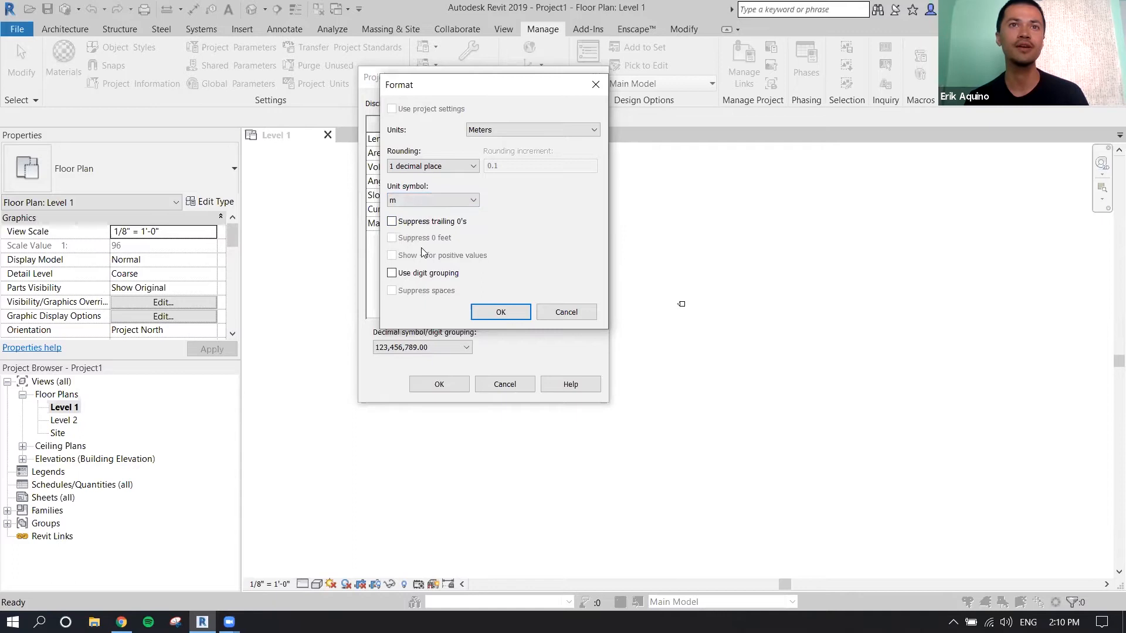
pyautogui.click(392, 221)
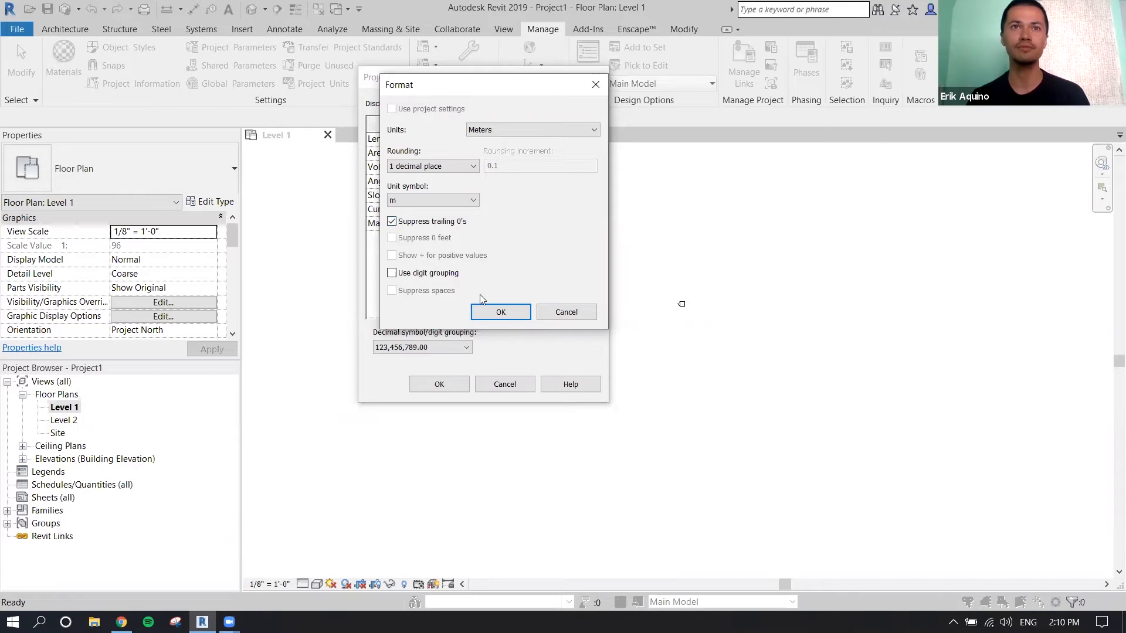
pyautogui.click(488, 310)
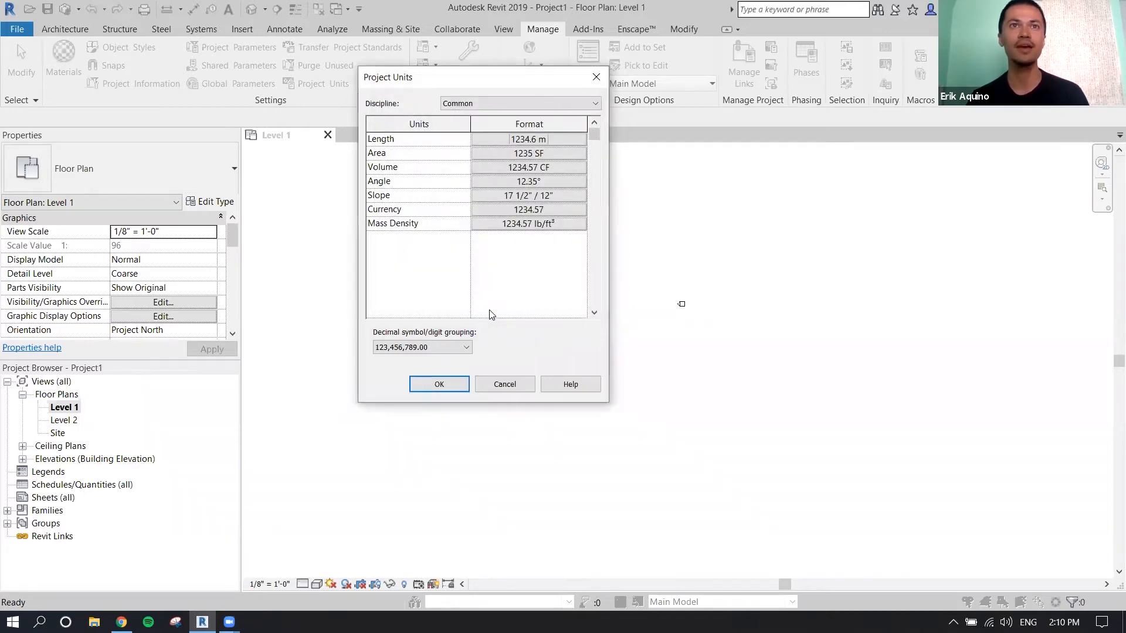
# Format project areas as Square meters with 1 decimal place, the unit symbol m² and trailing 0's suppressed
pyautogui.click(507, 155)
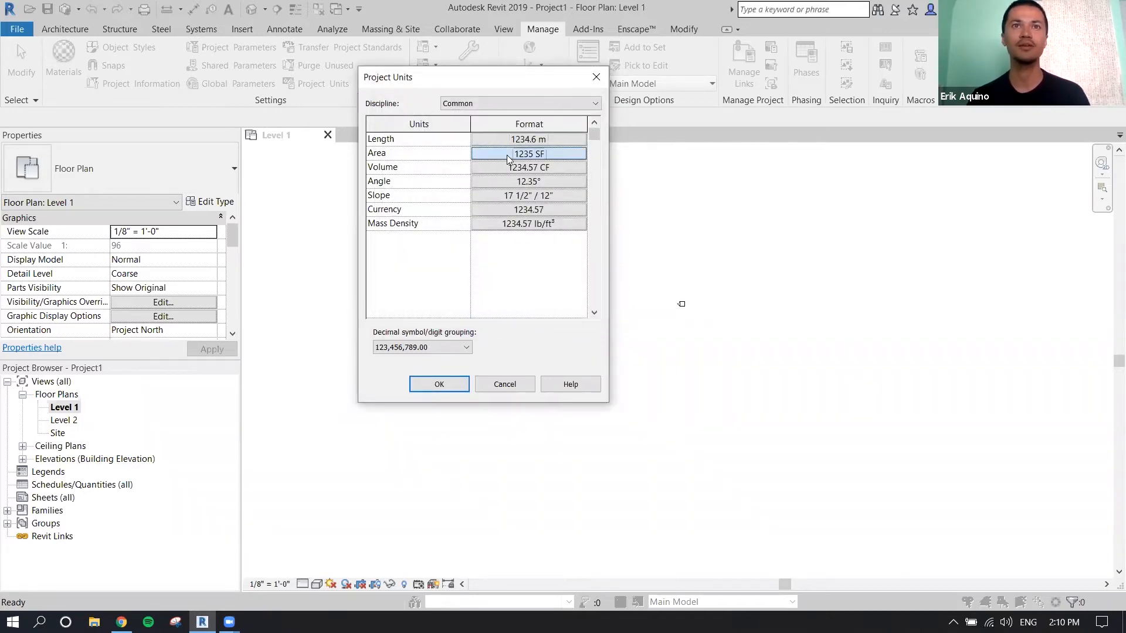
pyautogui.click(505, 132)
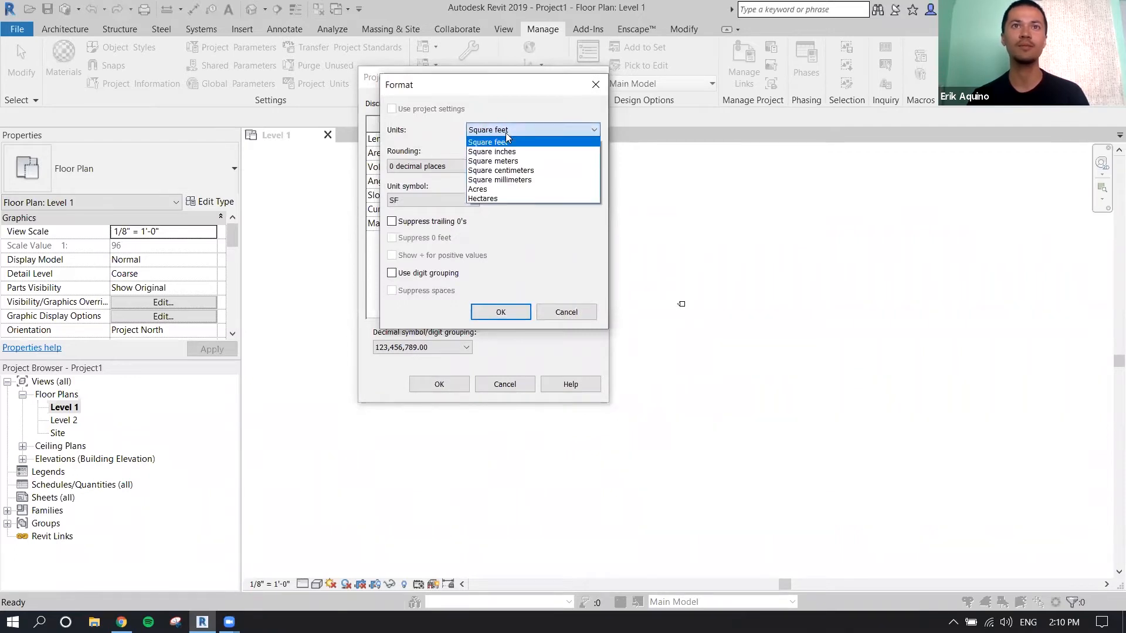
pyautogui.click(507, 162)
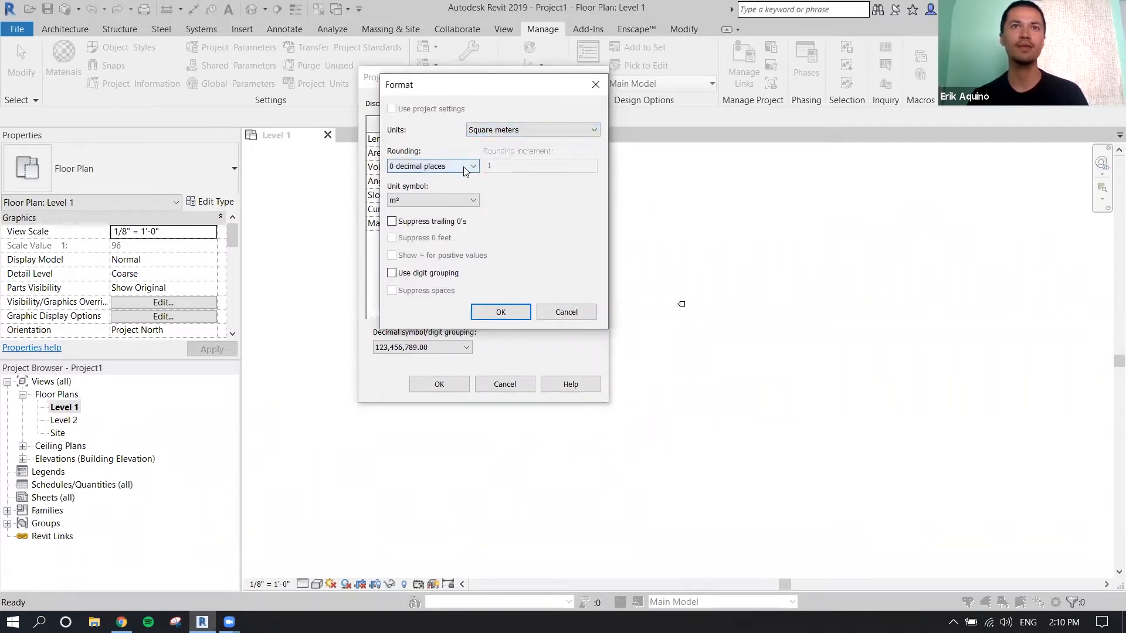
pyautogui.click(463, 166)
pyautogui.click(445, 216)
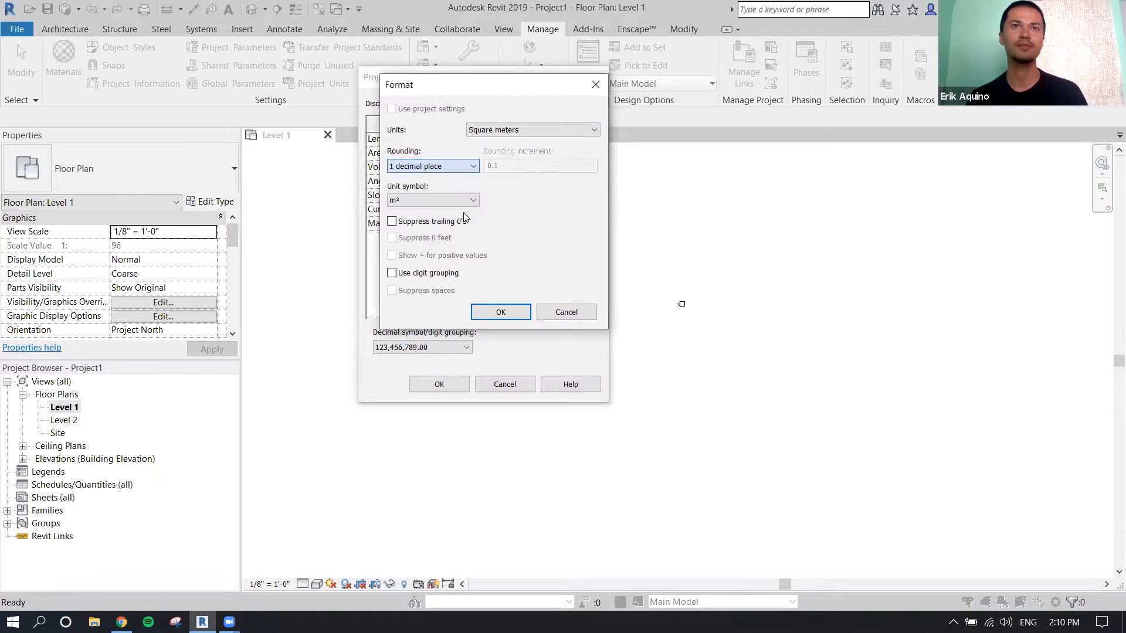
pyautogui.click(457, 200)
pyautogui.click(434, 209)
pyautogui.click(392, 221)
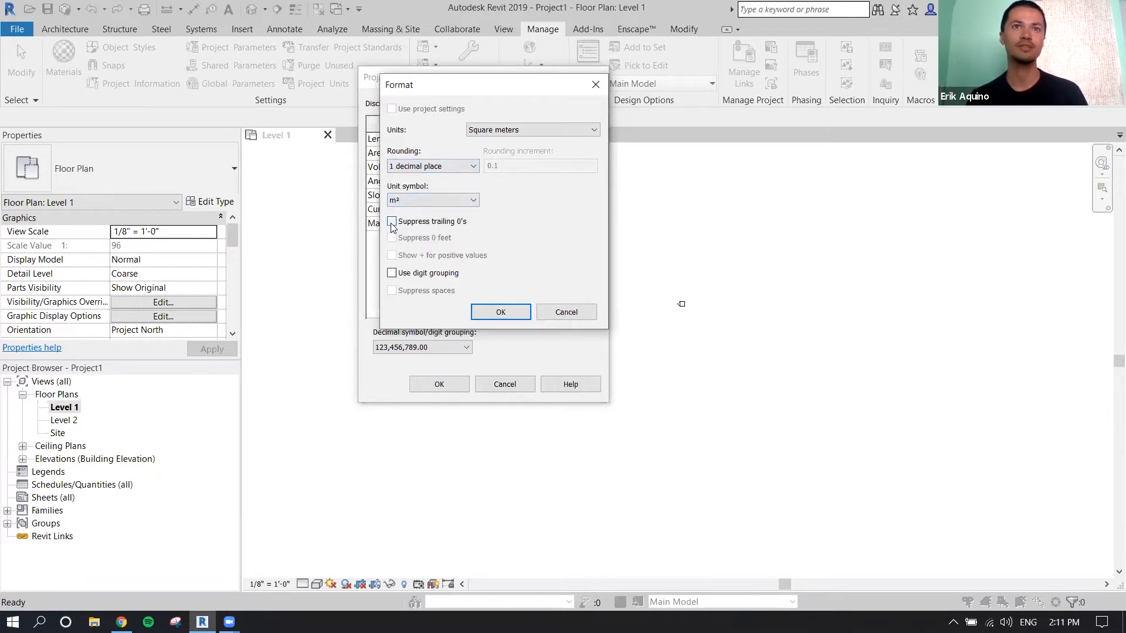
pyautogui.click(515, 312)
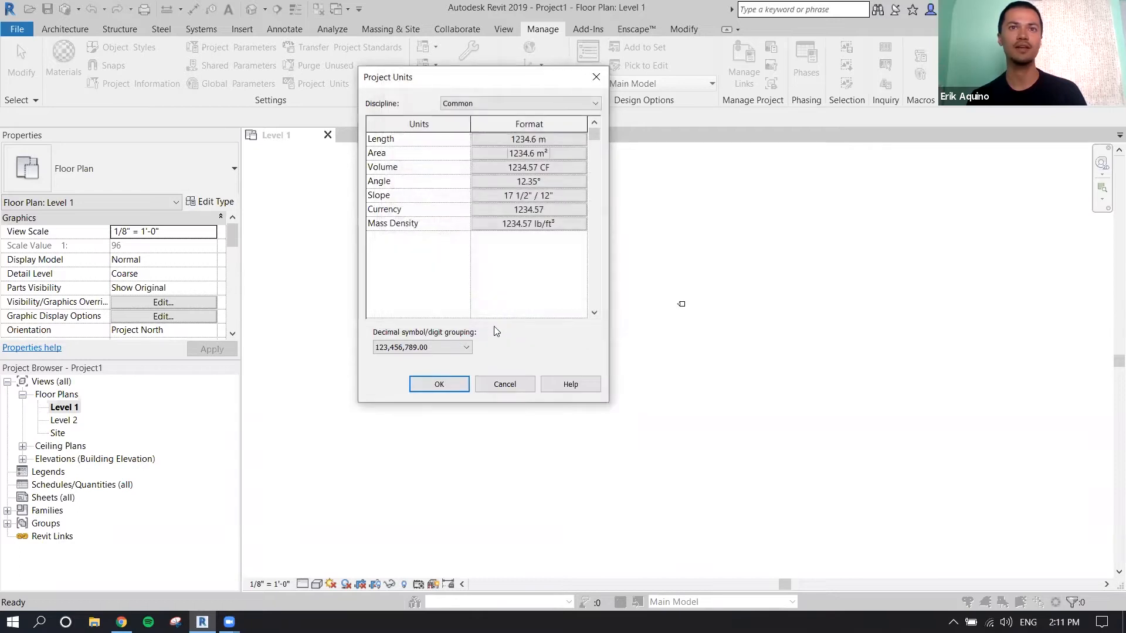
# Accept the project units and set the Level 1 floor plan's view scale to 1 : 100
pyautogui.click(441, 382)
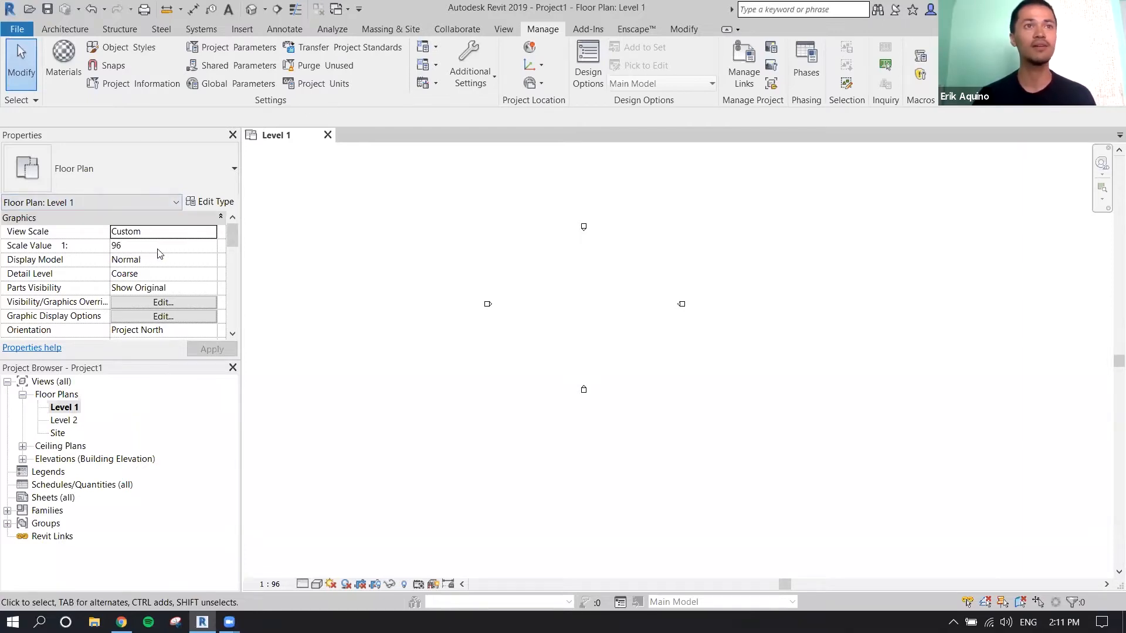
pyautogui.click(213, 249)
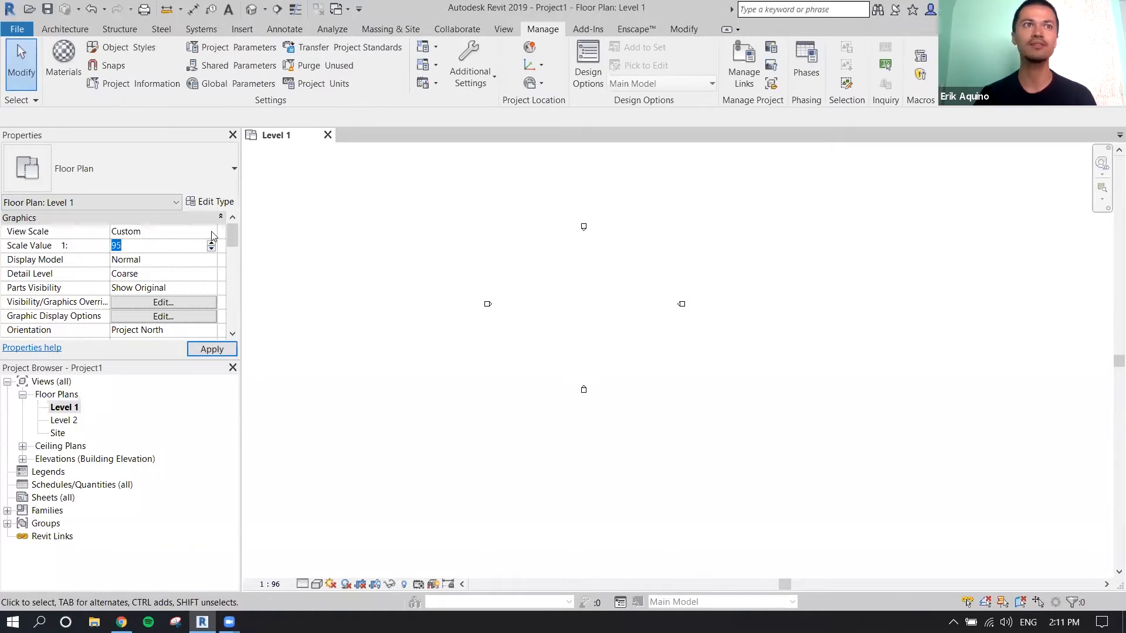
pyautogui.click(212, 235)
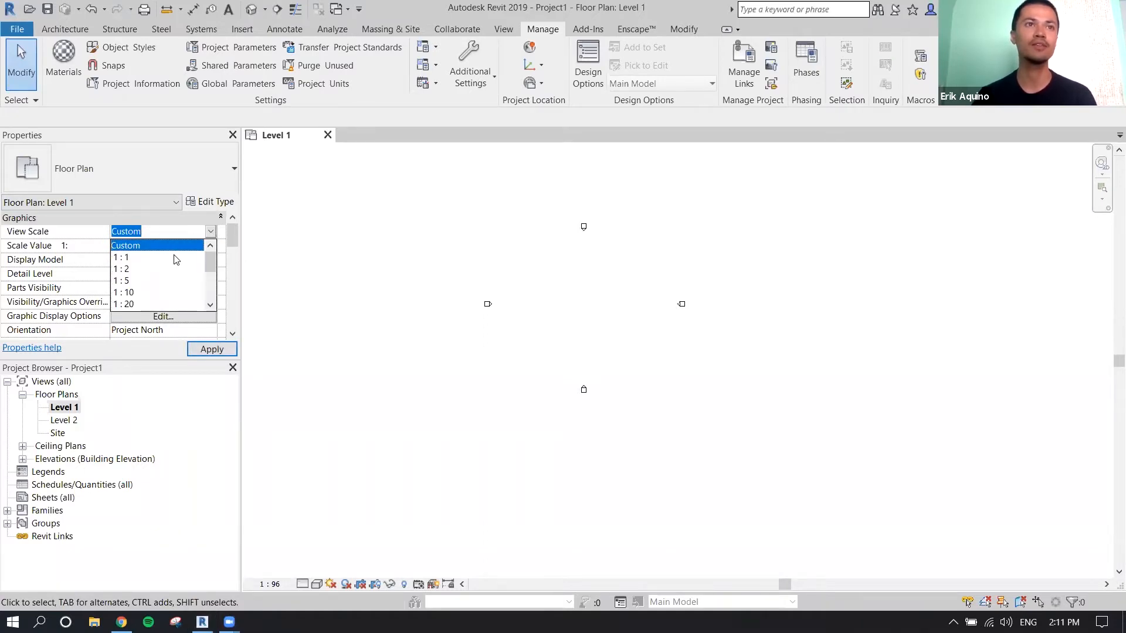
pyautogui.scroll(-1, 178, 260)
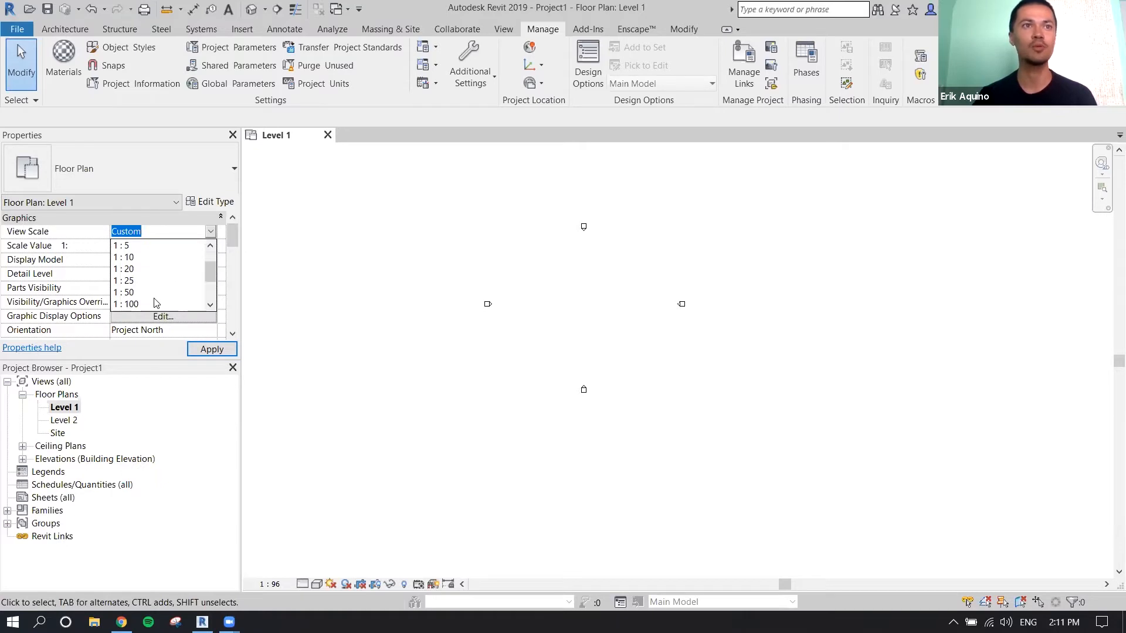
pyautogui.click(135, 305)
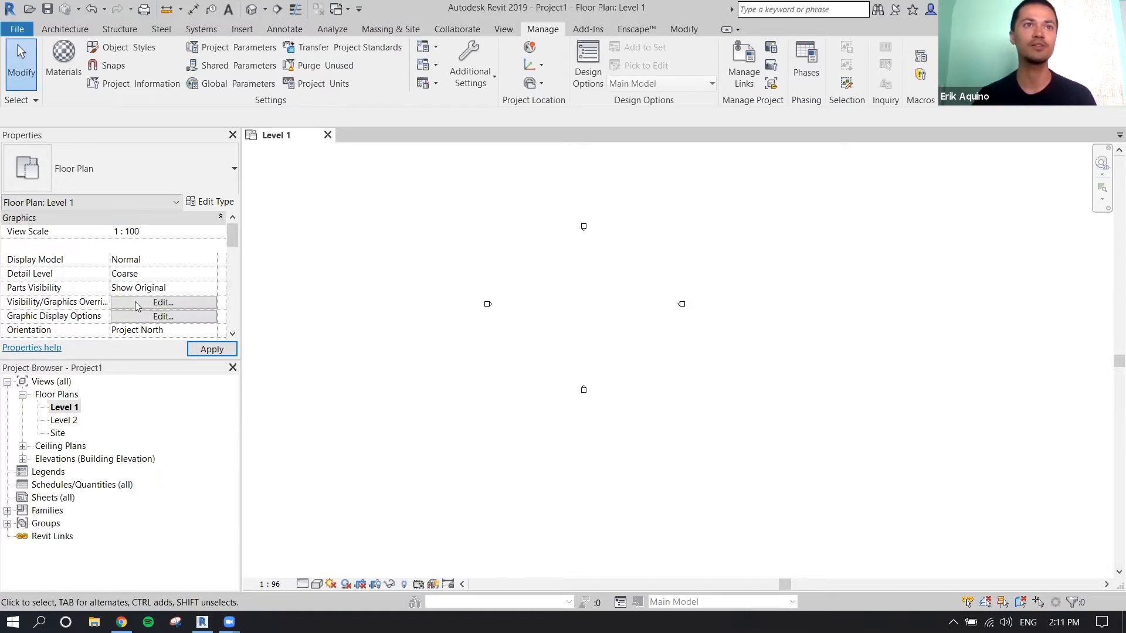
pyautogui.click(212, 349)
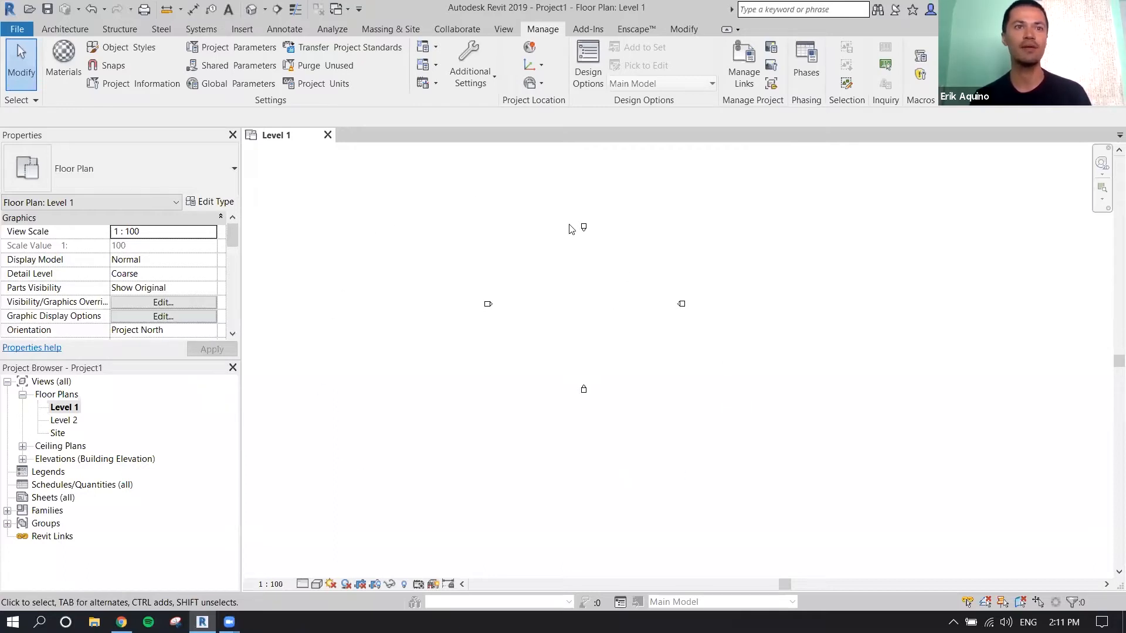
pyautogui.moveTo(661, 314); pyautogui.dragTo(631, 314, button='middle')
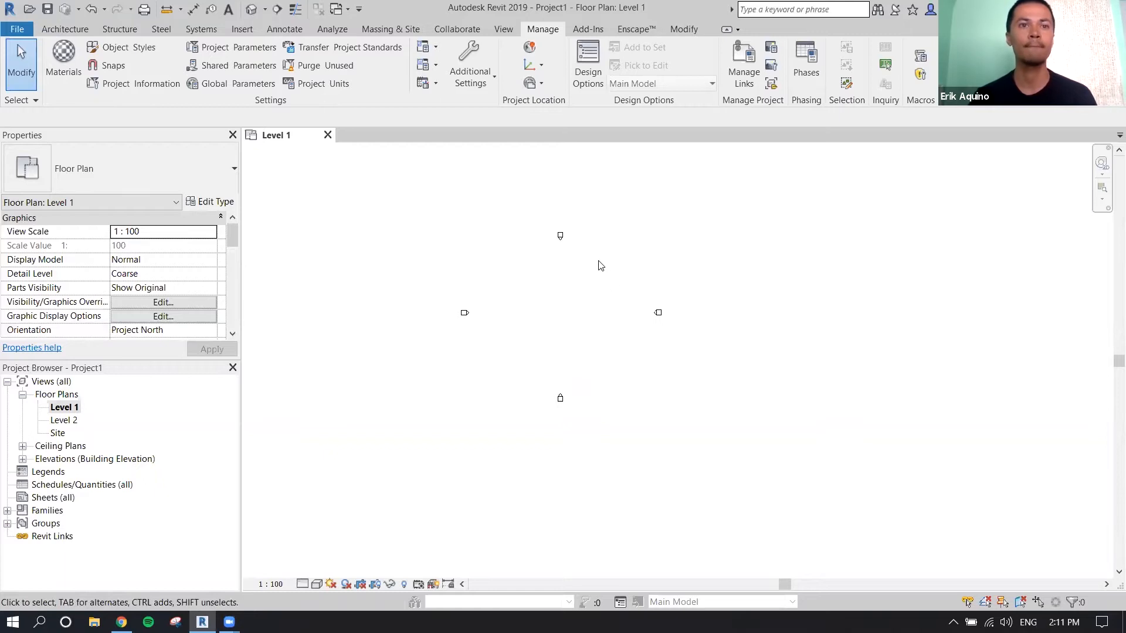
# Switch to Chrome, review the Revit Introduction document's notes on units, grids and levels, and return to Revit
pyautogui.hotkey('alt', 'Tab')
pyautogui.hotkey('alt', 'Tab')
pyautogui.hotkey('alt', 'Tab')
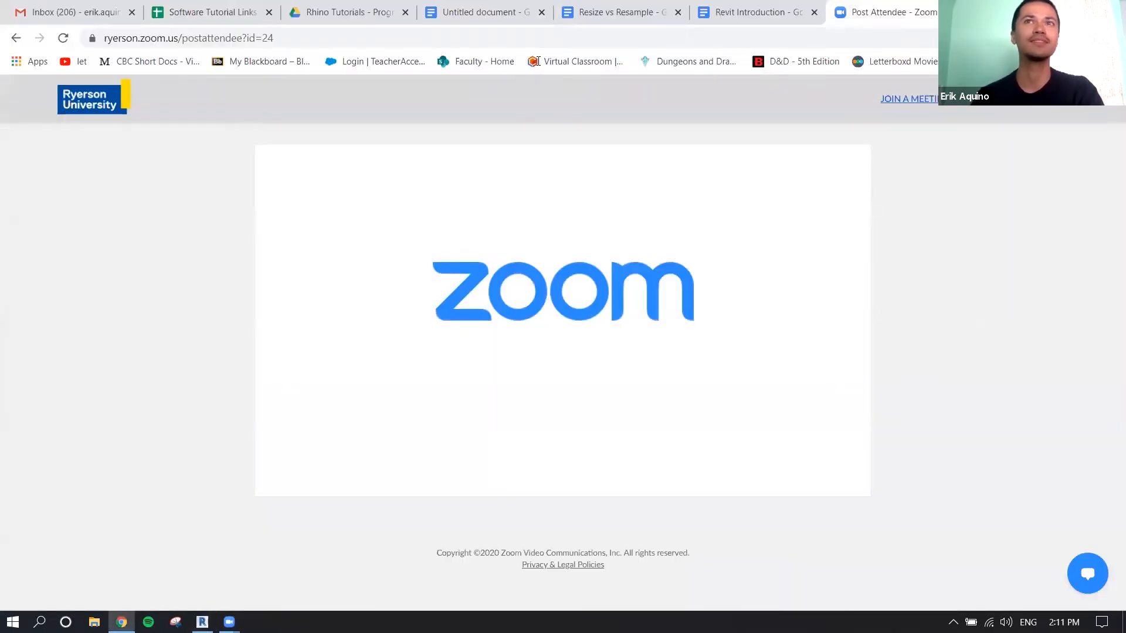
pyautogui.click(510, 11)
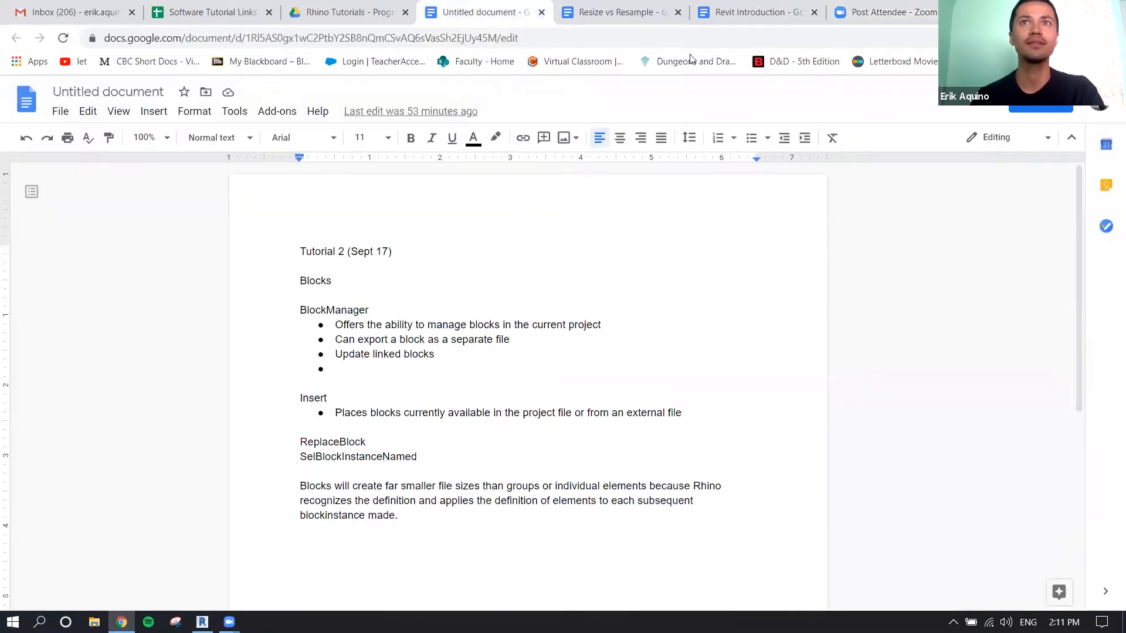
pyautogui.click(749, 12)
pyautogui.scroll(5, 613, 275)
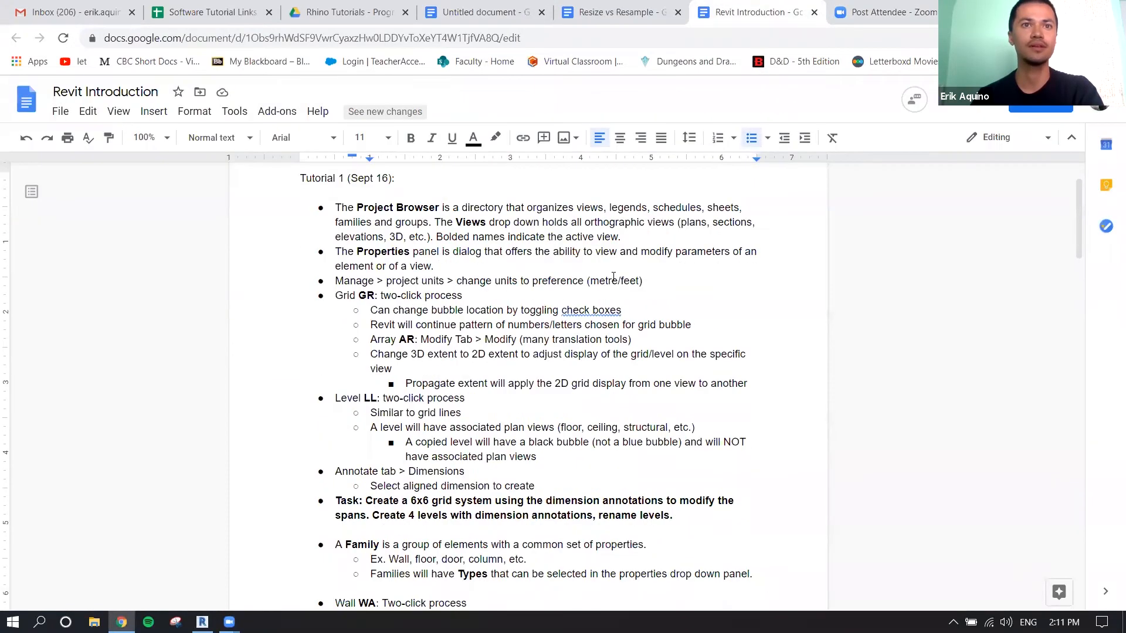
pyautogui.hotkey('alt', 'Tab')
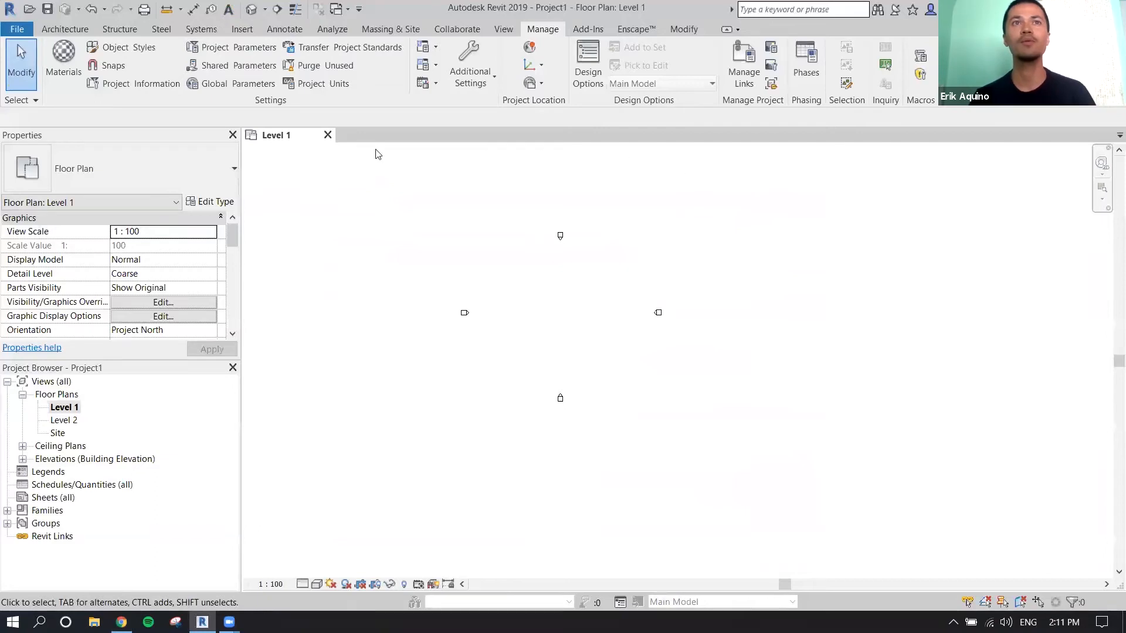
# Expand the building elevations in the Project Browser and open the East elevation view
pyautogui.click(81, 29)
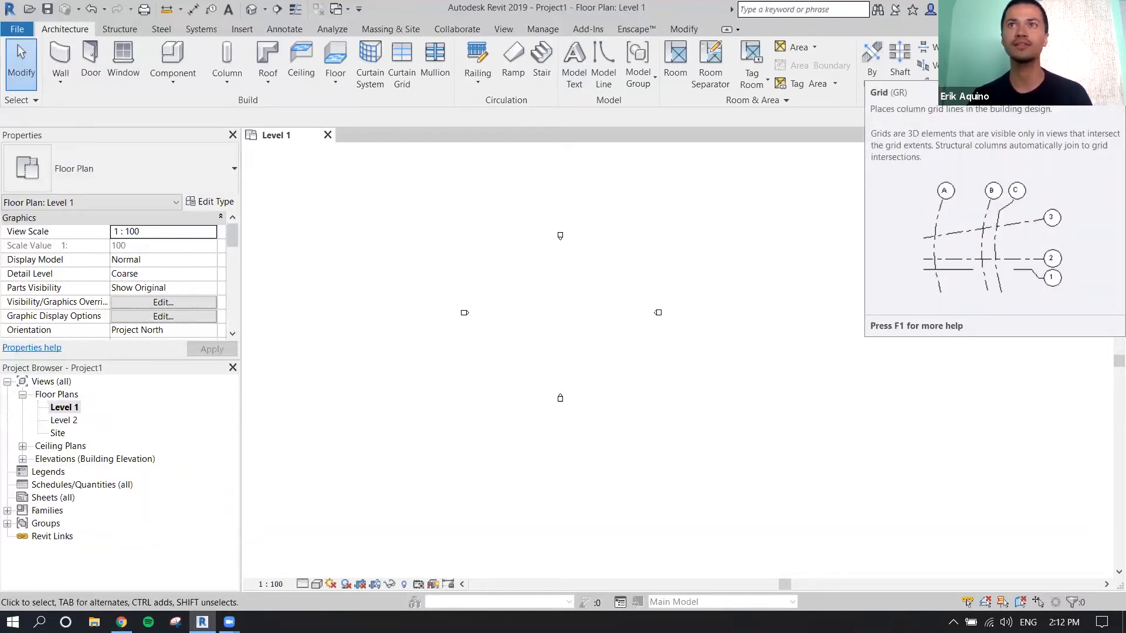
pyautogui.click(23, 459)
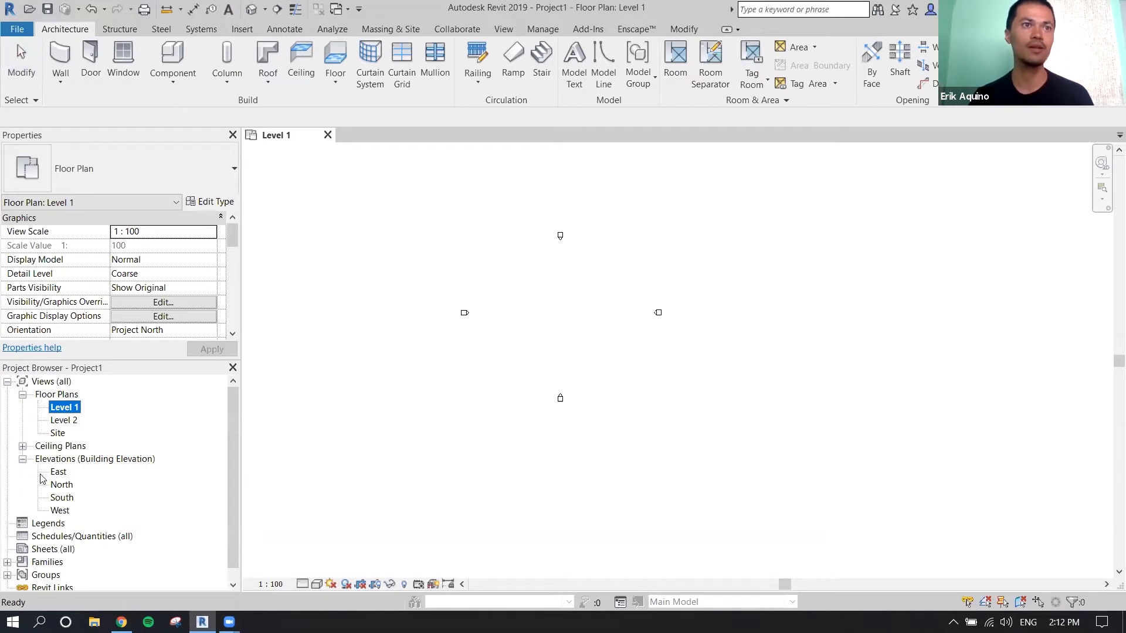
pyautogui.click(57, 472)
pyautogui.doubleClick(57, 473)
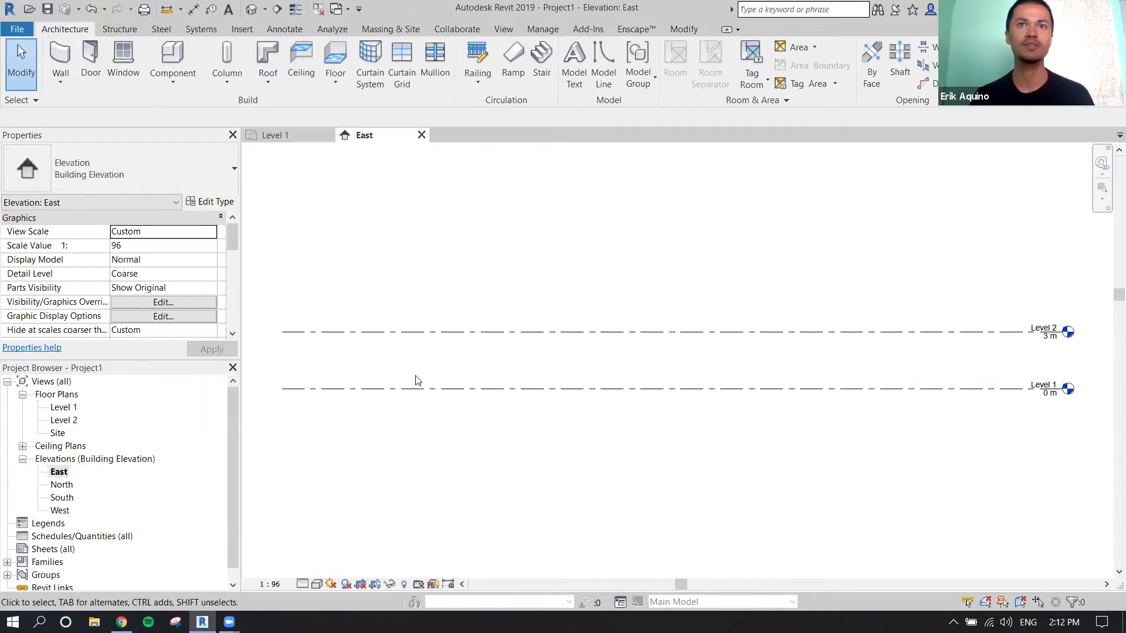
pyautogui.scroll(-3, 561, 368)
pyautogui.moveTo(610, 379); pyautogui.dragTo(493, 384, button='middle')
pyautogui.scroll(2, 785, 358)
pyautogui.scroll(1, 793, 372)
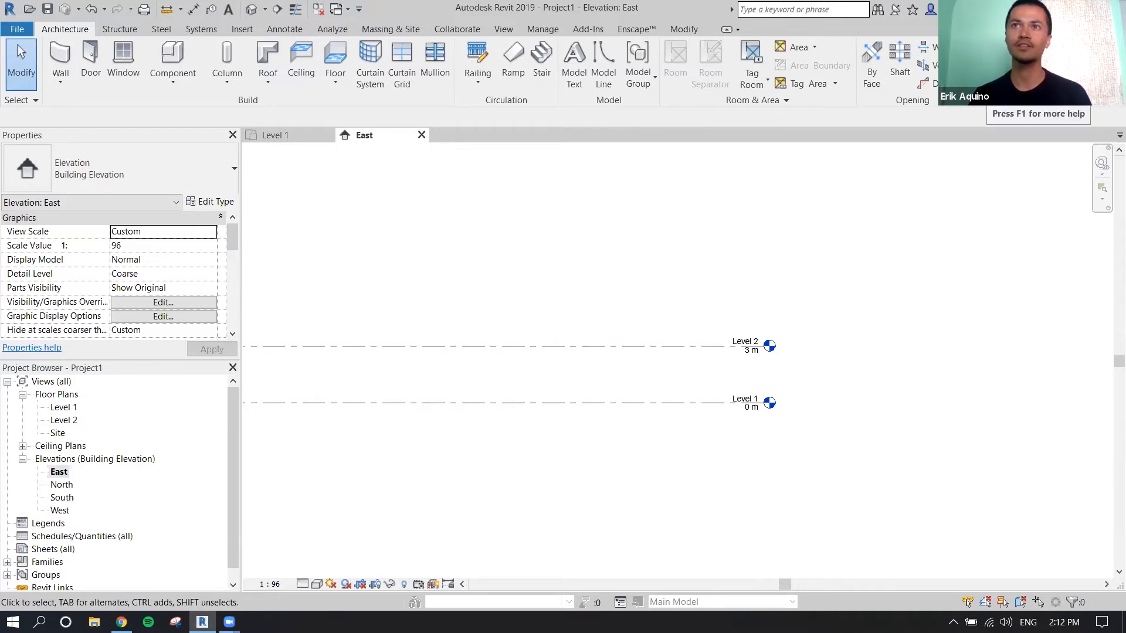
# Draw a new level about 4 m above Level 2, aligned with both ends of the existing levels, and check its floor plan entry
pyautogui.press('l')
pyautogui.press('l')
pyautogui.scroll(-2, 698, 226)
pyautogui.moveTo(589, 251); pyautogui.dragTo(687, 280, button='middle')
pyautogui.moveTo(560, 275); pyautogui.dragTo(532, 287, button='middle')
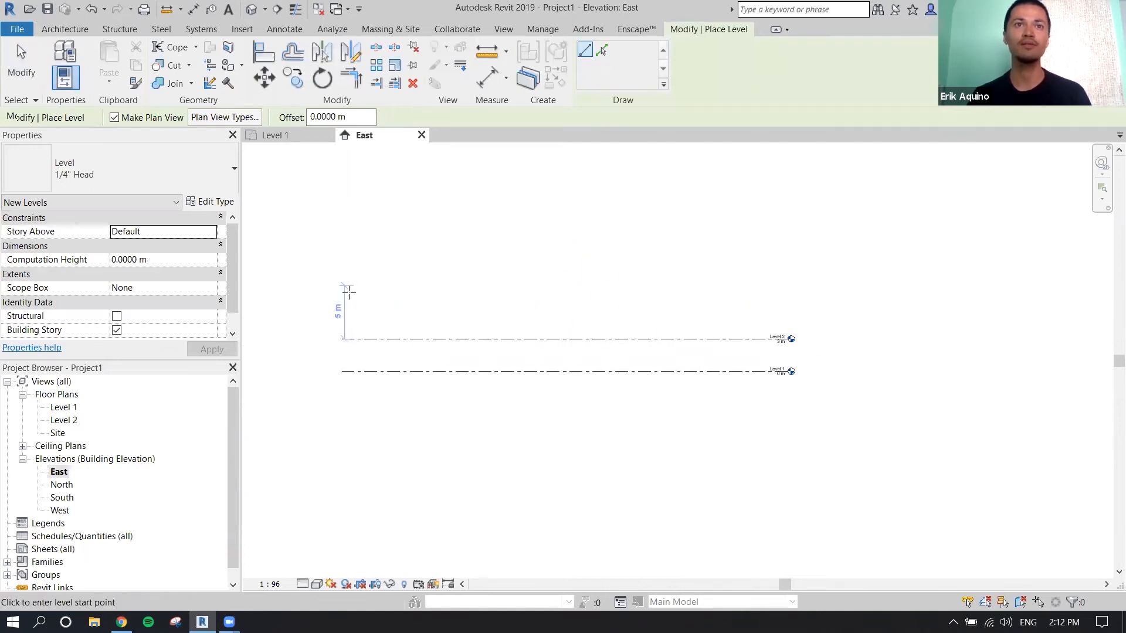
pyautogui.click(341, 296)
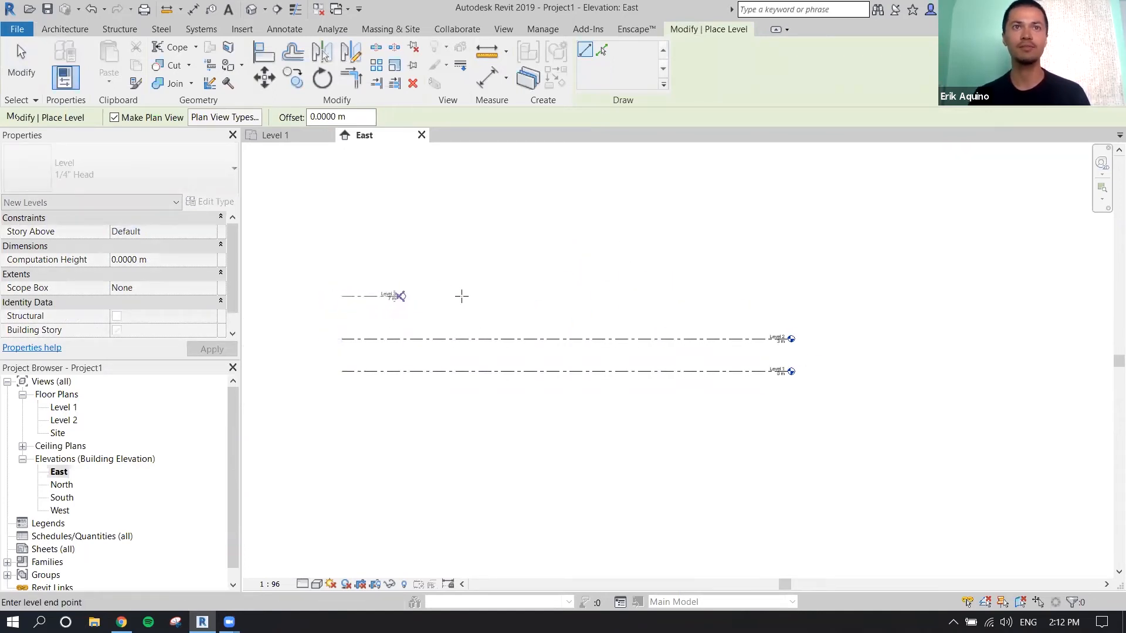
pyautogui.click(785, 297)
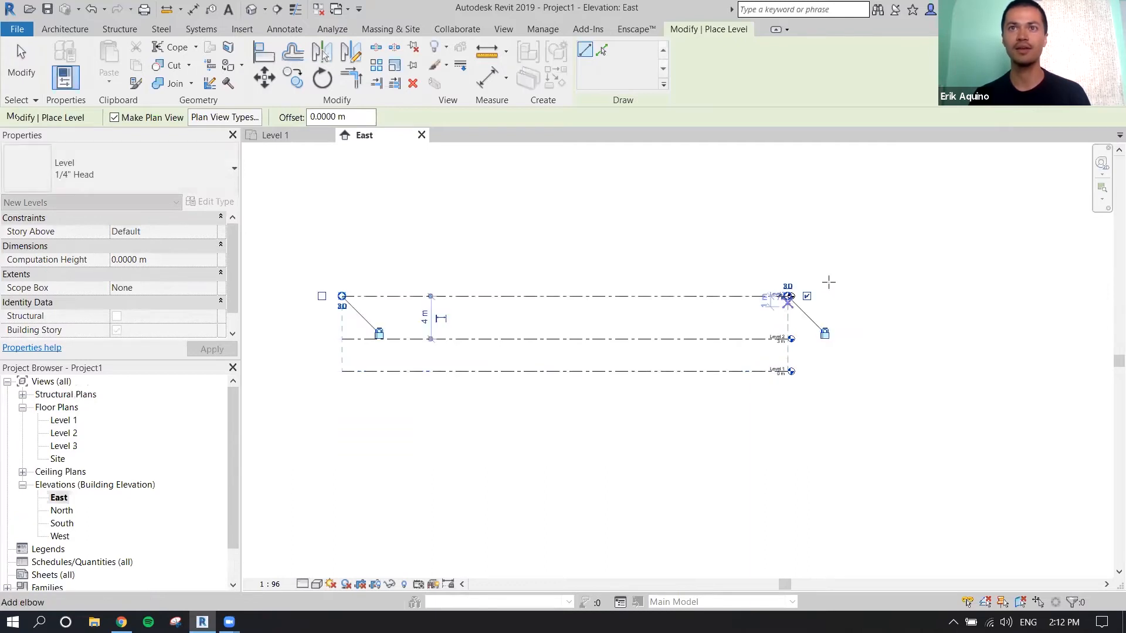
pyautogui.scroll(3, 817, 289)
pyautogui.press('Escape')
pyautogui.press('Escape')
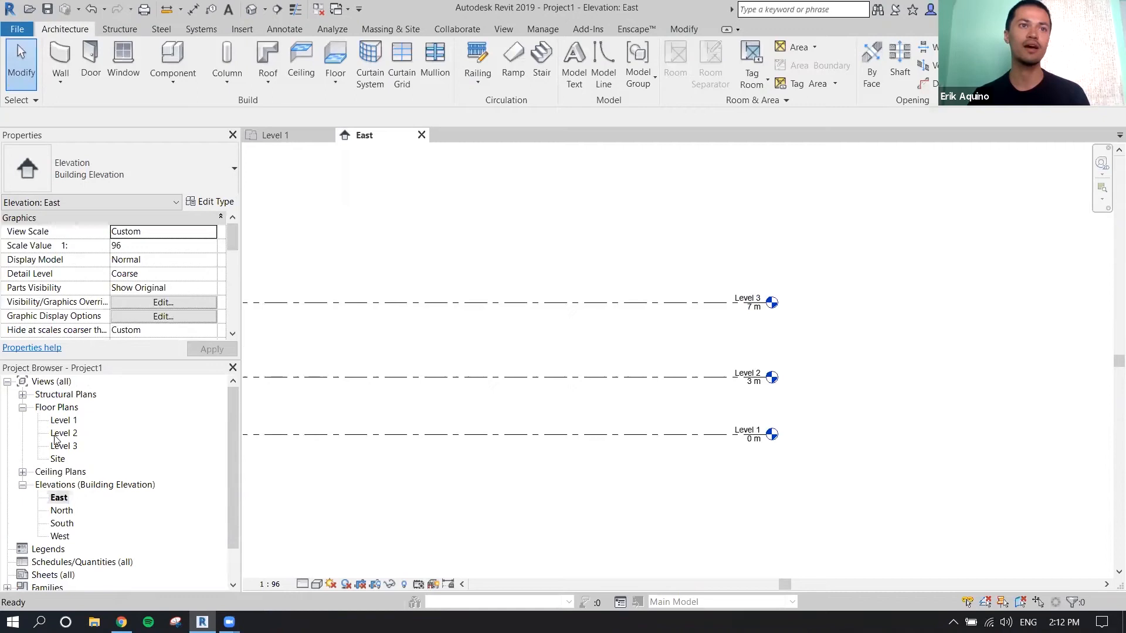
pyautogui.click(68, 447)
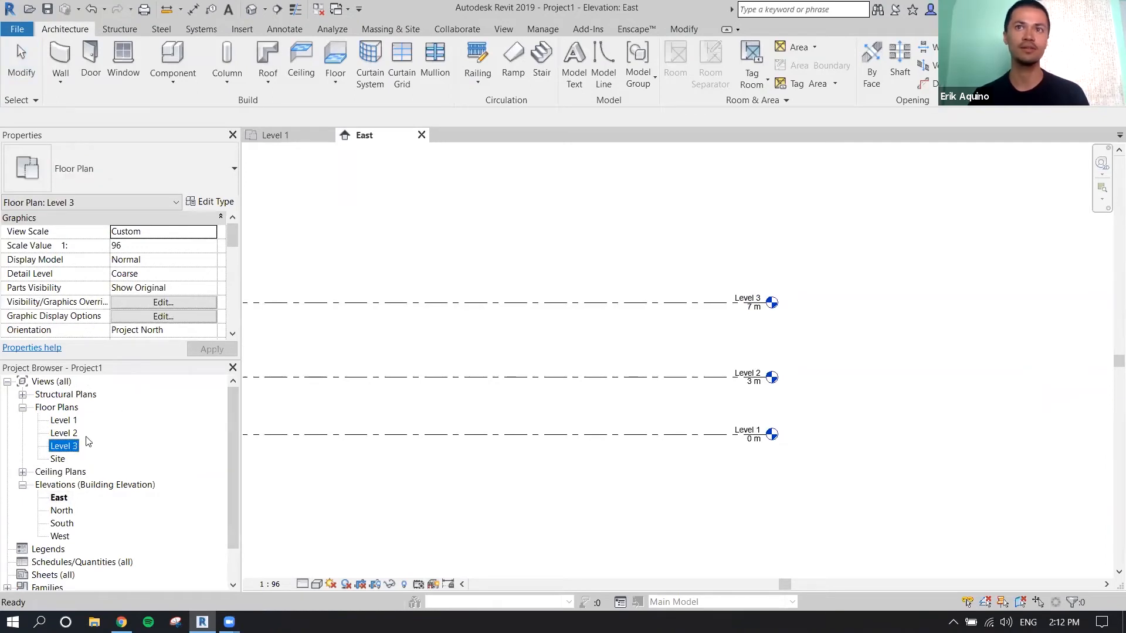
pyautogui.click(694, 285)
# Copy Level 3 straight up by about 3.5 m to make a fourth level
pyautogui.moveTo(703, 289); pyautogui.dragTo(697, 325, button='middle')
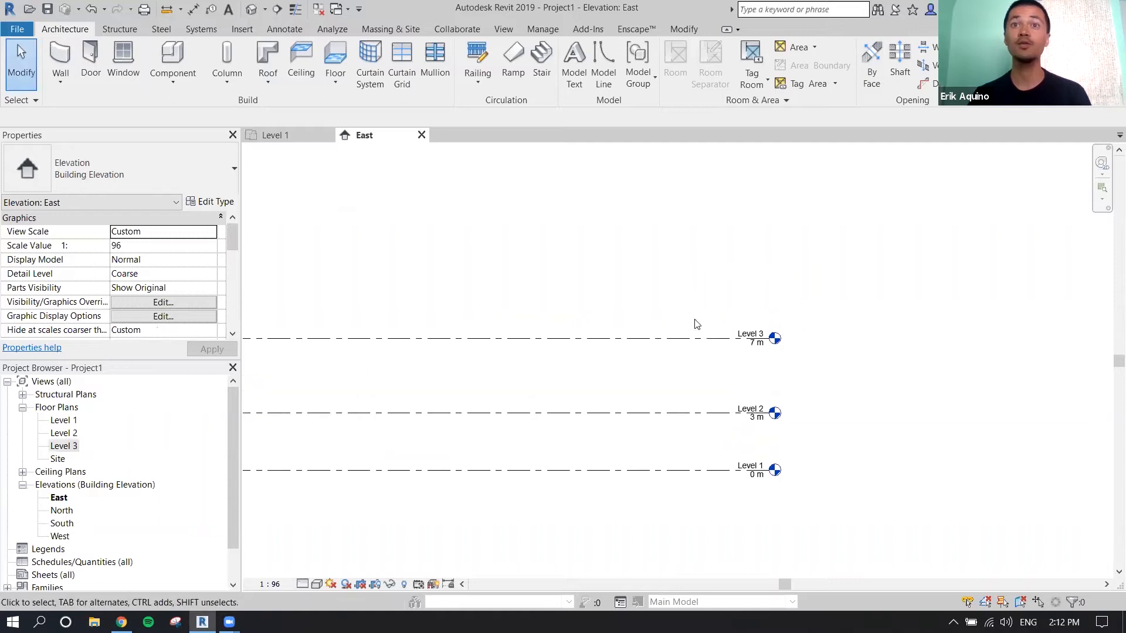
pyautogui.click(689, 338)
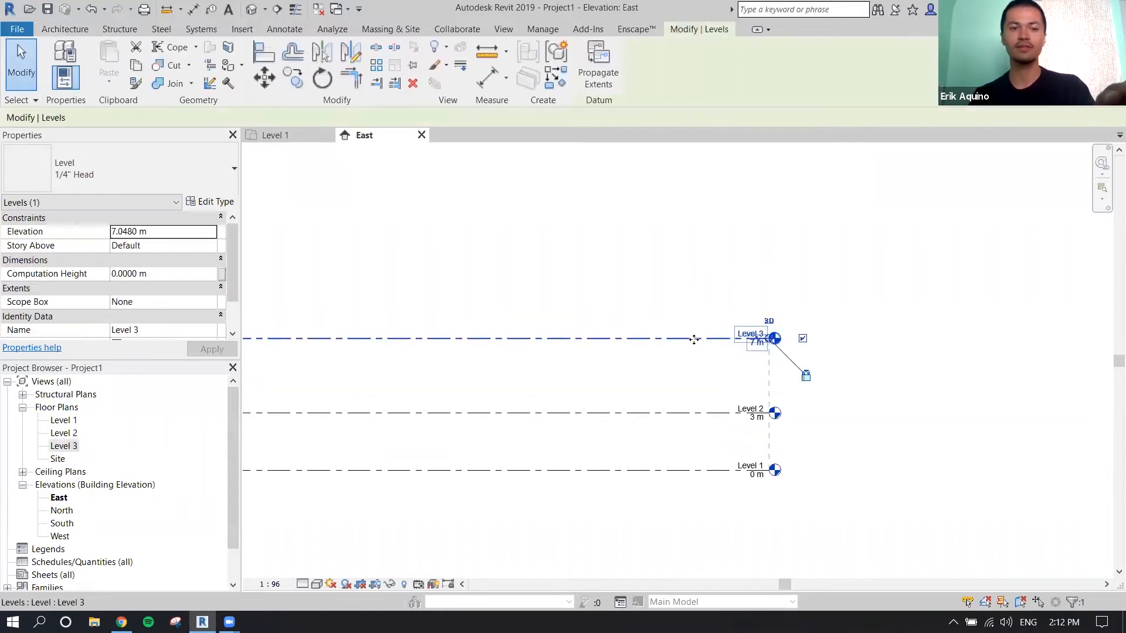
pyautogui.press('c')
pyautogui.press('o')
pyautogui.click(695, 338)
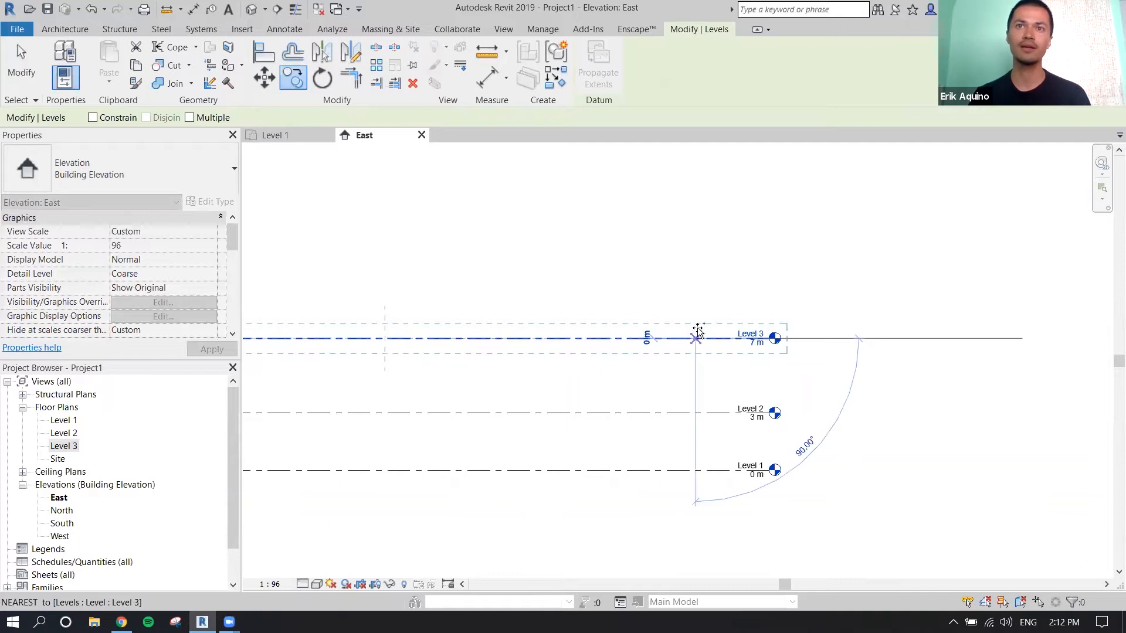
pyautogui.click(701, 272)
pyautogui.press('Escape')
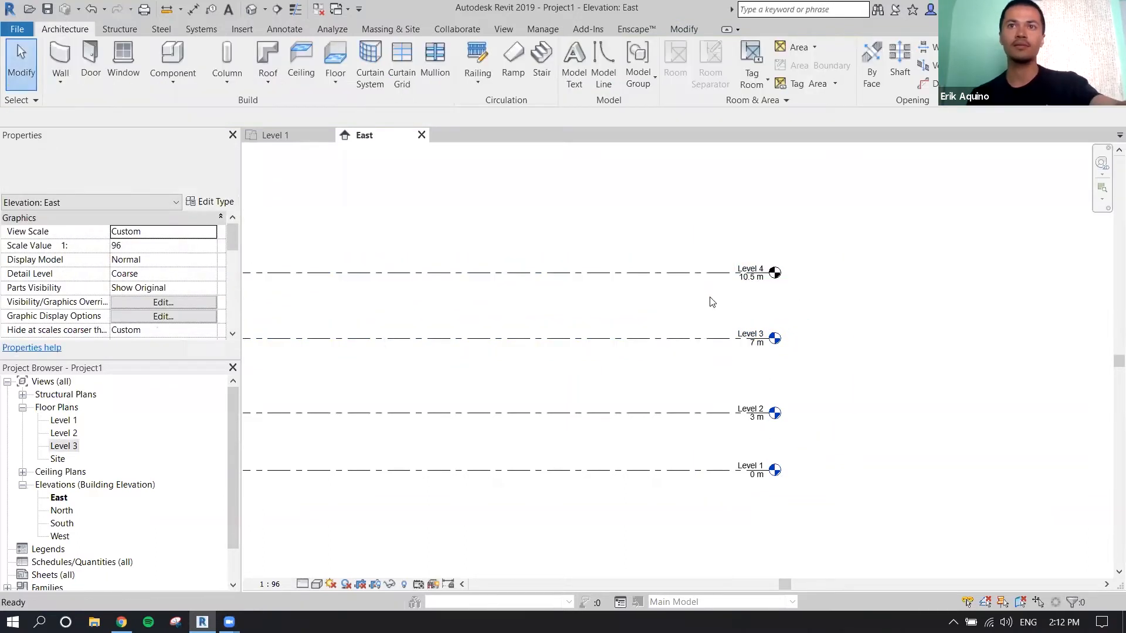
# Examine the copied level's head symbol against the heads of the levels below it
pyautogui.scroll(5, 779, 282)
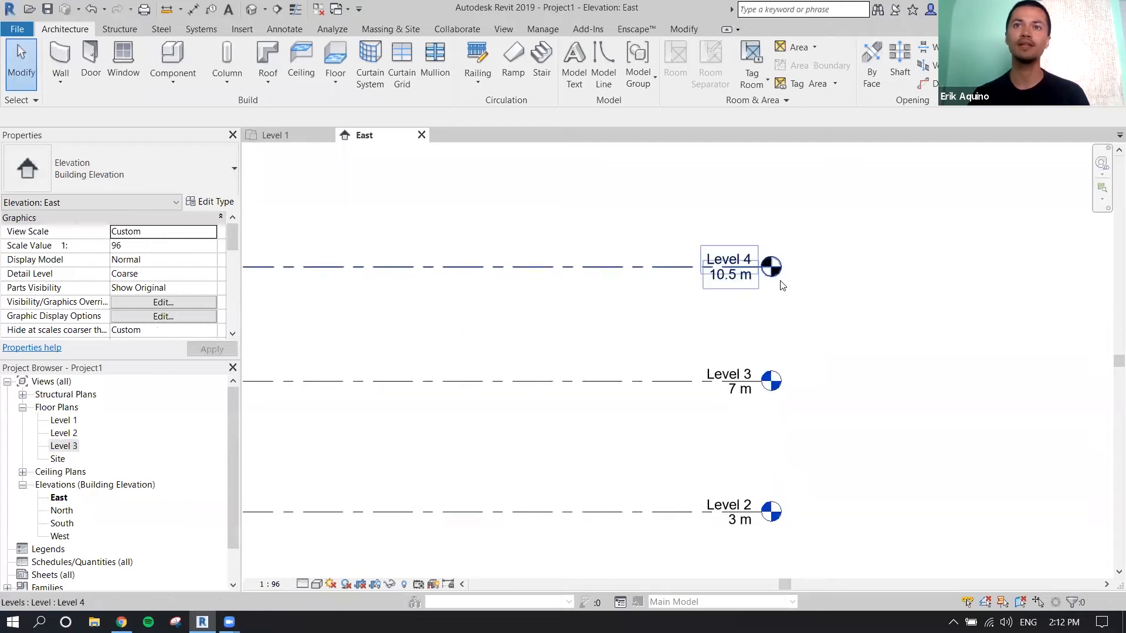
pyautogui.moveTo(786, 283); pyautogui.dragTo(758, 299, button='middle')
pyautogui.scroll(-2, 757, 299)
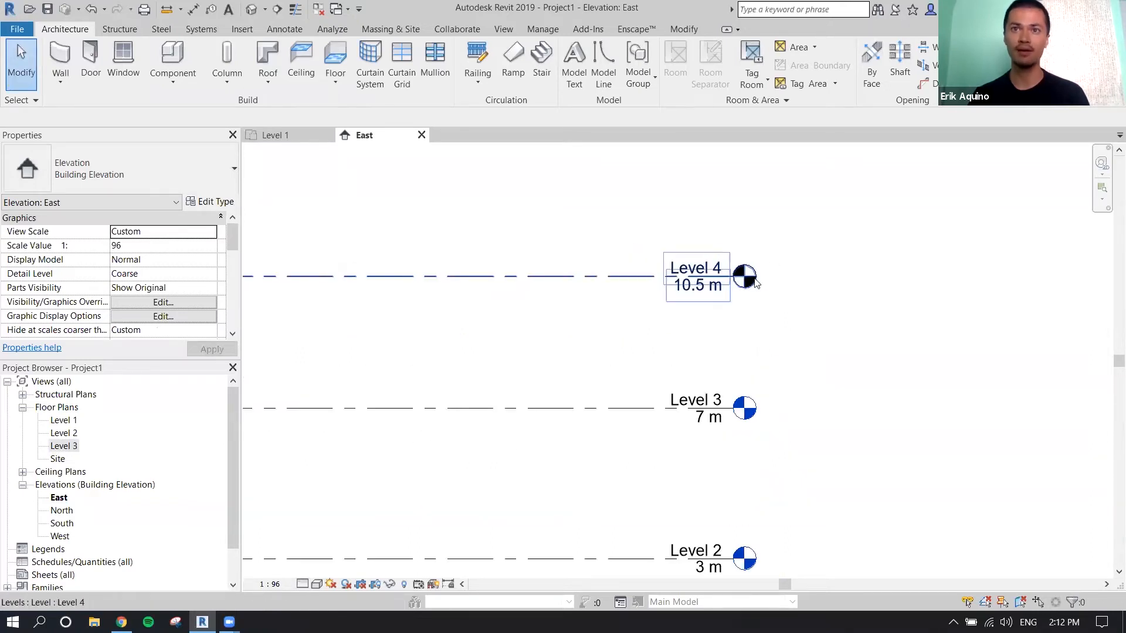
pyautogui.scroll(-2, 753, 414)
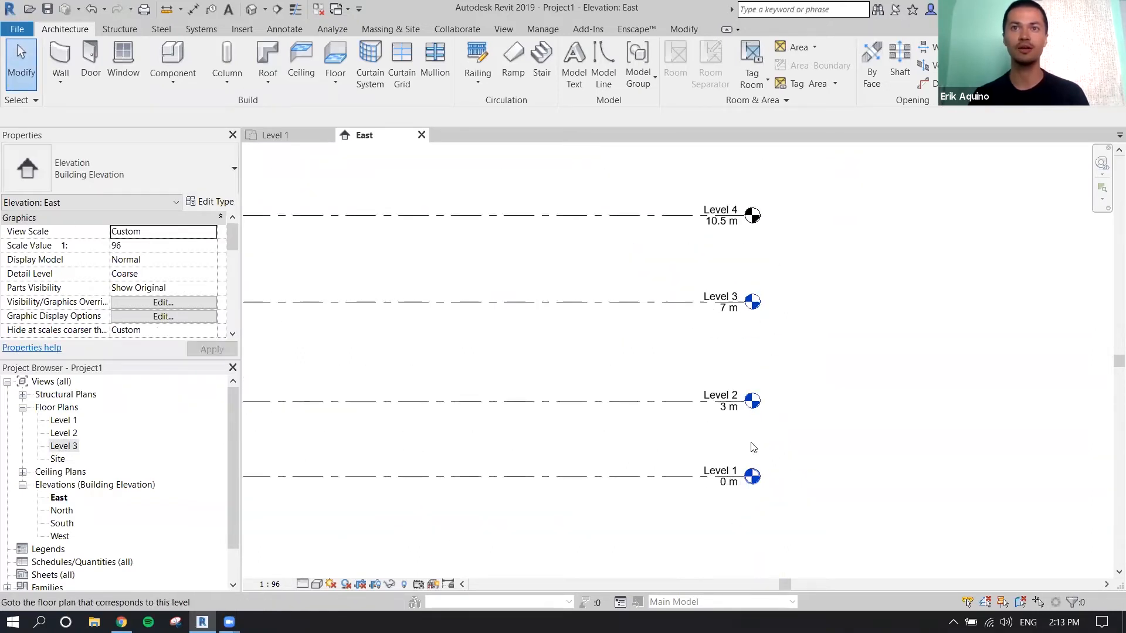
pyautogui.moveTo(721, 273); pyautogui.dragTo(737, 299, button='middle')
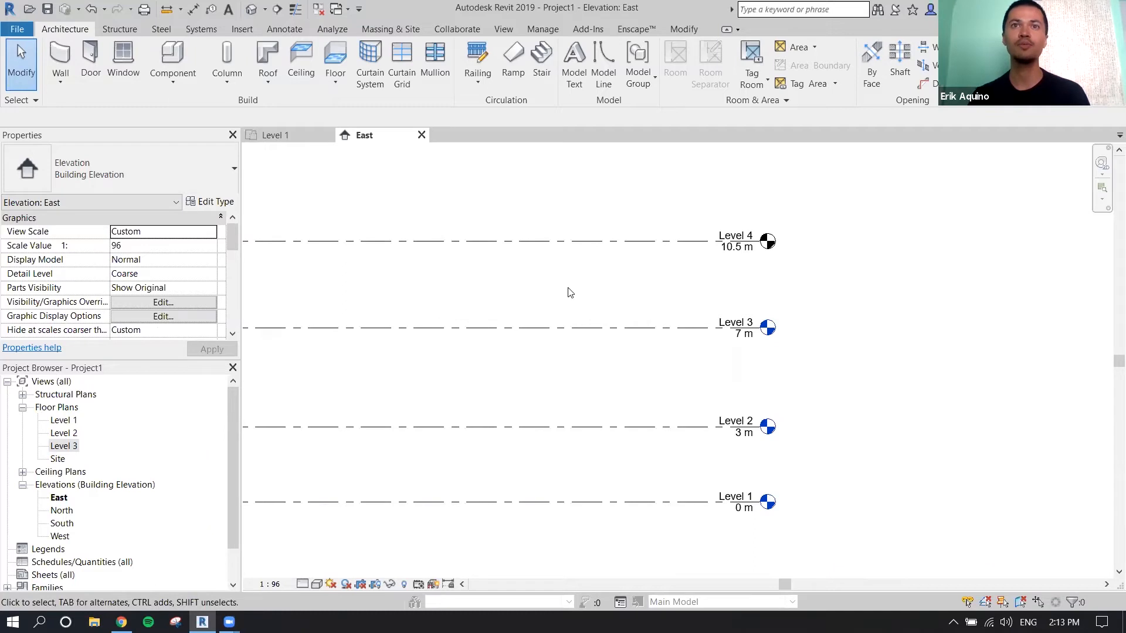
pyautogui.scroll(-2, 670, 322)
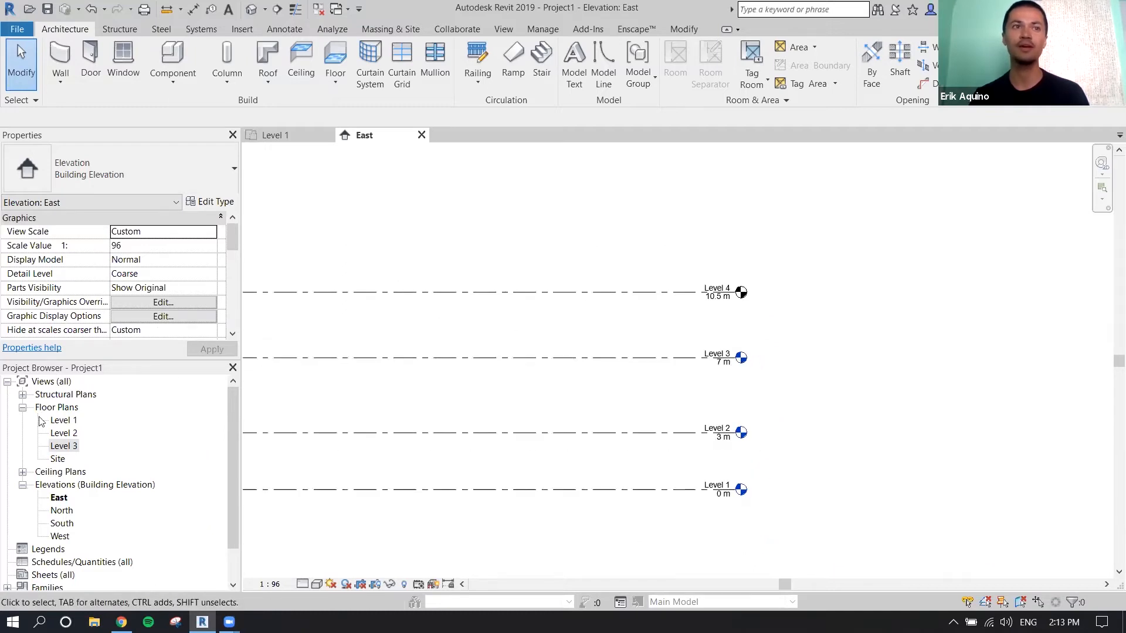
# Select Level 3 and Level 4 in turn to compare the drawn level with the copied one and their floor plan entries
pyautogui.click(652, 358)
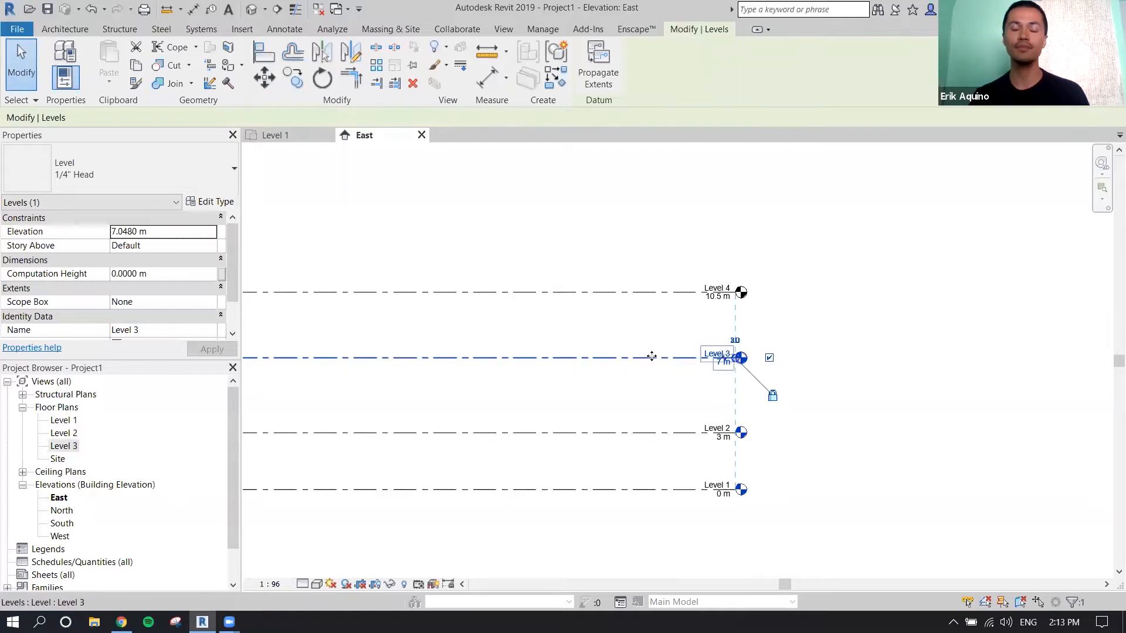
pyautogui.click(659, 332)
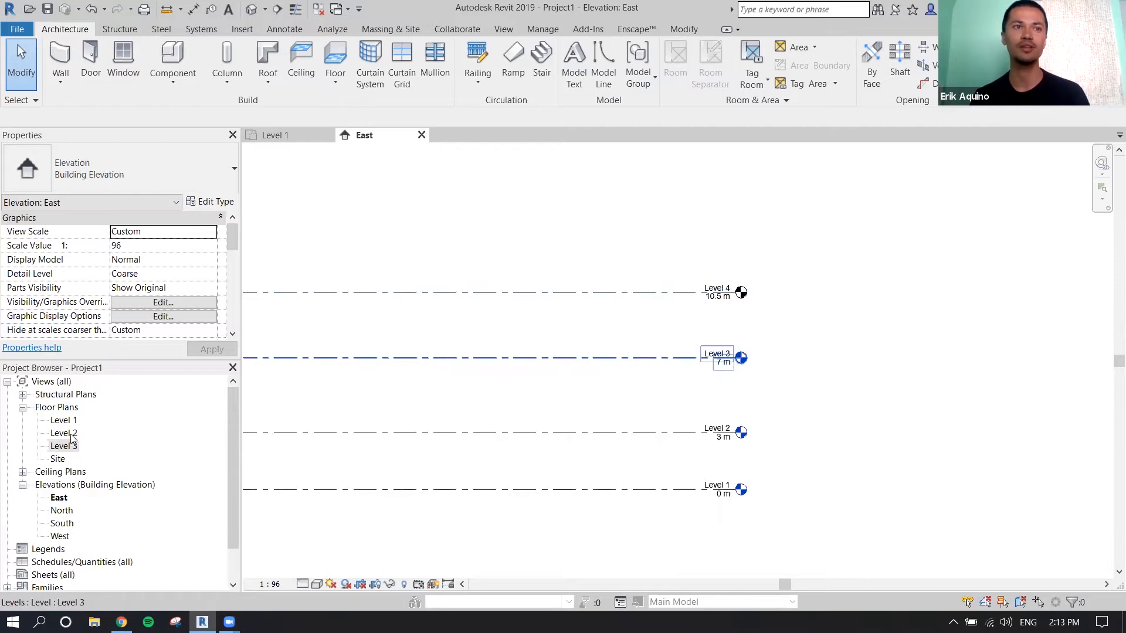
pyautogui.click(540, 292)
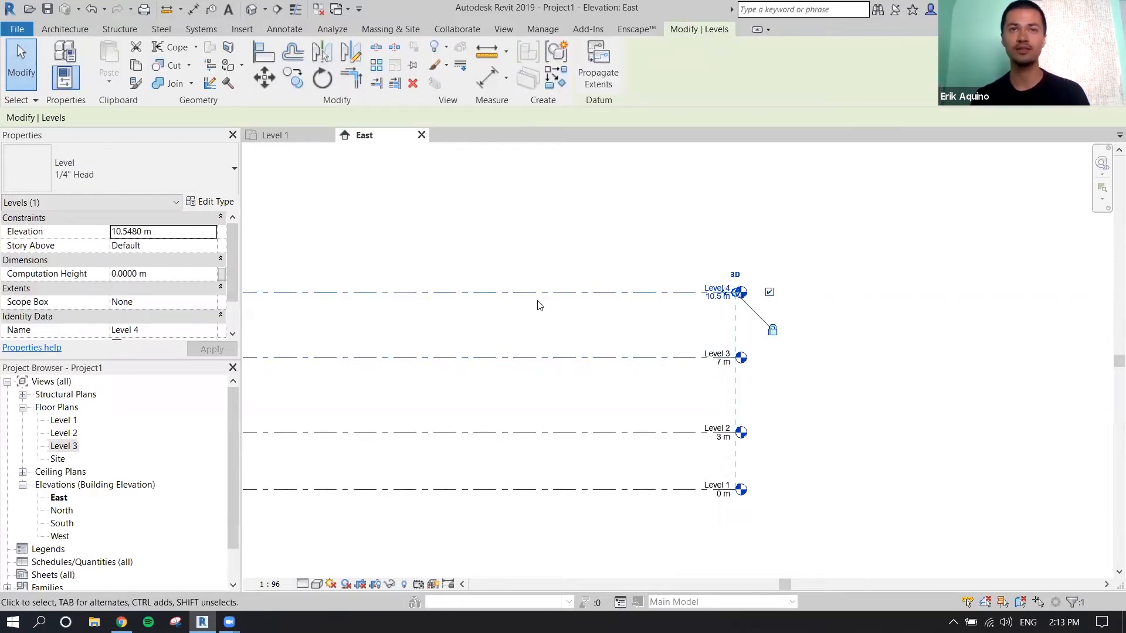
pyautogui.click(550, 266)
pyautogui.scroll(-2, 555, 256)
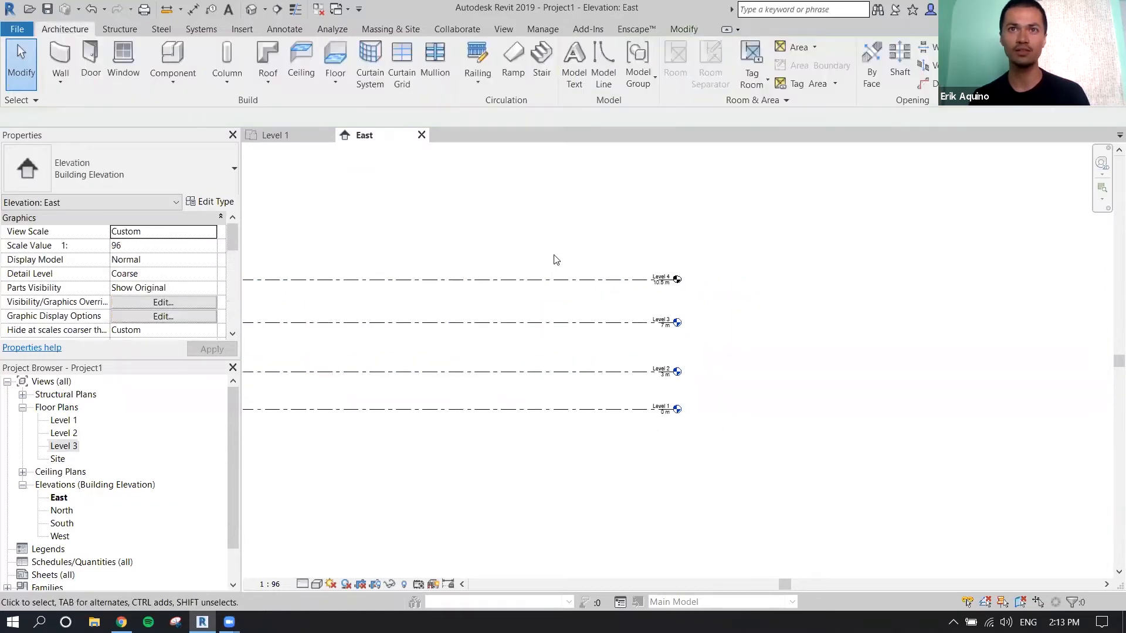
pyautogui.moveTo(598, 276); pyautogui.dragTo(710, 287, button='middle')
pyautogui.click(684, 298)
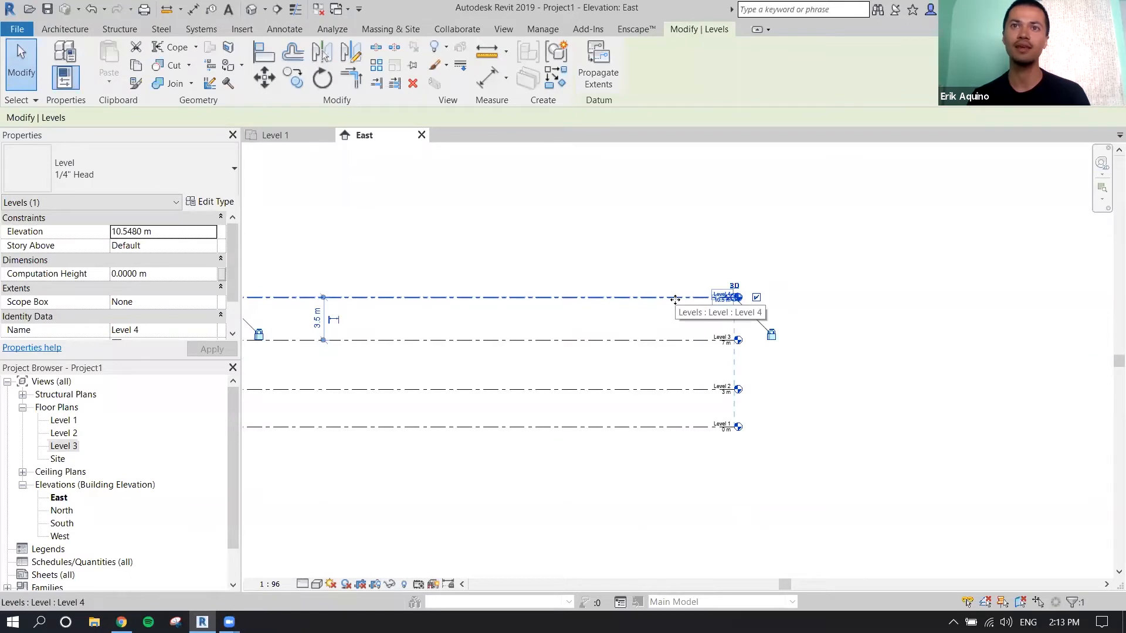
pyautogui.moveTo(652, 298); pyautogui.dragTo(672, 303, button='middle')
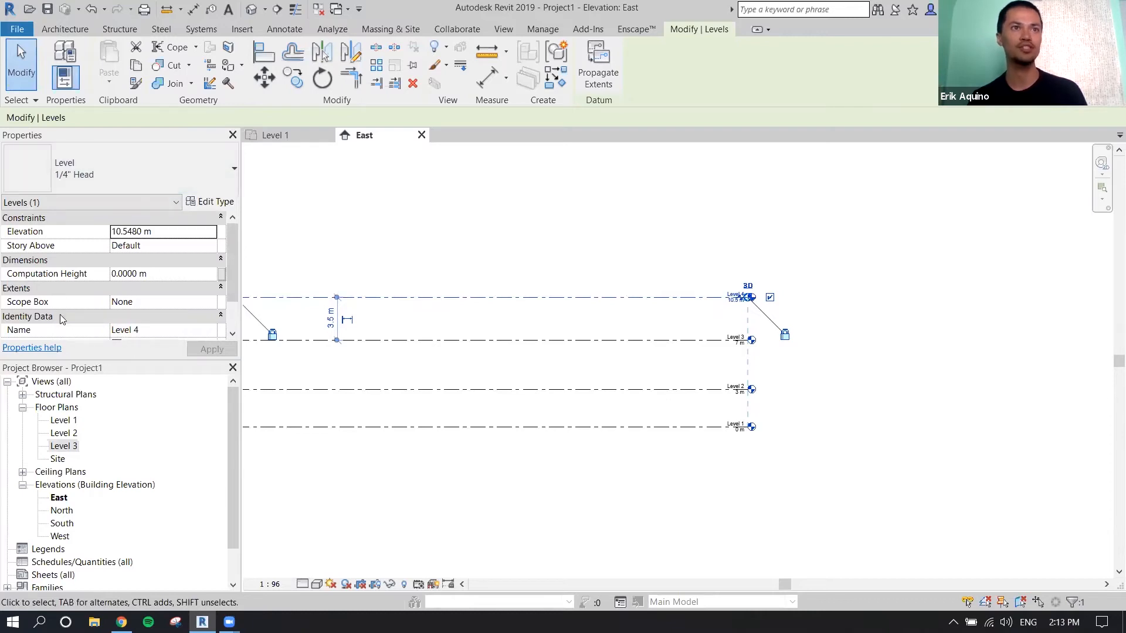
# Delete Level 4, the level copied above Level 3
pyautogui.click(437, 249)
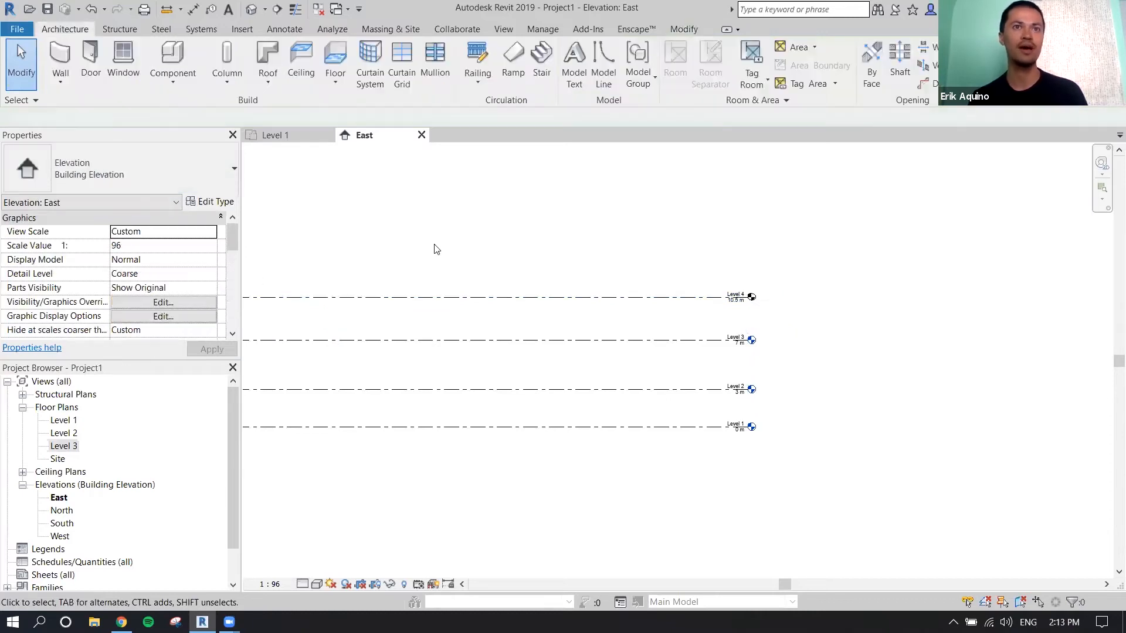
pyautogui.click(434, 296)
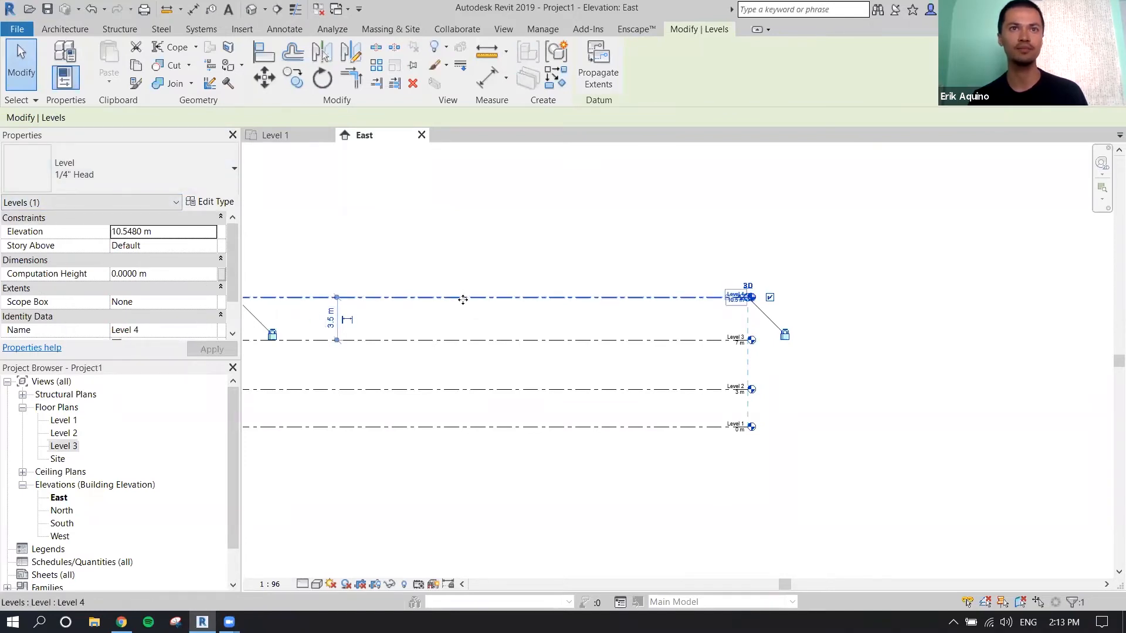
pyautogui.moveTo(526, 245); pyautogui.dragTo(460, 450)
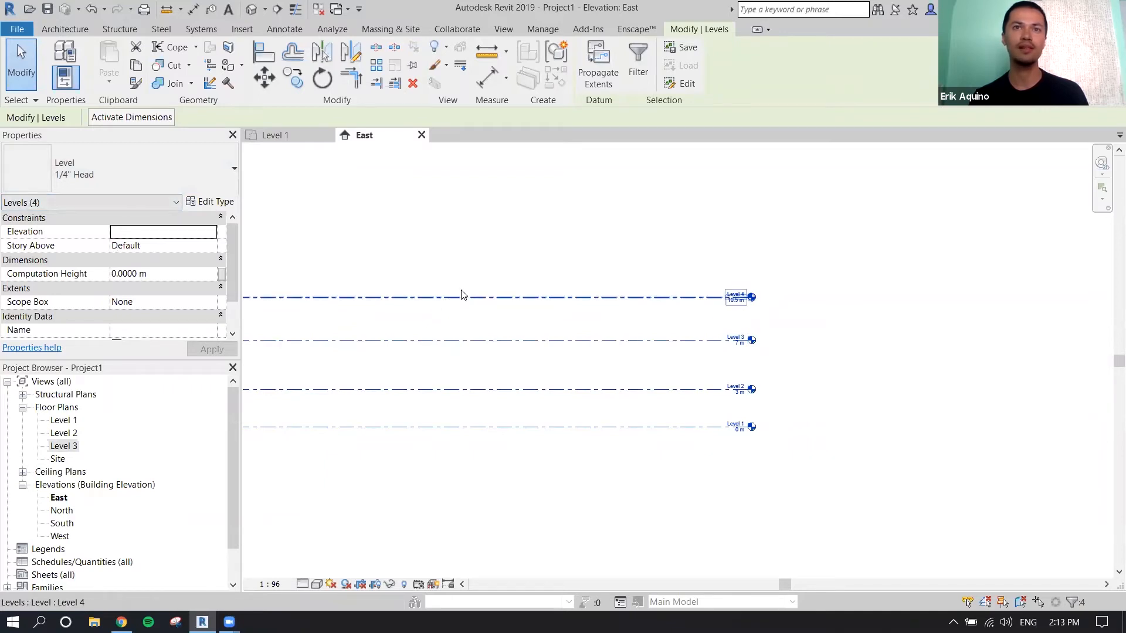
pyautogui.click(521, 273)
pyautogui.click(522, 296)
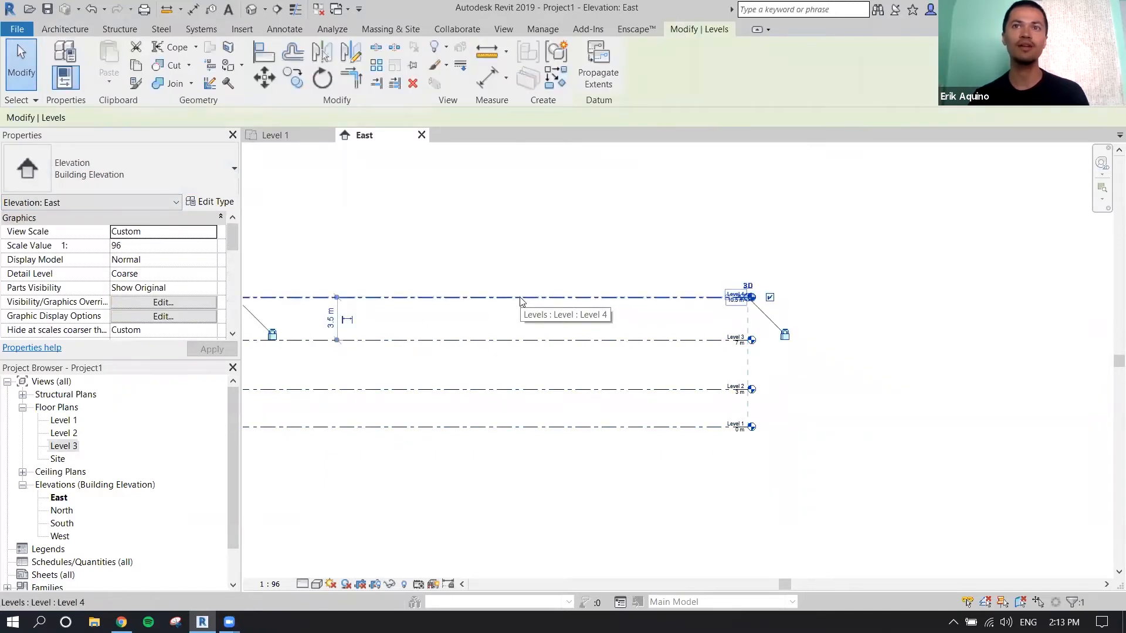
pyautogui.press('Delete')
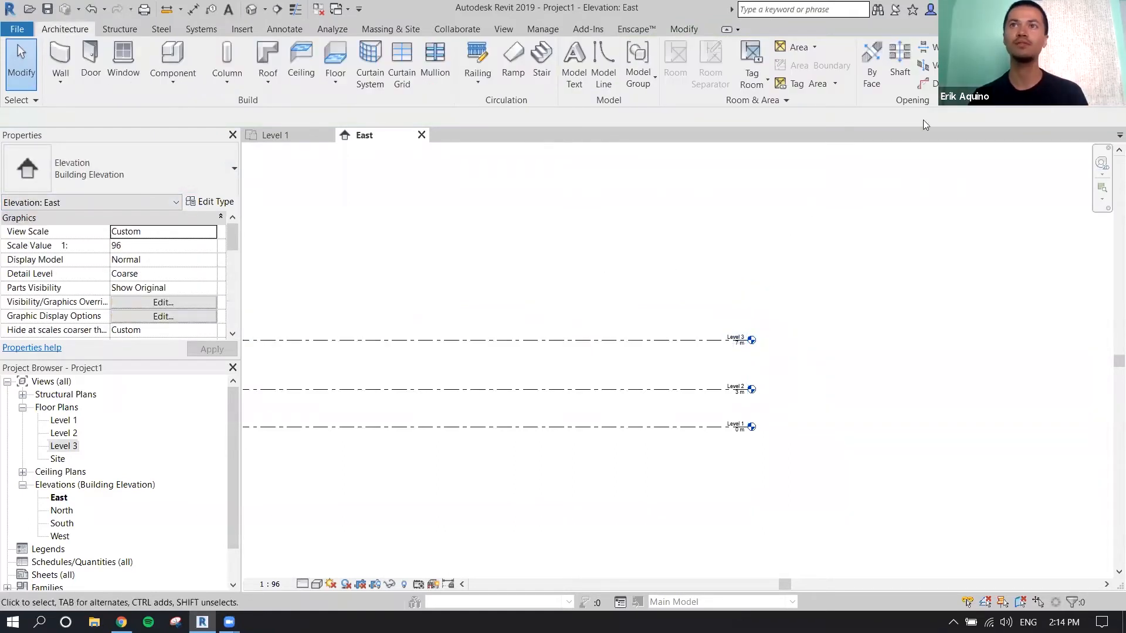
# Draw a new level about 5 m above Level 3, aligned with both ends of the existing levels
pyautogui.press('l')
pyautogui.press('l')
pyautogui.moveTo(631, 258); pyautogui.dragTo(741, 259, button='middle')
pyautogui.scroll(-1, 741, 259)
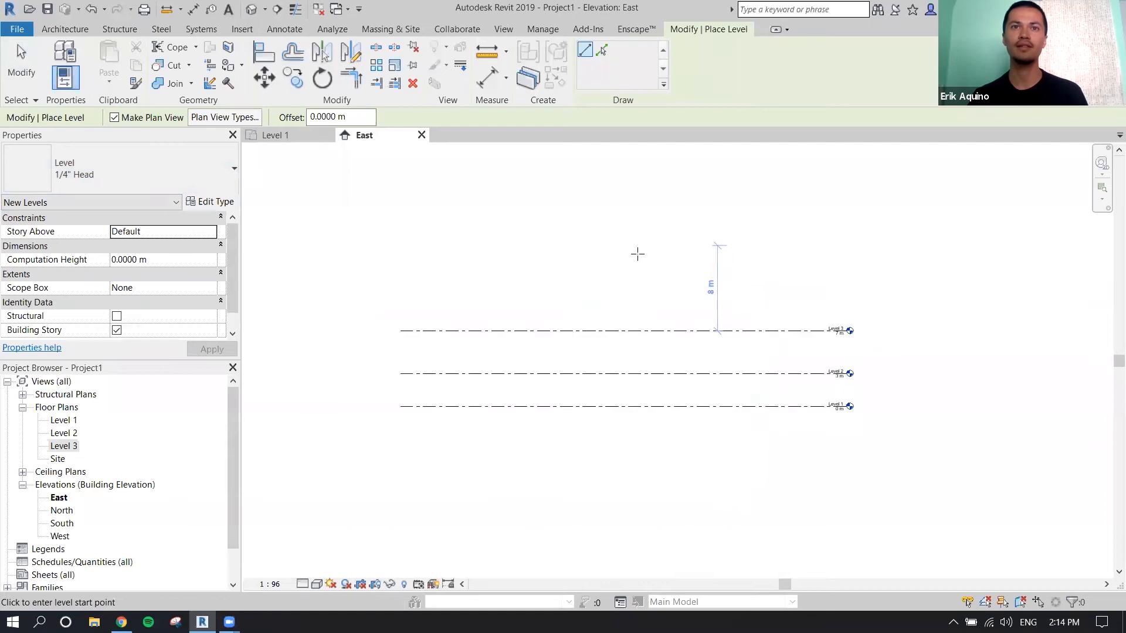
pyautogui.click(401, 282)
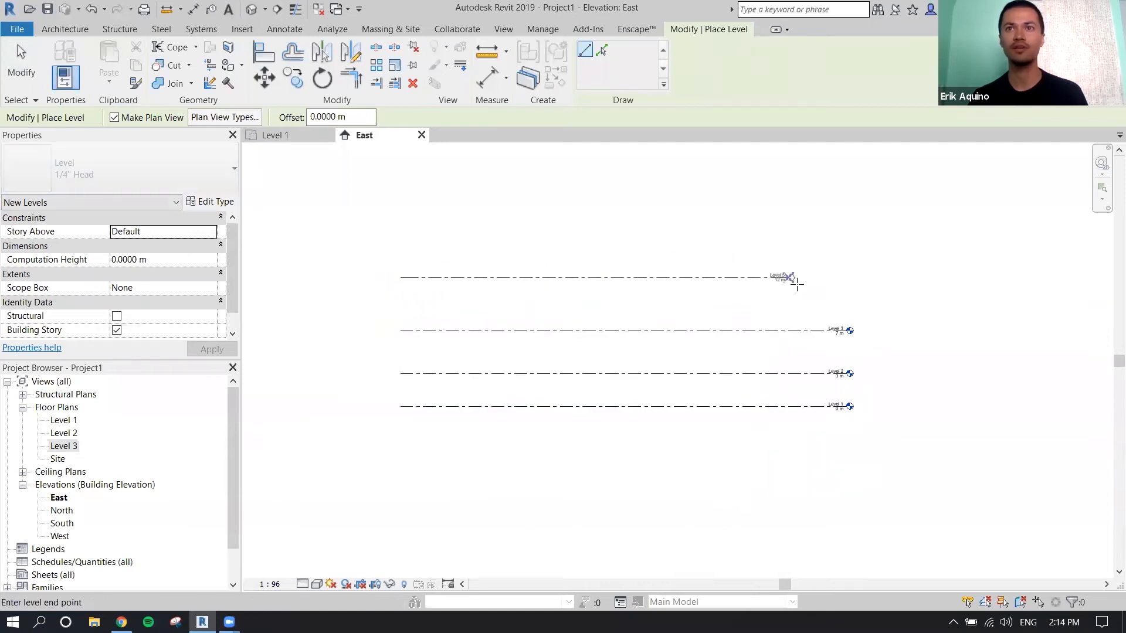
pyautogui.click(843, 289)
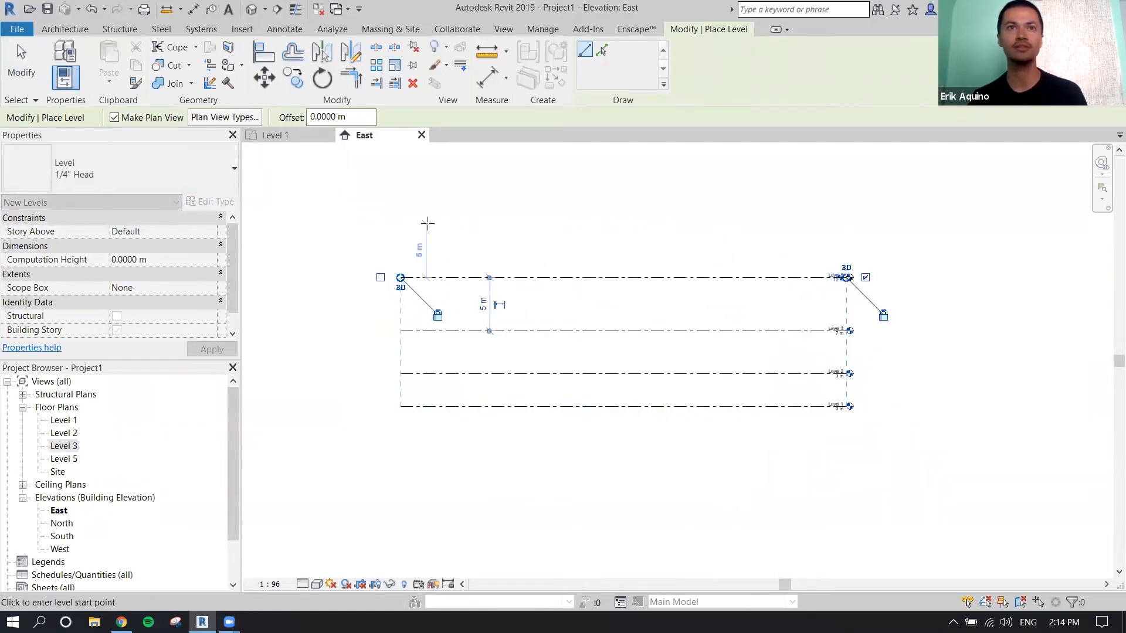
# Draw another level about 4 m above the new topmost one, aligned with both ends of the levels below
pyautogui.click(400, 235)
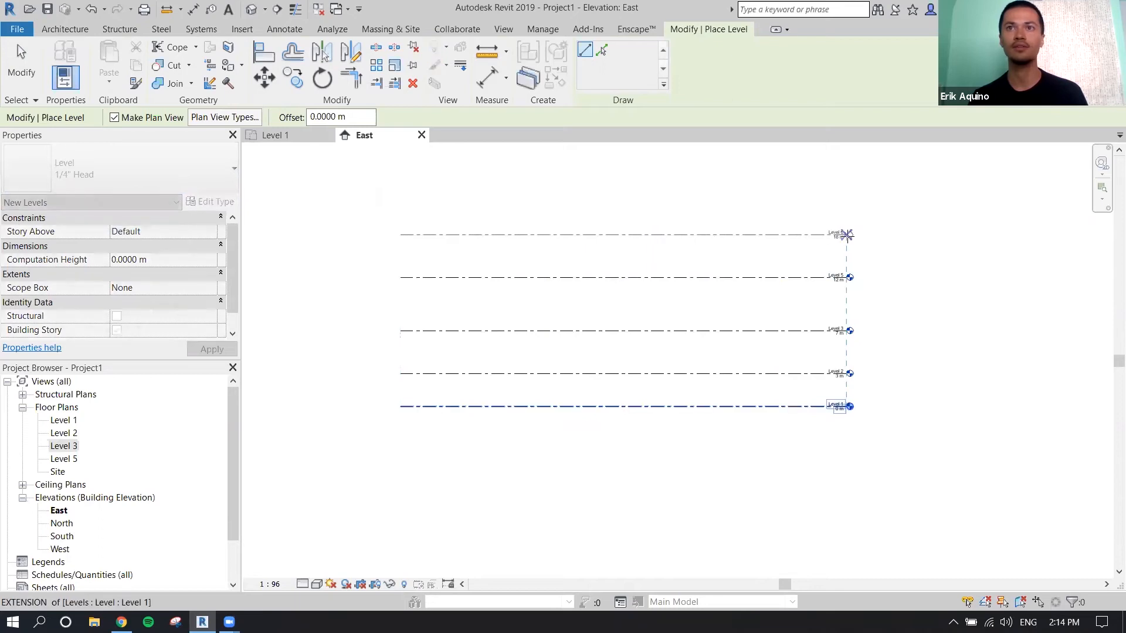
pyautogui.click(846, 235)
pyautogui.press('Escape')
pyautogui.press('Escape')
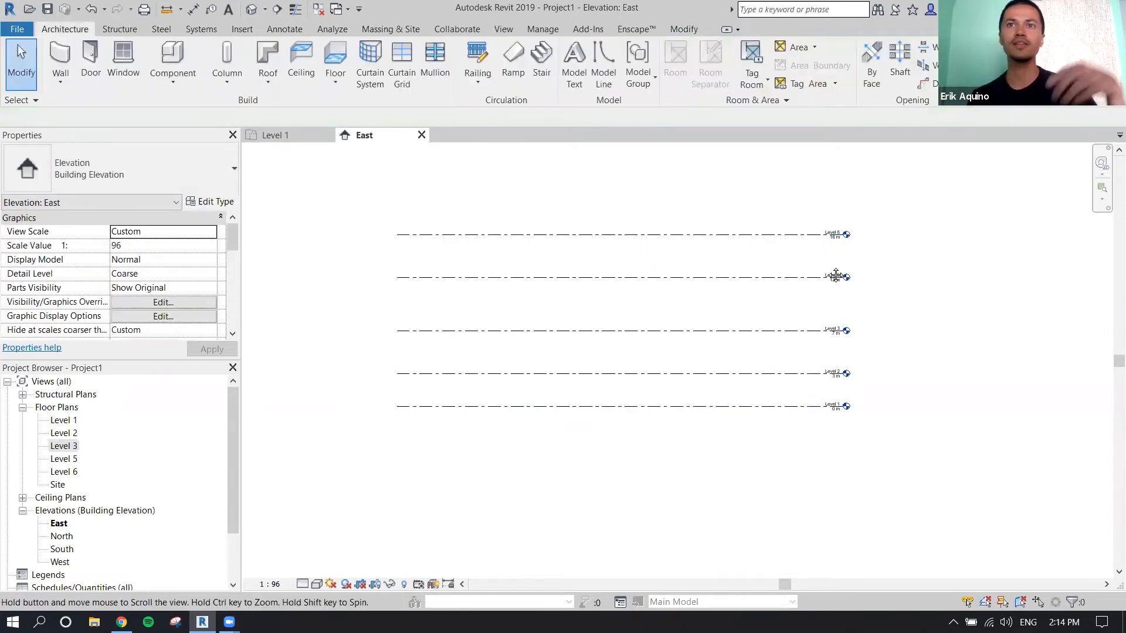
# Rename Level 5 as Roof 1 in its level head
pyautogui.scroll(2, 803, 286)
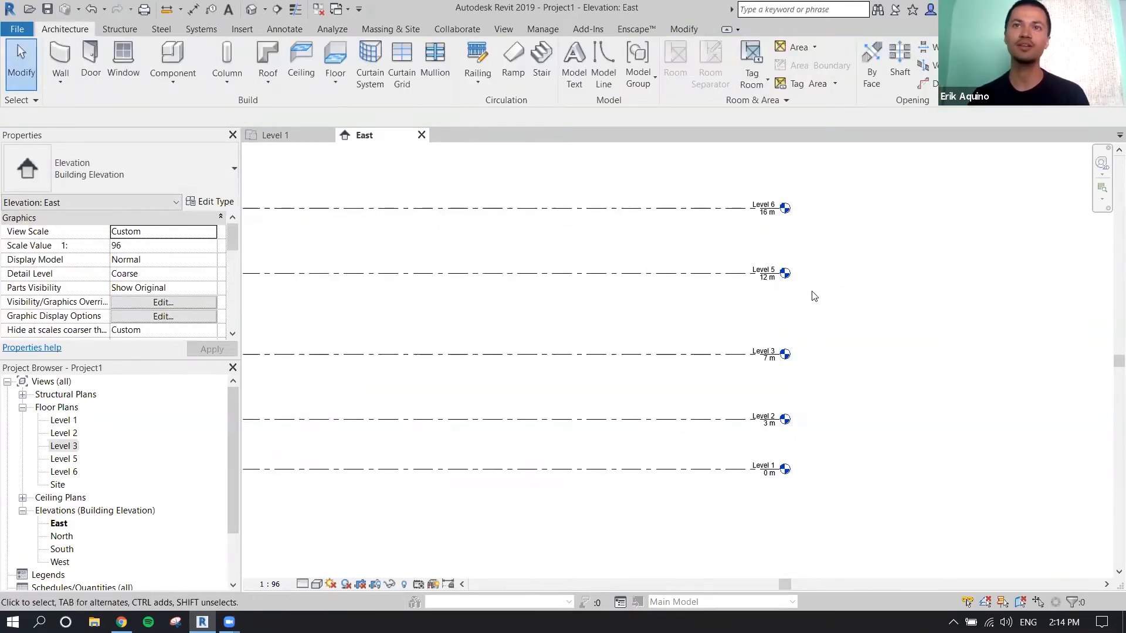
pyautogui.scroll(3, 812, 305)
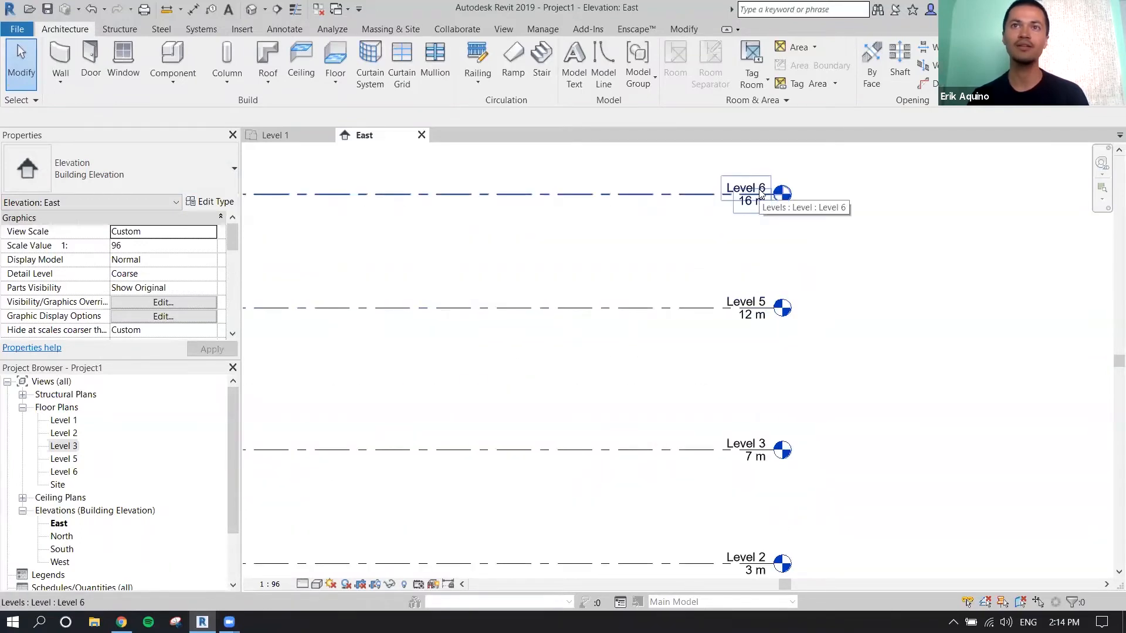
pyautogui.scroll(-2, 756, 413)
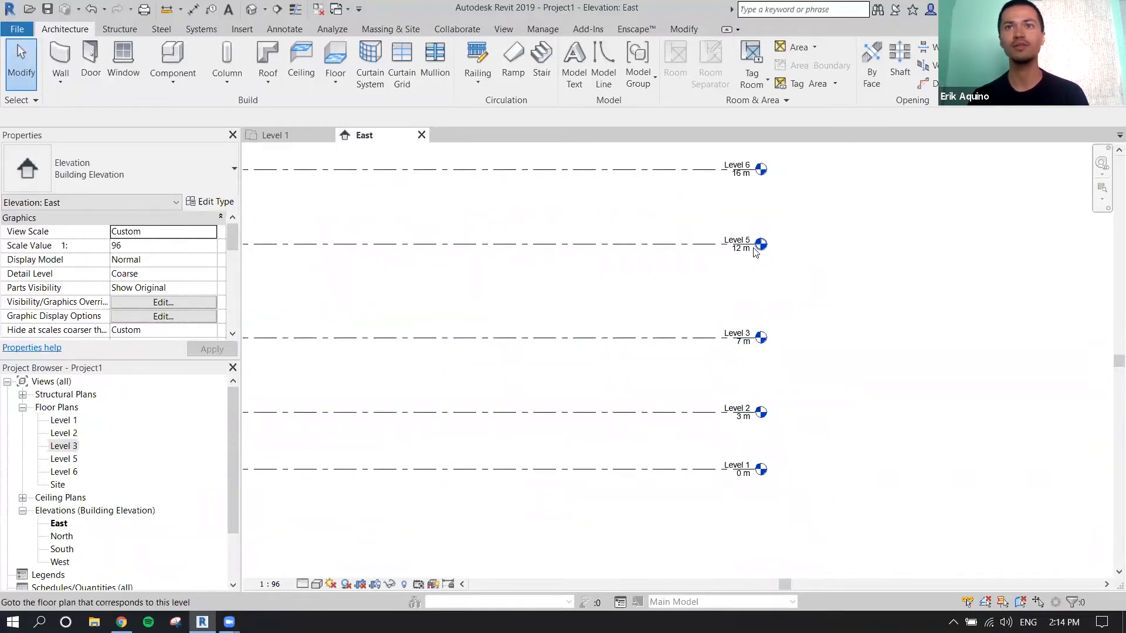
pyautogui.moveTo(762, 251); pyautogui.dragTo(761, 311, button='middle')
pyautogui.scroll(-1, 759, 314)
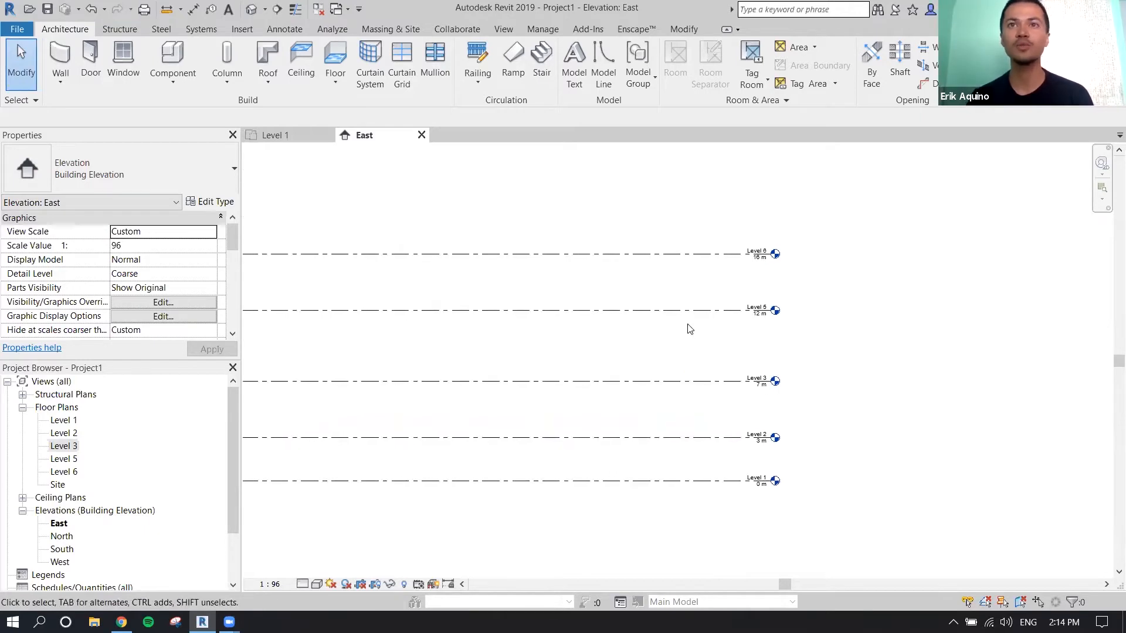
pyautogui.scroll(1, 716, 324)
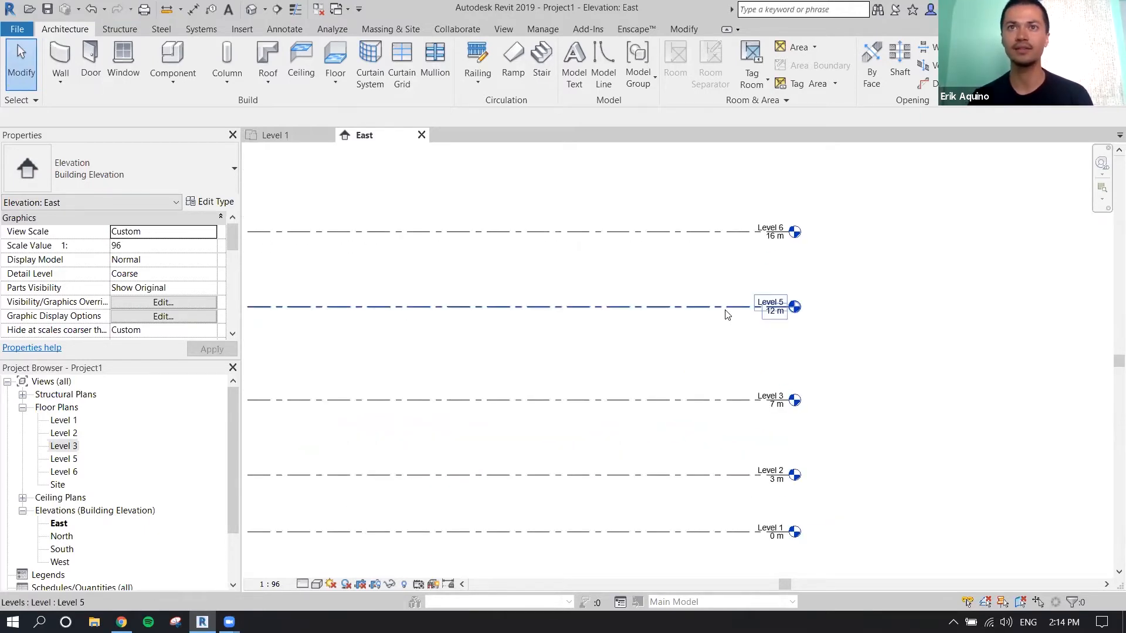
pyautogui.click(741, 306)
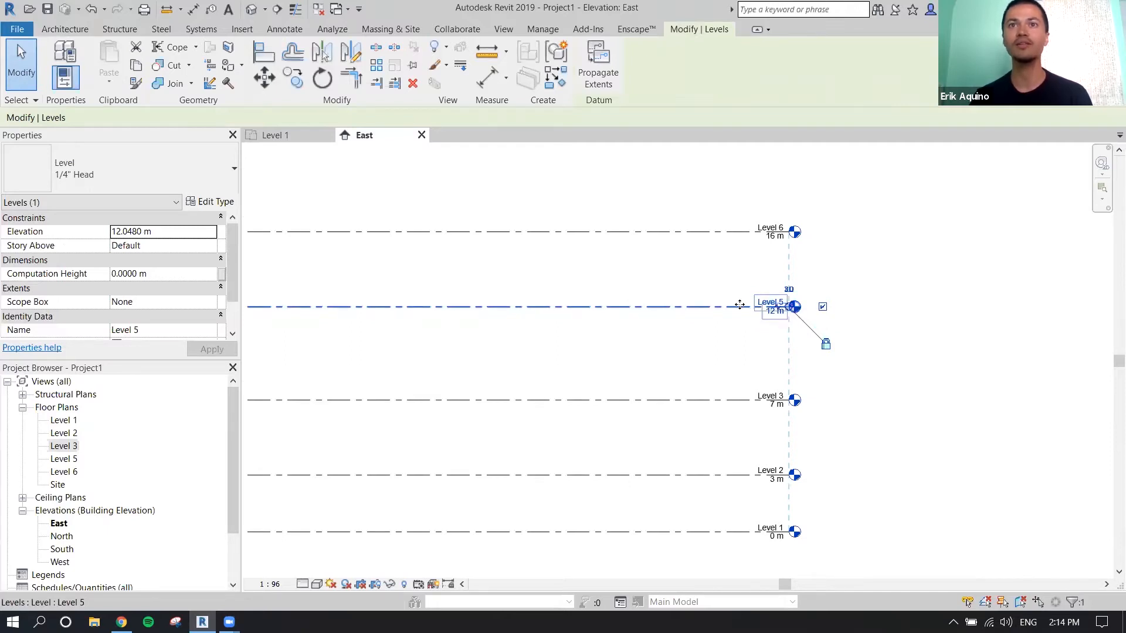
pyautogui.scroll(2, 741, 305)
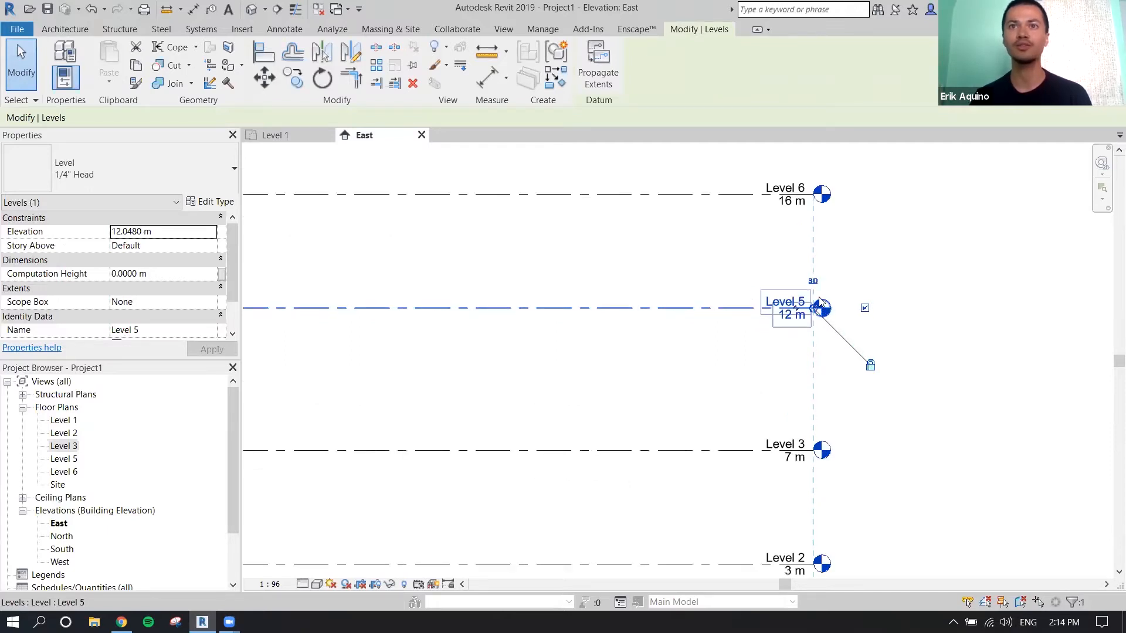
pyautogui.click(783, 302)
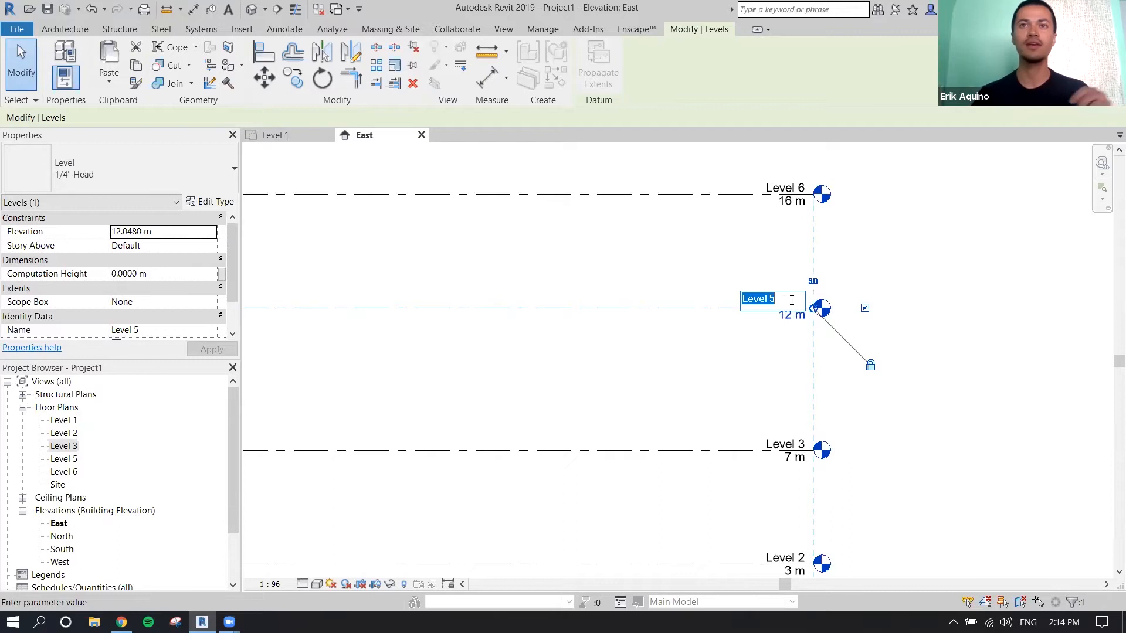
pyautogui.write('Roo')
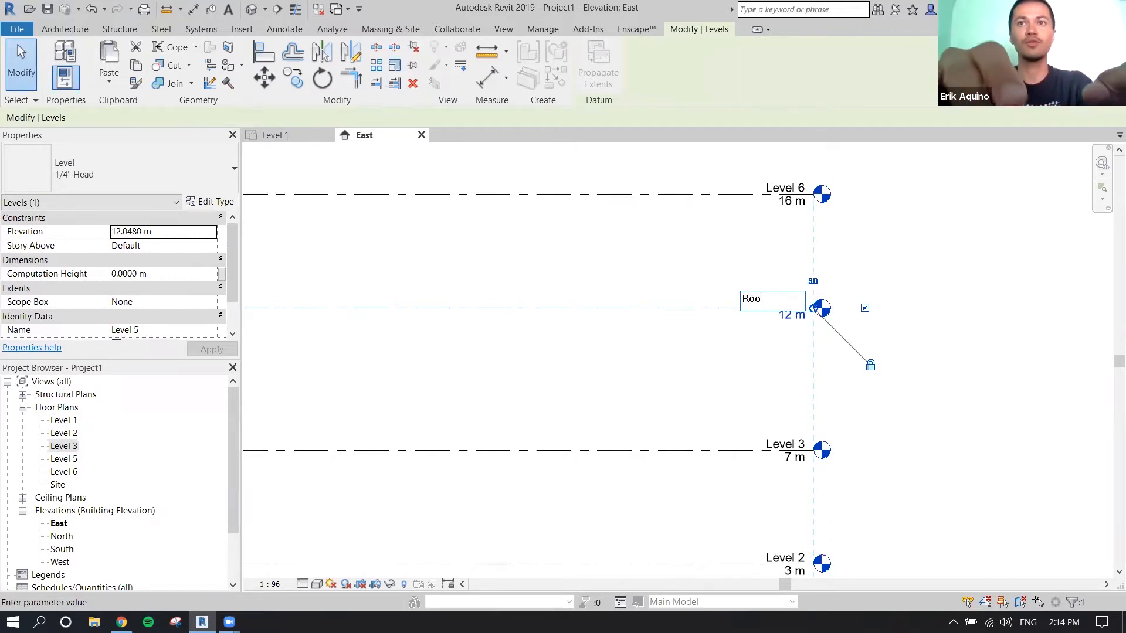
pyautogui.write('f 1')
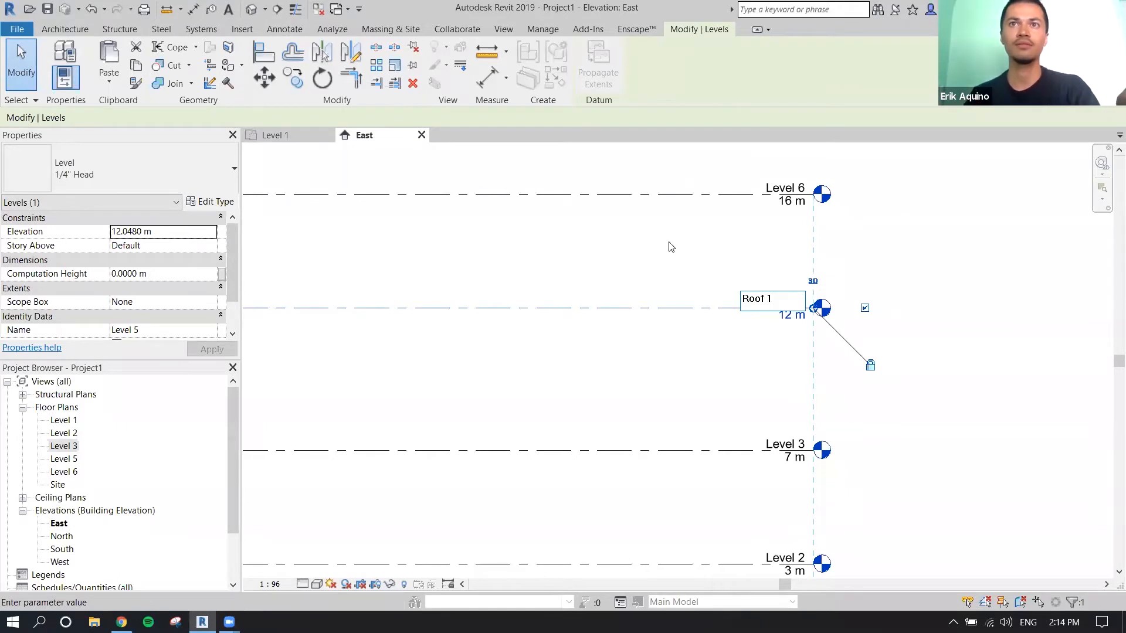
pyautogui.press('Return')
# Rename Level 6, the topmost level, as Roof 2 in its level head
pyautogui.click(780, 186)
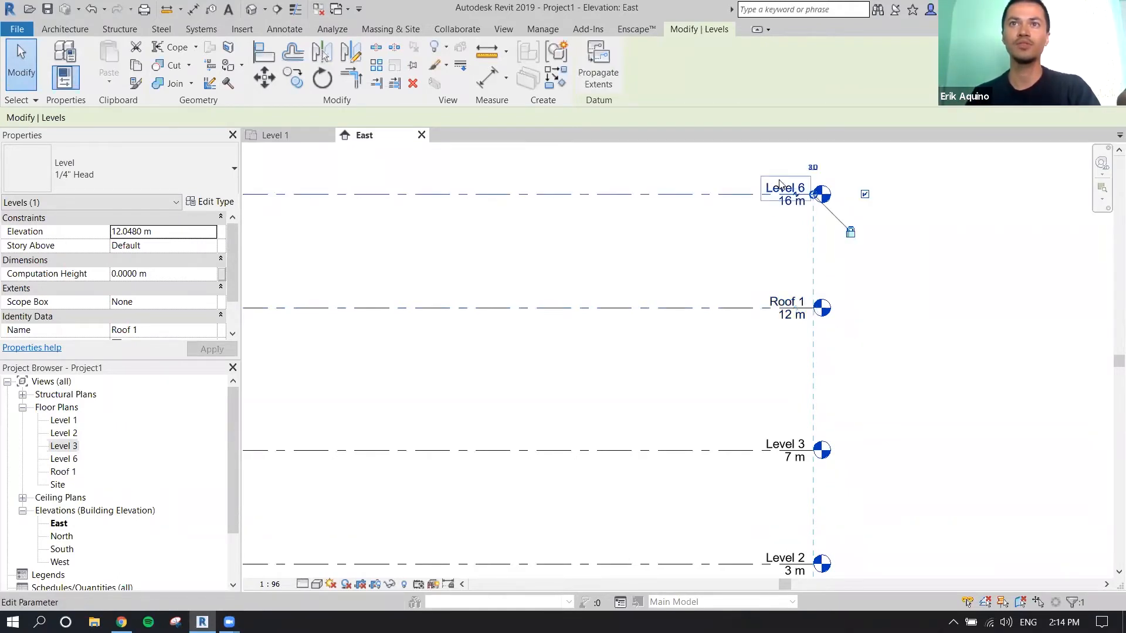
pyautogui.click(780, 184)
pyautogui.write('Roo 2')
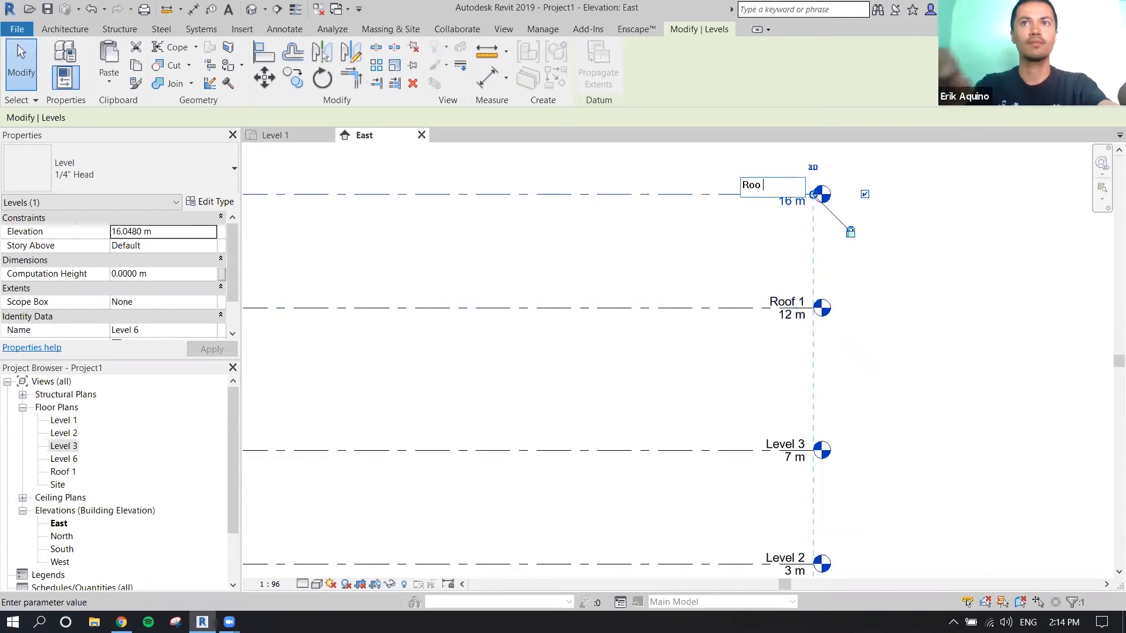
pyautogui.press('BackSpace')
pyautogui.press('BackSpace')
pyautogui.write('f')
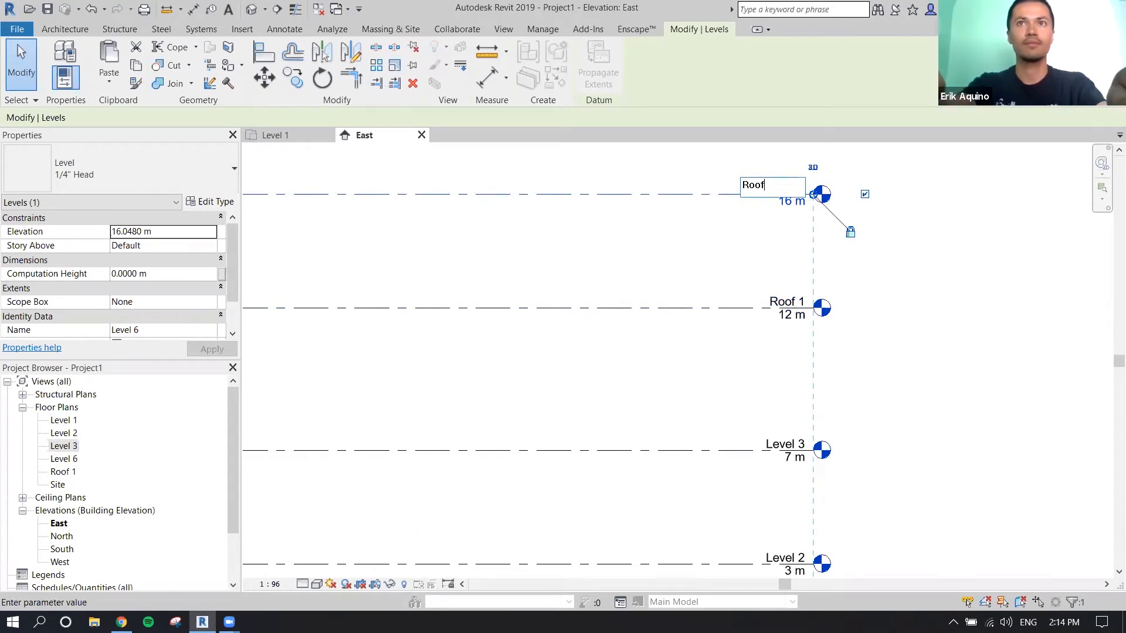
pyautogui.write(' 2')
pyautogui.press('Return')
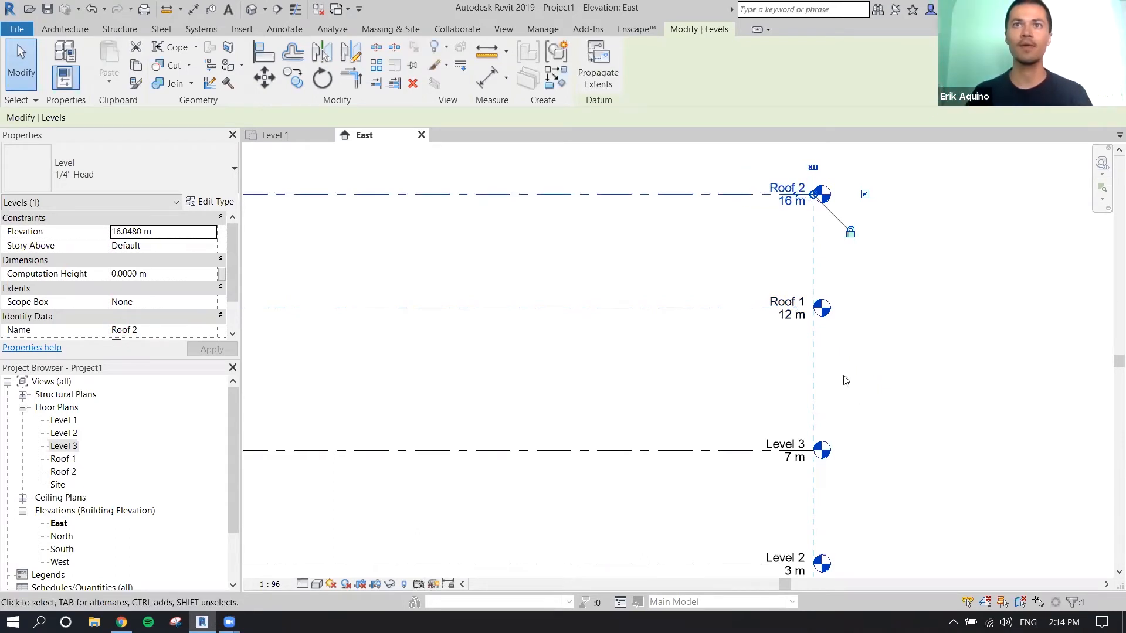
# Set the elevation of Roof 2 to 14 m in its level head
pyautogui.scroll(-1, 807, 375)
pyautogui.moveTo(807, 375); pyautogui.dragTo(796, 341, button='middle')
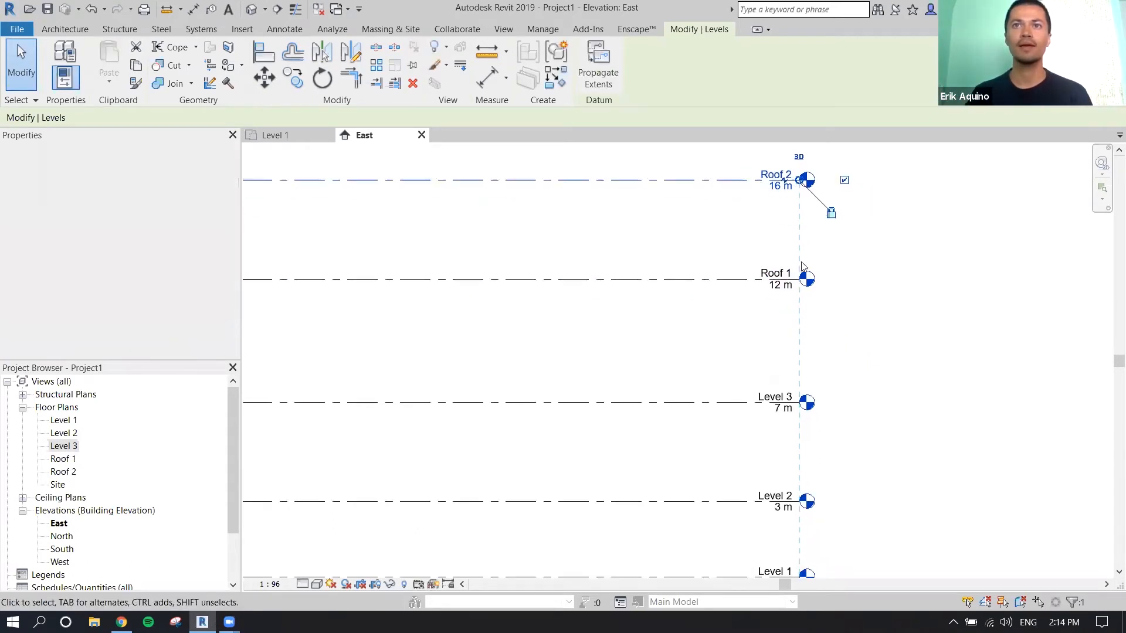
pyautogui.click(778, 195)
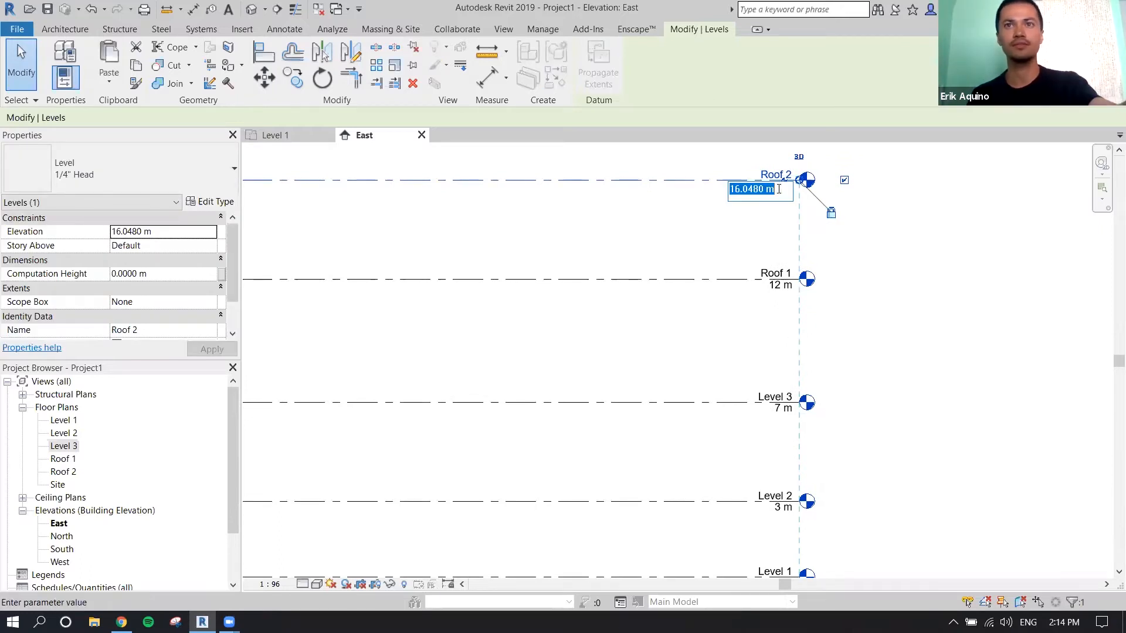
pyautogui.write('14')
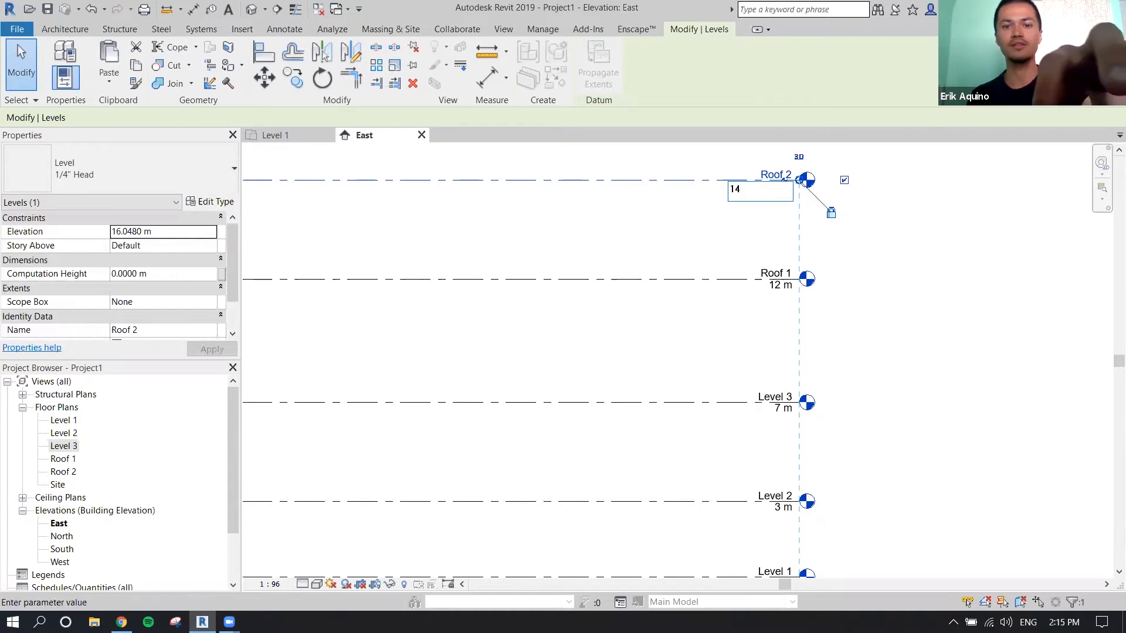
pyautogui.press('Return')
# Set the elevation of Roof 1 to exactly 12 m in its level head and deselect the level
pyautogui.click(776, 288)
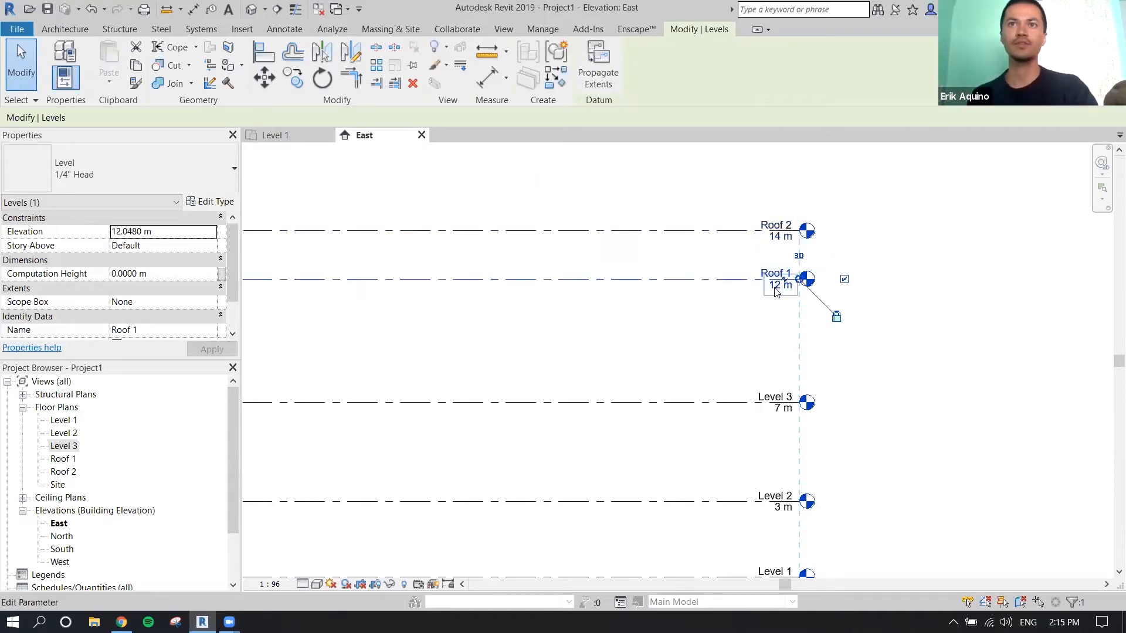
pyautogui.click(774, 291)
pyautogui.write('12m')
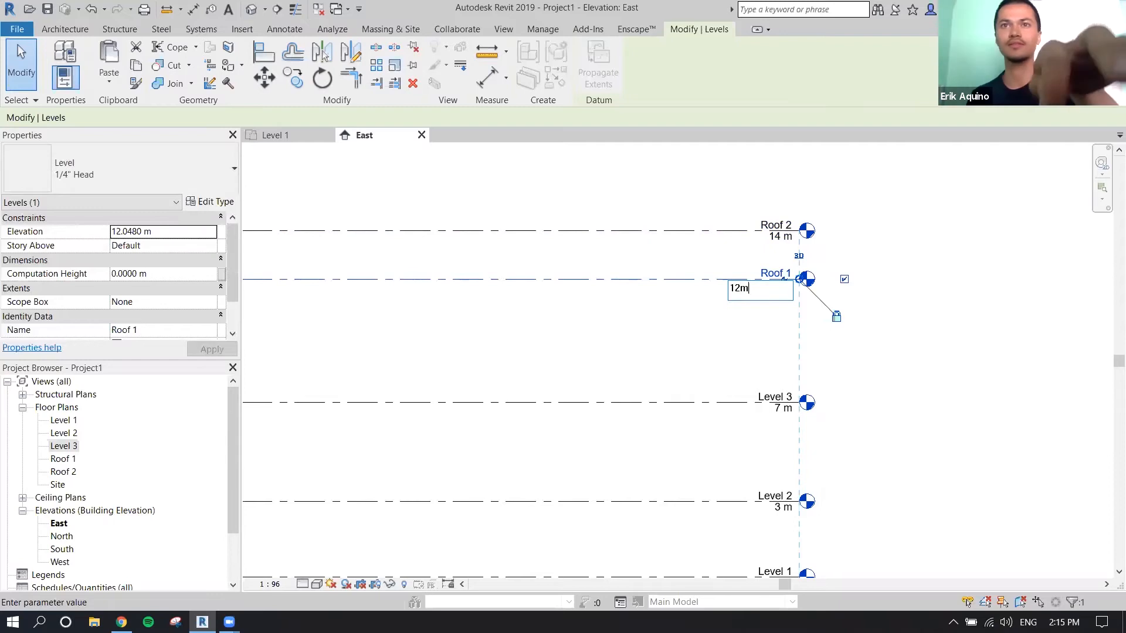
pyautogui.press('Return')
pyautogui.click(711, 332)
# Set the elevation of Level 3 to 10 m in its properties and apply the change
pyautogui.moveTo(708, 353); pyautogui.dragTo(751, 294, button='middle')
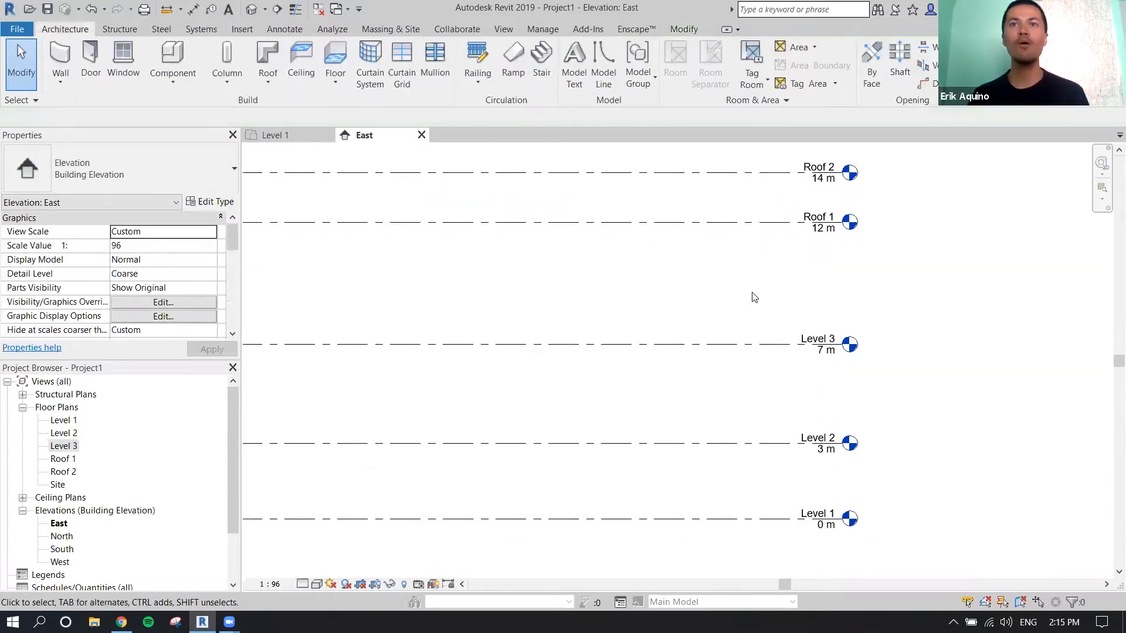
pyautogui.click(752, 343)
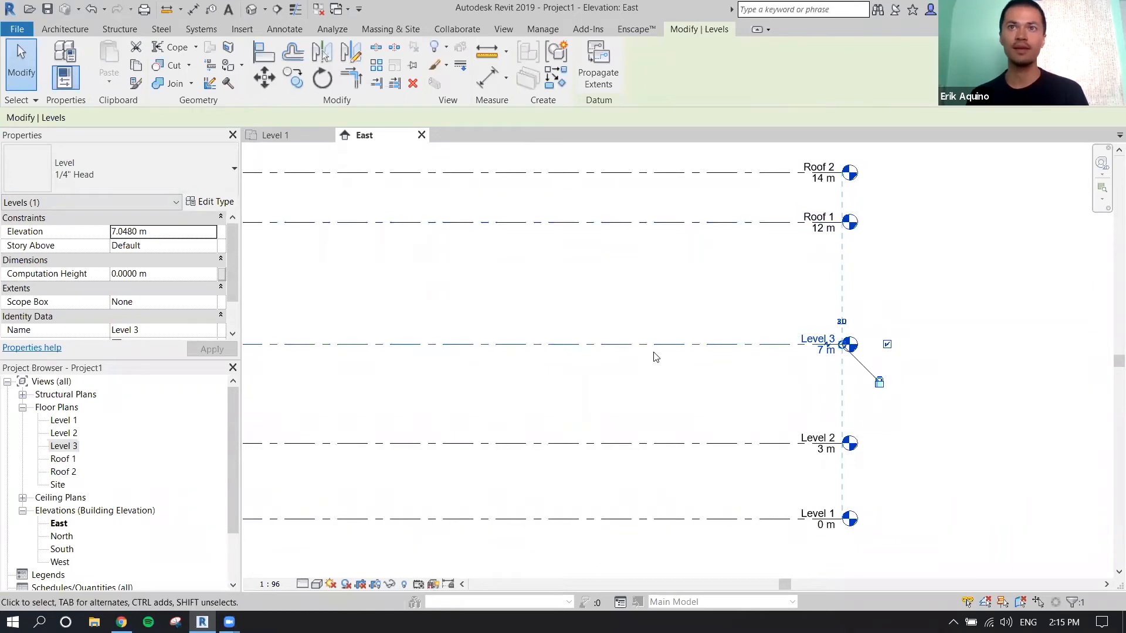
pyautogui.click(189, 231)
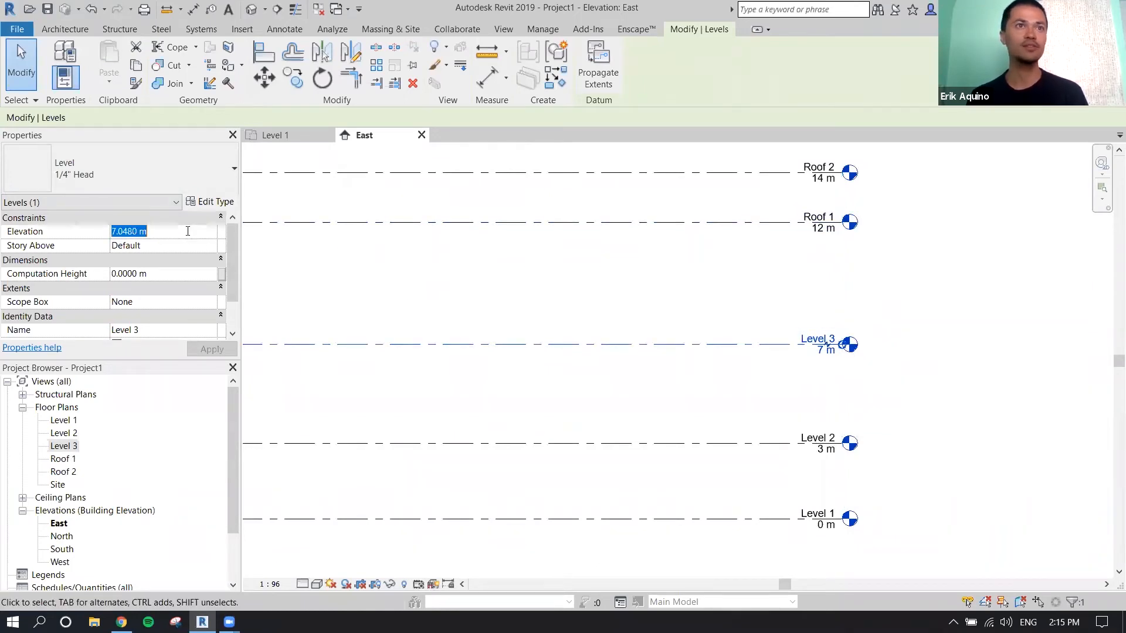
pyautogui.write('10')
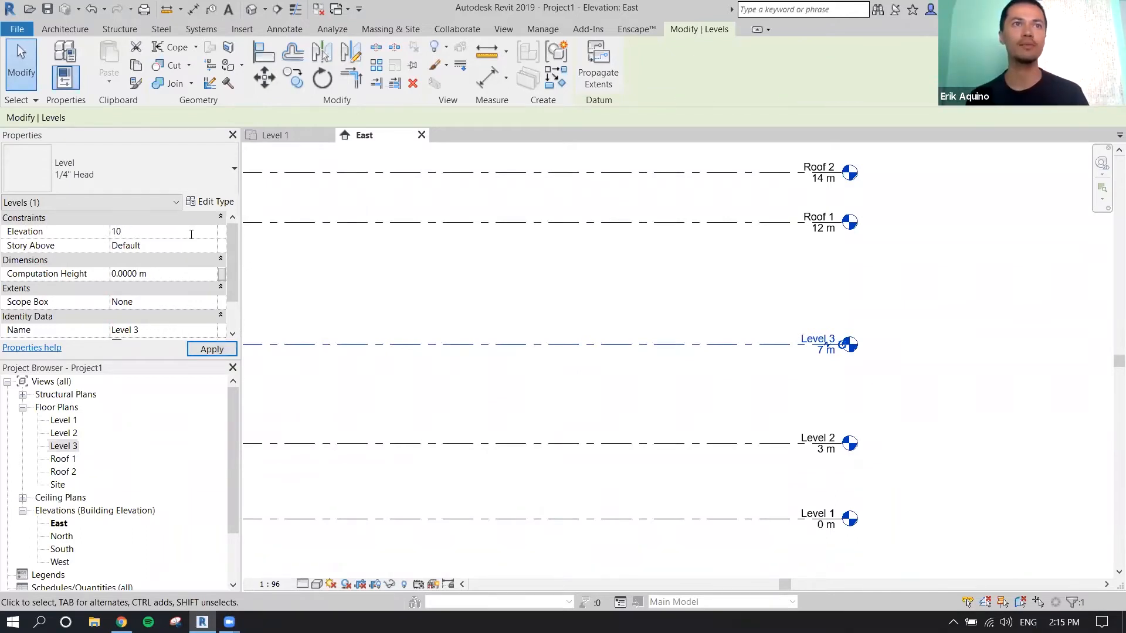
pyautogui.write('m')
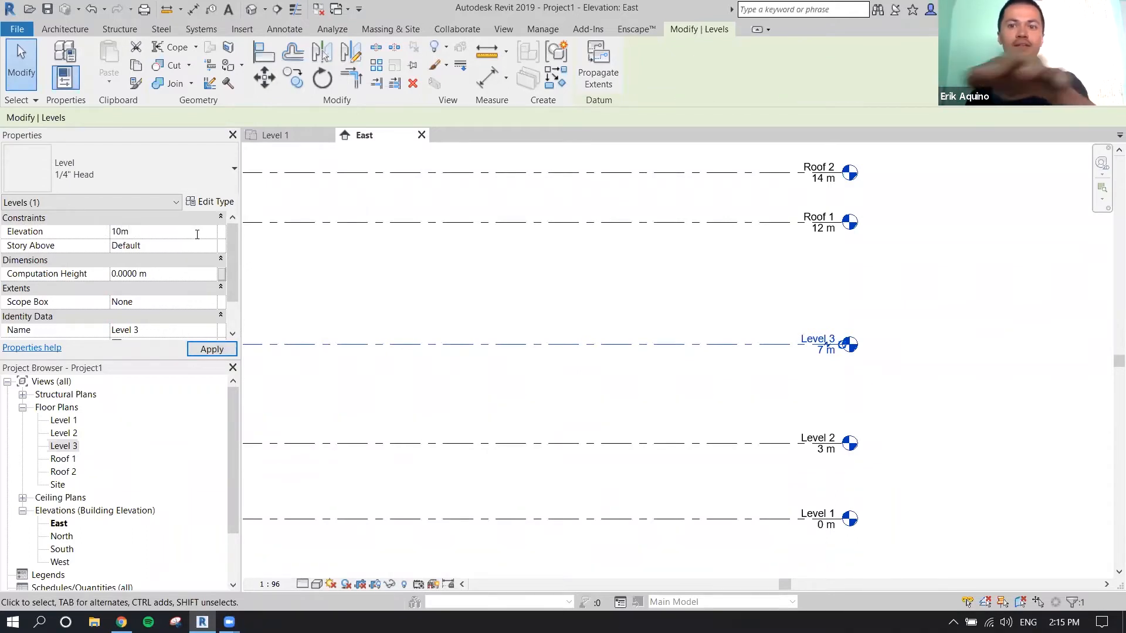
pyautogui.press('BackSpace')
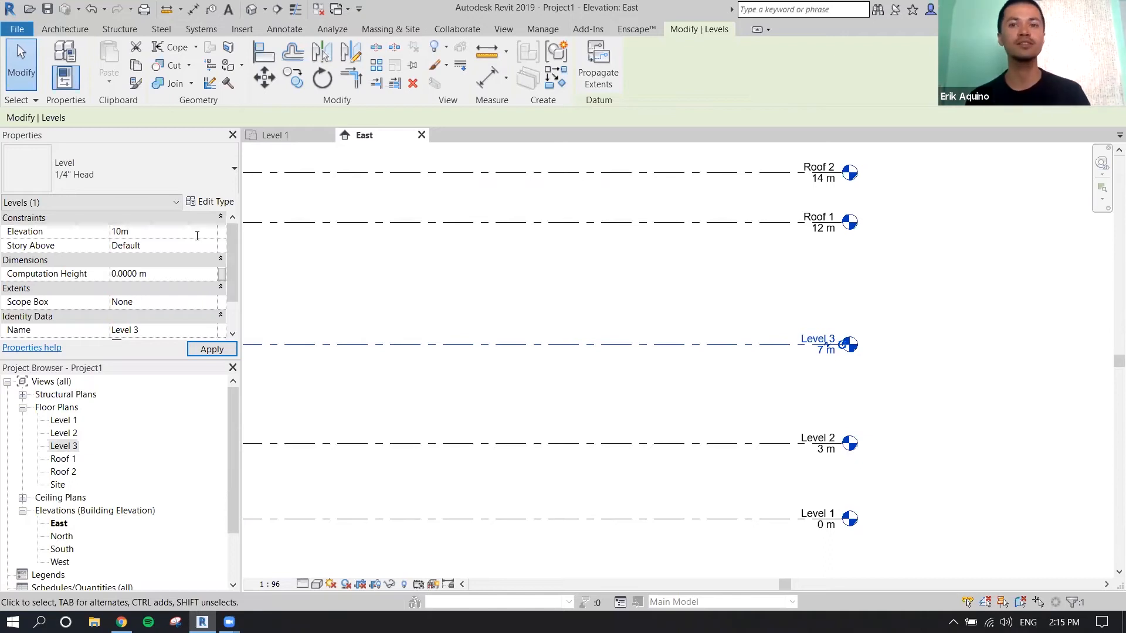
pyautogui.press('Return')
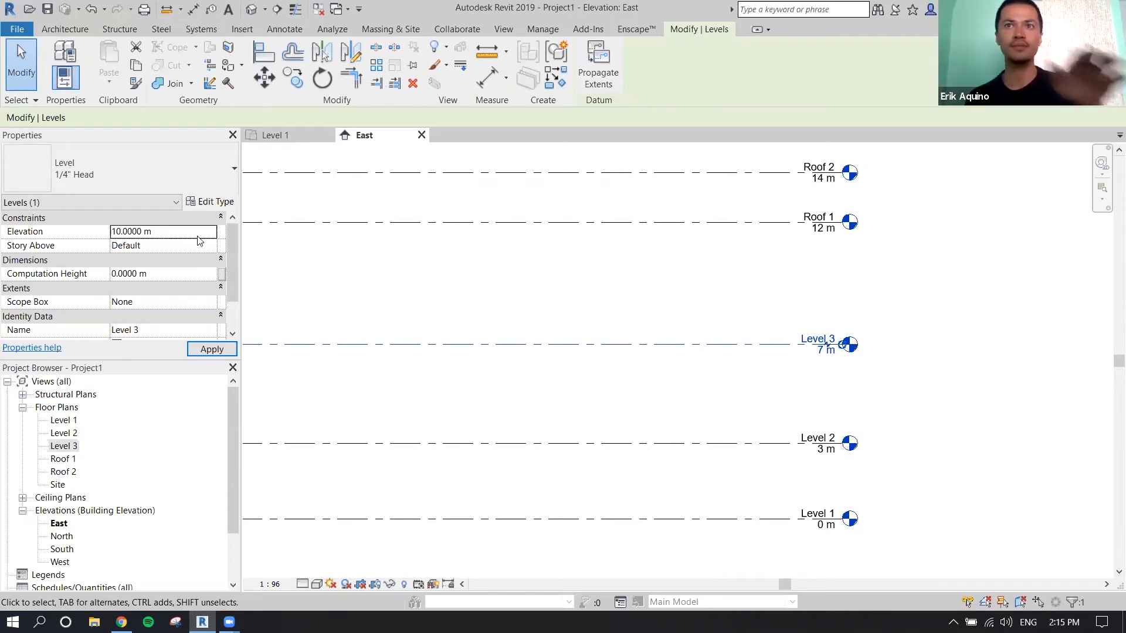
pyautogui.click(212, 350)
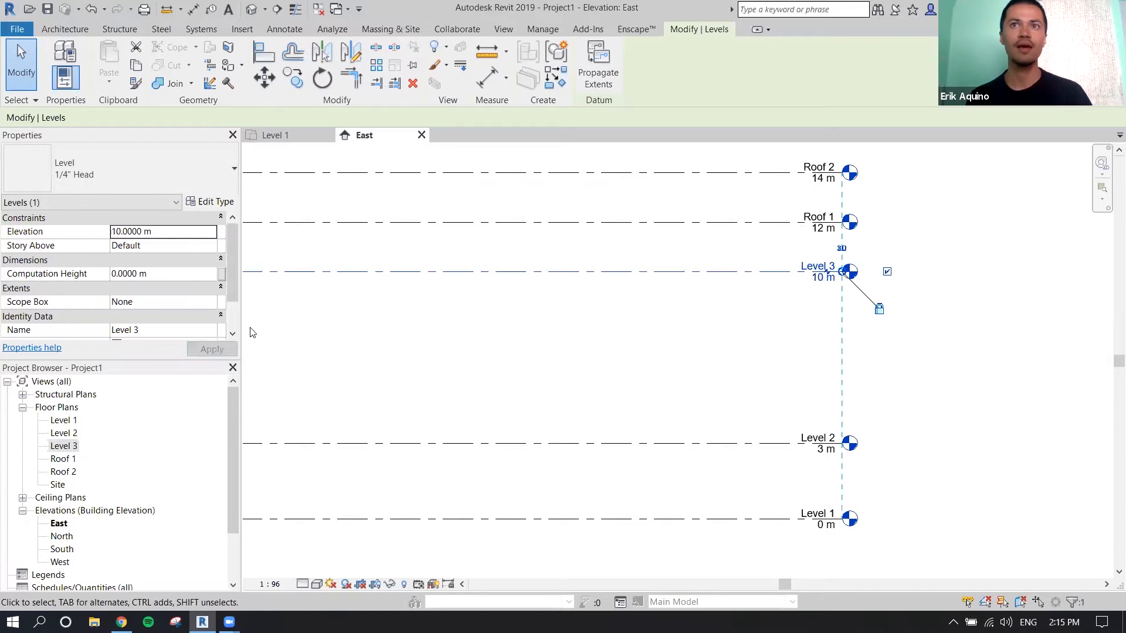
# Set the elevation of Level 2 to 4 m in its properties, apply it and deselect the level
pyautogui.click(592, 443)
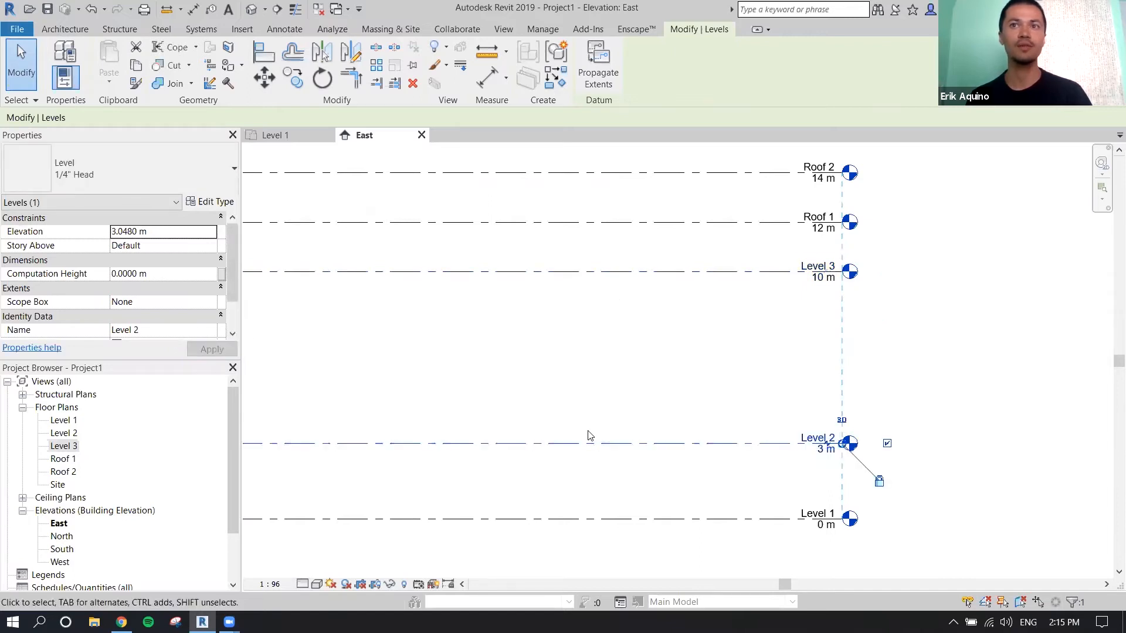
pyautogui.scroll(-1, 179, 275)
pyautogui.scroll(1, 181, 273)
pyautogui.click(194, 234)
pyautogui.write('4')
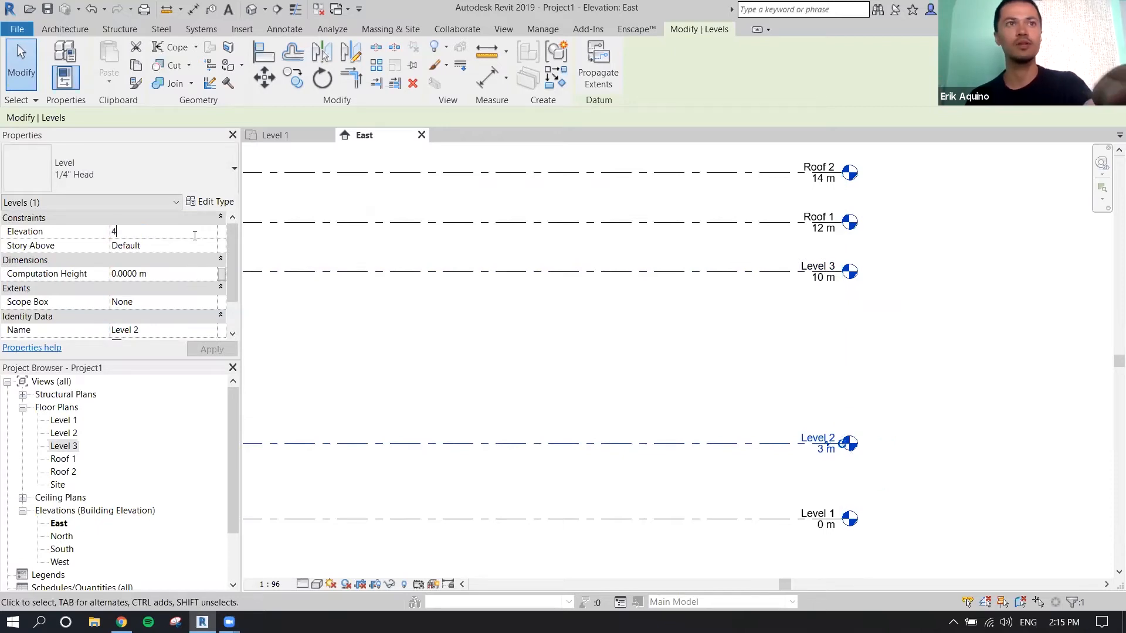
pyautogui.click(212, 349)
pyautogui.click(651, 377)
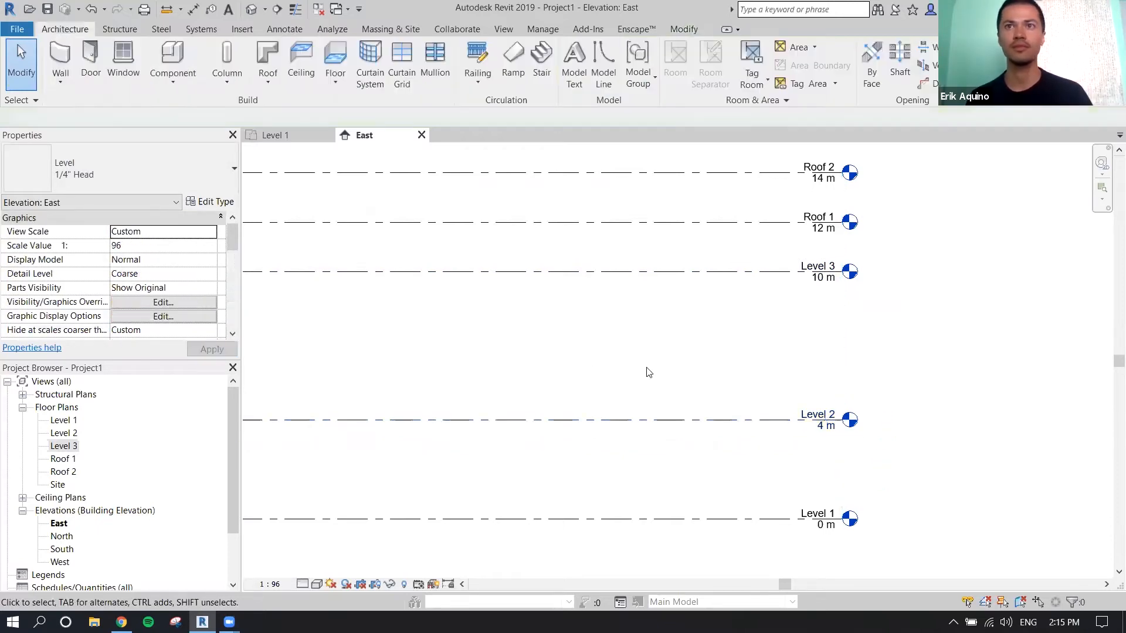
# Shorten all the aligned level lines together by pulling the left end of Level 3 inward to about half their length
pyautogui.scroll(-3, 673, 349)
pyautogui.click(673, 336)
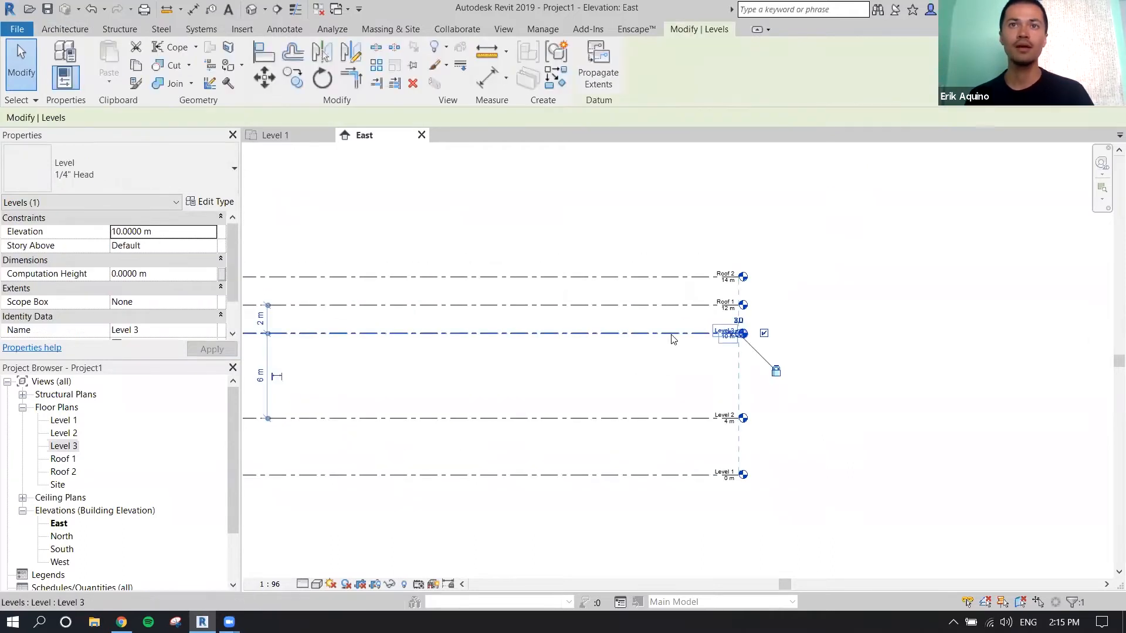
pyautogui.scroll(-2, 702, 352)
pyautogui.scroll(-2, 699, 347)
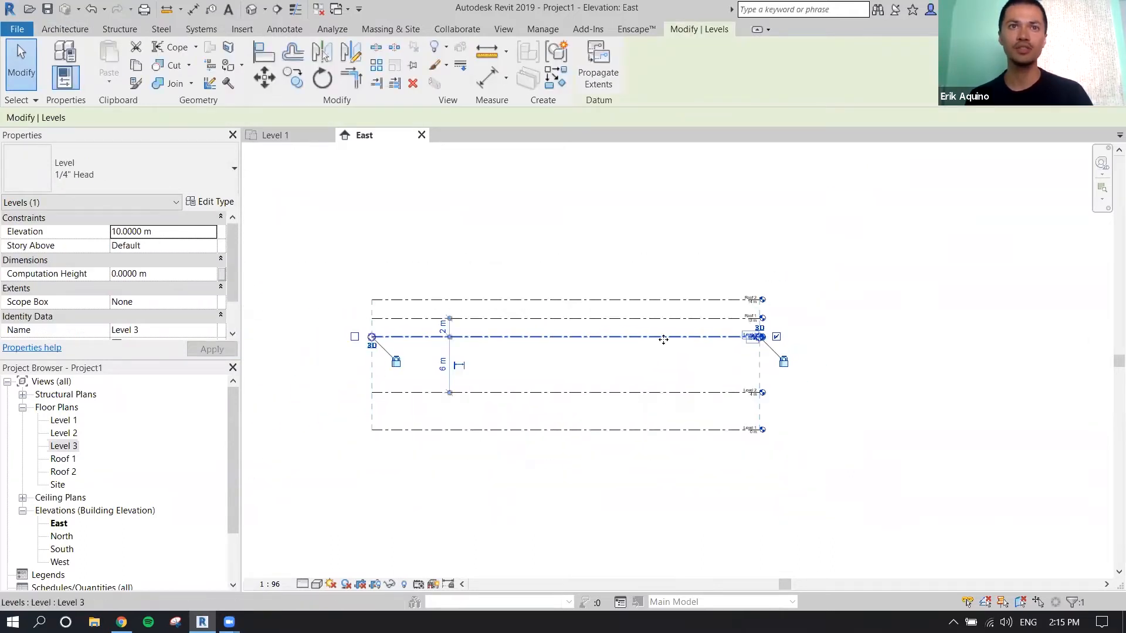
pyautogui.scroll(1, 652, 335)
pyautogui.moveTo(665, 348); pyautogui.dragTo(693, 349, button='middle')
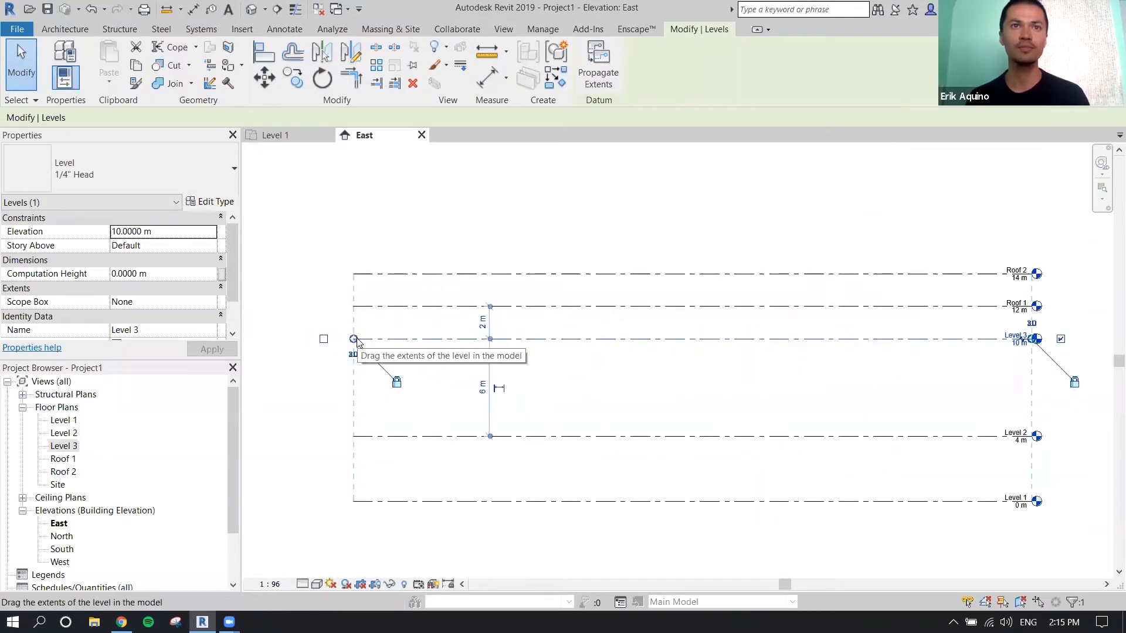
pyautogui.scroll(1, 356, 339)
pyautogui.moveTo(356, 339); pyautogui.dragTo(328, 342, button='middle')
pyautogui.moveTo(312, 344); pyautogui.dragTo(570, 346)
pyautogui.moveTo(588, 343); pyautogui.dragTo(465, 341, button='middle')
pyautogui.scroll(1, 598, 340)
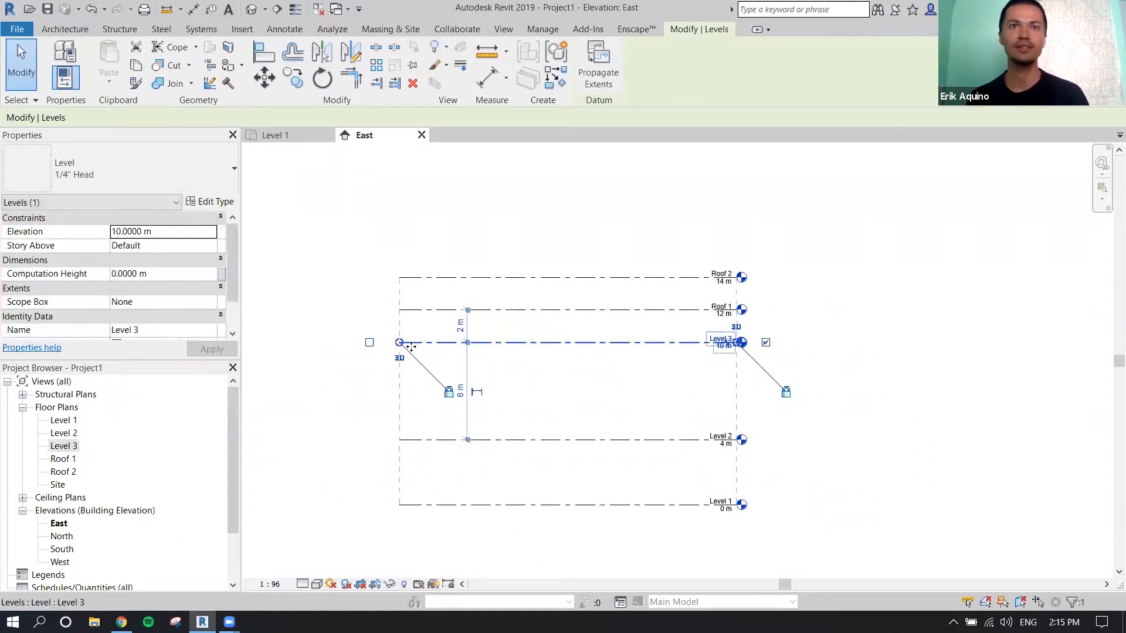
pyautogui.moveTo(416, 345); pyautogui.dragTo(416, 343)
# Show the level head at the left end of Level 3, hide it again and deselect the level
pyautogui.click(385, 343)
pyautogui.scroll(1, 387, 348)
pyautogui.moveTo(393, 347); pyautogui.dragTo(307, 351, button='middle')
pyautogui.scroll(-1, 287, 349)
pyautogui.click(288, 348)
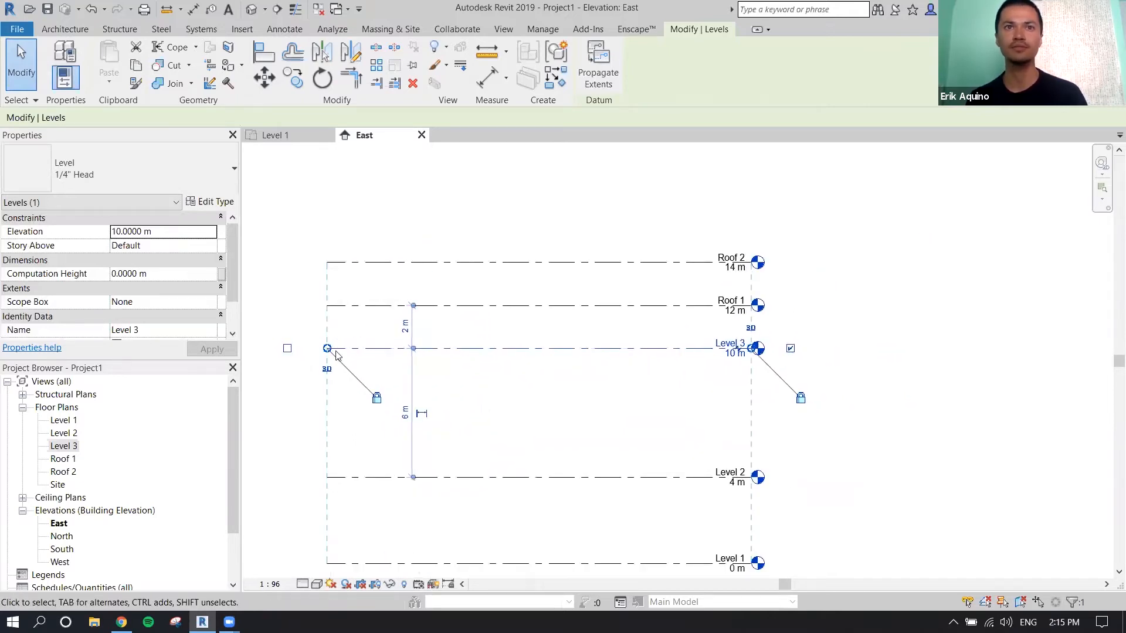
pyautogui.click(287, 348)
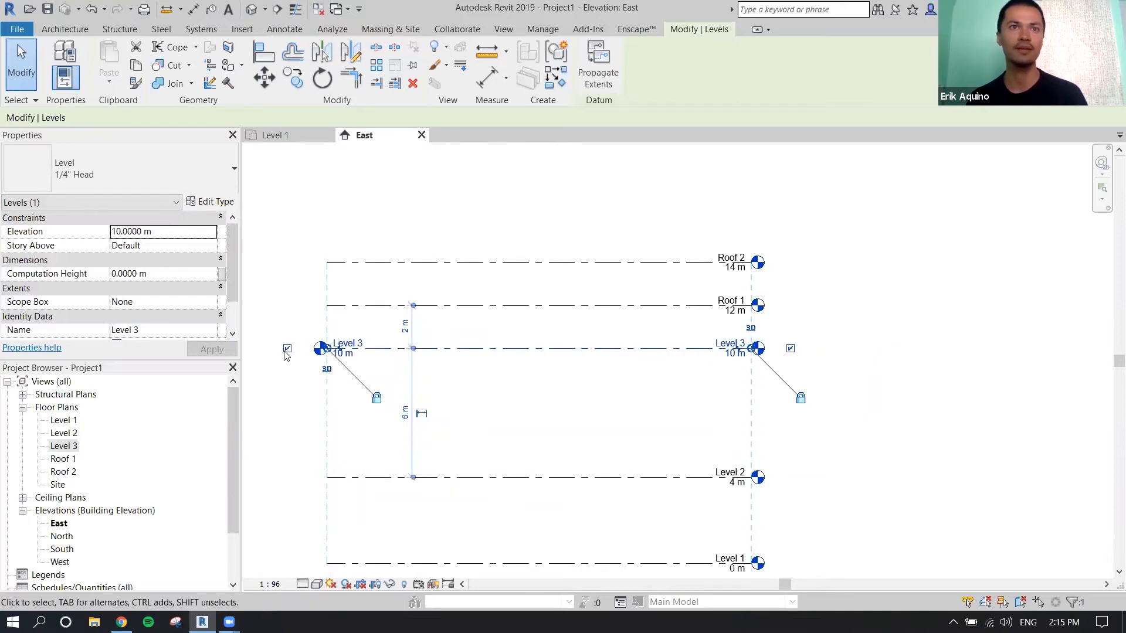
pyautogui.click(663, 402)
pyautogui.scroll(-3, 661, 394)
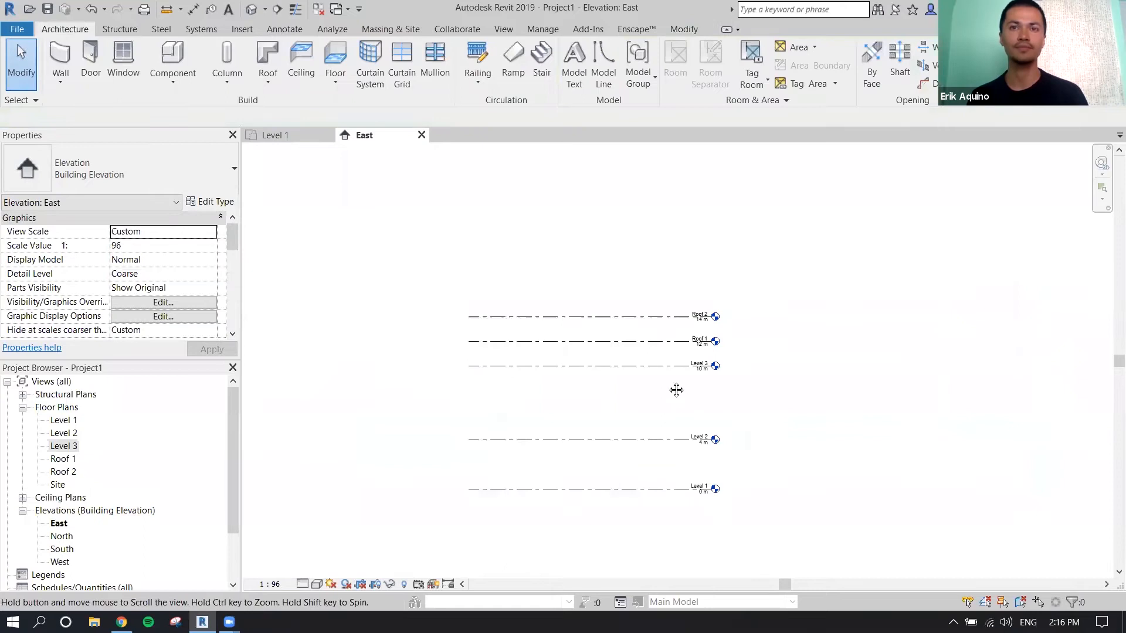
# Place a continuous aligned dimension string across Roof 2, Roof 1, Level 3, Level 2 and Level 1 near the level heads
pyautogui.moveTo(676, 390); pyautogui.dragTo(666, 376, button='middle')
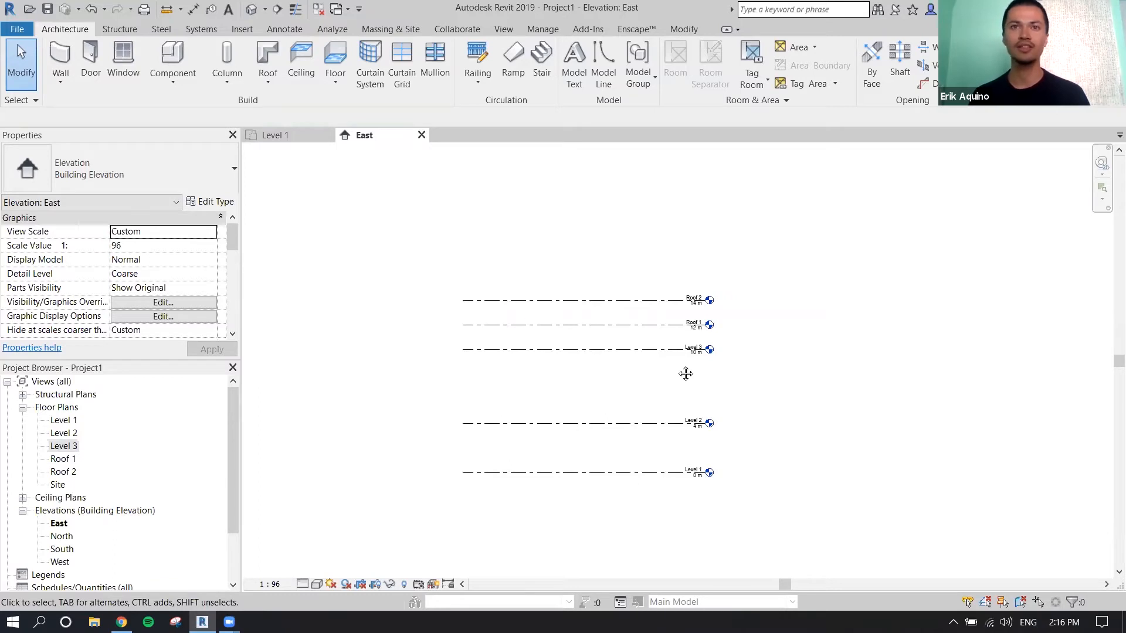
pyautogui.moveTo(684, 374); pyautogui.dragTo(669, 372, button='middle')
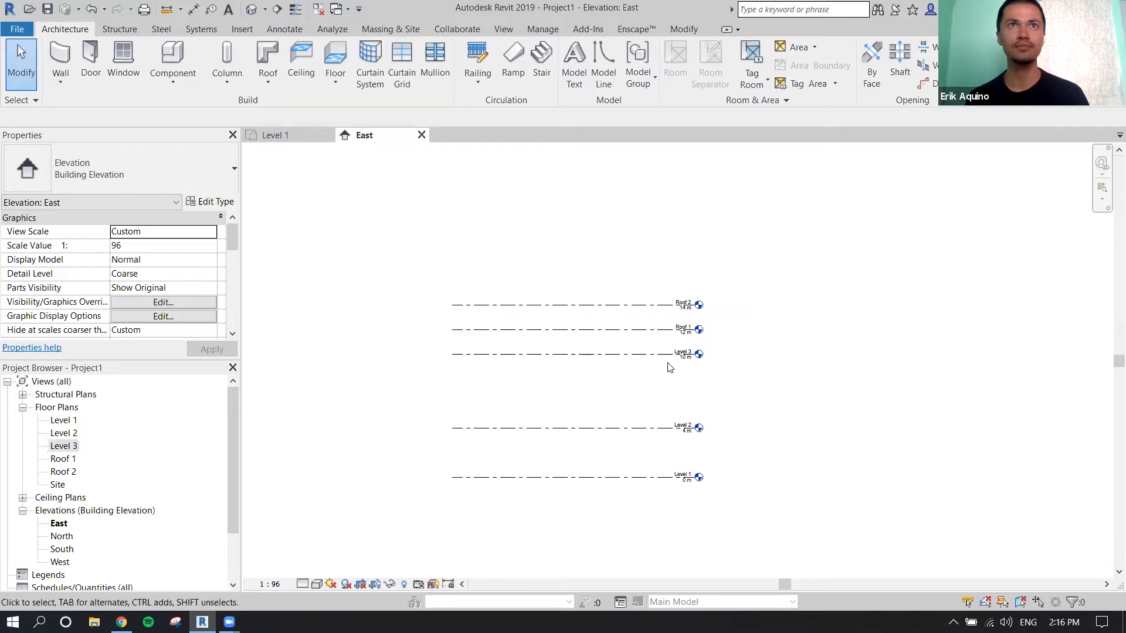
pyautogui.click(286, 29)
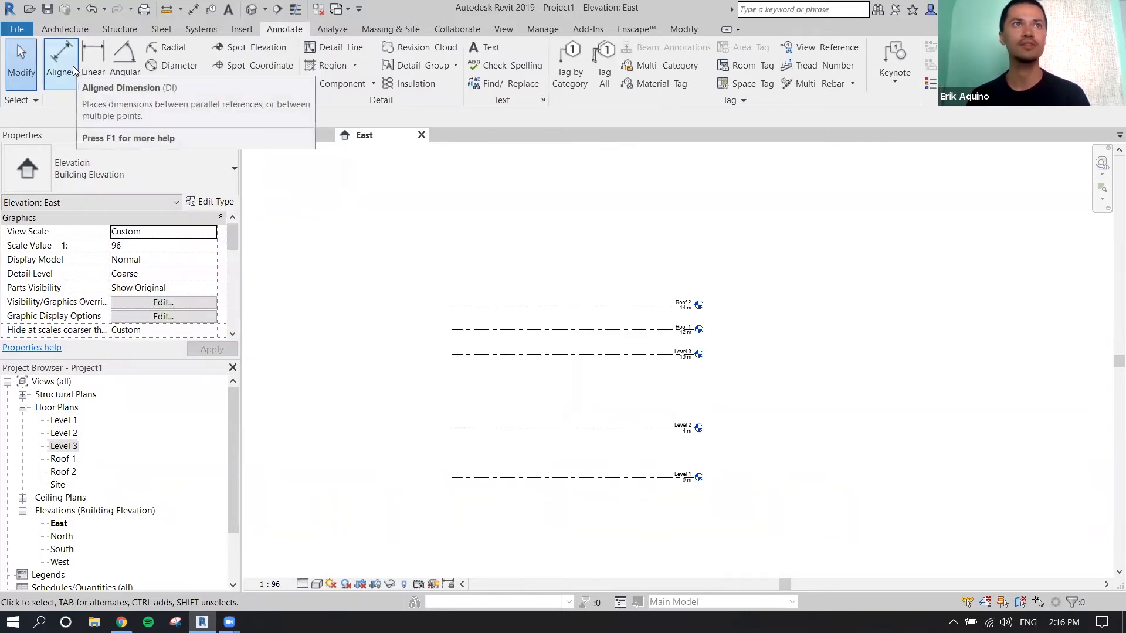
pyautogui.click(73, 71)
pyautogui.moveTo(636, 281); pyautogui.dragTo(597, 241, button='middle')
pyautogui.scroll(1, 621, 265)
pyautogui.moveTo(621, 276); pyautogui.dragTo(635, 259, button='middle')
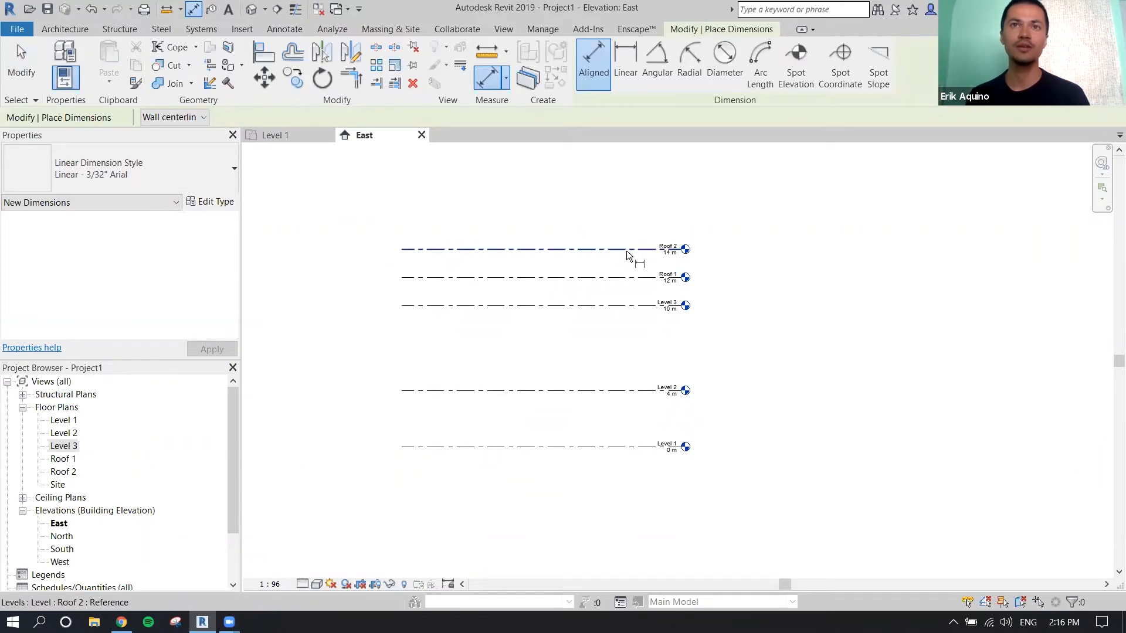
pyautogui.click(632, 251)
pyautogui.click(637, 277)
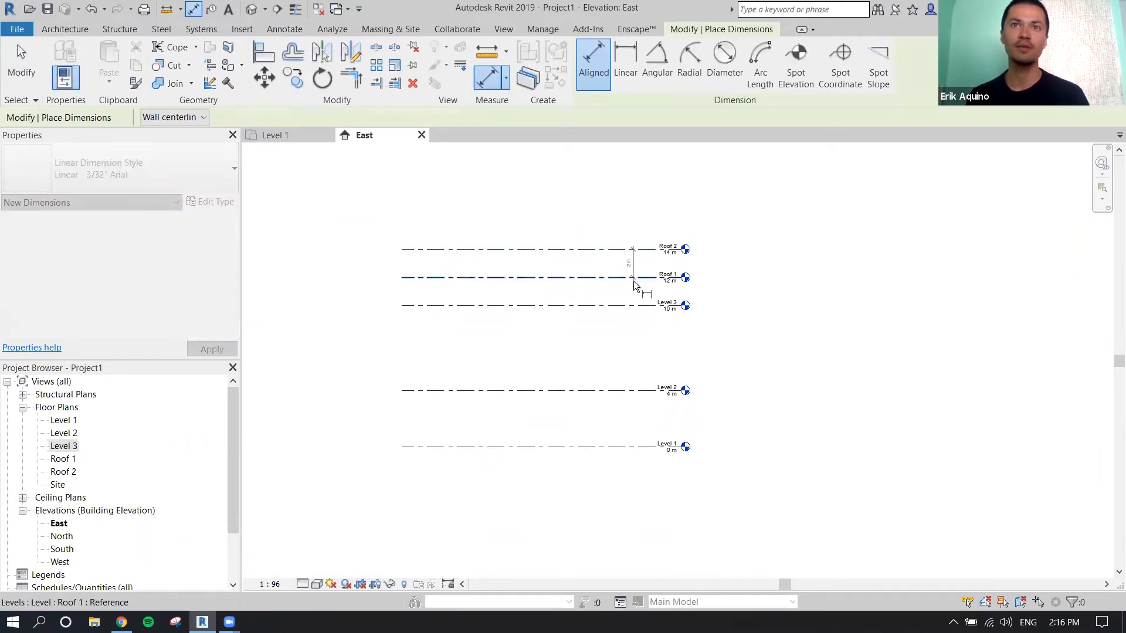
pyautogui.click(638, 306)
pyautogui.click(642, 390)
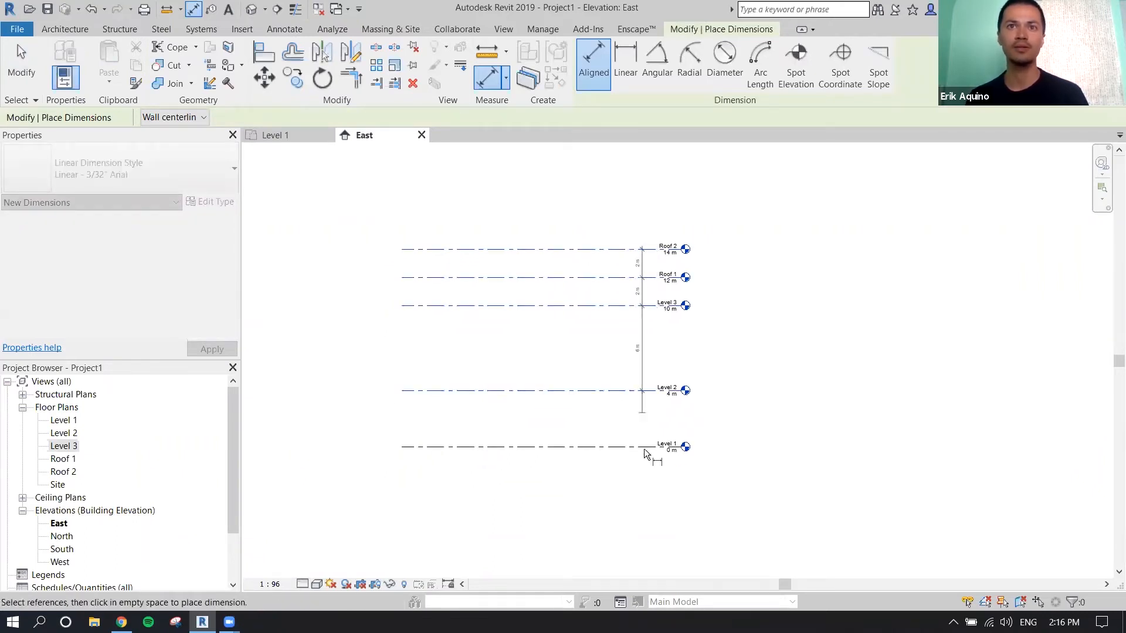
pyautogui.click(642, 448)
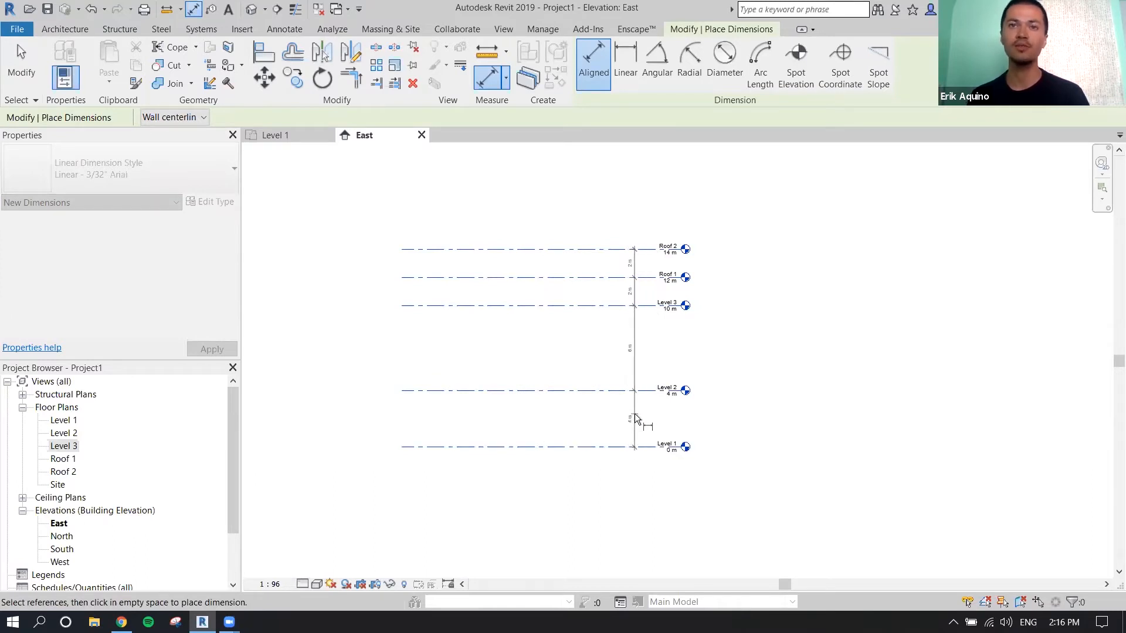
pyautogui.click(635, 417)
pyautogui.press('Escape')
pyautogui.press('Escape')
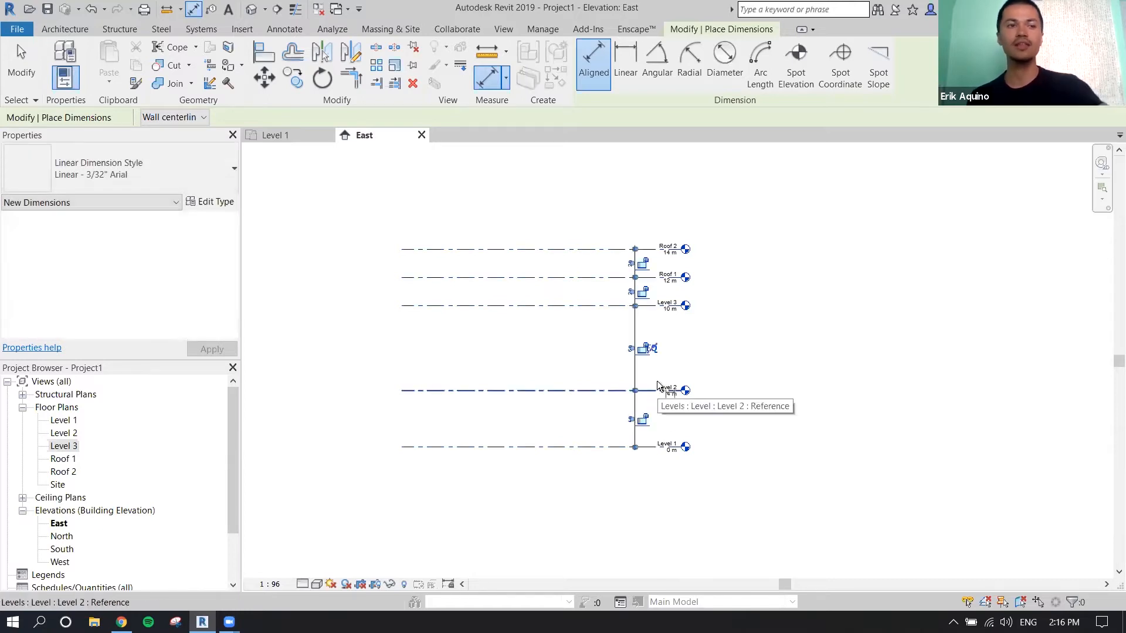
pyautogui.scroll(2, 668, 379)
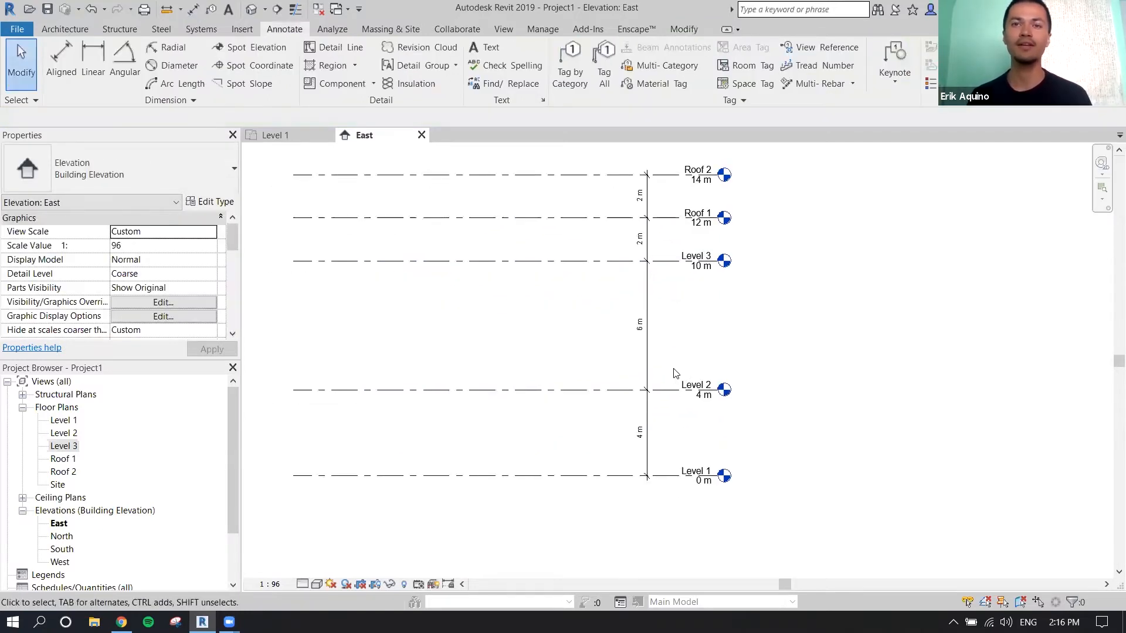
pyautogui.moveTo(627, 400); pyautogui.dragTo(649, 409, button='middle')
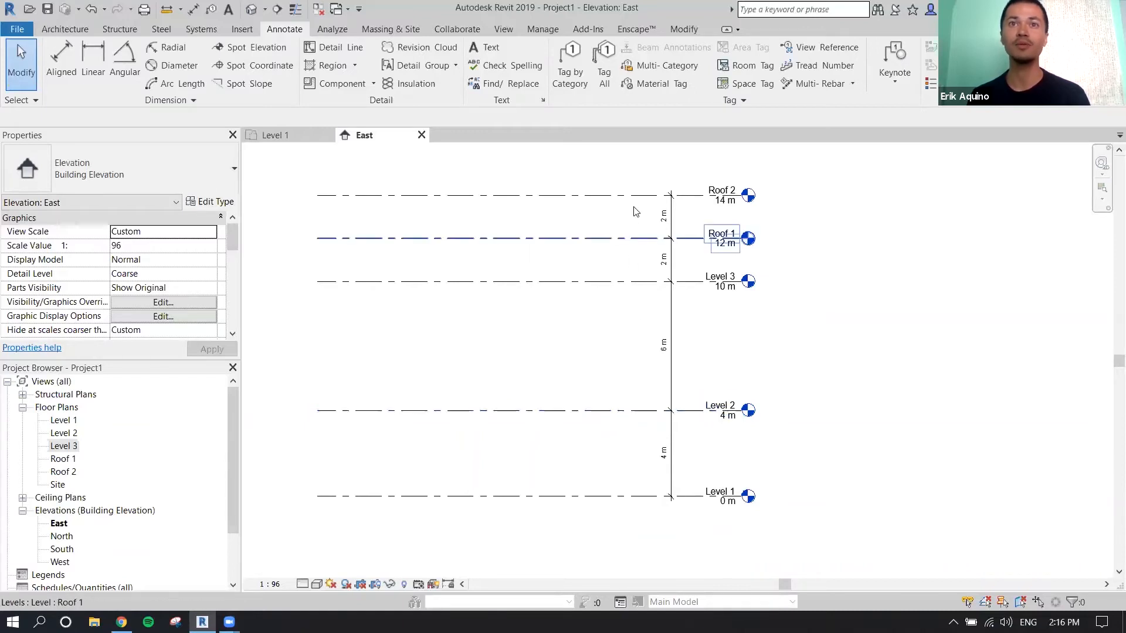
pyautogui.click(620, 410)
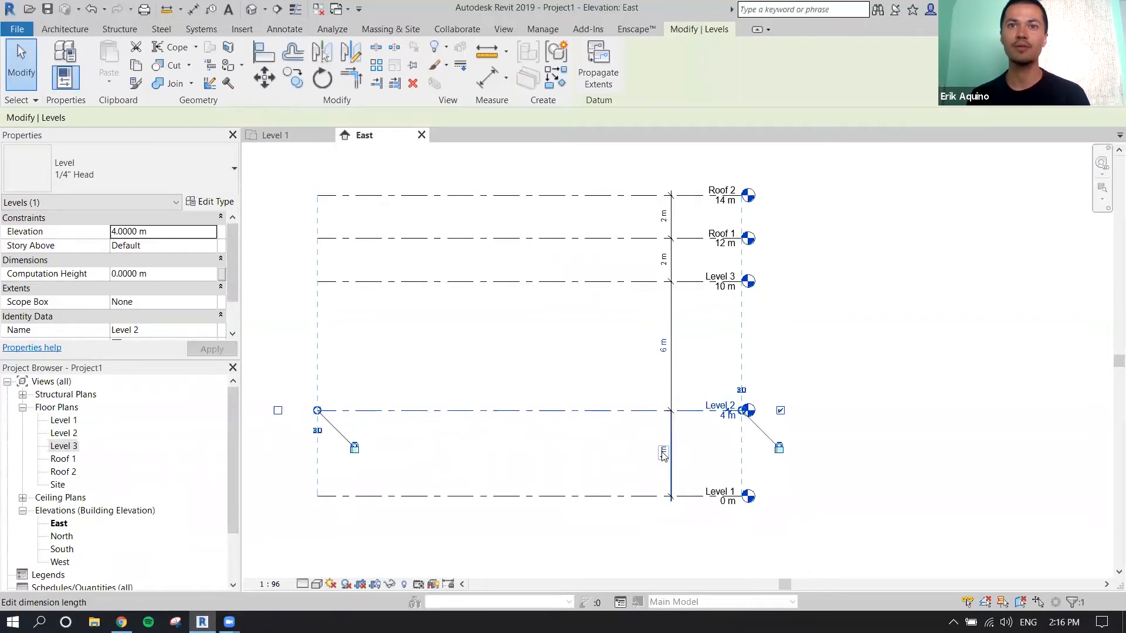
pyautogui.click(608, 446)
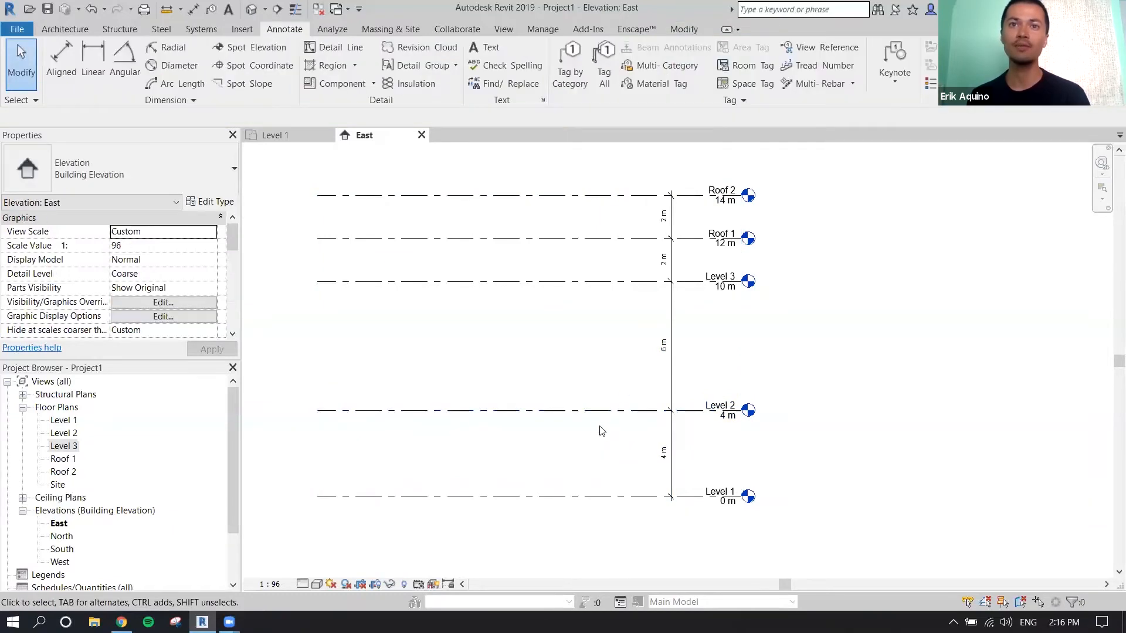
pyautogui.click(657, 450)
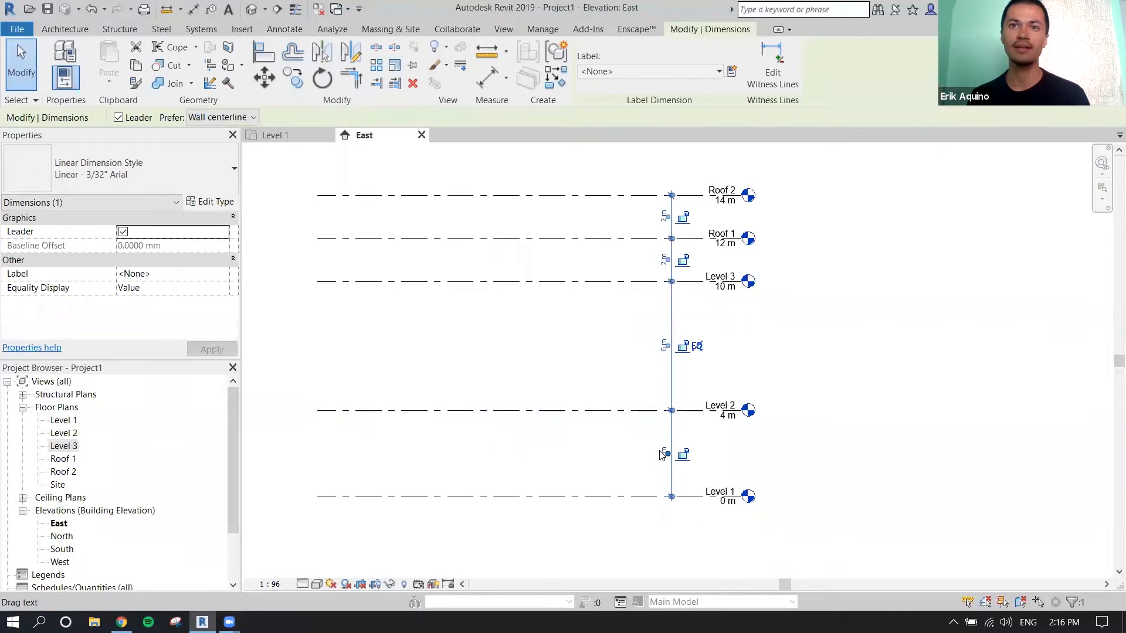
pyautogui.scroll(5, 657, 454)
pyautogui.scroll(-5, 657, 454)
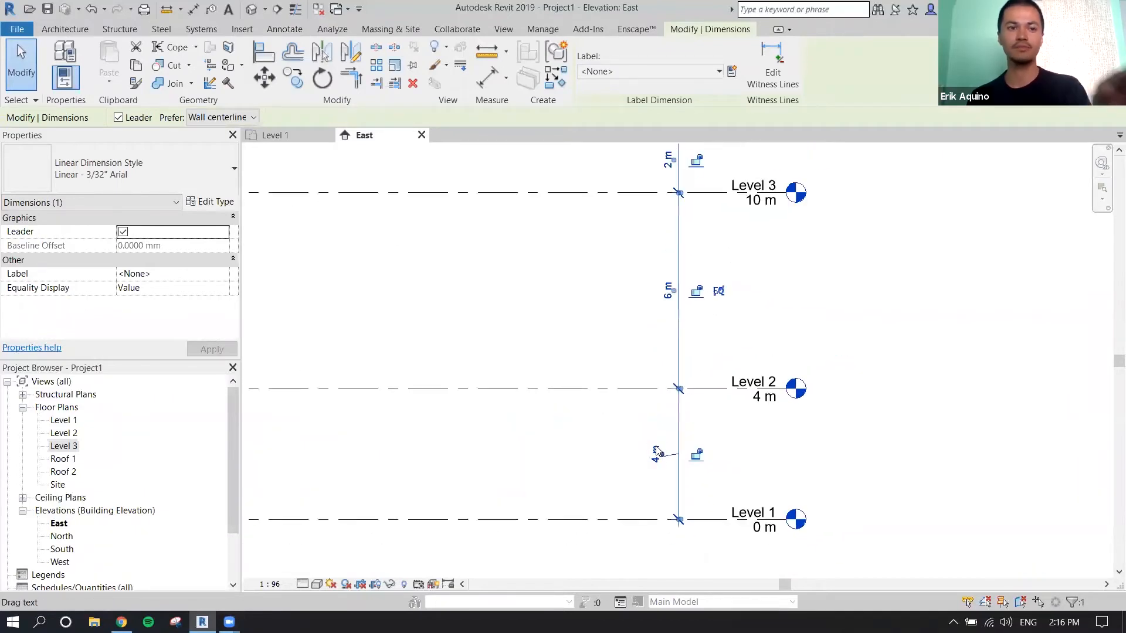
pyautogui.hotkey('ctrl', 'z')
pyautogui.press('Escape')
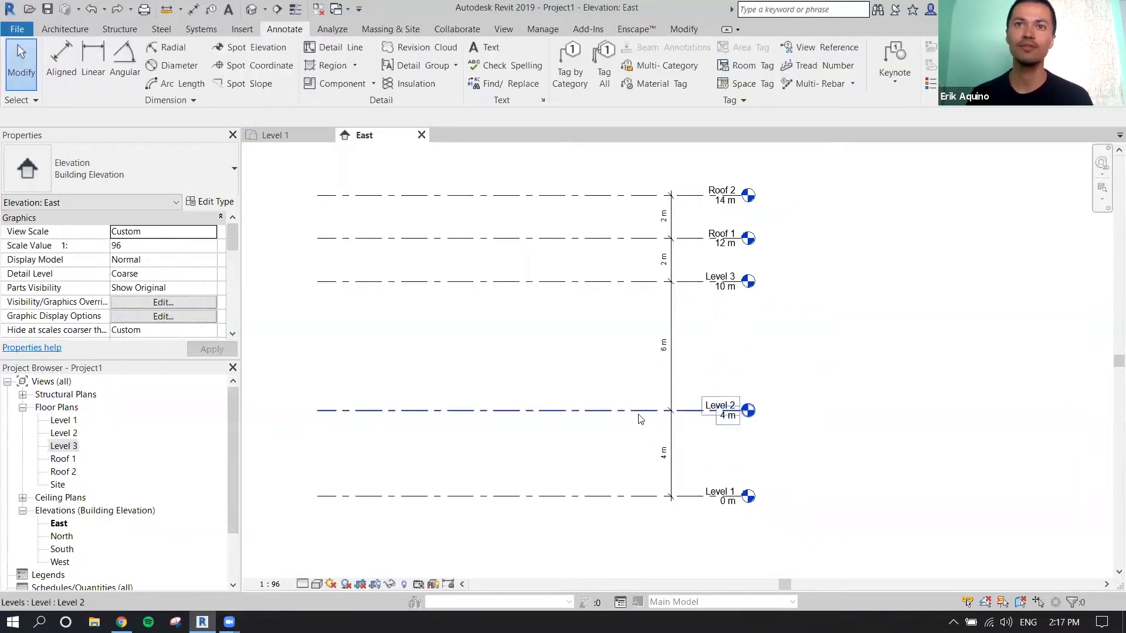
# Set the dimensioned distance between Level 1 and Level 2 to 2 m by moving Level 2, and deselect it
pyautogui.click(639, 414)
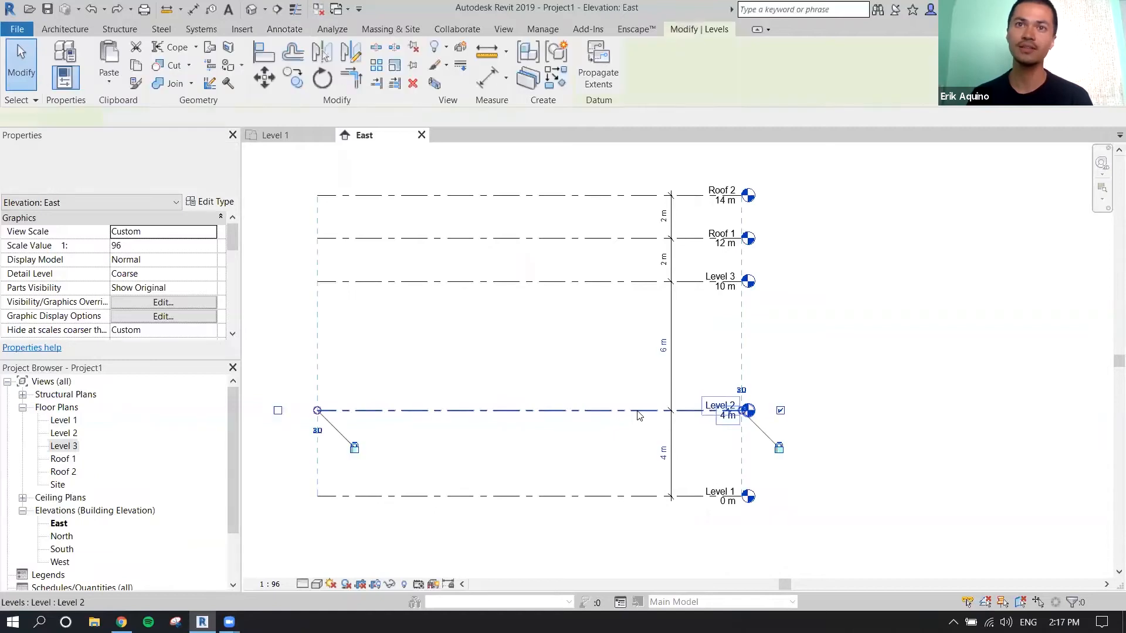
pyautogui.click(662, 455)
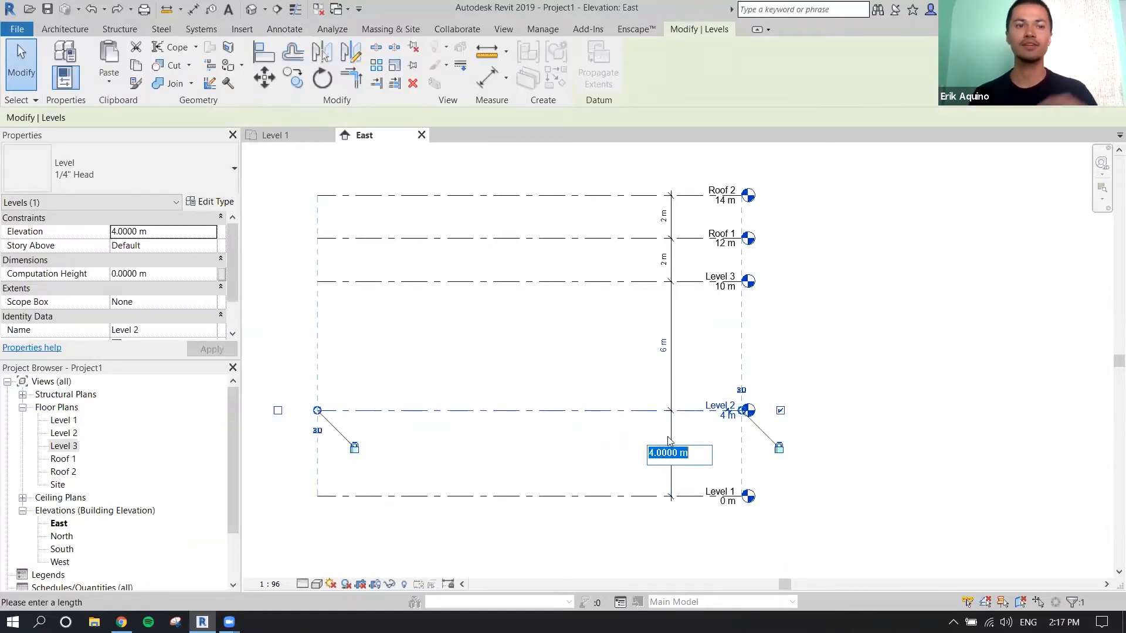
pyautogui.press('BackSpace')
pyautogui.write('2')
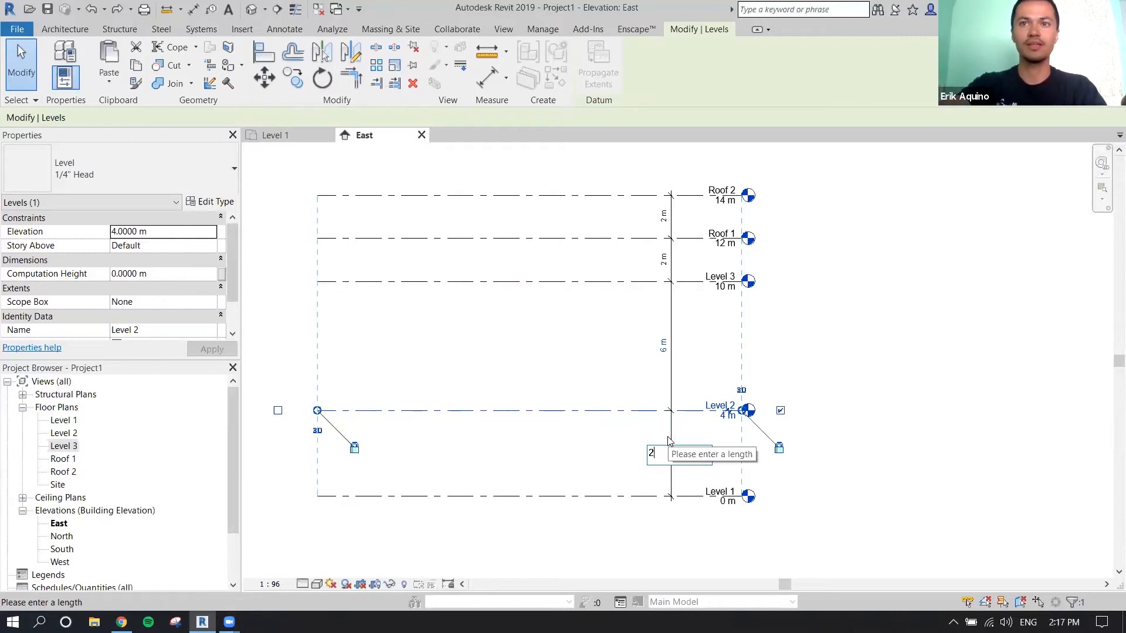
pyautogui.press('Return')
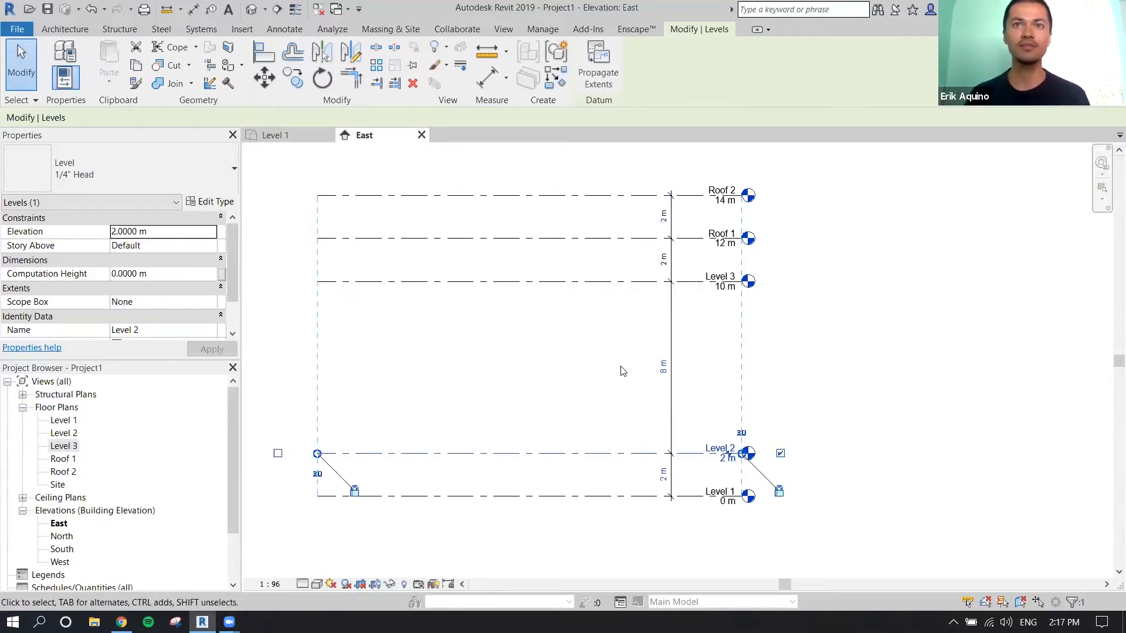
pyautogui.click(632, 357)
# Set the dimensioned distance between Level 2 and Level 3 to 4 m by moving Level 3
pyautogui.moveTo(636, 363); pyautogui.dragTo(616, 387, button='middle')
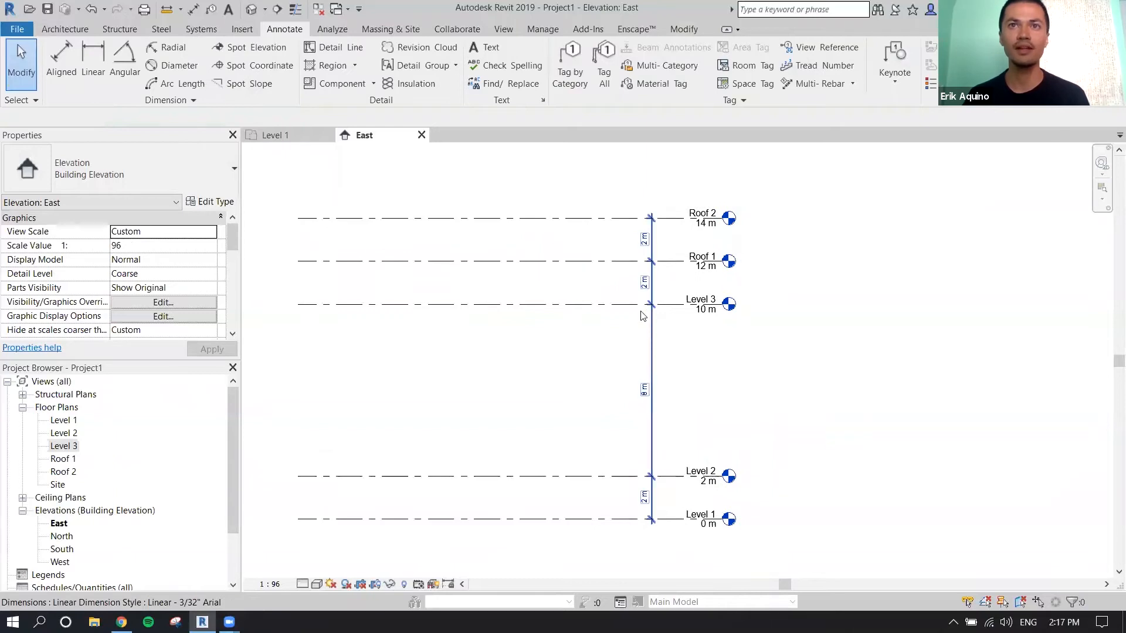
pyautogui.click(599, 302)
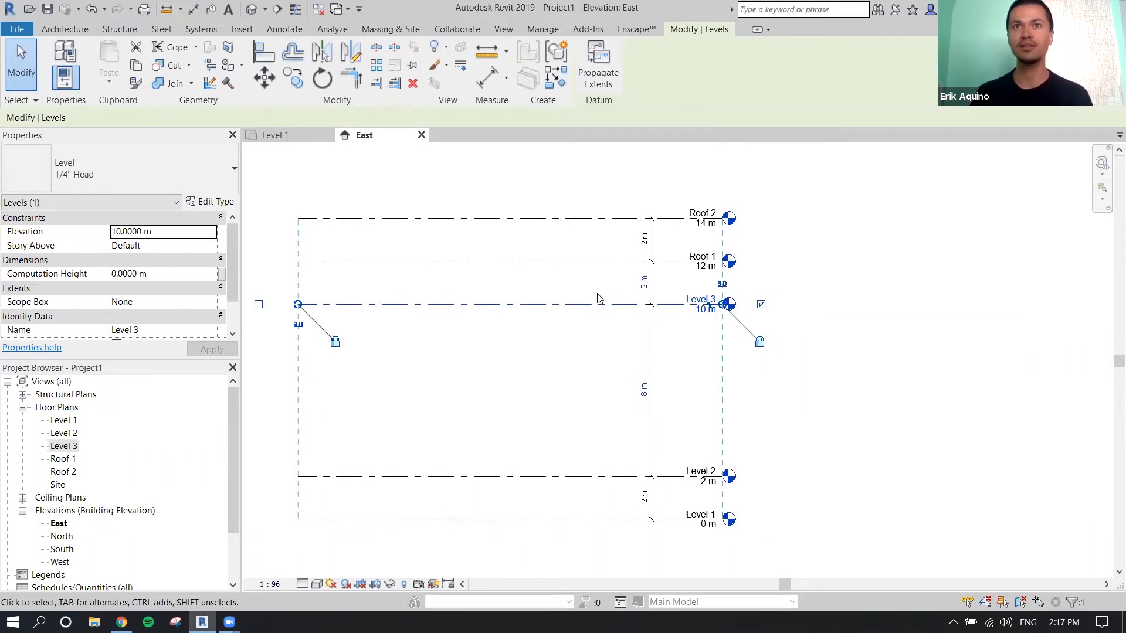
pyautogui.moveTo(608, 324)
pyautogui.mouseDown(button='middle')
pyautogui.moveTo(617, 326)
pyautogui.moveTo(615, 304)
pyautogui.mouseUp(button='middle')
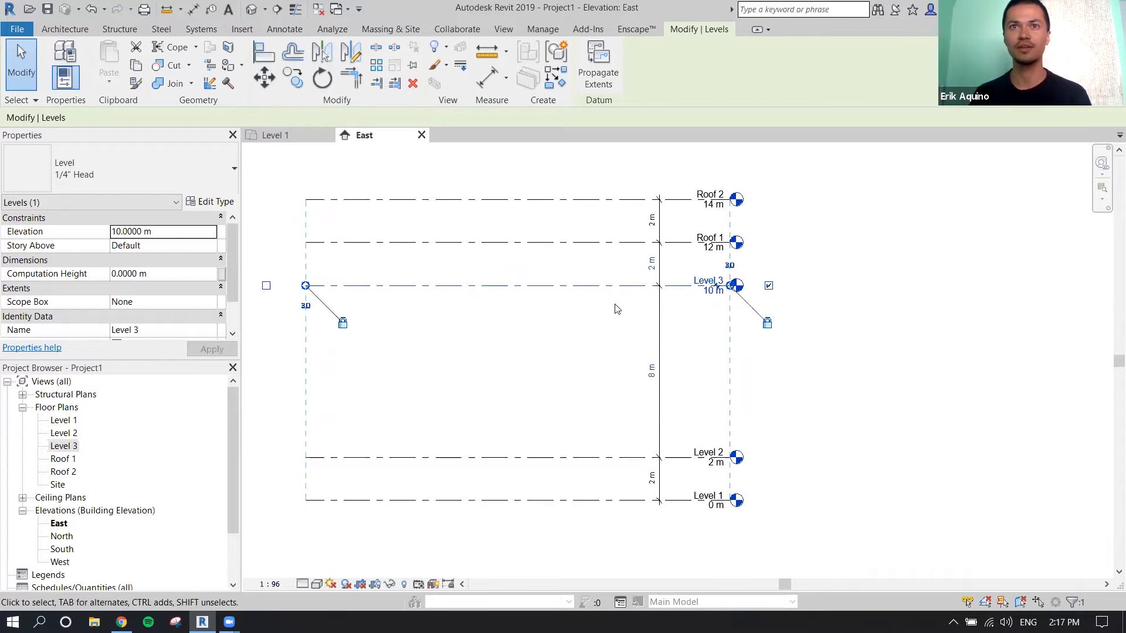
pyautogui.click(650, 368)
pyautogui.write('4')
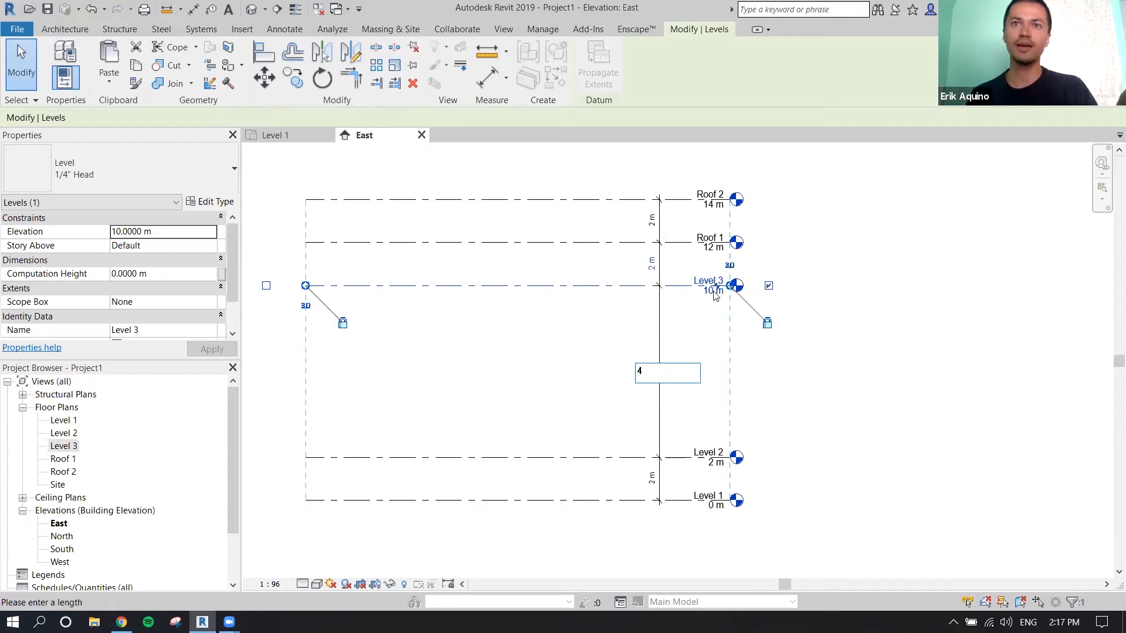
pyautogui.press('Return')
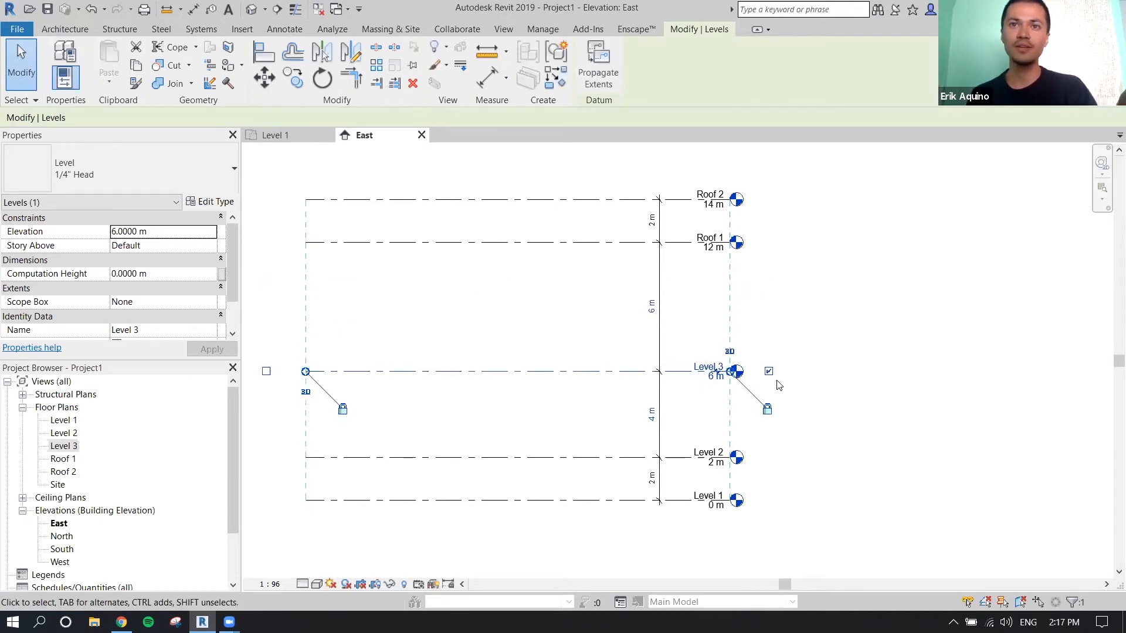
# Set the dimensioned distance between Level 3 and Roof 1 to 4 m by moving Roof 1, and deselect it
pyautogui.click(632, 247)
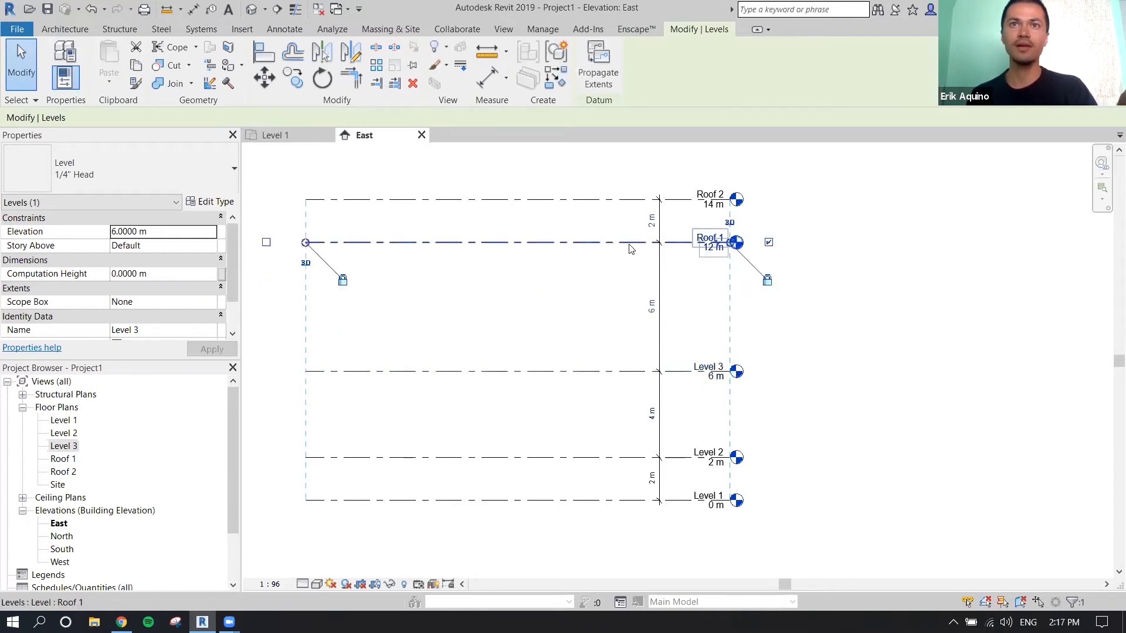
pyautogui.click(652, 306)
pyautogui.write('4')
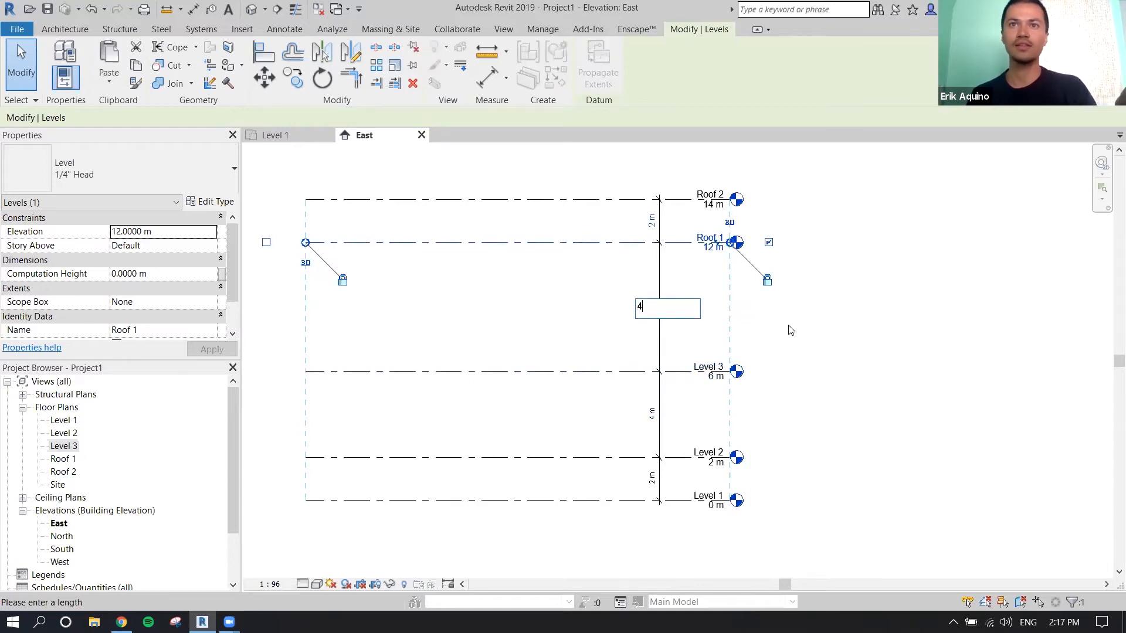
pyautogui.press('Return')
pyautogui.click(823, 252)
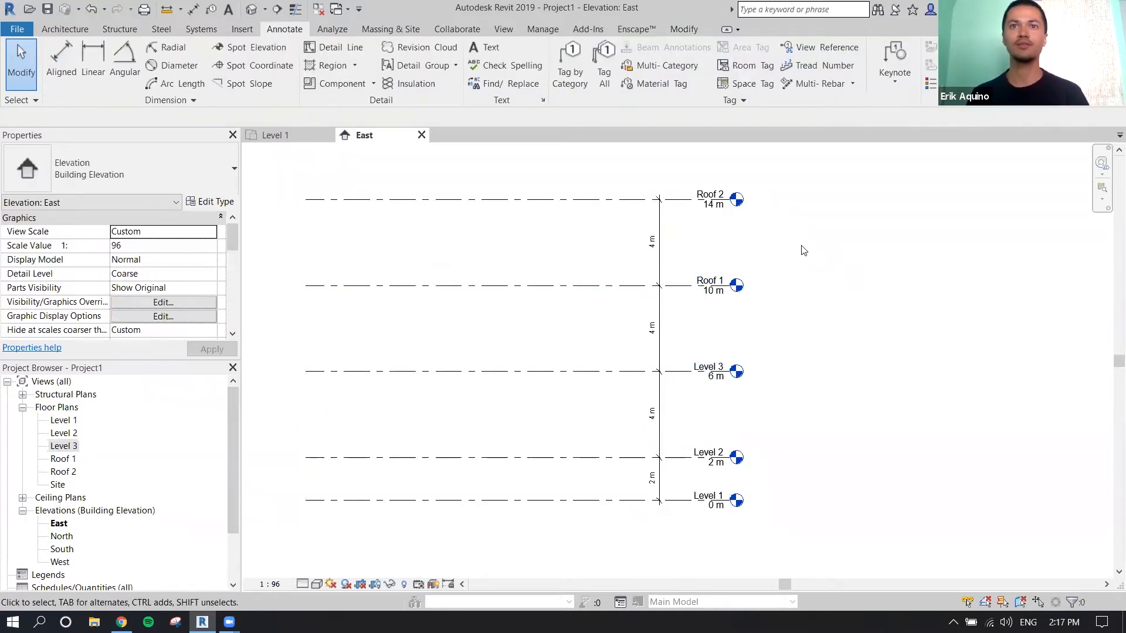
pyautogui.scroll(-3, 803, 250)
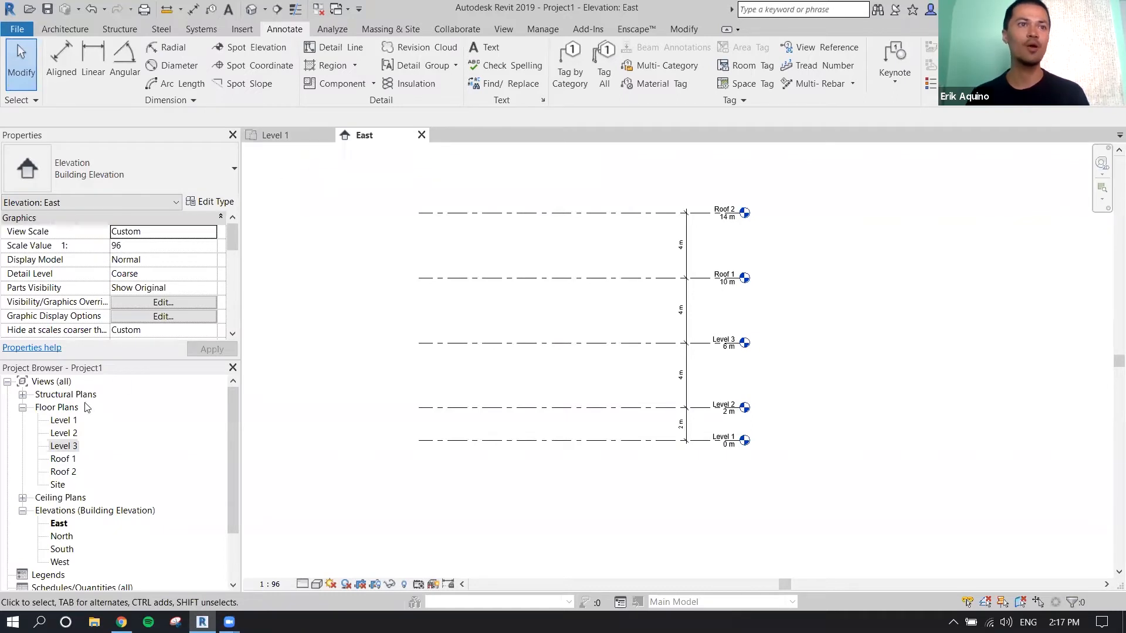
# Open the Level 1 and Level 2 floor plans and switch among them and the East elevation, ending on Level 1
pyautogui.doubleClick(66, 421)
pyautogui.doubleClick(71, 433)
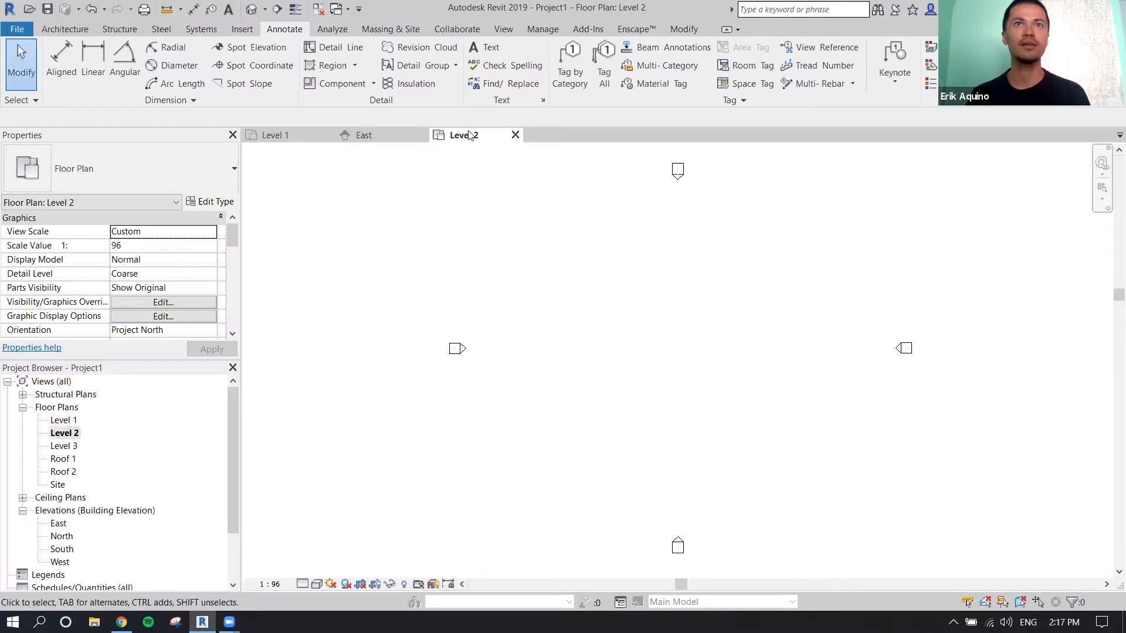
pyautogui.click(382, 137)
pyautogui.click(313, 137)
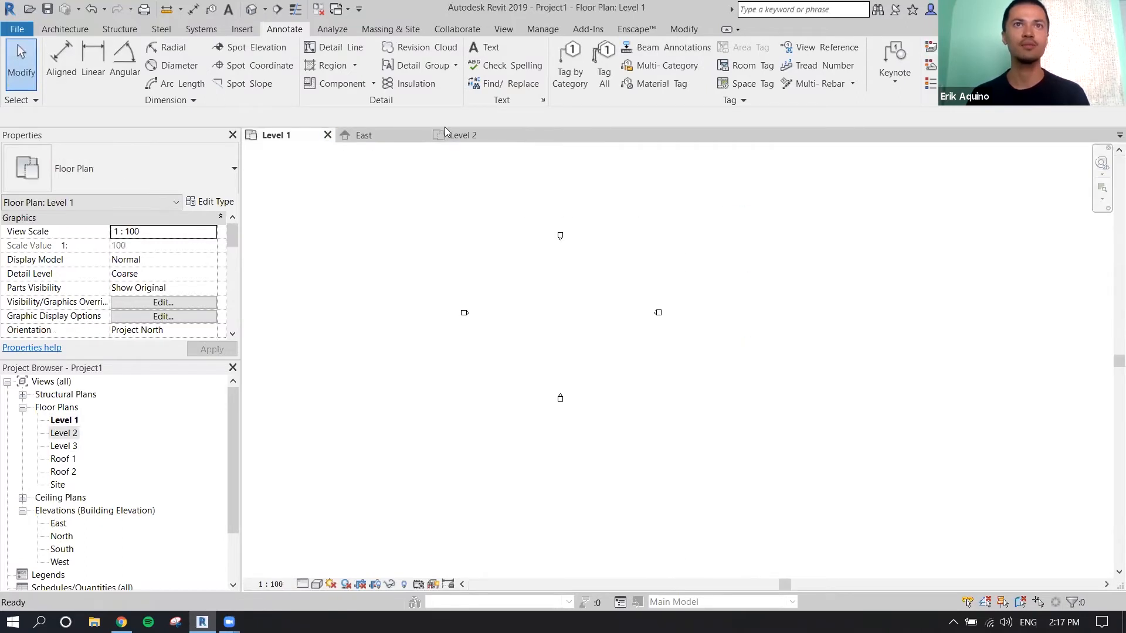
pyautogui.click(461, 139)
pyautogui.click(386, 141)
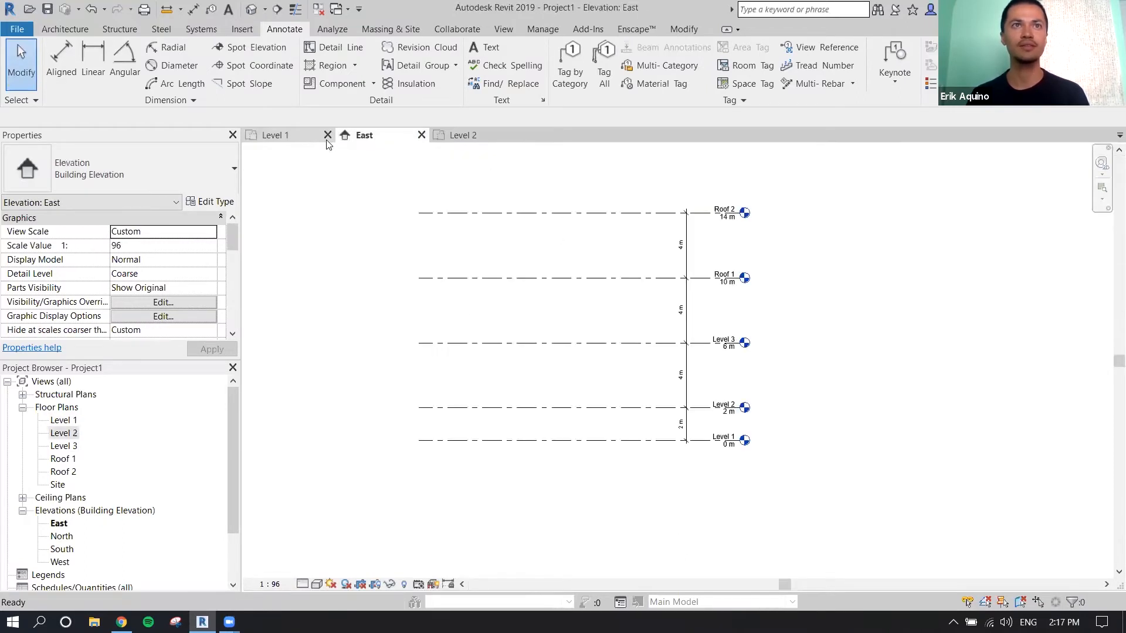
pyautogui.click(291, 140)
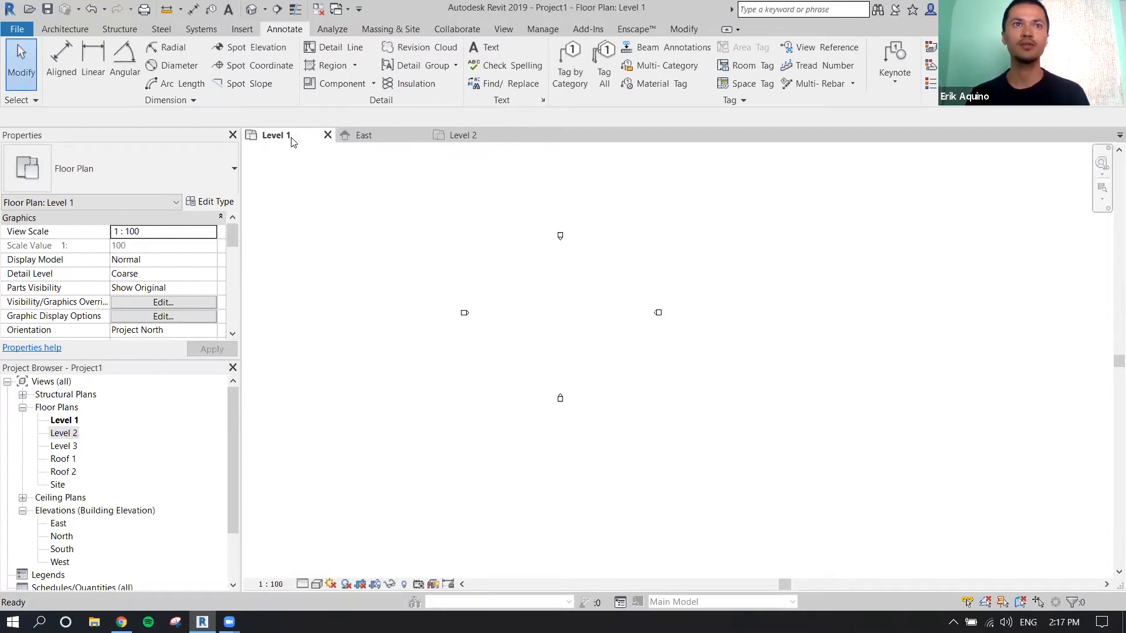
# Tile all open views in the drawing area and return them to the tabbed layout
pyautogui.click(505, 29)
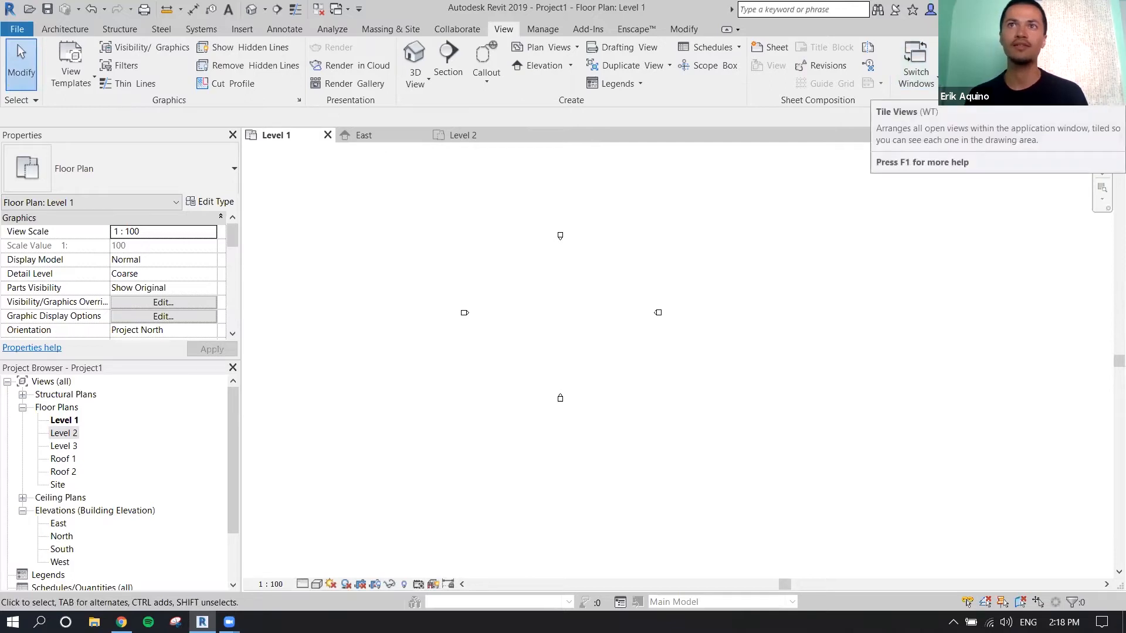
pyautogui.click(1024, 61)
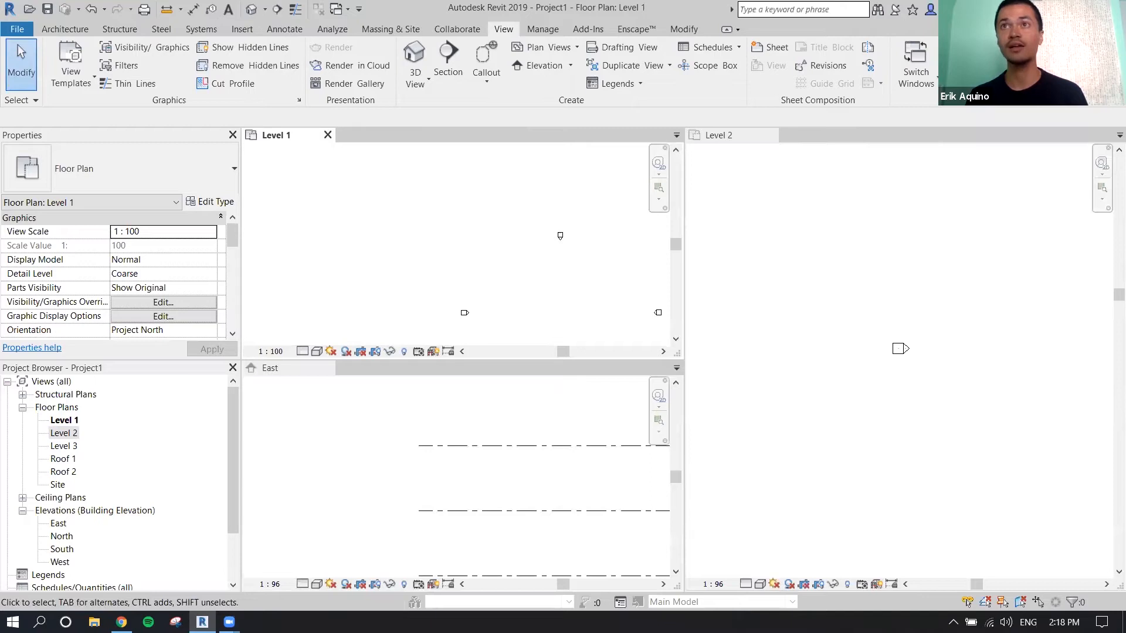
pyautogui.click(993, 62)
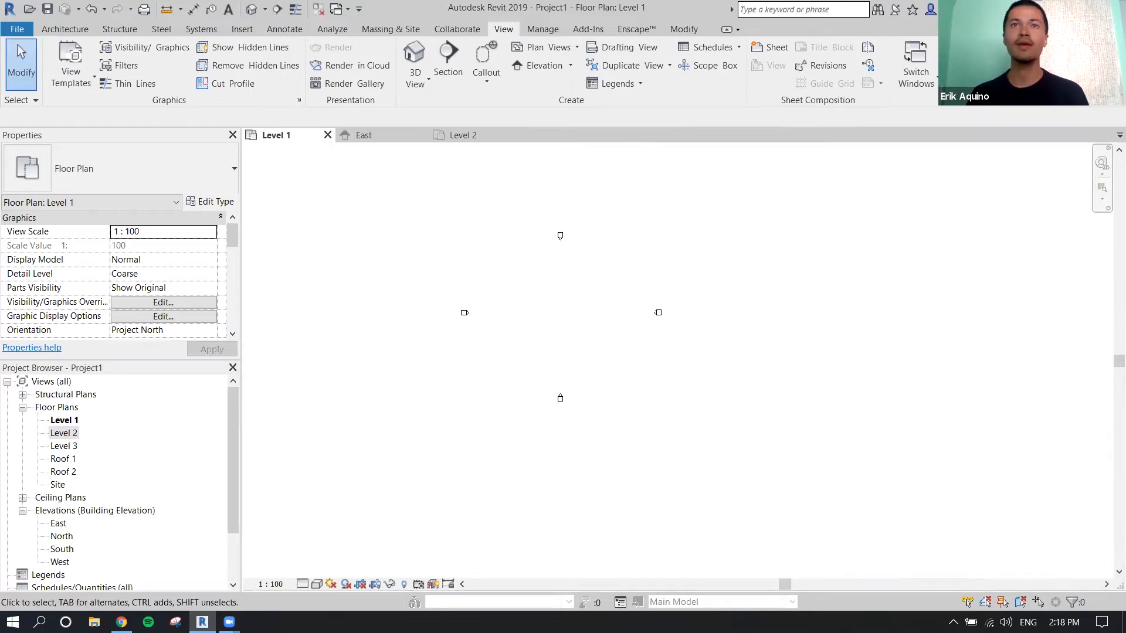
# Open the Roof 1, Roof 2 and Site floor plans, return to Level 1 and close all inactive views
pyautogui.doubleClick(65, 459)
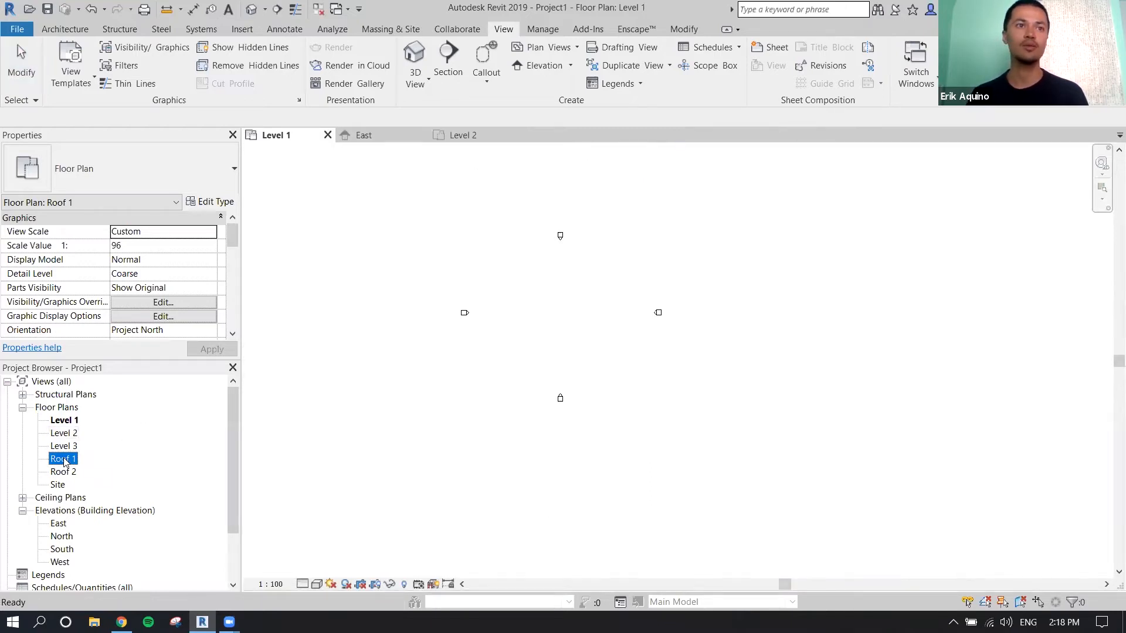
pyautogui.doubleClick(63, 472)
pyautogui.doubleClick(58, 484)
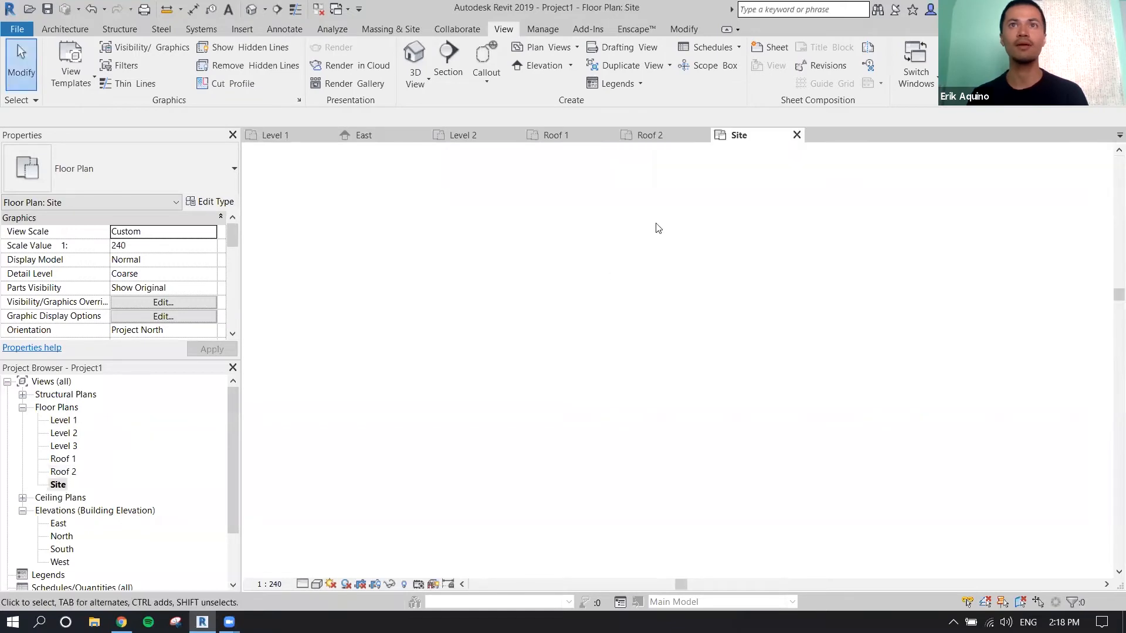
pyautogui.click(296, 144)
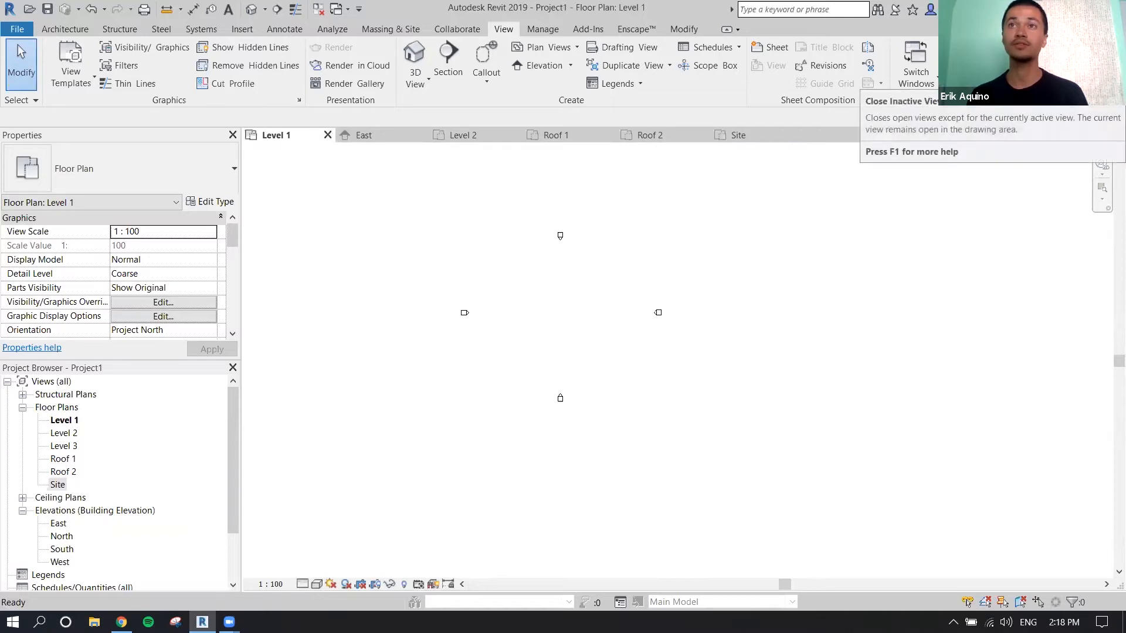
pyautogui.click(951, 47)
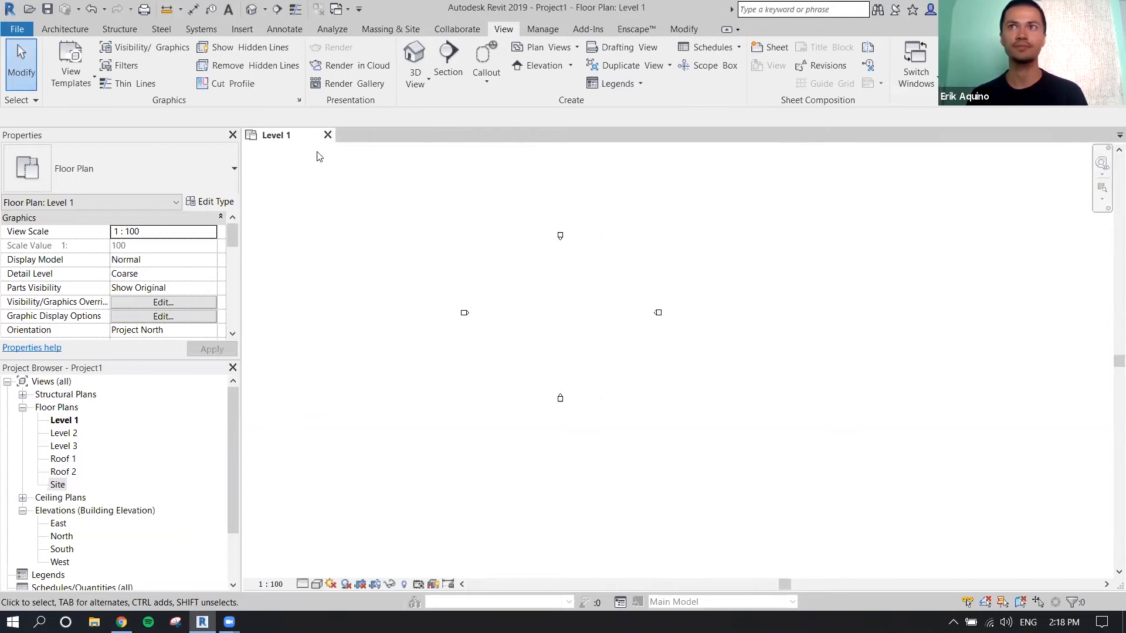
# Close the Project Browser and Properties palettes and restore both through the user interface display options
pyautogui.click(232, 368)
pyautogui.click(233, 134)
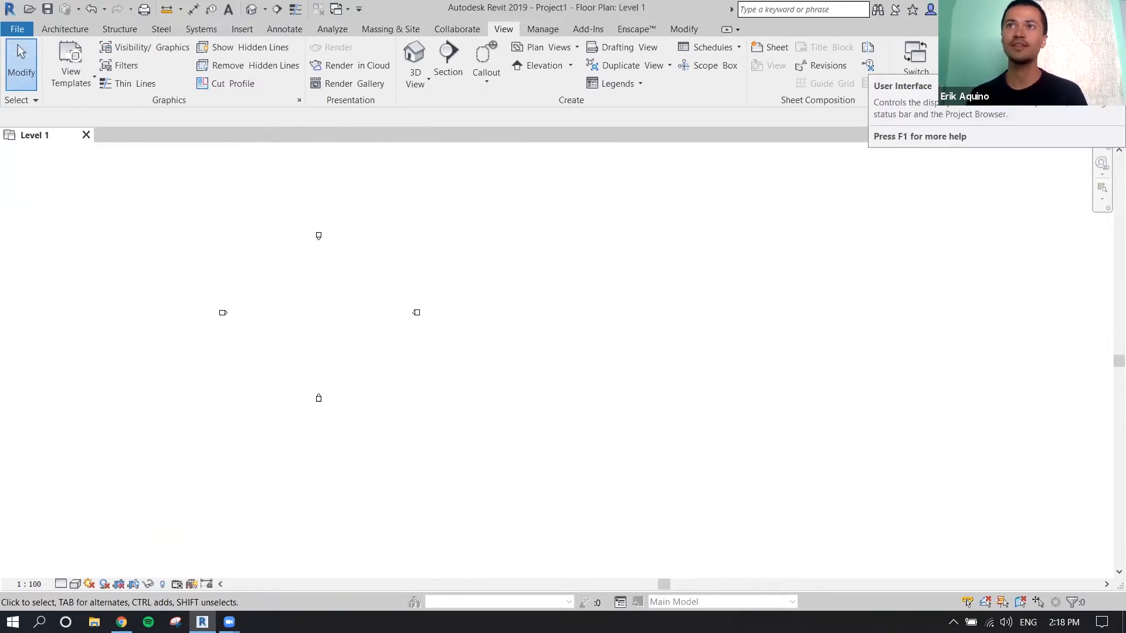
pyautogui.click(991, 64)
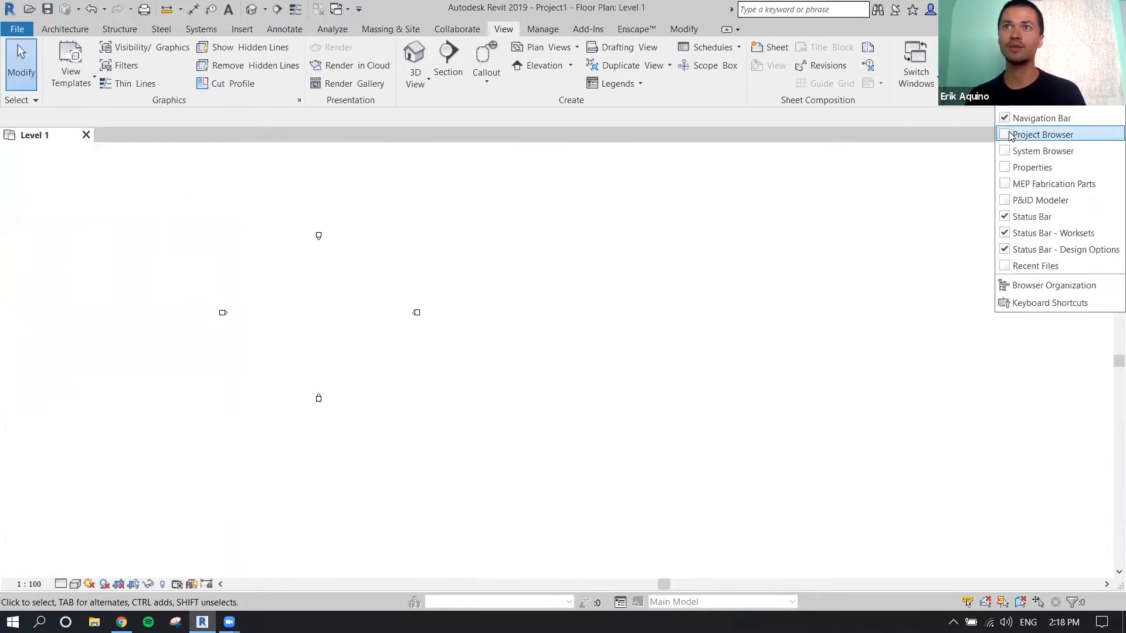
pyautogui.click(1010, 135)
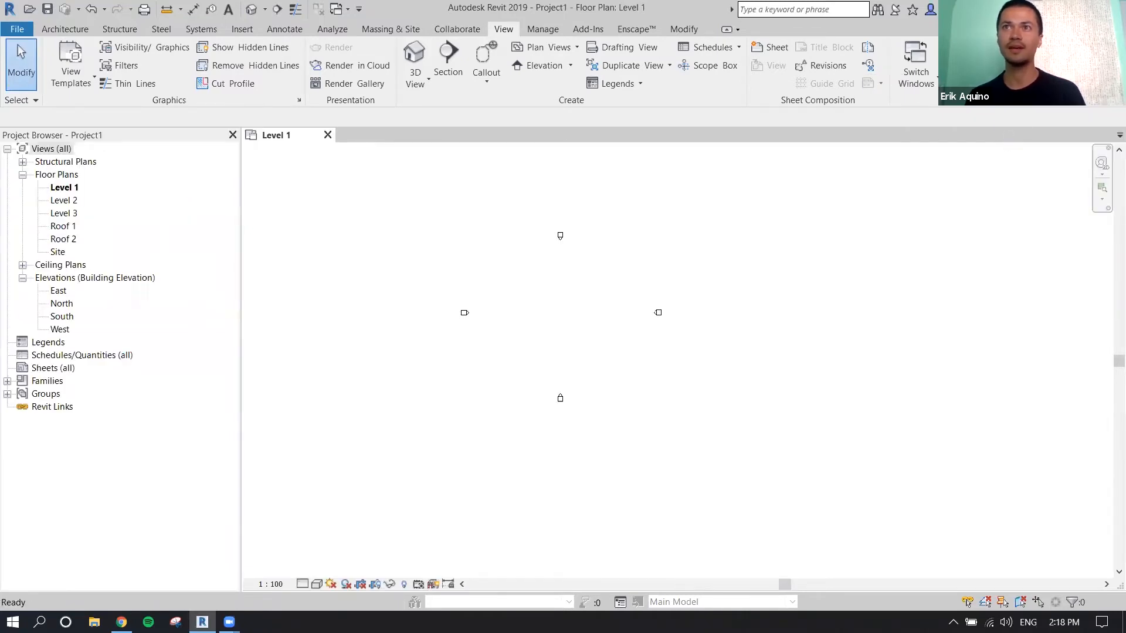
pyautogui.click(991, 65)
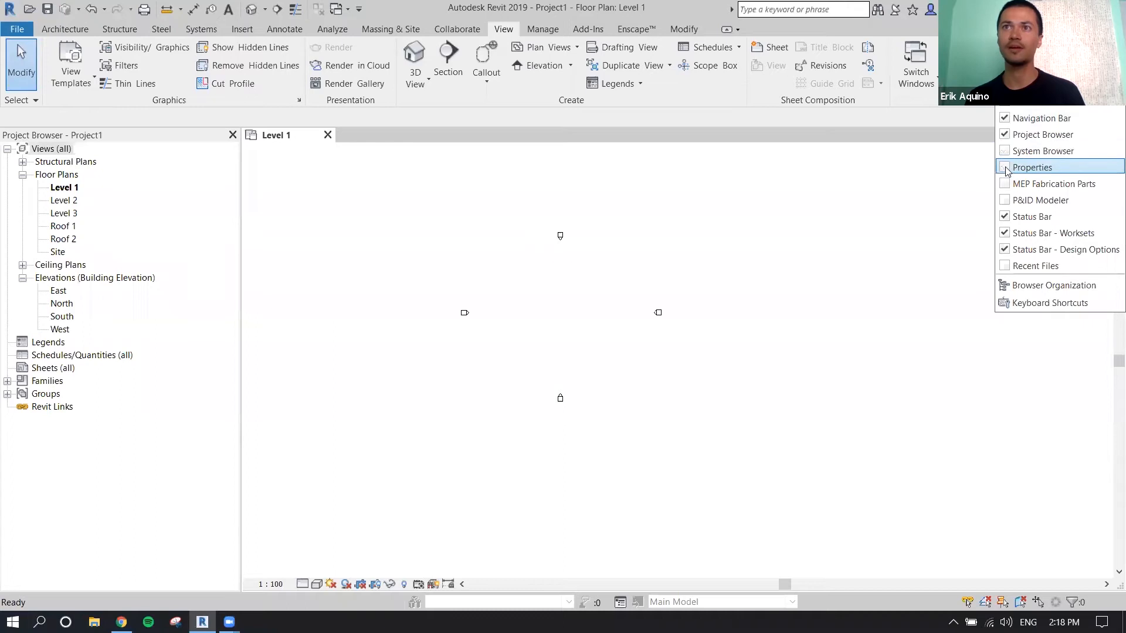
pyautogui.press('Return')
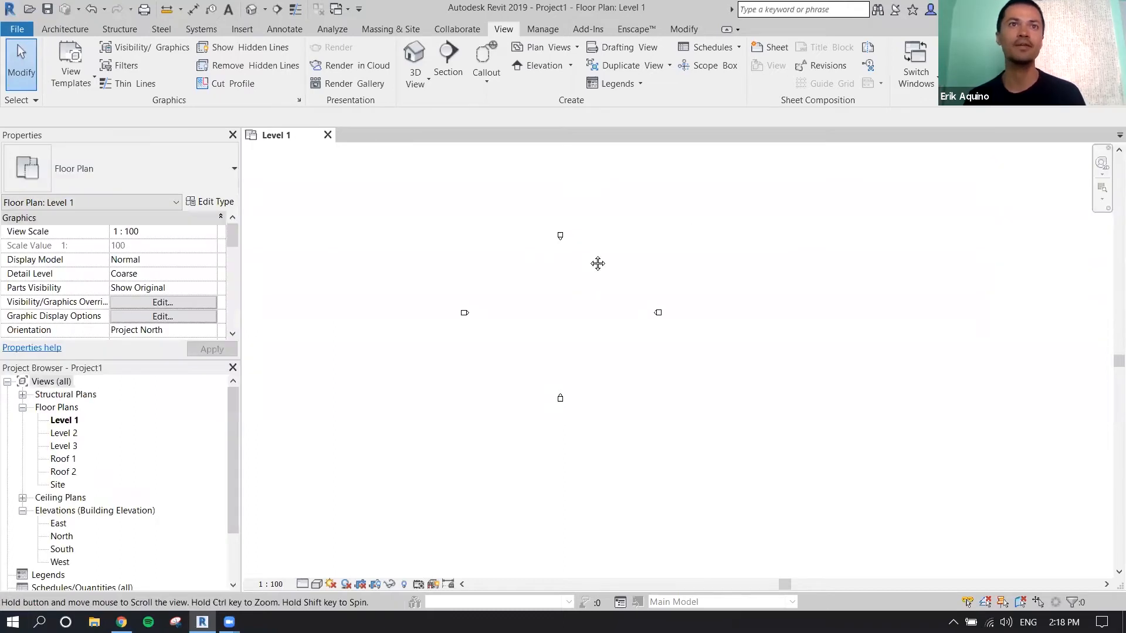
# Draw a vertical grid line from top to bottom just inside the west elevation marker on the Level 1 plan
pyautogui.scroll(3, 615, 304)
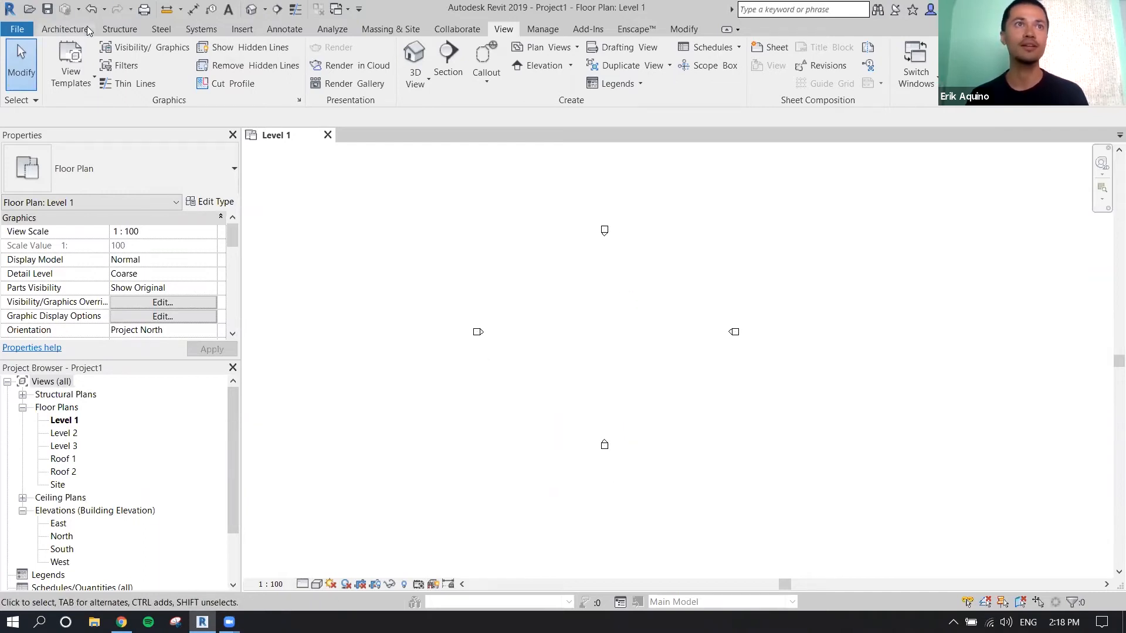
pyautogui.click(64, 29)
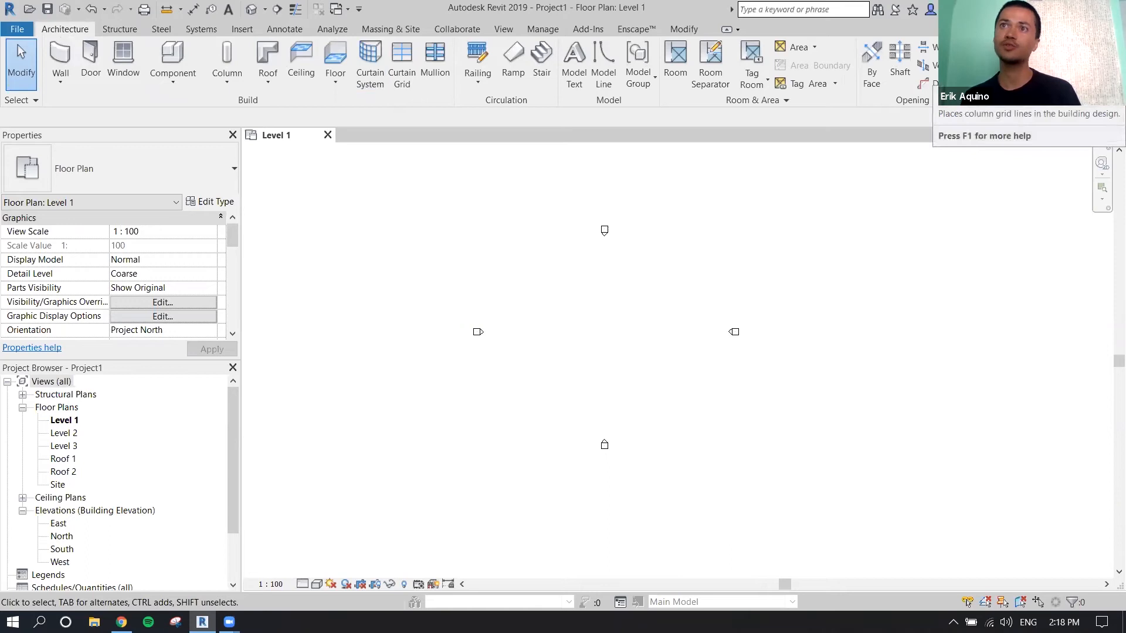
pyautogui.click(985, 65)
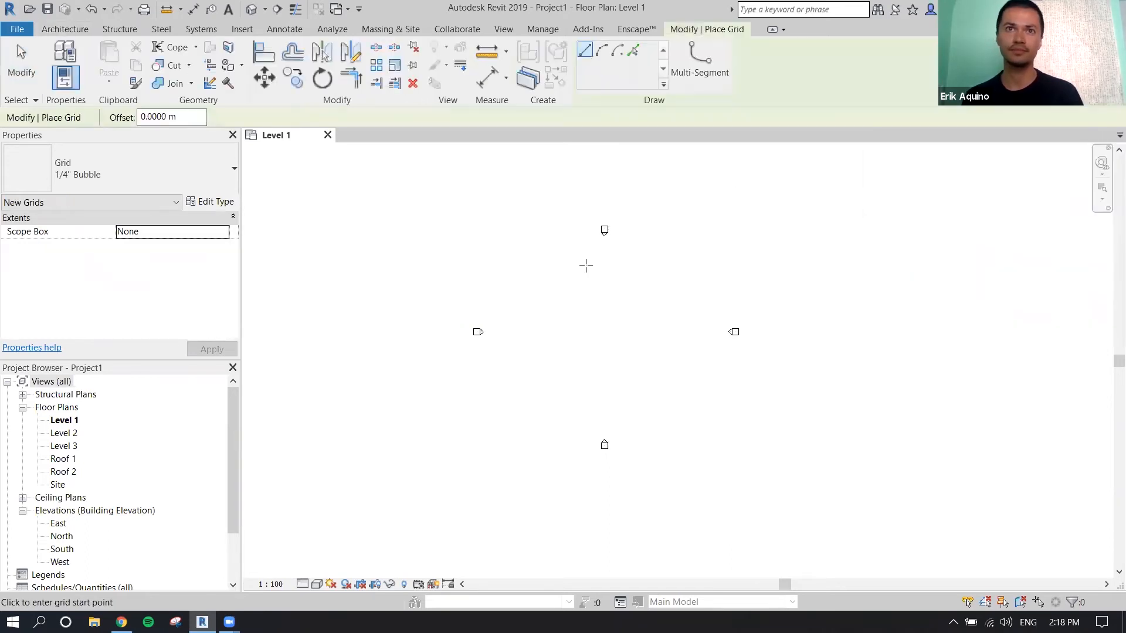
pyautogui.click(531, 257)
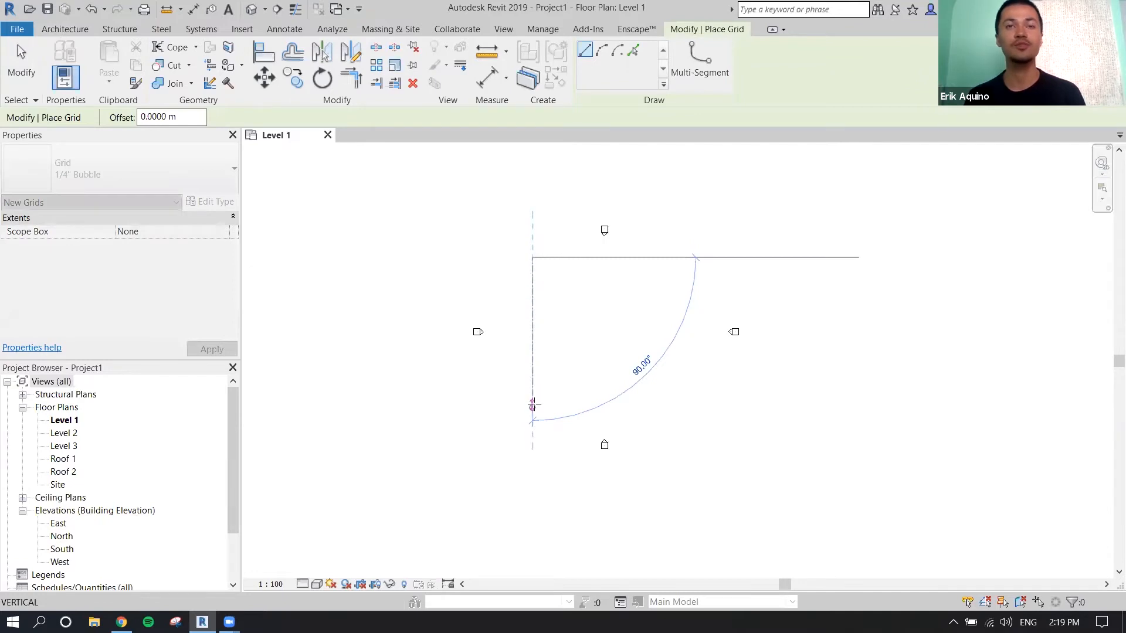
pyautogui.click(533, 405)
pyautogui.scroll(4, 553, 384)
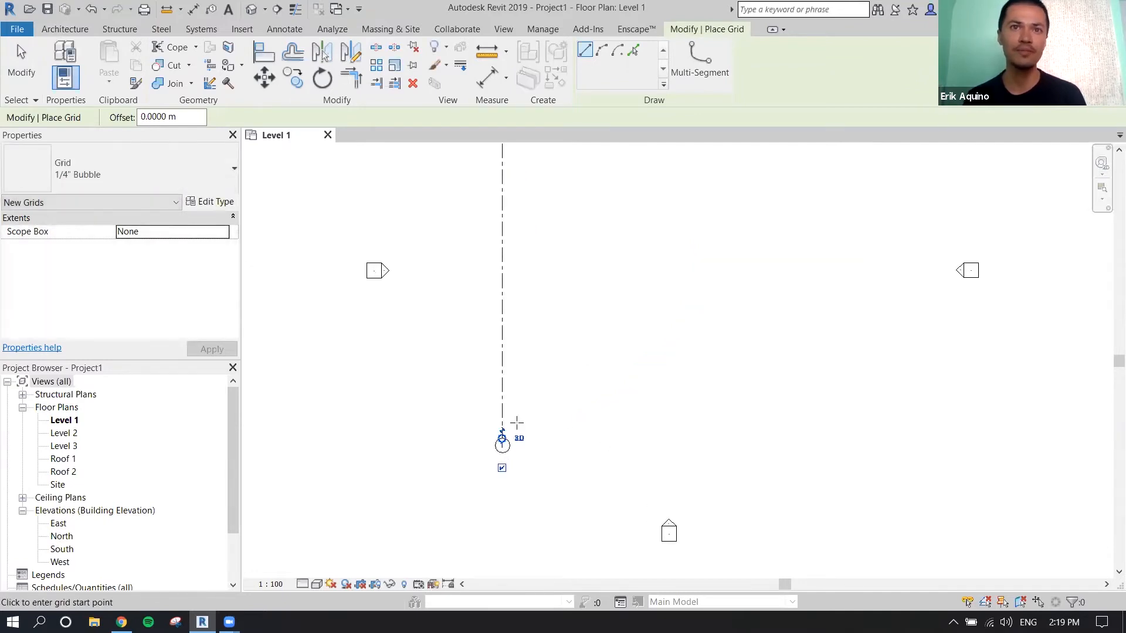
pyautogui.scroll(-5, 533, 409)
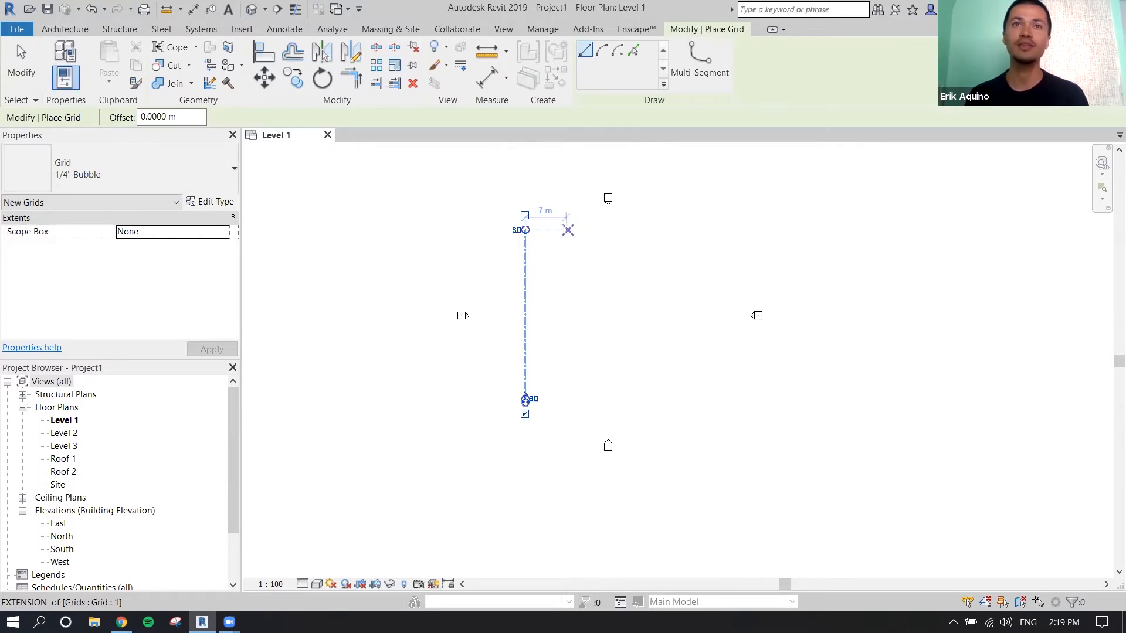
# Draw a second vertical grid line about 10 m east of grid 1, aligned with its ends
pyautogui.scroll(2, 564, 229)
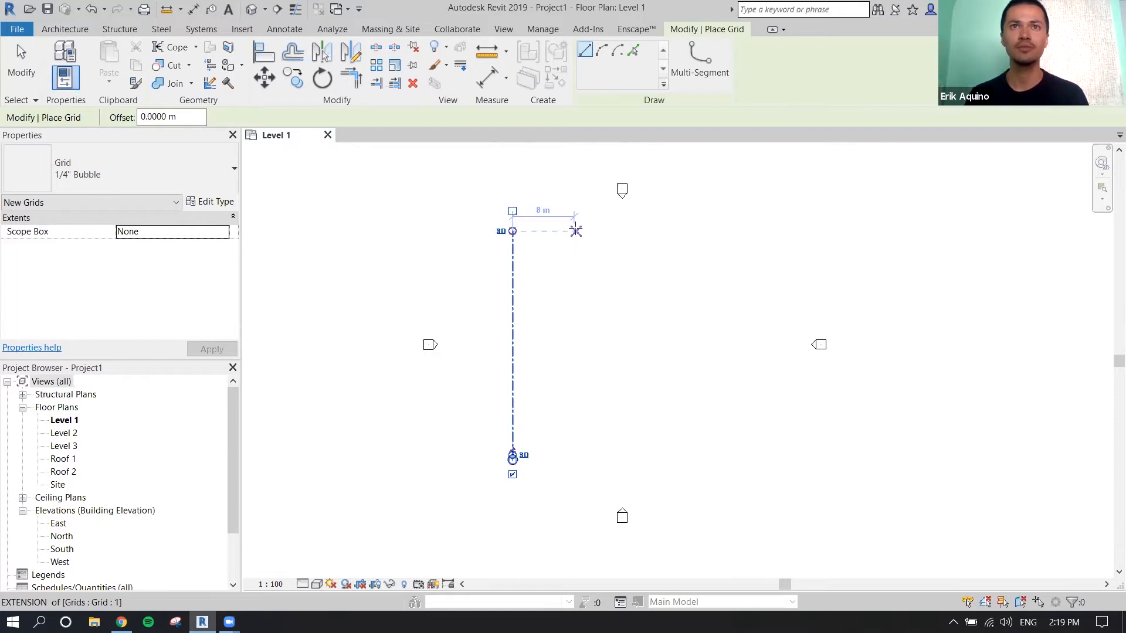
pyautogui.click(587, 230)
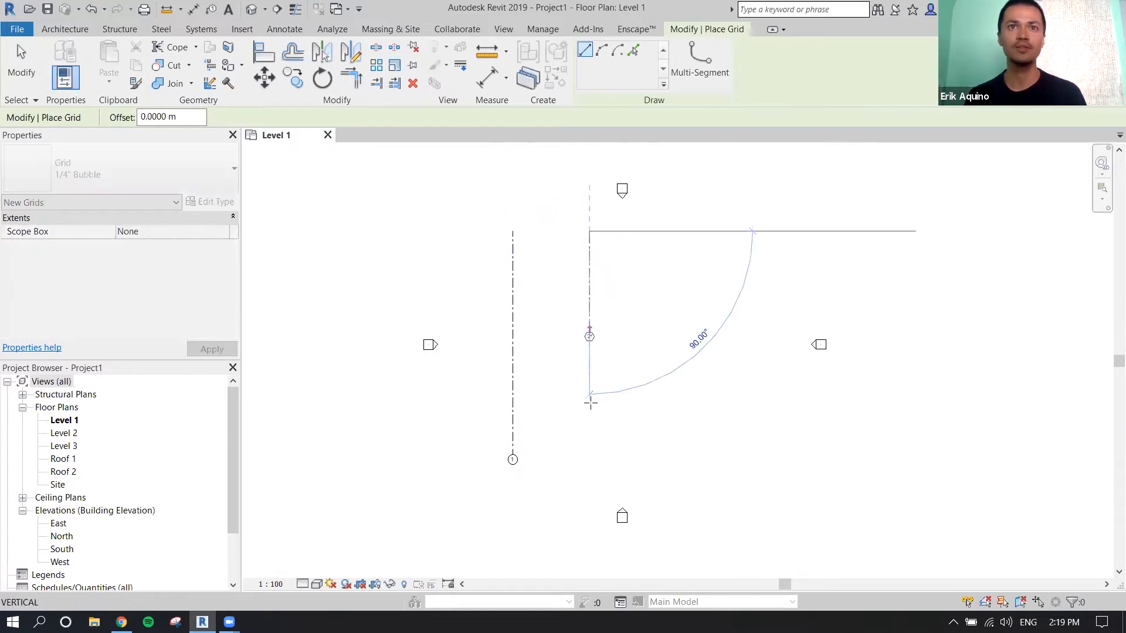
pyautogui.click(589, 458)
pyautogui.moveTo(639, 341); pyautogui.dragTo(613, 303, button='middle')
pyautogui.press('Escape')
pyautogui.press('Escape')
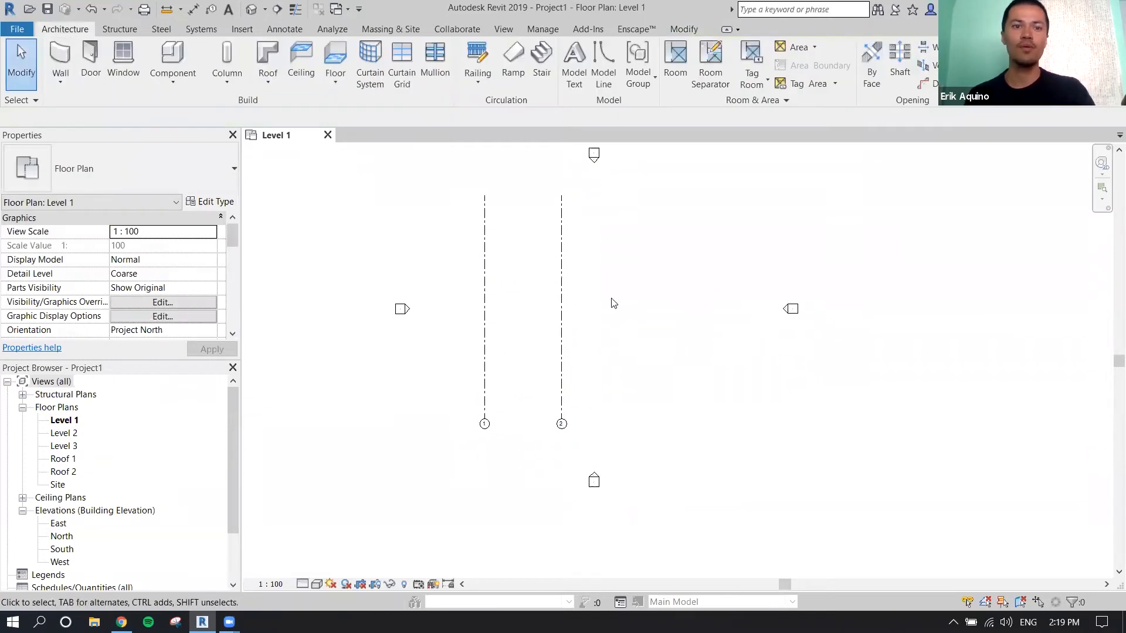
pyautogui.press('d')
pyautogui.press('i')
pyautogui.click(485, 375)
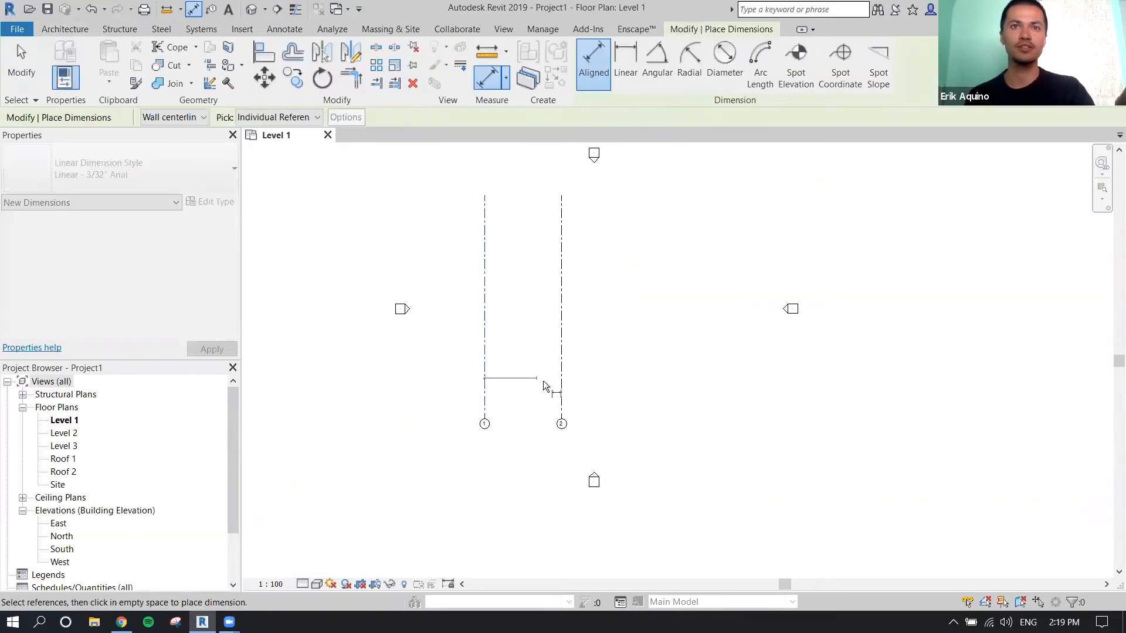
pyautogui.press('Escape')
pyautogui.press('Escape')
pyautogui.click(561, 276)
# Draw three more vertical grid lines east of grid 2, spaced about 6, 9 and 8 m apart and aligned with its ends
pyautogui.press('g')
pyautogui.press('r')
pyautogui.click(607, 195)
pyautogui.click(607, 419)
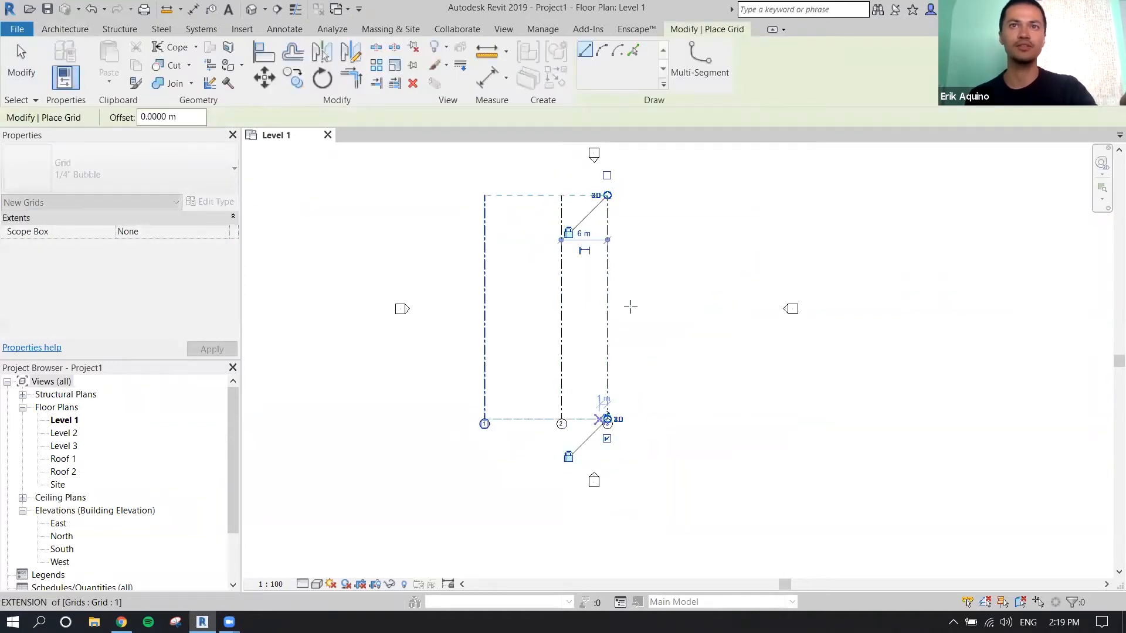
pyautogui.click(675, 196)
pyautogui.click(676, 419)
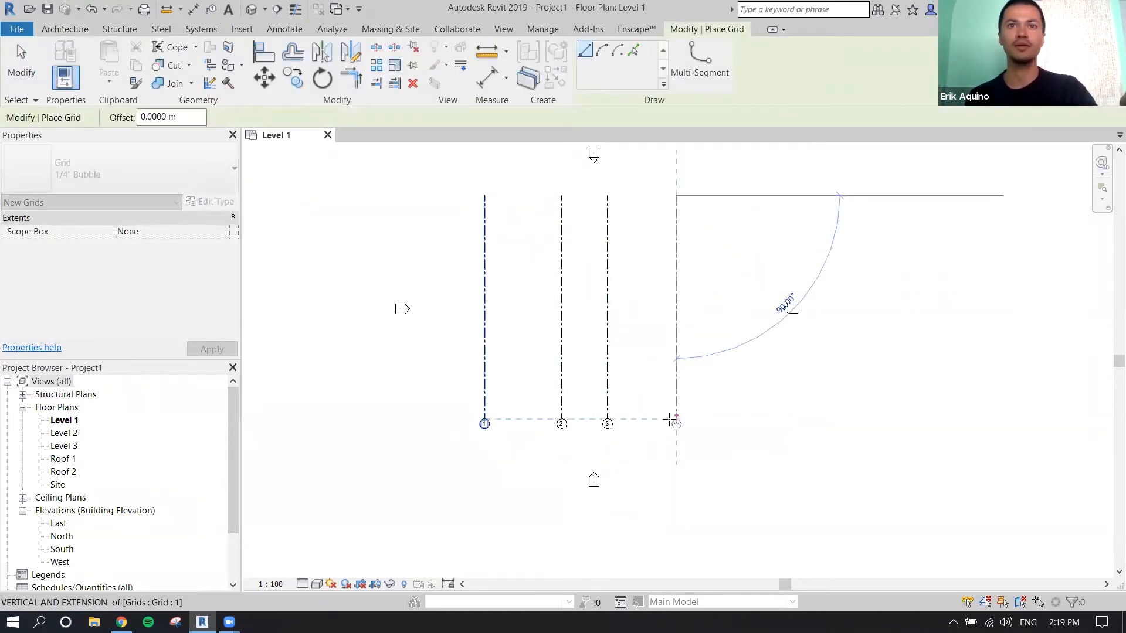
pyautogui.click(738, 195)
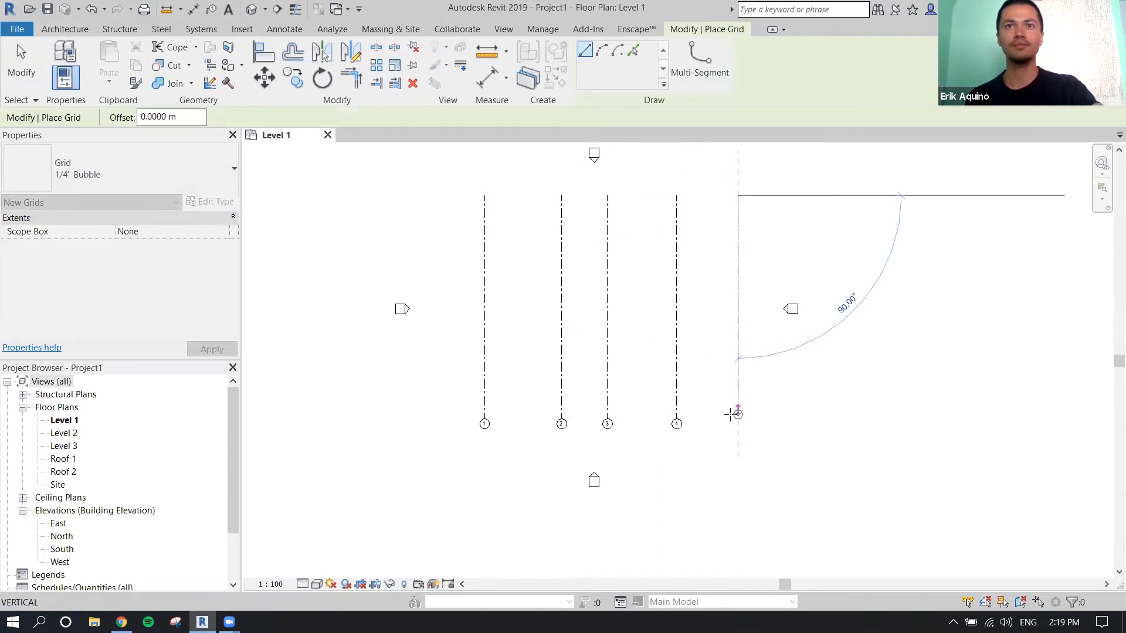
pyautogui.click(737, 420)
pyautogui.press('Escape')
pyautogui.press('Escape')
# Place a continuous aligned dimension string across grids 1 to 5, just above their bubbles
pyautogui.press('d')
pyautogui.press('i')
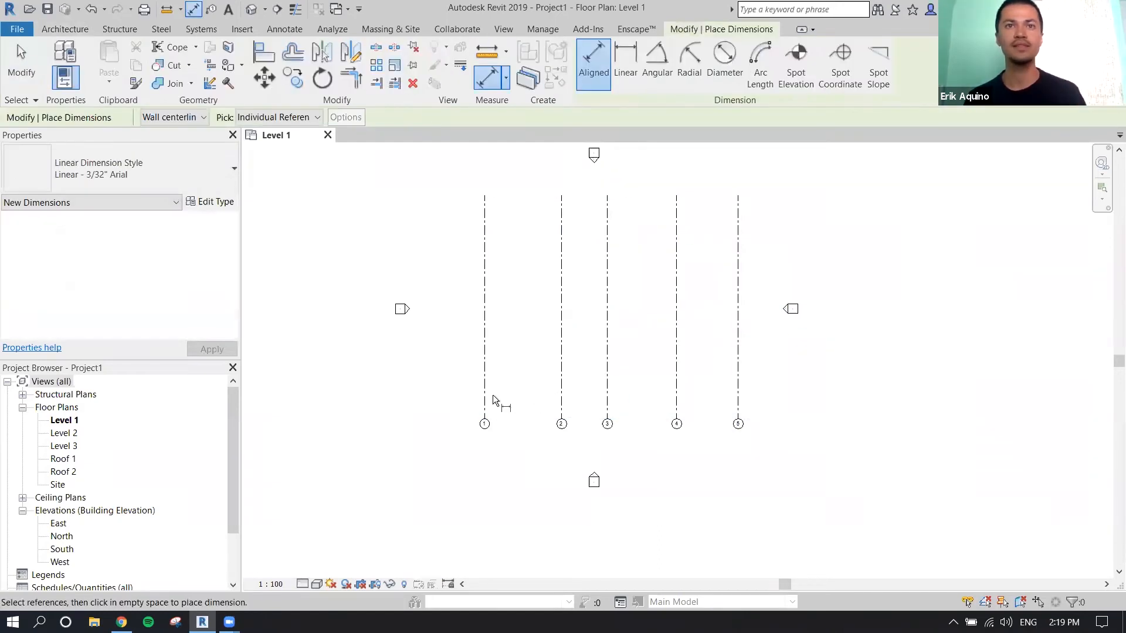
pyautogui.click(485, 399)
pyautogui.click(562, 392)
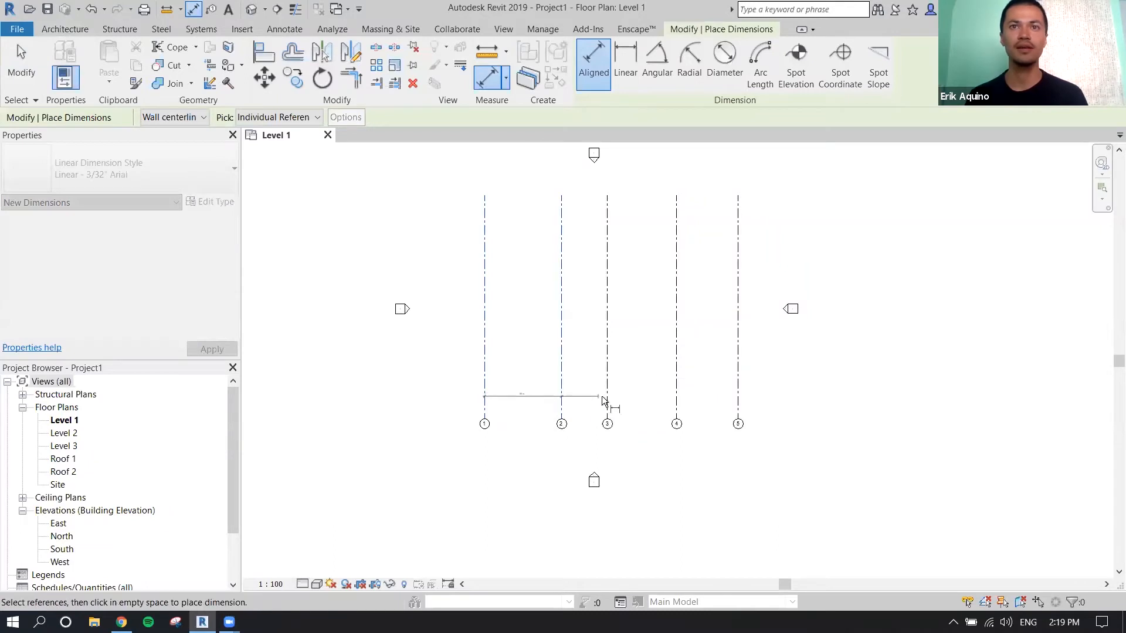
pyautogui.click(607, 399)
pyautogui.click(676, 401)
pyautogui.click(737, 404)
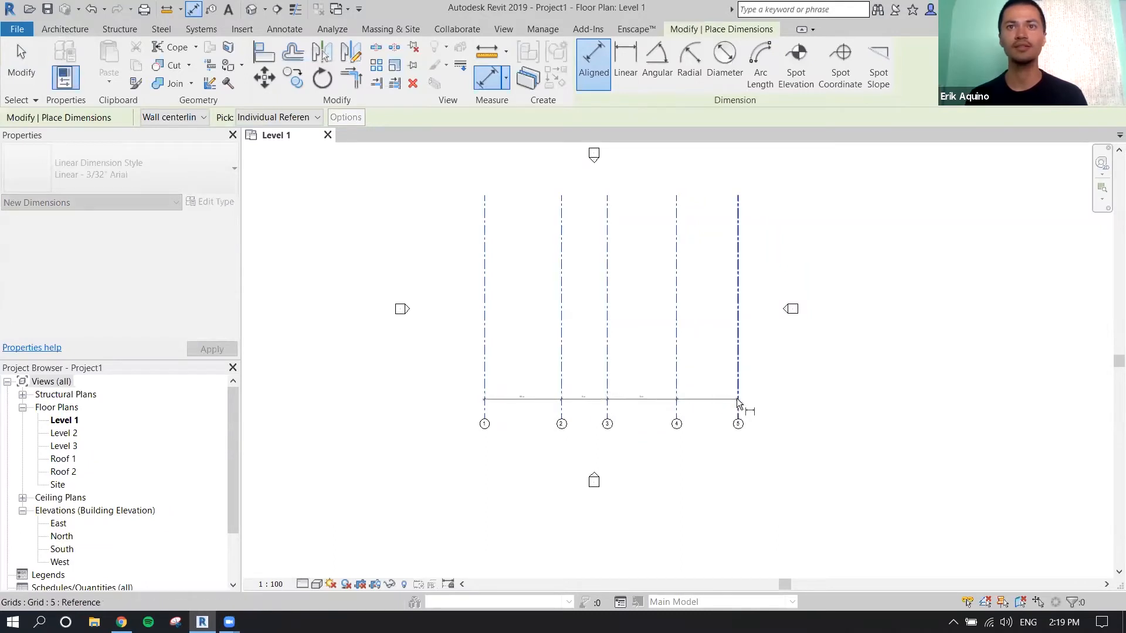
pyautogui.click(710, 400)
pyautogui.scroll(3, 627, 402)
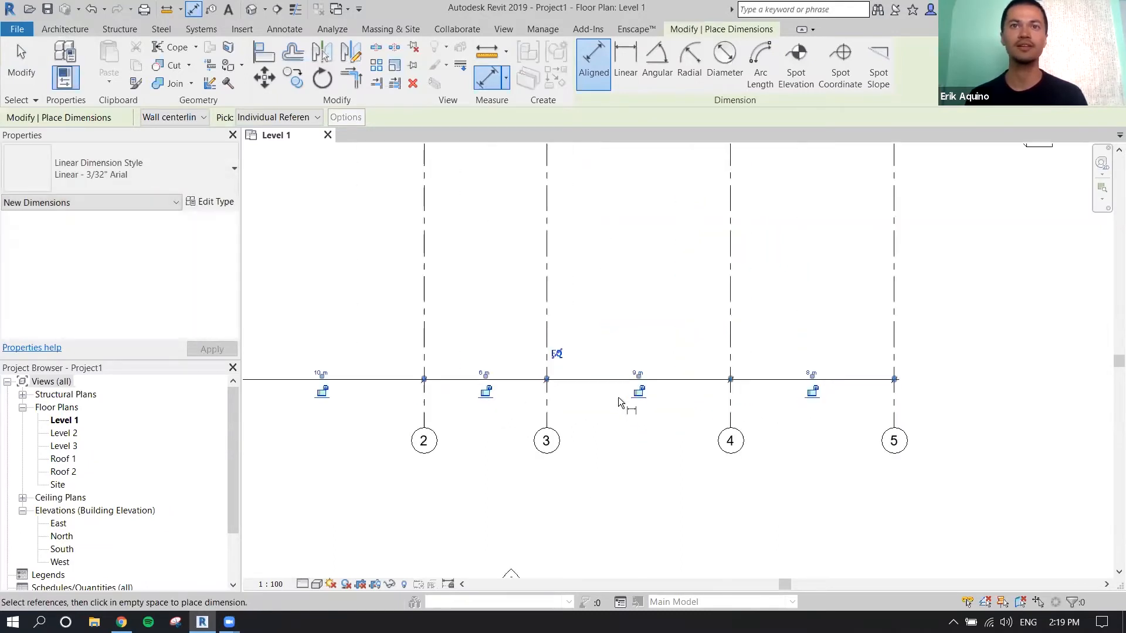
pyautogui.scroll(-3, 621, 408)
pyautogui.press('Escape')
pyautogui.press('Escape')
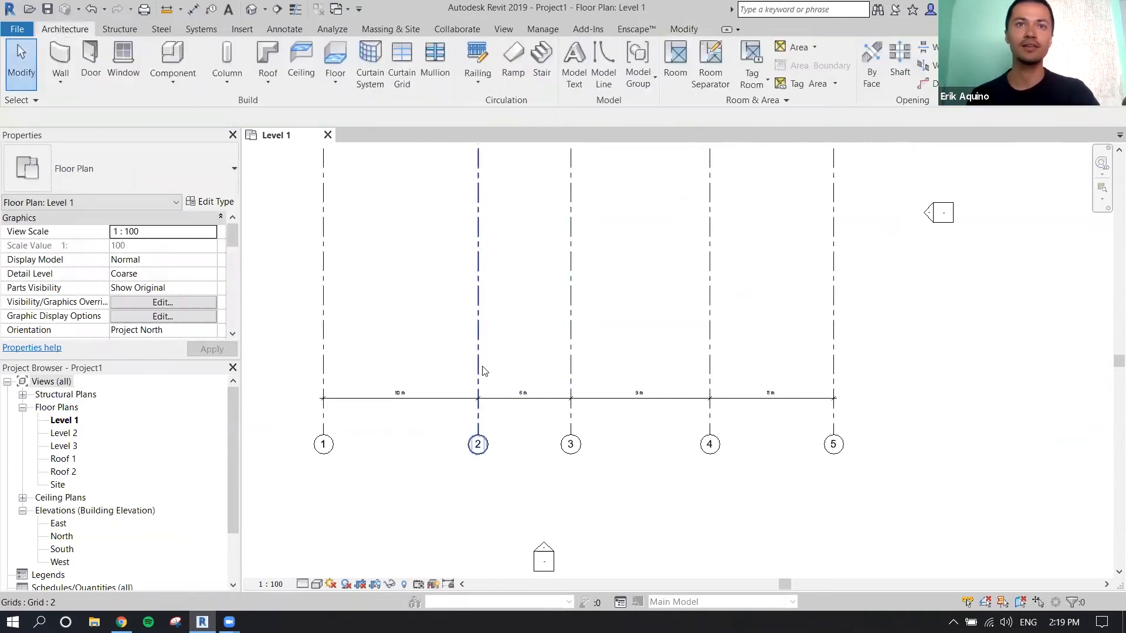
# Move grids 2 and 3 so that the spacings 1–2 and 2–3 are each 5 m
pyautogui.click(478, 367)
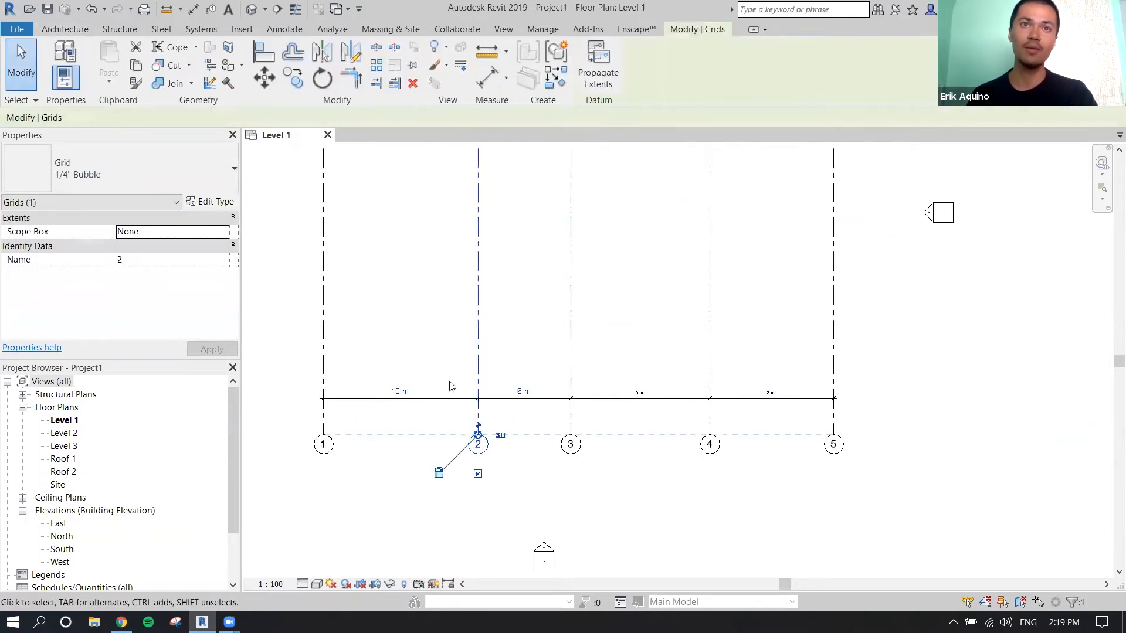
pyautogui.click(405, 393)
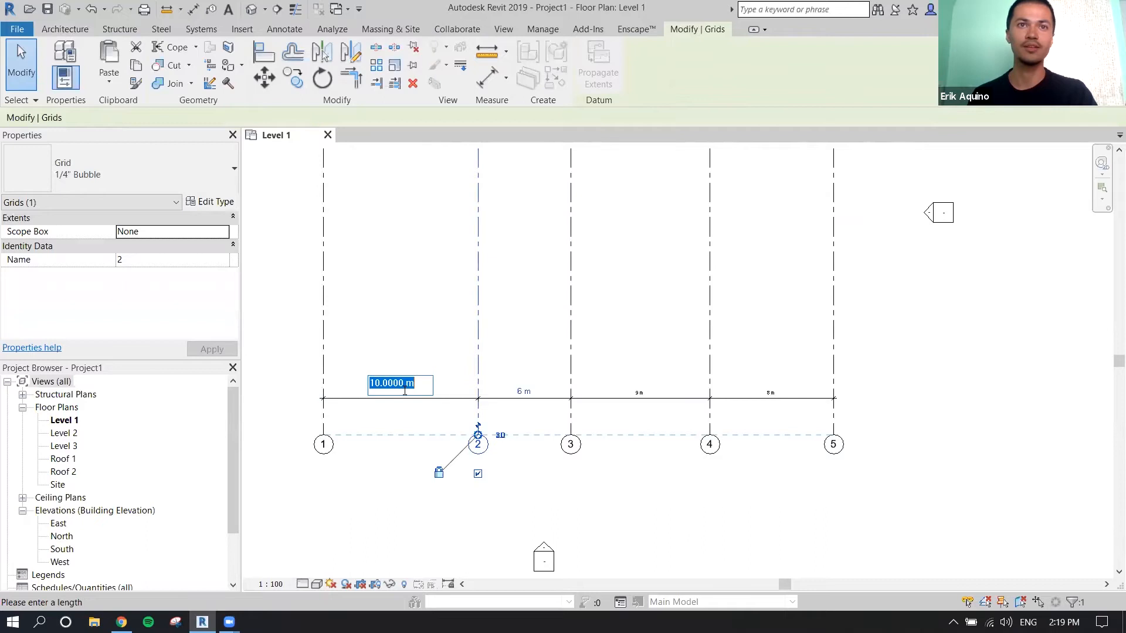
pyautogui.write('5')
pyautogui.press('Return')
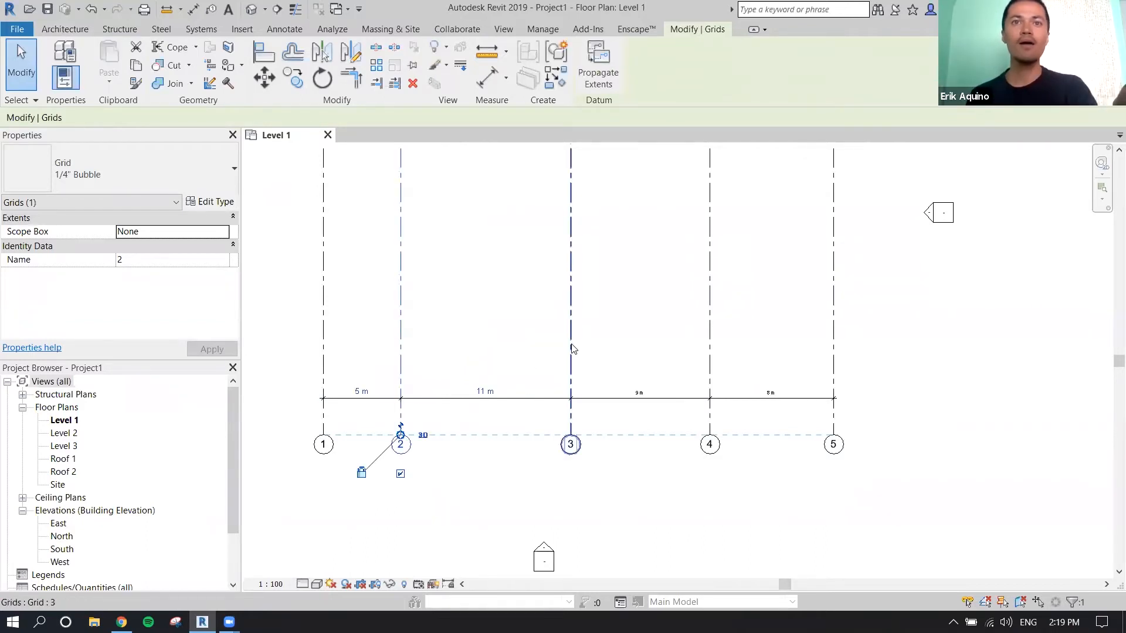
pyautogui.click(571, 349)
pyautogui.click(487, 391)
pyautogui.write('5')
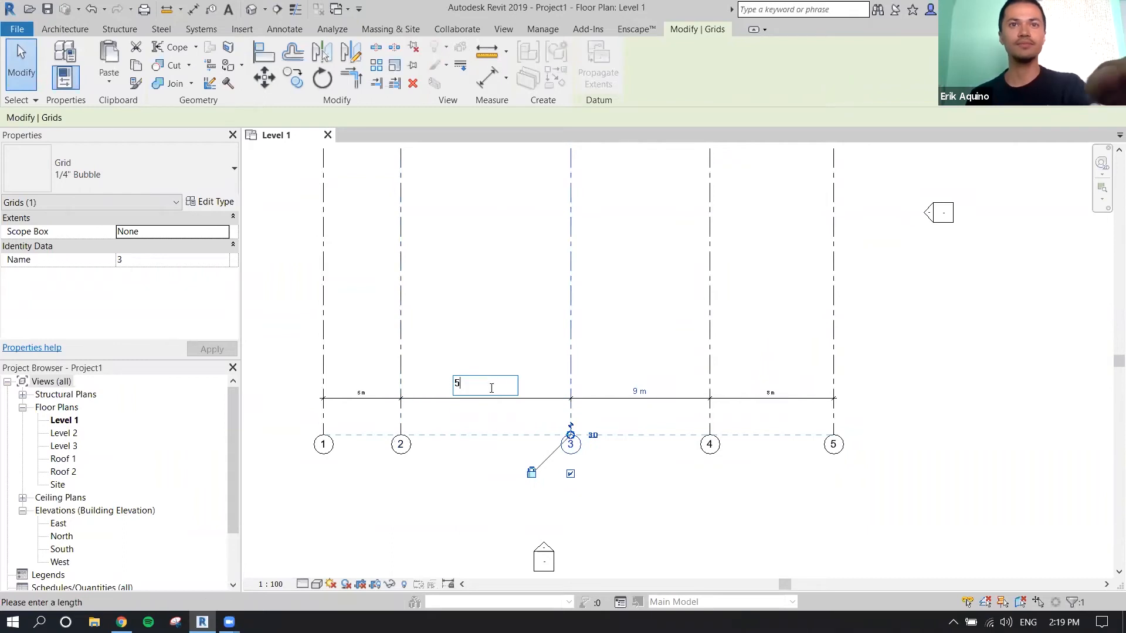
pyautogui.press('Return')
# Move grids 4 and 5 so that the spacings 3–4 and 4–5 are each 5 m
pyautogui.click(710, 369)
pyautogui.click(598, 391)
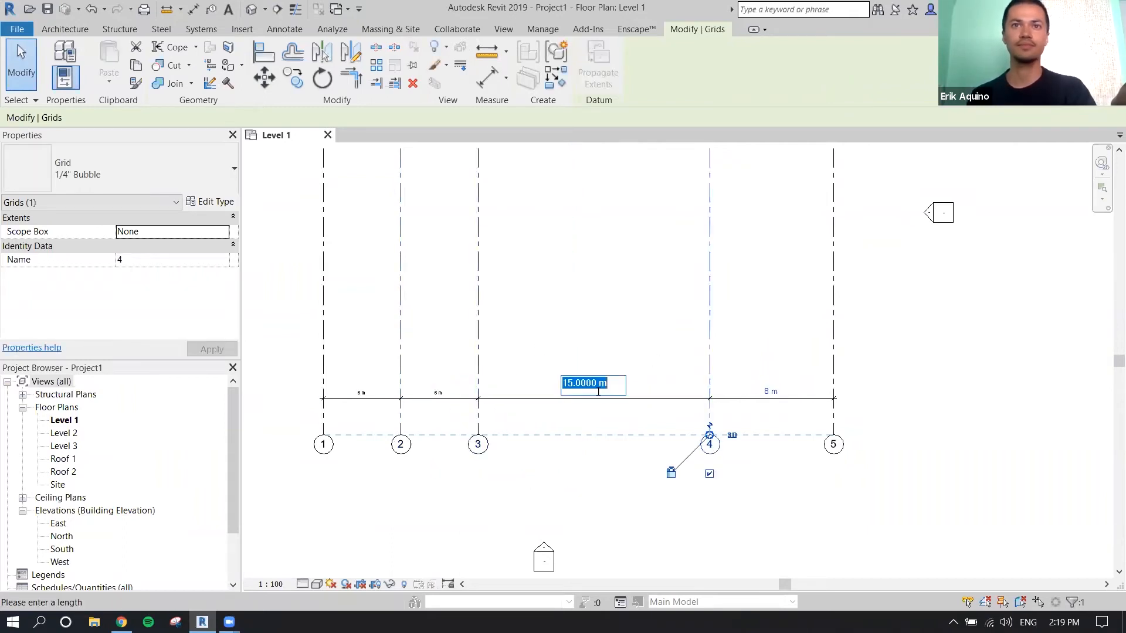
pyautogui.write('5')
pyautogui.press('Return')
pyautogui.click(833, 361)
pyautogui.click(702, 393)
pyautogui.write('5')
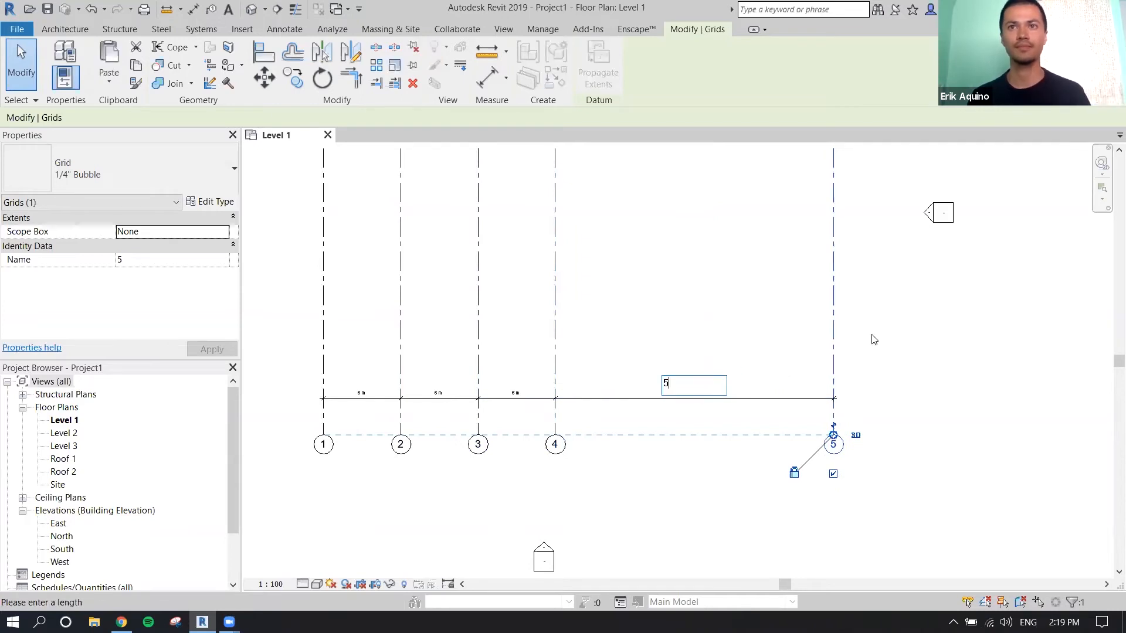
pyautogui.press('Return')
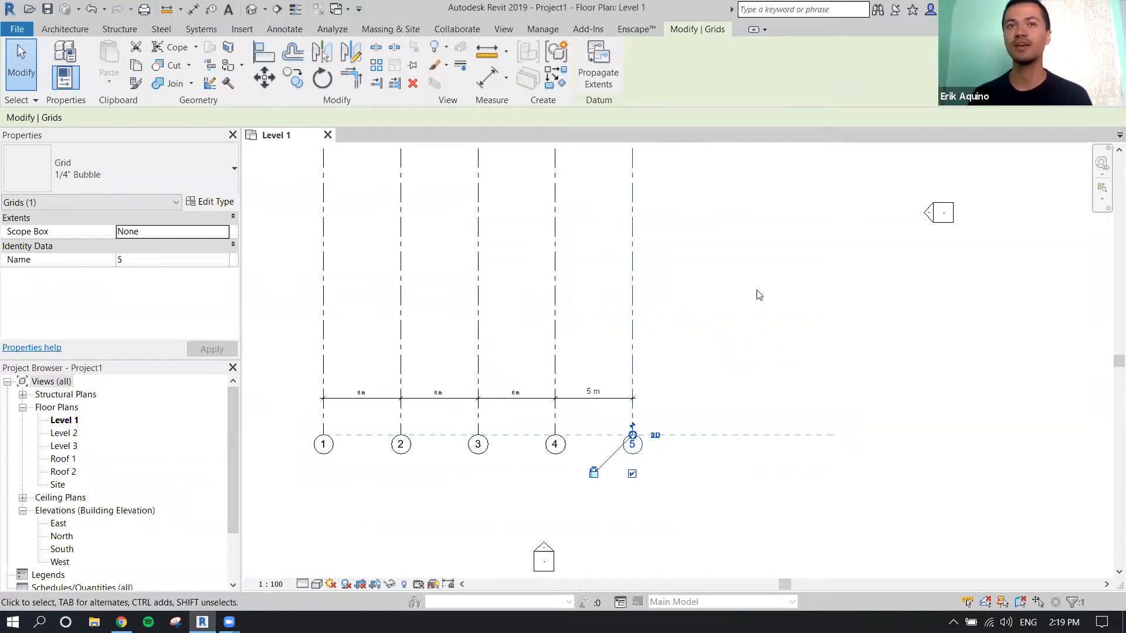
pyautogui.moveTo(756, 293); pyautogui.dragTo(764, 311, button='middle')
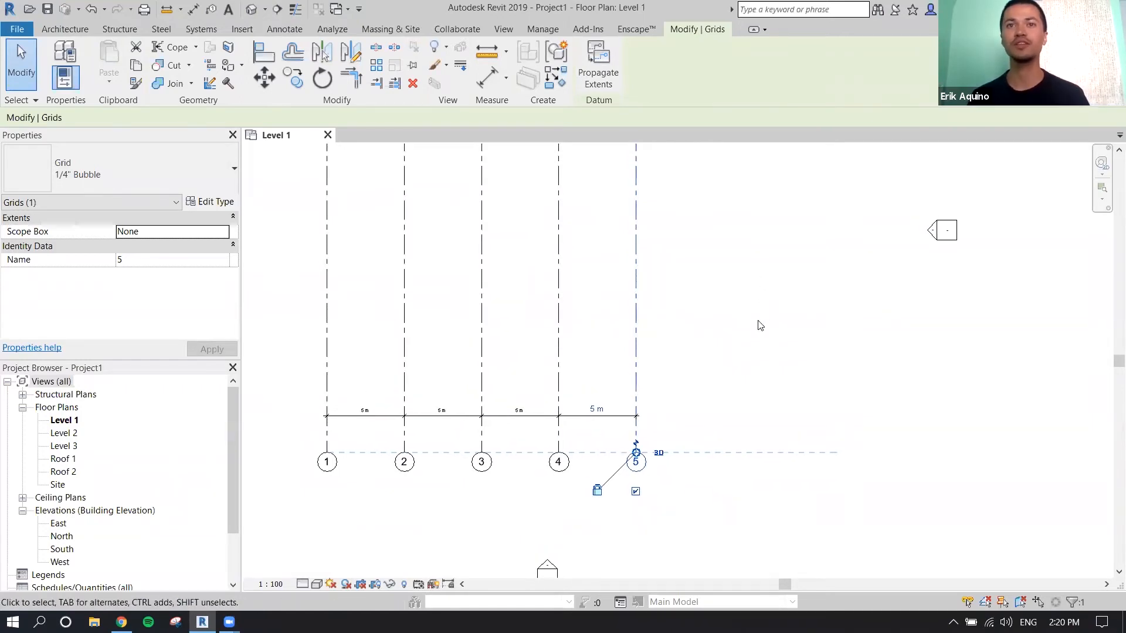
pyautogui.scroll(-1, 756, 325)
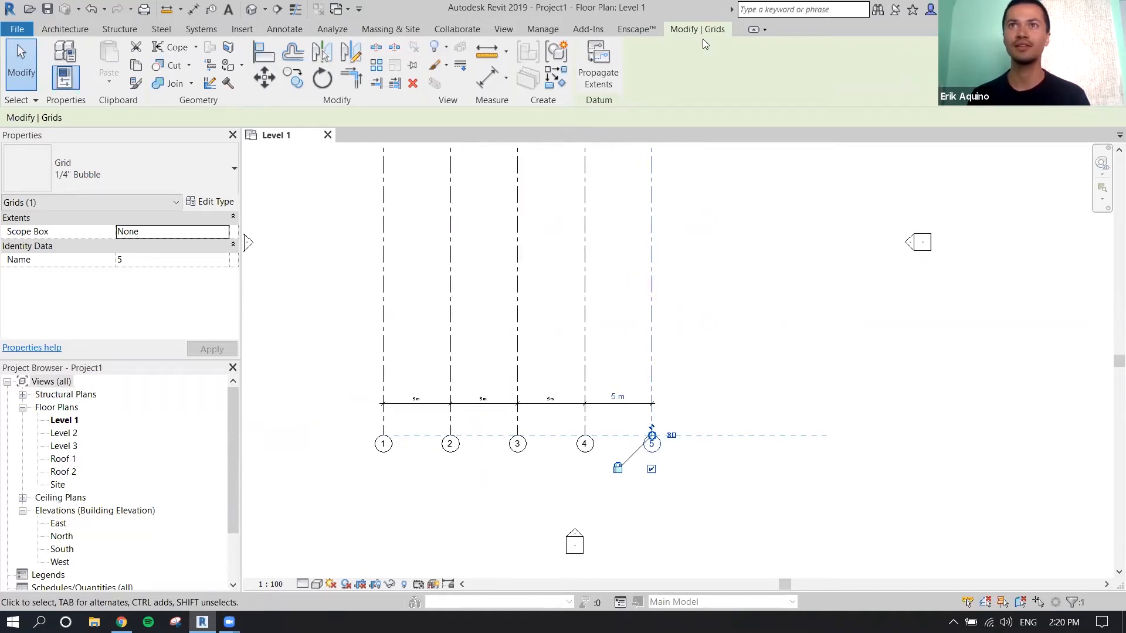
pyautogui.click(748, 424)
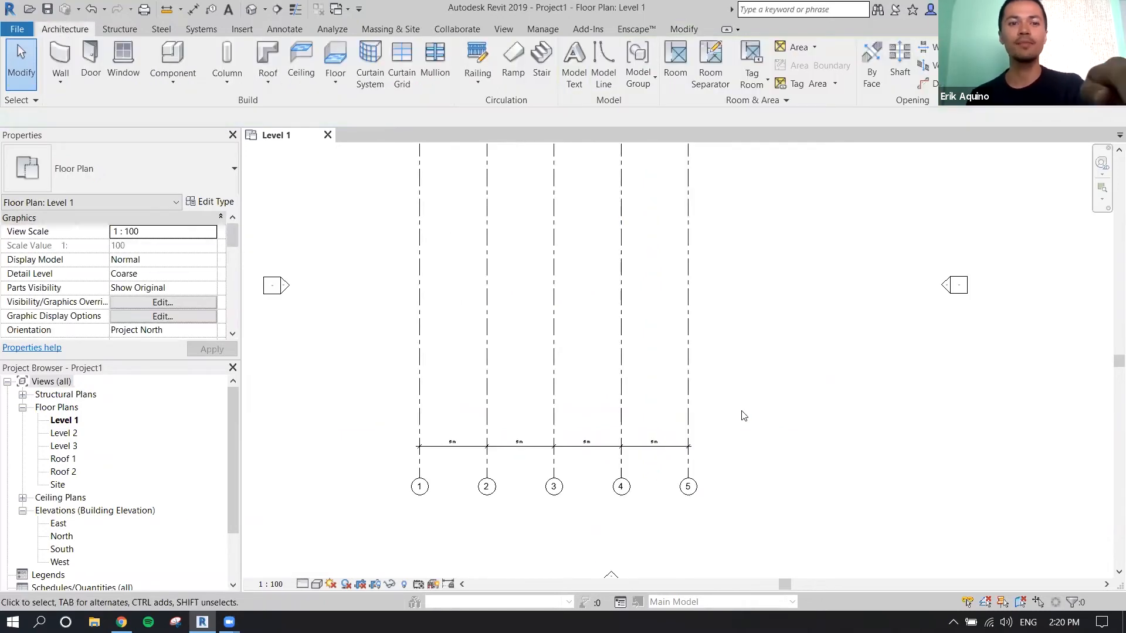
# Draw a horizontal grid line crossing all five vertical grids just above the dimension string, extending past both outer grids
pyautogui.press('g')
pyautogui.press('r')
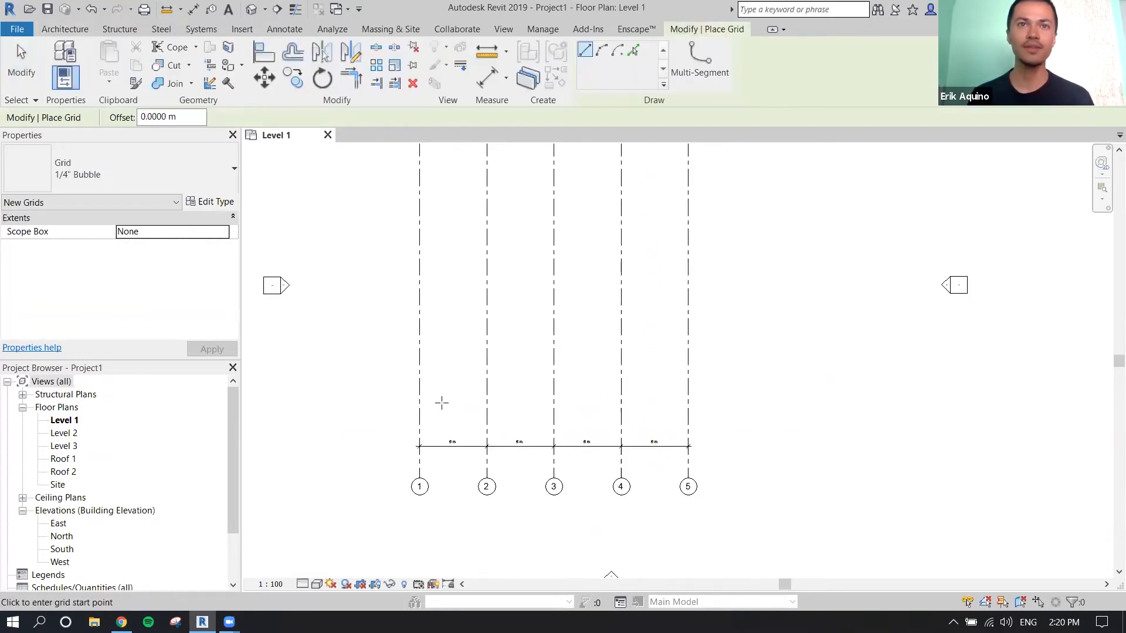
pyautogui.click(384, 417)
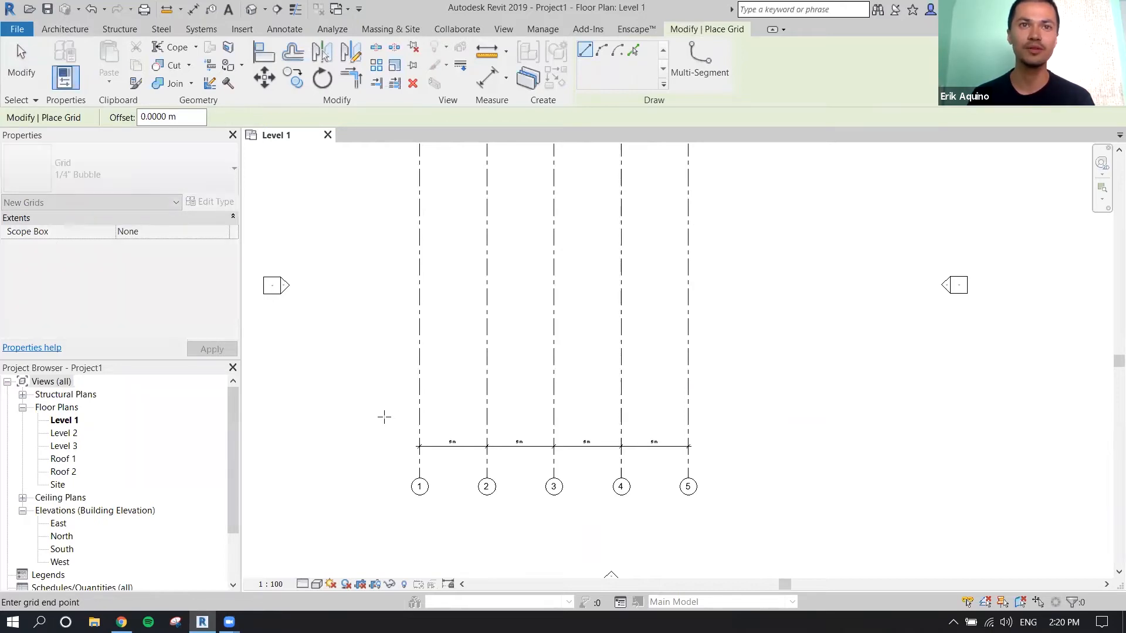
pyautogui.click(745, 417)
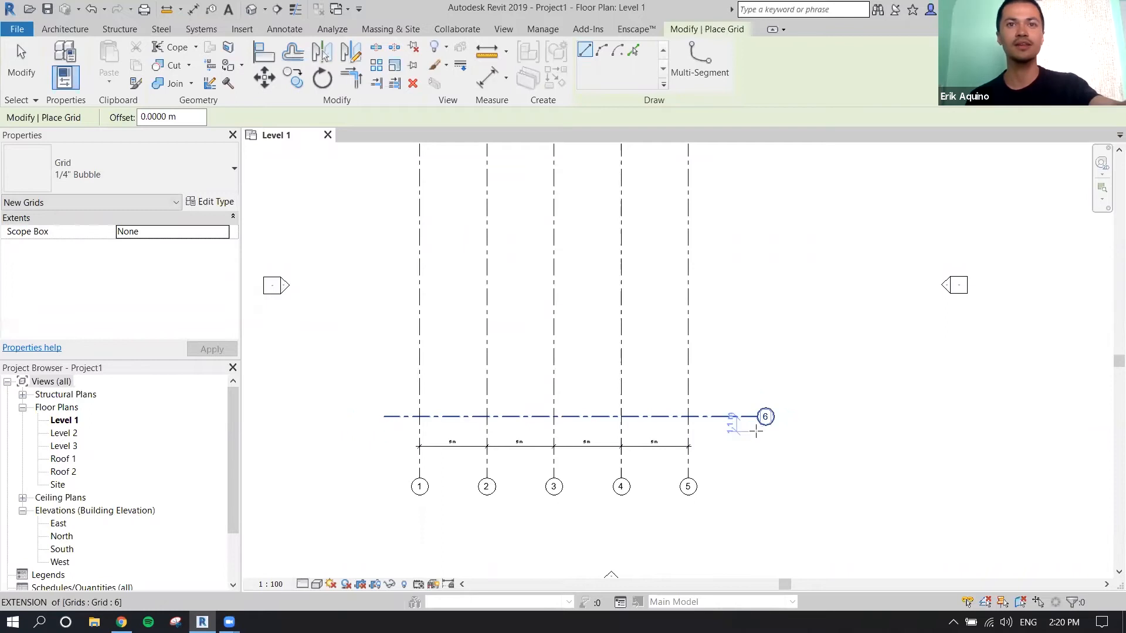
pyautogui.press('Escape')
pyautogui.press('Escape')
# Rename the horizontal grid line as A
pyautogui.scroll(2, 762, 434)
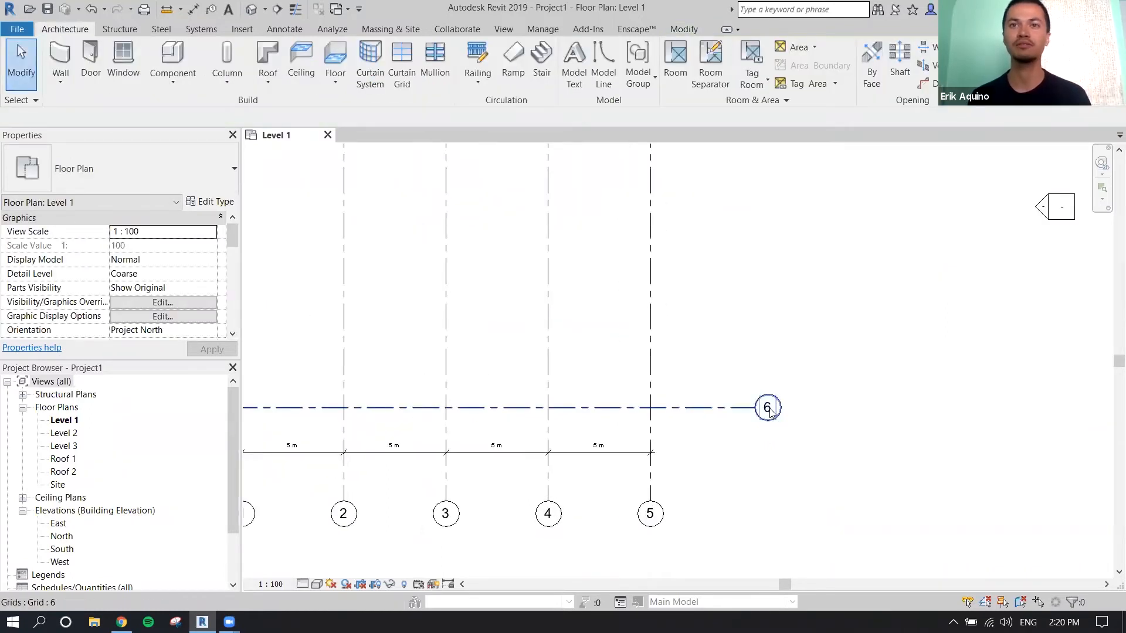
pyautogui.click(769, 410)
pyautogui.click(770, 410)
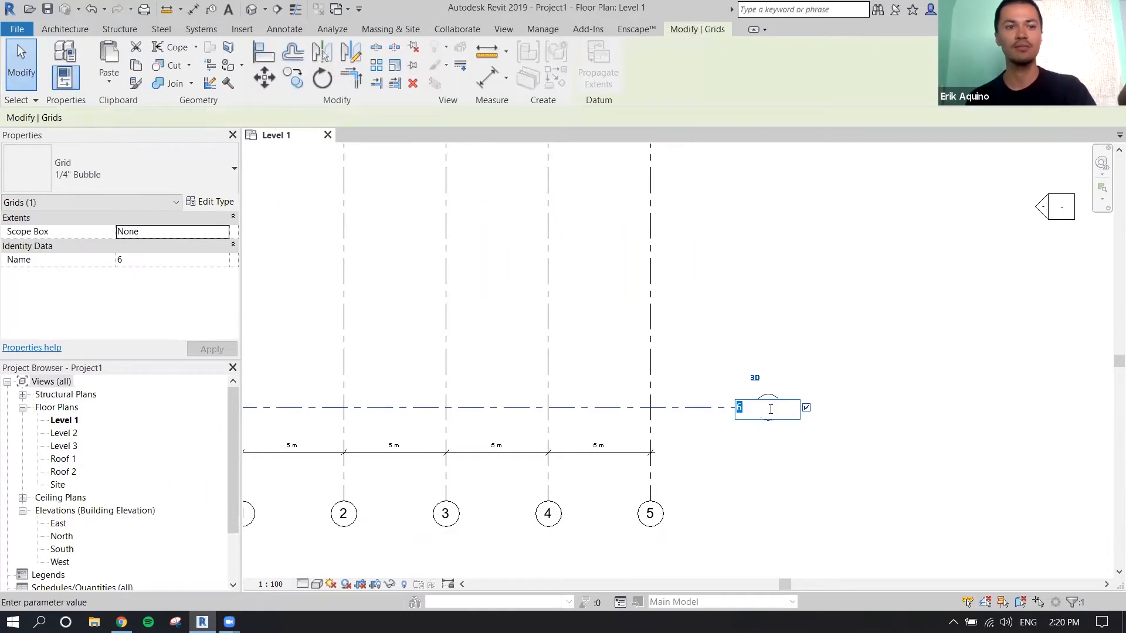
pyautogui.press('BackSpace')
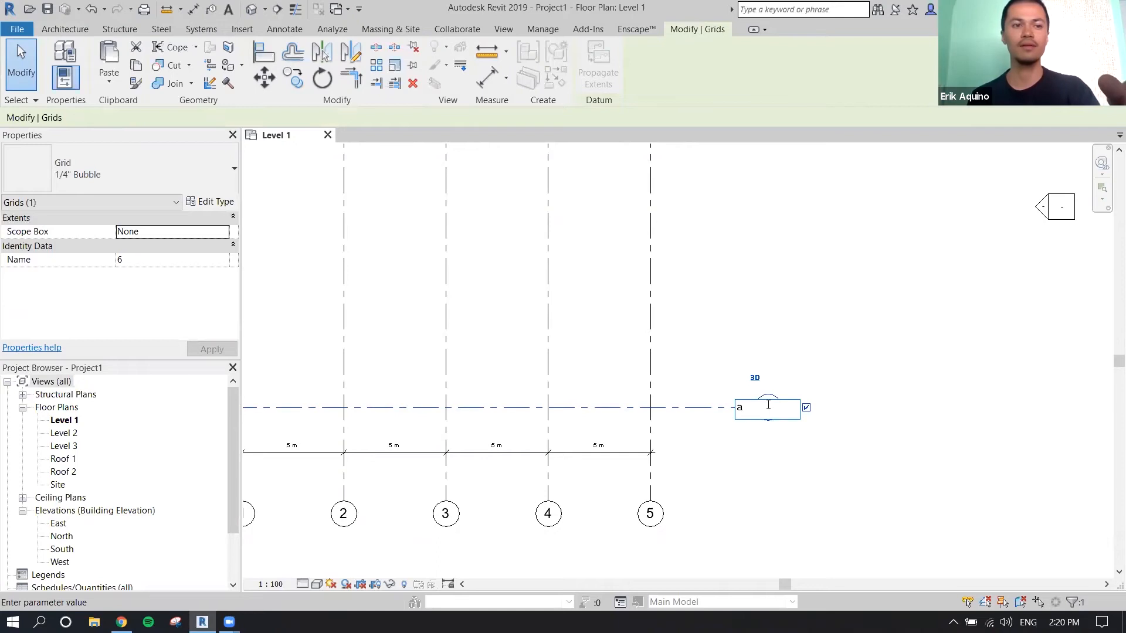
pyautogui.press('BackSpace')
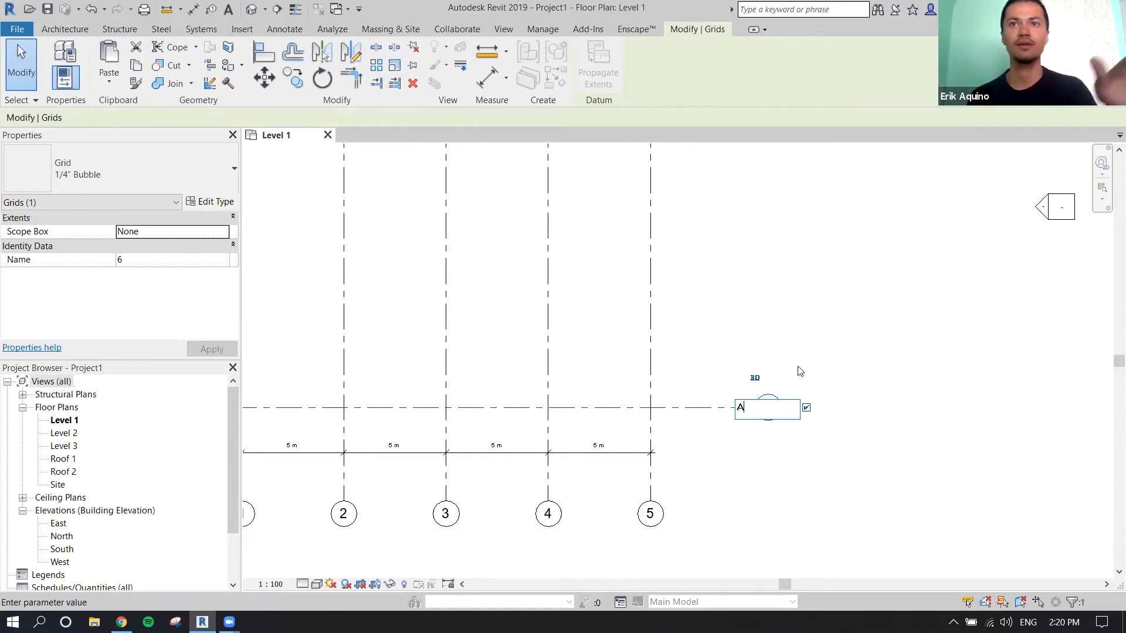
pyautogui.write('A')
pyautogui.press('Return')
pyautogui.scroll(-2, 804, 340)
pyautogui.moveTo(804, 340); pyautogui.dragTo(771, 407, button='middle')
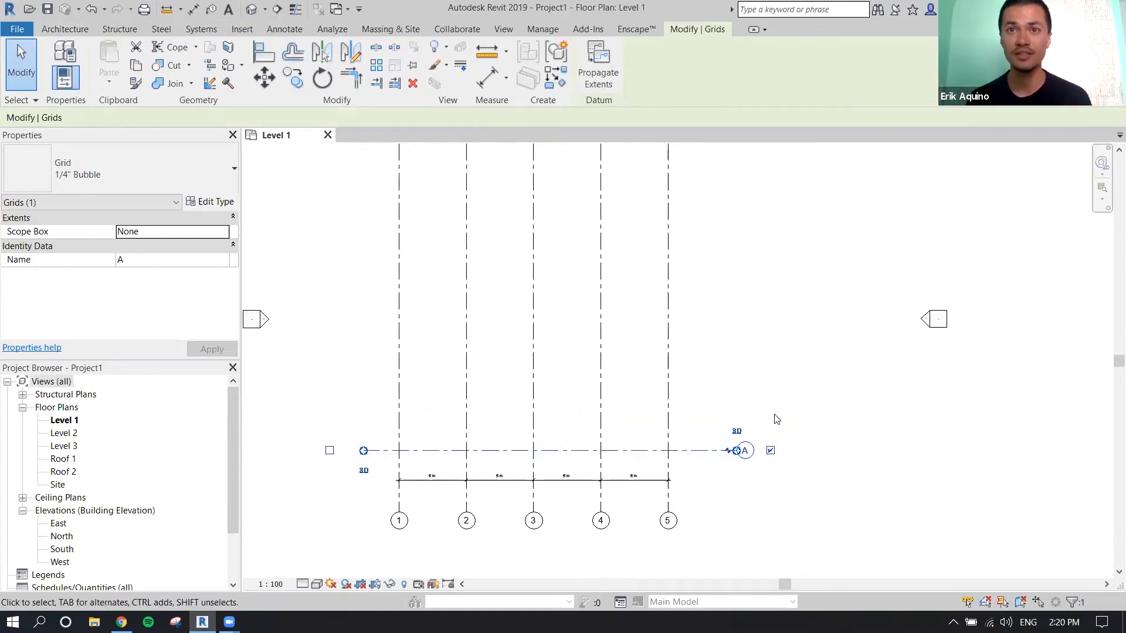
pyautogui.click(793, 404)
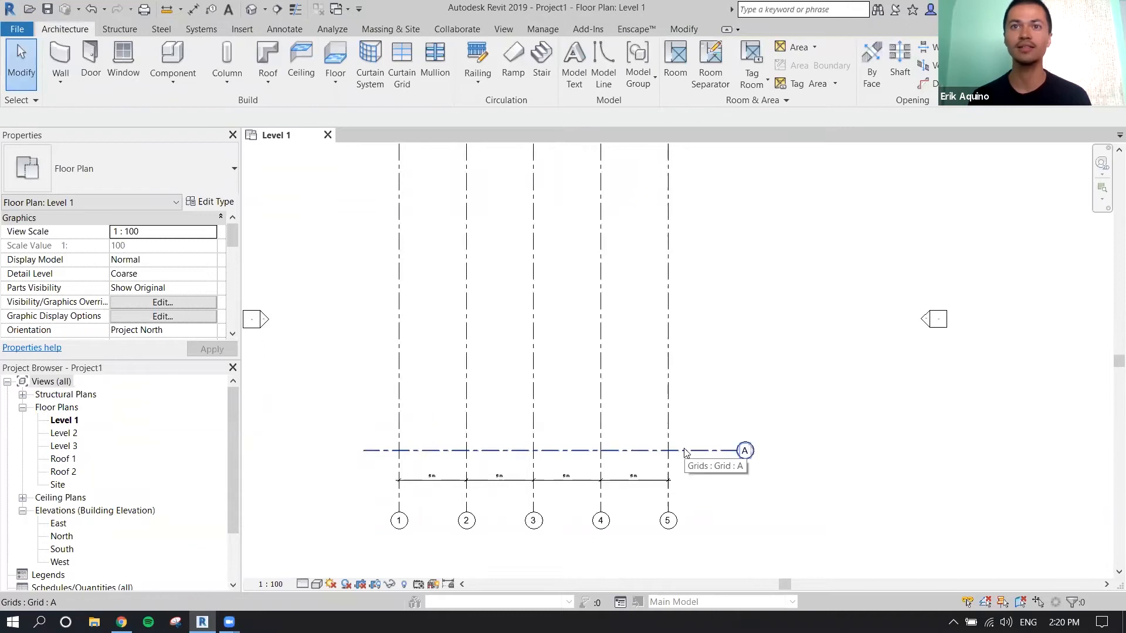
# Array grid A upward as 6 ungrouped horizontal grids, placing the second one about 4 m above it
pyautogui.click(714, 453)
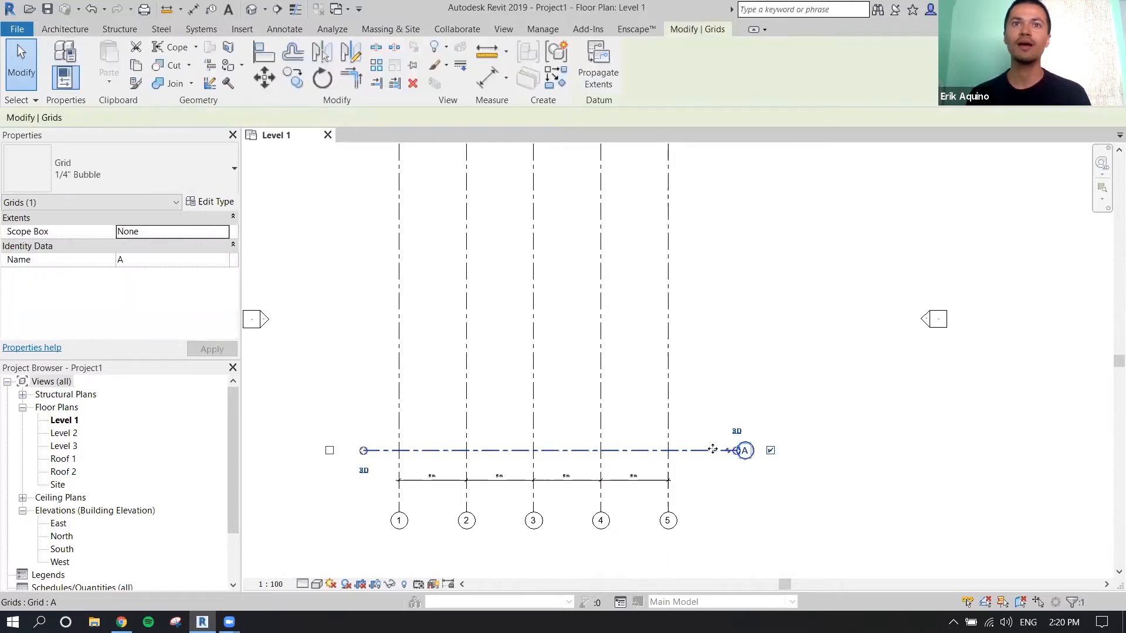
pyautogui.moveTo(715, 423); pyautogui.dragTo(698, 433, button='middle')
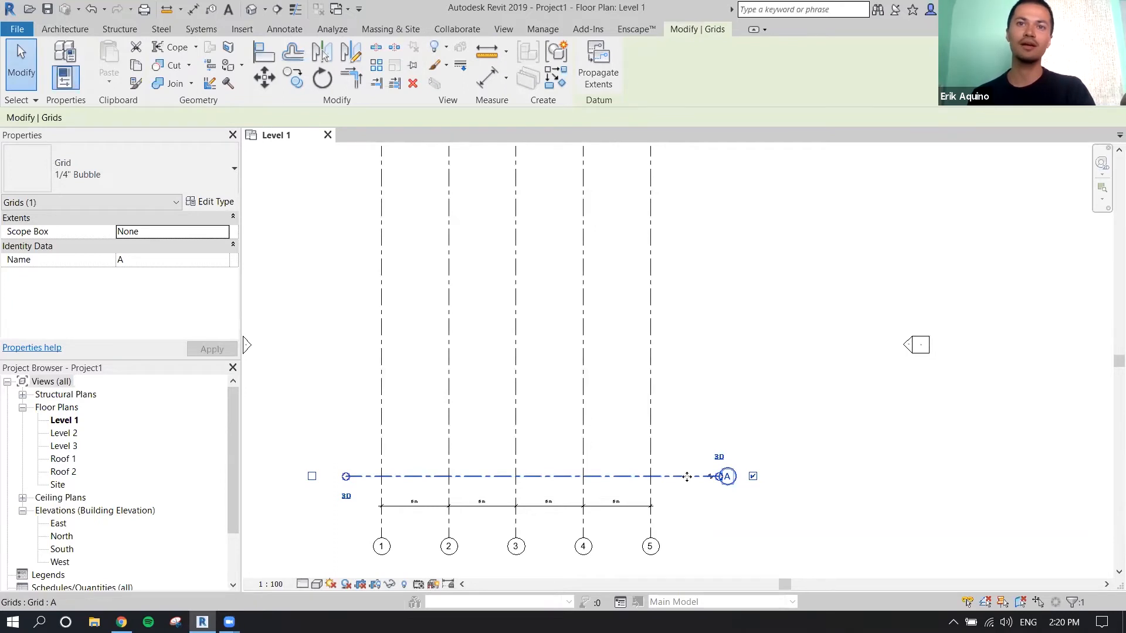
pyautogui.scroll(-2, 686, 477)
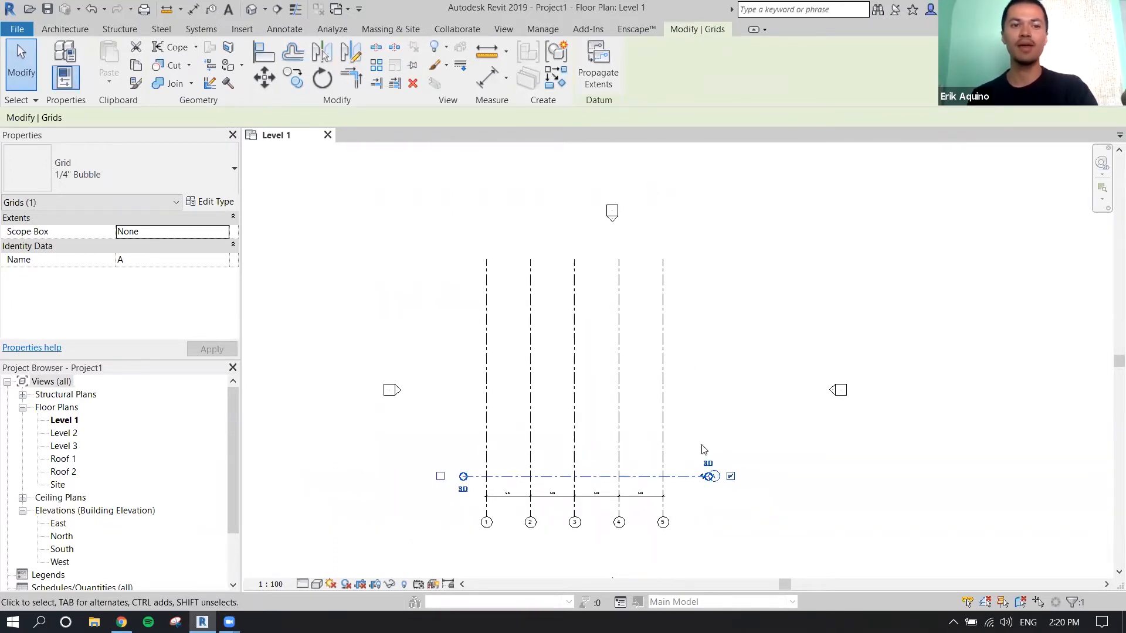
pyautogui.press('a')
pyautogui.press('r')
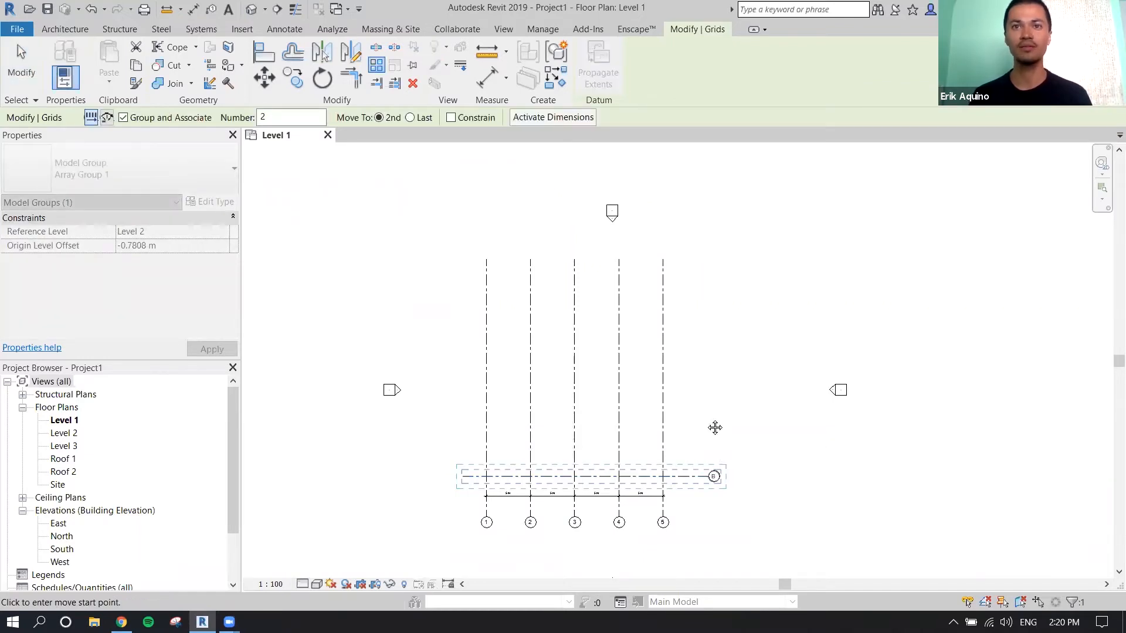
pyautogui.moveTo(716, 427); pyautogui.dragTo(713, 449, button='middle')
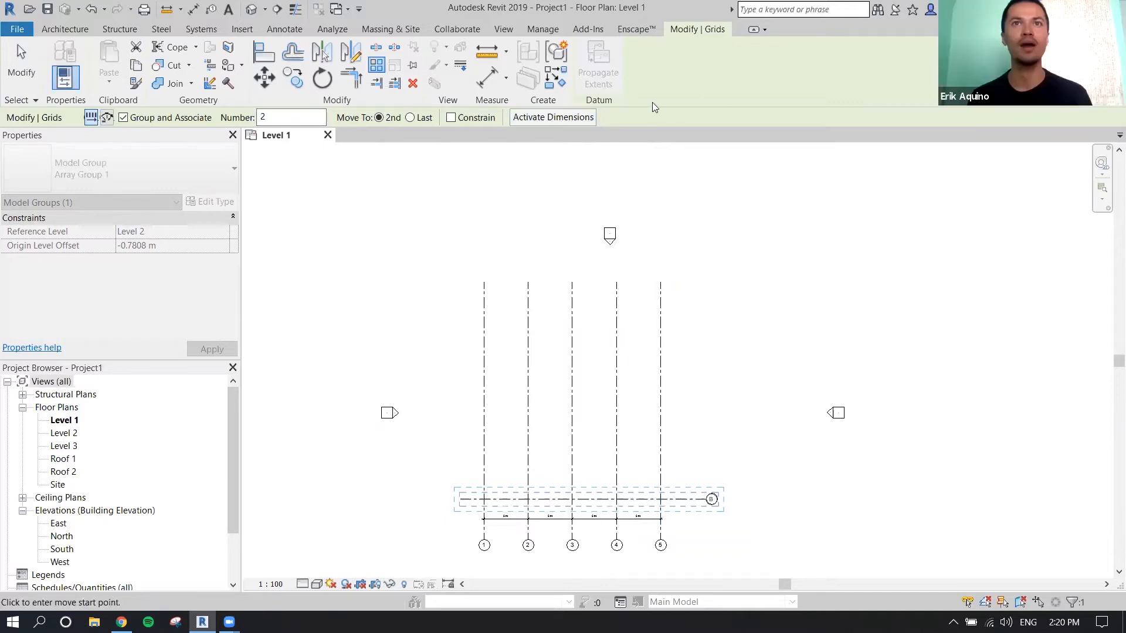
pyautogui.click(107, 118)
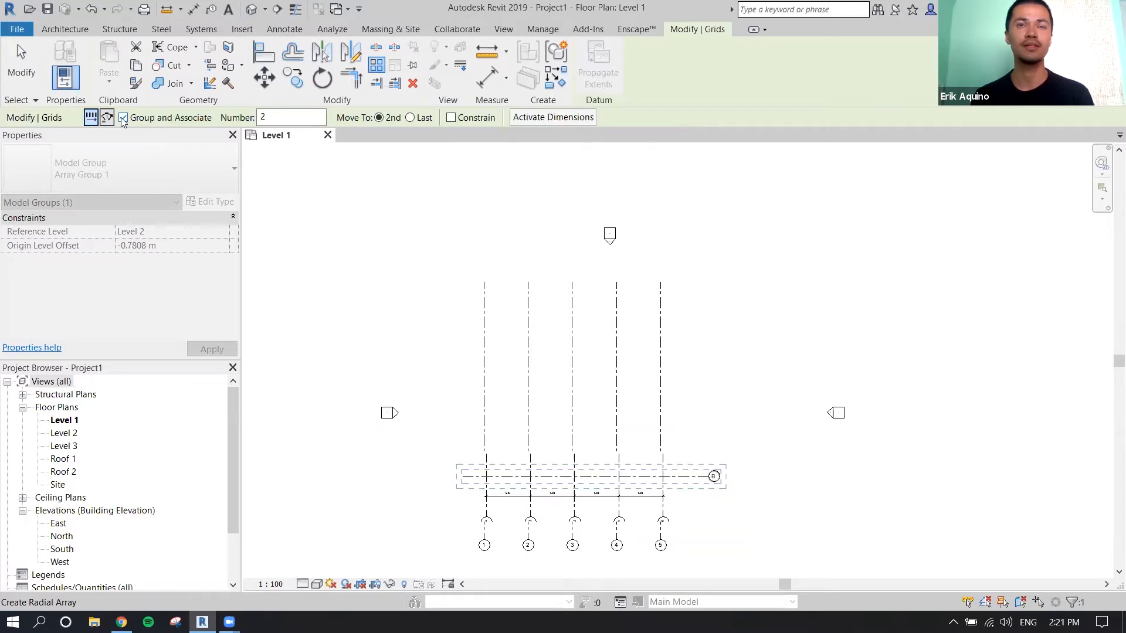
pyautogui.click(123, 119)
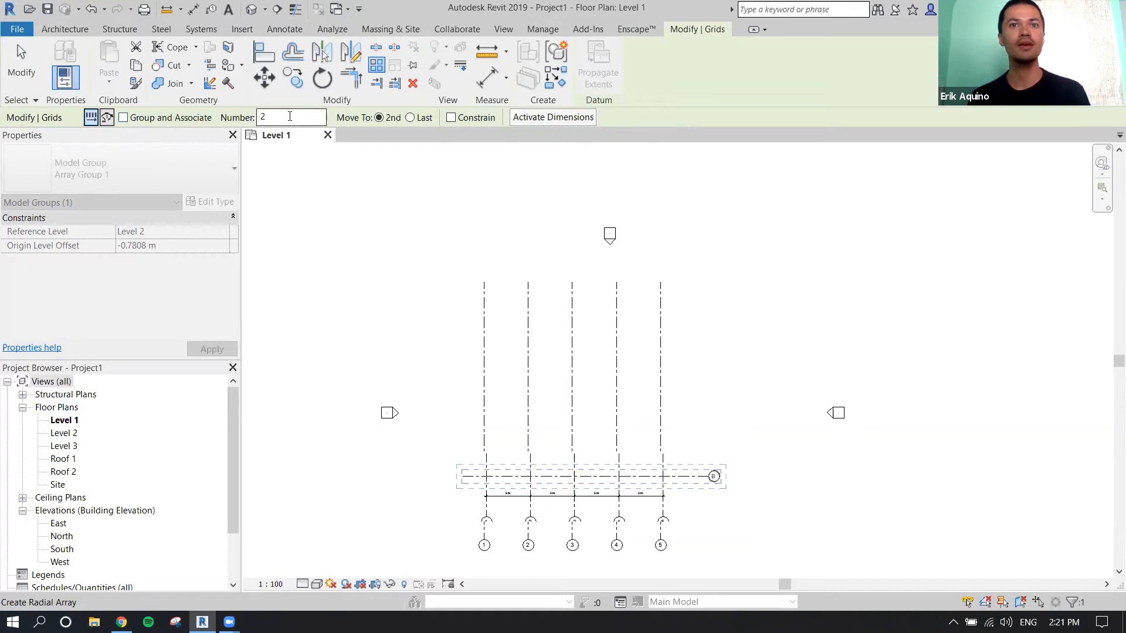
pyautogui.doubleClick(265, 118)
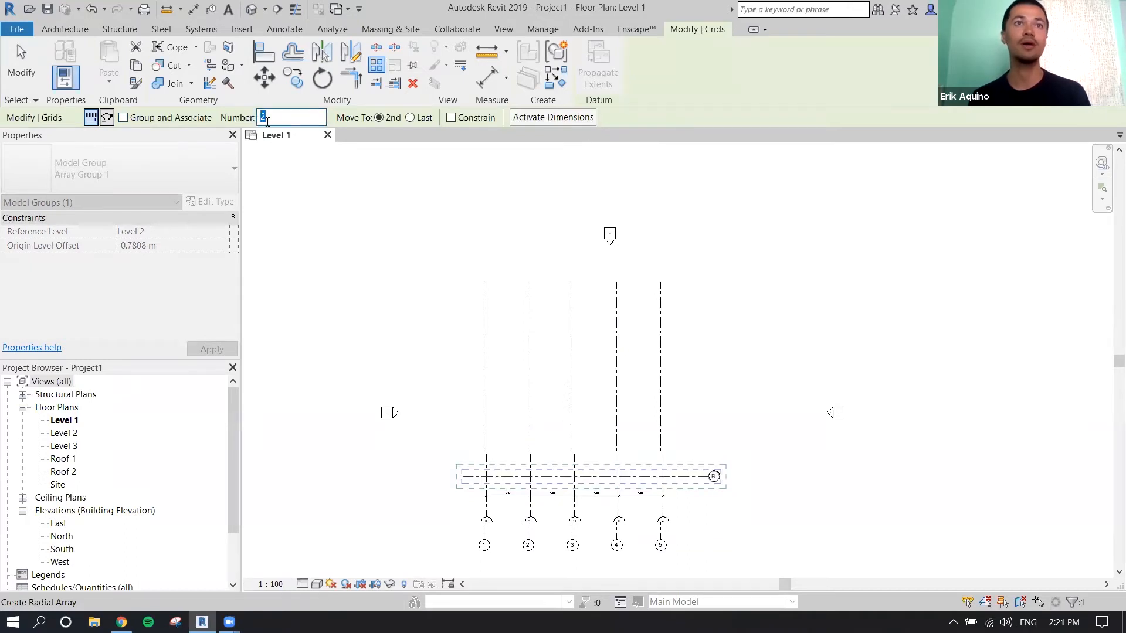
pyautogui.write('6')
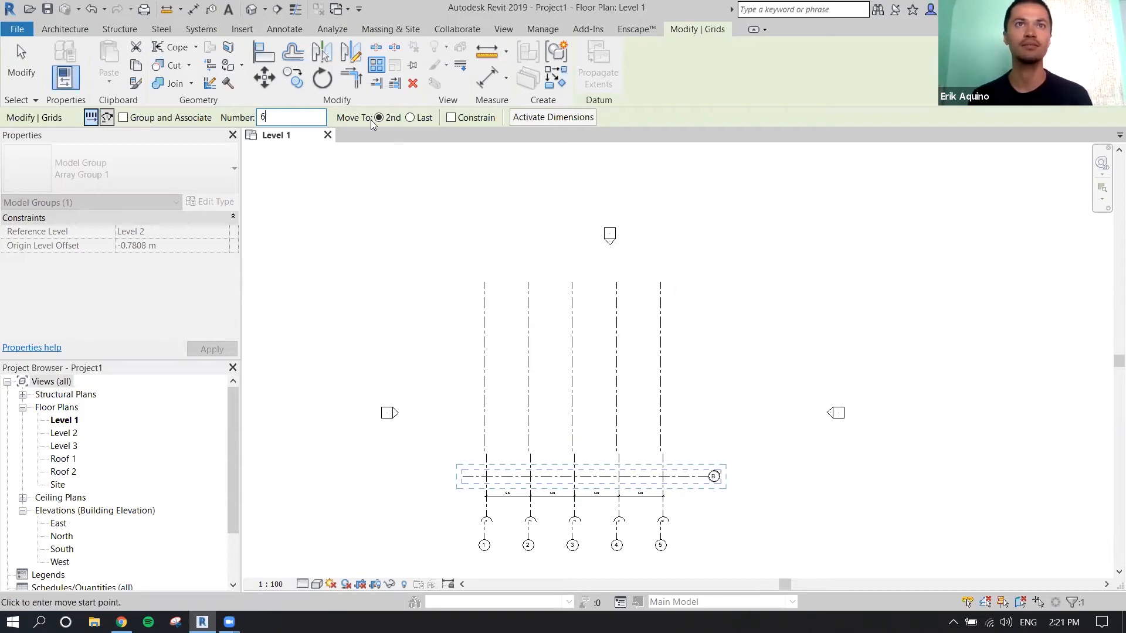
pyautogui.click(675, 476)
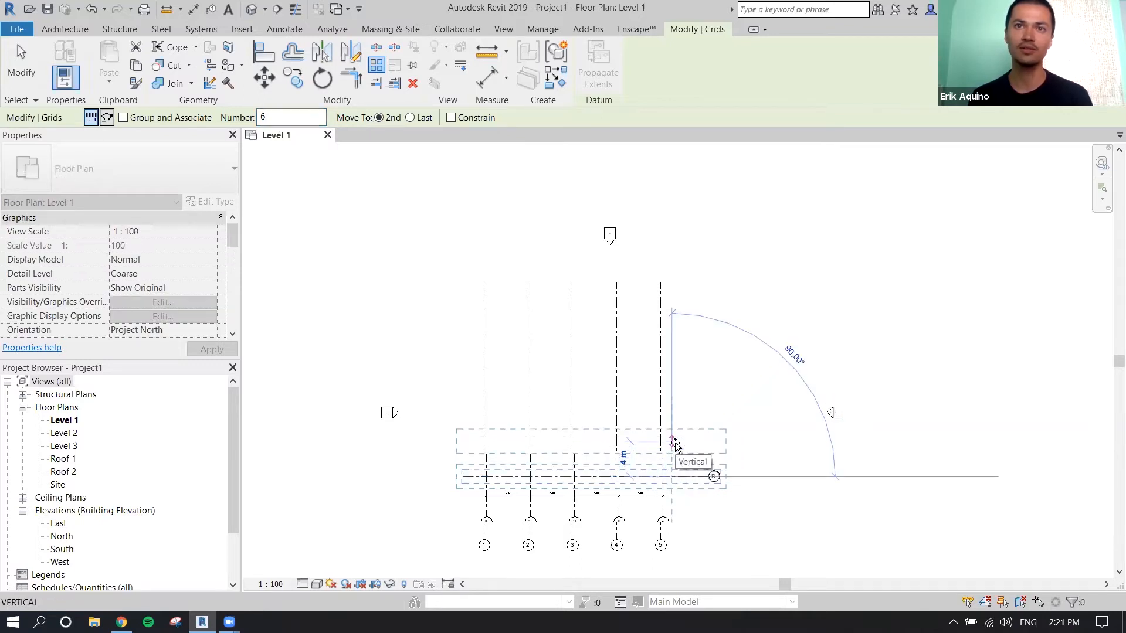
pyautogui.click(673, 443)
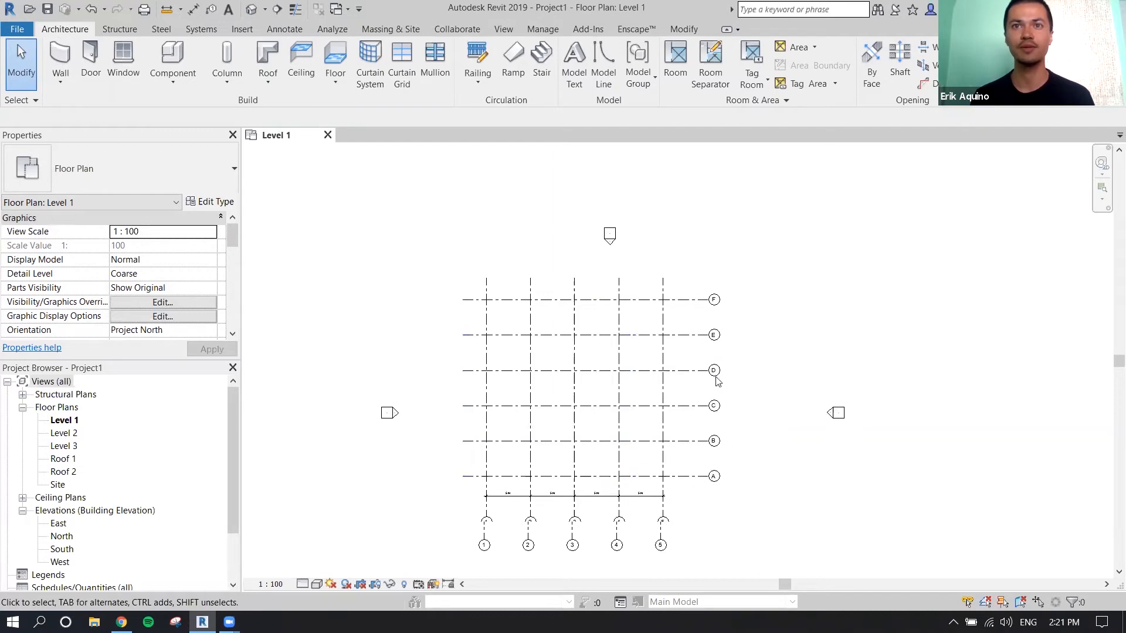
pyautogui.moveTo(678, 372); pyautogui.dragTo(640, 340, button='middle')
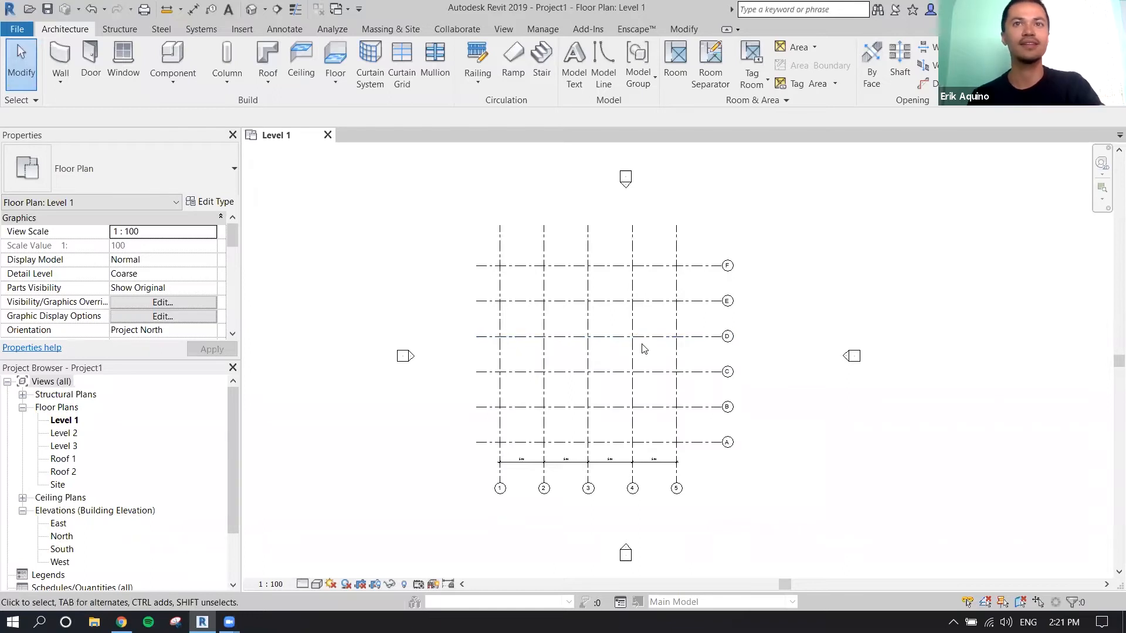
# Switch to the Revit Introduction notes in the browser, review the grid, level and wall sections, and return to Revit
pyautogui.hotkey('alt', 'Tab')
pyautogui.scroll(-2, 638, 344)
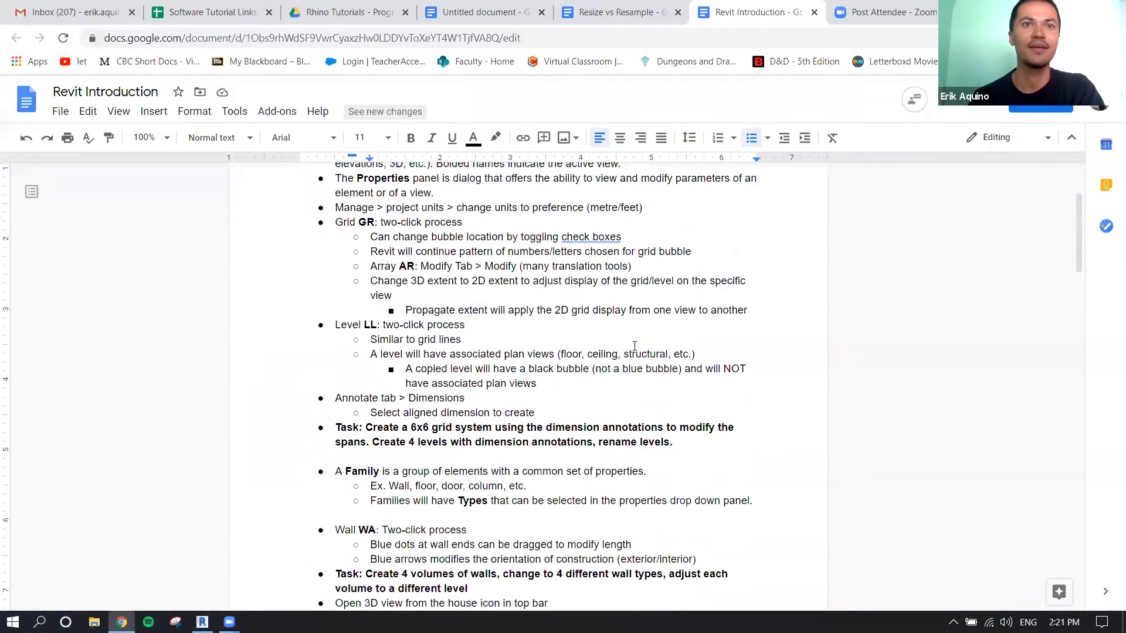
pyautogui.scroll(-2, 634, 345)
pyautogui.hotkey('alt', 'Tab')
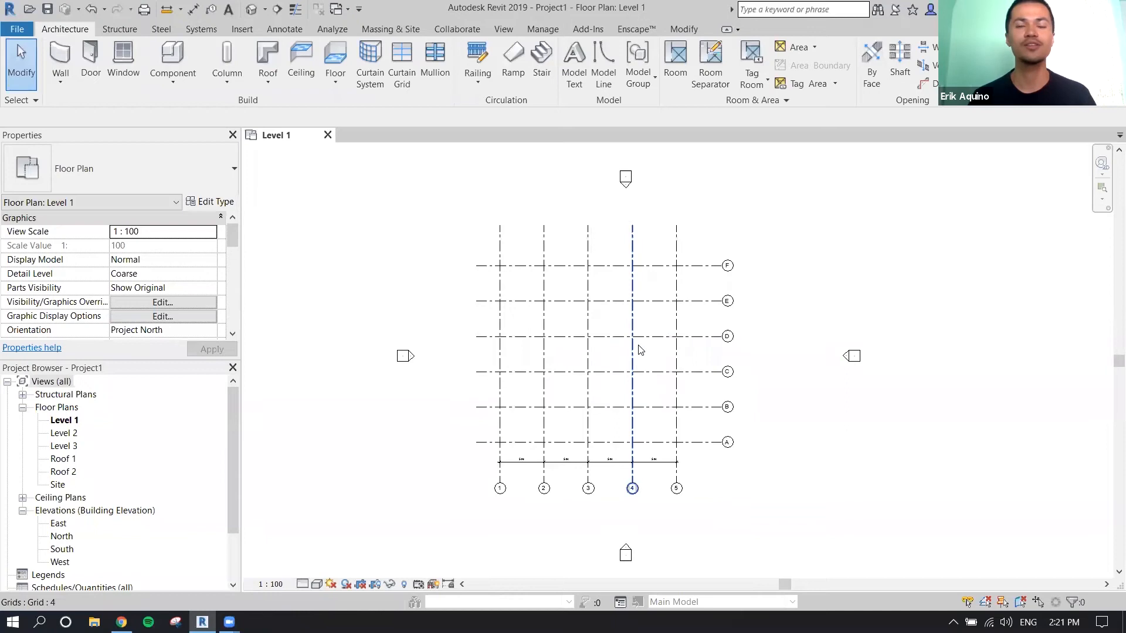
# Draw a chain of seven Generic - 8" walls west of the grid, starting with a slanted wall and continuing downward in right-angled steps
pyautogui.moveTo(638, 350); pyautogui.dragTo(640, 360, button='middle')
pyautogui.scroll(1, 643, 356)
pyautogui.moveTo(595, 322); pyautogui.dragTo(653, 325, button='middle')
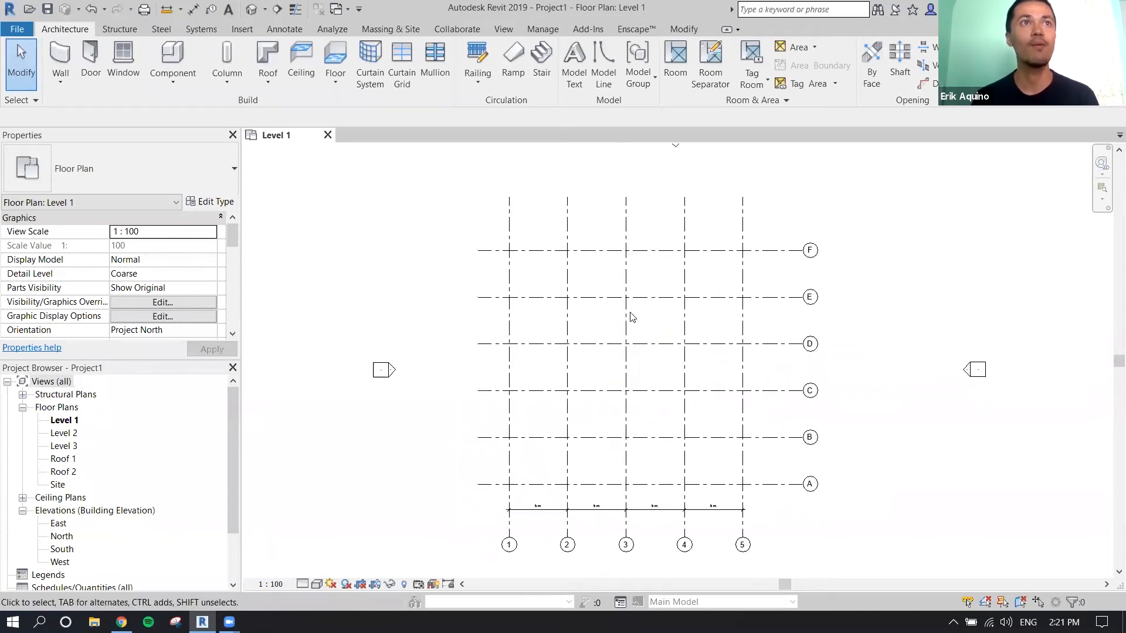
pyautogui.click(59, 54)
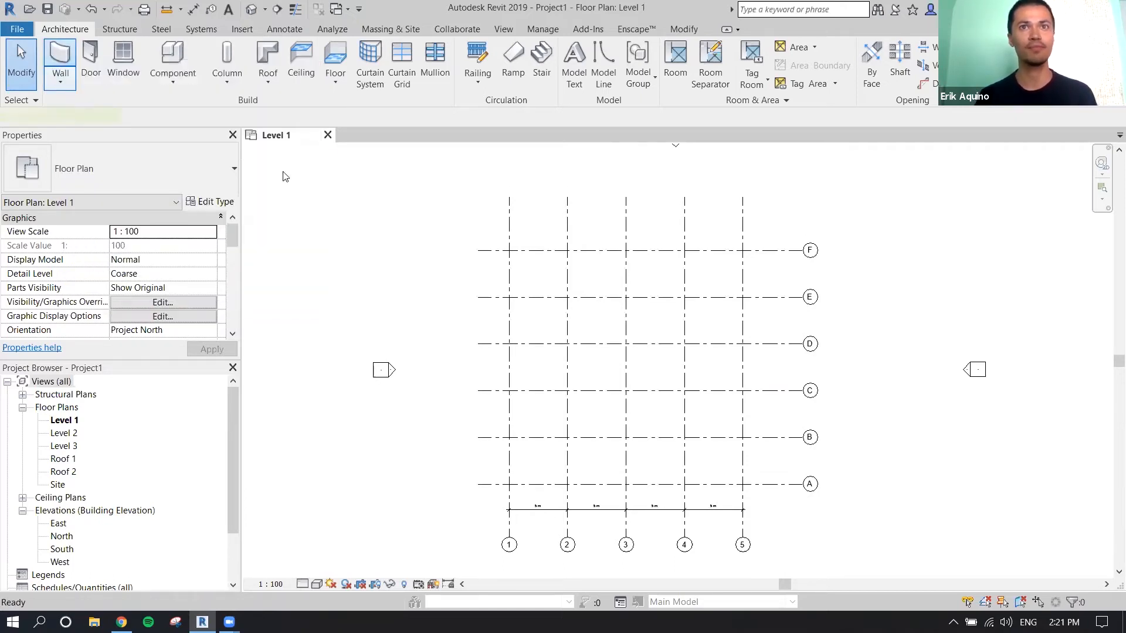
pyautogui.click(340, 223)
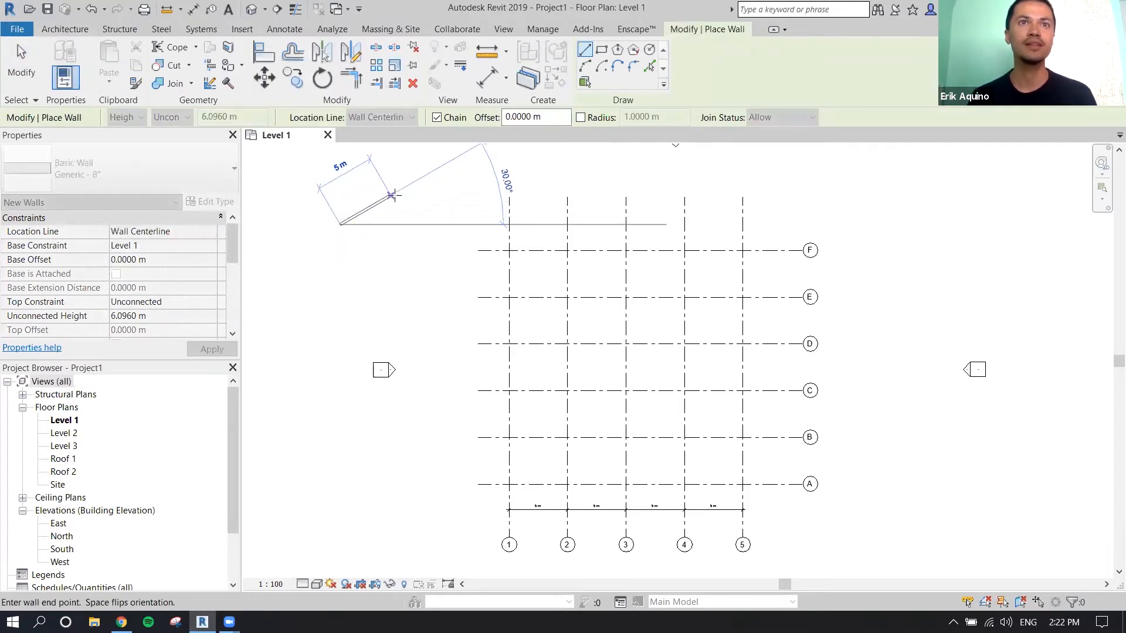
pyautogui.scroll(3, 397, 195)
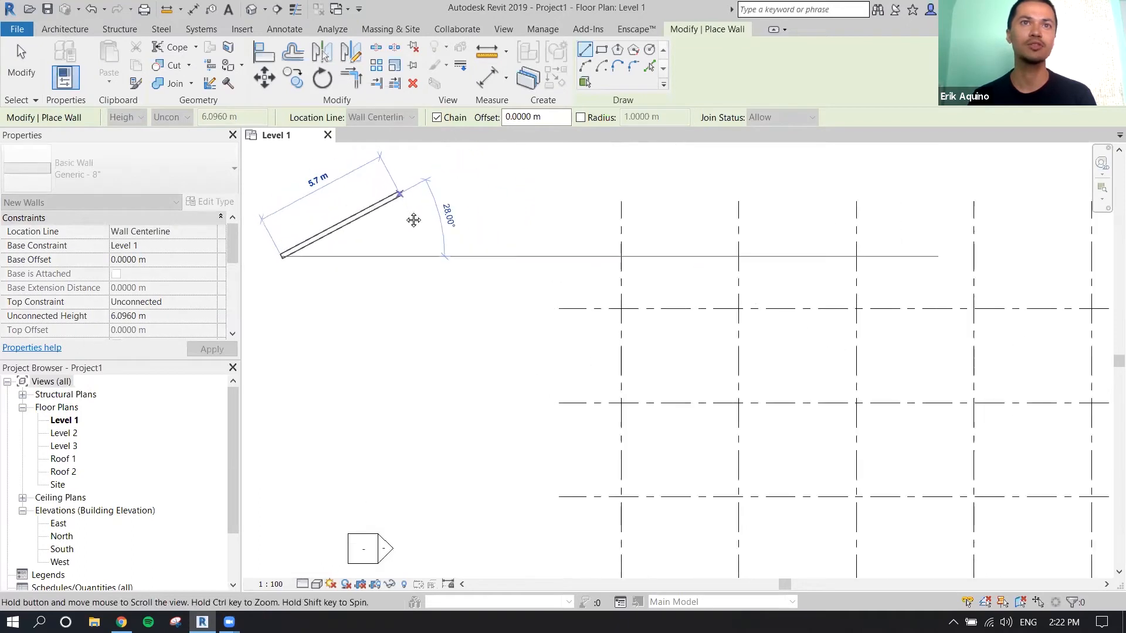
pyautogui.moveTo(413, 220); pyautogui.dragTo(452, 259, button='middle')
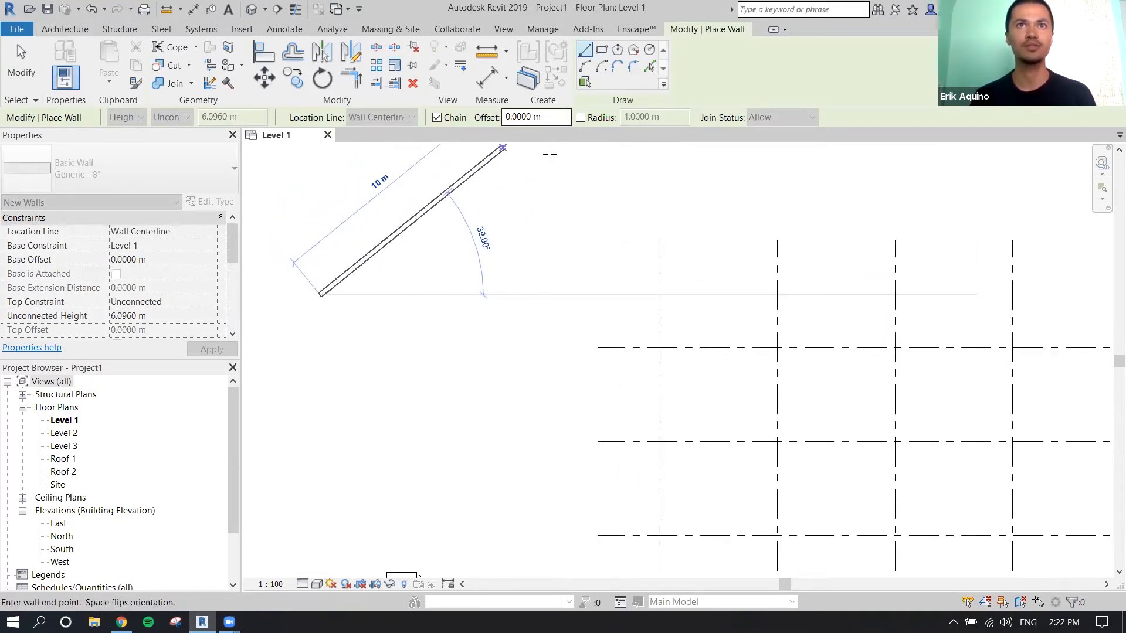
pyautogui.click(498, 199)
pyautogui.click(498, 271)
pyautogui.click(539, 272)
pyautogui.click(539, 316)
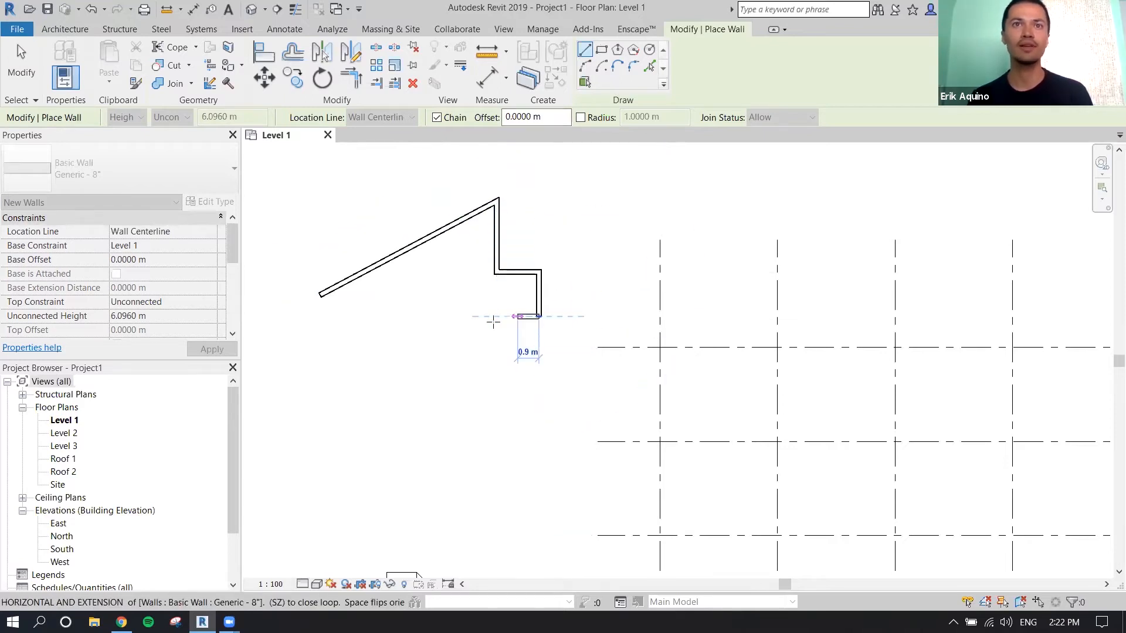
pyautogui.click(498, 316)
pyautogui.click(497, 382)
pyautogui.click(428, 382)
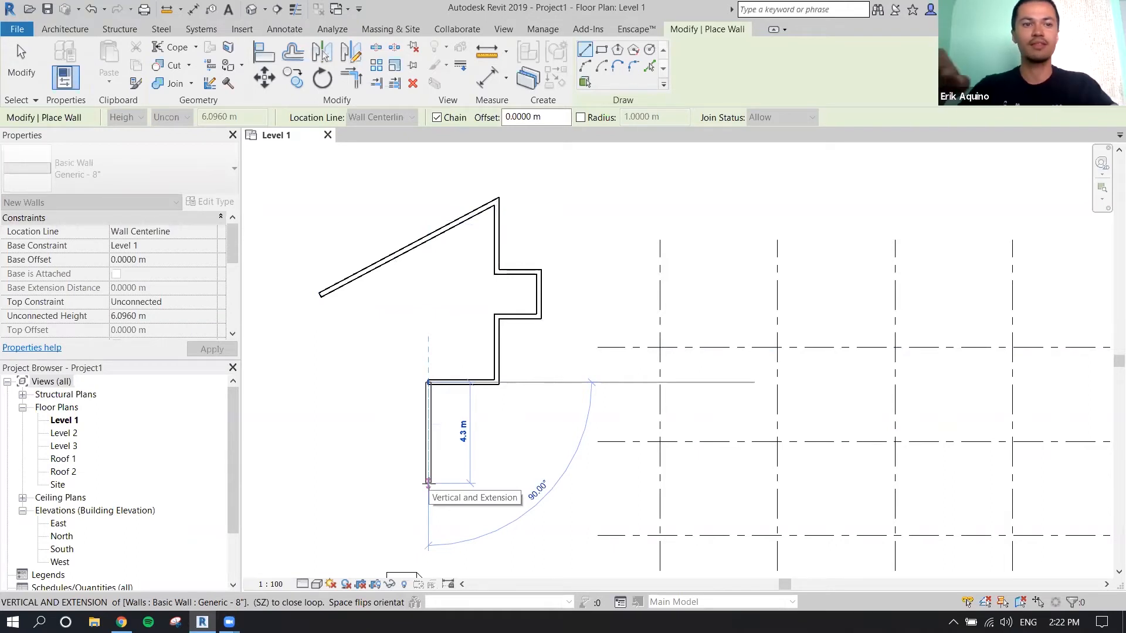
# Continue the wall chain with segments 10 m down, 4 m right and 2 m up, and end the wall command
pyautogui.write('10')
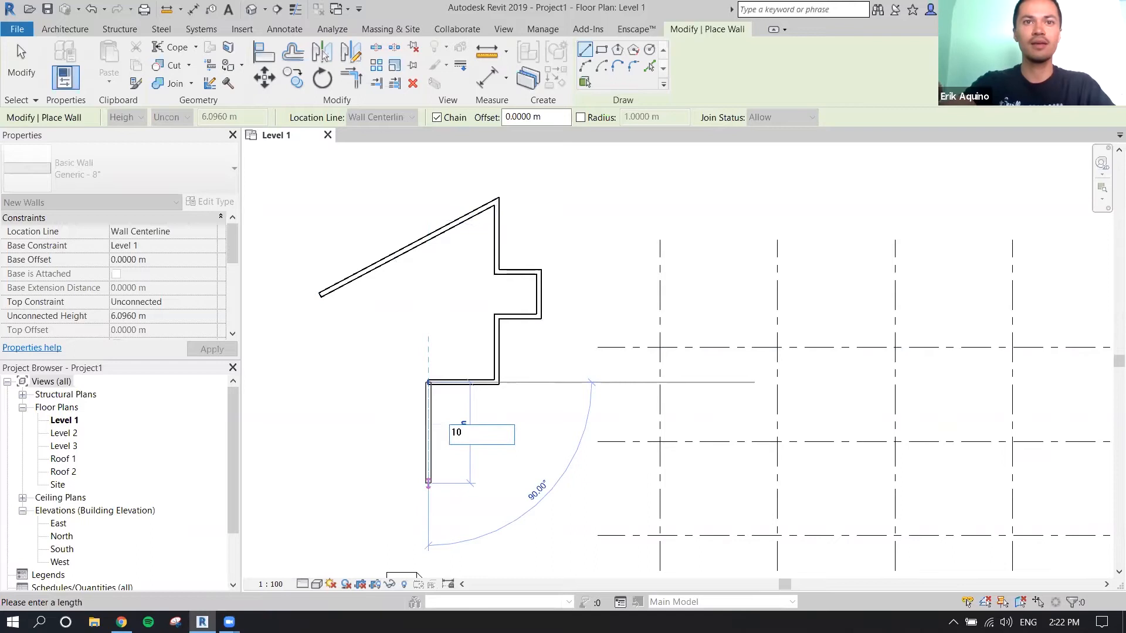
pyautogui.press('Return')
pyautogui.scroll(-2, 435, 469)
pyautogui.moveTo(487, 375); pyautogui.dragTo(477, 305, button='middle')
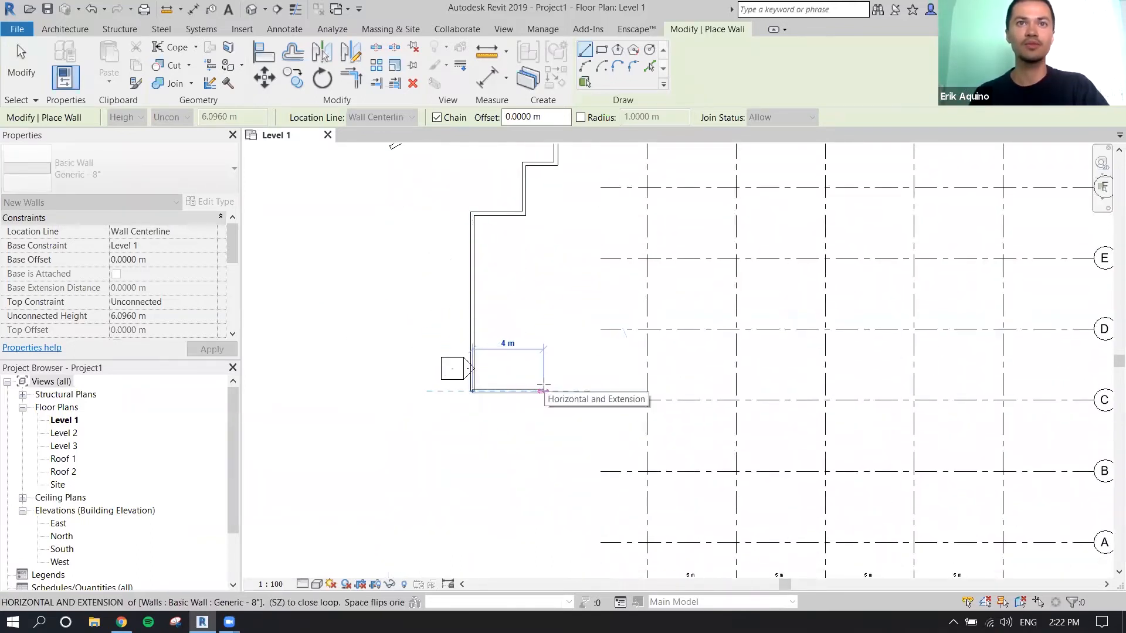
pyautogui.write('4')
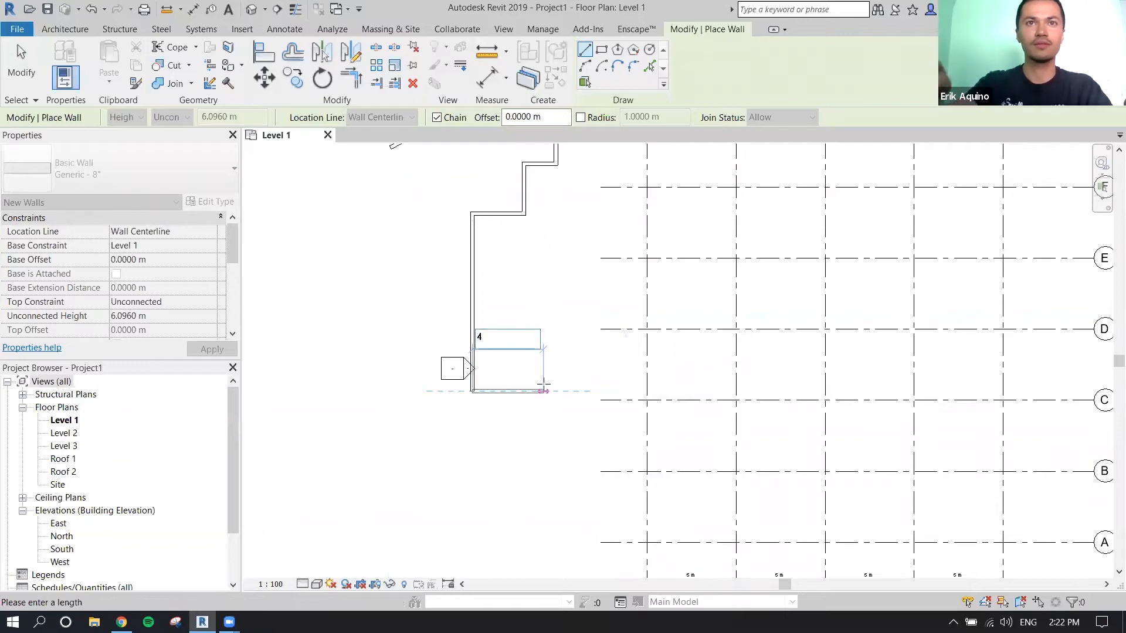
pyautogui.press('Return')
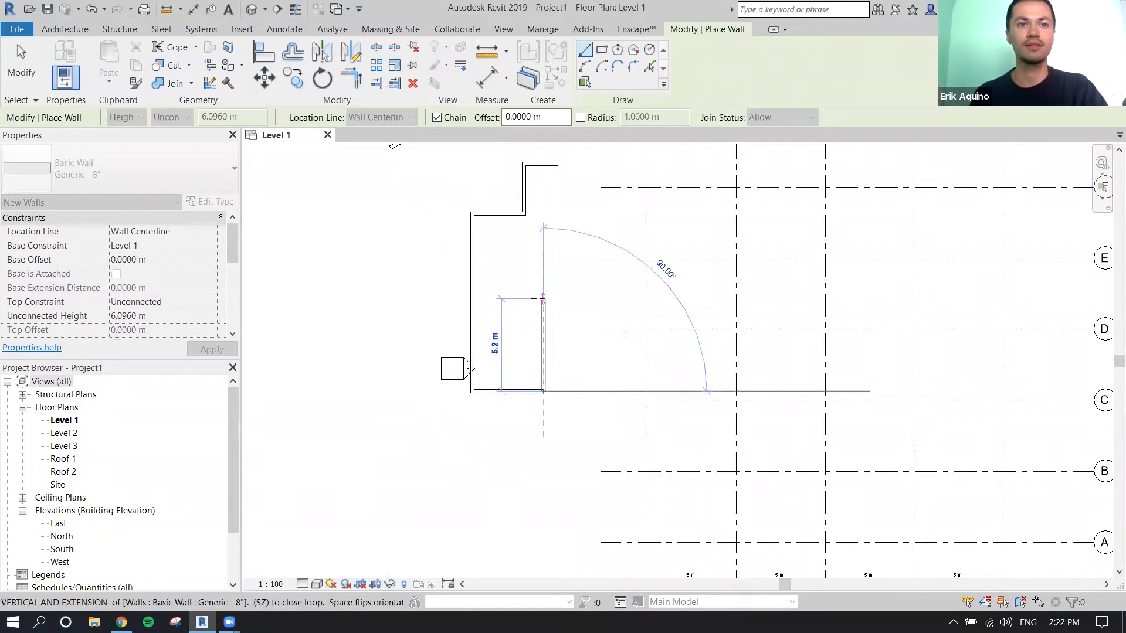
pyautogui.write('2')
pyautogui.press('Return')
pyautogui.press('Escape')
pyautogui.press('Escape')
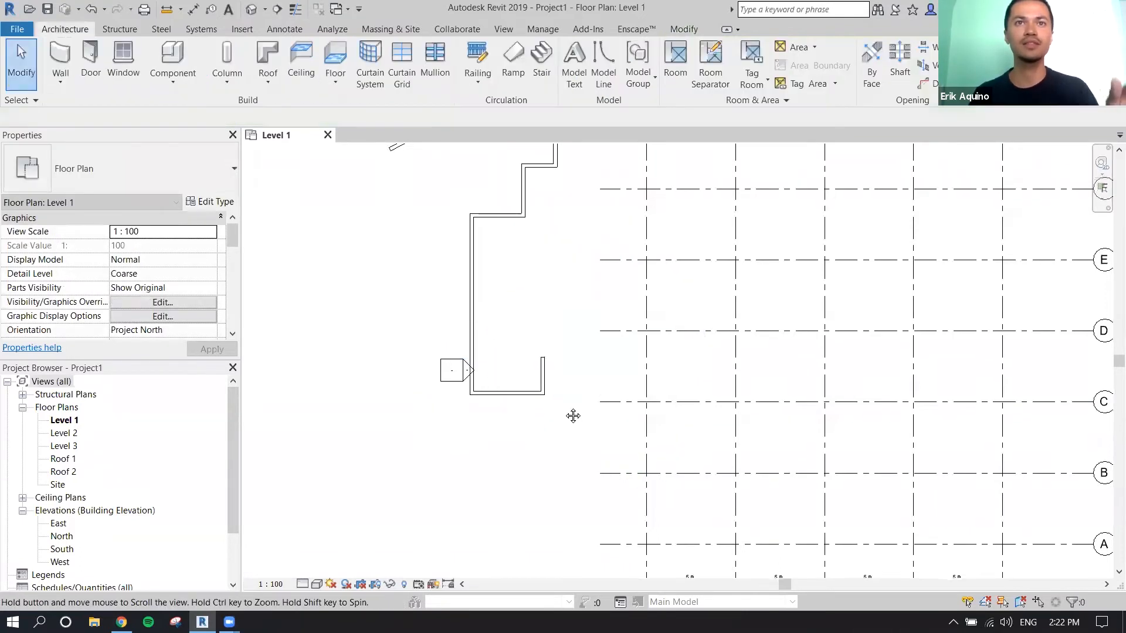
# Move the west elevation marker farther from the grid, and delete all the walls of the stepped chain
pyautogui.scroll(-2, 575, 408)
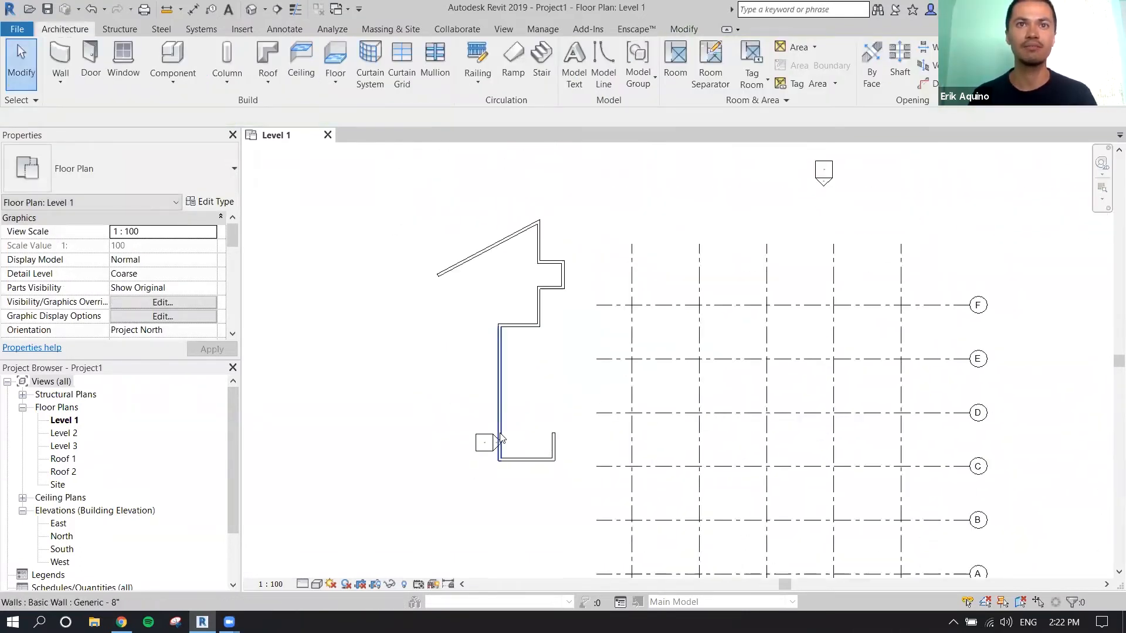
pyautogui.moveTo(462, 411)
pyautogui.mouseDown()
pyautogui.moveTo(526, 466)
pyautogui.moveTo(413, 447)
pyautogui.moveTo(402, 463)
pyautogui.mouseUp()
pyautogui.press('Escape')
pyautogui.moveTo(432, 202); pyautogui.dragTo(599, 499)
pyautogui.press('Delete')
# Draw a single horizontal Generic - 8" wall about 5.5 m long, west of the column grid and slightly above grid F
pyautogui.press('w')
pyautogui.press('a')
pyautogui.press('Escape')
pyautogui.press('w')
pyautogui.press('a')
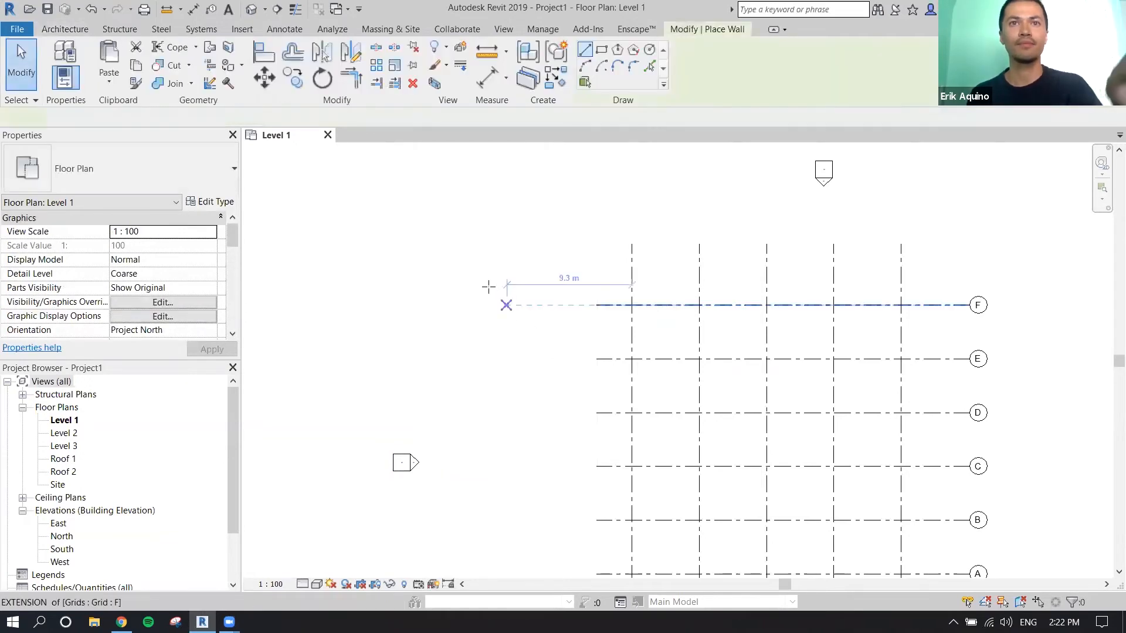
pyautogui.click(475, 280)
pyautogui.click(549, 281)
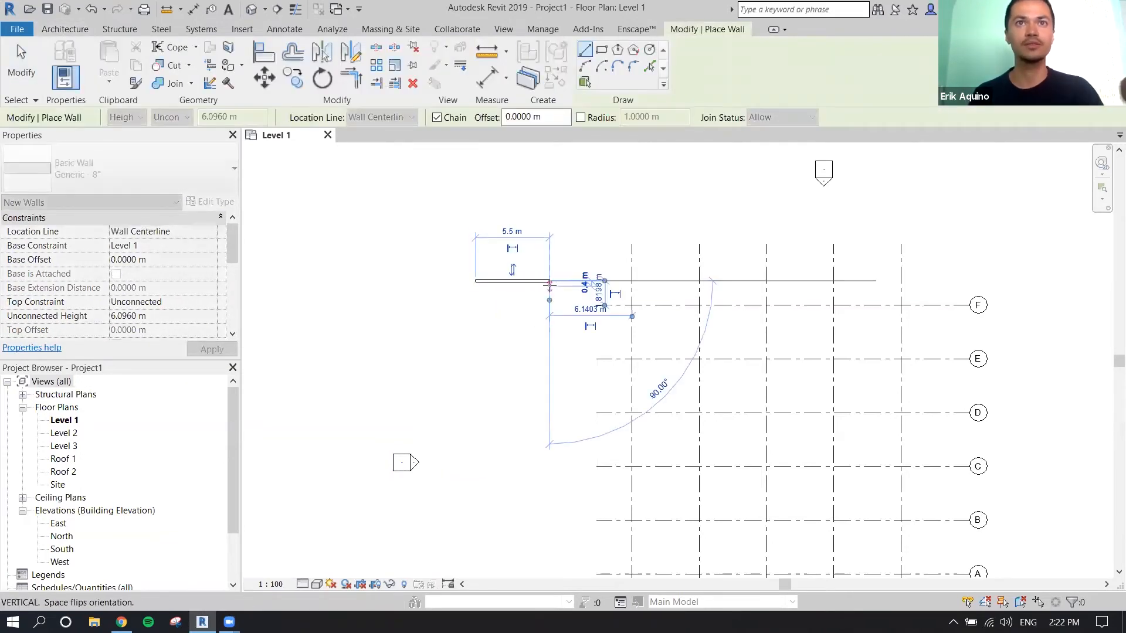
pyautogui.press('Escape')
pyautogui.press('Escape')
# Stretch the horizontal wall's west end outward to a total length of about 7.2 m
pyautogui.click(532, 281)
pyautogui.scroll(5, 532, 280)
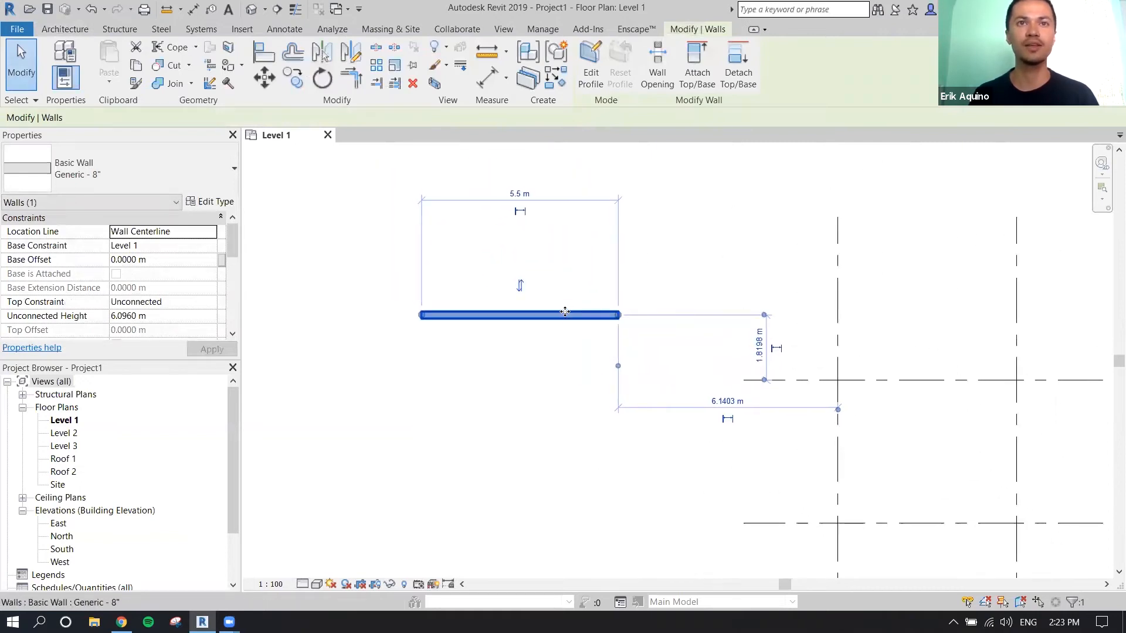
pyautogui.moveTo(424, 319); pyautogui.dragTo(360, 315)
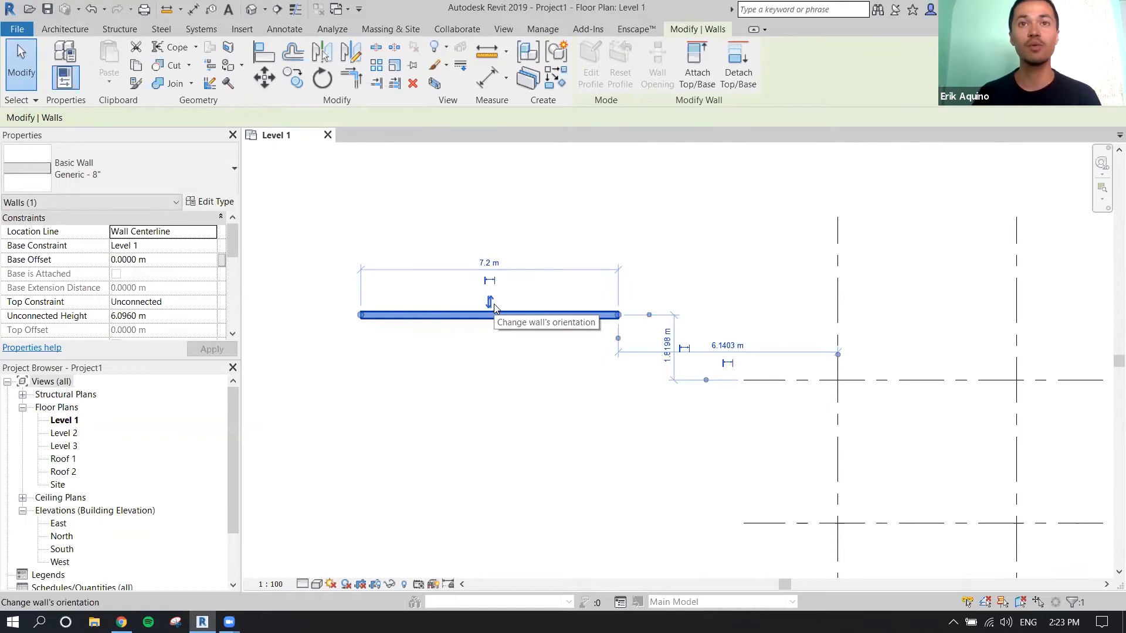
# Deselect the wall and set the Level 1 view's detail level to Fine
pyautogui.scroll(1, 475, 316)
pyautogui.scroll(3, 474, 316)
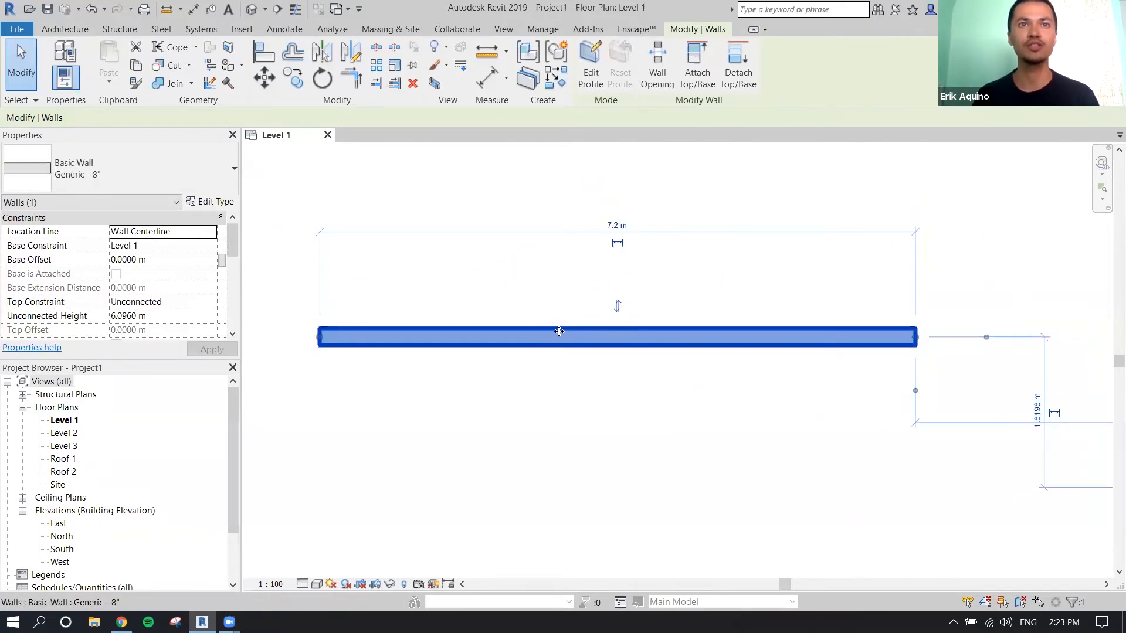
pyautogui.click(555, 382)
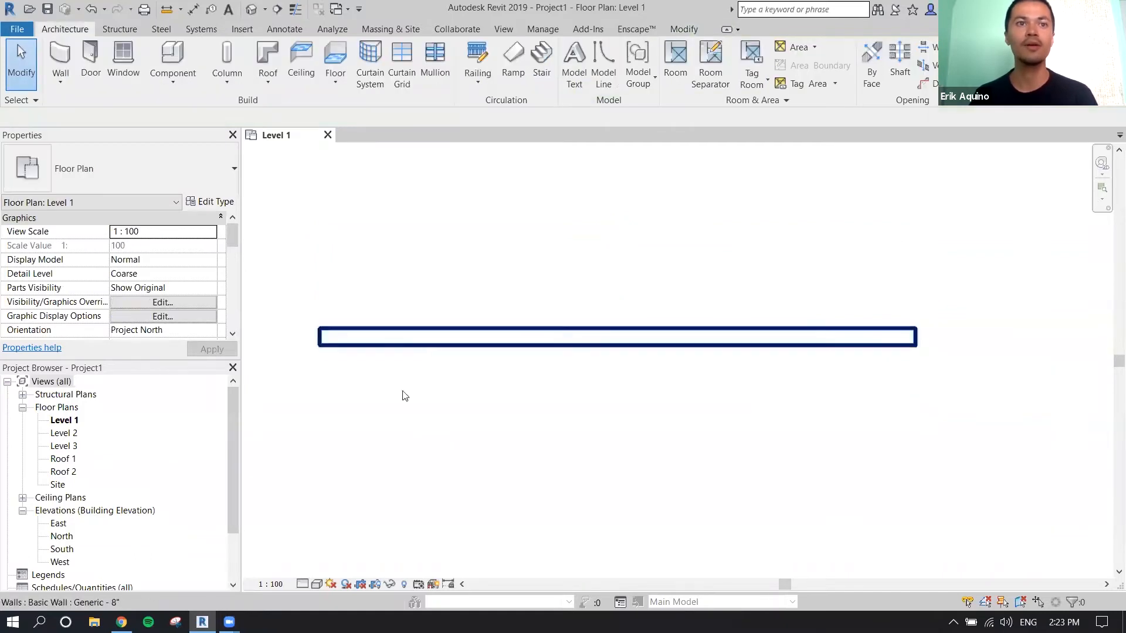
pyautogui.click(303, 585)
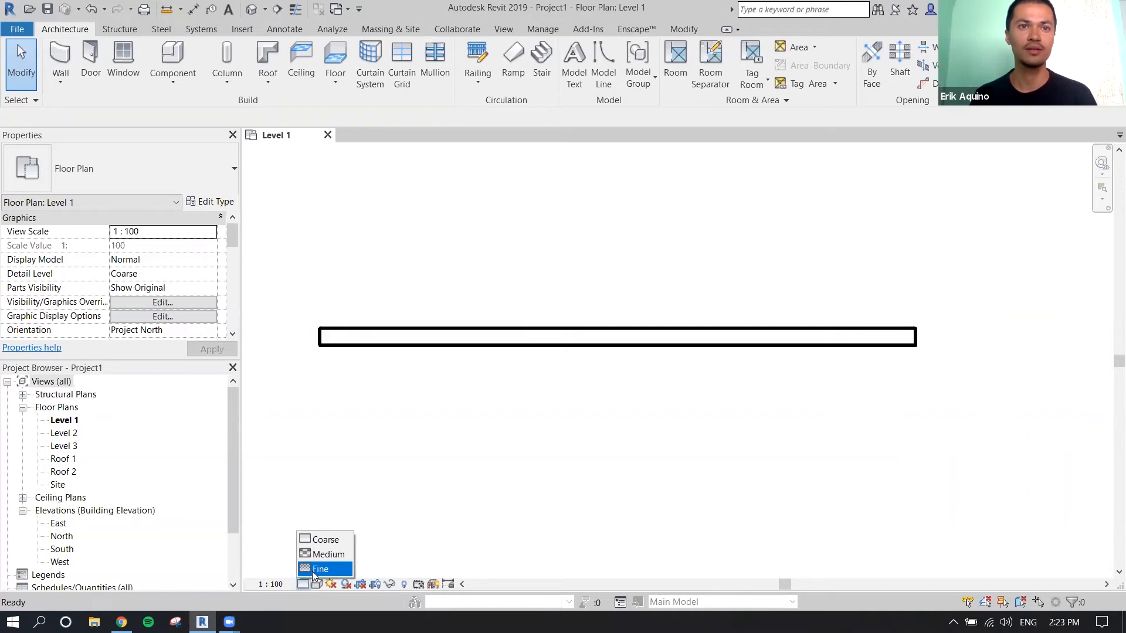
pyautogui.click(319, 569)
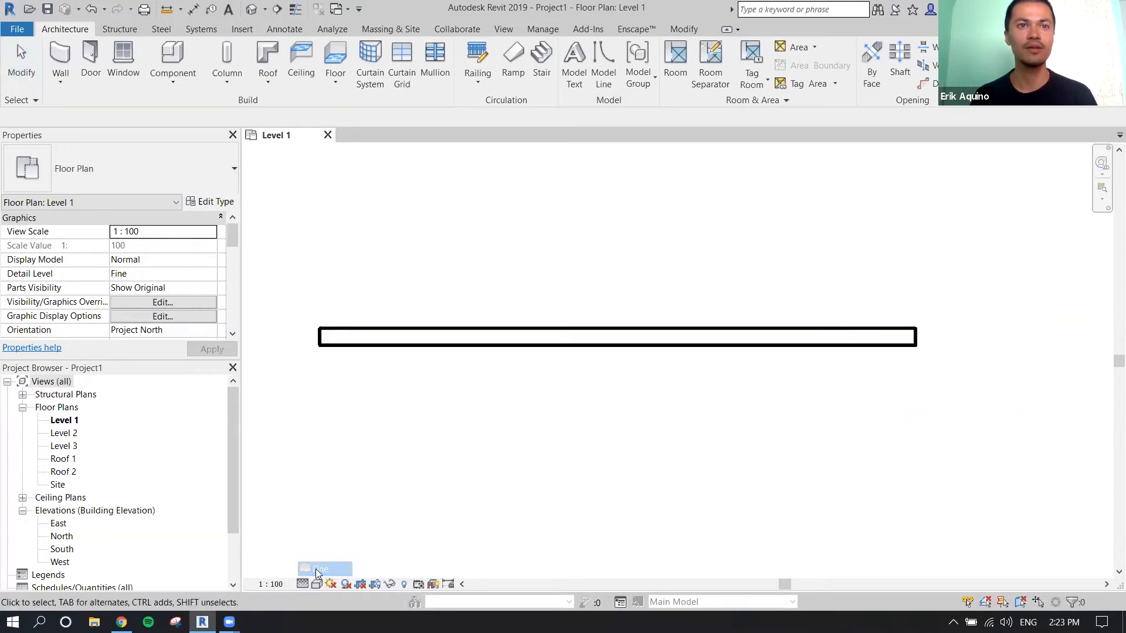
# Change the horizontal wall's type to Exterior - Brick and CMU on MTL. Stud
pyautogui.click(343, 332)
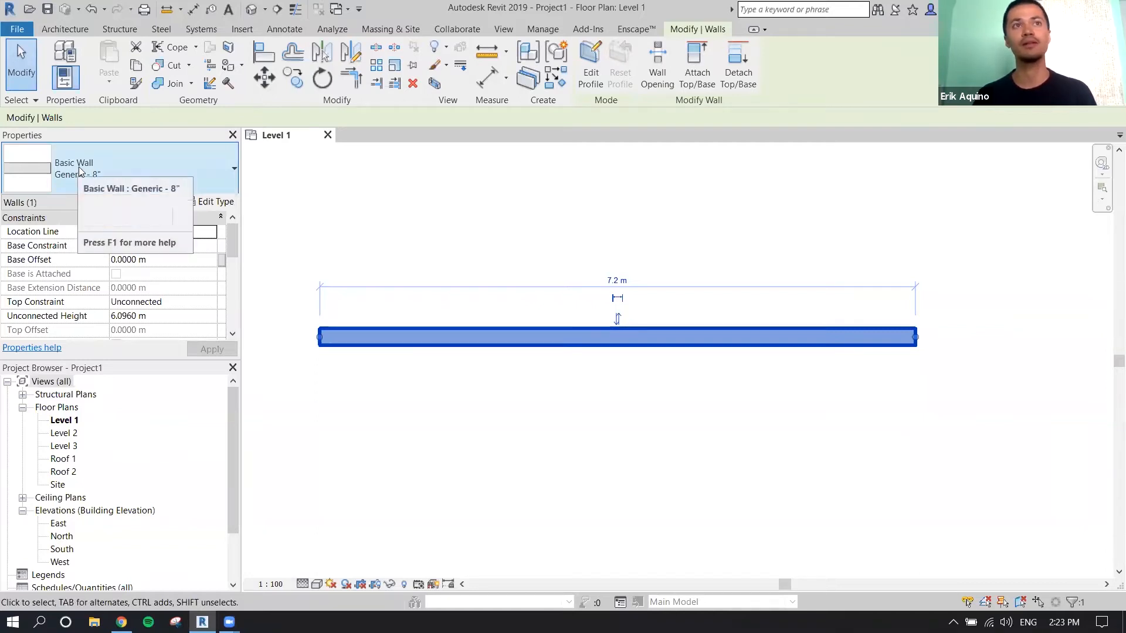
pyautogui.click(110, 167)
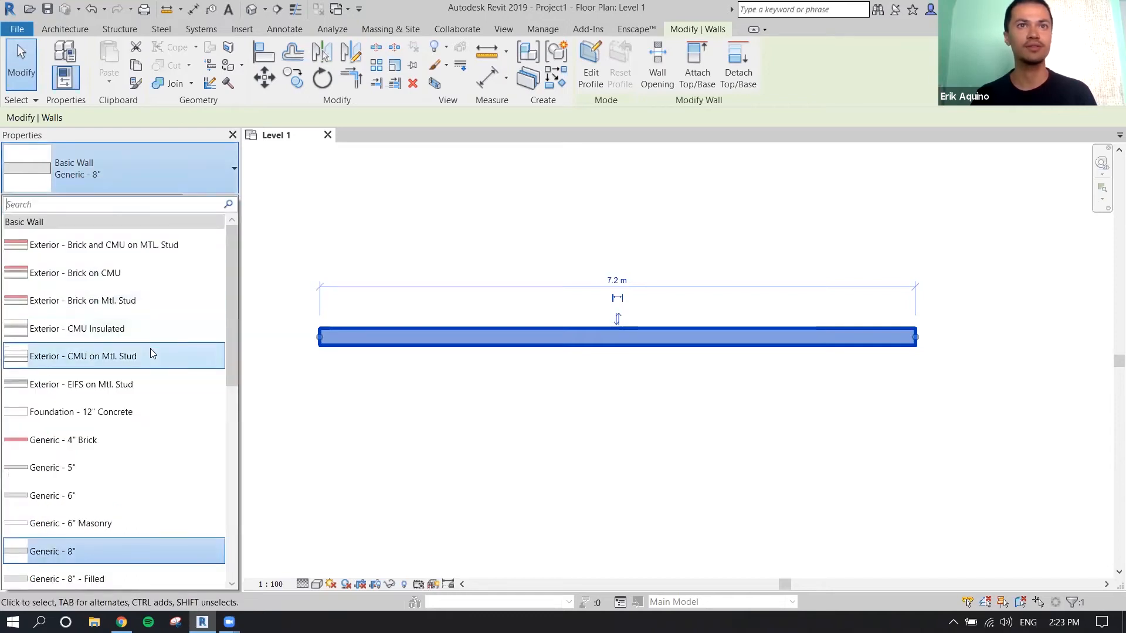
pyautogui.click(163, 252)
pyautogui.click(465, 405)
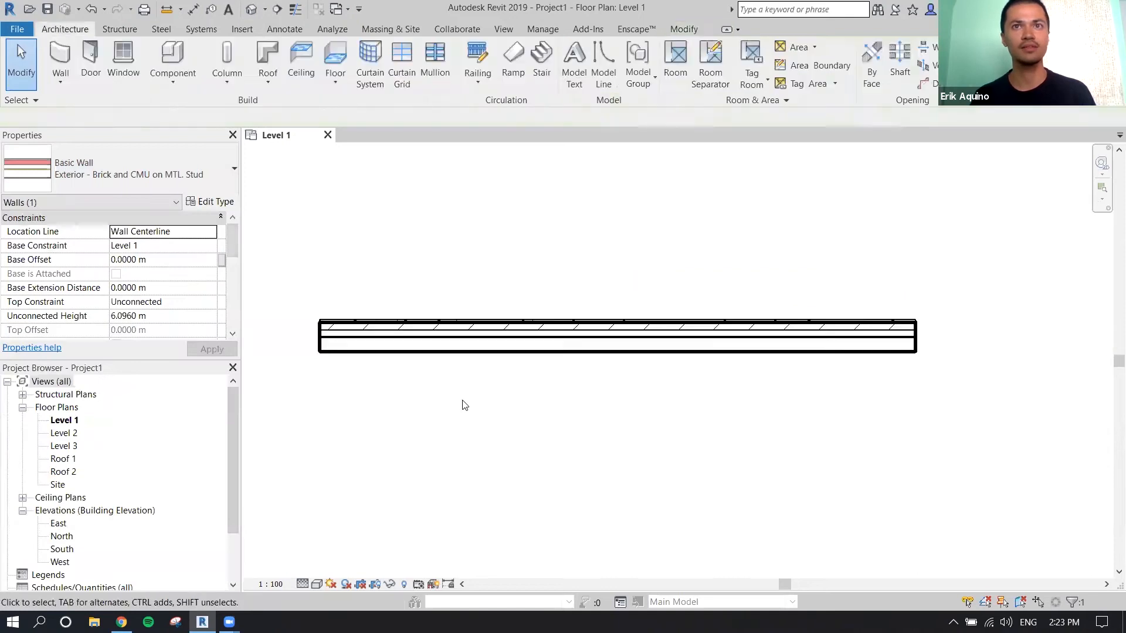
pyautogui.click(596, 348)
pyautogui.click(612, 379)
pyautogui.scroll(3, 616, 326)
pyautogui.scroll(-1, 578, 322)
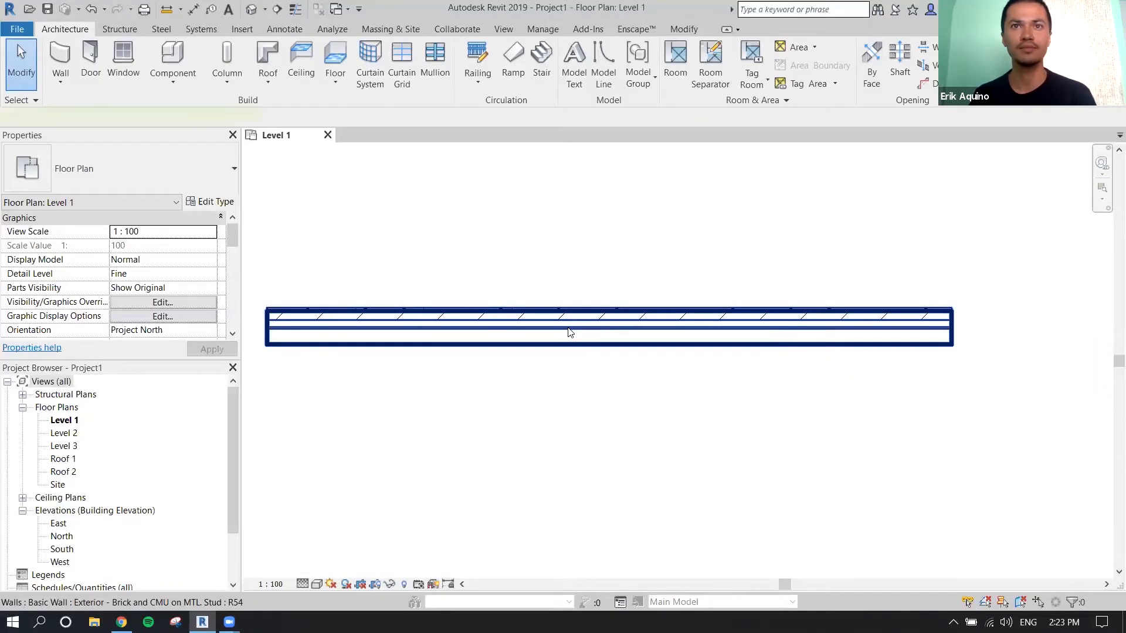
# Flip the wall's orientation back and forth, leaving its brick side facing south, and deselect it
pyautogui.click(568, 328)
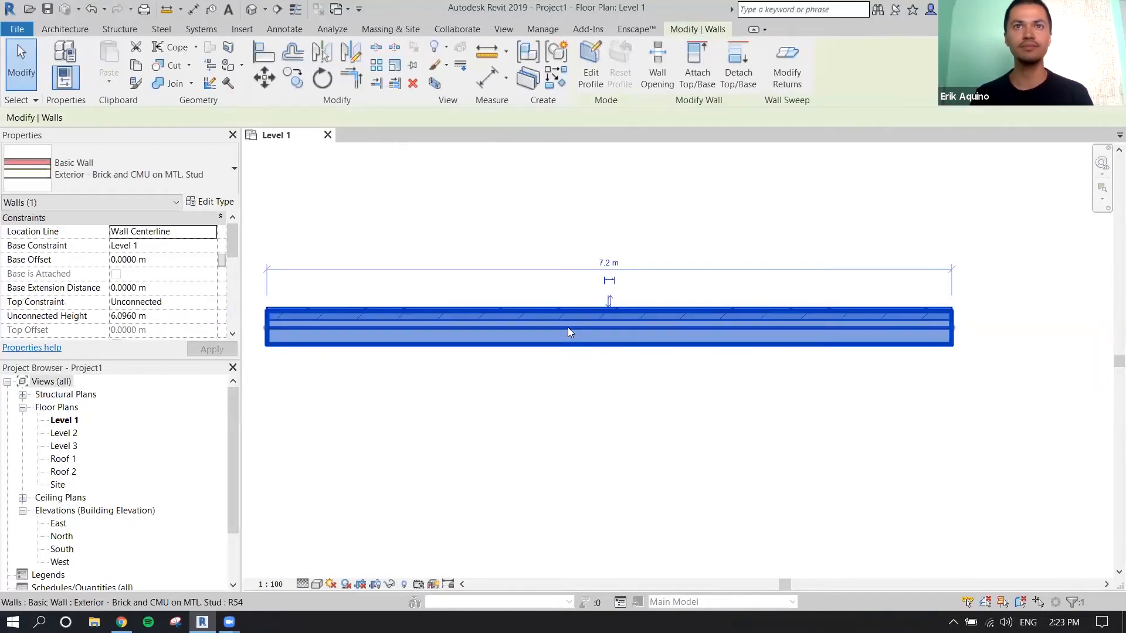
pyautogui.click(609, 301)
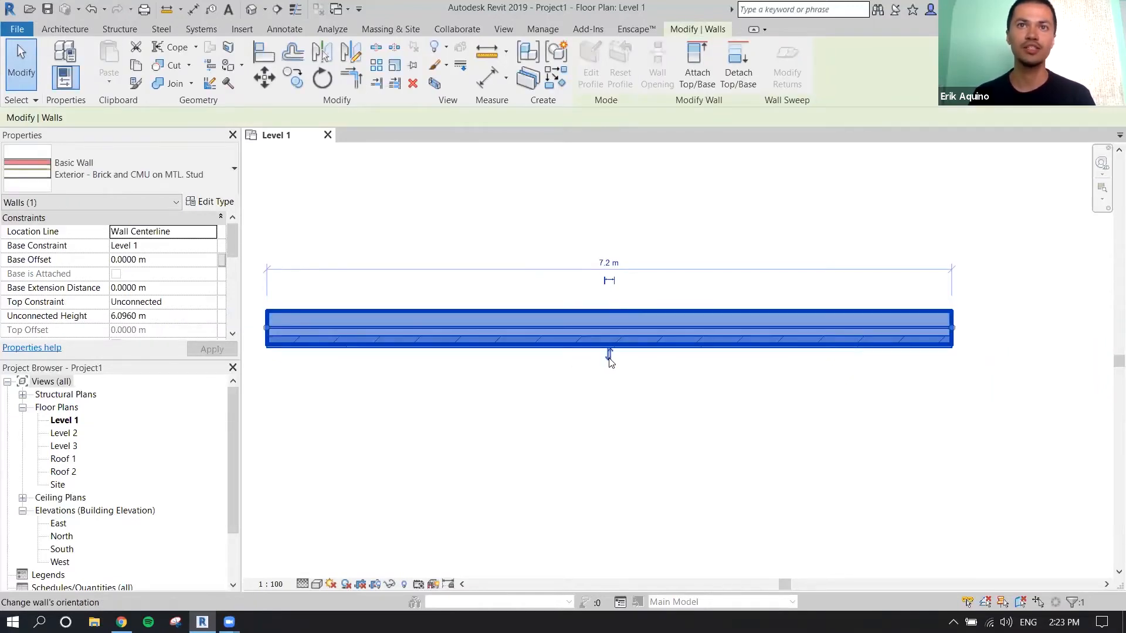
pyautogui.click(609, 354)
pyautogui.click(611, 303)
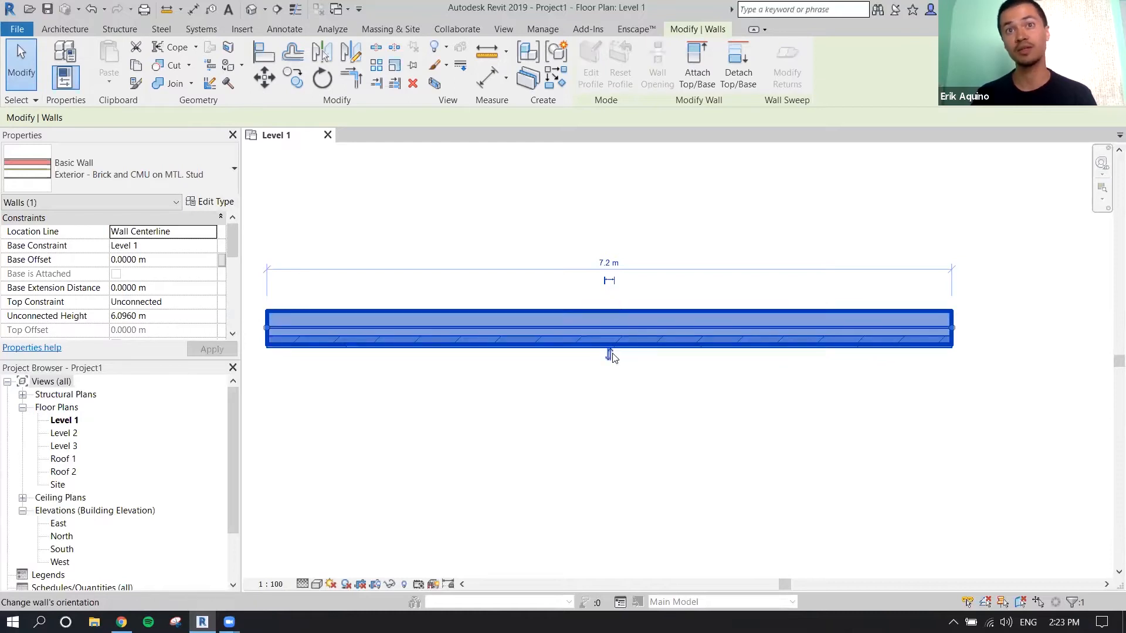
pyautogui.click(609, 354)
pyautogui.click(609, 303)
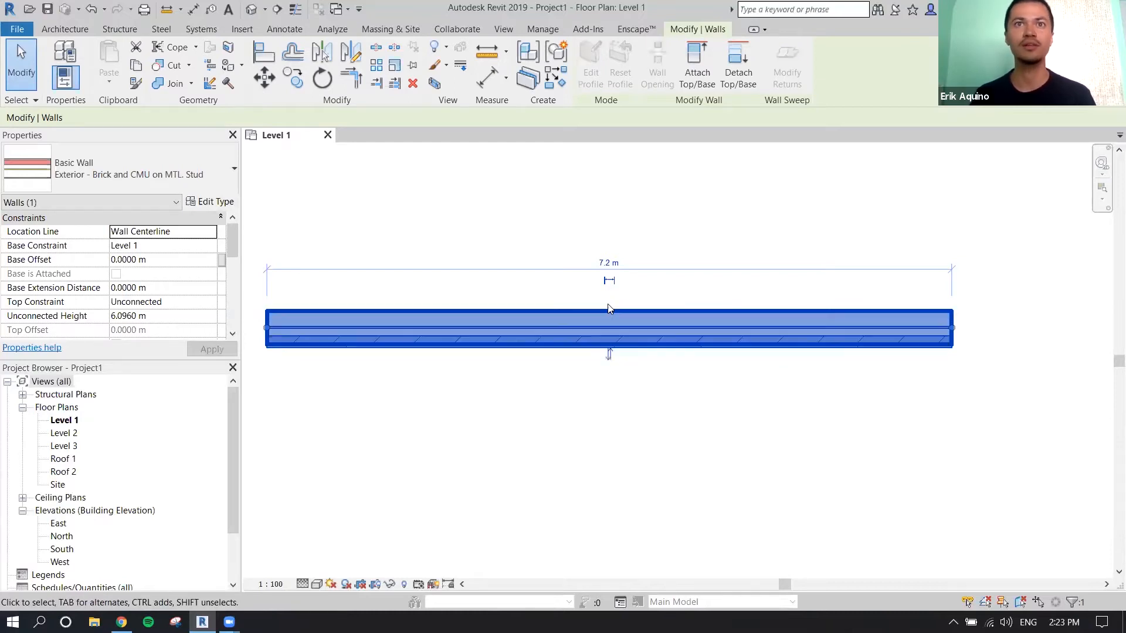
pyautogui.click(646, 209)
pyautogui.scroll(-2, 663, 220)
pyautogui.moveTo(663, 220); pyautogui.dragTo(603, 304, button='middle')
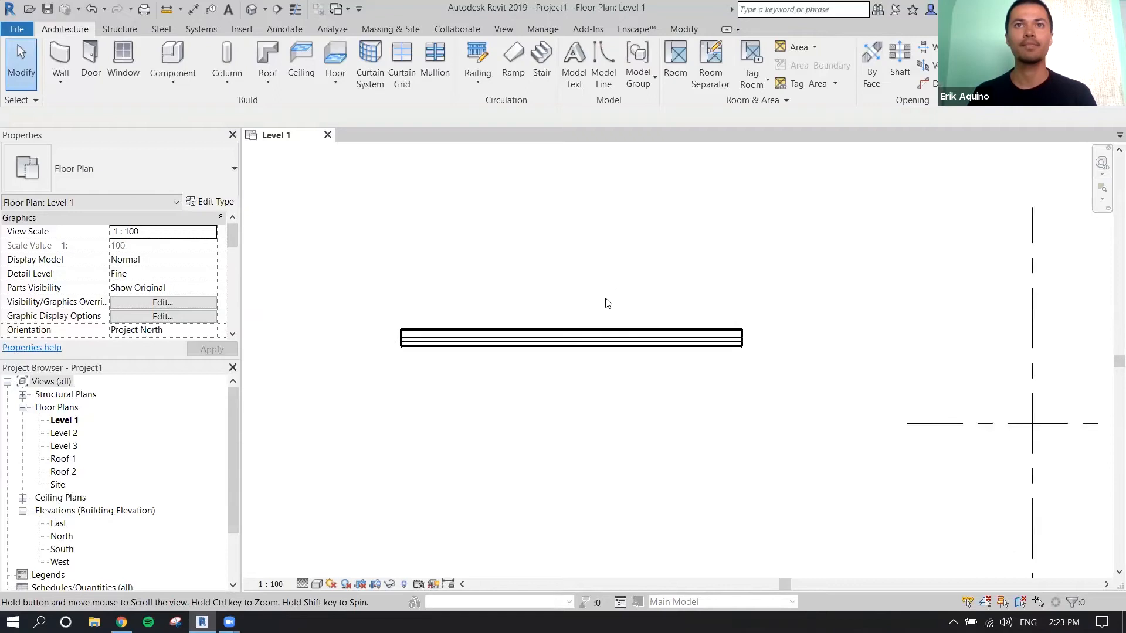
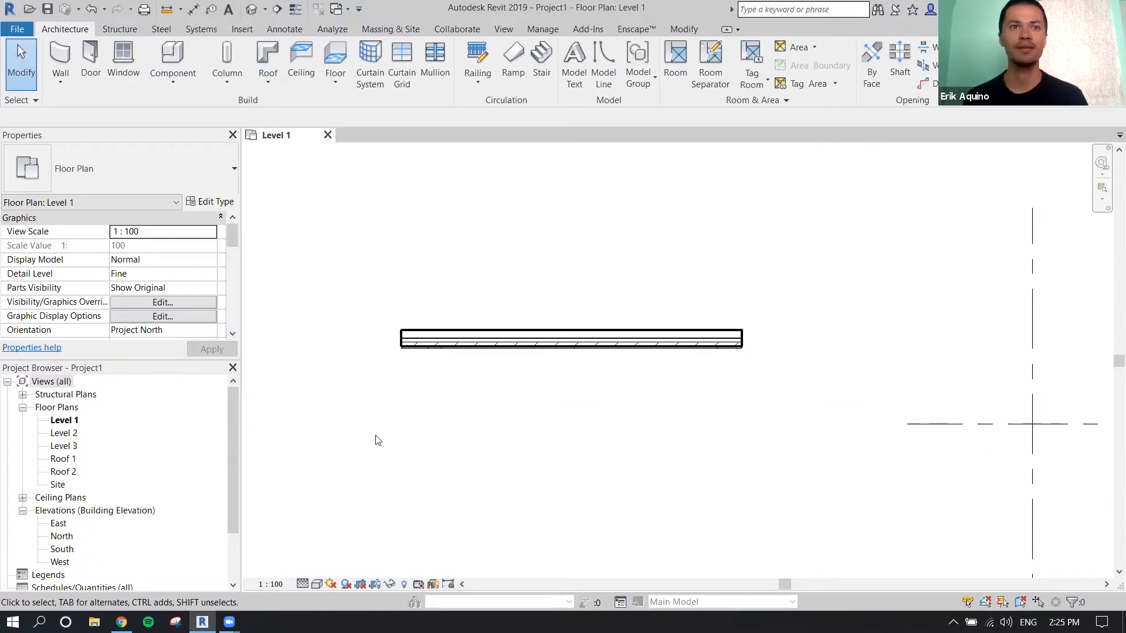
# Set the Level 1 view's detail level to Coarse
pyautogui.click(303, 584)
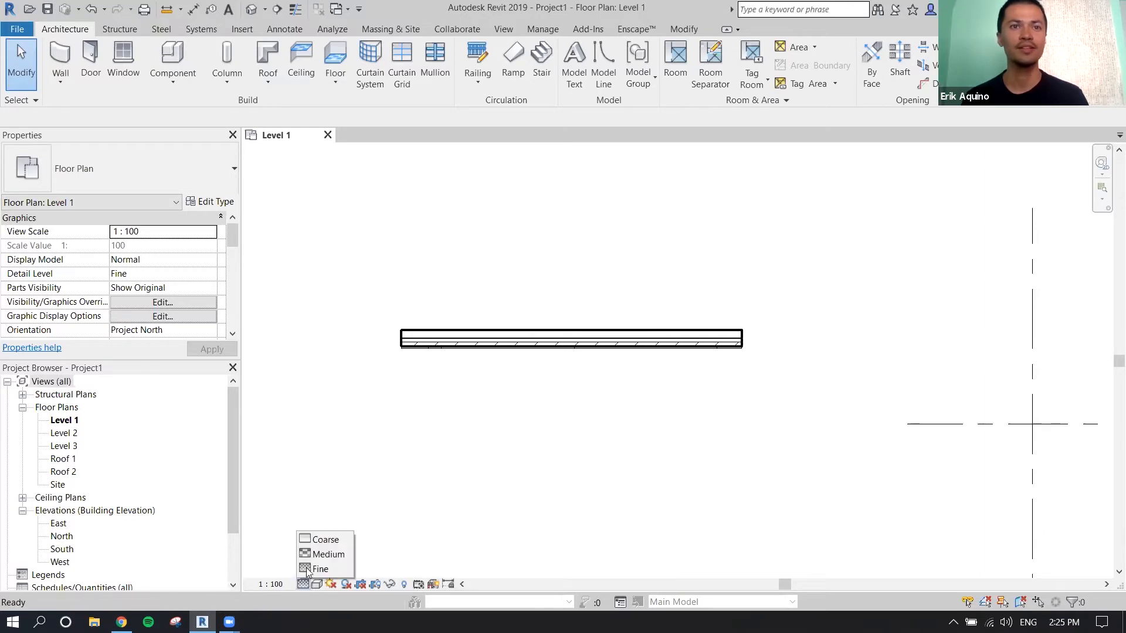
pyautogui.click(323, 538)
pyautogui.scroll(-2, 442, 432)
pyautogui.moveTo(497, 437); pyautogui.dragTo(470, 465, button='middle')
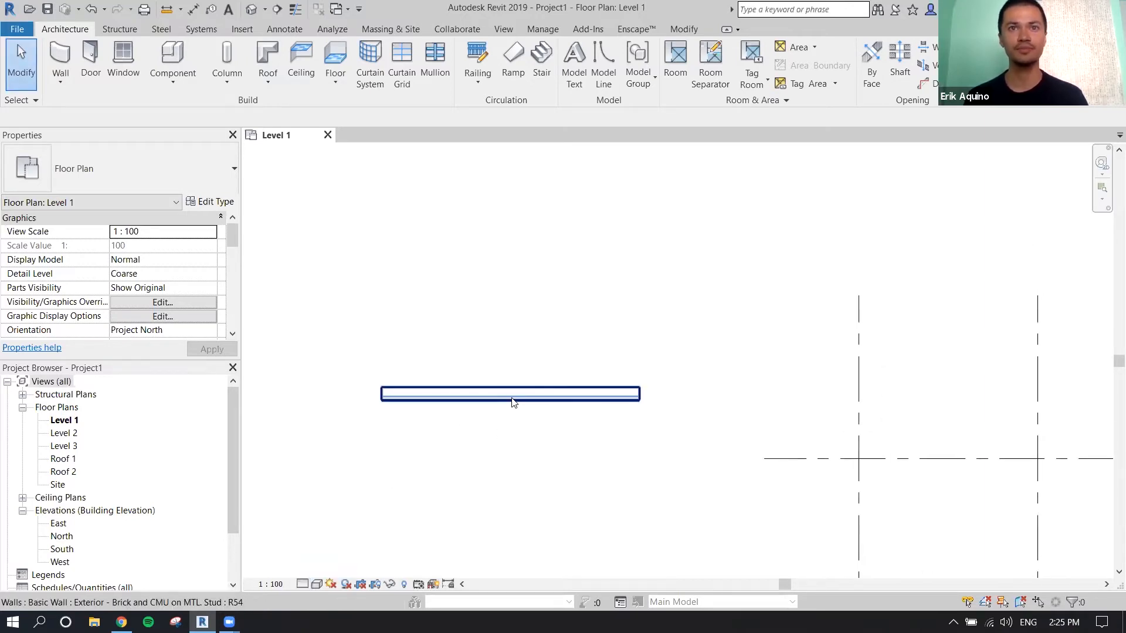
# Review the wall's location line, base constraint and top constraint properties, and open the default 3D view
pyautogui.click(512, 396)
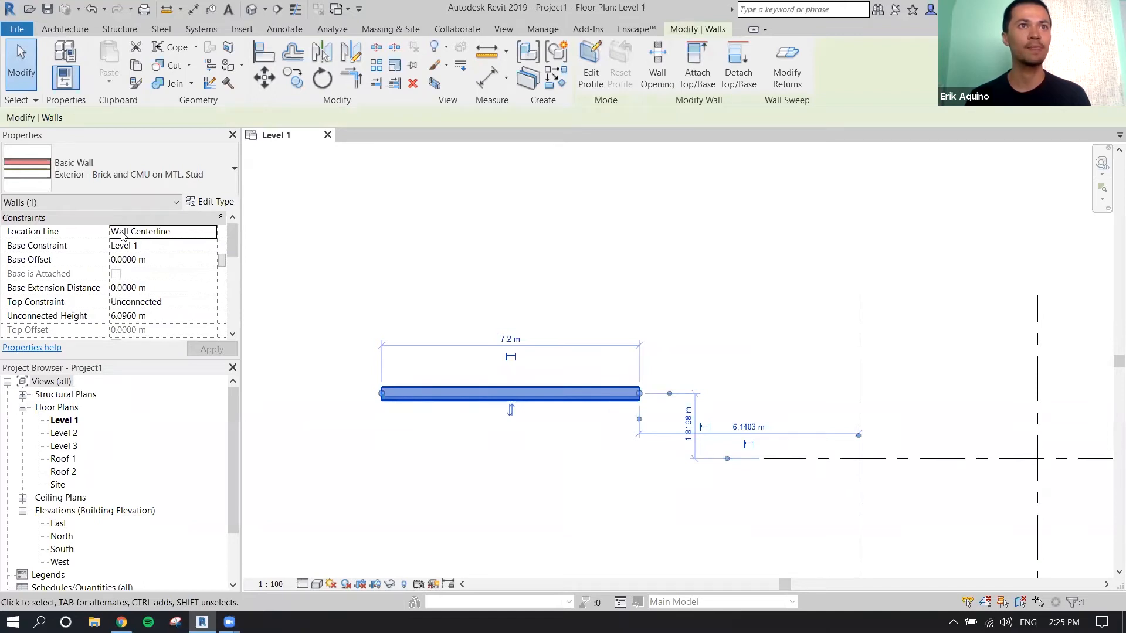
pyautogui.click(402, 439)
pyautogui.click(410, 393)
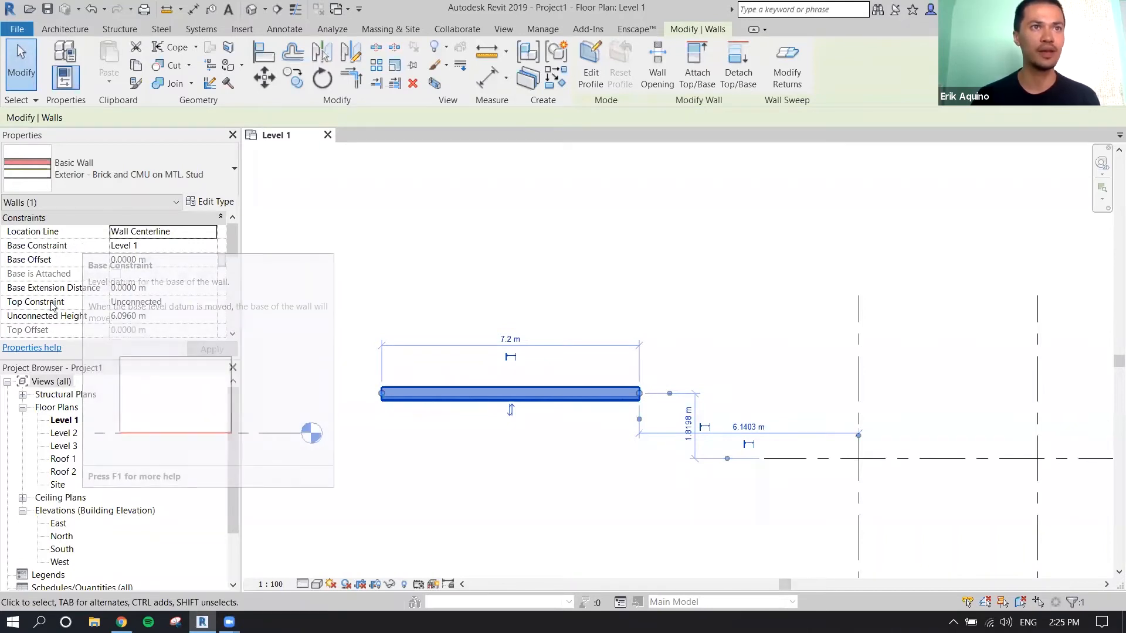
pyautogui.click(253, 16)
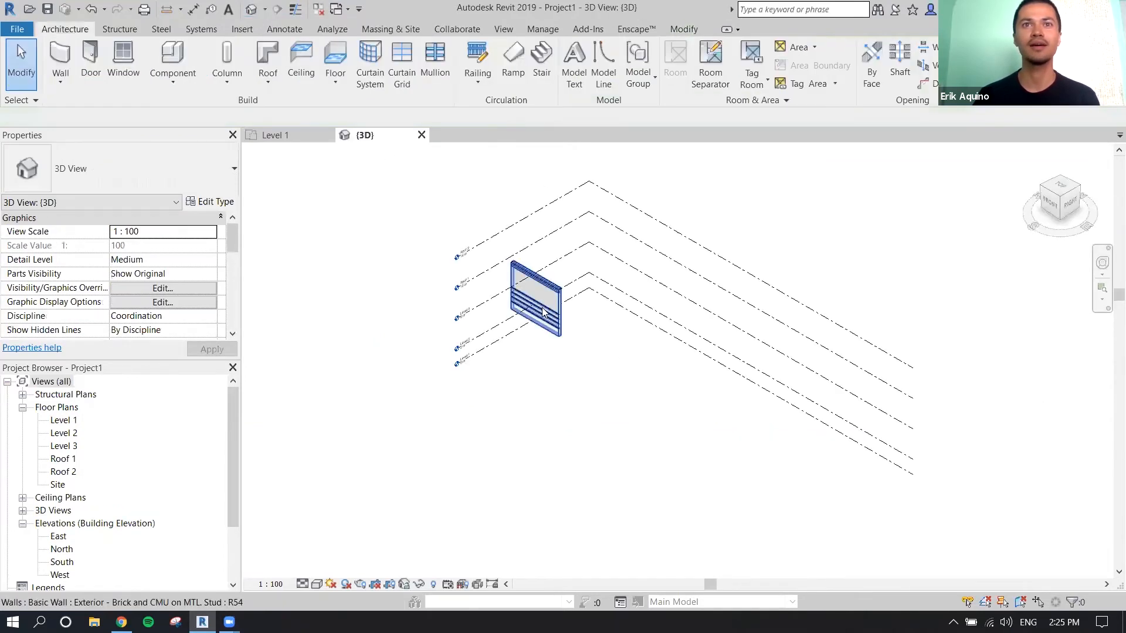
pyautogui.scroll(2, 558, 386)
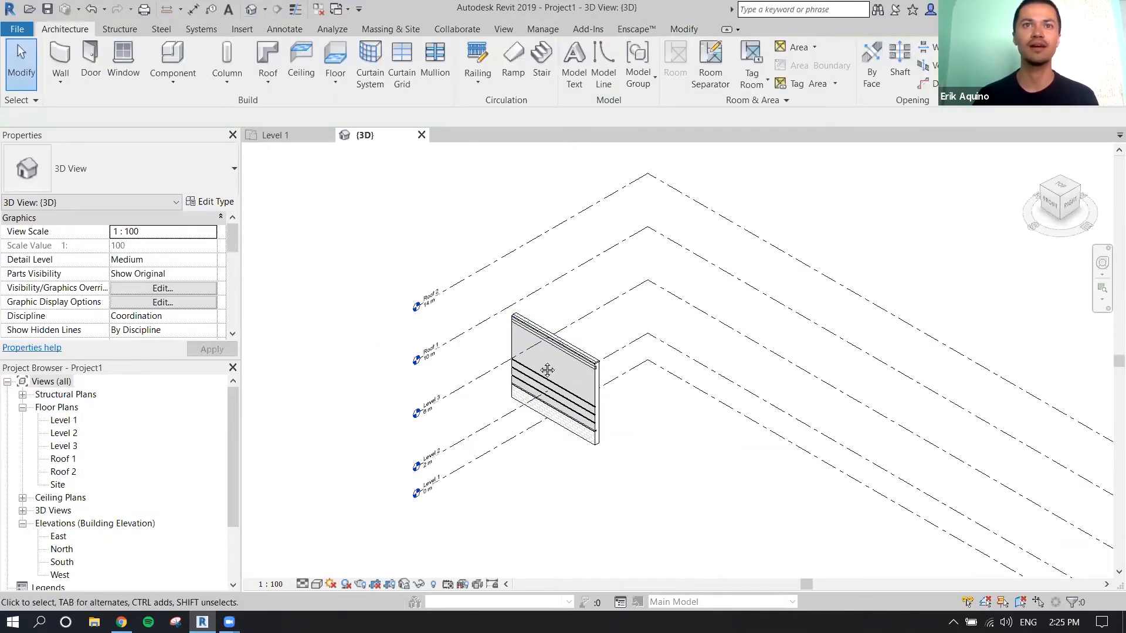
pyautogui.scroll(-3, 547, 370)
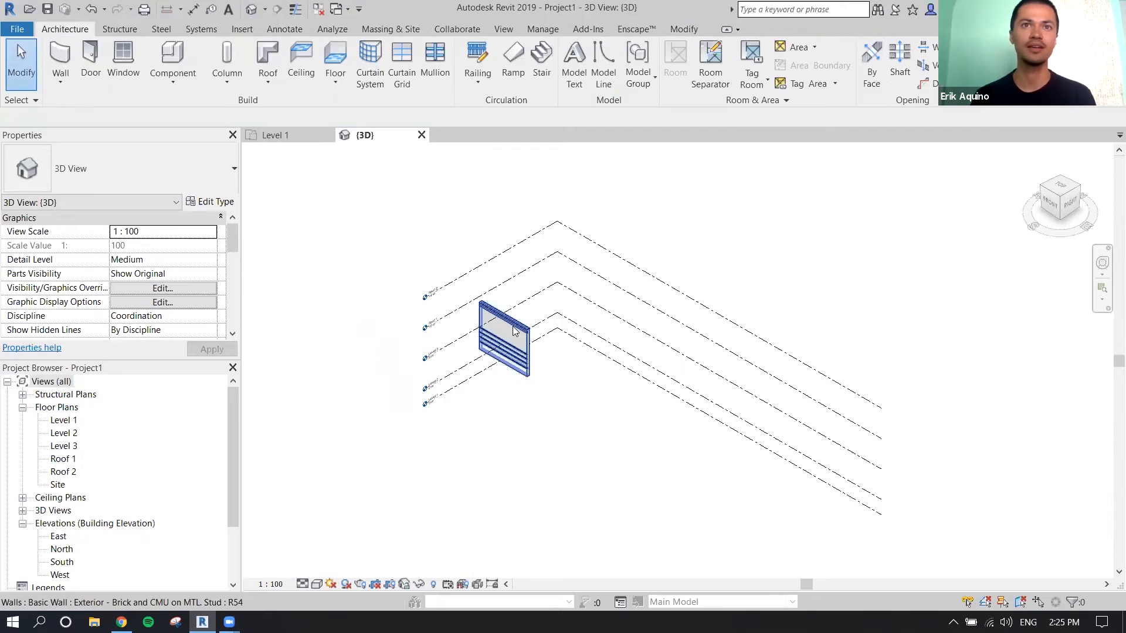
# Change the wall's type to Generic - 8" in the 3D view
pyautogui.click(514, 328)
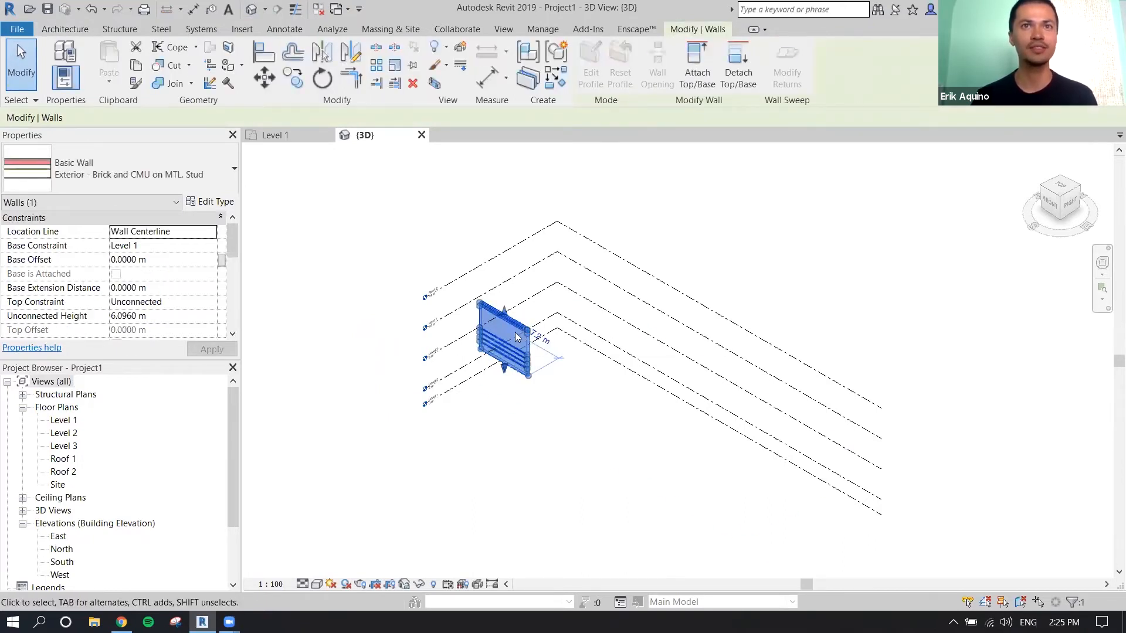
pyautogui.scroll(2, 511, 328)
pyautogui.scroll(1, 512, 328)
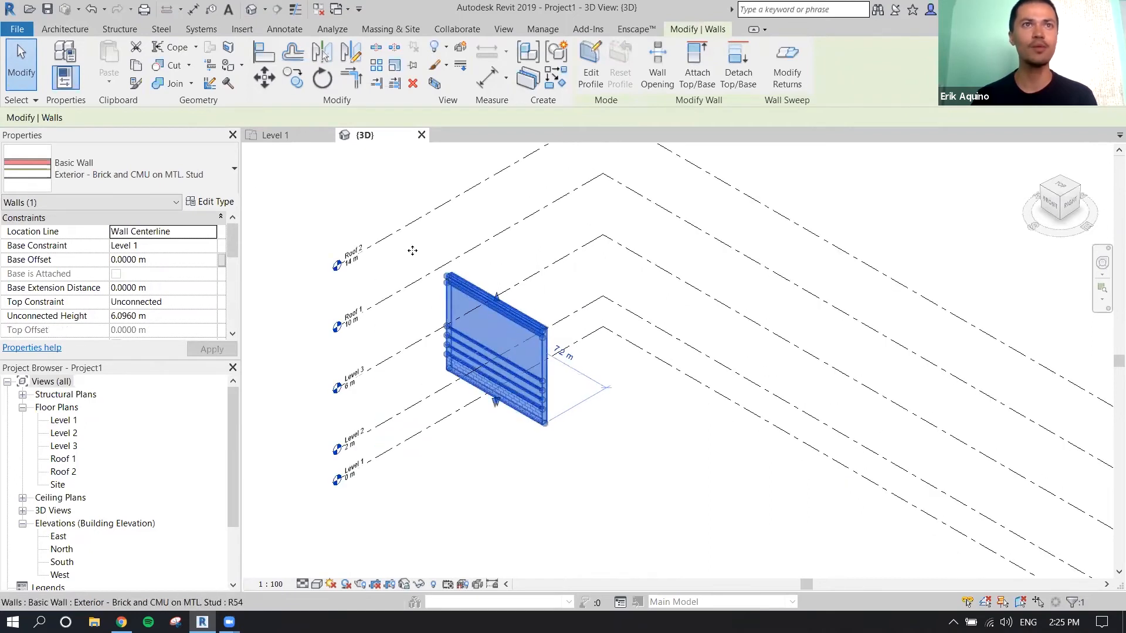
pyautogui.click(206, 174)
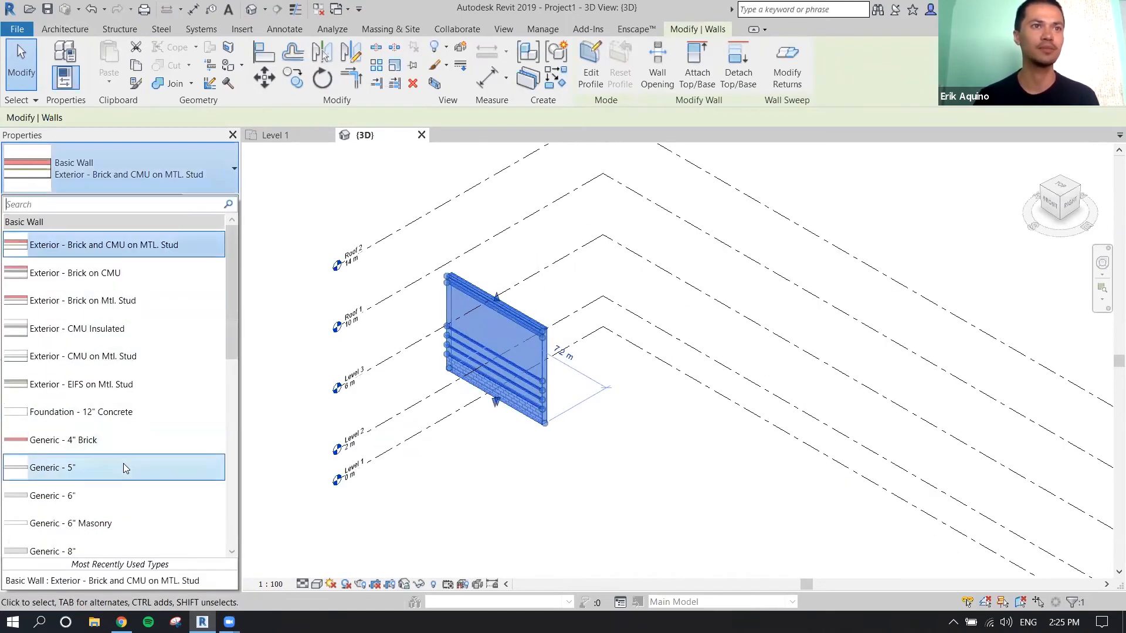
pyautogui.click(129, 549)
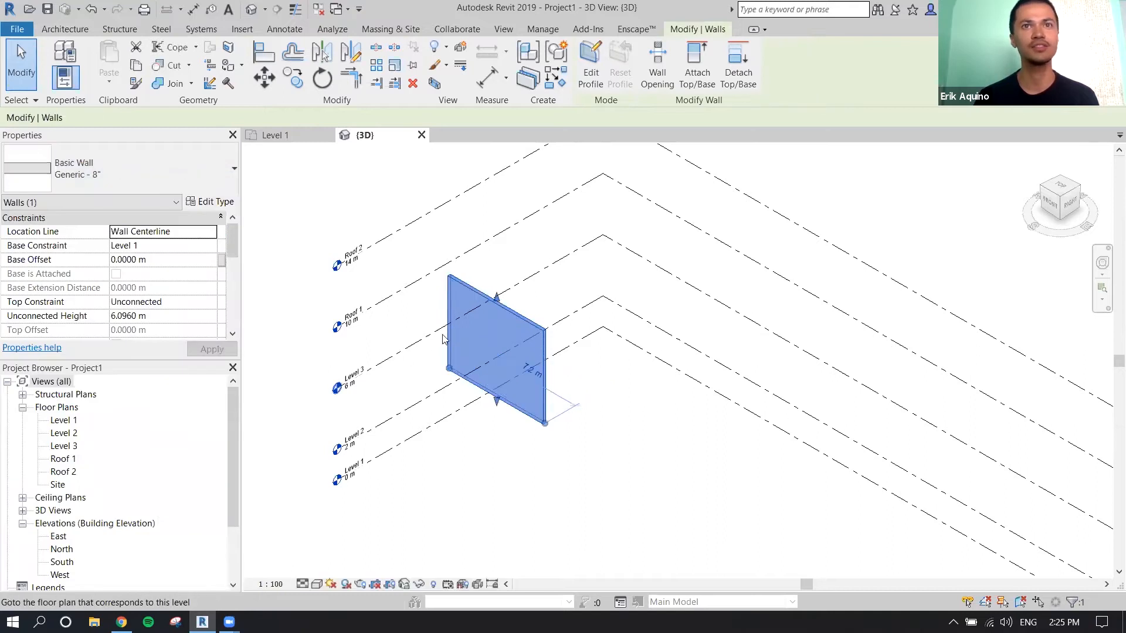
# Set the wall's top constraint to Up to level: Roof 1 and deselect the wall
pyautogui.moveTo(538, 318); pyautogui.dragTo(525, 293, button='middle')
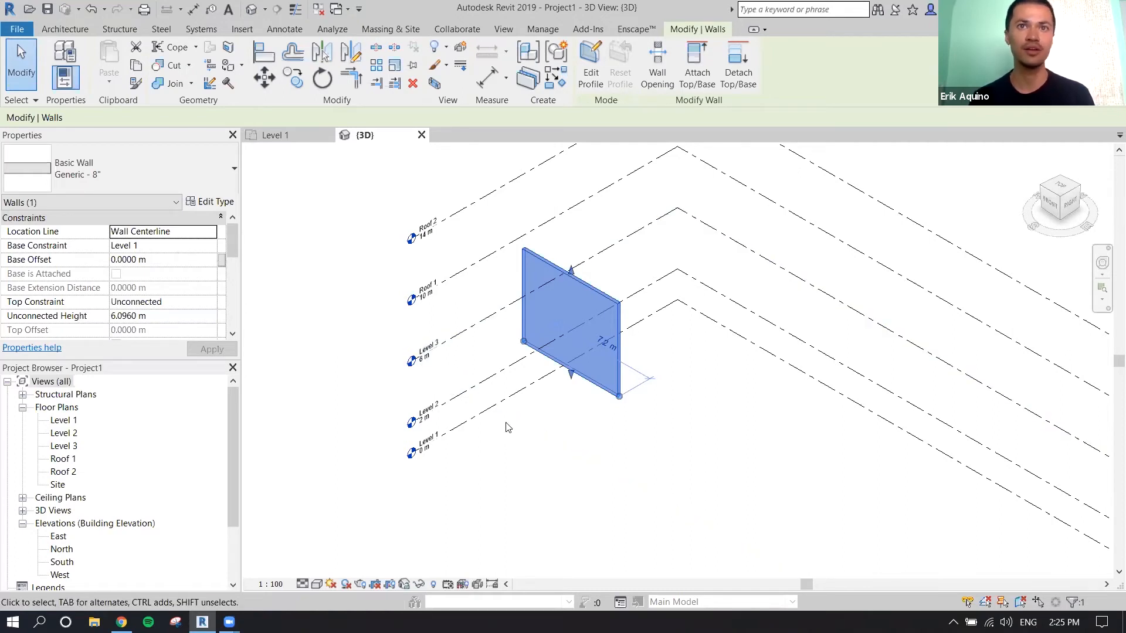
pyautogui.keyDown('shift'); pyautogui.moveTo(522, 400); pyautogui.dragTo(442, 372, button='middle'); pyautogui.keyUp('shift')
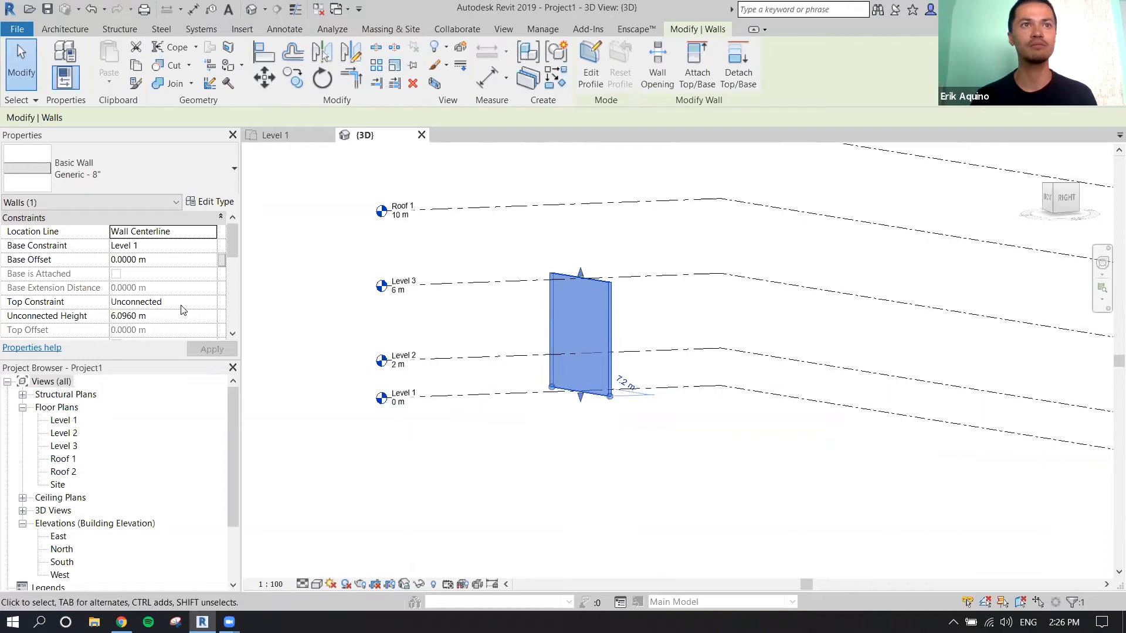
pyautogui.click(213, 308)
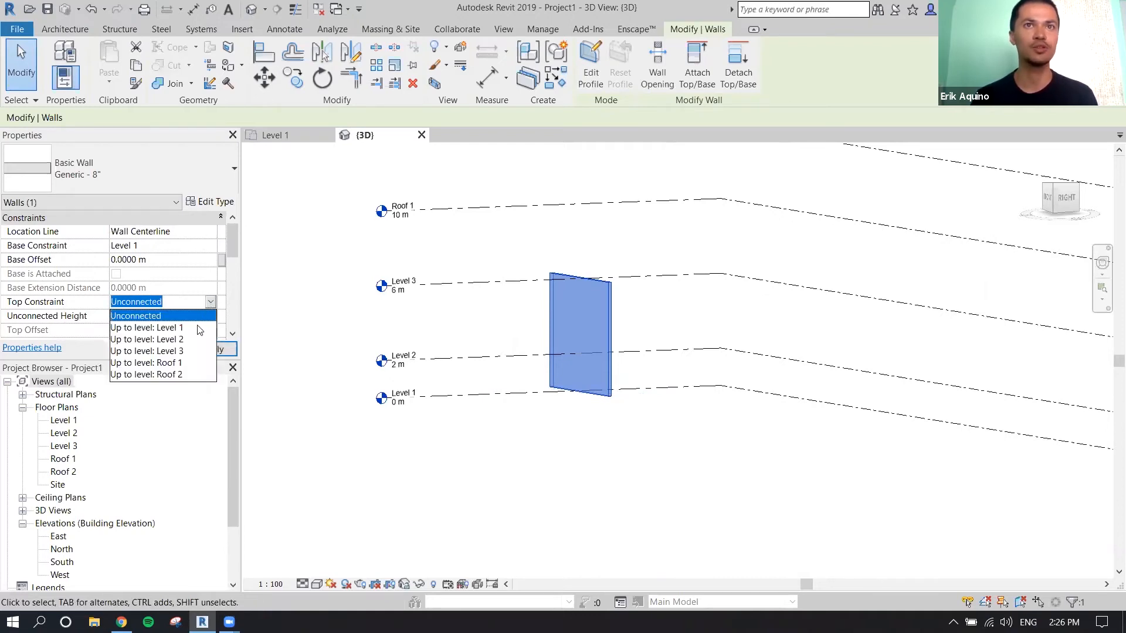
pyautogui.click(186, 362)
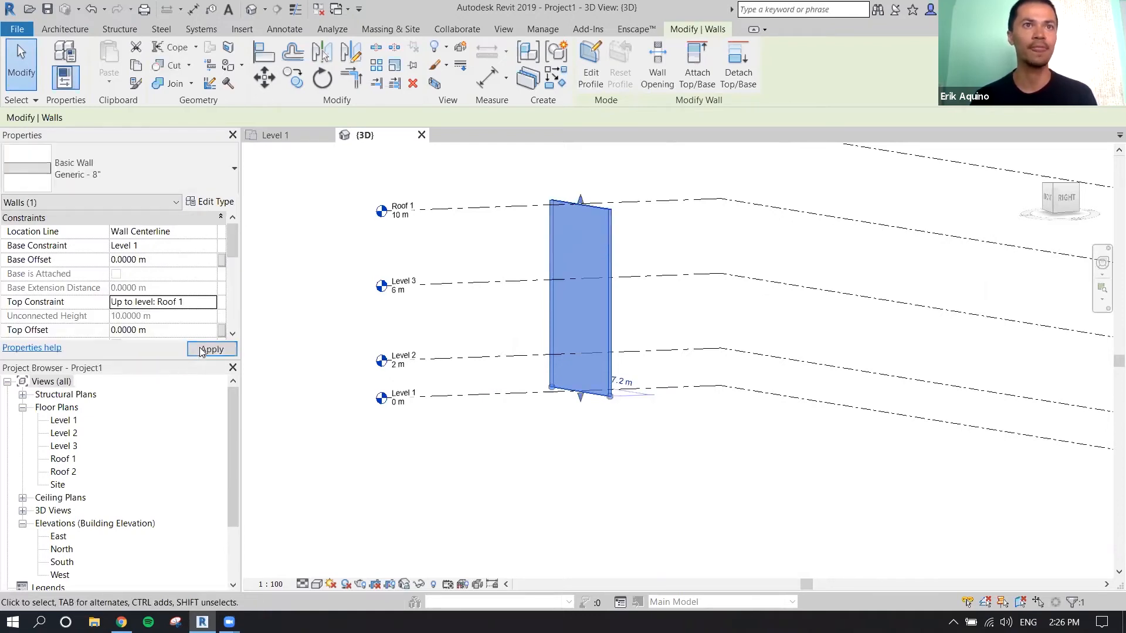
pyautogui.click(433, 255)
pyautogui.moveTo(528, 261); pyautogui.dragTo(455, 352, button='middle')
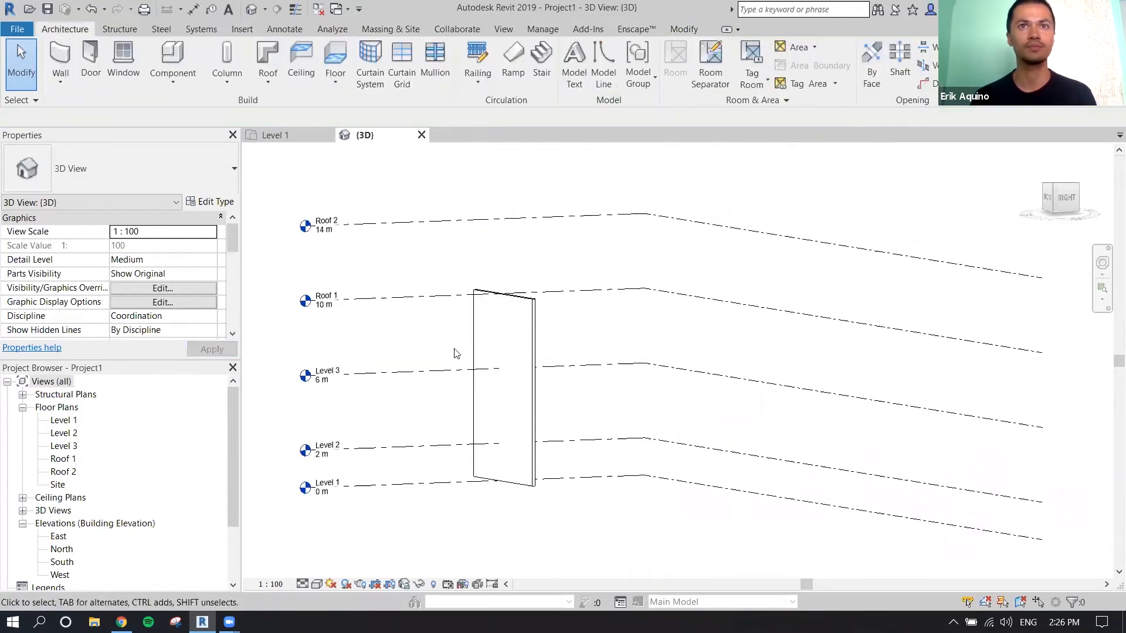
# Set the Roof 1 level's elevation to 8 m
pyautogui.click(529, 311)
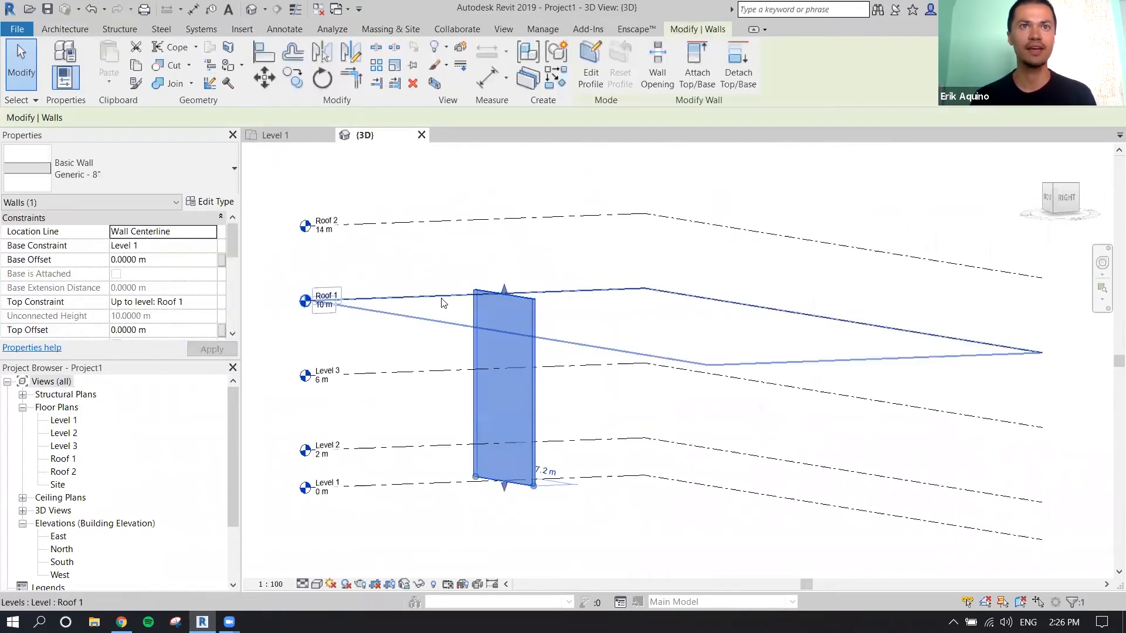
pyautogui.click(409, 302)
pyautogui.click(166, 234)
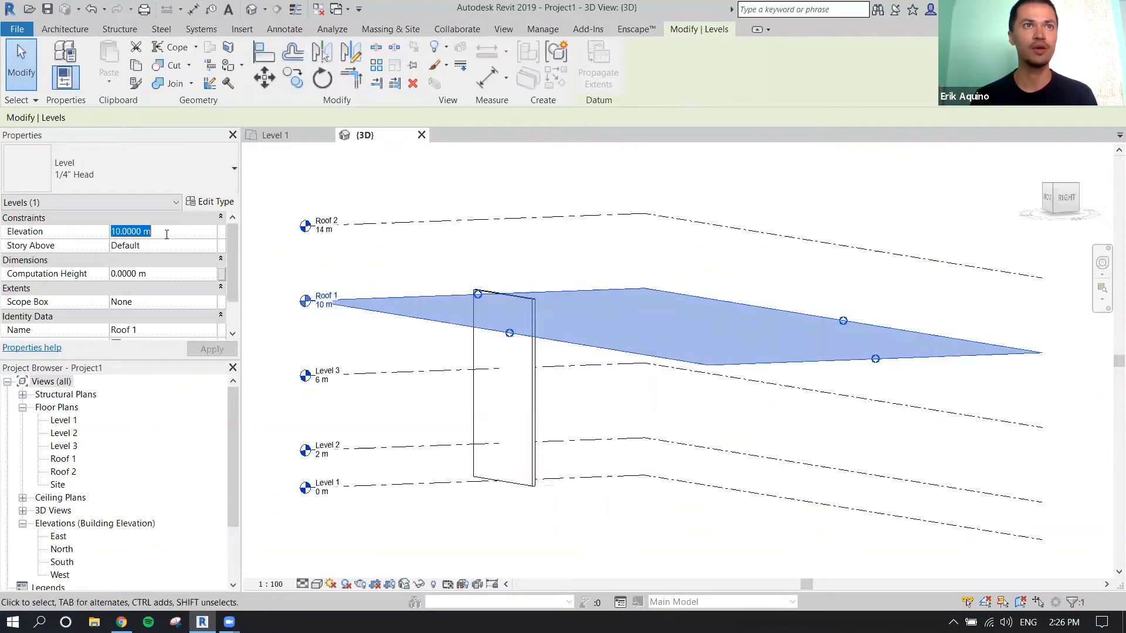
pyautogui.write('8')
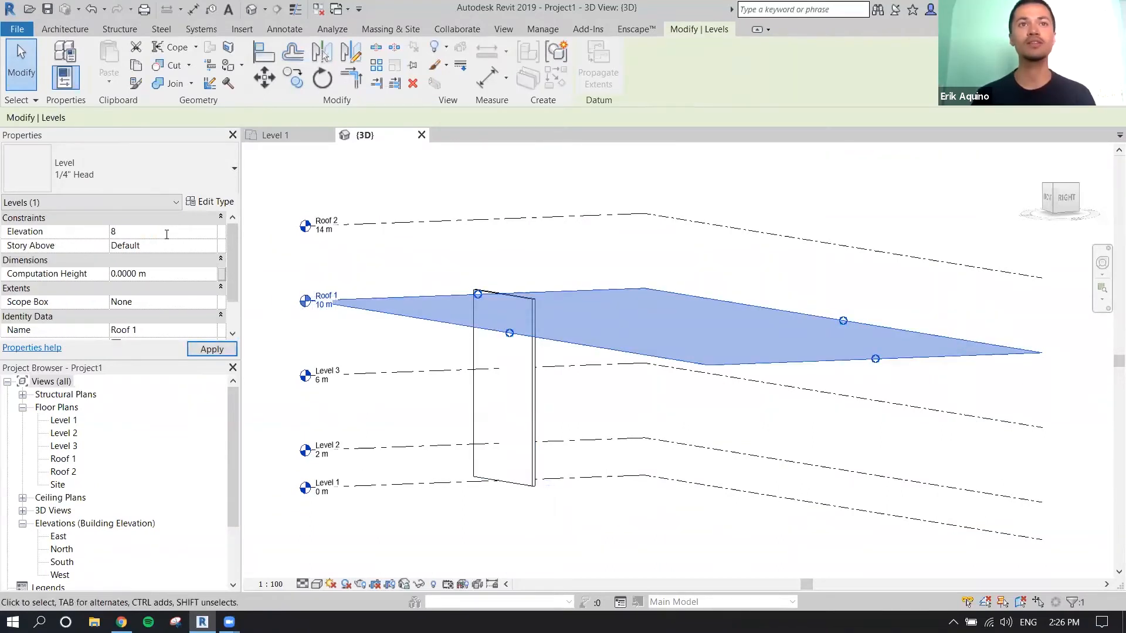
# Set the Roof 1 level's elevation to 8 m and check the wall constrained to that level
pyautogui.click(212, 348)
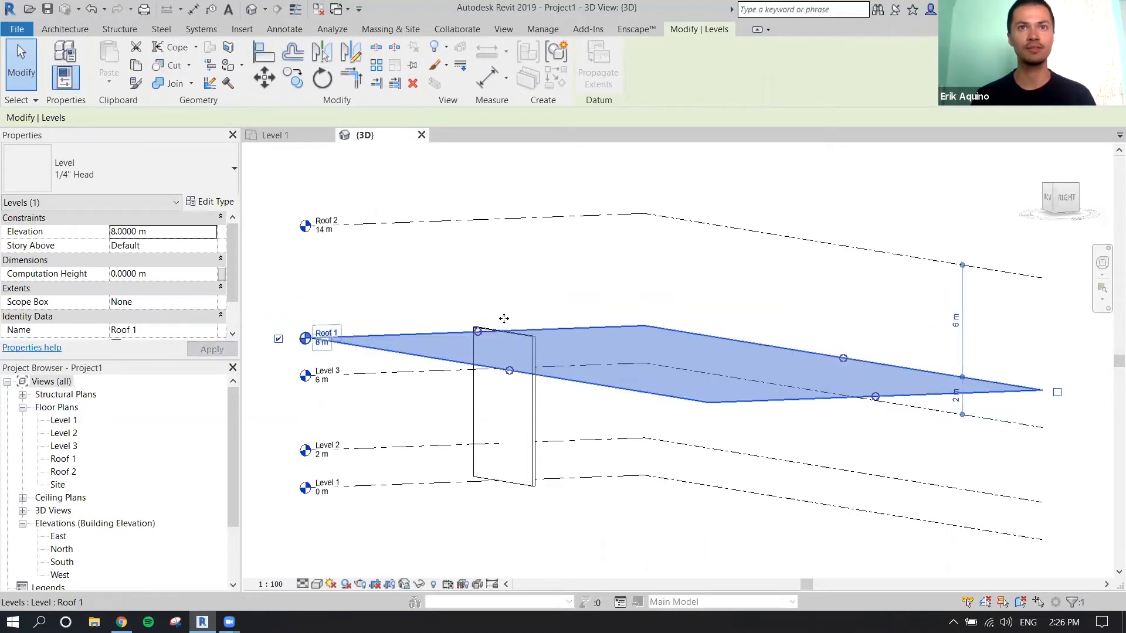
pyautogui.click(502, 320)
pyautogui.click(530, 384)
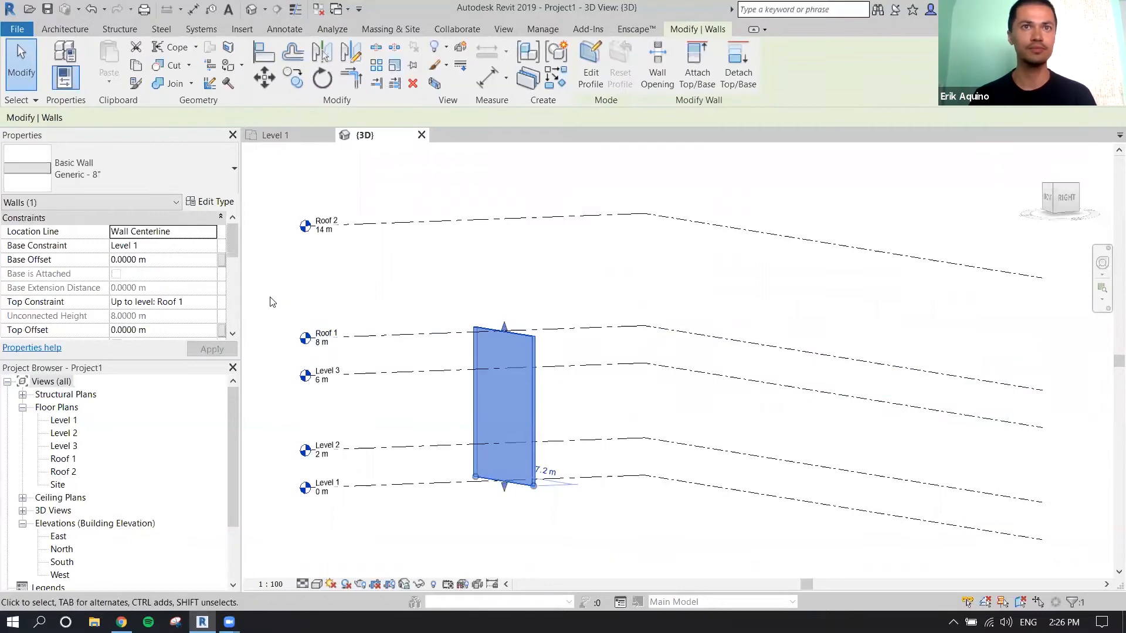
pyautogui.scroll(-3, 418, 323)
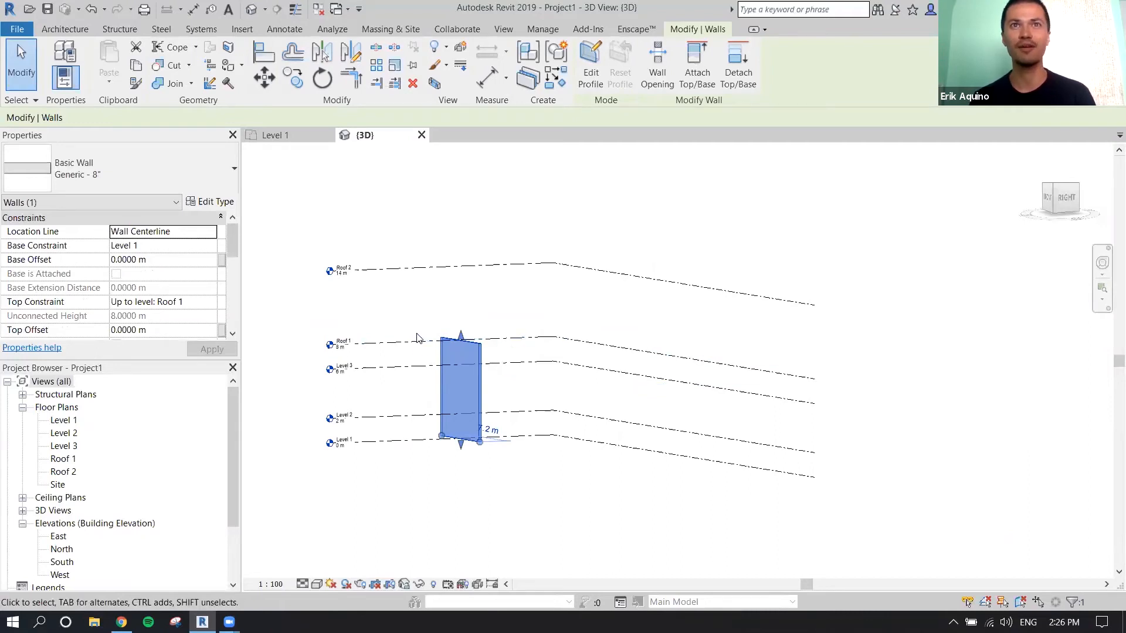
pyautogui.moveTo(417, 336); pyautogui.dragTo(412, 349, button='middle')
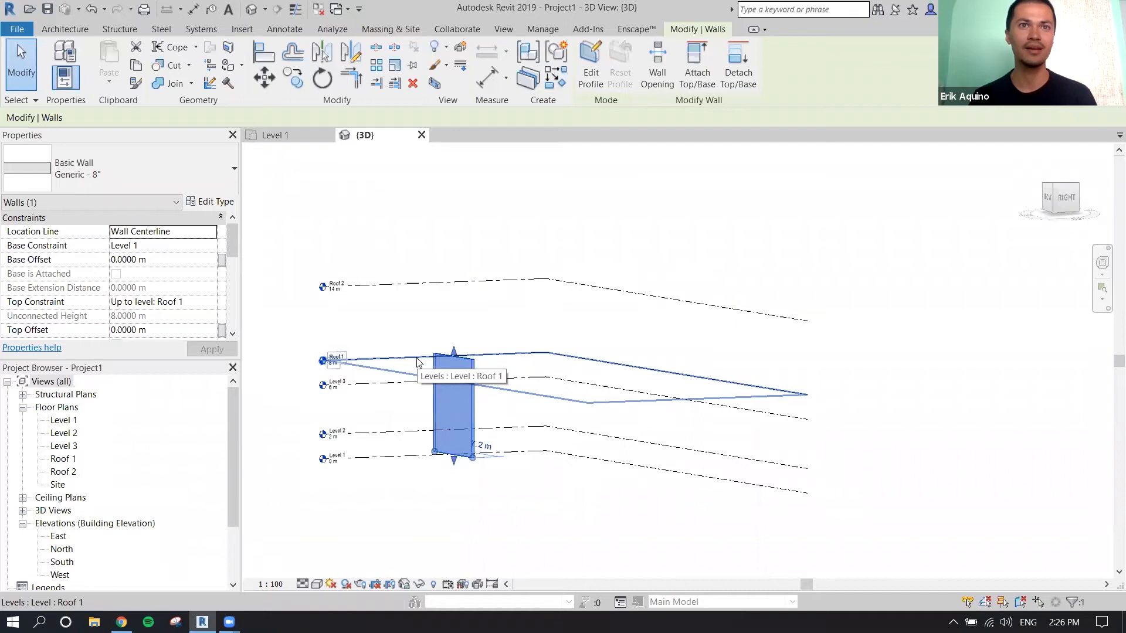
pyautogui.click(414, 321)
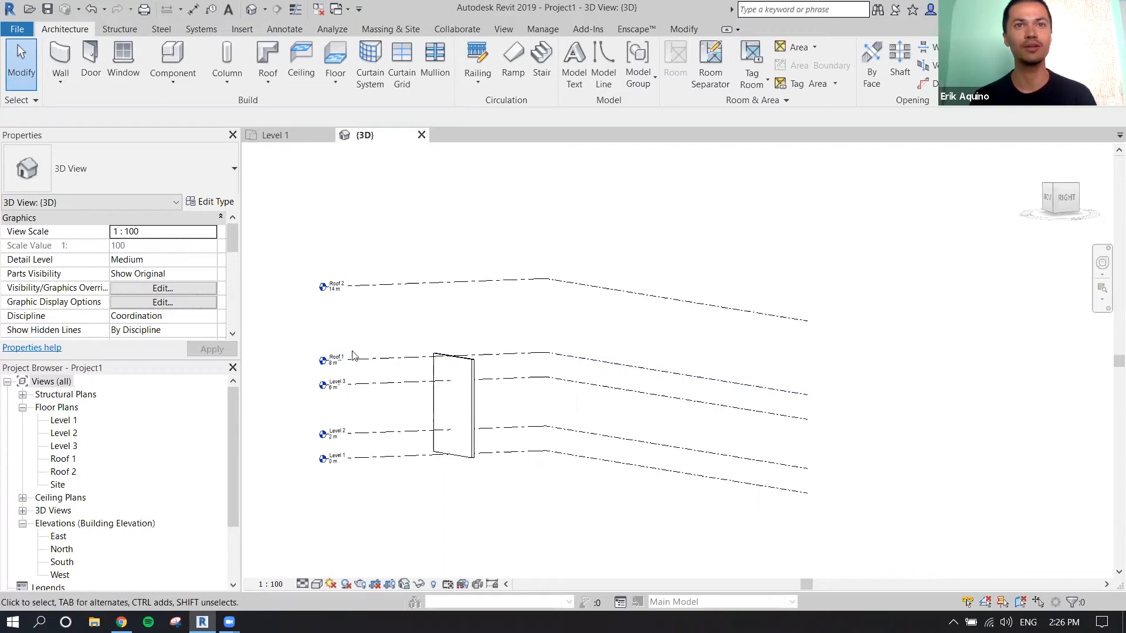
pyautogui.moveTo(370, 329); pyautogui.dragTo(426, 346, button='middle')
pyautogui.scroll(2, 493, 390)
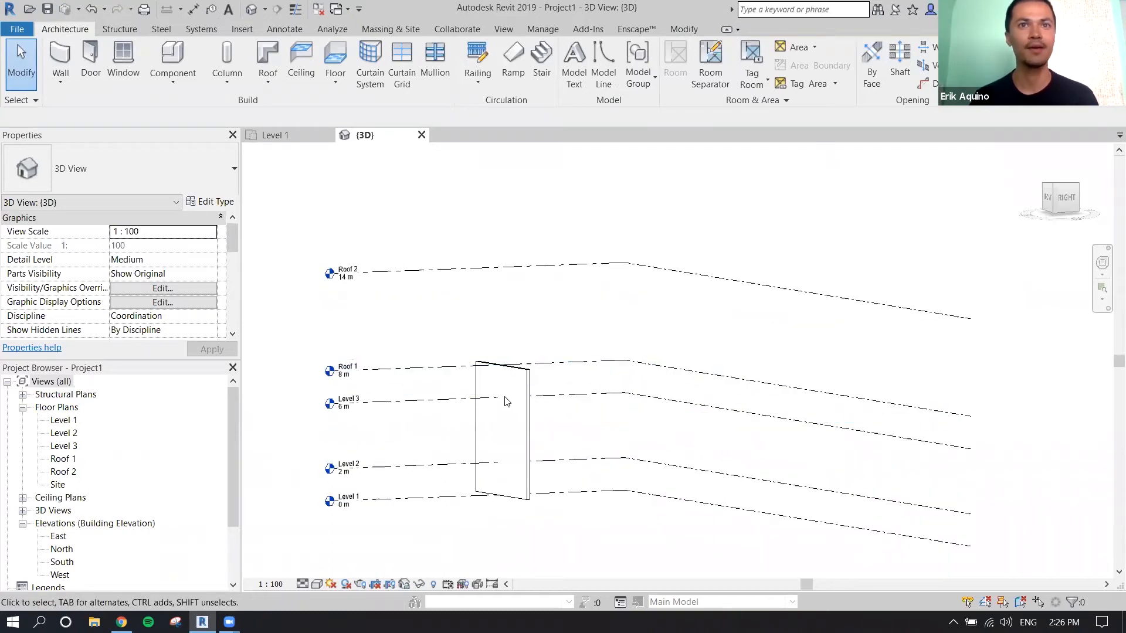
# Give the wall a top offset of 1 m above Roof 1
pyautogui.click(505, 401)
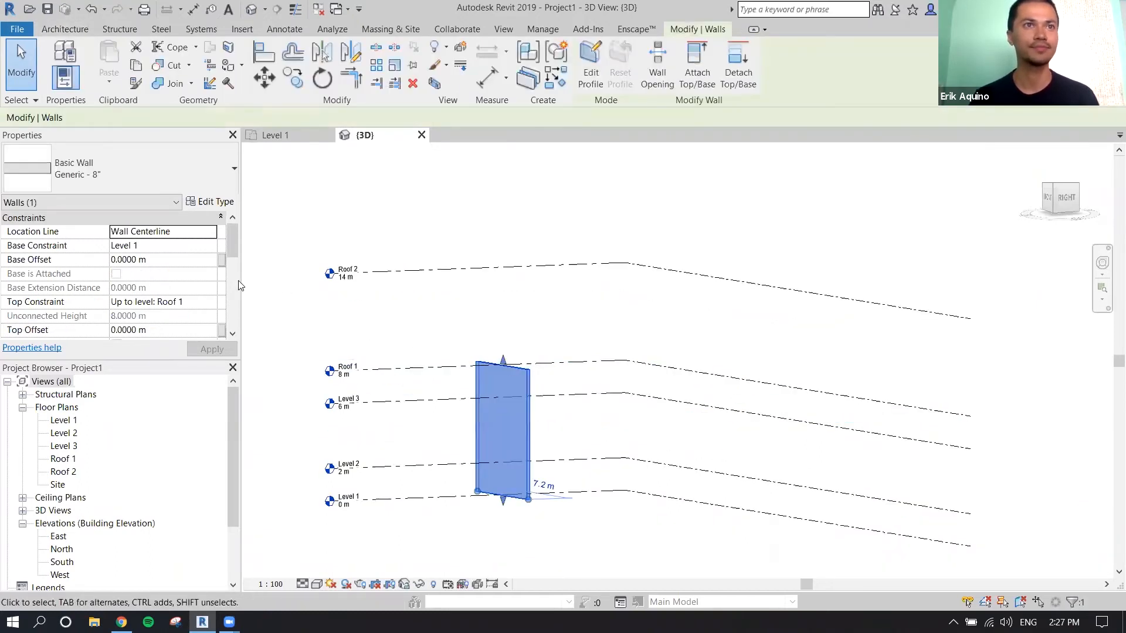
pyautogui.scroll(-1, 199, 290)
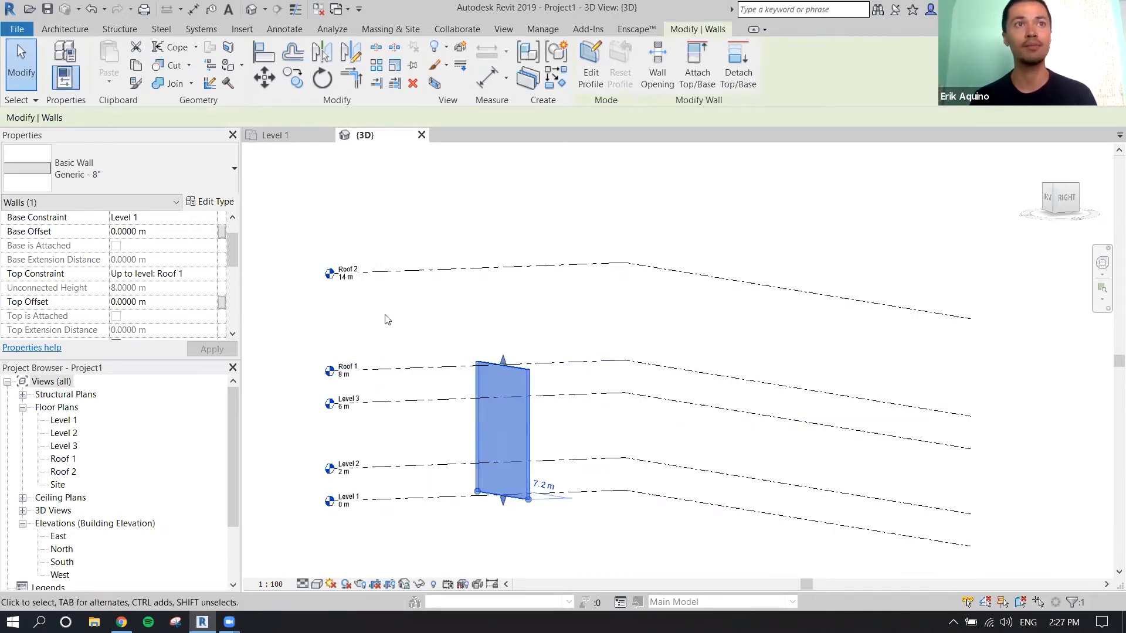
pyautogui.click(190, 305)
pyautogui.write('1')
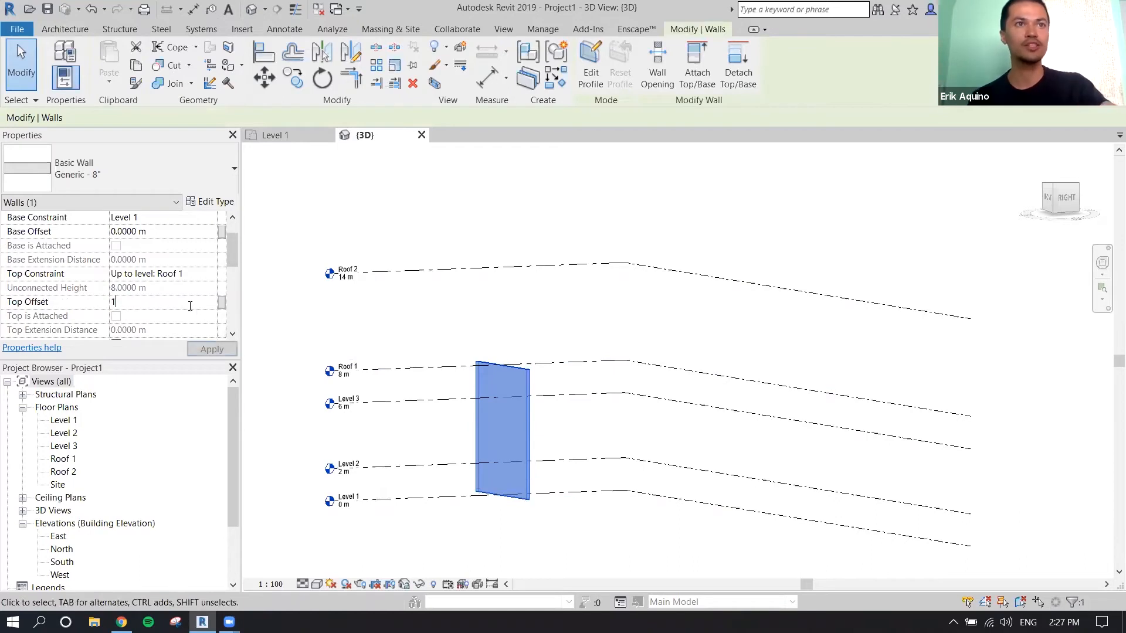
pyautogui.click(211, 350)
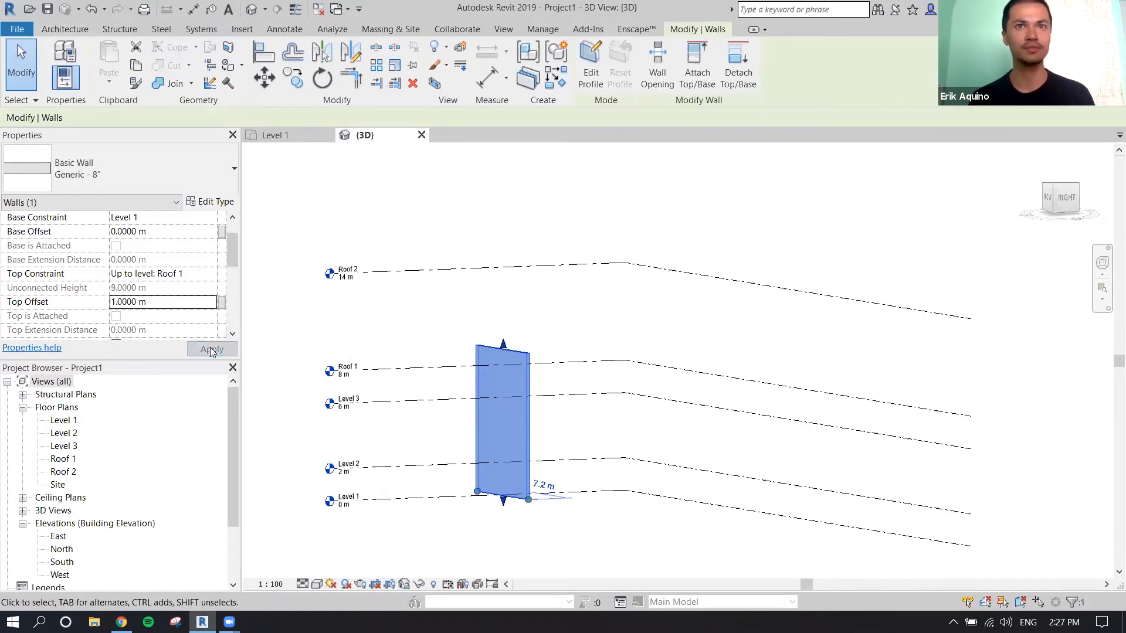
# Reset the wall's top offset to 0 m
pyautogui.click(182, 304)
pyautogui.write('0')
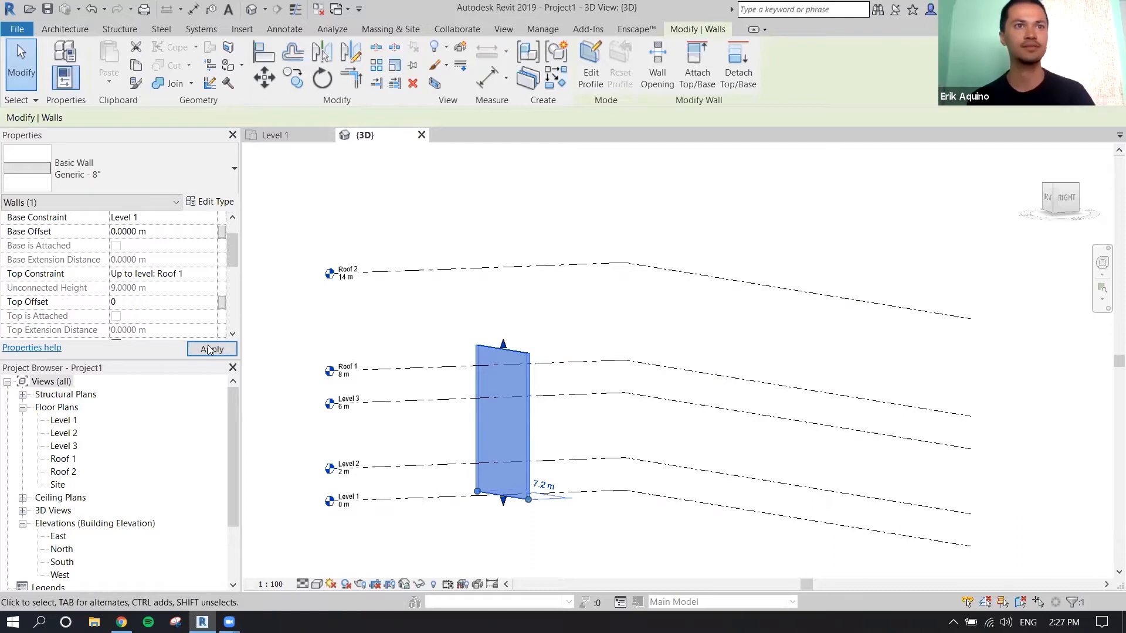
pyautogui.click(212, 350)
# Change the selected wall's type to Generic - 12"
pyautogui.scroll(-2, 183, 281)
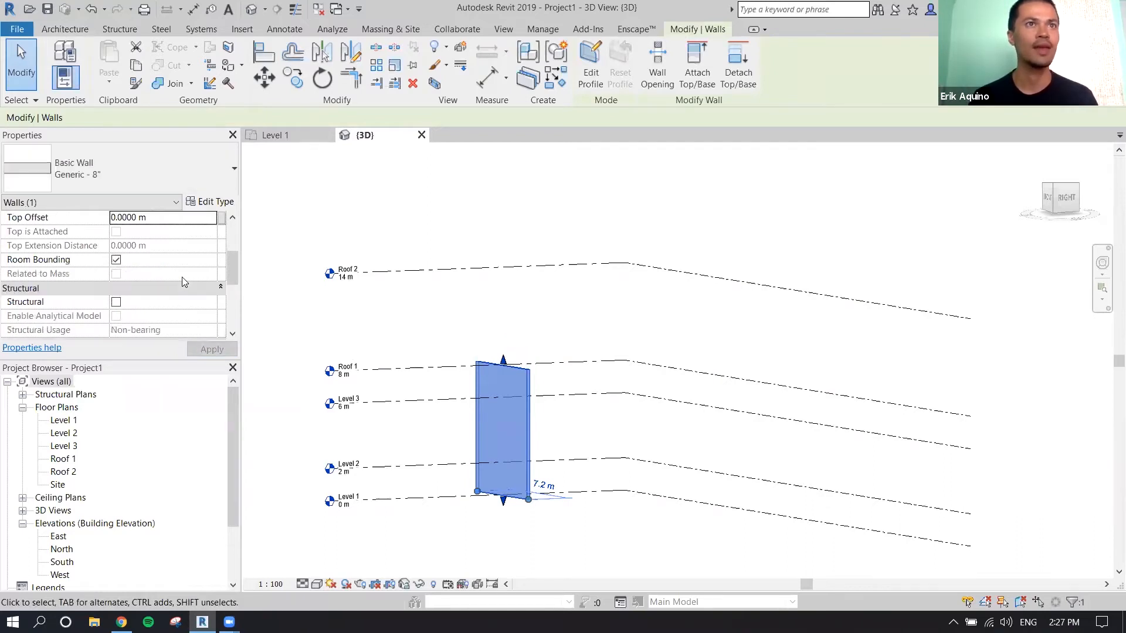
pyautogui.scroll(3, 183, 281)
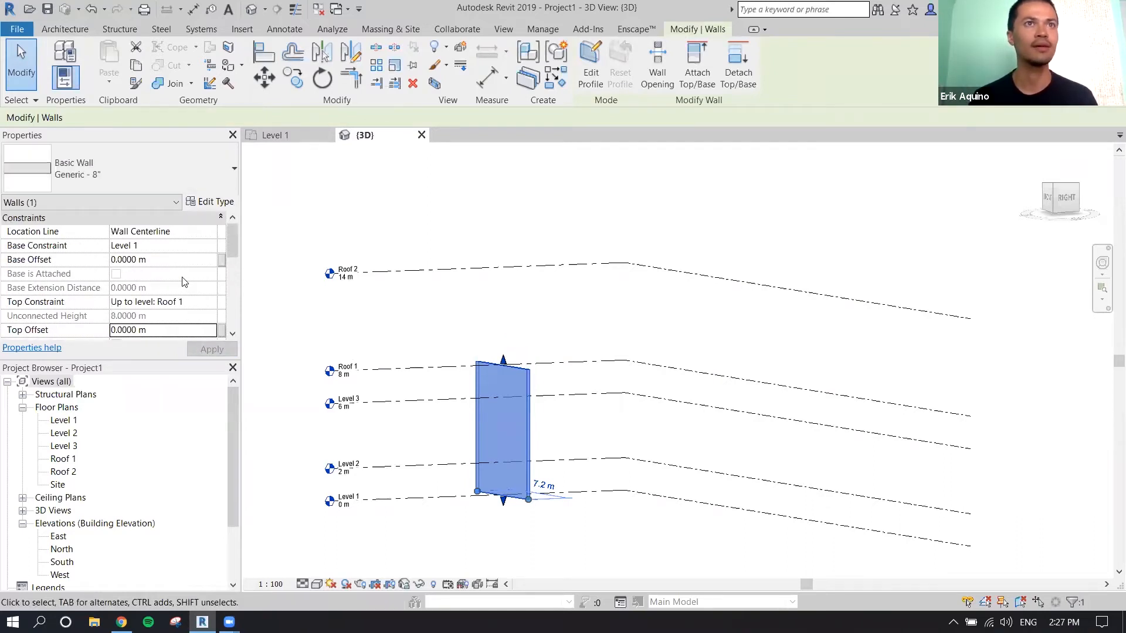
pyautogui.click(168, 167)
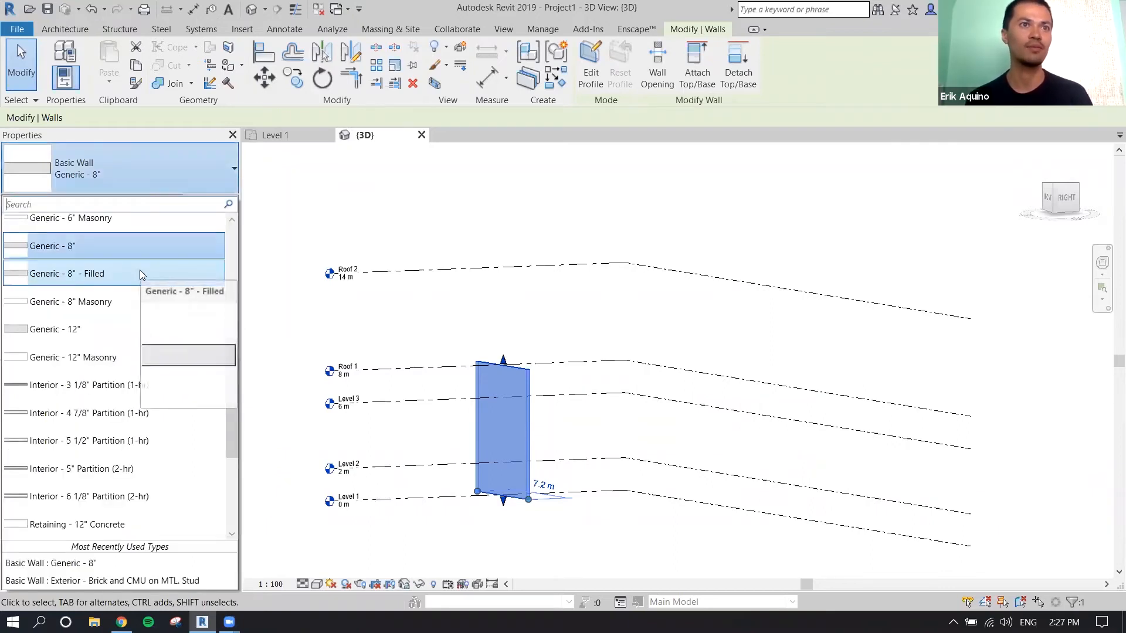
pyautogui.scroll(-2, 139, 275)
pyautogui.scroll(8, 123, 350)
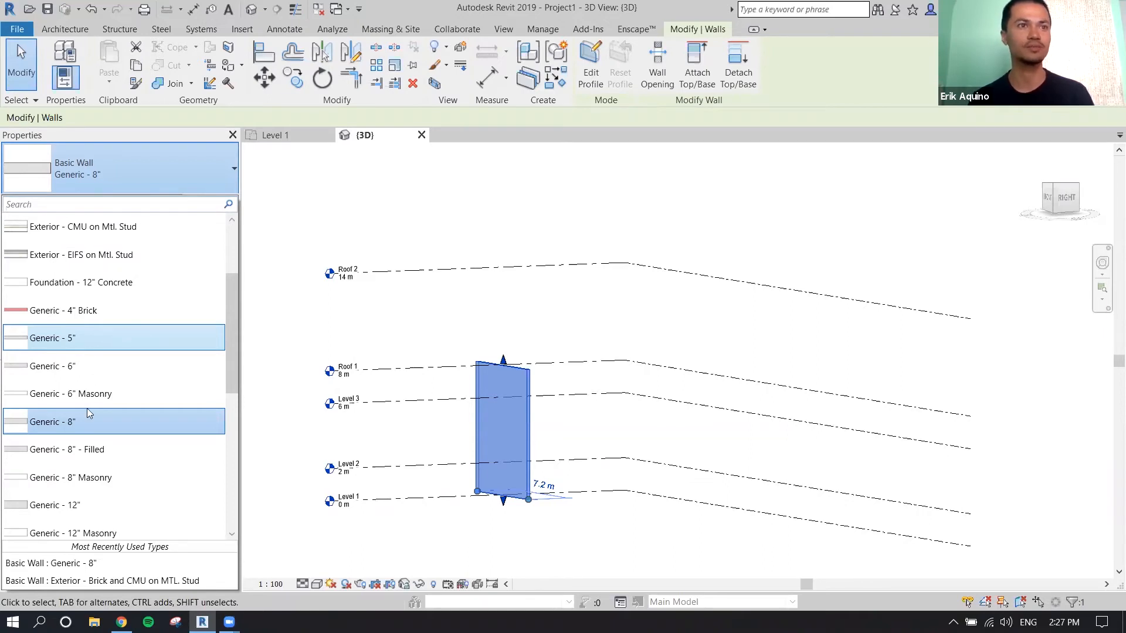
pyautogui.click(93, 499)
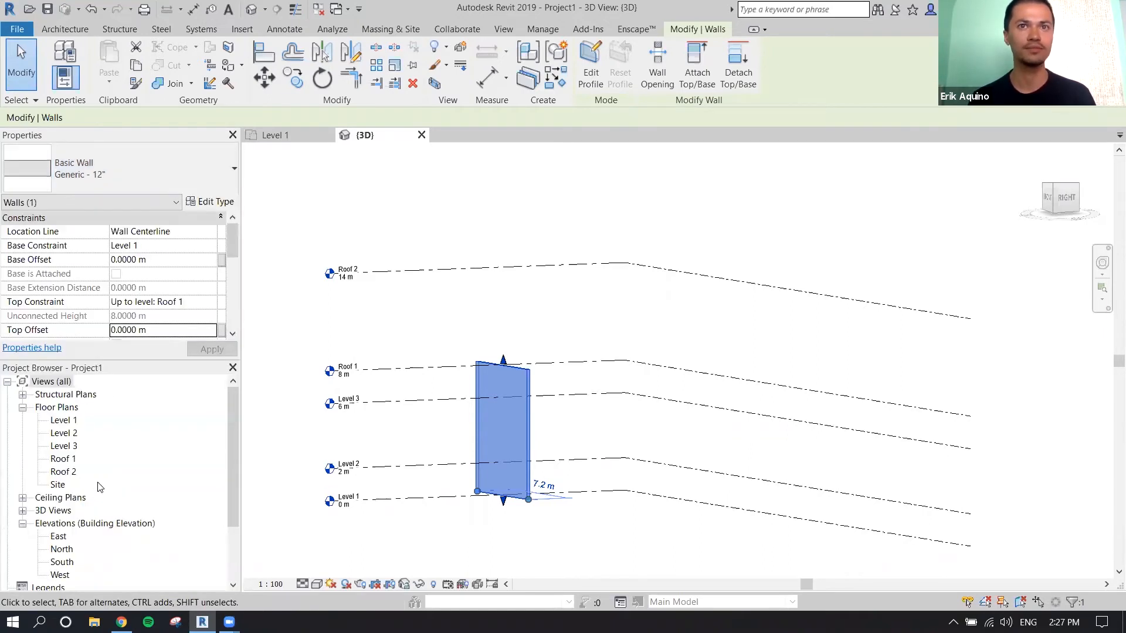
# Delete the sample wall from the 3D view, leaving only the levels
pyautogui.click(433, 311)
pyautogui.scroll(-2, 434, 306)
pyautogui.moveTo(493, 298); pyautogui.dragTo(490, 335, button='middle')
pyautogui.click(497, 375)
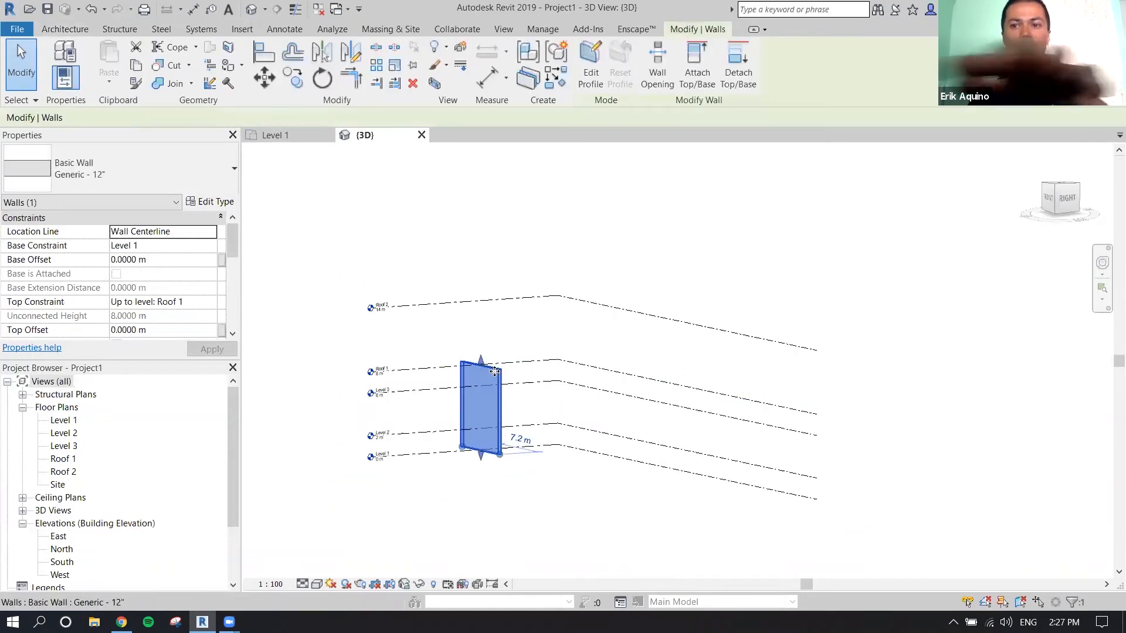
pyautogui.press('Delete')
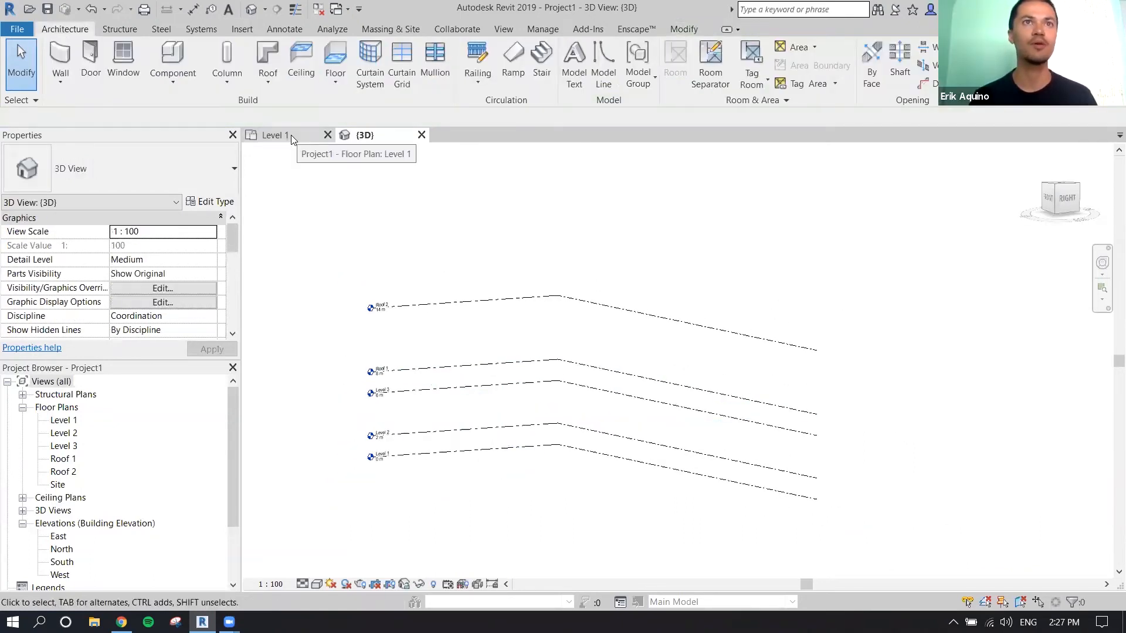
# Switch to the Level 1 floor plan to work on the column grid
pyautogui.click(289, 136)
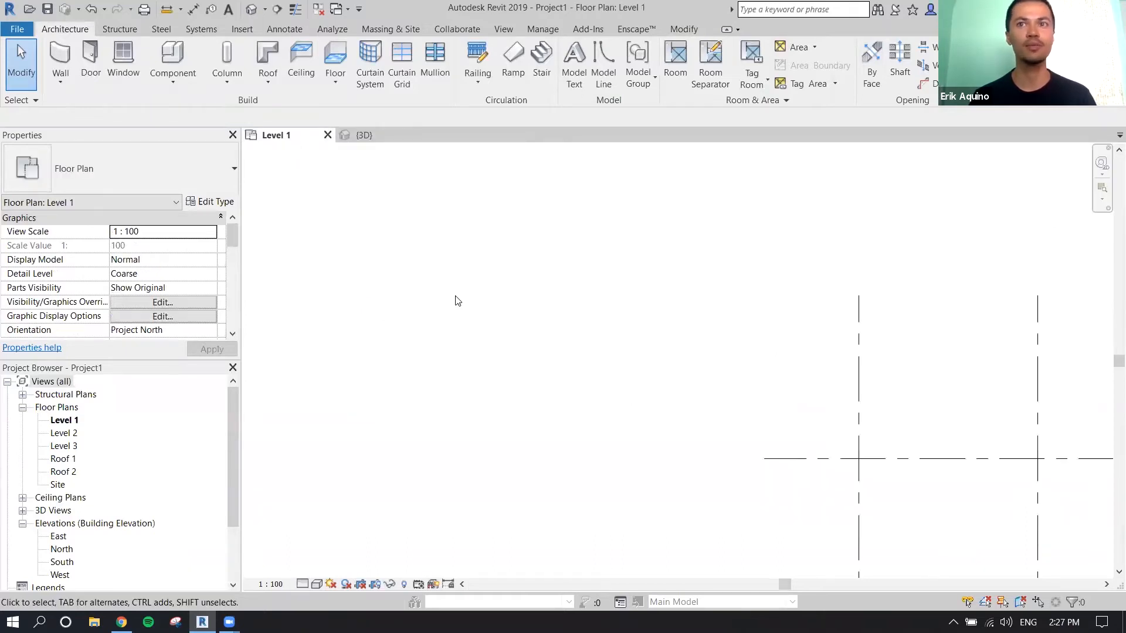
pyautogui.scroll(-3, 568, 301)
pyautogui.moveTo(588, 299); pyautogui.dragTo(569, 287, button='middle')
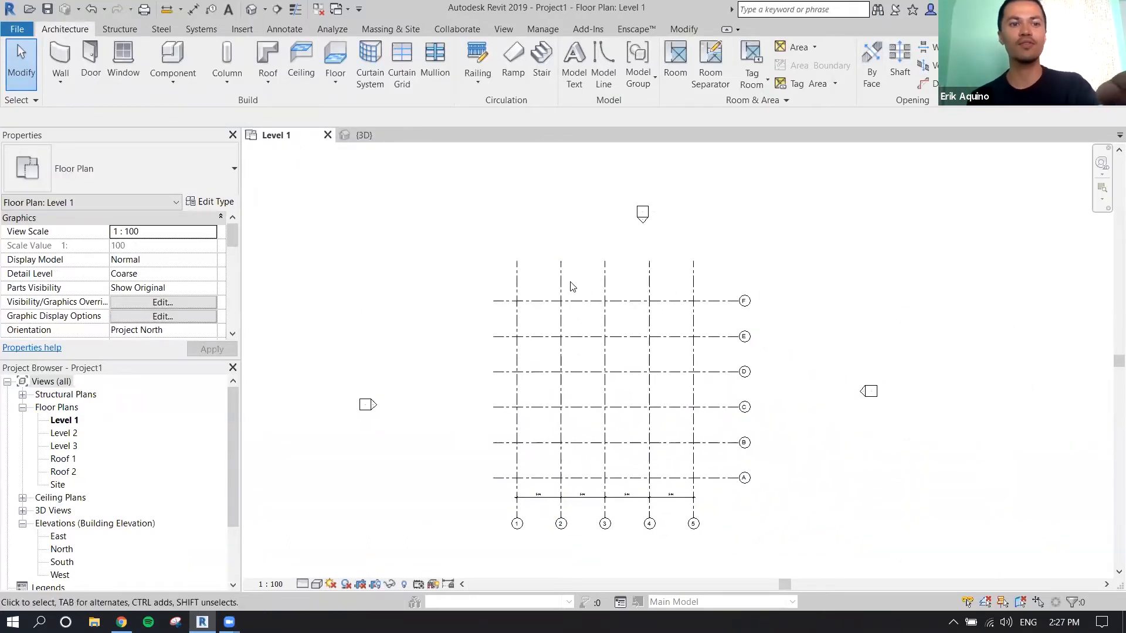
# Draw a closed rectangle of Generic - 8" walls along grids 1, 2, E and F
pyautogui.press('w')
pyautogui.press('a')
pyautogui.scroll(3, 569, 286)
pyautogui.click(490, 311)
pyautogui.click(490, 365)
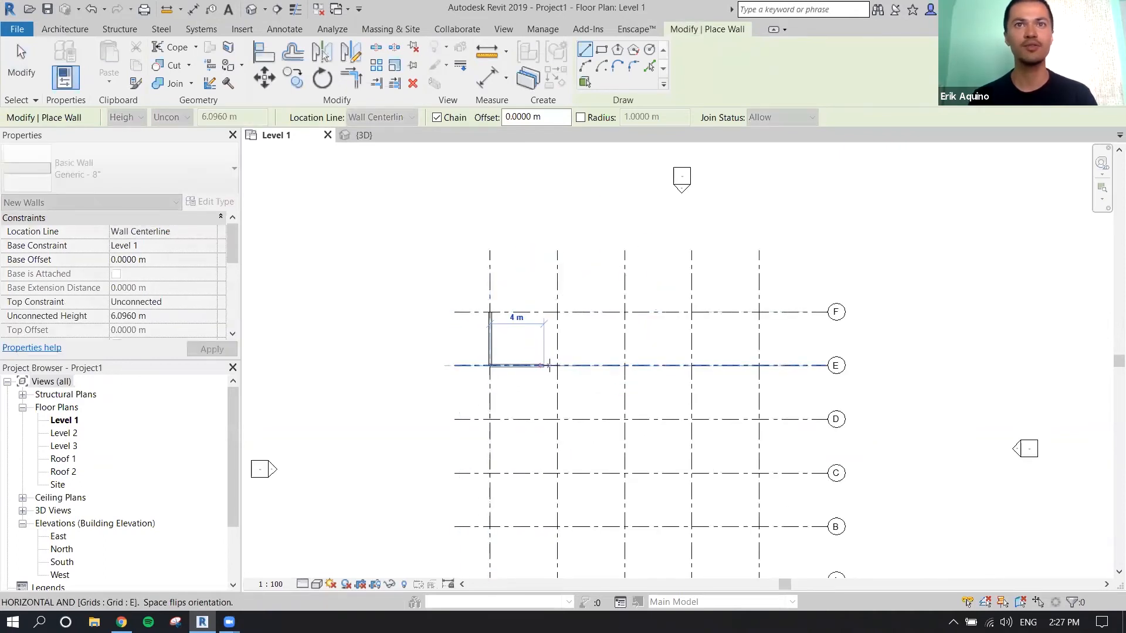
pyautogui.click(557, 365)
pyautogui.click(557, 312)
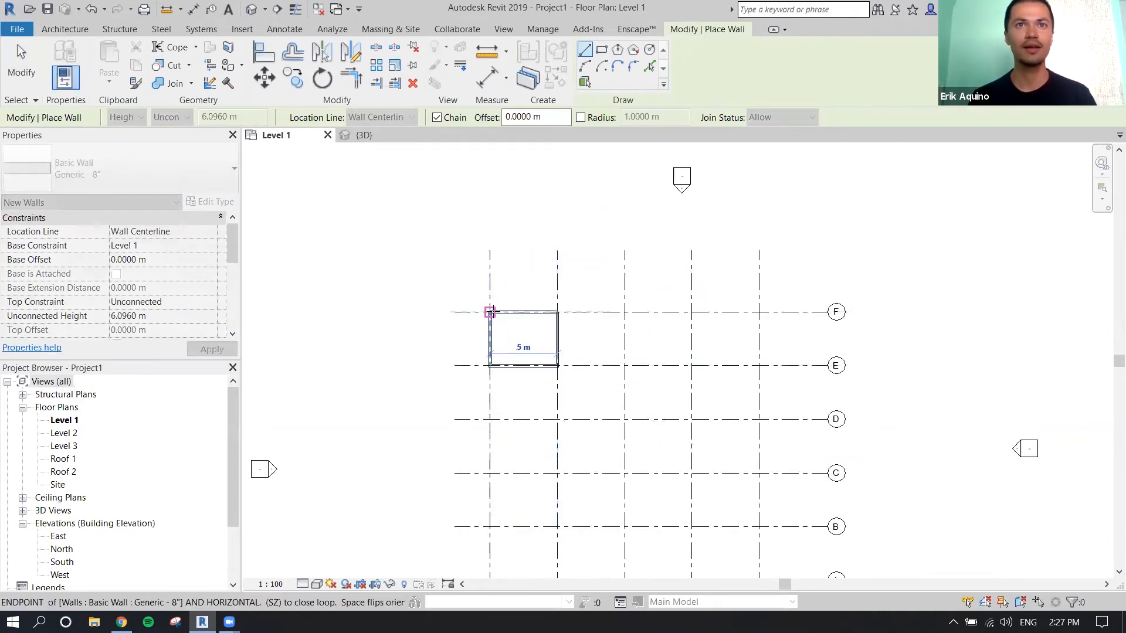
pyautogui.click(490, 311)
pyautogui.moveTo(528, 308); pyautogui.dragTo(471, 270, button='middle')
pyautogui.press('Escape')
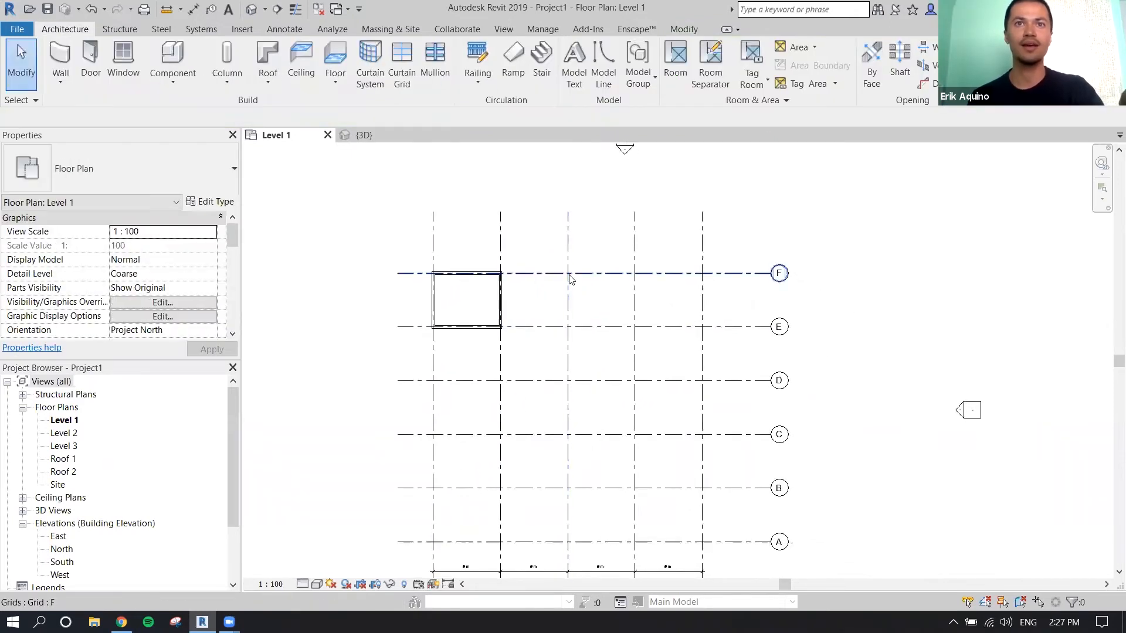
# Draw a second closed rectangle of Generic - 8" walls along grids 3, 4, D and F
pyautogui.press('w')
pyautogui.press('a')
pyautogui.click(568, 274)
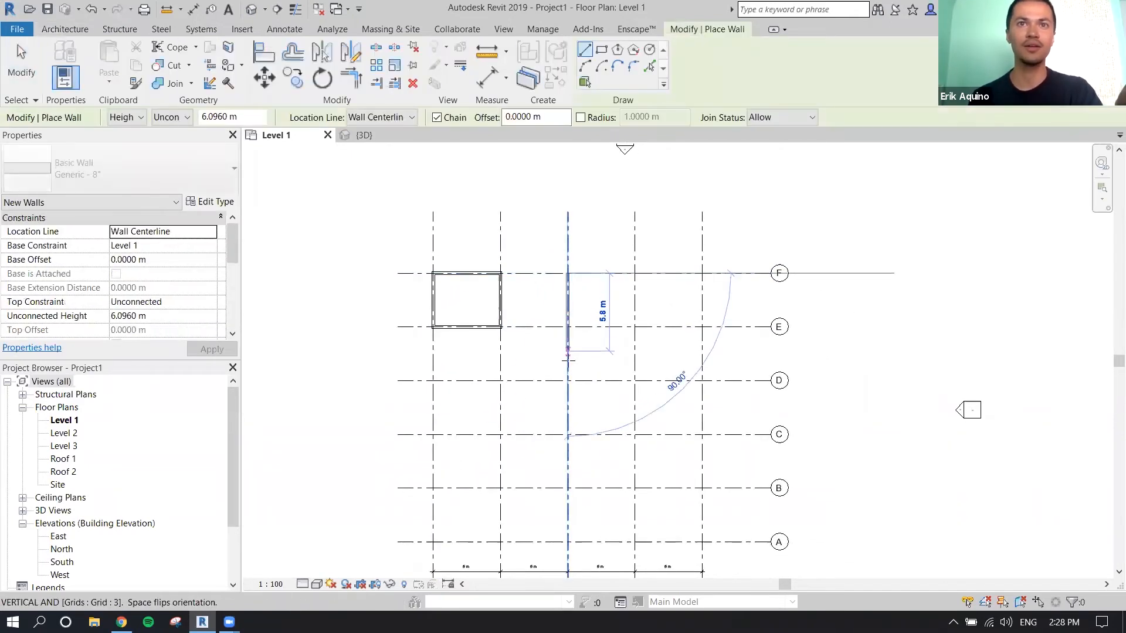
pyautogui.click(568, 381)
pyautogui.click(634, 381)
pyautogui.click(634, 273)
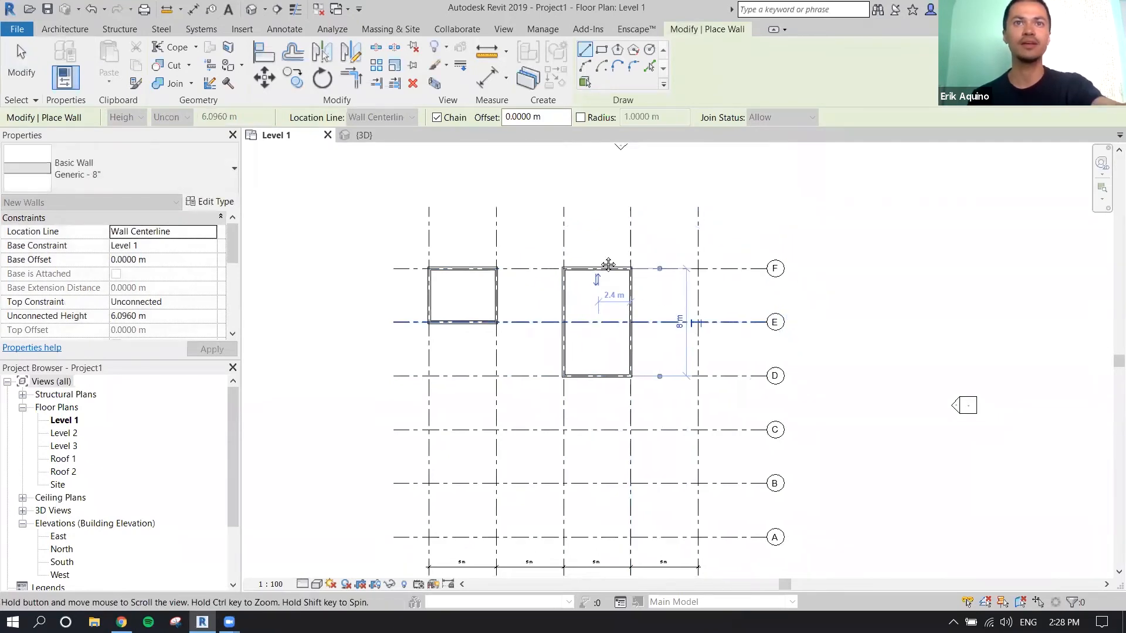
# Draw a third closed rectangle of Generic - 8" walls along grids 1, 2, A and C
pyautogui.moveTo(600, 296); pyautogui.dragTo(597, 219, button='middle')
pyautogui.click(431, 357)
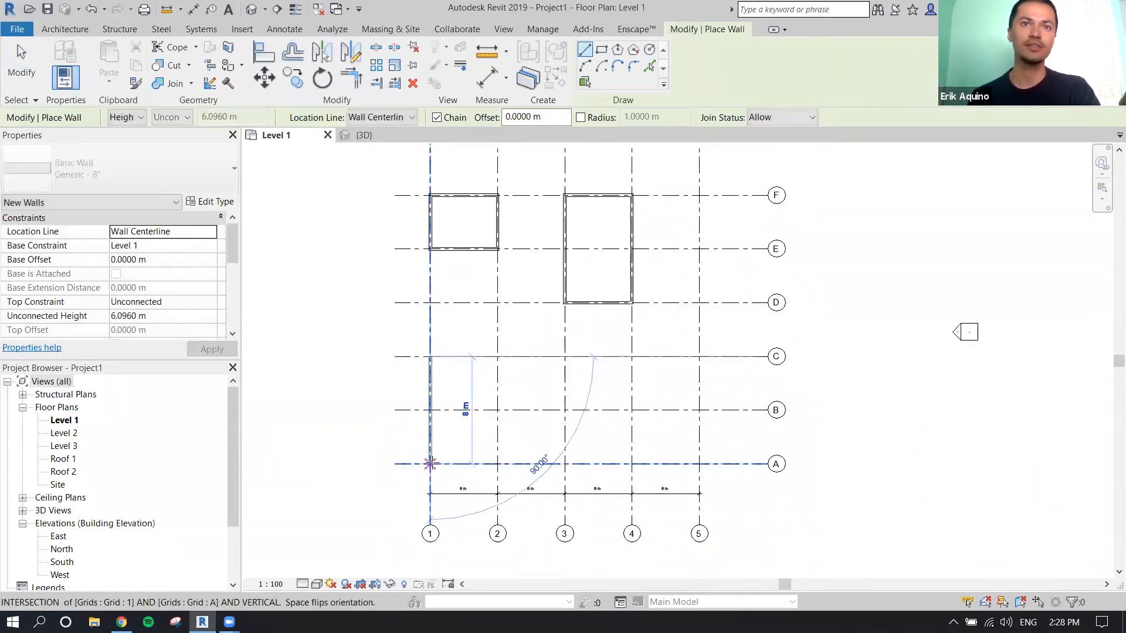
pyautogui.click(430, 463)
pyautogui.click(497, 464)
pyautogui.click(497, 357)
pyautogui.click(431, 357)
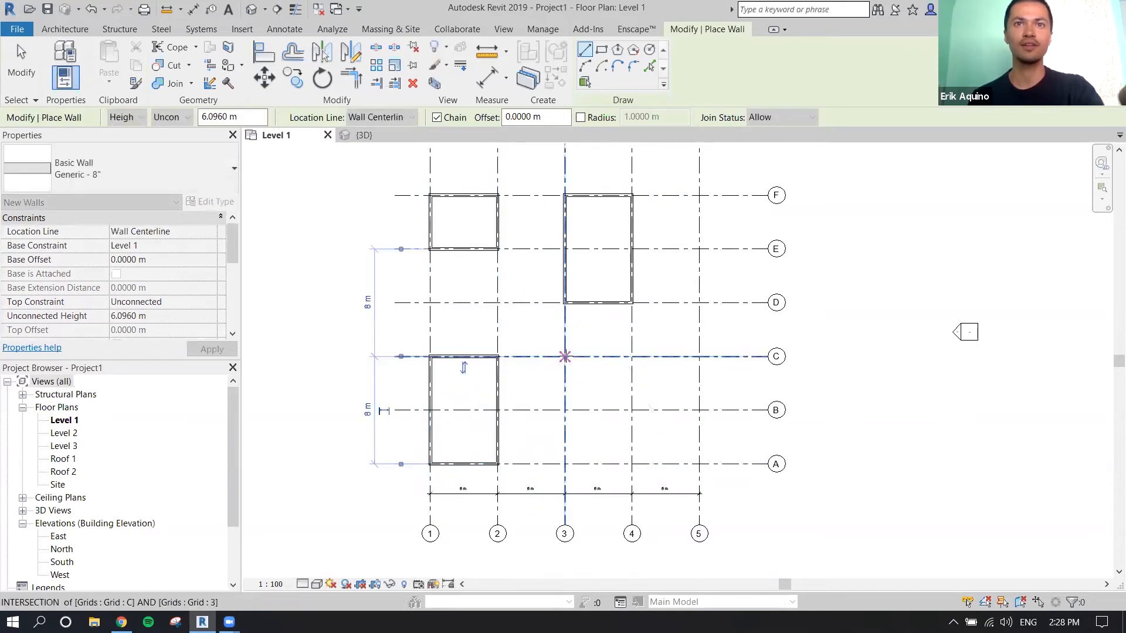
# Draw a fourth closed rectangle of Generic - 8" walls along grids 3, 5, A and C
pyautogui.click(564, 356)
pyautogui.click(565, 464)
pyautogui.click(698, 463)
pyautogui.click(698, 357)
pyautogui.click(565, 356)
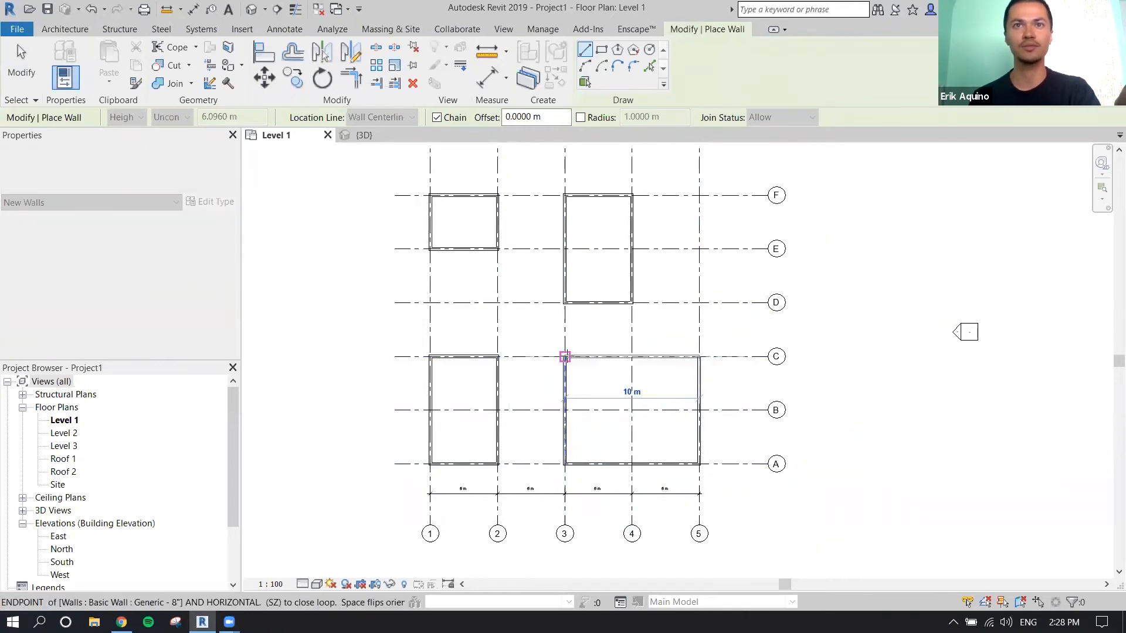
pyautogui.press('Escape')
pyautogui.press('Escape')
# Set the top constraint of the four walls between grids 1–2 and E–F to Up to level: Level 2
pyautogui.moveTo(569, 315); pyautogui.dragTo(609, 389, button='middle')
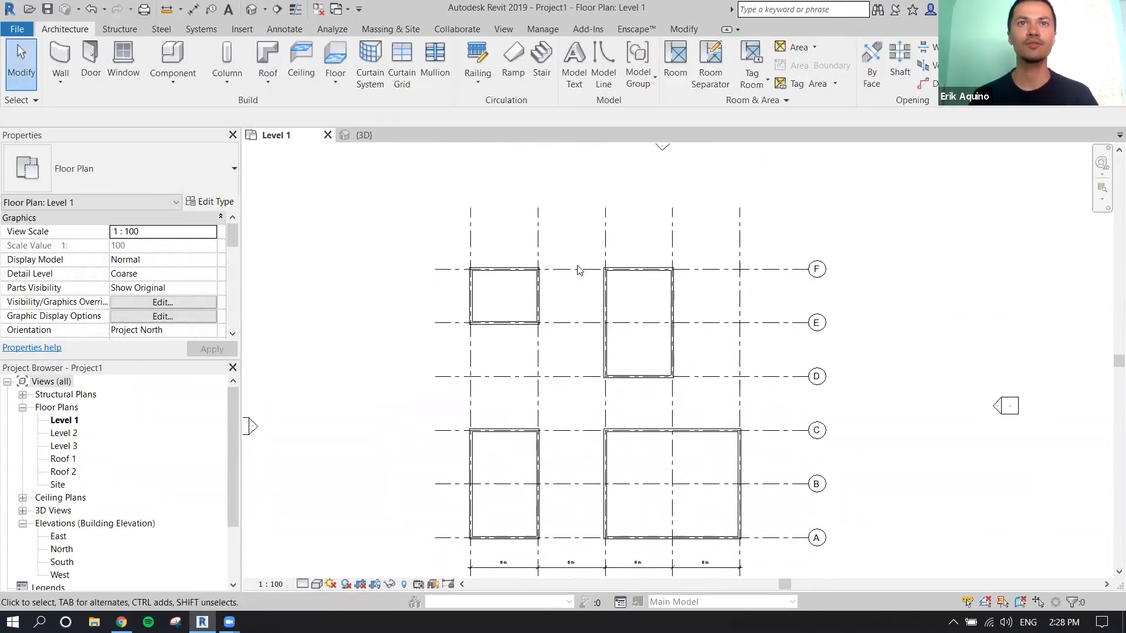
pyautogui.moveTo(571, 240); pyautogui.dragTo(463, 328)
pyautogui.click(451, 243)
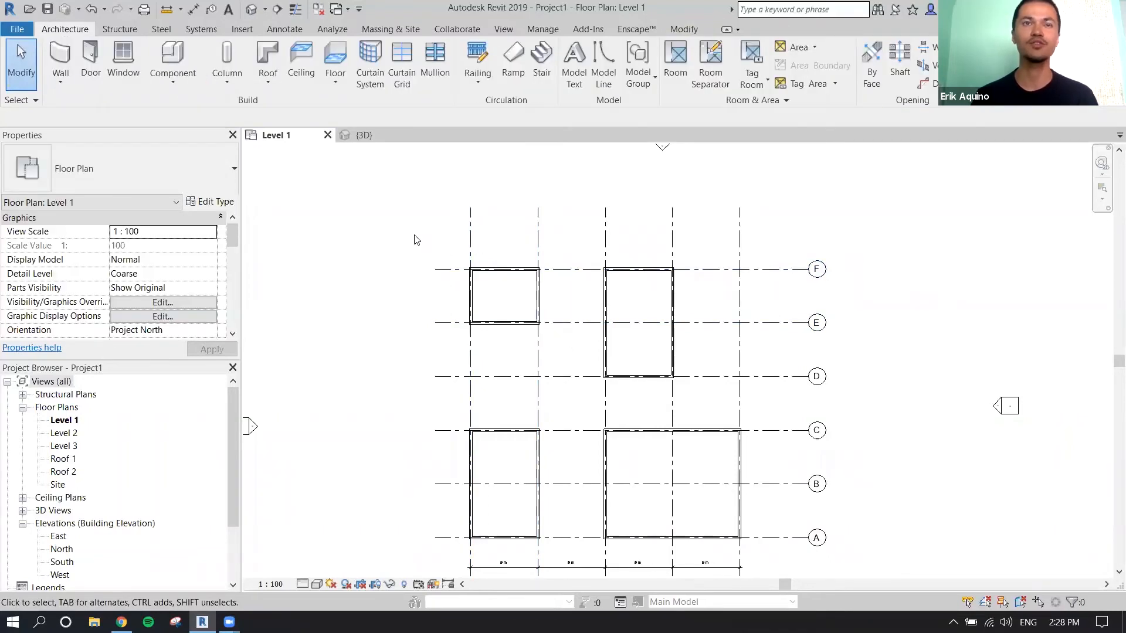
pyautogui.moveTo(415, 235); pyautogui.dragTo(567, 347)
pyautogui.moveTo(572, 271); pyautogui.dragTo(561, 240, button='middle')
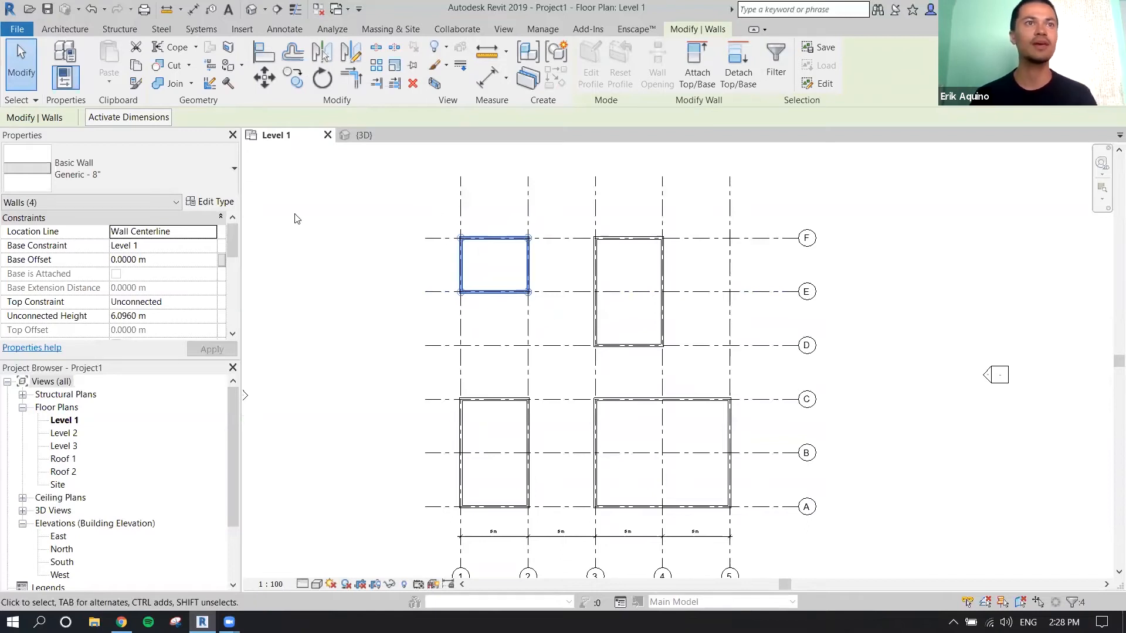
pyautogui.click(212, 305)
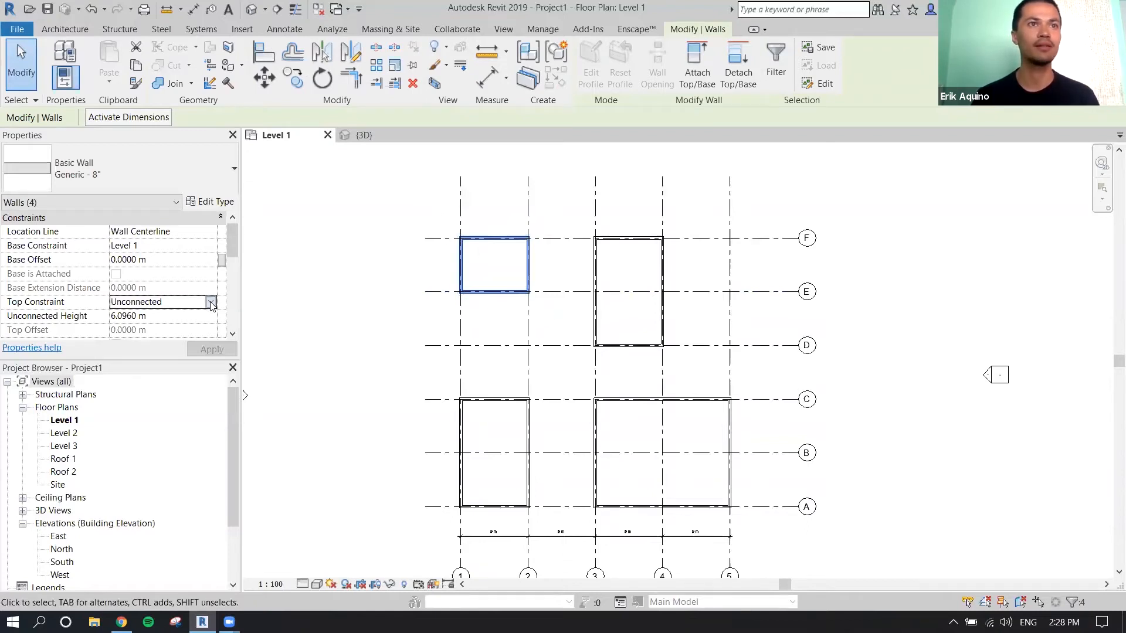
pyautogui.click(211, 303)
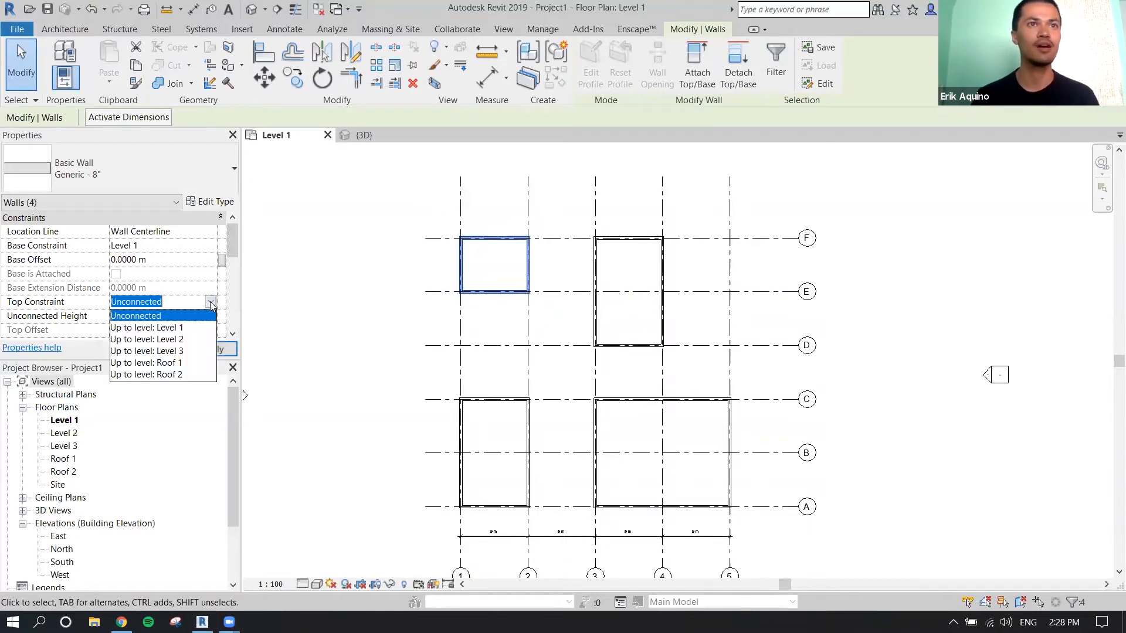
pyautogui.click(184, 340)
pyautogui.click(197, 353)
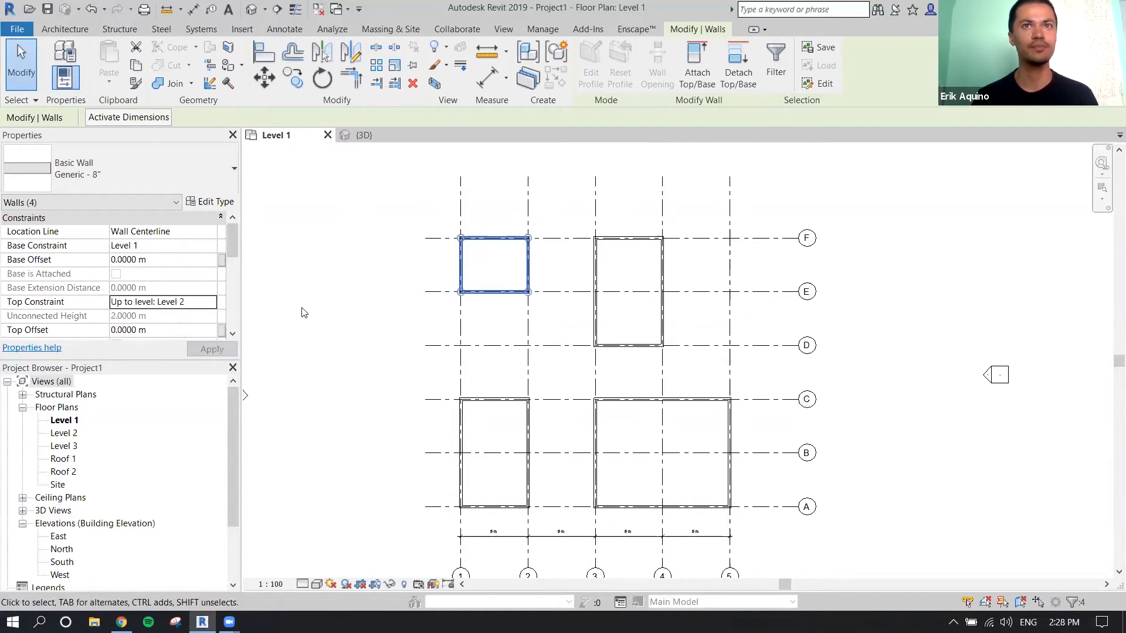
# Set the top constraint of the four walls between grids 3–4 and D–F to Up to level: Level 3
pyautogui.click(560, 210)
pyautogui.moveTo(568, 201); pyautogui.dragTo(683, 380)
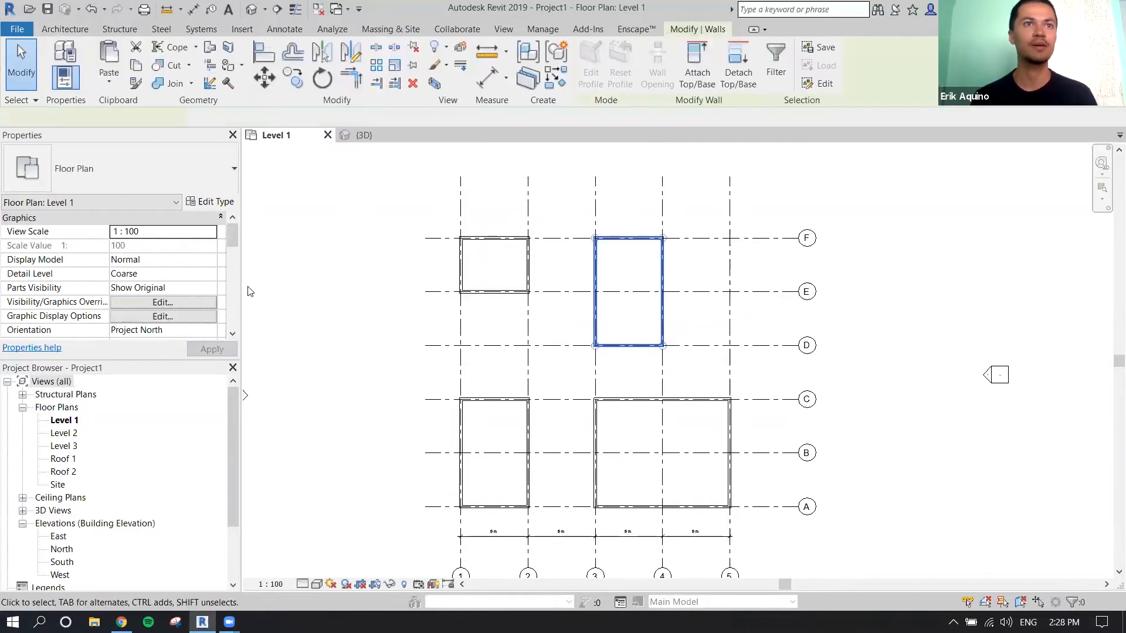
pyautogui.click(213, 305)
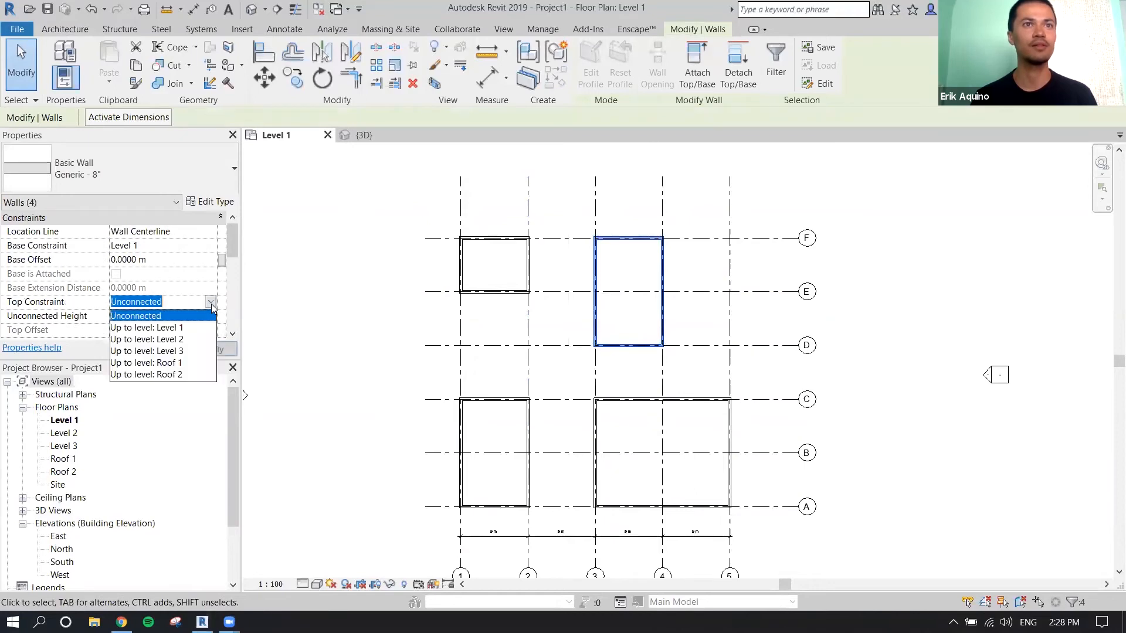
pyautogui.click(196, 351)
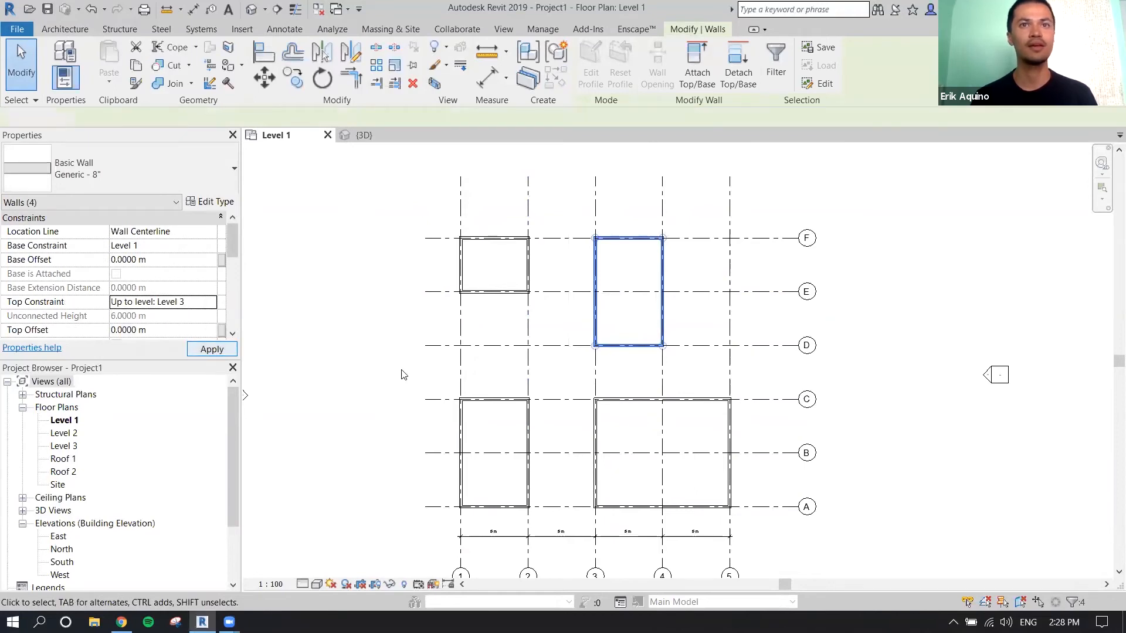
# Set the top constraint of the four walls between grids 1–2 and A–C to Up to level: Roof 1
pyautogui.click(443, 382)
pyautogui.moveTo(497, 453); pyautogui.dragTo(554, 530)
pyautogui.click(211, 303)
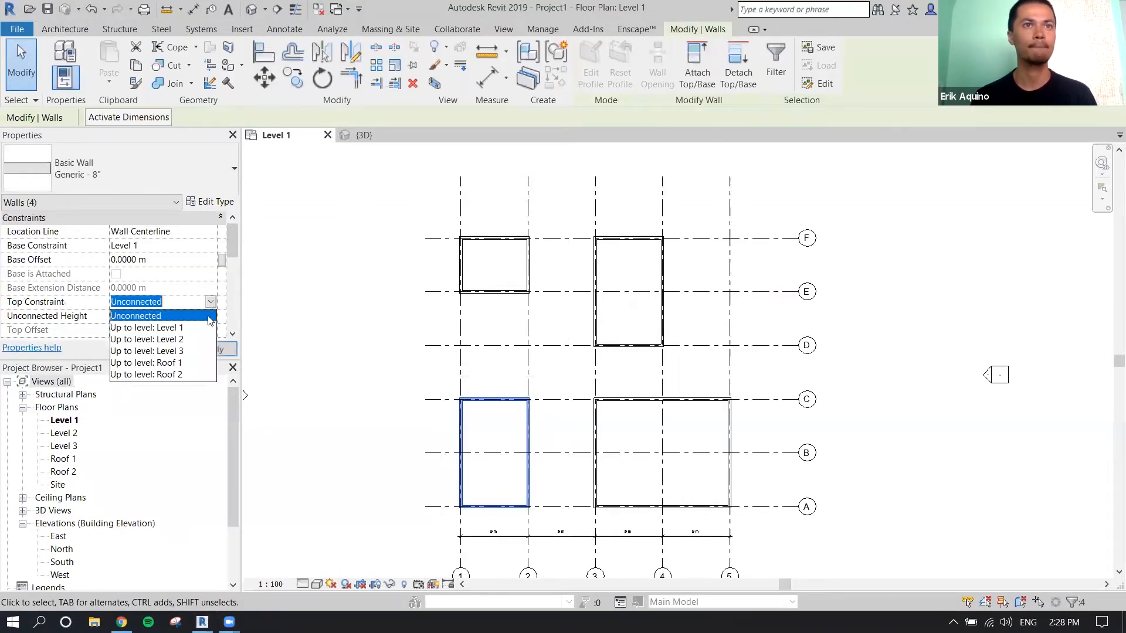
pyautogui.click(176, 350)
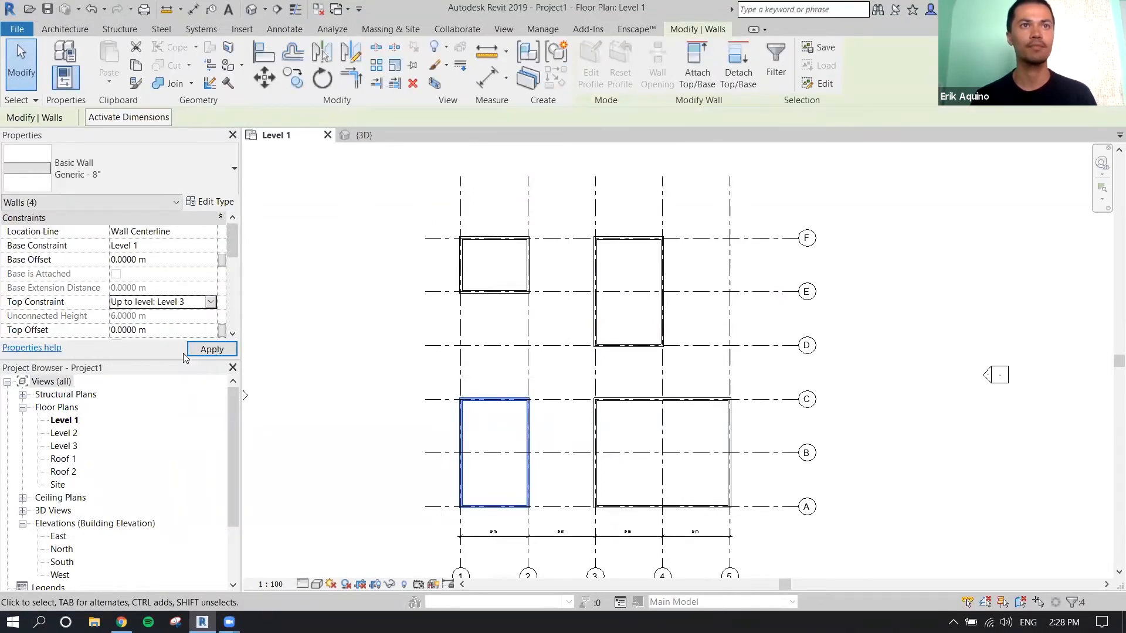
pyautogui.click(210, 302)
pyautogui.click(190, 361)
# Set the top constraint of the four walls between grids 3–5 and A–C to Up to level: Roof 2
pyautogui.click(568, 389)
pyautogui.moveTo(758, 541); pyautogui.dragTo(762, 535)
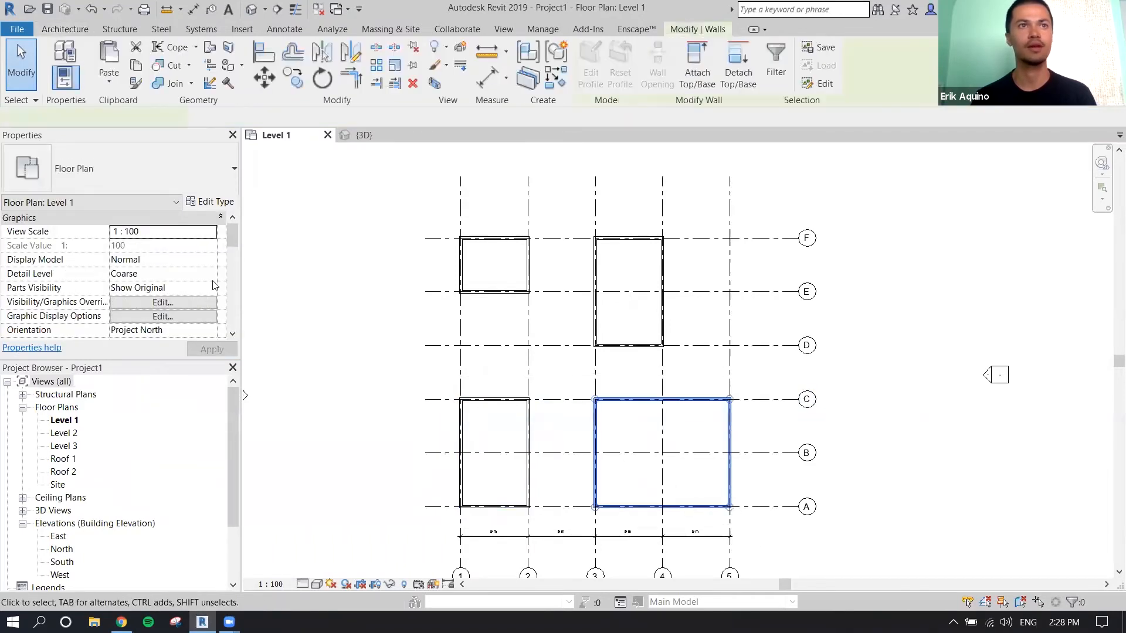
pyautogui.click(210, 302)
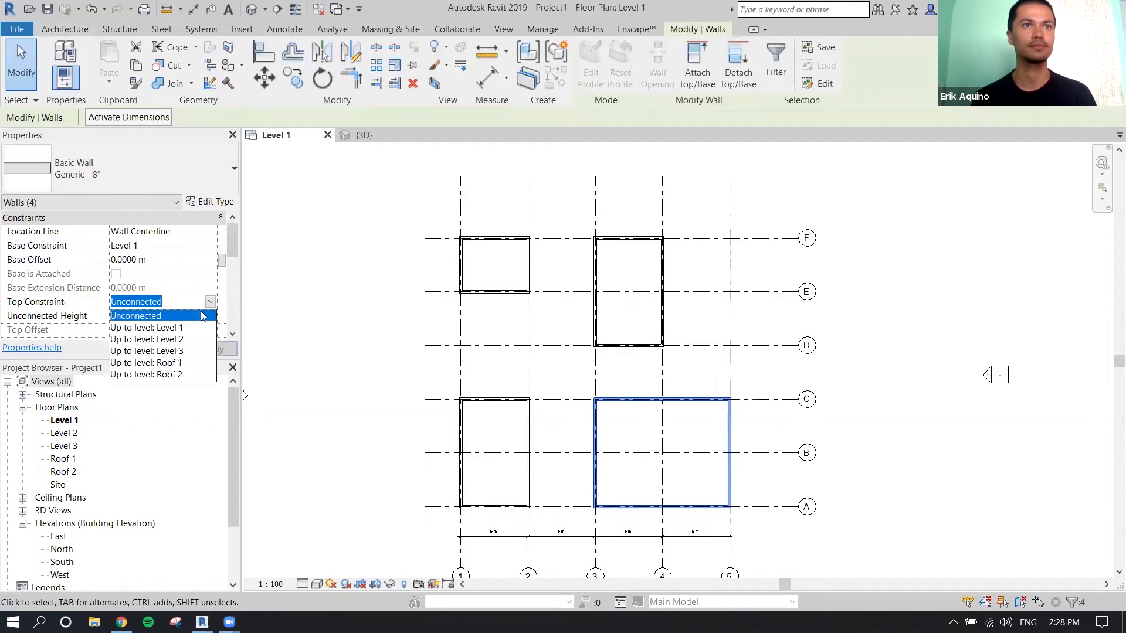
pyautogui.click(183, 373)
pyautogui.click(316, 335)
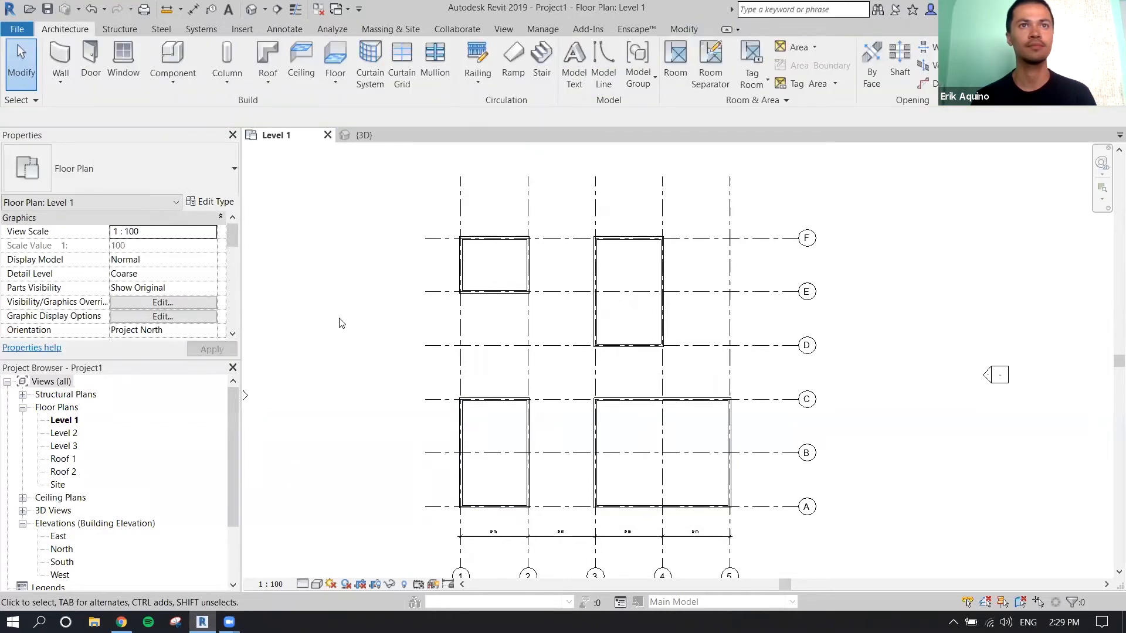
# Compare the heights of the wall blocks with the level lines in the 3D view
pyautogui.click(372, 138)
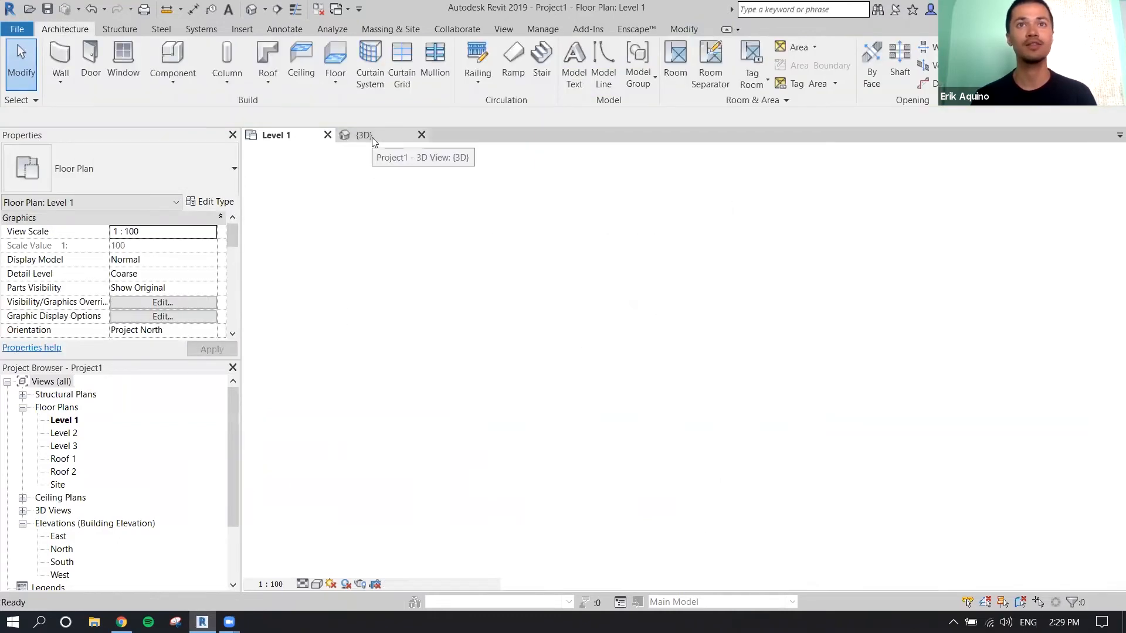
pyautogui.moveTo(633, 375); pyautogui.dragTo(690, 337, button='middle')
pyautogui.click(306, 137)
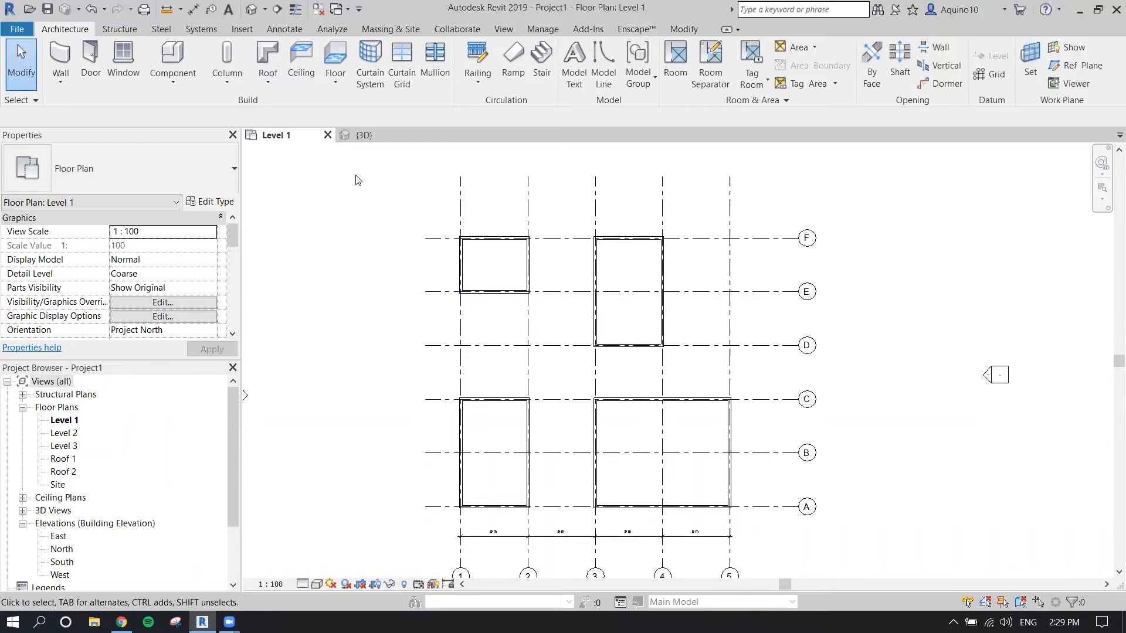
pyautogui.click(364, 136)
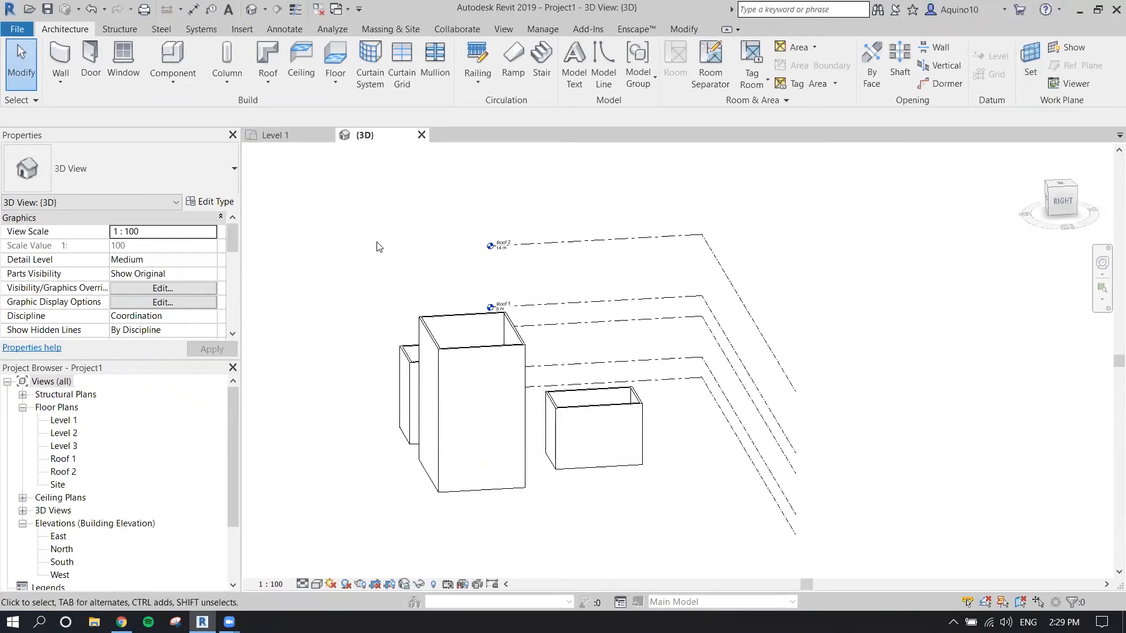
pyautogui.moveTo(426, 256); pyautogui.dragTo(384, 251, button='middle')
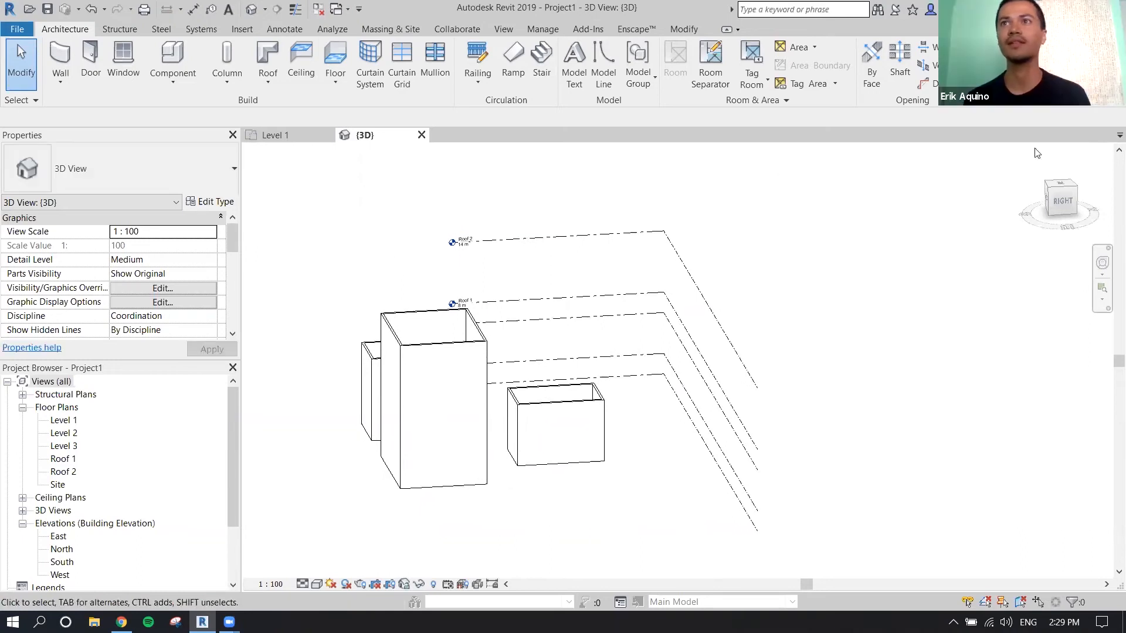
# Pan the 3D model with the full navigation wheel and look up the user interface option that displays the Navigation Bar
pyautogui.click(1102, 264)
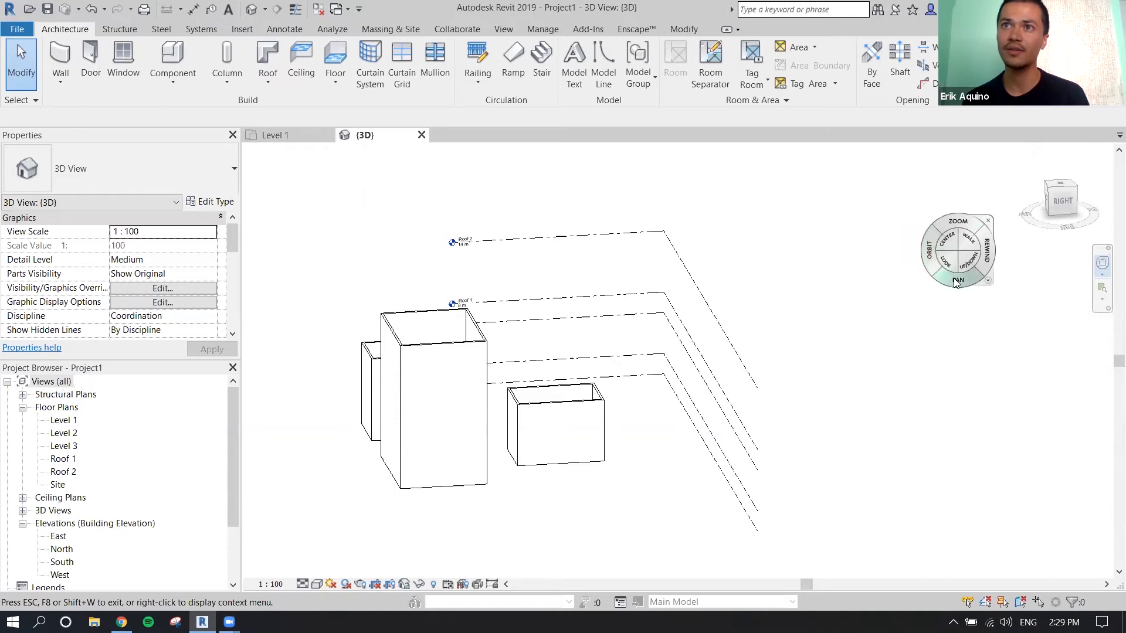
pyautogui.moveTo(958, 279); pyautogui.dragTo(1046, 259)
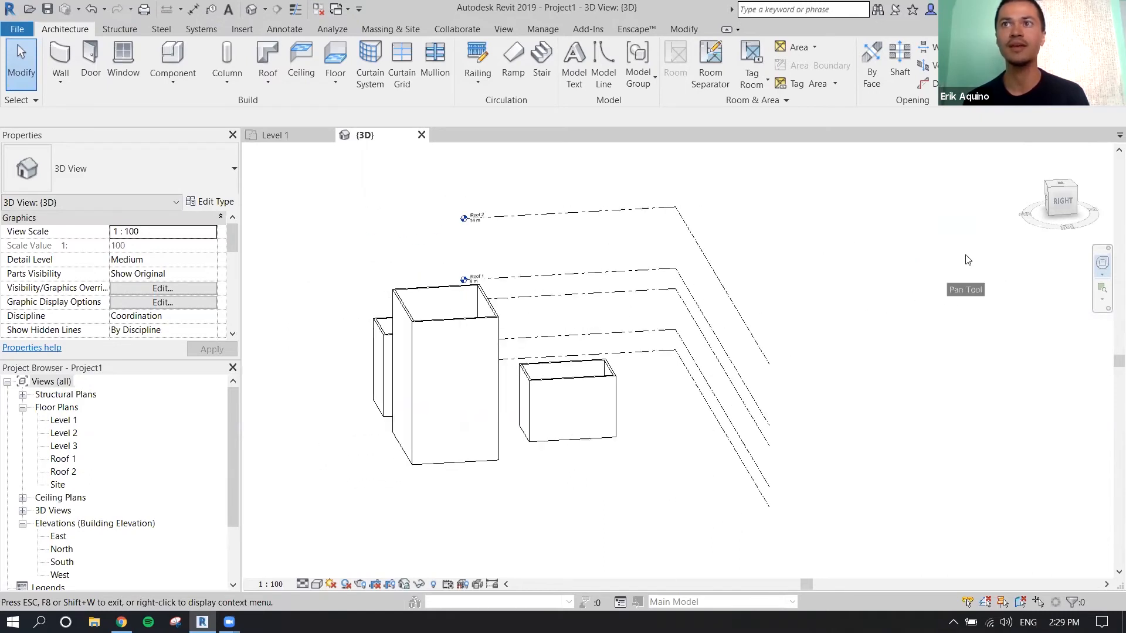
pyautogui.click(531, 28)
pyautogui.click(508, 29)
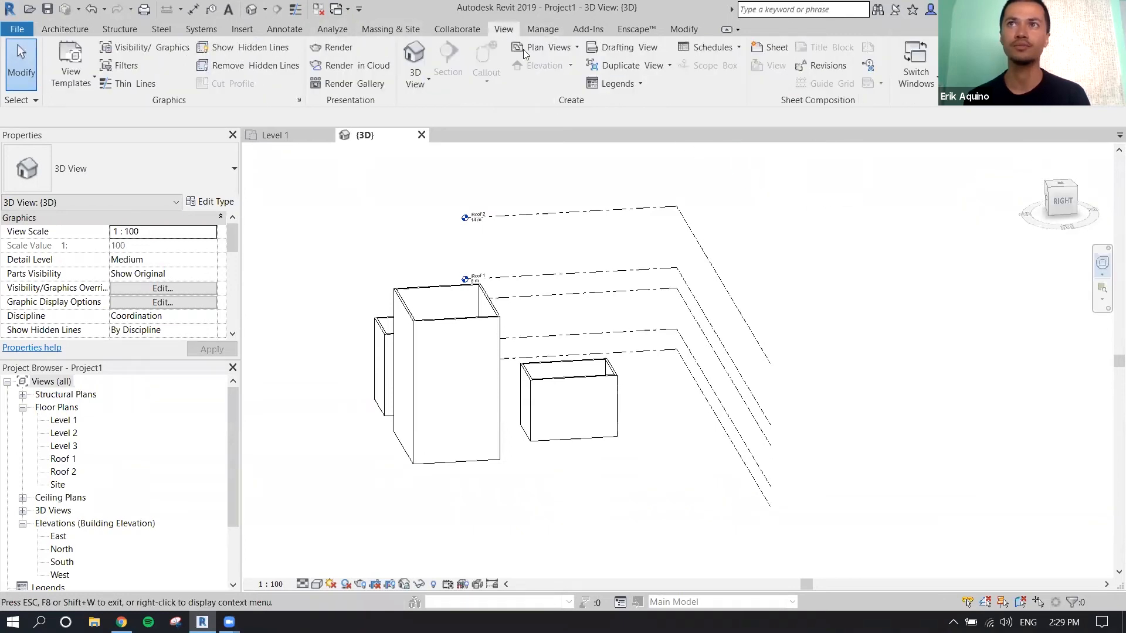
pyautogui.click(1017, 62)
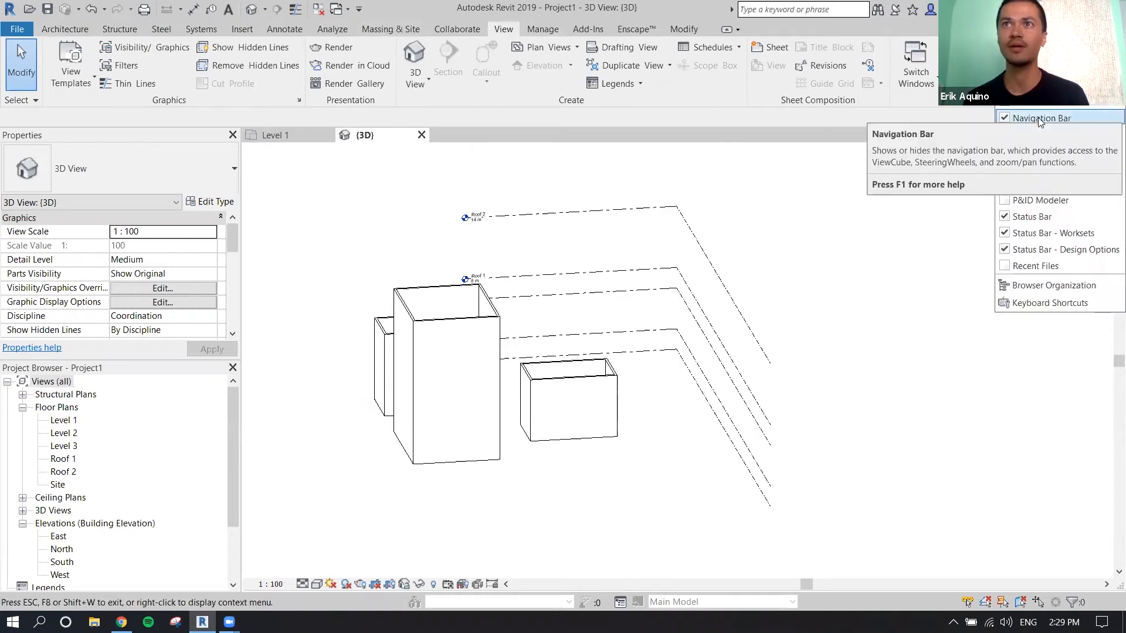
pyautogui.click(884, 52)
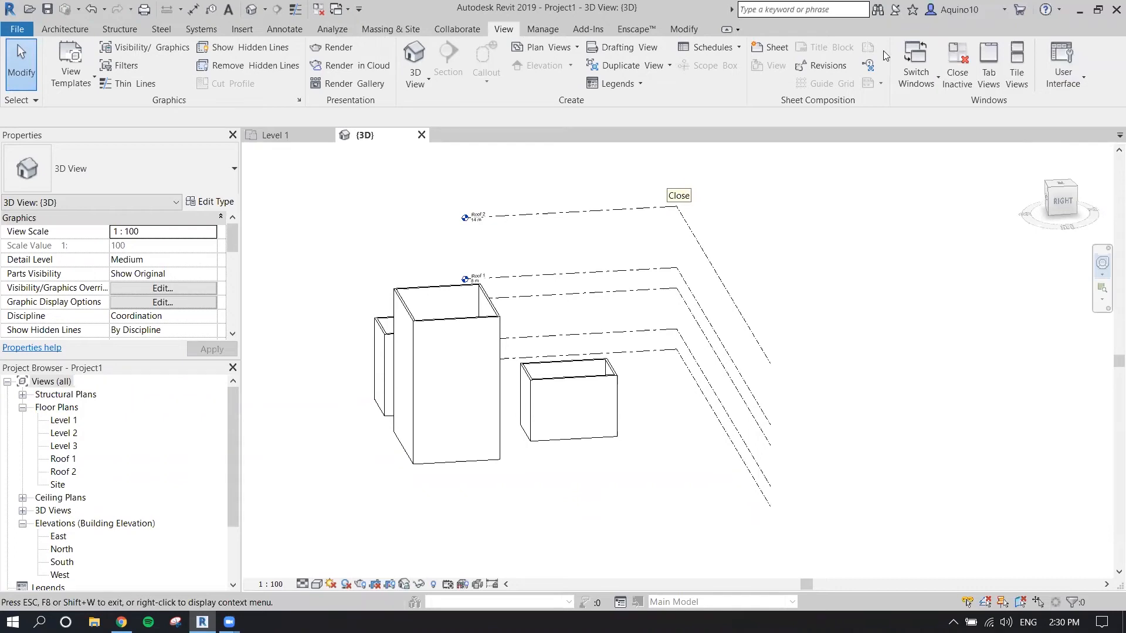
pyautogui.click(760, 178)
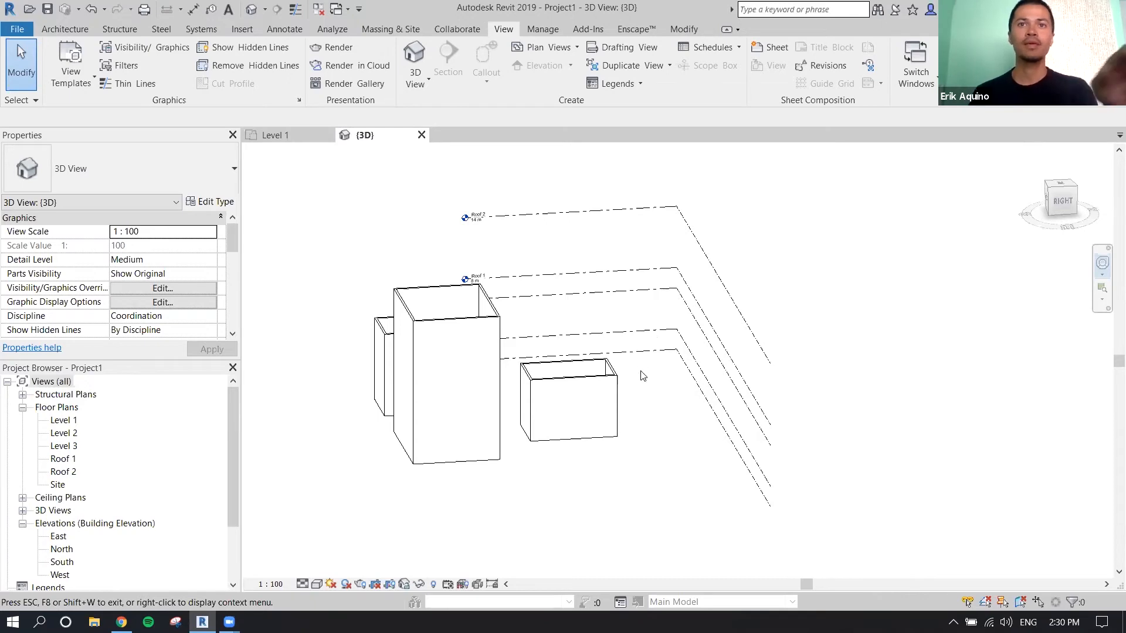
# Pan and orbit the 3D model to examine the wall blocks and levels from another angle
pyautogui.click(717, 333)
pyautogui.moveTo(649, 326); pyautogui.dragTo(698, 297, button='middle')
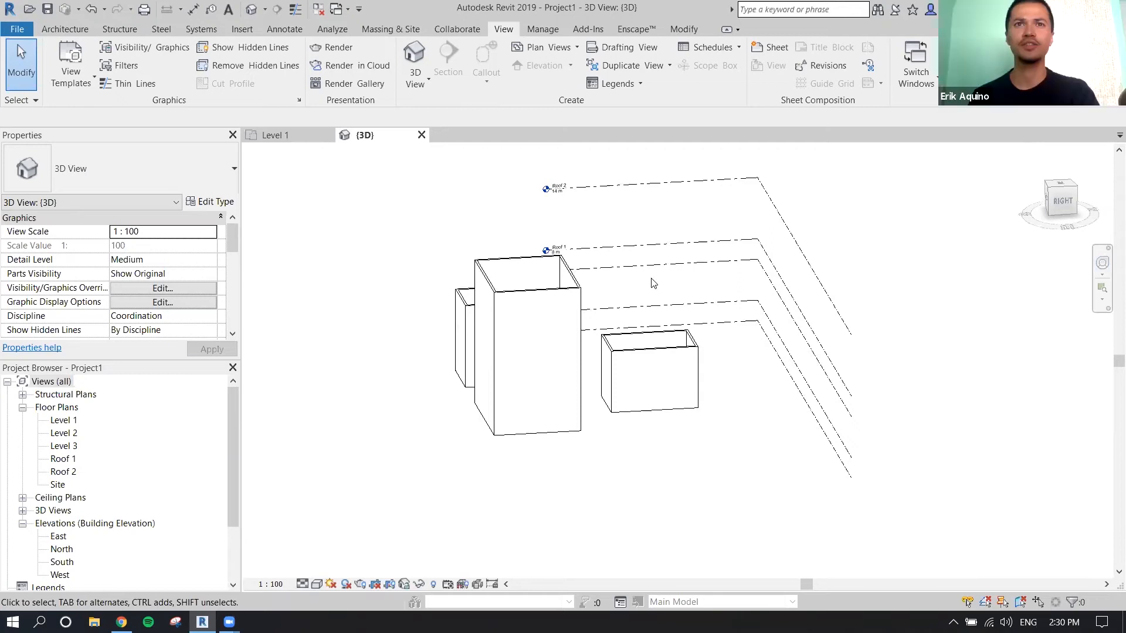
pyautogui.keyDown('shift'); pyautogui.moveTo(683, 274); pyautogui.dragTo(712, 285, button='middle'); pyautogui.keyUp('shift')
pyautogui.rightClick(688, 278)
pyautogui.press('Escape')
pyautogui.moveTo(726, 238); pyautogui.dragTo(705, 239, button='middle')
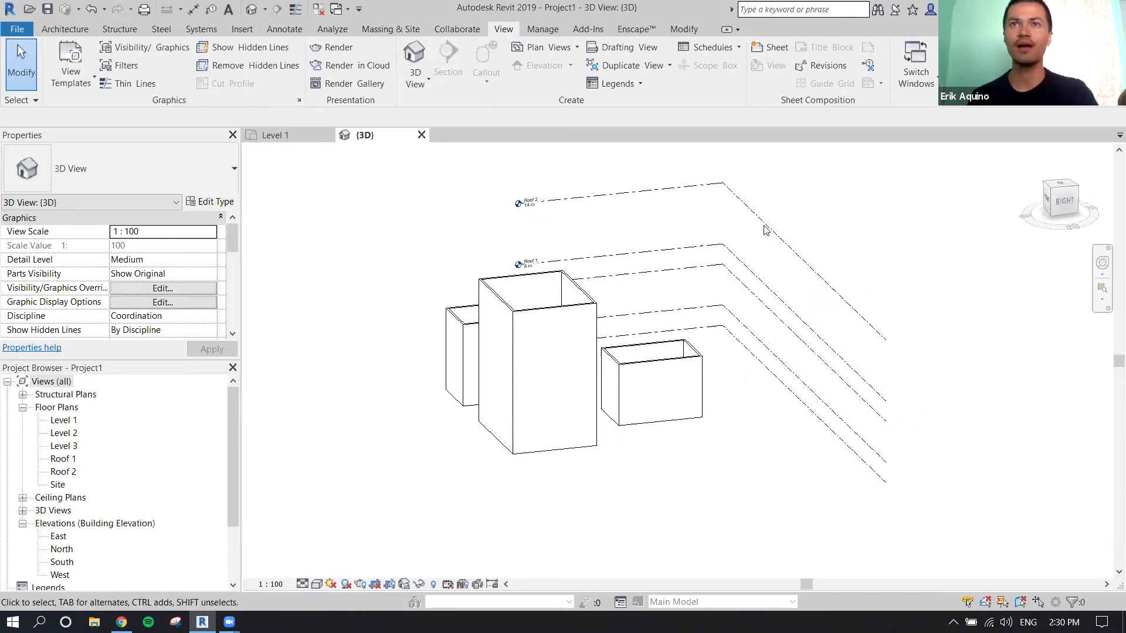
pyautogui.moveTo(828, 229); pyautogui.dragTo(806, 226, button='middle')
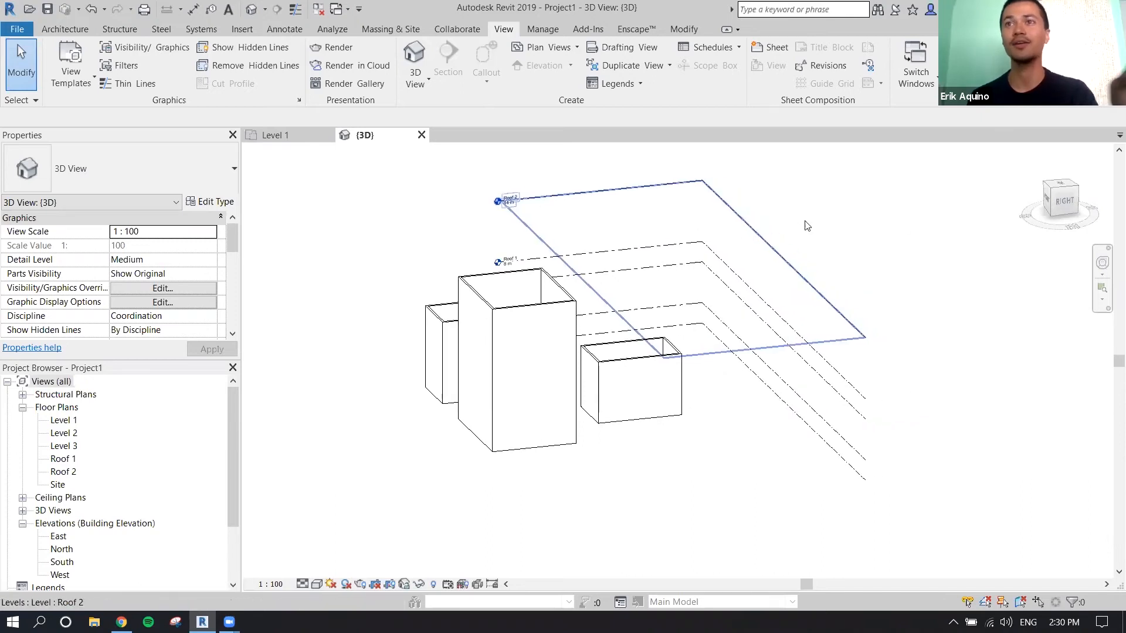
# Pan the 3D model slightly with the full navigation wheel and close the wheel
pyautogui.click(1103, 264)
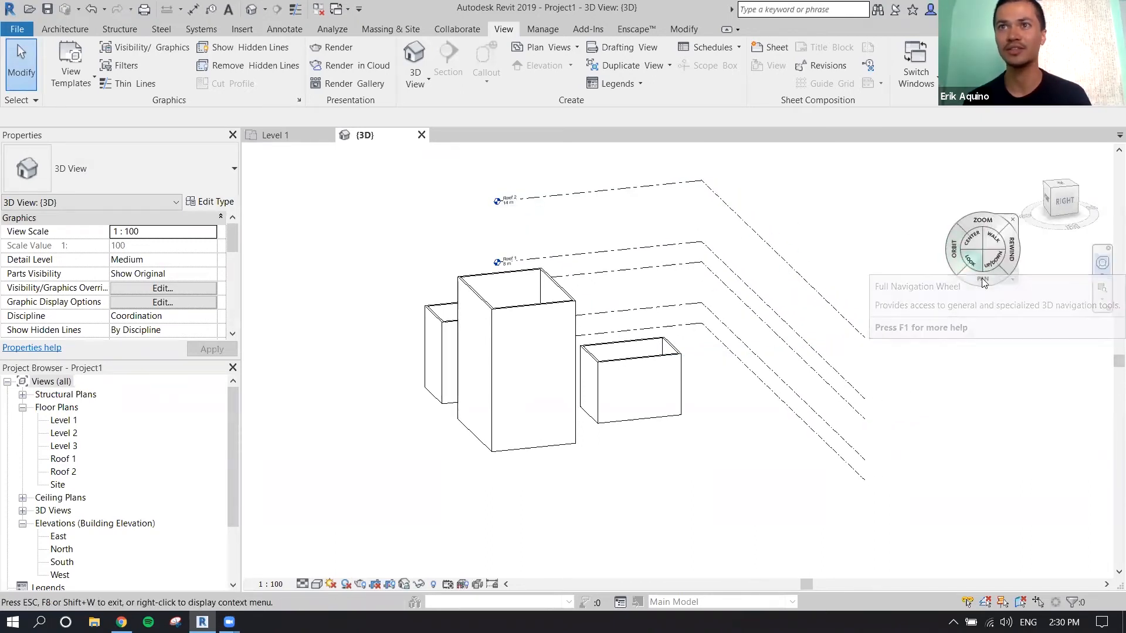
pyautogui.moveTo(953, 282); pyautogui.dragTo(984, 278)
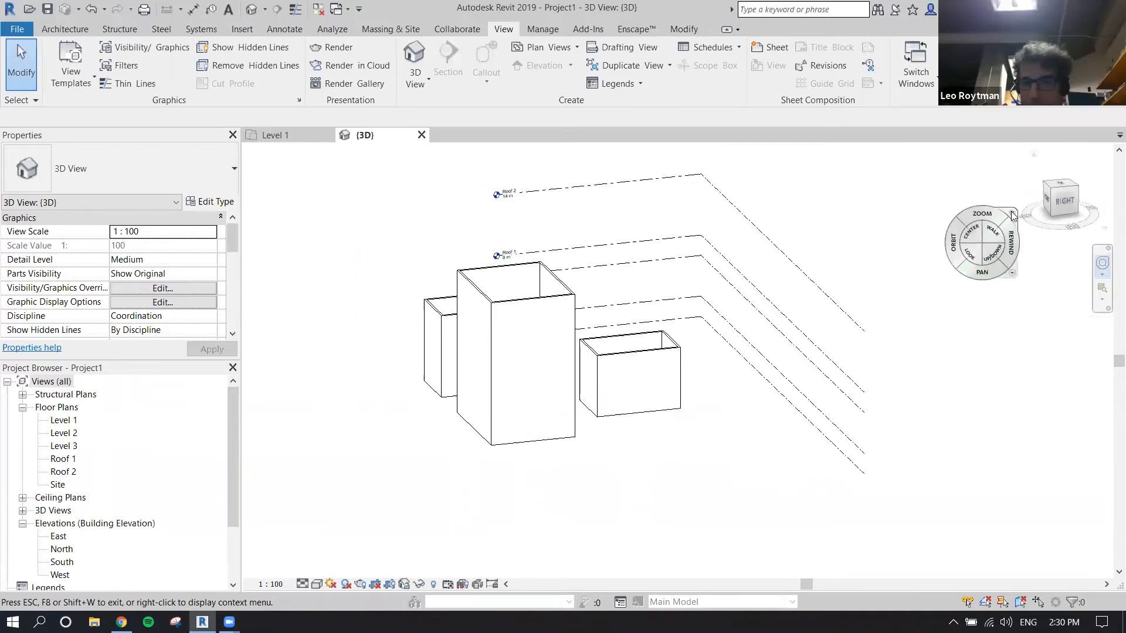
pyautogui.click(1011, 216)
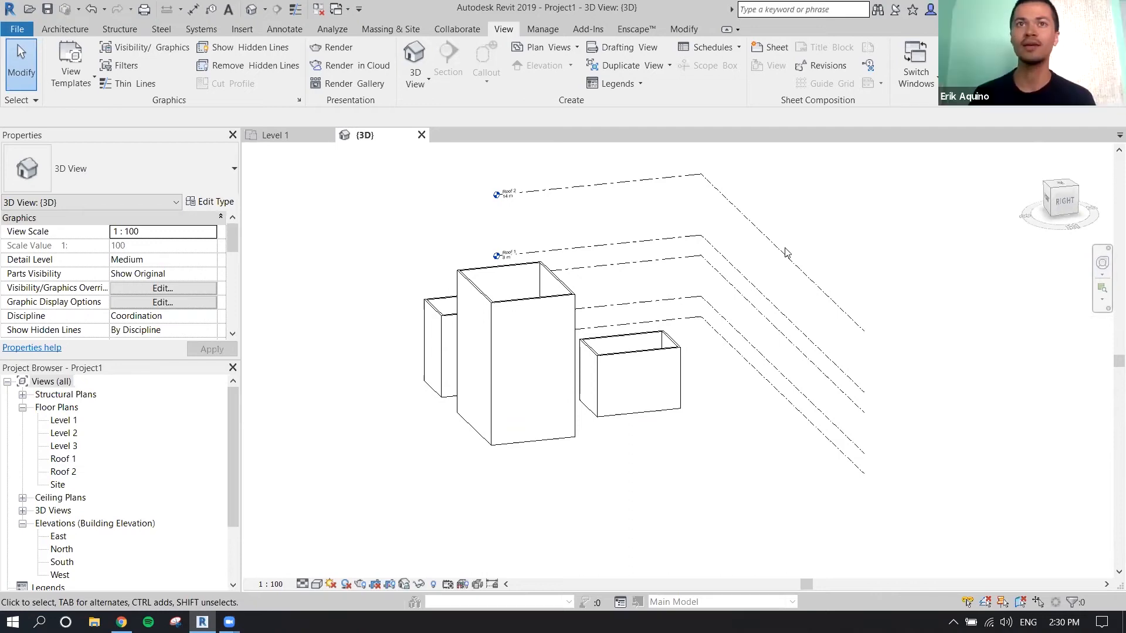
# Build a multiple selection of the small block's walls plus the front wall of the tall block in the 3D view
pyautogui.click(635, 352)
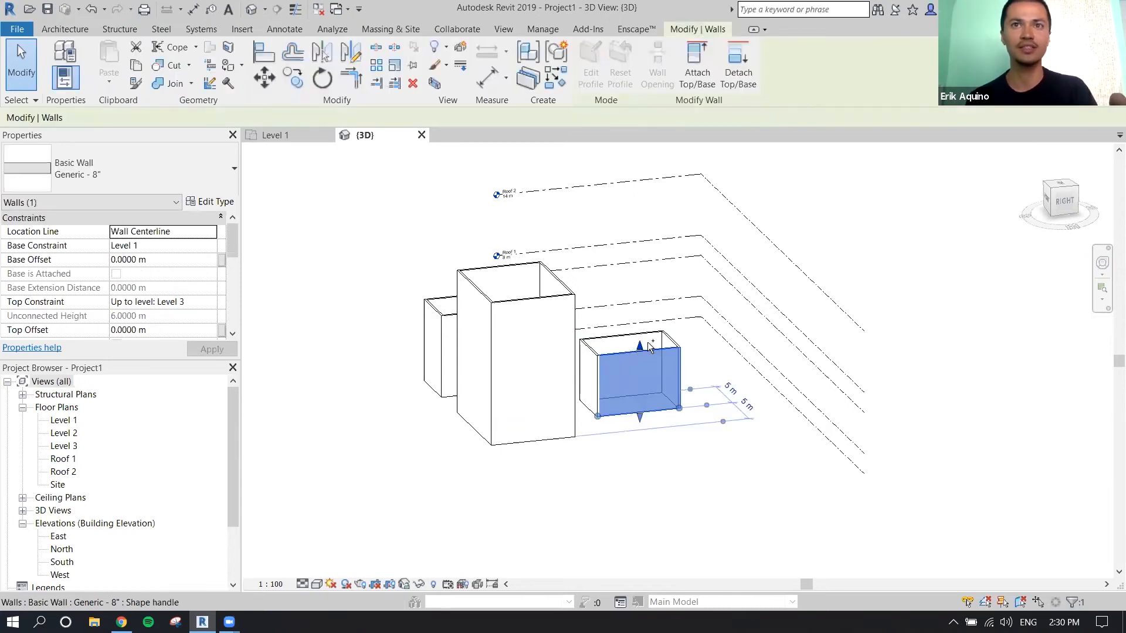
pyautogui.keyDown('ctrl'); pyautogui.click(667, 340); pyautogui.keyUp('ctrl')
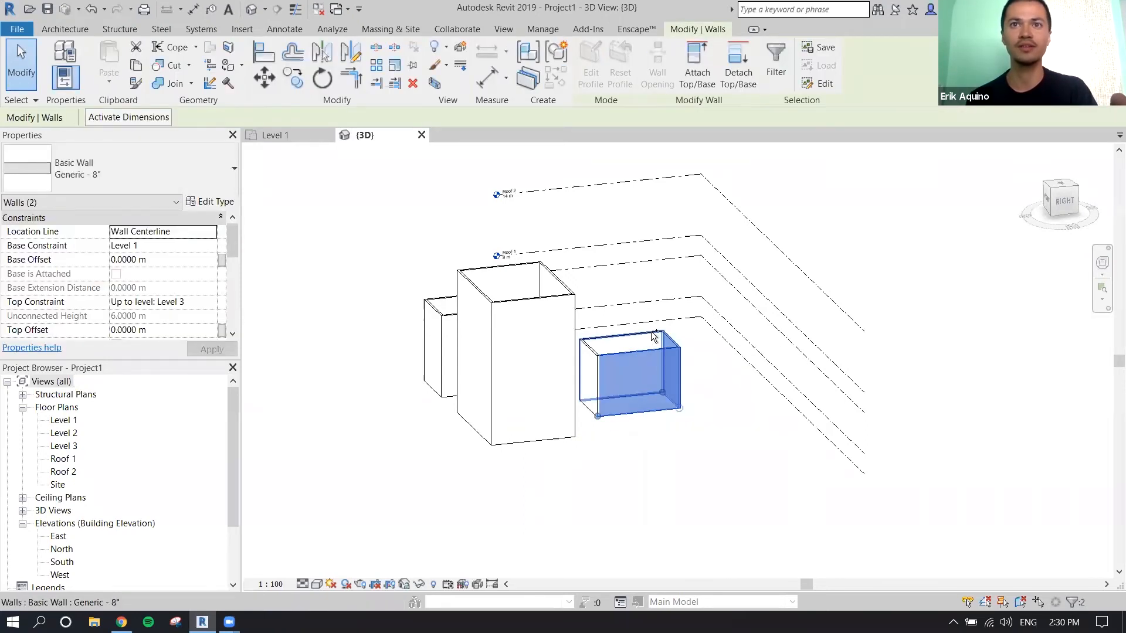
pyautogui.keyDown('ctrl'); pyautogui.click(598, 350); pyautogui.keyUp('ctrl')
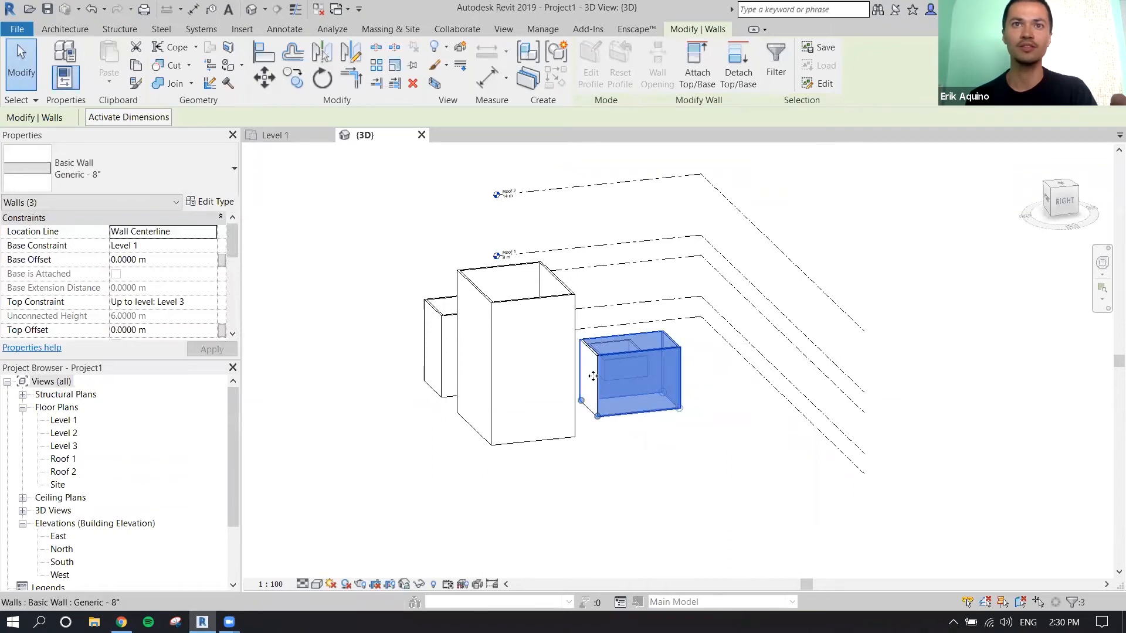
pyautogui.keyDown('ctrl'); pyautogui.click(546, 433); pyautogui.keyUp('ctrl')
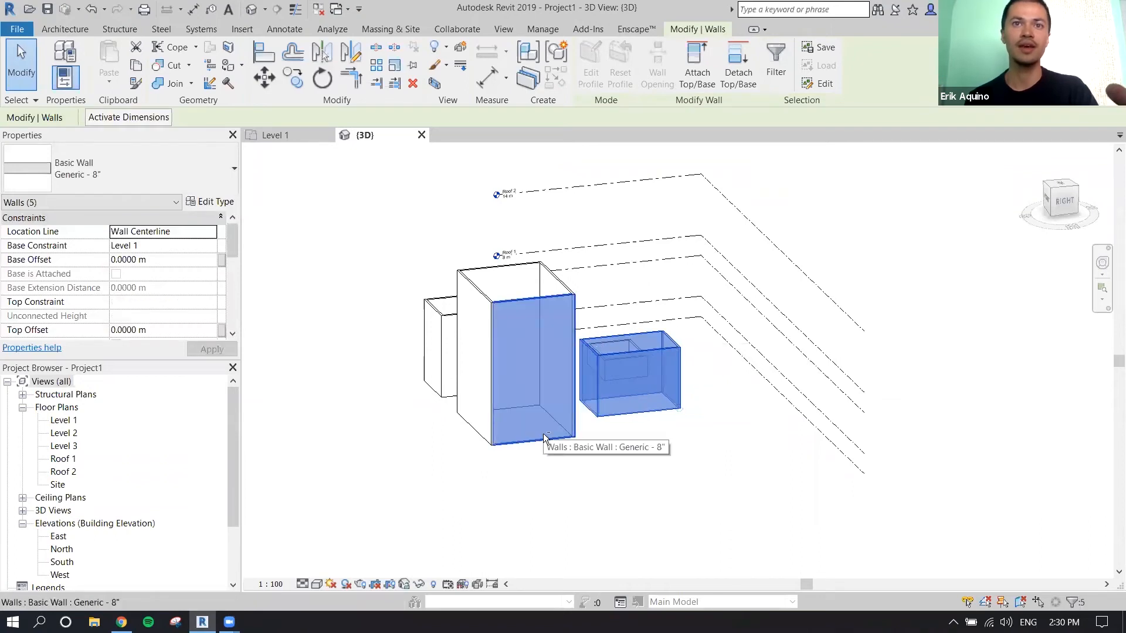
# Remove the tall block's front wall and individual small-block walls from the selection, and finish with nothing selected
pyautogui.keyDown('shift'); pyautogui.click(540, 439); pyautogui.keyUp('shift')
pyautogui.keyDown('shift'); pyautogui.click(619, 415); pyautogui.keyUp('shift')
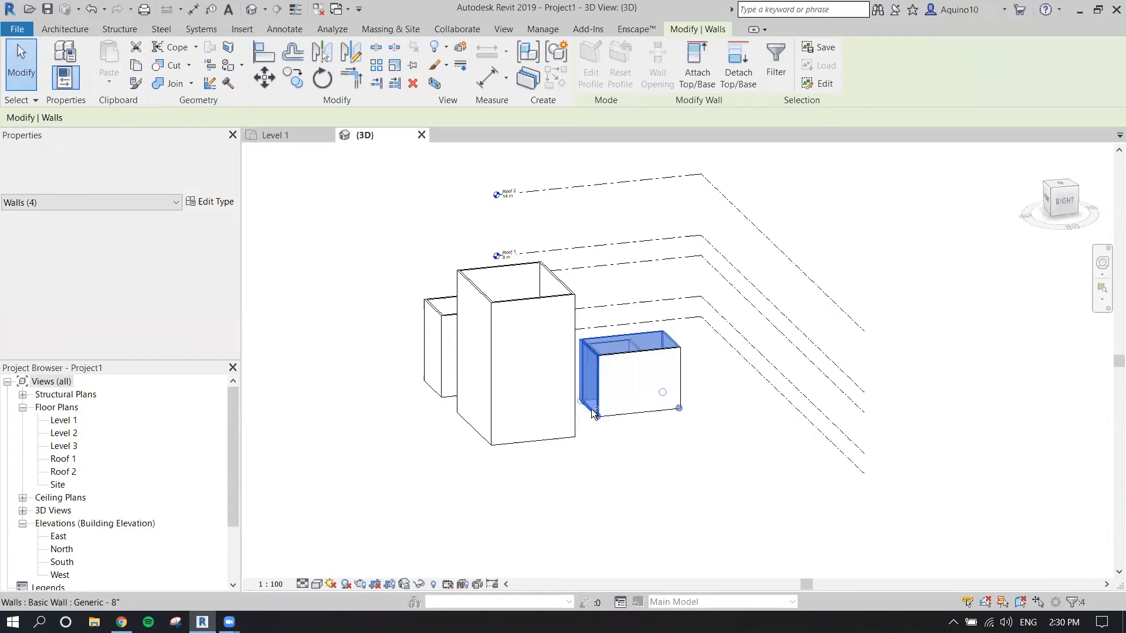
pyautogui.keyDown('shift'); pyautogui.click(593, 392); pyautogui.keyUp('shift')
pyautogui.click(672, 341)
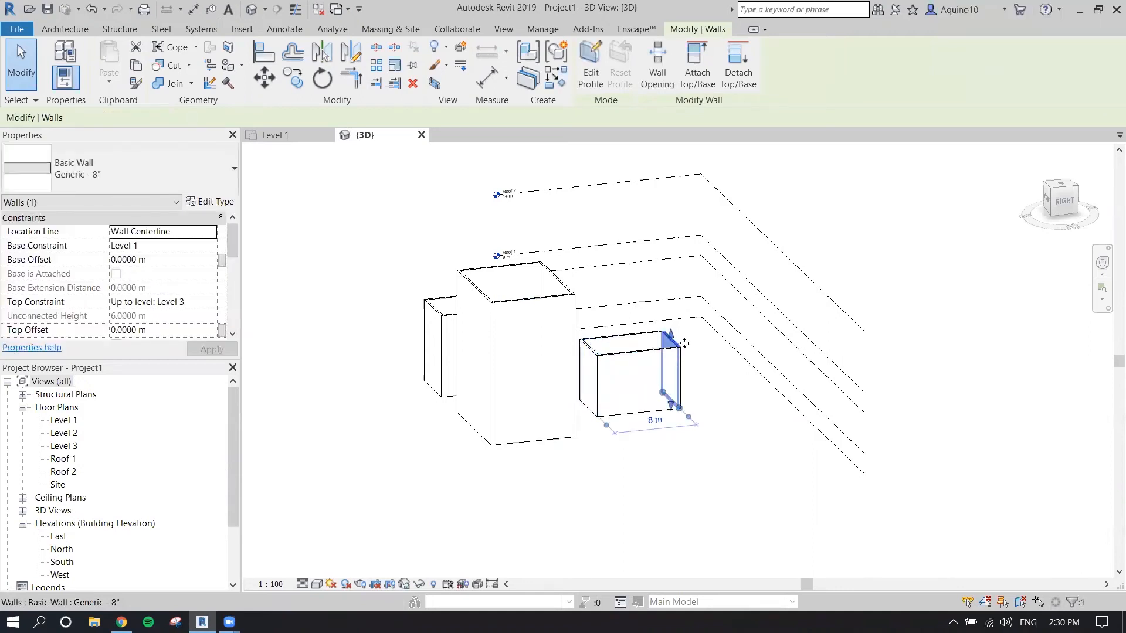
pyautogui.press('Escape')
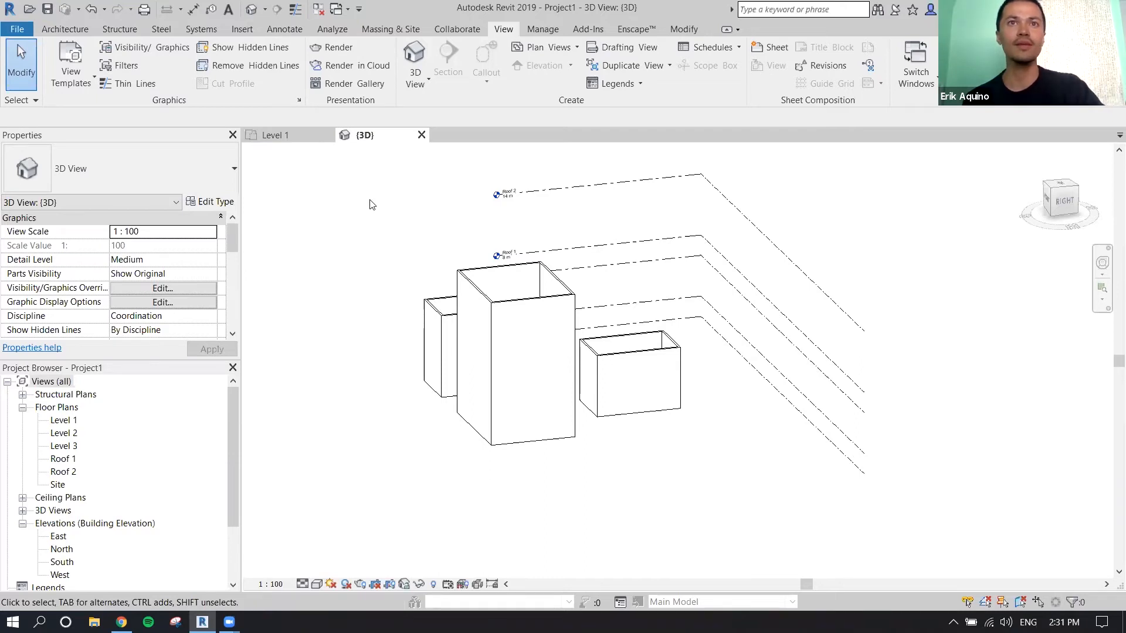
# Return to the Level 1 floor plan and review the Wall tool's placement options without drawing a wall
pyautogui.click(292, 135)
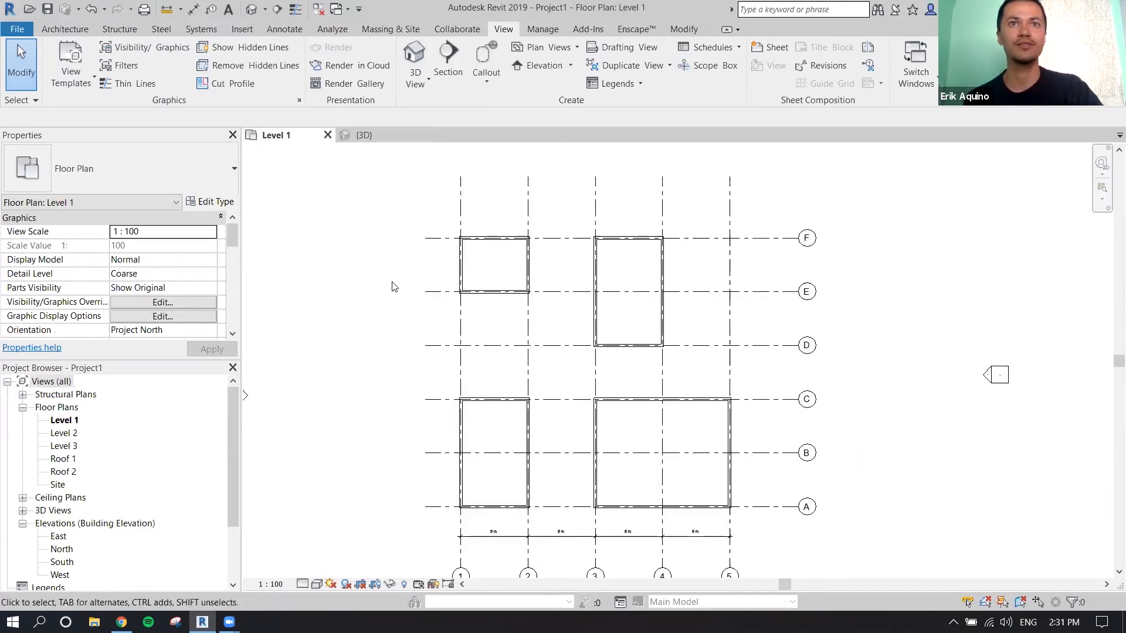
pyautogui.press('w')
pyautogui.press('a')
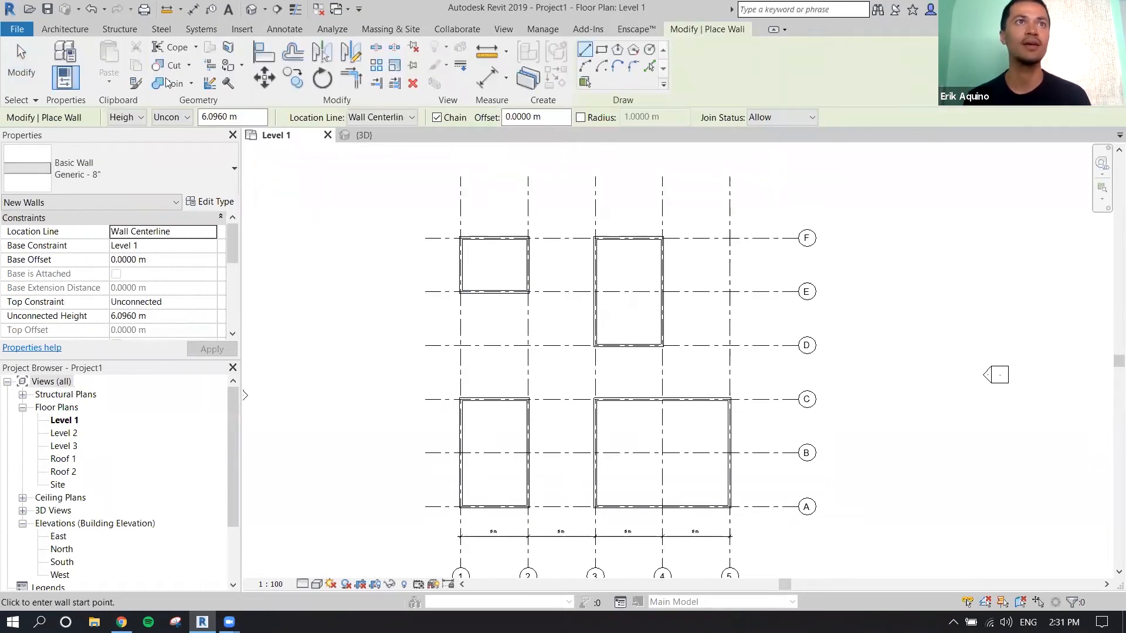
pyautogui.click(82, 27)
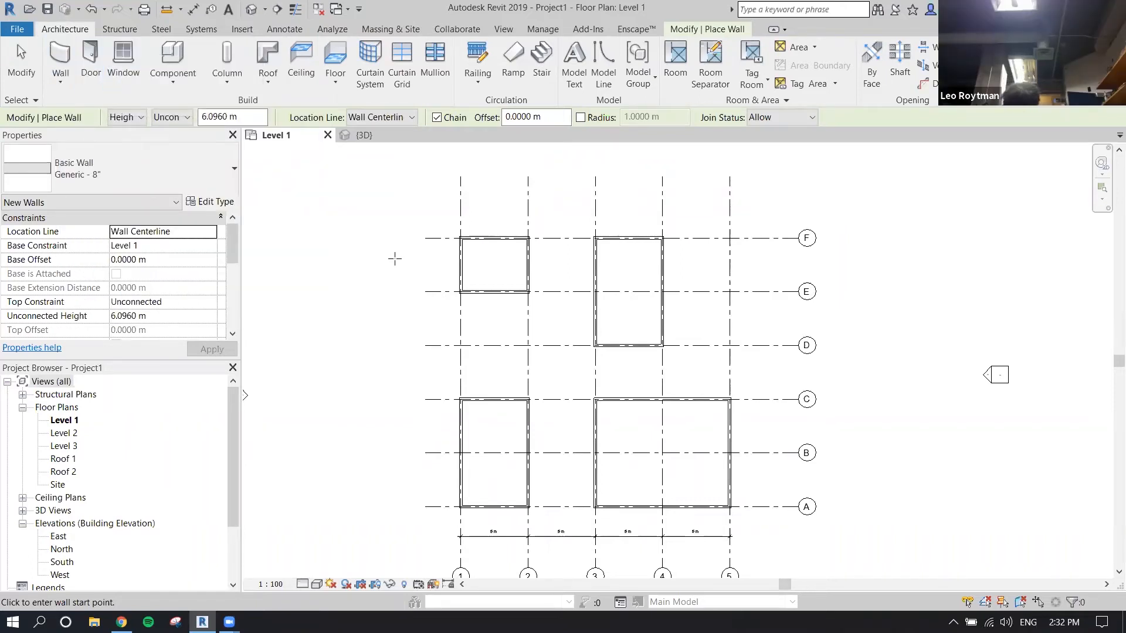
pyautogui.press('Escape')
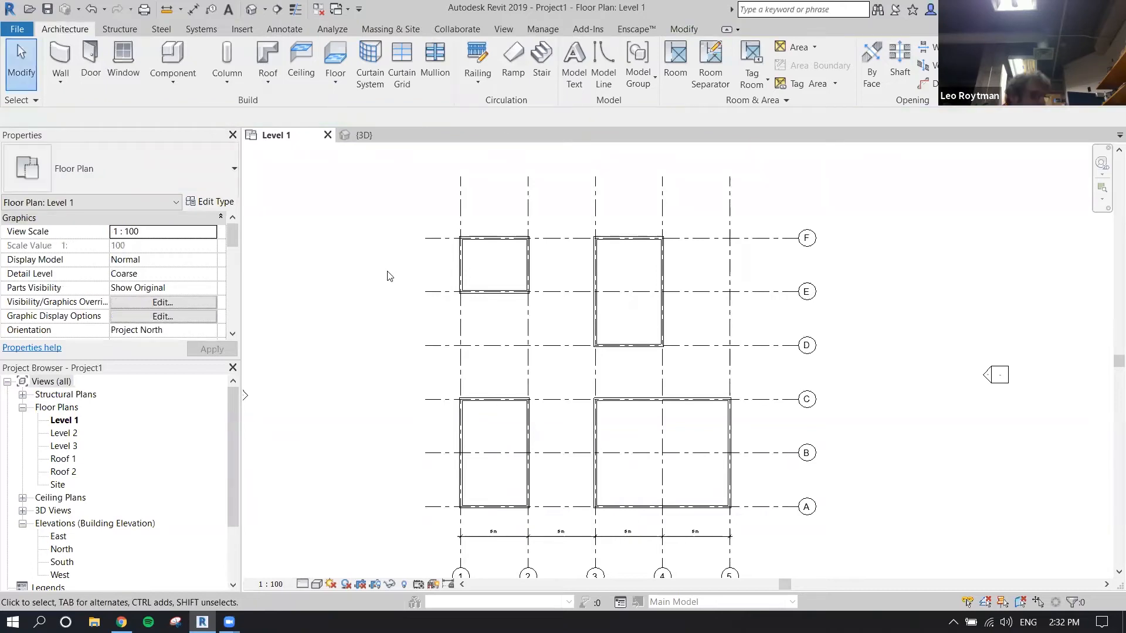
# Place a 36" x 84" Single-Flush door in the small rectangle's wall on grid F, swinging inward, about 0.8 m from grid 1
pyautogui.moveTo(387, 275); pyautogui.dragTo(397, 271, button='middle')
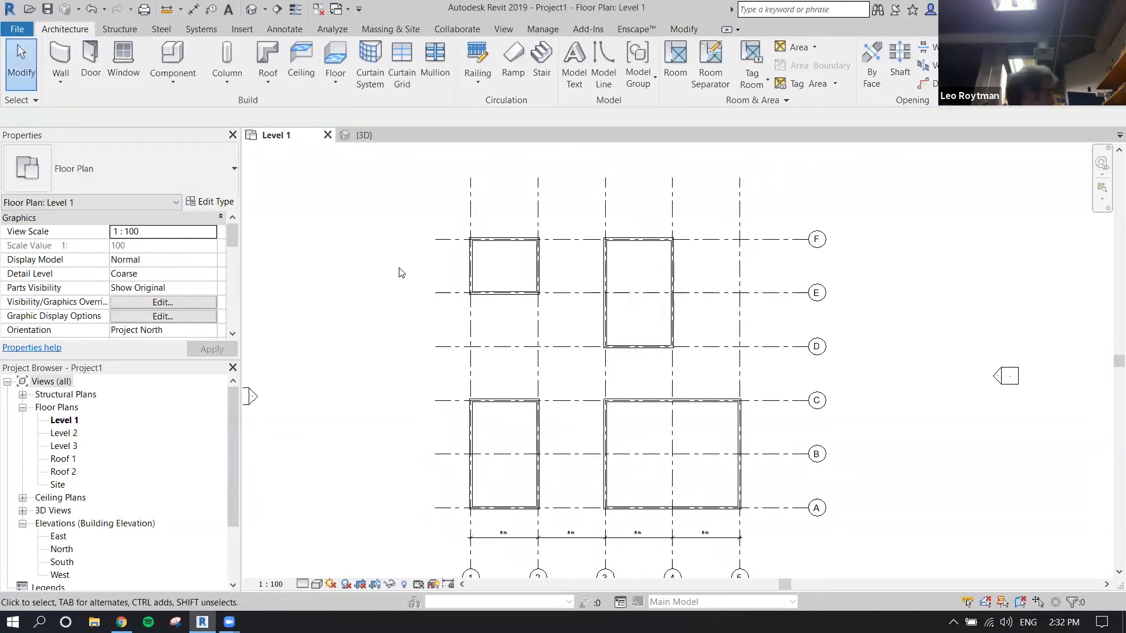
pyautogui.click(94, 59)
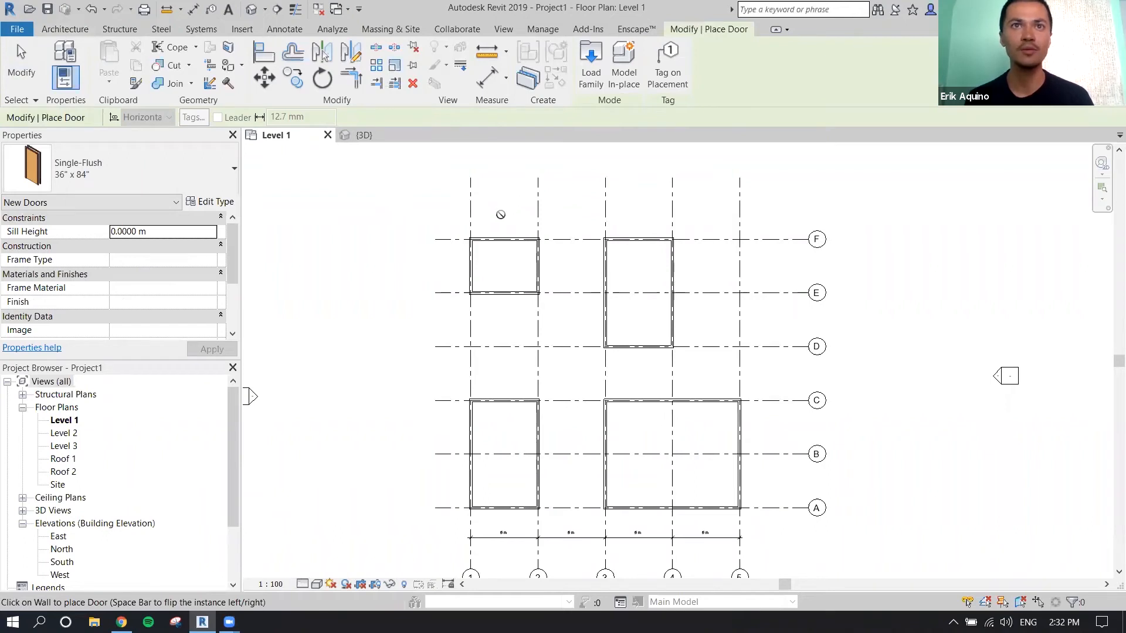
pyautogui.scroll(5, 490, 233)
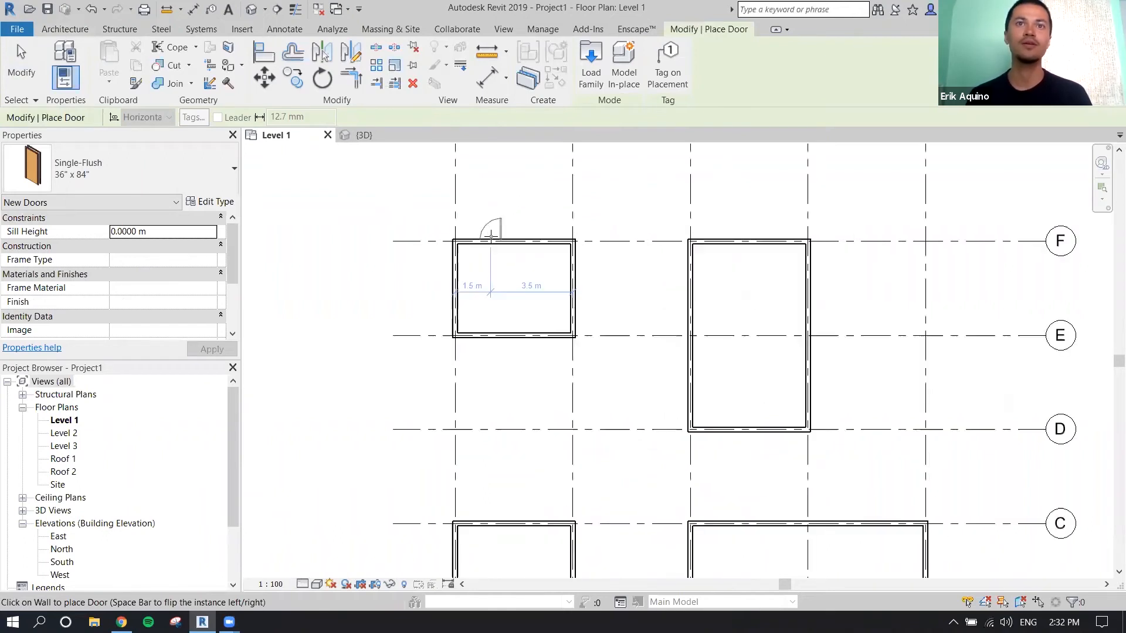
pyautogui.press('space')
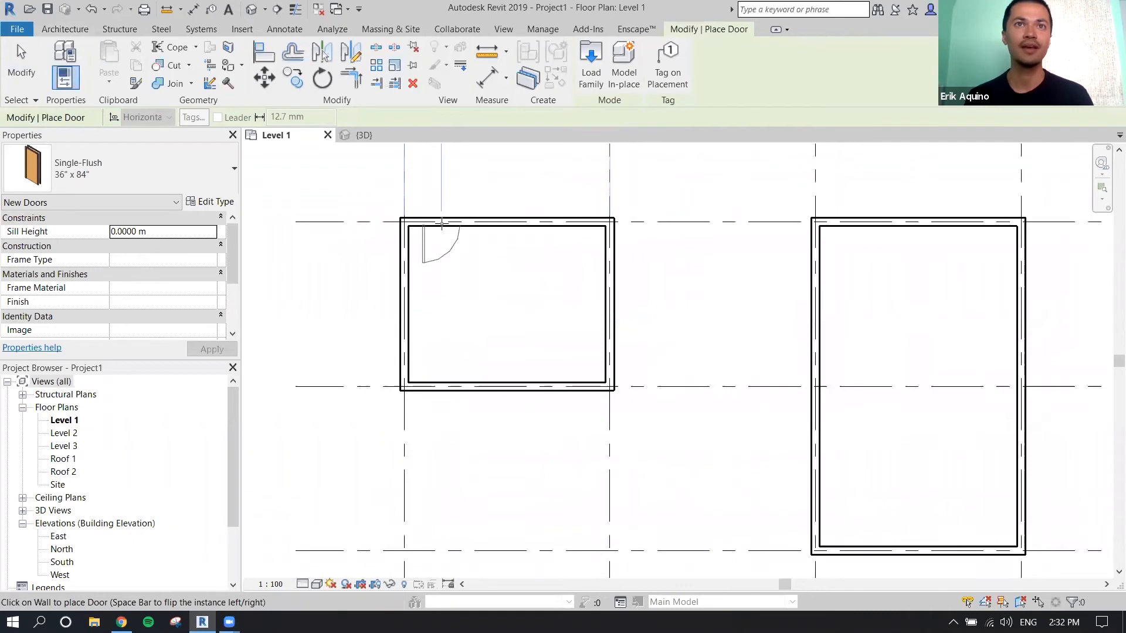
pyautogui.click(438, 221)
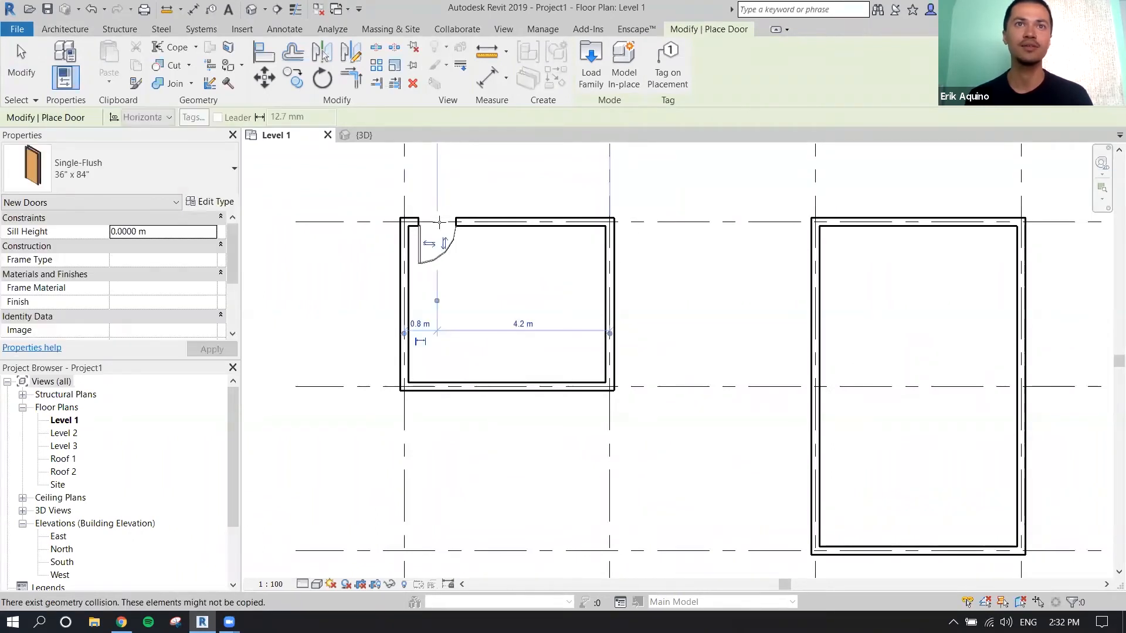
# Place a second Single-Flush door in the same grid F wall, about 0.8 m from grid 2, swinging inward with its hinge toward grid 2
pyautogui.moveTo(549, 237); pyautogui.dragTo(533, 244, button='middle')
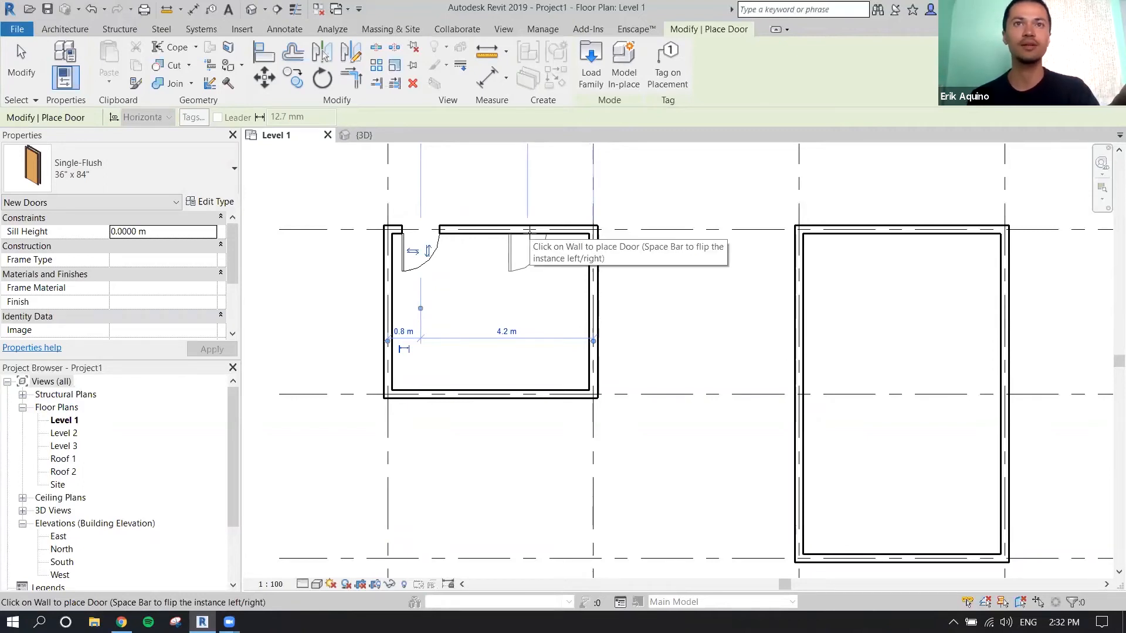
pyautogui.press('space')
pyautogui.press('space')
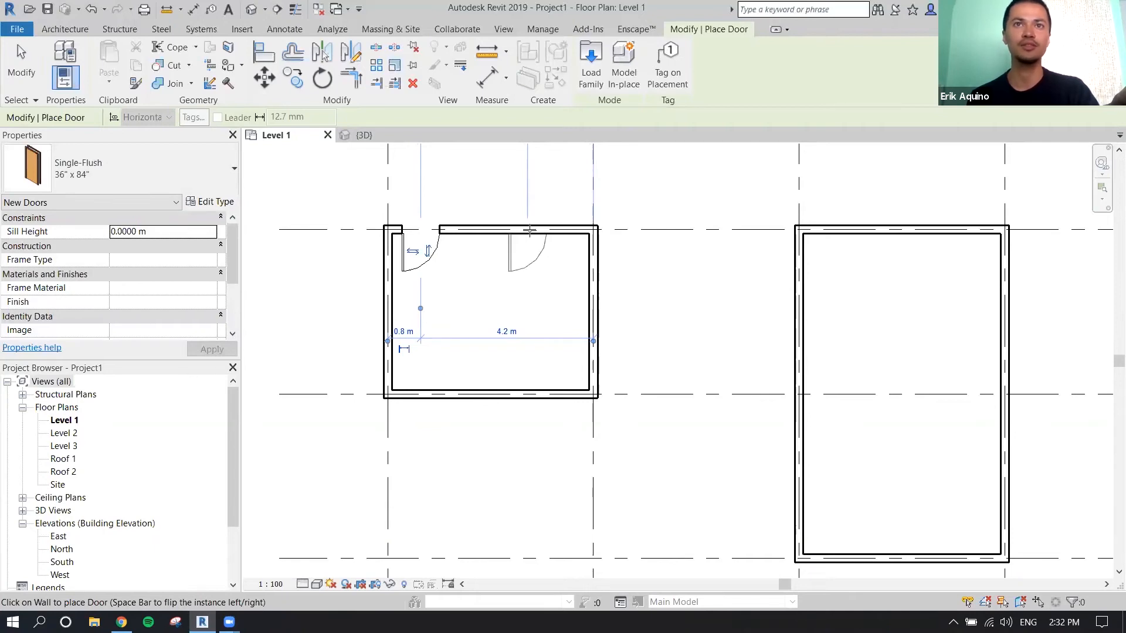
pyautogui.press('space')
pyautogui.click(556, 237)
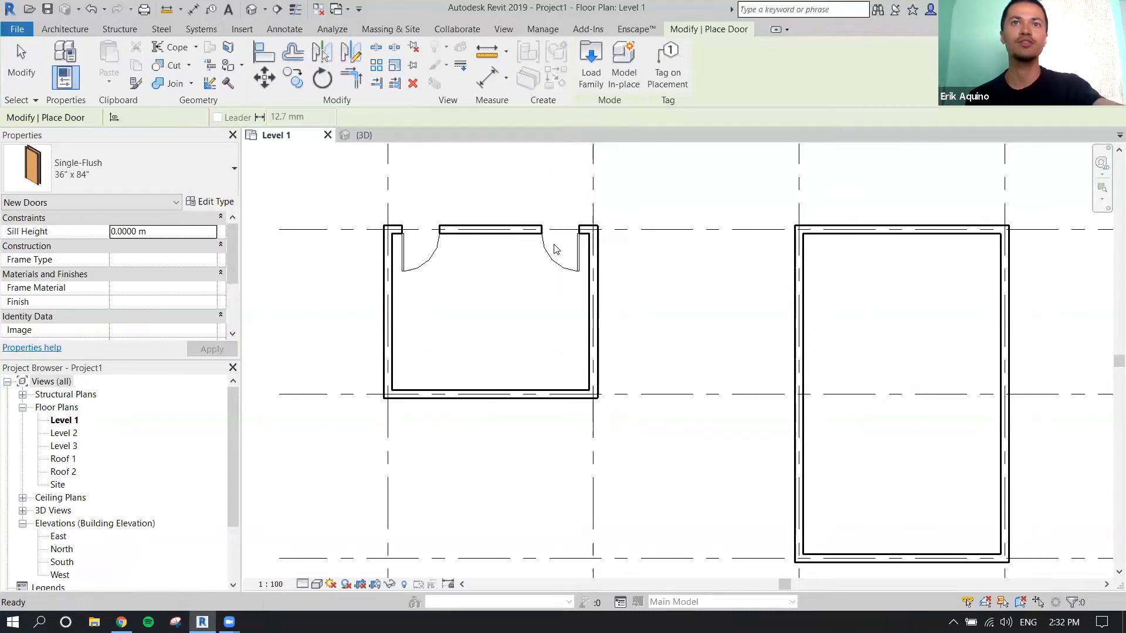
pyautogui.press('Escape')
# Cycle the door near grid 2 through its swing orientations, ending with it opening inward and hinged toward grid 2
pyautogui.click(555, 249)
pyautogui.press('space')
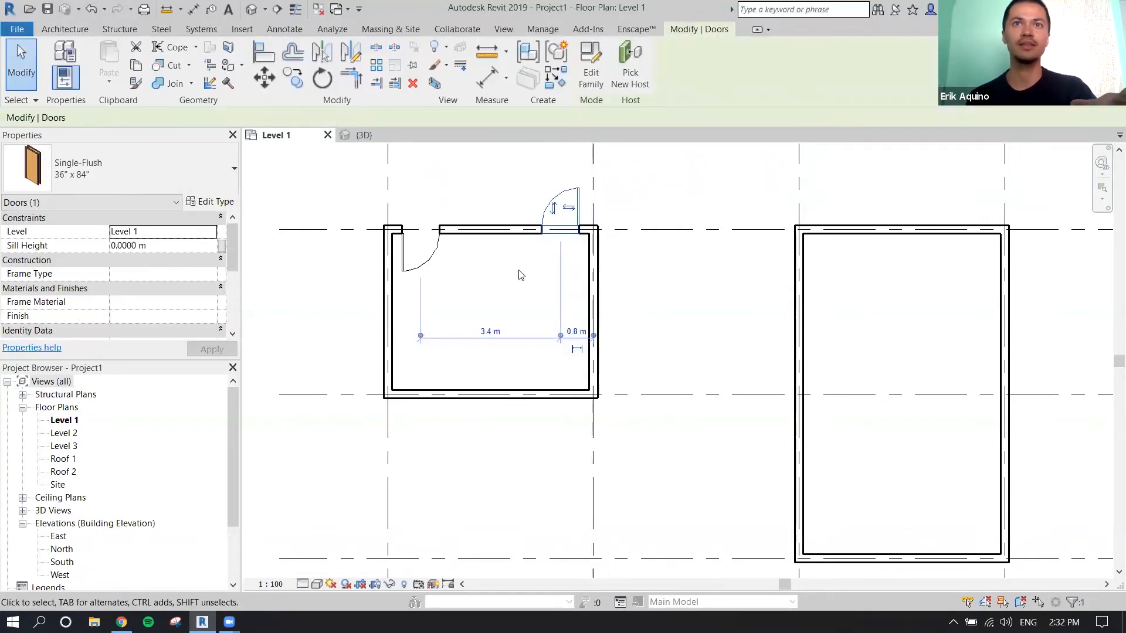
pyautogui.press('space')
pyautogui.press('space')
pyautogui.press('space')
pyautogui.press('space')
pyautogui.press('space')
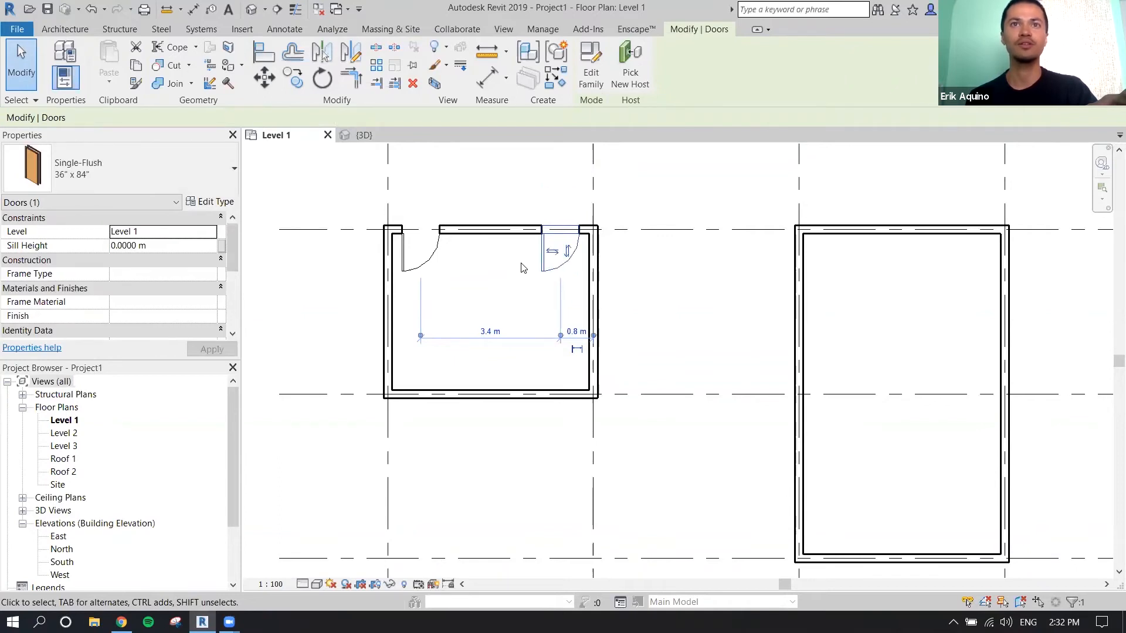
pyautogui.press('space')
# Flip the hand of the door near grid 1 so it hinges on the side away from grid 1, and deselect it
pyautogui.click(442, 256)
pyautogui.moveTo(418, 255); pyautogui.dragTo(458, 257, button='middle')
pyautogui.scroll(2, 456, 254)
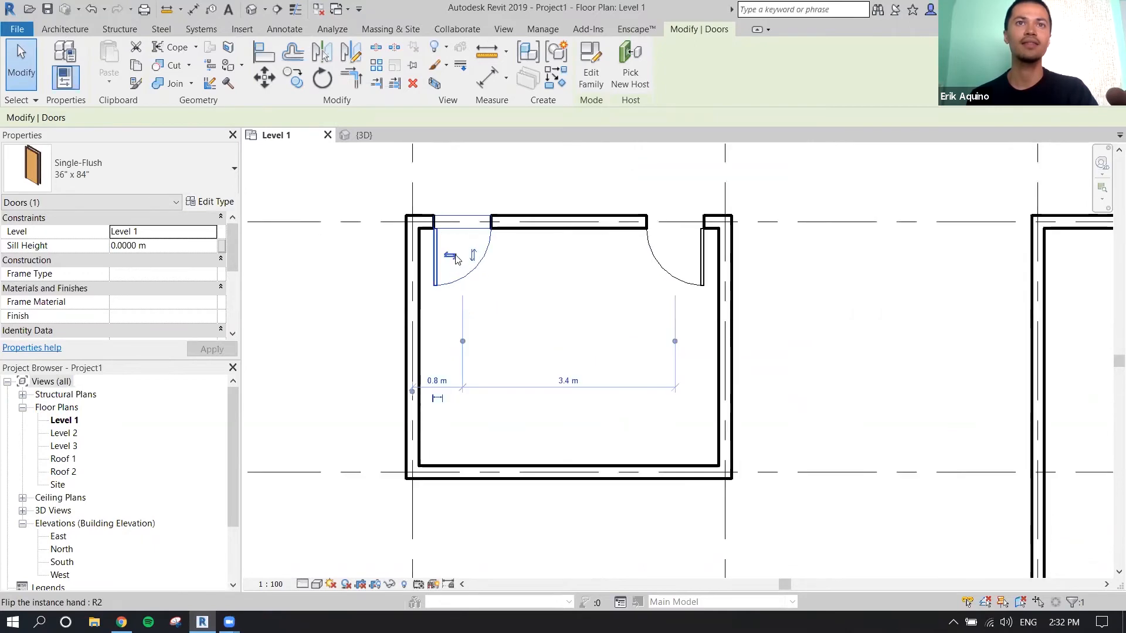
pyautogui.click(455, 253)
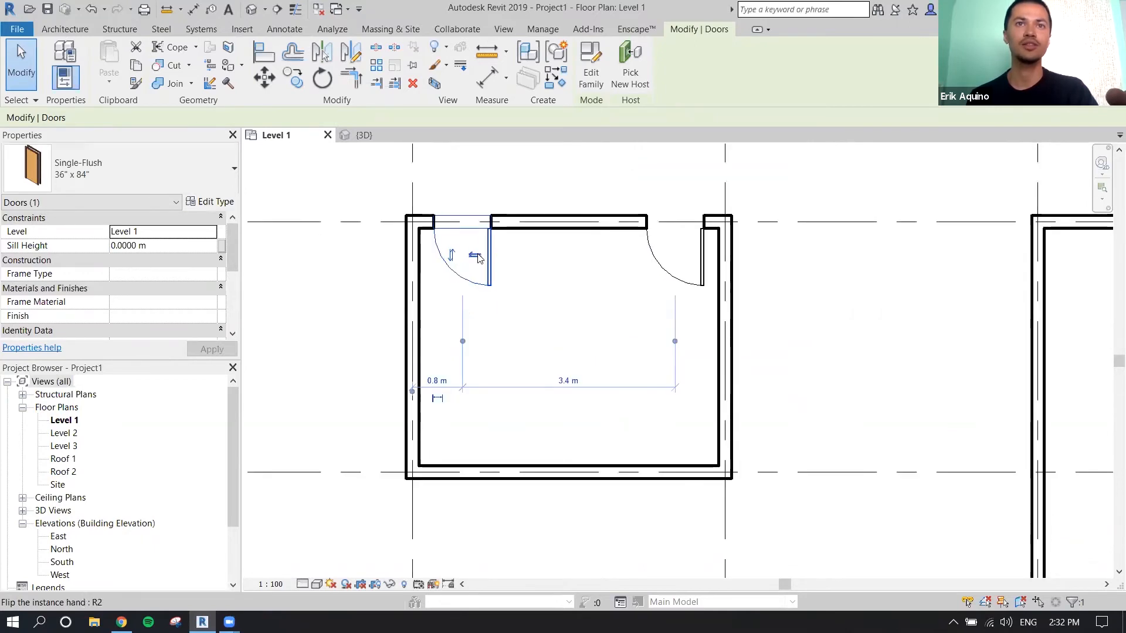
pyautogui.click(472, 255)
pyautogui.click(454, 255)
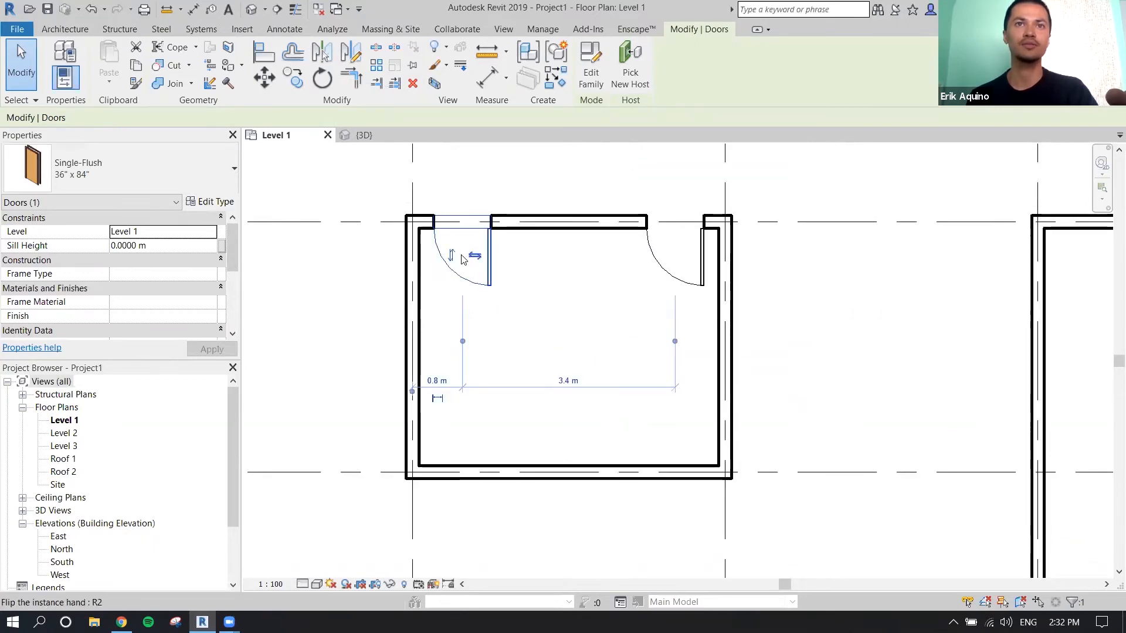
pyautogui.click(542, 264)
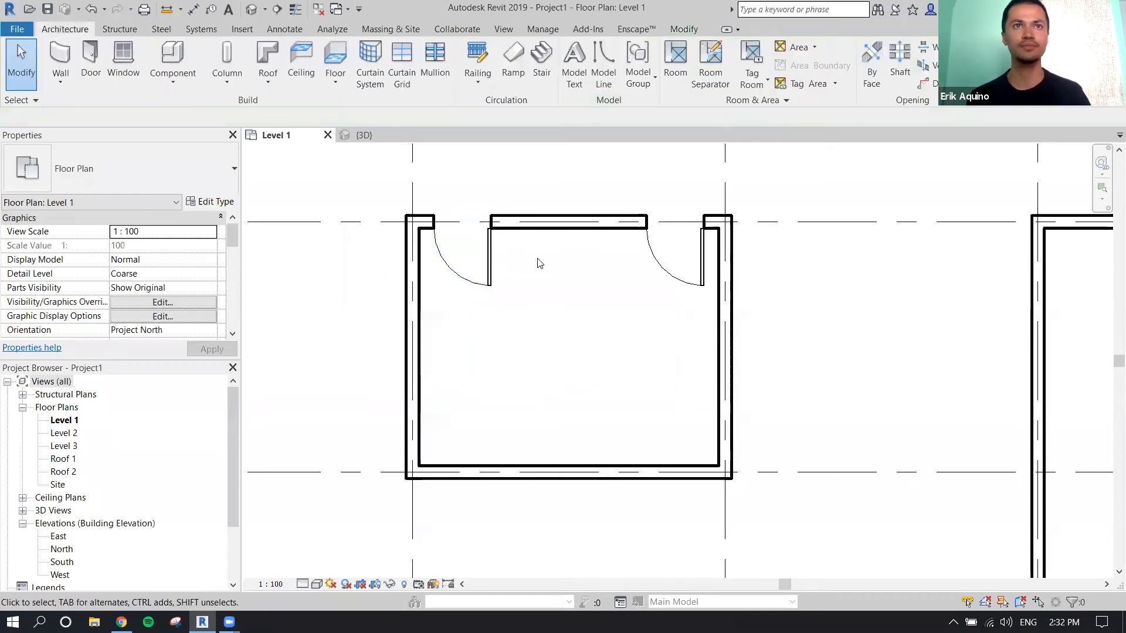
# Review the properties of the door near grid 1, try to set its level to Level 2, and cancel the change
pyautogui.click(493, 263)
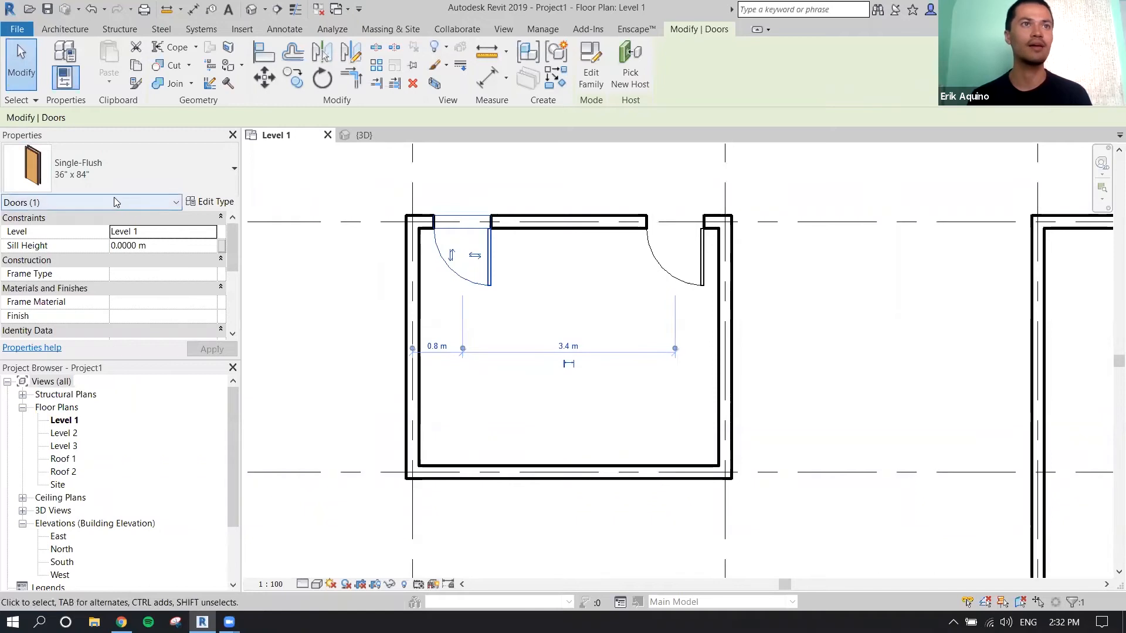
pyautogui.scroll(-3, 81, 279)
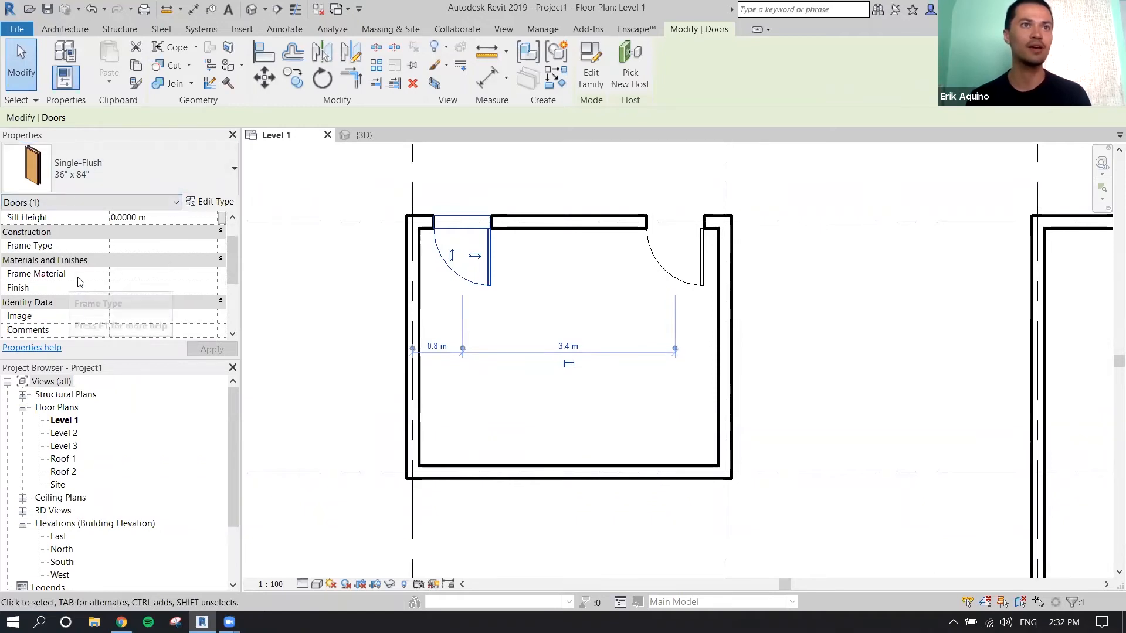
pyautogui.scroll(-1, 81, 279)
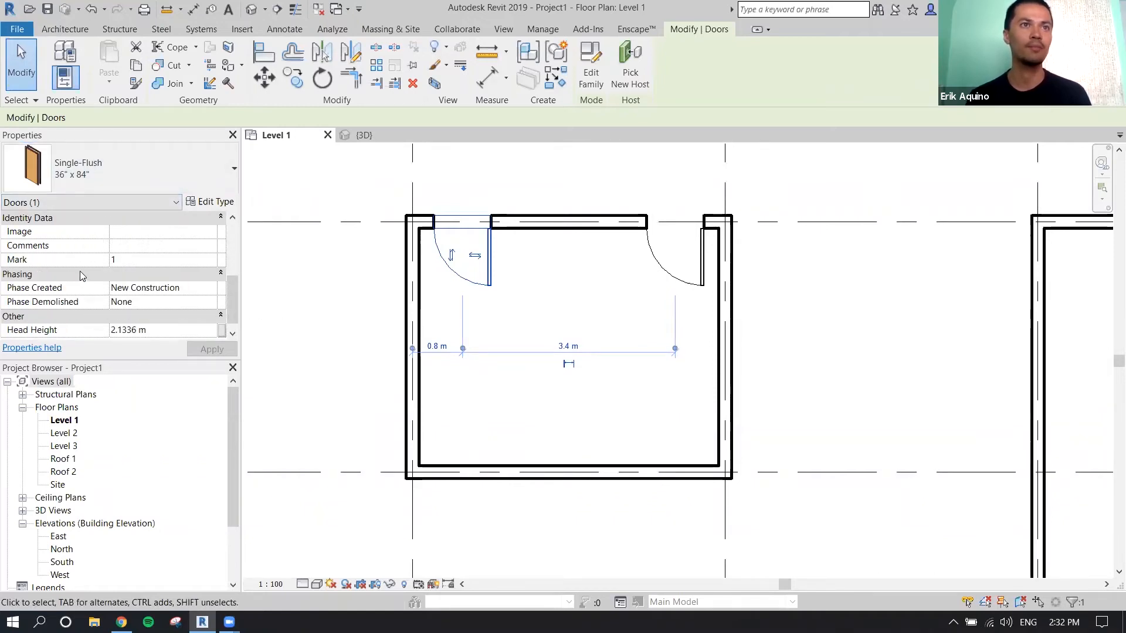
pyautogui.scroll(4, 81, 276)
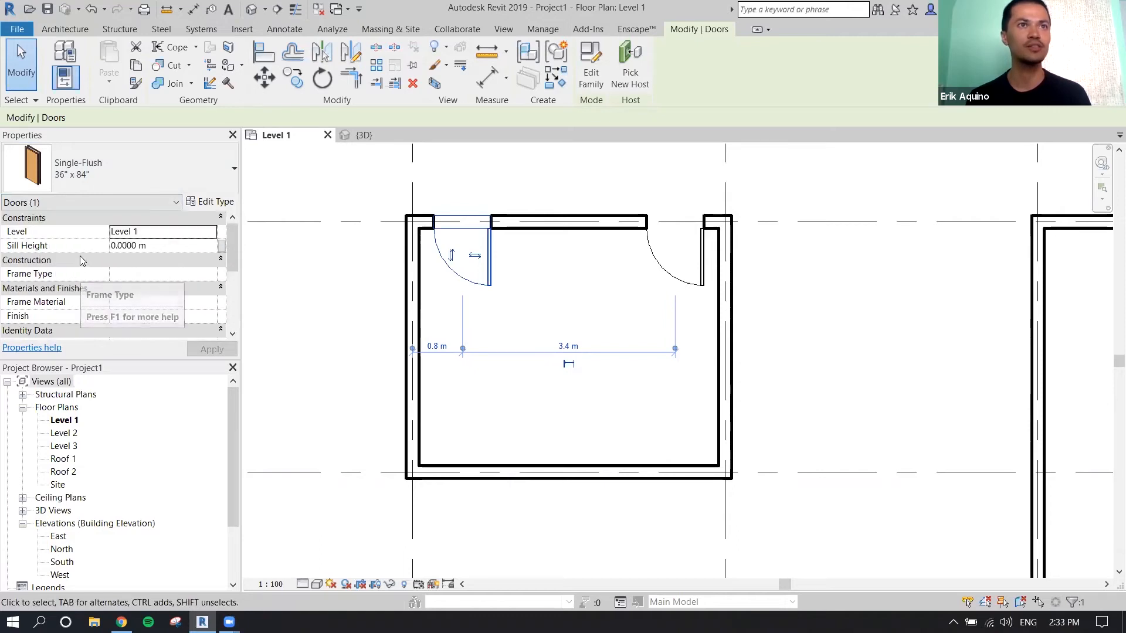
pyautogui.click(211, 235)
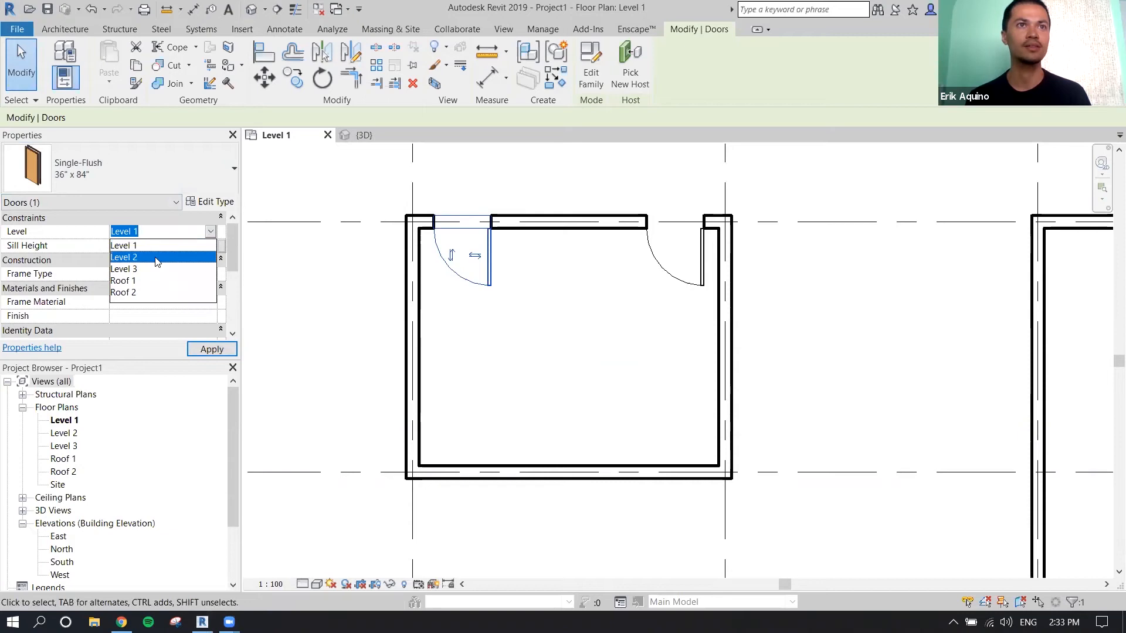
pyautogui.click(156, 257)
pyautogui.click(206, 349)
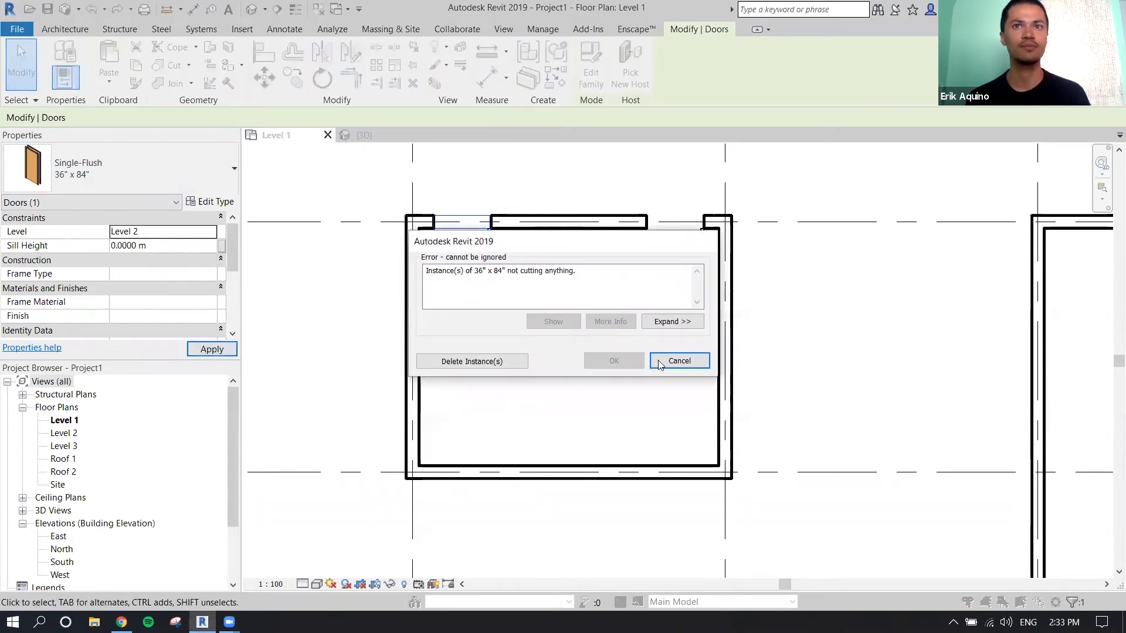
pyautogui.click(679, 360)
# Check the blocks in 3D, and back on Level 1 place a Single-Flush door in the large rectangle's grid C wall, about 0.9 m from grid 3
pyautogui.scroll(-2, 664, 296)
pyautogui.scroll(-2, 663, 296)
pyautogui.moveTo(653, 245); pyautogui.dragTo(537, 163, button='middle')
pyautogui.moveTo(663, 362); pyautogui.dragTo(593, 276, button='middle')
pyautogui.click(363, 137)
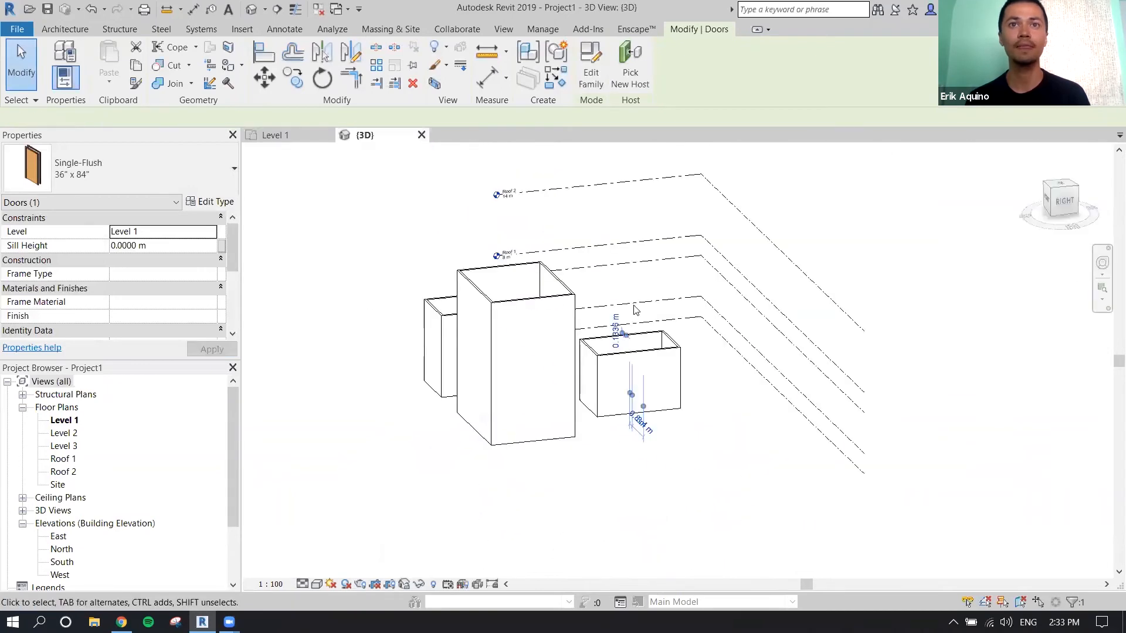
pyautogui.click(297, 134)
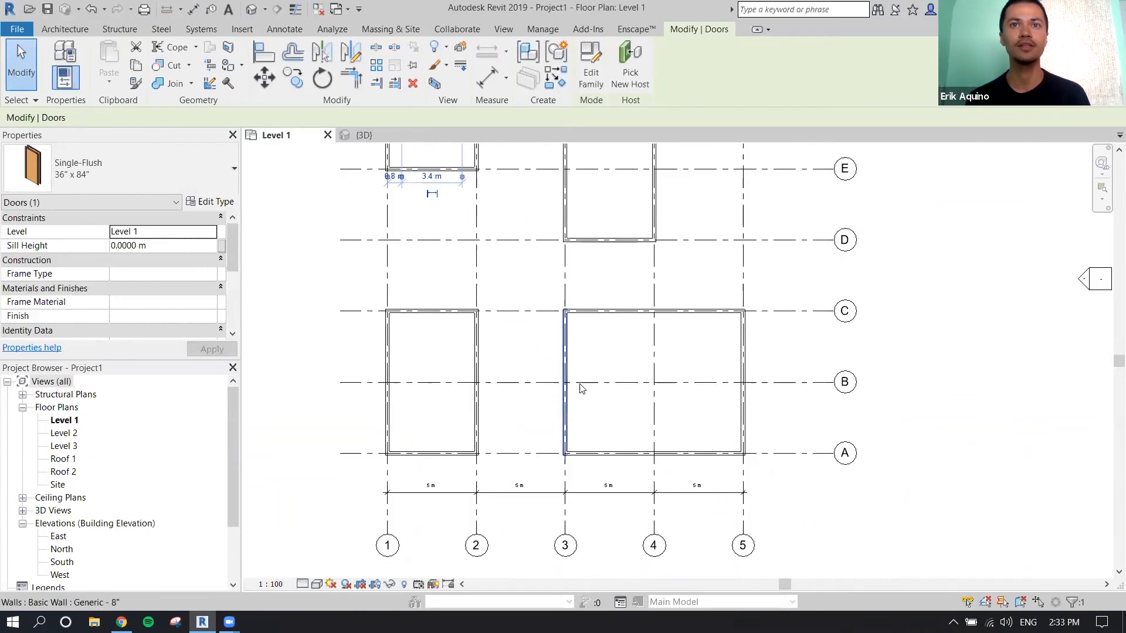
pyautogui.press('d')
pyautogui.press('r')
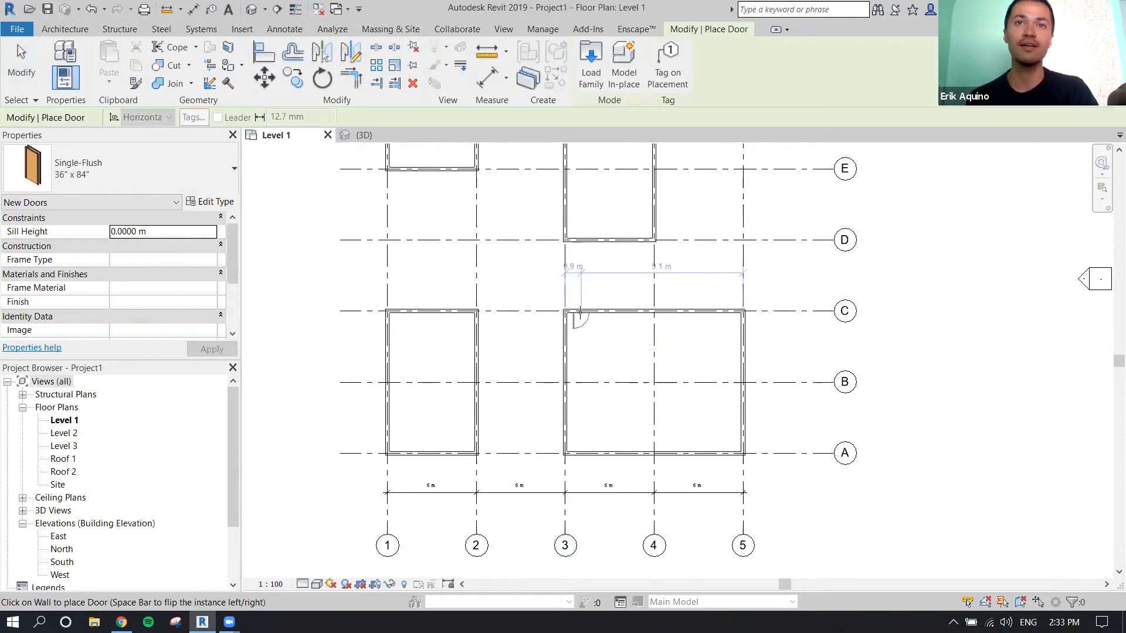
pyautogui.click(581, 313)
pyautogui.scroll(2, 580, 317)
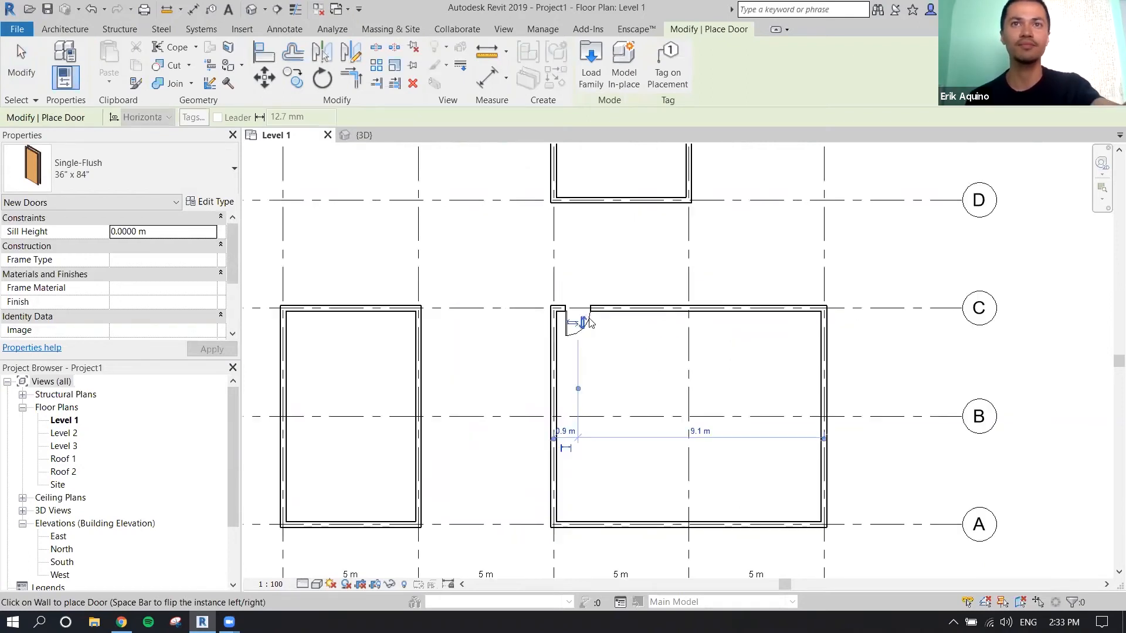
pyautogui.press('Escape')
# Set the level of the large rectangle's new door to Level 2
pyautogui.click(578, 322)
pyautogui.click(210, 232)
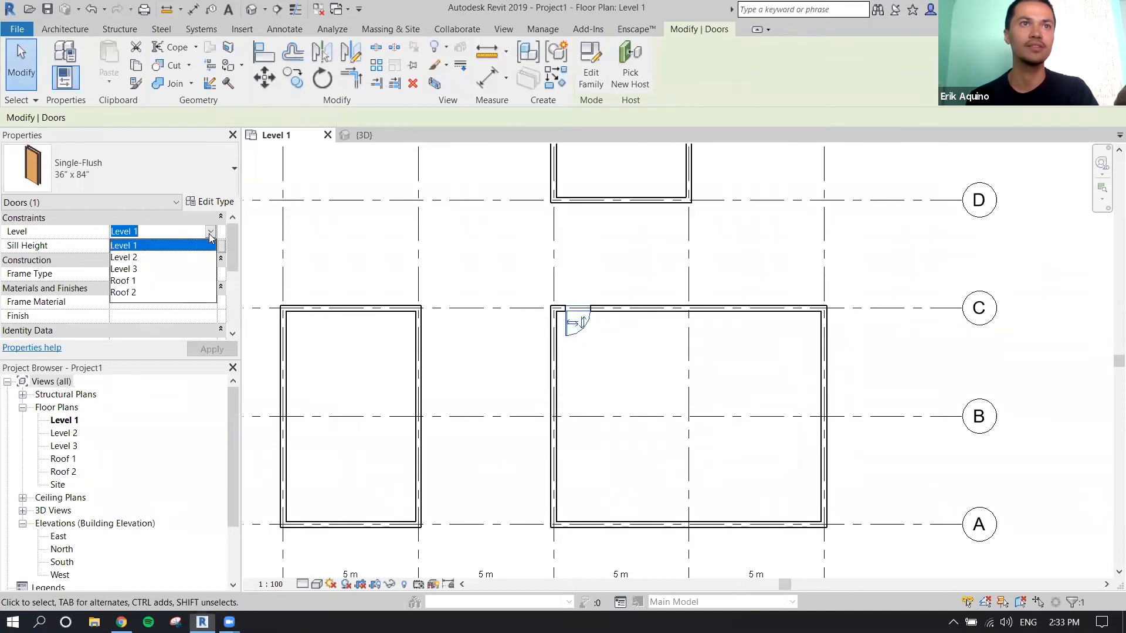
pyautogui.click(167, 247)
pyautogui.click(212, 348)
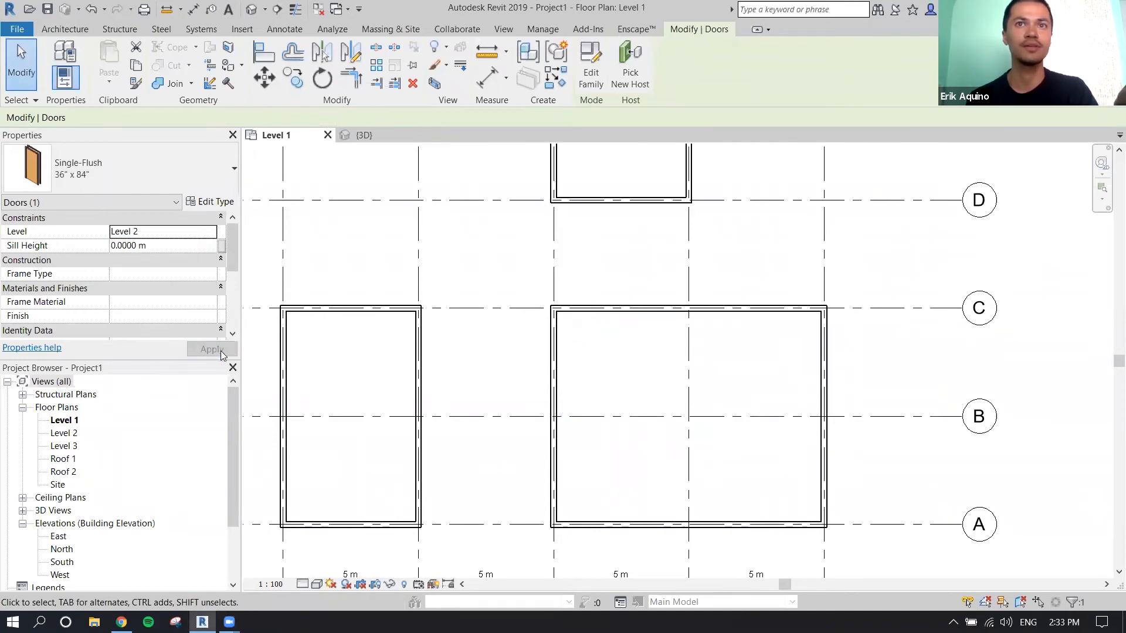
# Inspect the large rectangle's door in the Level 2 floor plan and in the orbited 3D view
pyautogui.scroll(-3, 609, 335)
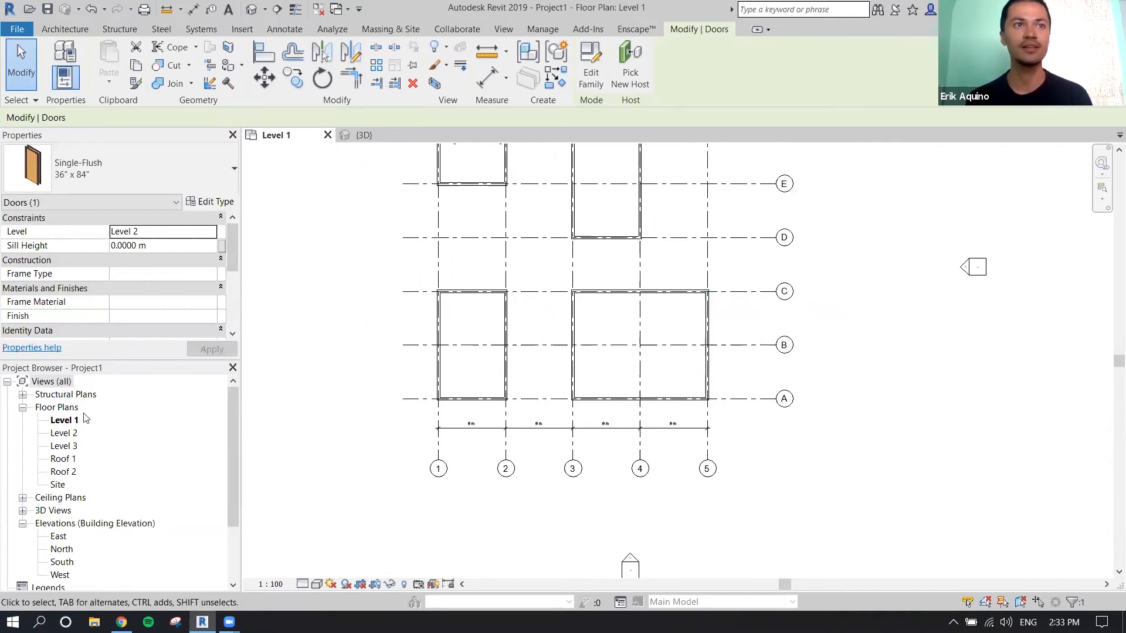
pyautogui.doubleClick(73, 433)
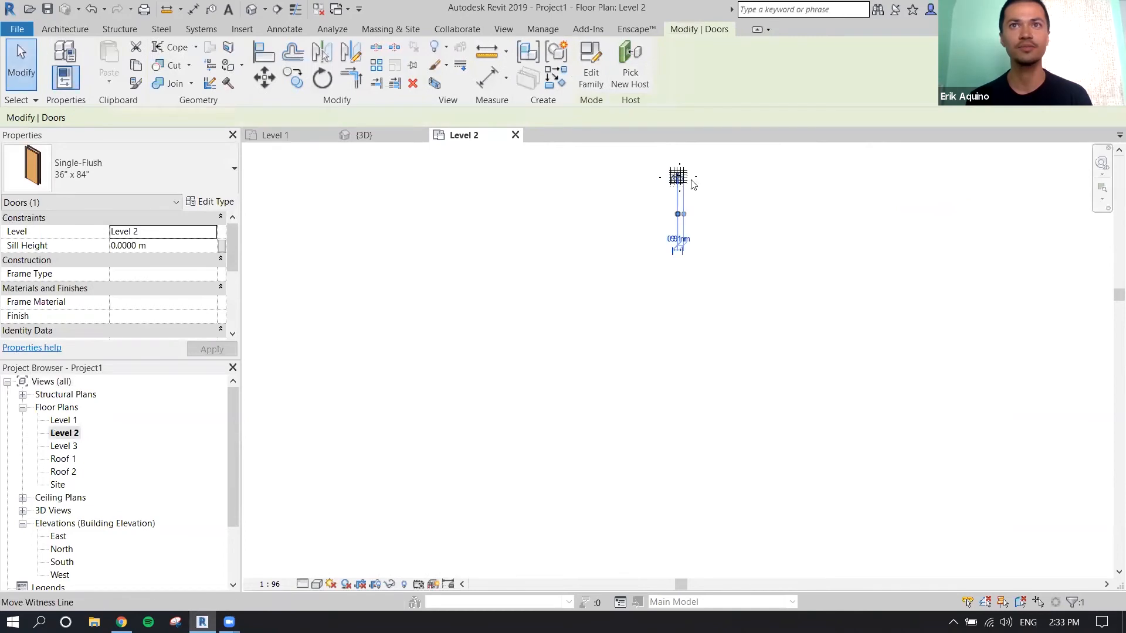
pyautogui.scroll(-5, 691, 185)
pyautogui.scroll(4, 620, 187)
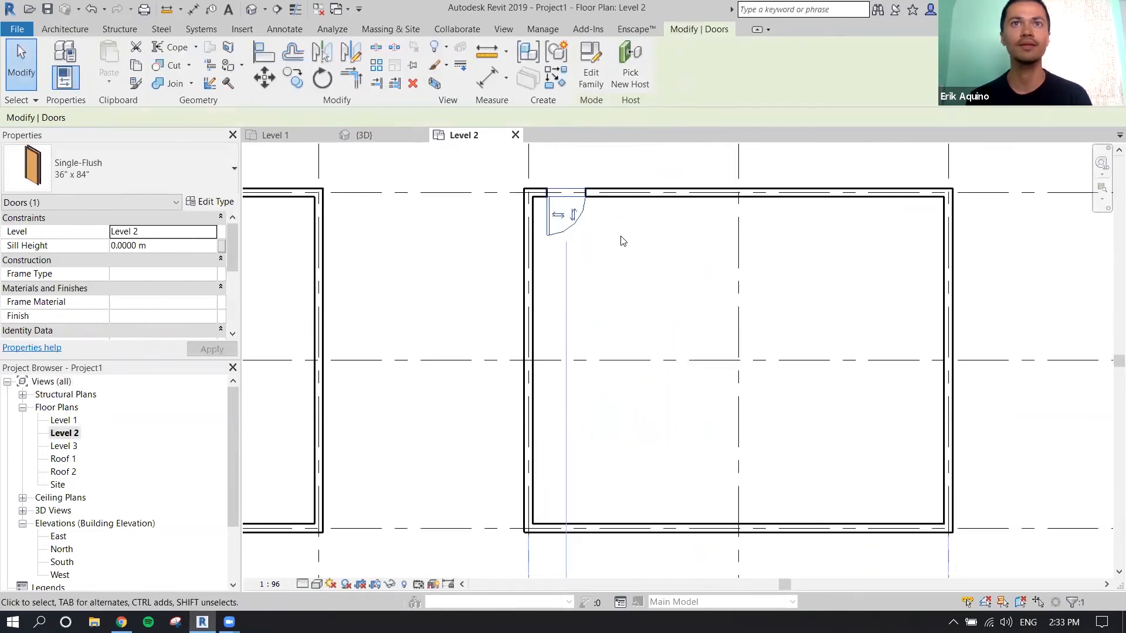
pyautogui.click(608, 234)
pyautogui.click(359, 136)
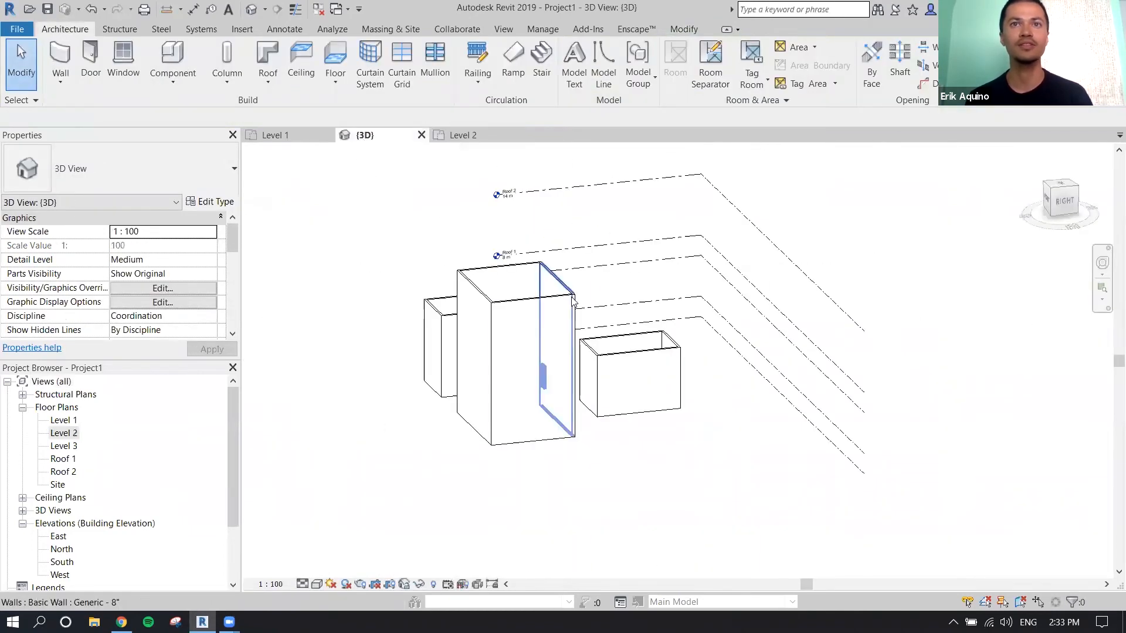
pyautogui.keyDown('shift'); pyautogui.moveTo(565, 321); pyautogui.dragTo(469, 352, button='middle'); pyautogui.keyUp('shift')
pyautogui.scroll(3, 352, 322)
pyautogui.scroll(3, 352, 322)
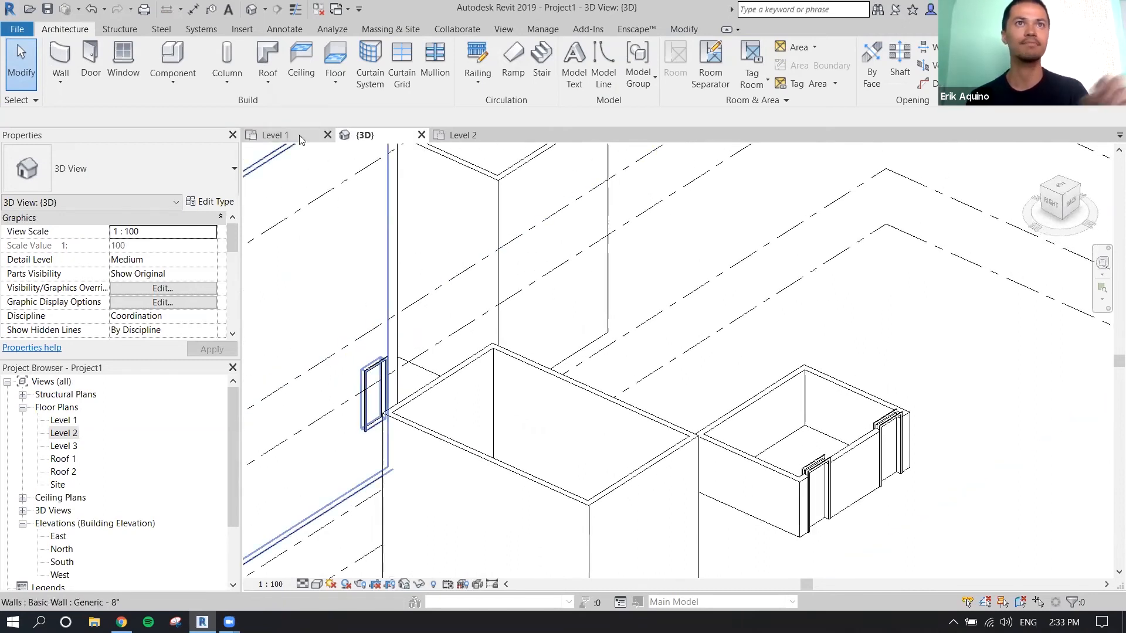
# Back on Level 1, try to place another Single-Flush door in the large rectangle's grid C wall near grid 3, and cancel the placement
pyautogui.click(281, 135)
pyautogui.moveTo(589, 285); pyautogui.dragTo(597, 332, button='middle')
pyautogui.press('d')
pyautogui.press('r')
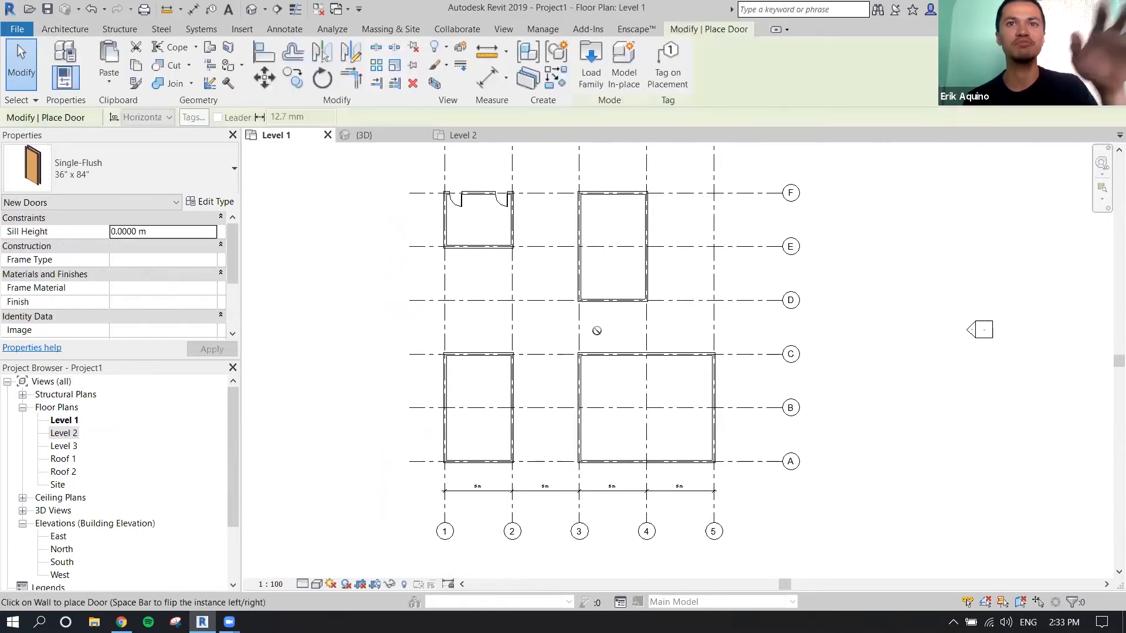
pyautogui.click(596, 352)
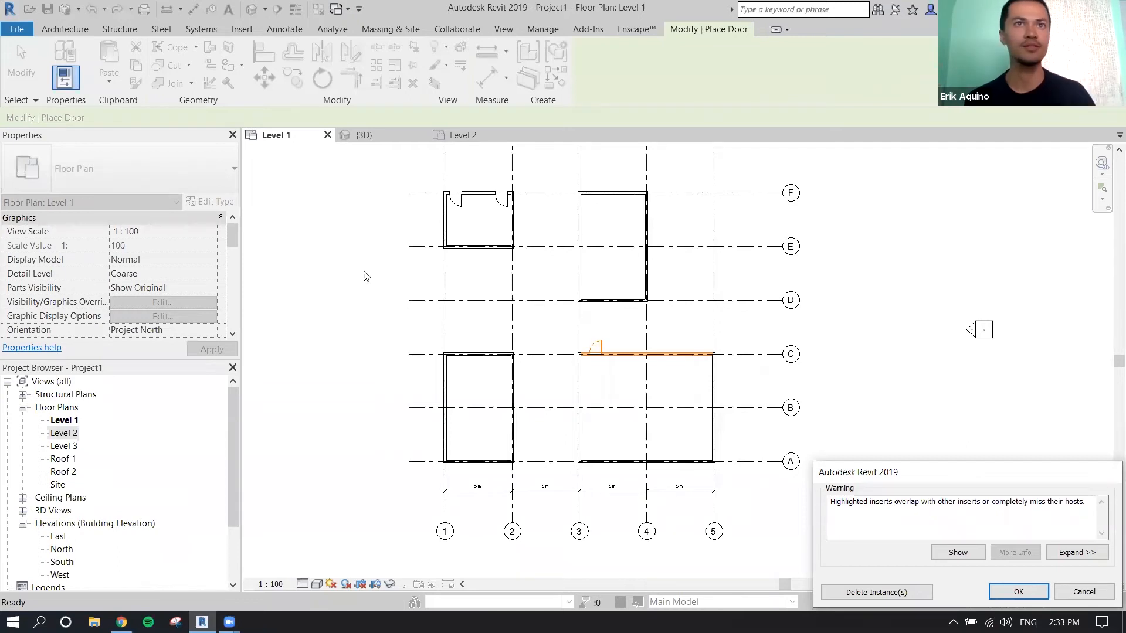
pyautogui.press('Escape')
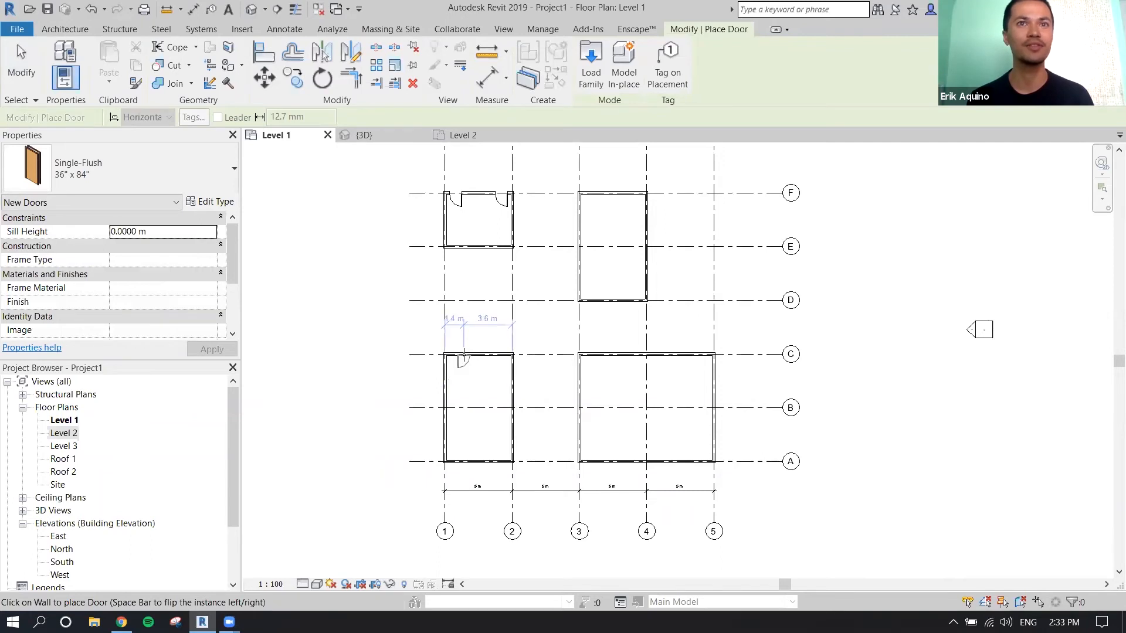
# Place Single-Flush doors in the lower rectangle between grids 1 and 2: on grid C about 1.4 m from grid 1, on grid A about 1.4 m from grid 2
pyautogui.click(463, 355)
pyautogui.click(494, 456)
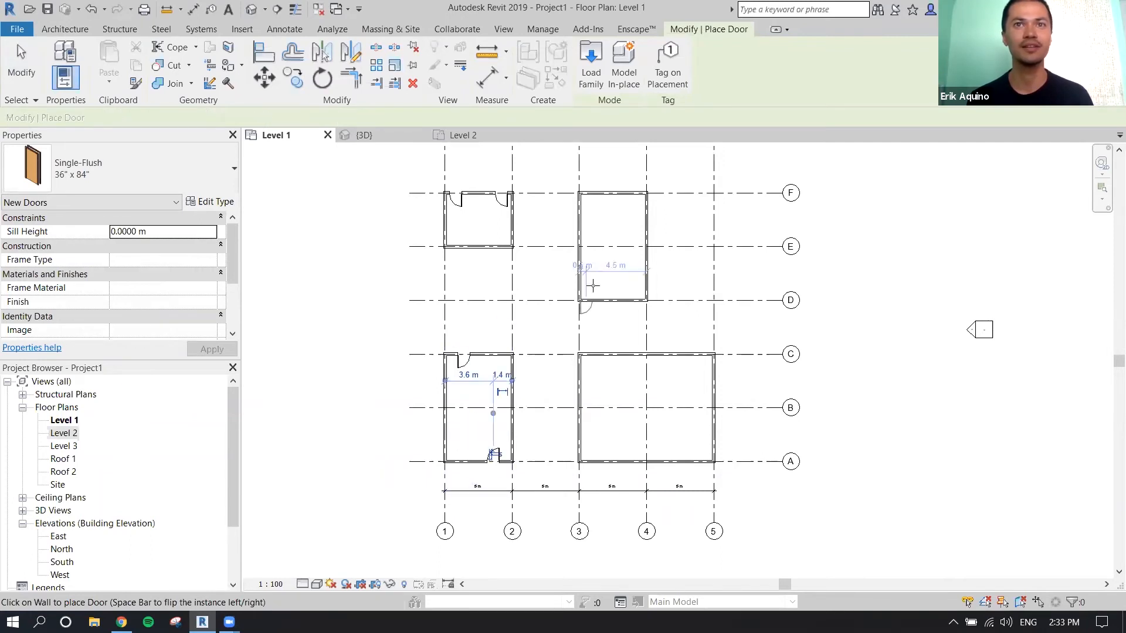
# Place Single-Flush doors on grid 3 near grid D, on grid 4 about 1.5 m from grid F, and on grid C about 2.2 m from grid 5
pyautogui.click(586, 277)
pyautogui.click(641, 213)
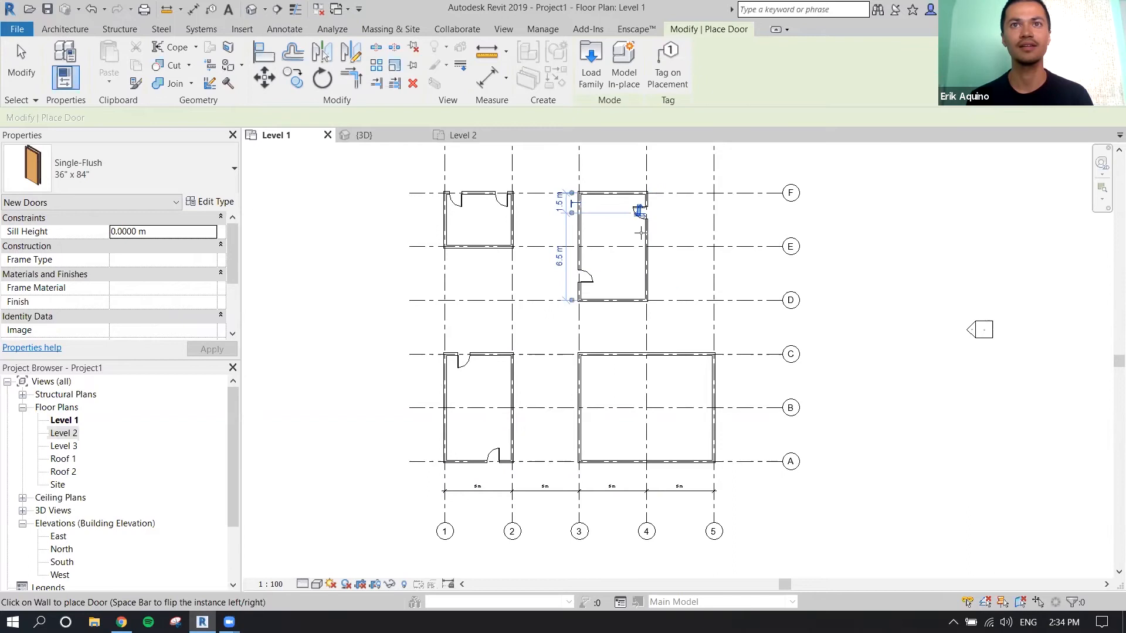
pyautogui.click(683, 348)
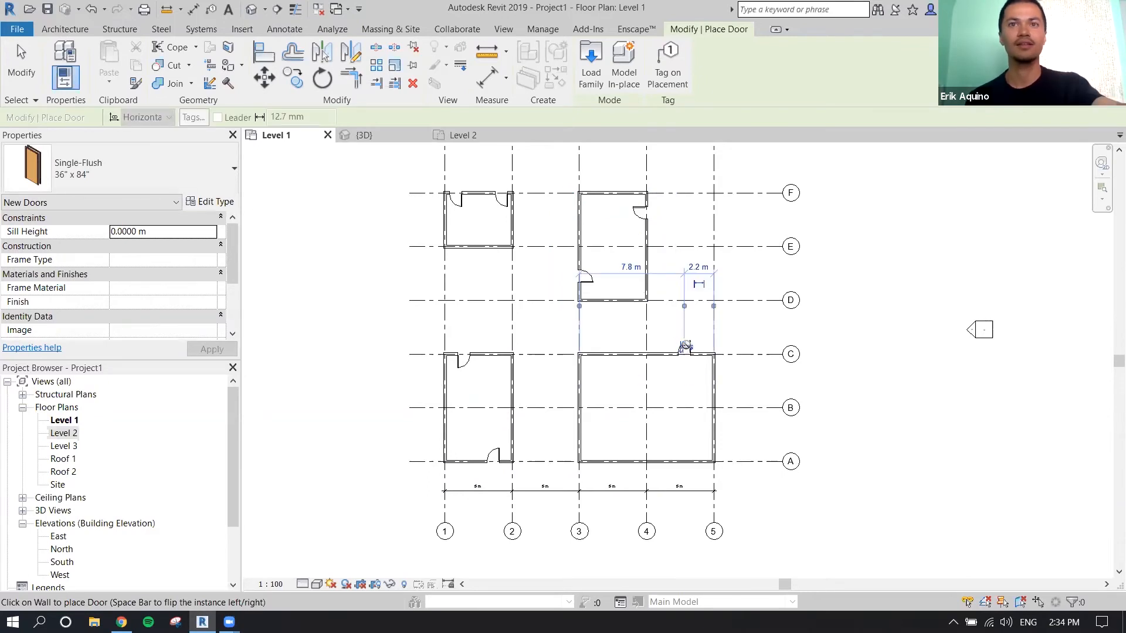
pyautogui.press('Escape')
pyautogui.press('Escape')
# Flip the large rectangle's grid C door into the room and back so it opens outward, hinged on the side nearer grid 5
pyautogui.click(686, 349)
pyautogui.press('space')
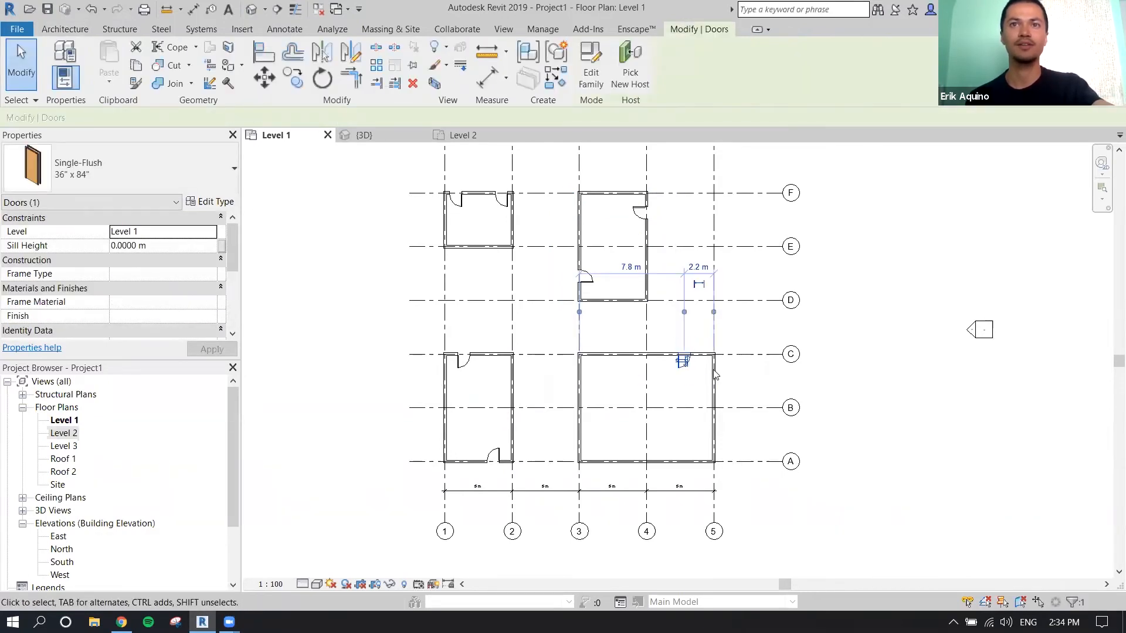
pyautogui.press('space')
pyautogui.press('Escape')
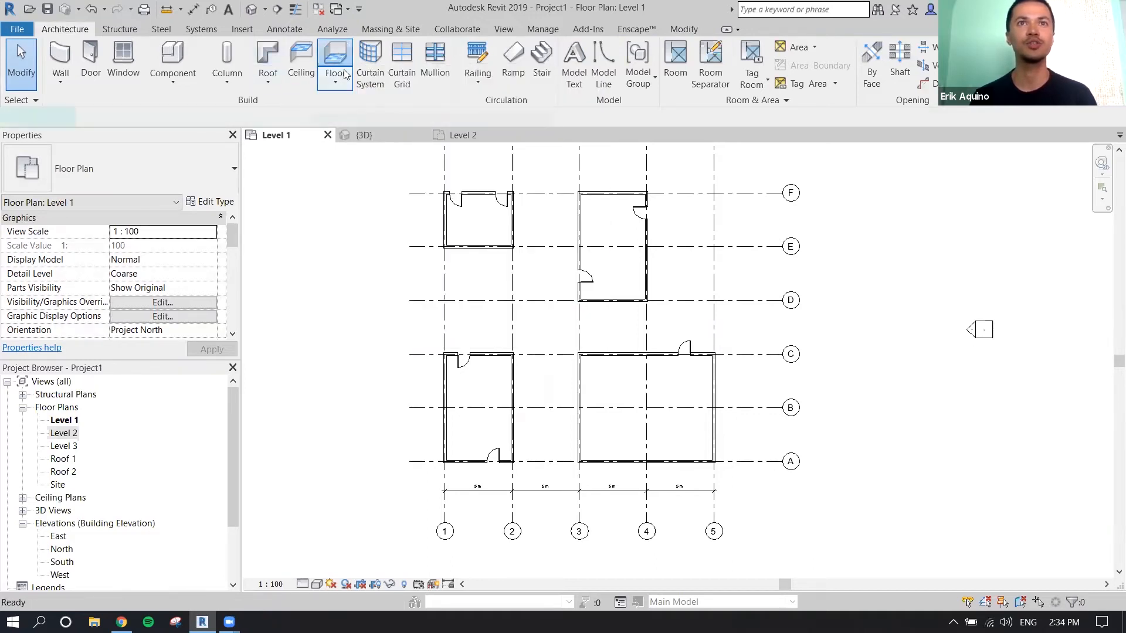
# Start a floor boundary sketch using the Generic - 12" - Filled type, with Level 1 as its level
pyautogui.click(335, 54)
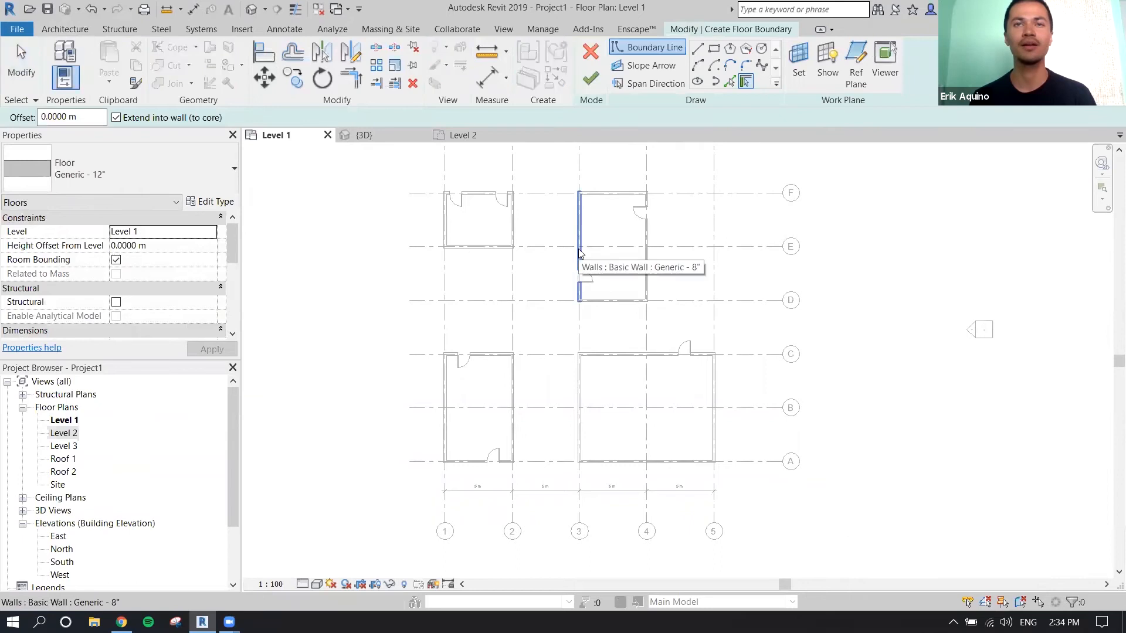
pyautogui.moveTo(542, 220); pyautogui.dragTo(539, 256, button='middle')
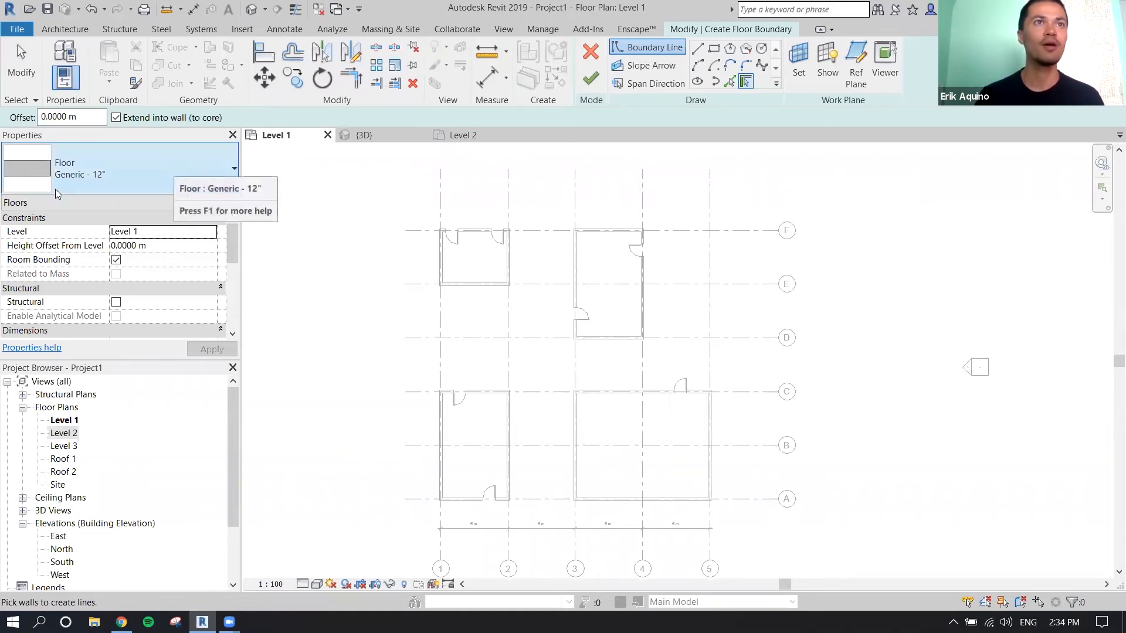
pyautogui.click(103, 169)
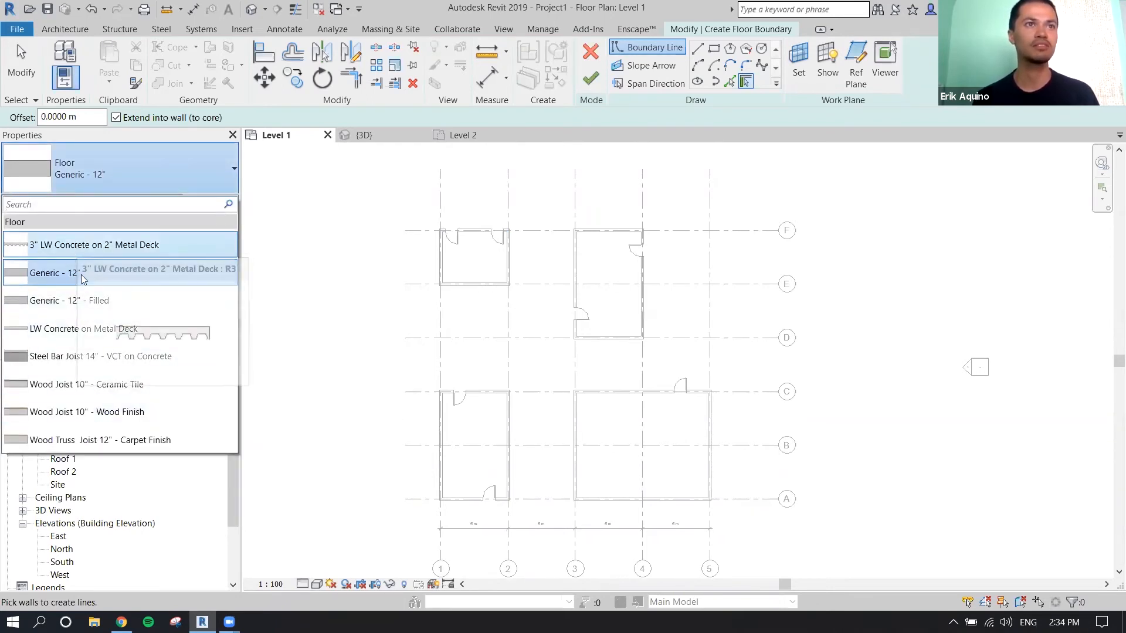
pyautogui.click(84, 300)
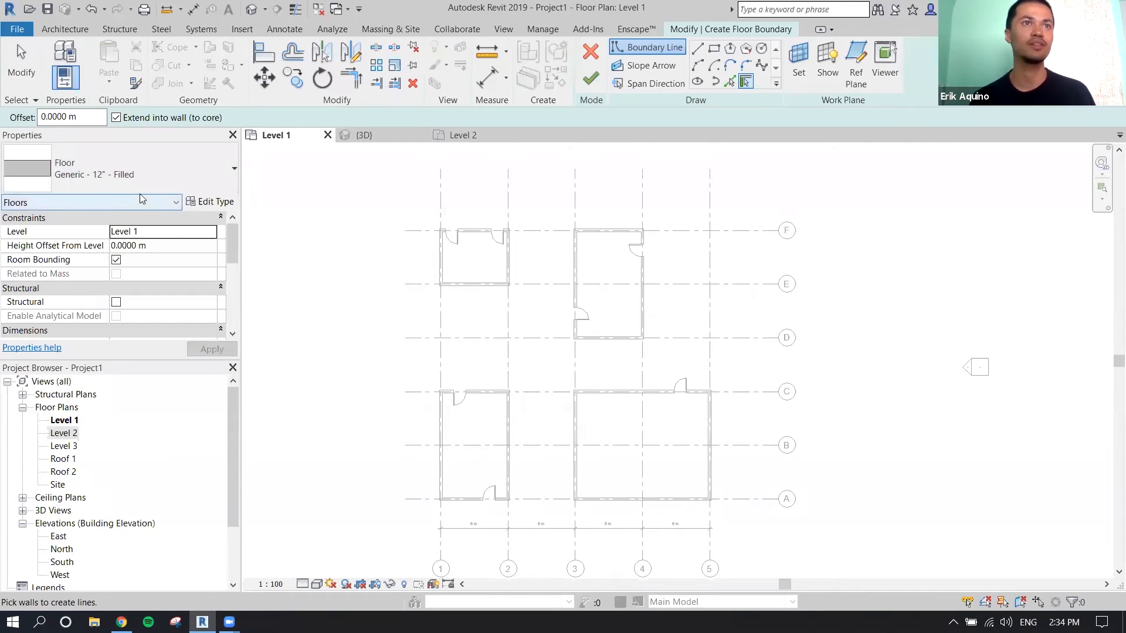
pyautogui.click(210, 234)
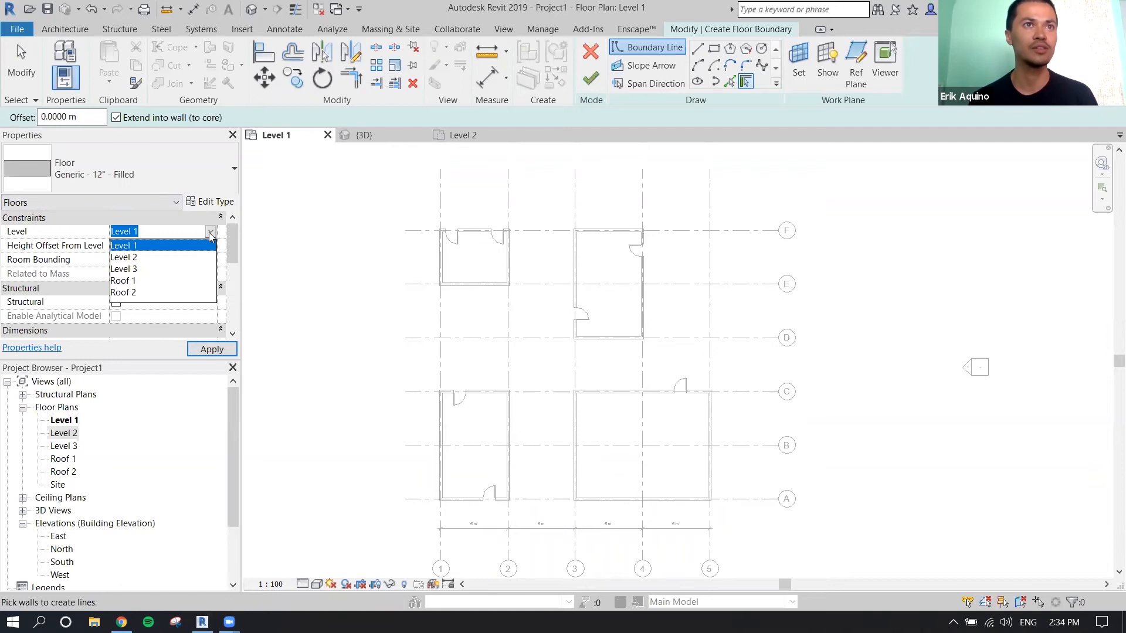
pyautogui.click(173, 247)
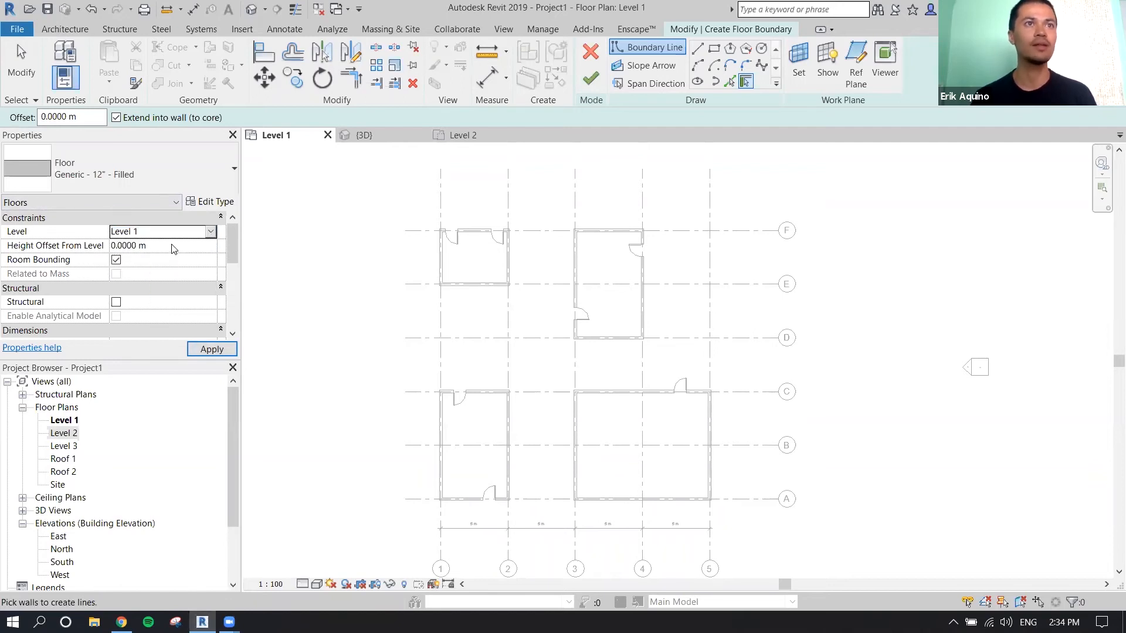
pyautogui.click(144, 246)
pyautogui.moveTo(151, 246); pyautogui.dragTo(121, 245)
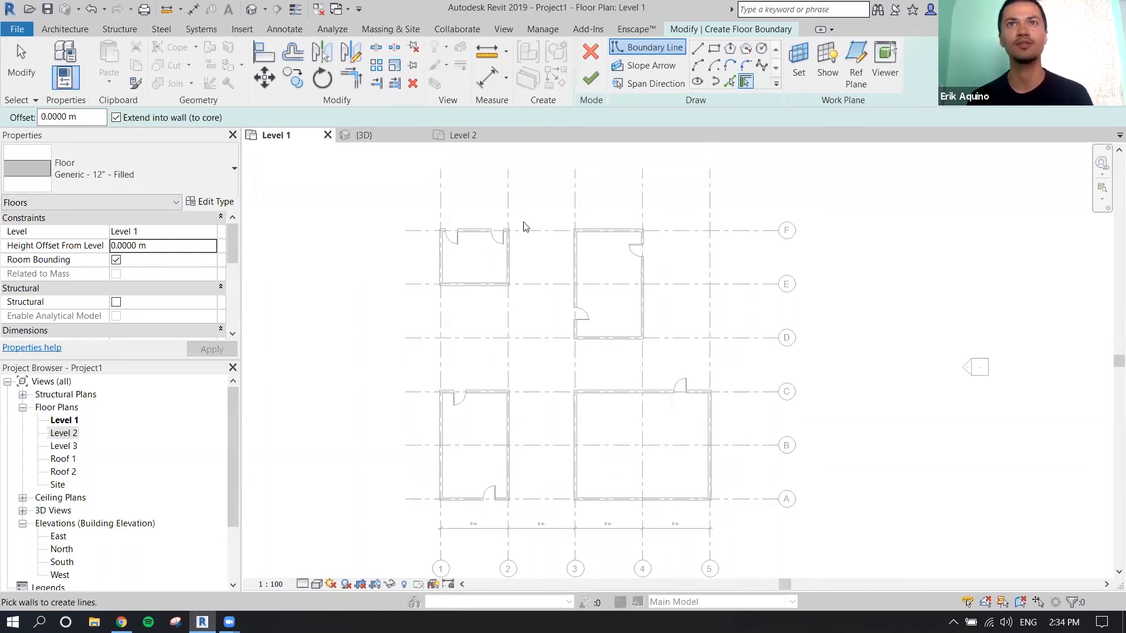
# Draw a closed rectangular floor boundary about 5.7 m wide from chained lines, beyond grid 5 and just above grid F
pyautogui.click(697, 48)
pyautogui.click(784, 171)
pyautogui.click(860, 170)
pyautogui.click(859, 206)
pyautogui.click(784, 205)
pyautogui.click(784, 171)
pyautogui.scroll(2, 784, 175)
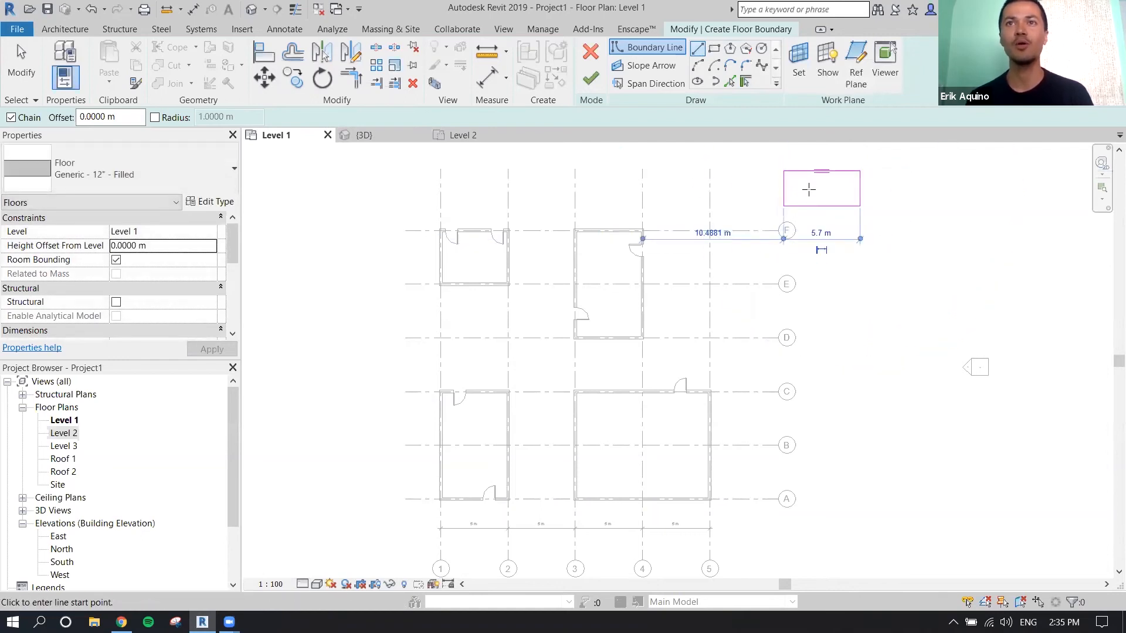
pyautogui.scroll(1, 800, 192)
pyautogui.scroll(2, 812, 184)
pyautogui.moveTo(797, 206); pyautogui.dragTo(744, 226, button='middle')
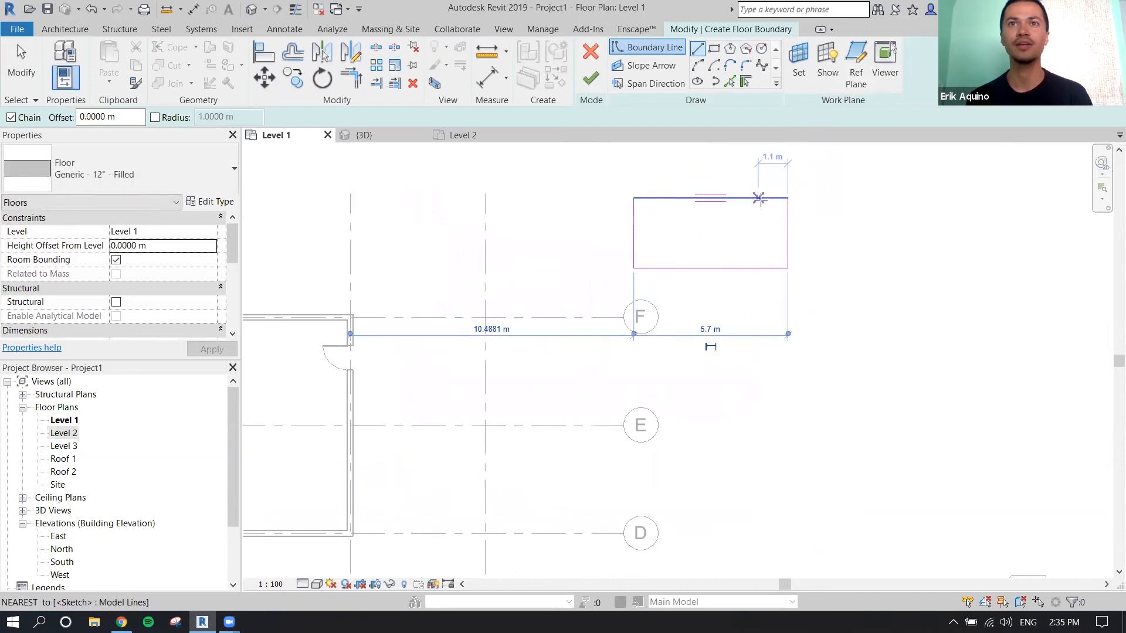
pyautogui.scroll(-4, 740, 247)
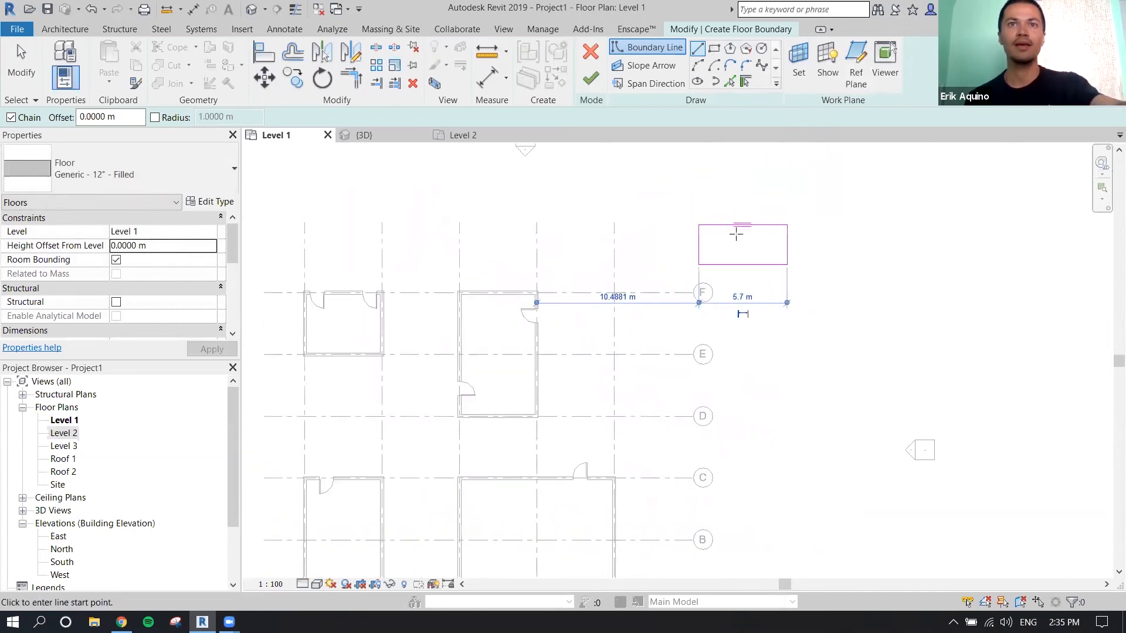
pyautogui.press('Escape')
pyautogui.press('Escape')
# Use Pick Lines to create floor boundary lines on the four inner wall faces of the room between grids 1-2 and E-F
pyautogui.scroll(-2, 665, 251)
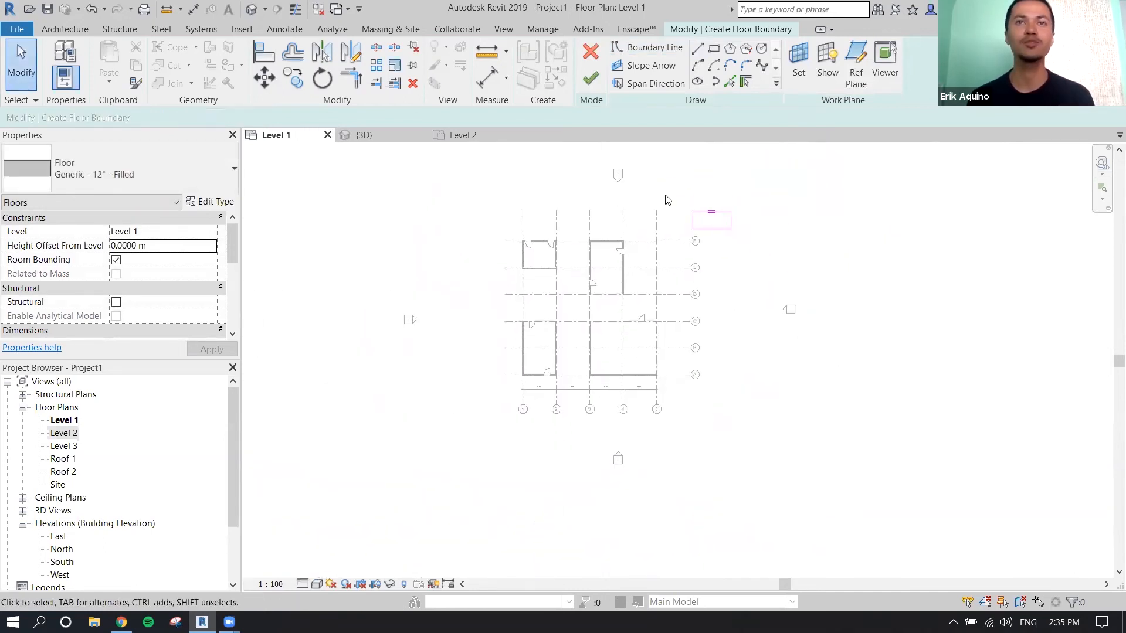
pyautogui.scroll(1, 562, 260)
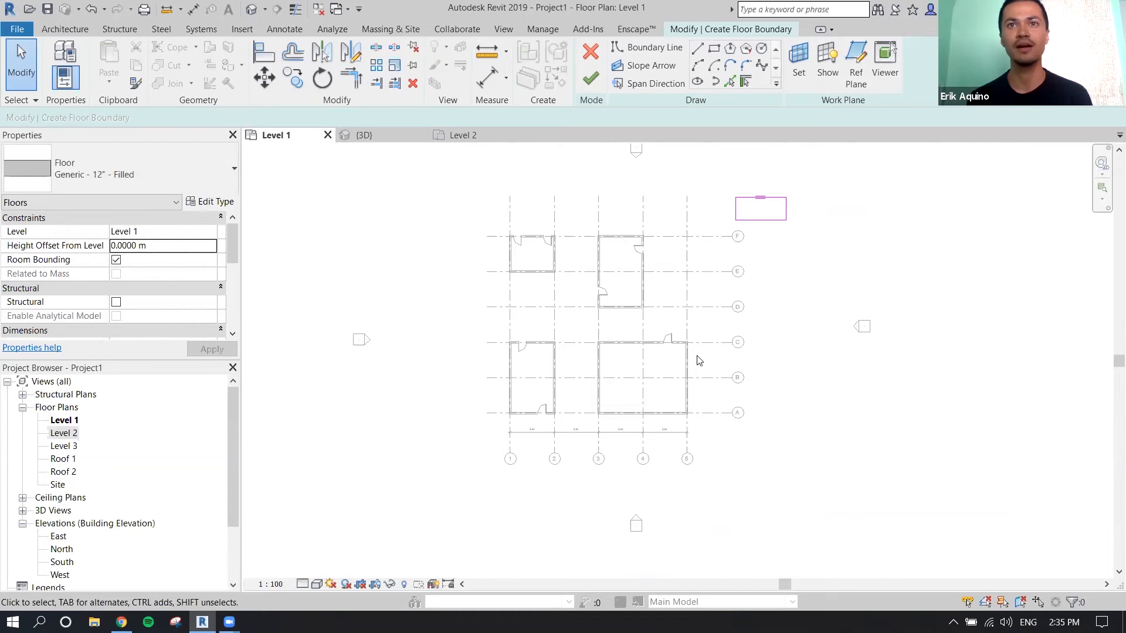
pyautogui.moveTo(689, 186); pyautogui.dragTo(675, 211, button='middle')
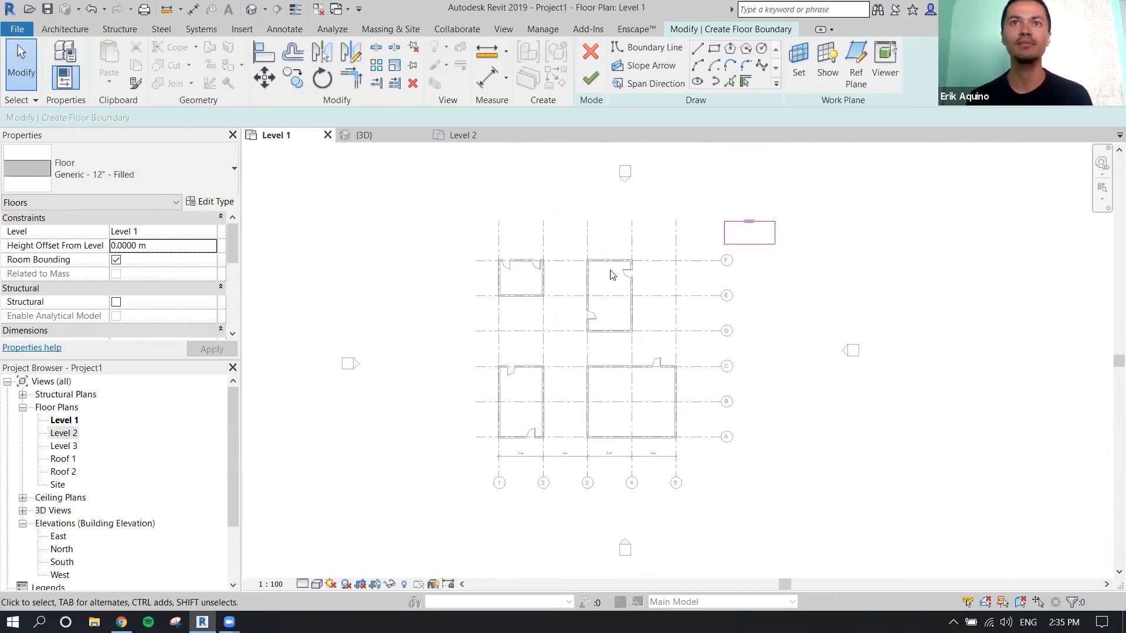
pyautogui.click(730, 84)
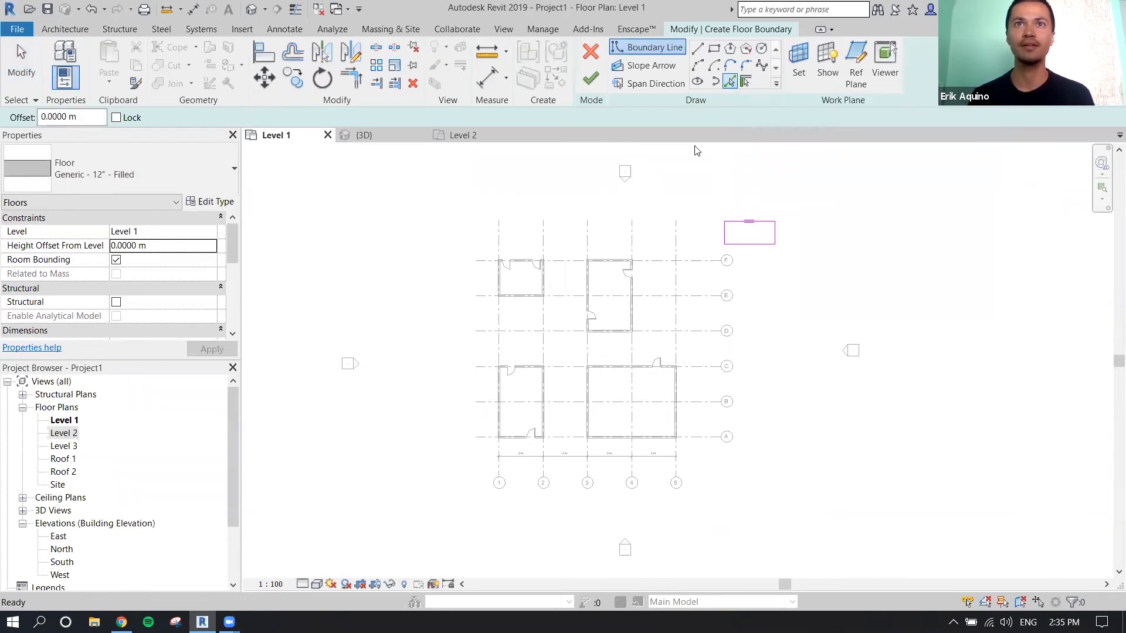
pyautogui.scroll(2, 612, 269)
pyautogui.scroll(3, 611, 269)
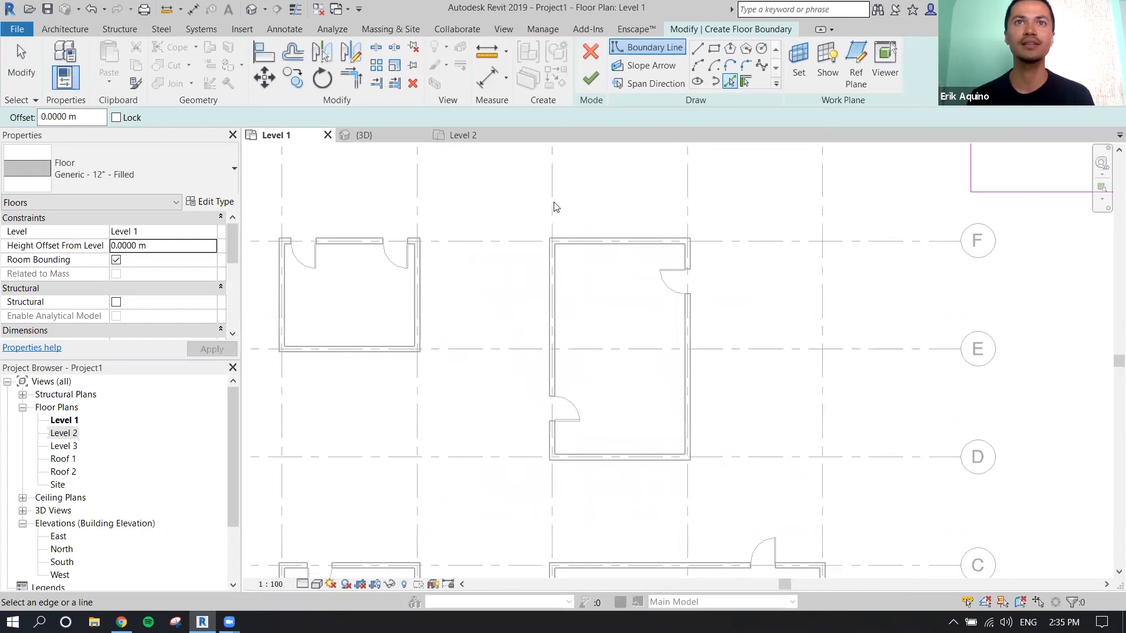
pyautogui.moveTo(493, 209); pyautogui.dragTo(722, 225, button='middle')
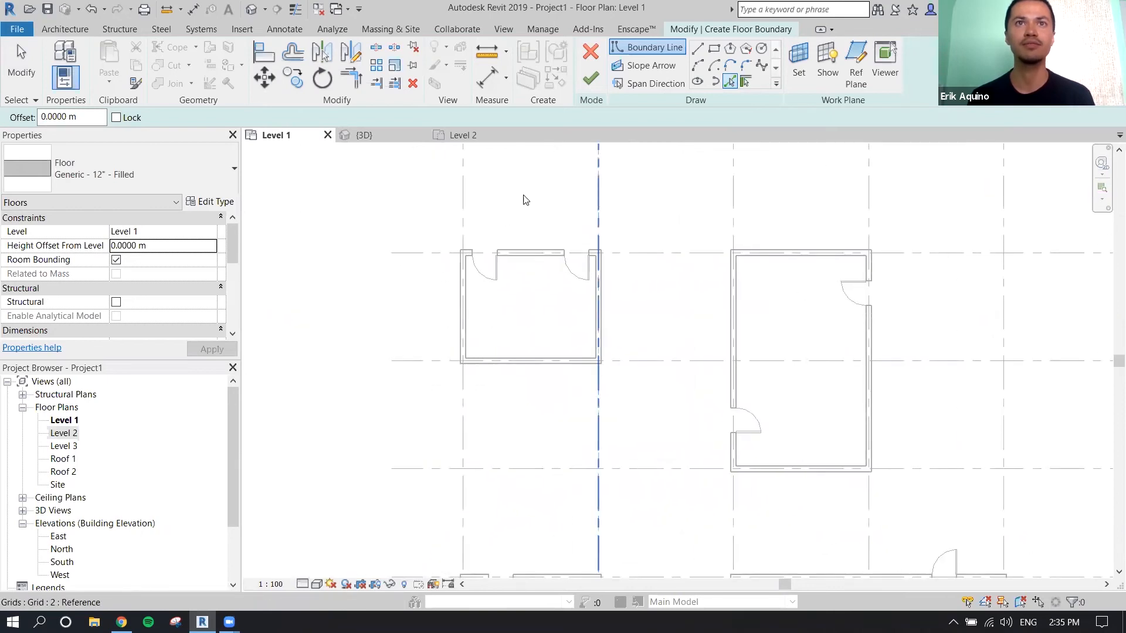
pyautogui.scroll(2, 535, 256)
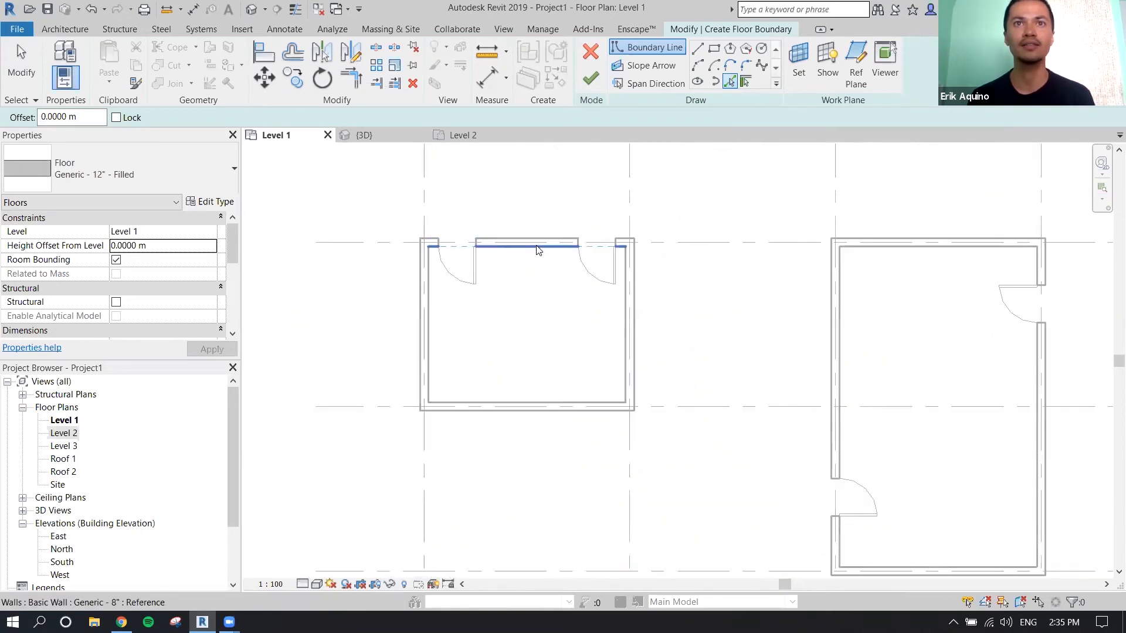
pyautogui.click(538, 247)
pyautogui.click(625, 307)
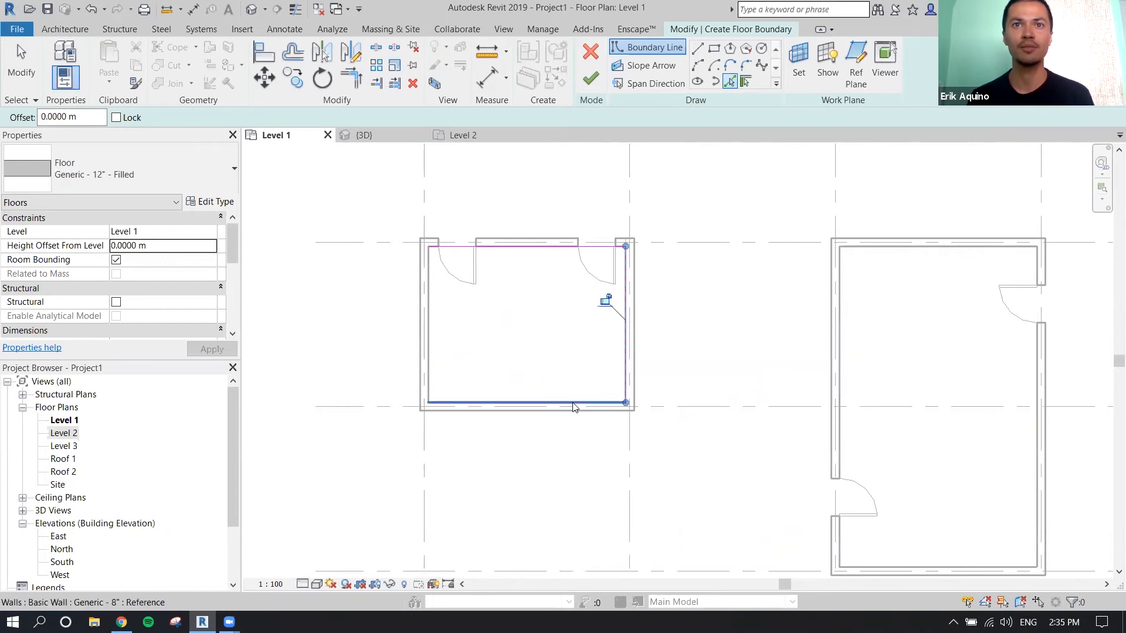
pyautogui.click(537, 403)
pyautogui.click(432, 305)
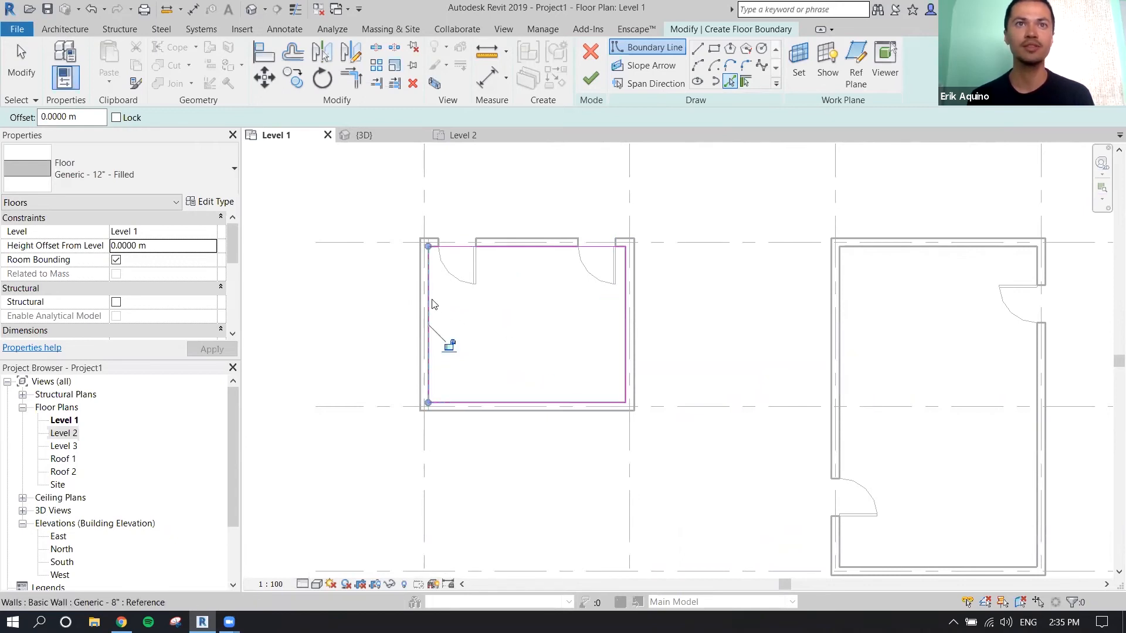
# Pick the four inner wall faces of the room between grids 3-4 and D-F as floor boundary lines
pyautogui.moveTo(844, 280); pyautogui.dragTo(606, 222, button='middle')
pyautogui.click(660, 195)
pyautogui.click(606, 227)
pyautogui.click(738, 513)
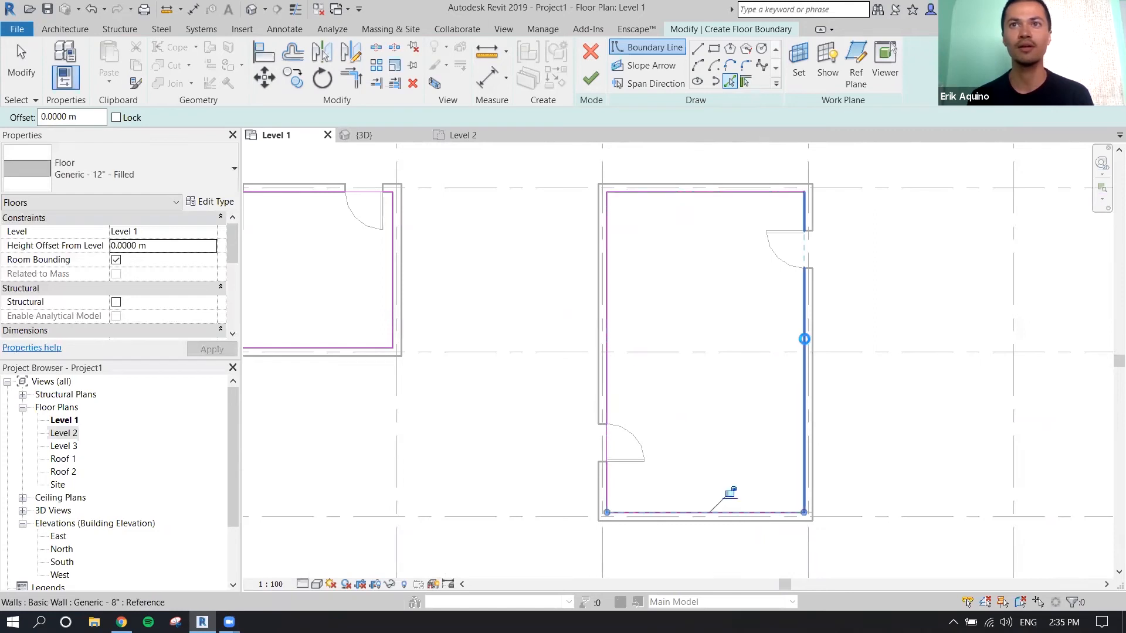
pyautogui.click(804, 349)
# Pick the four inner wall faces of the large rectangle between grids 3-5 and A-C as floor boundary lines
pyautogui.scroll(-3, 788, 328)
pyautogui.moveTo(786, 326); pyautogui.dragTo(707, 265, button='middle')
pyautogui.click(668, 332)
pyautogui.click(620, 410)
pyautogui.click(674, 488)
pyautogui.click(813, 371)
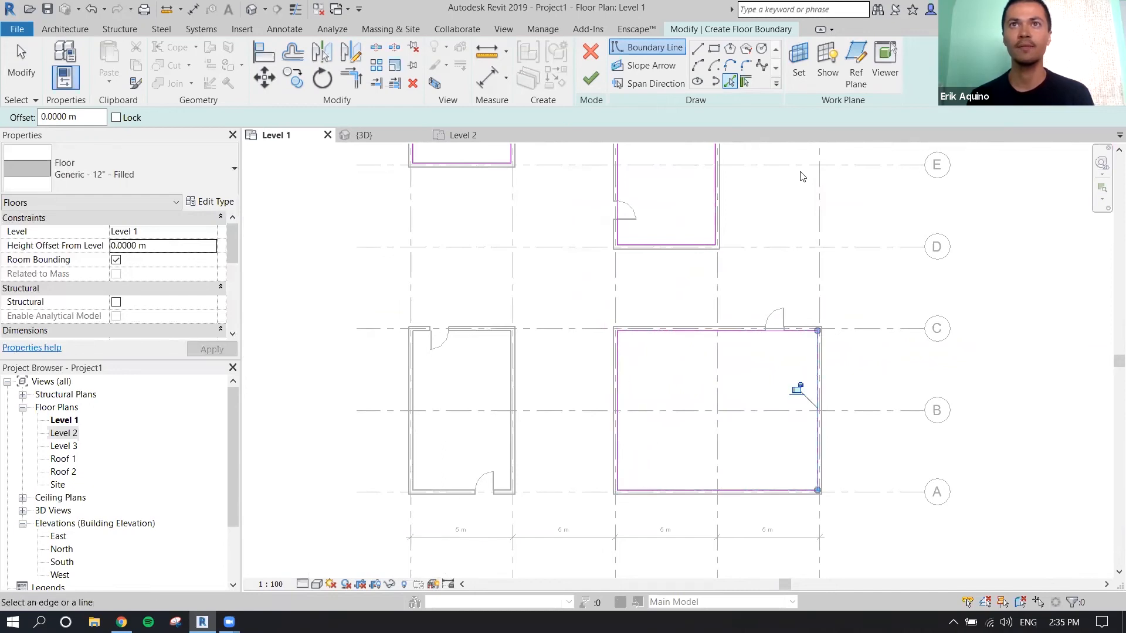
# Use Pick Walls to create the floor boundary from the four walls of the room between grids 1-2 and A-C
pyautogui.click(749, 85)
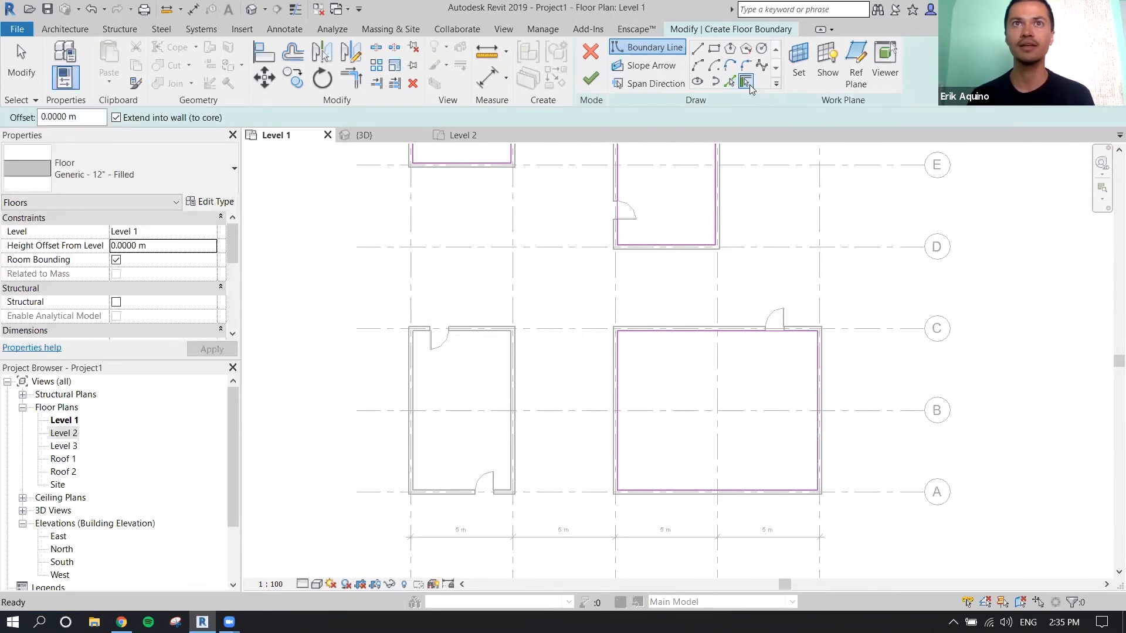
pyautogui.scroll(3, 598, 241)
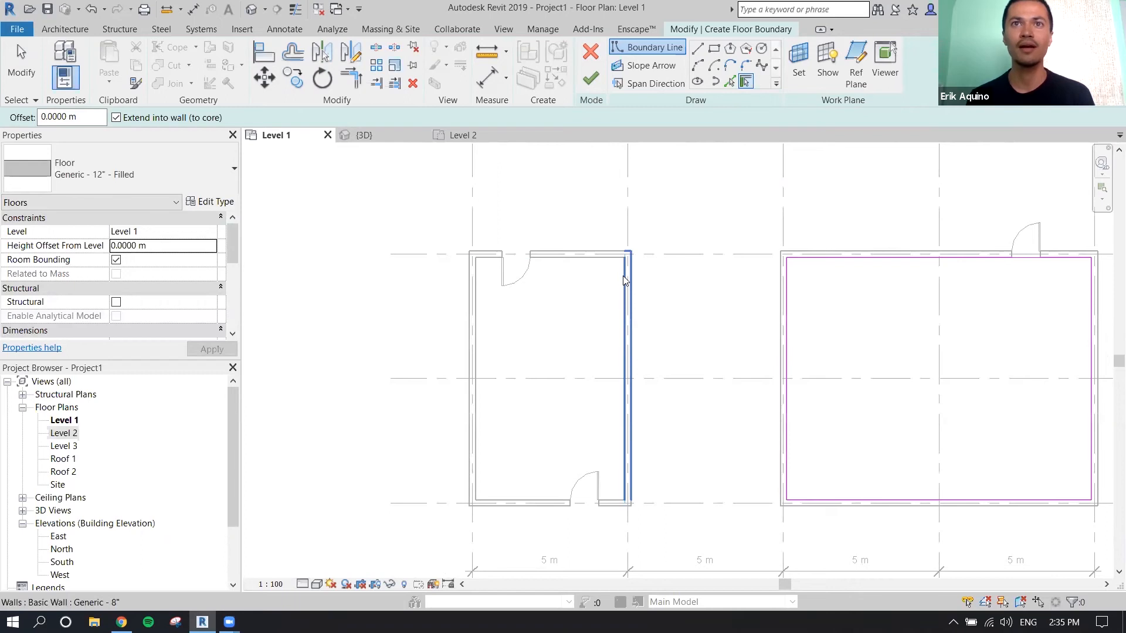
pyautogui.click(556, 256)
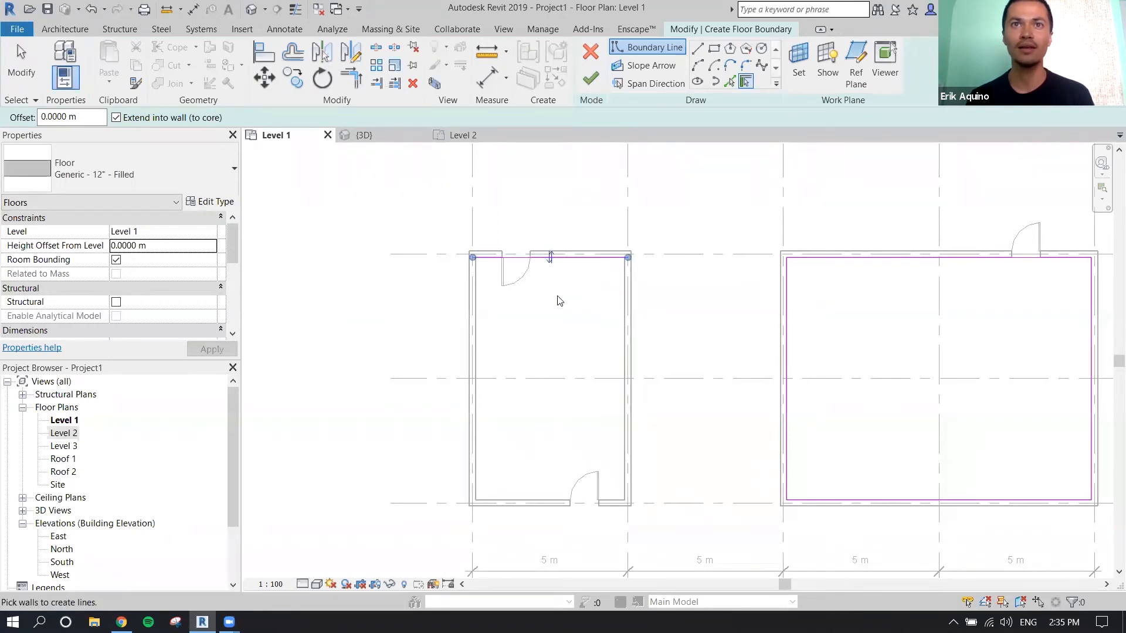
pyautogui.click(472, 295)
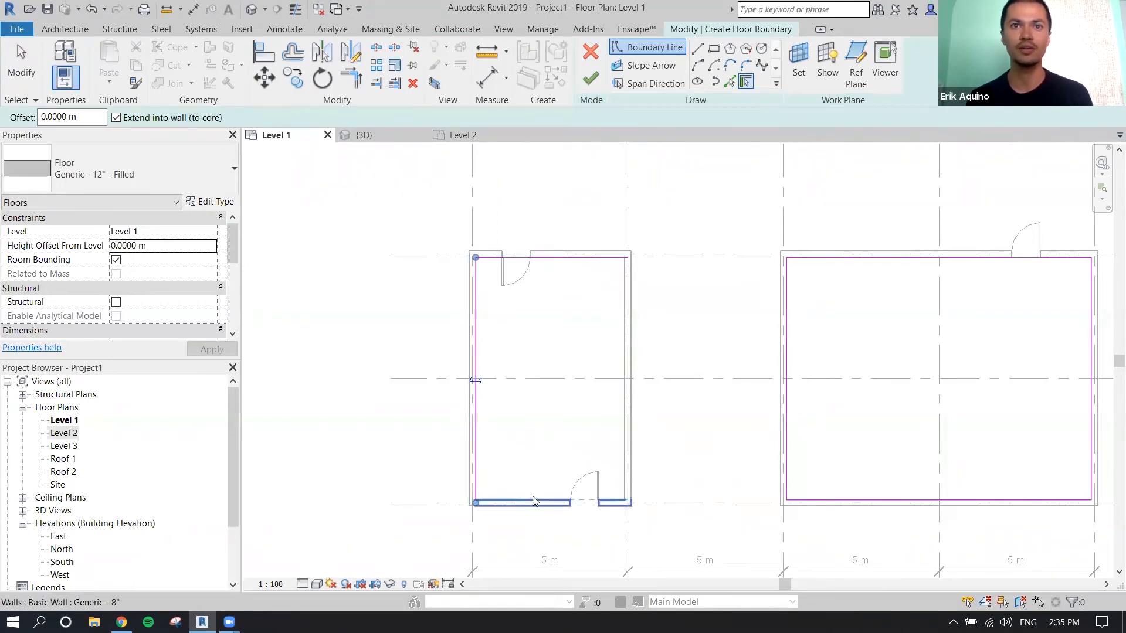
pyautogui.click(629, 405)
# Examine the boundary lines picked from the lower room's walls up close, end wall picking, and review the floor boundaries in all four rooms
pyautogui.scroll(-3, 668, 360)
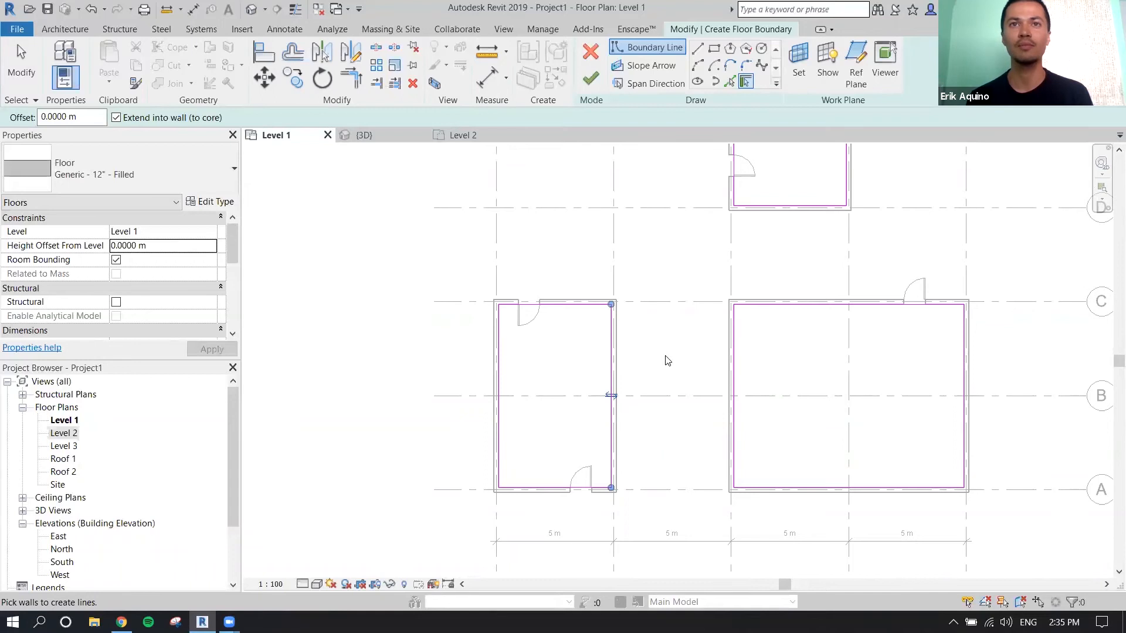
pyautogui.scroll(3, 604, 344)
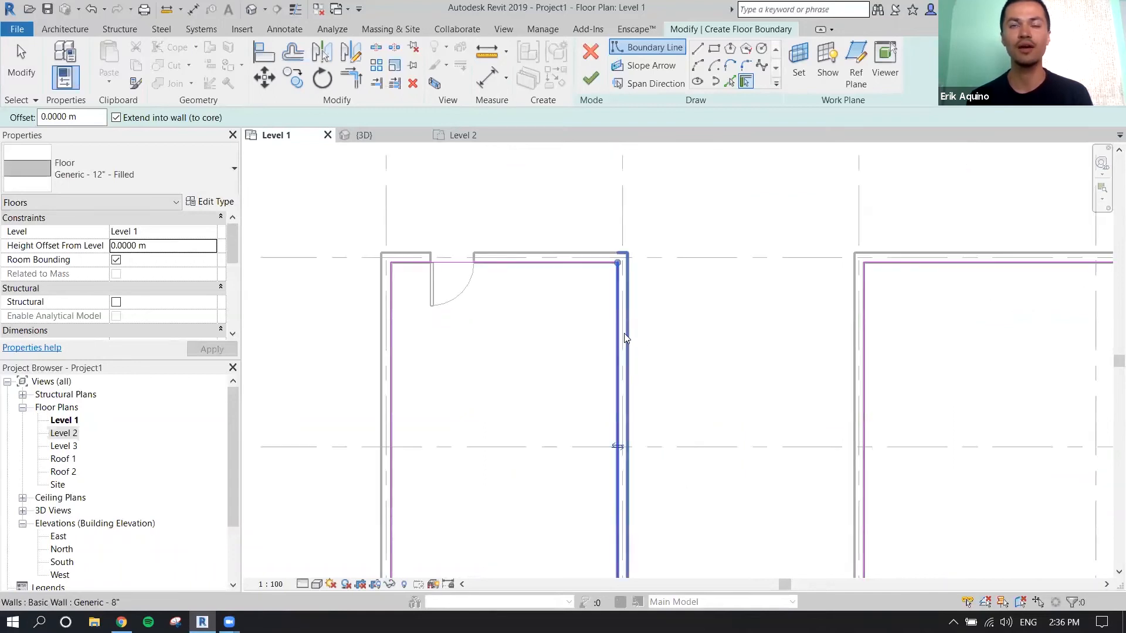
pyautogui.scroll(2, 516, 270)
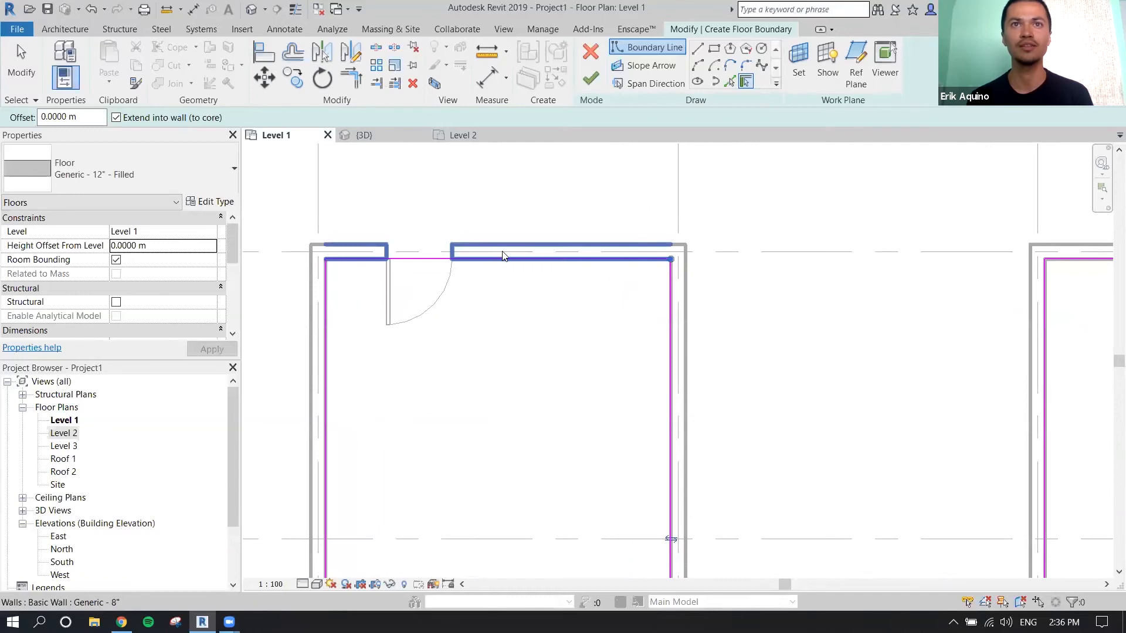
pyautogui.scroll(-4, 512, 266)
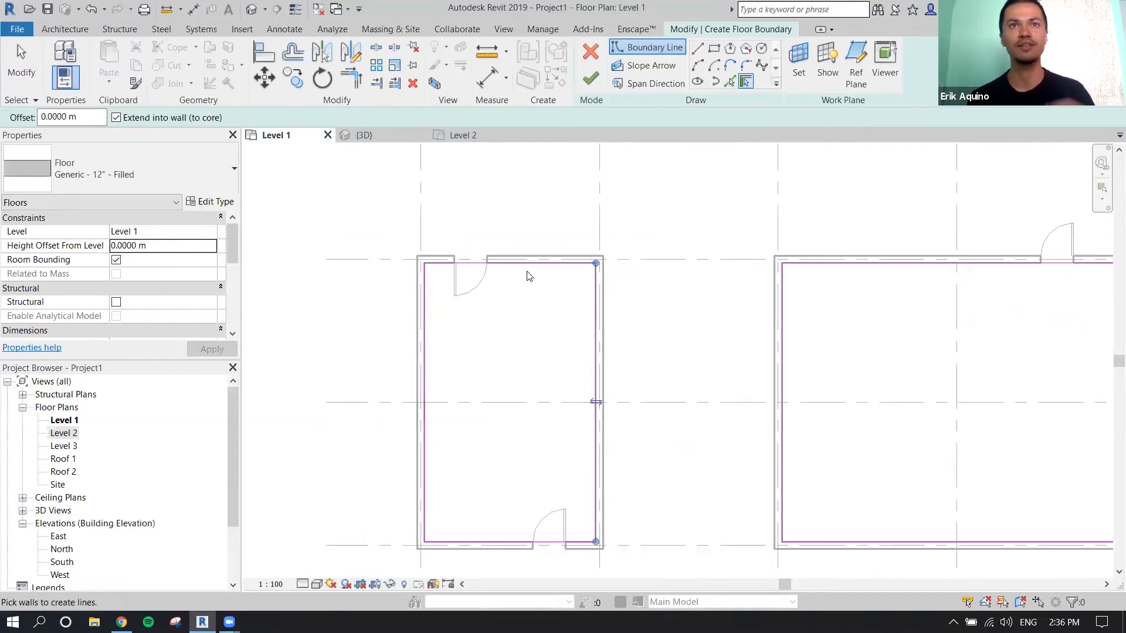
pyautogui.moveTo(626, 299); pyautogui.dragTo(591, 276, button='middle')
pyautogui.press('Escape')
pyautogui.press('Escape')
pyautogui.moveTo(756, 260); pyautogui.dragTo(722, 277, button='middle')
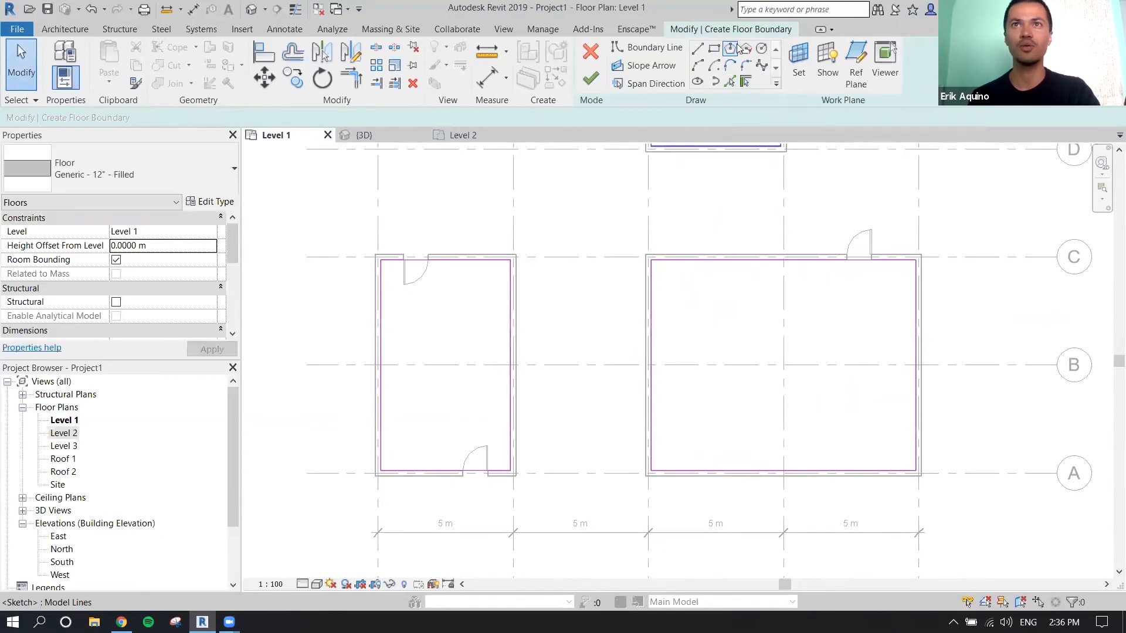
pyautogui.scroll(-5, 648, 154)
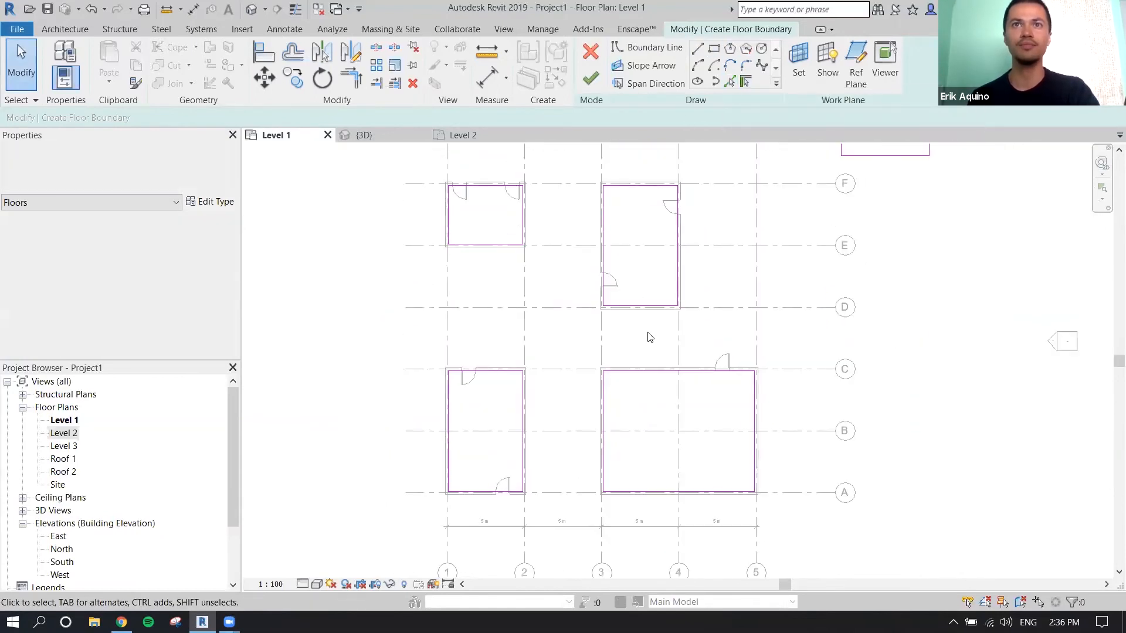
# Delete the stray boundary rectangle outside the grid, leaving only the floor boundaries in the four rooms
pyautogui.click(737, 246)
pyautogui.press('Delete')
pyautogui.moveTo(682, 284); pyautogui.dragTo(694, 230, button='middle')
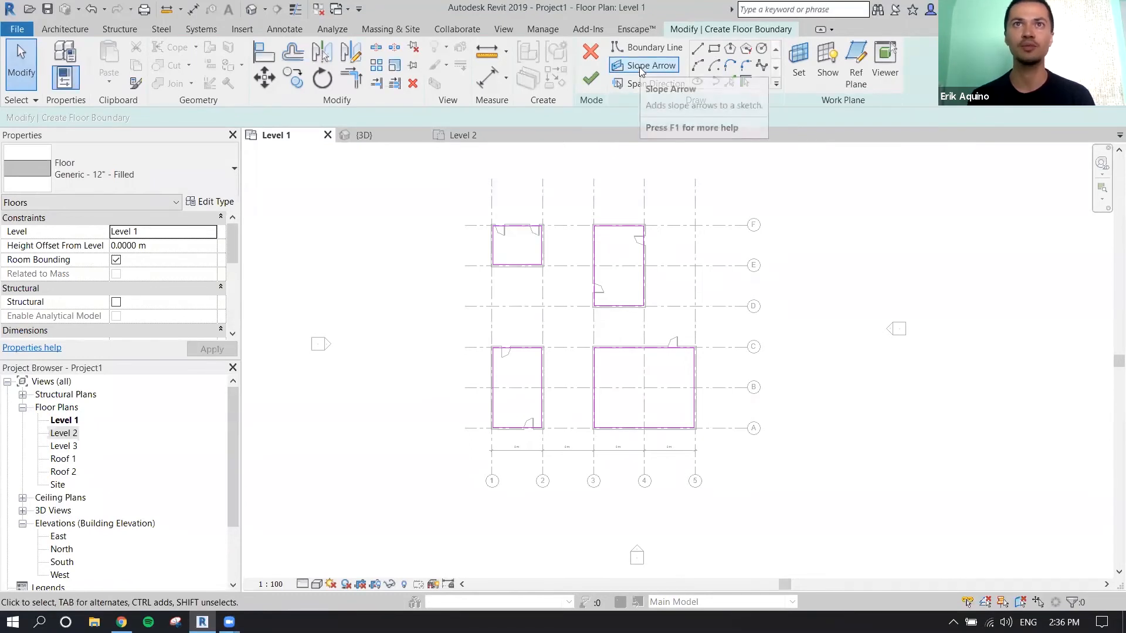
# Draw a slope arrow about 4.8 m long across the room between grids 1-2 and E-F, from its grid 2 wall to its grid 1 wall
pyautogui.click(640, 67)
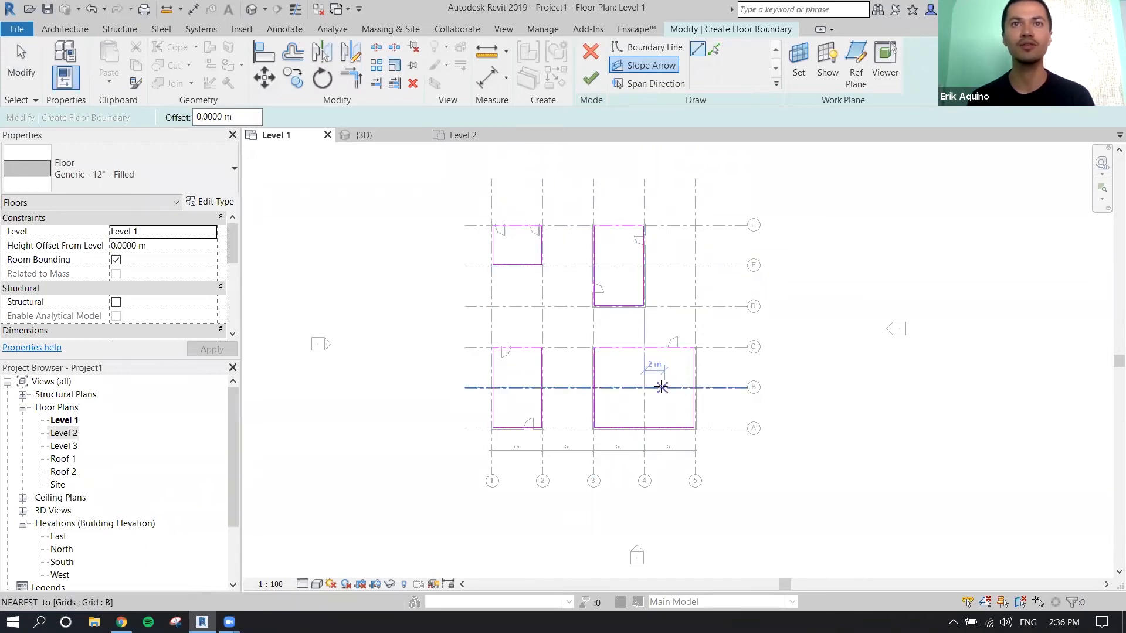
pyautogui.click(544, 245)
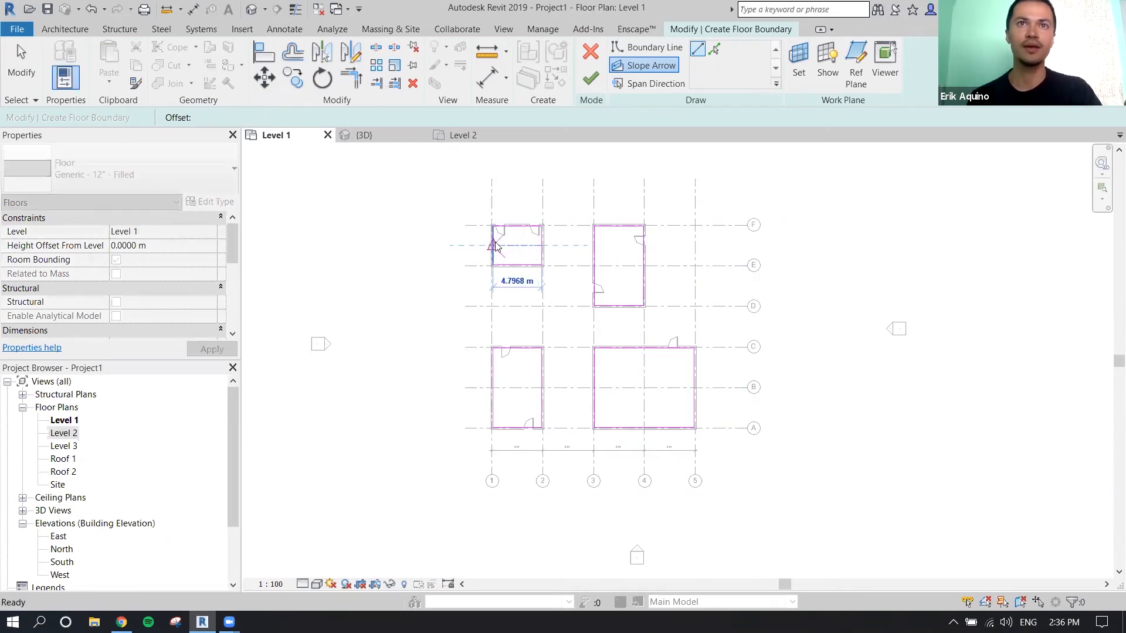
pyautogui.click(496, 245)
pyautogui.scroll(3, 497, 244)
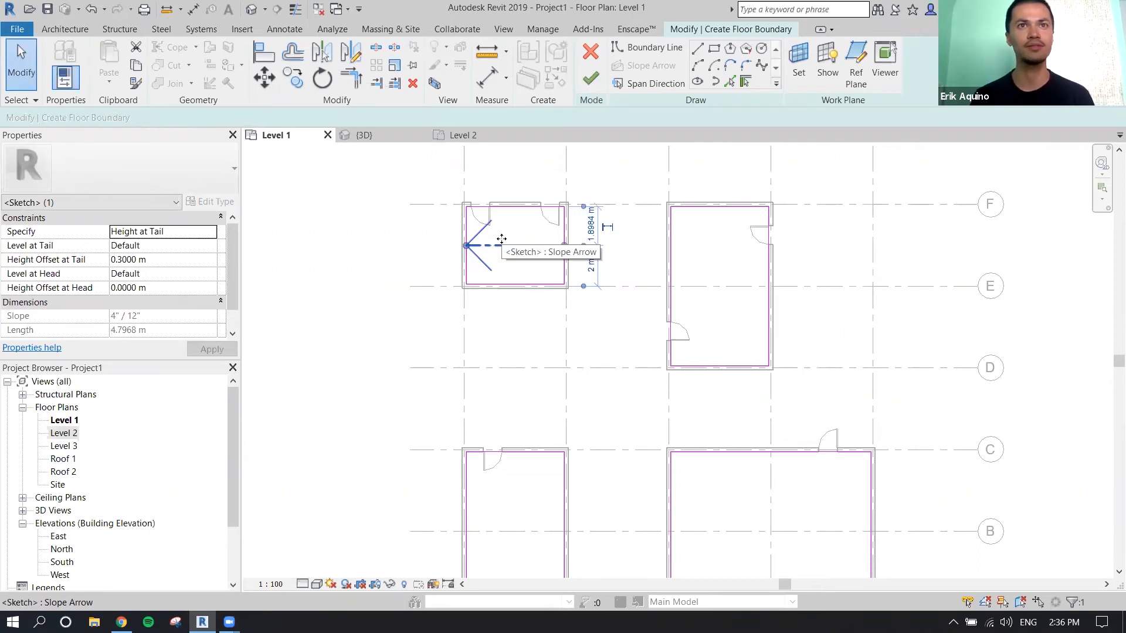
pyautogui.moveTo(503, 241); pyautogui.dragTo(490, 243, button='middle')
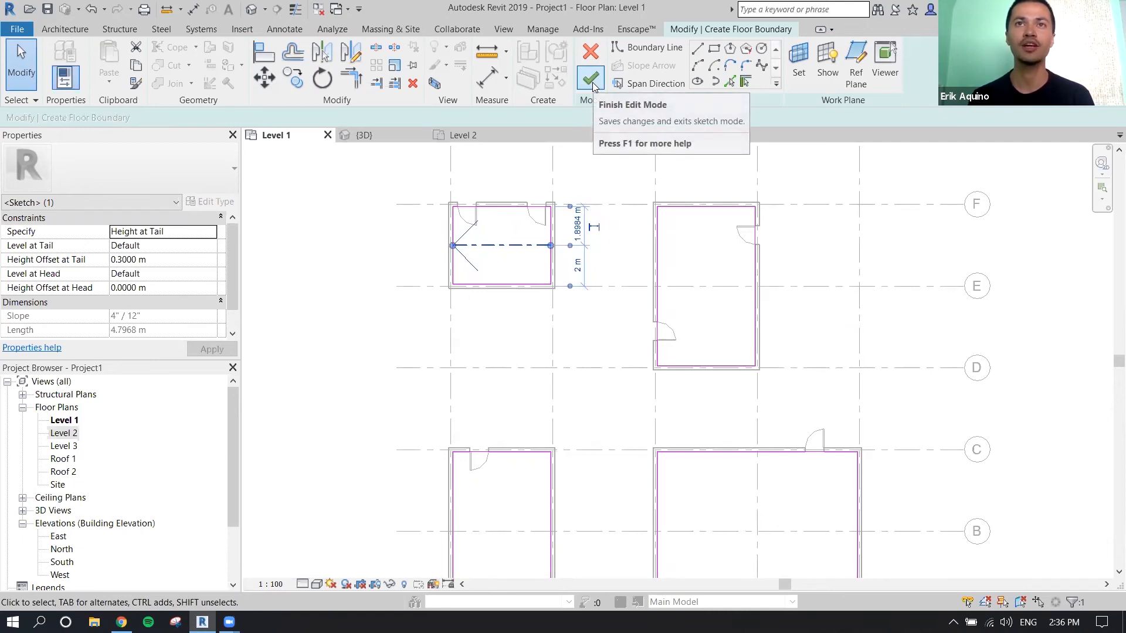
# Finish the floor sketch without joining or cutting the overlapping walls, and view the floors from several angles in 3D
pyautogui.click(591, 81)
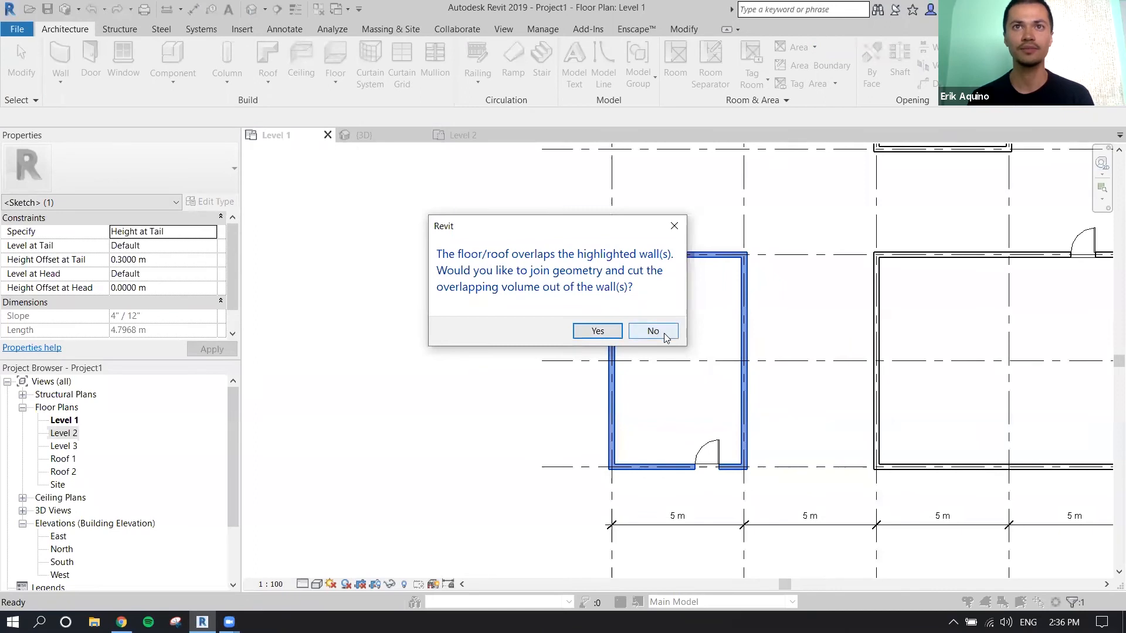
pyautogui.click(653, 330)
pyautogui.scroll(-2, 665, 337)
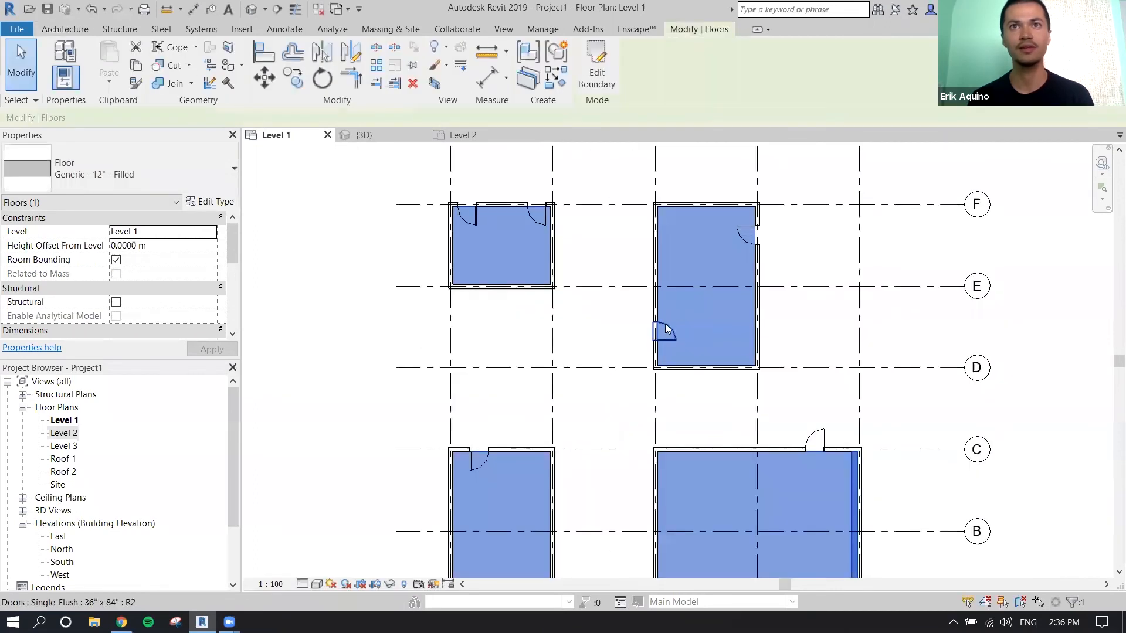
pyautogui.moveTo(534, 235); pyautogui.dragTo(515, 201, button='middle')
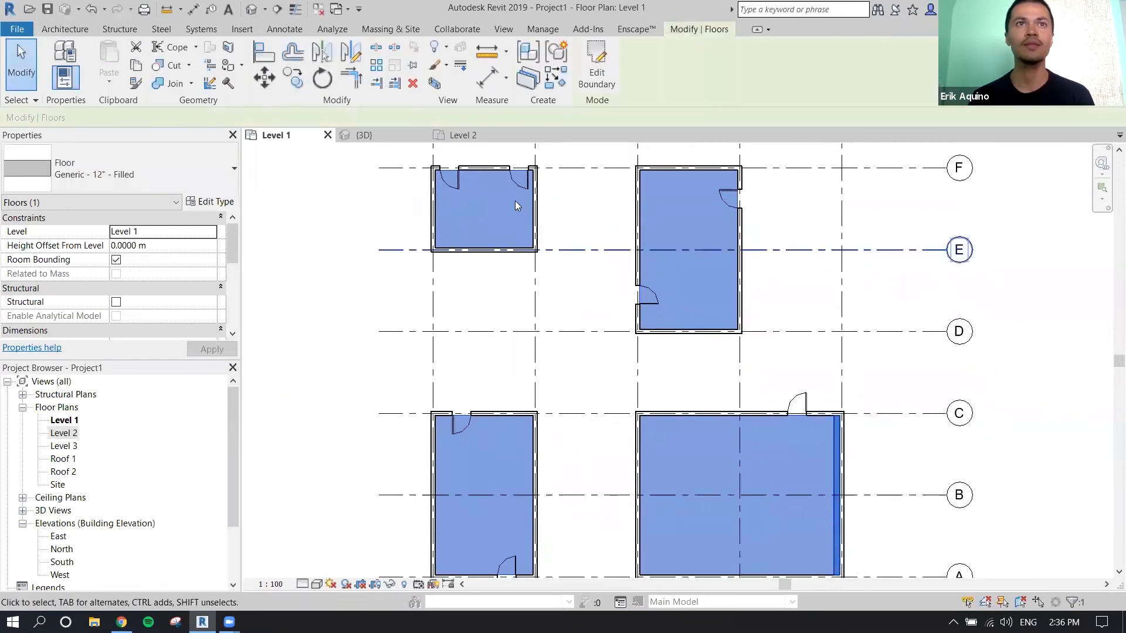
pyautogui.click(392, 134)
pyautogui.scroll(-2, 608, 317)
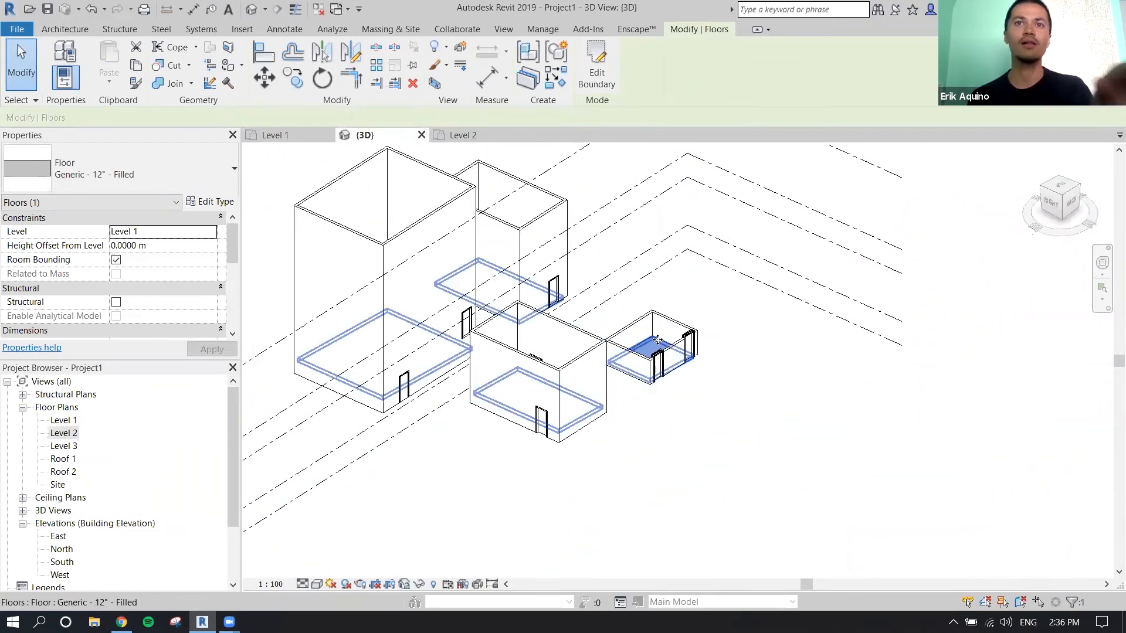
pyautogui.keyDown('shift'); pyautogui.moveTo(653, 338); pyautogui.dragTo(578, 322, button='middle'); pyautogui.keyUp('shift')
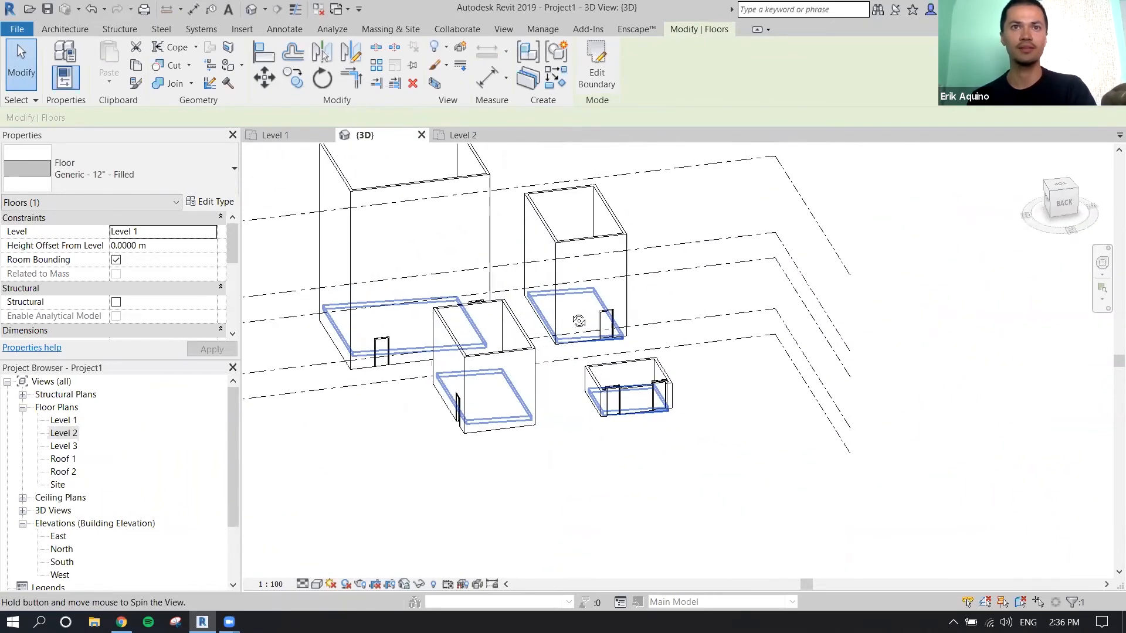
pyautogui.keyDown('shift'); pyautogui.moveTo(610, 366); pyautogui.dragTo(596, 360, button='middle'); pyautogui.keyUp('shift')
# Edit the floor's boundary in the Level 1 plan, delete the slope arrow from the smallest room, and finish the sketch
pyautogui.click(633, 418)
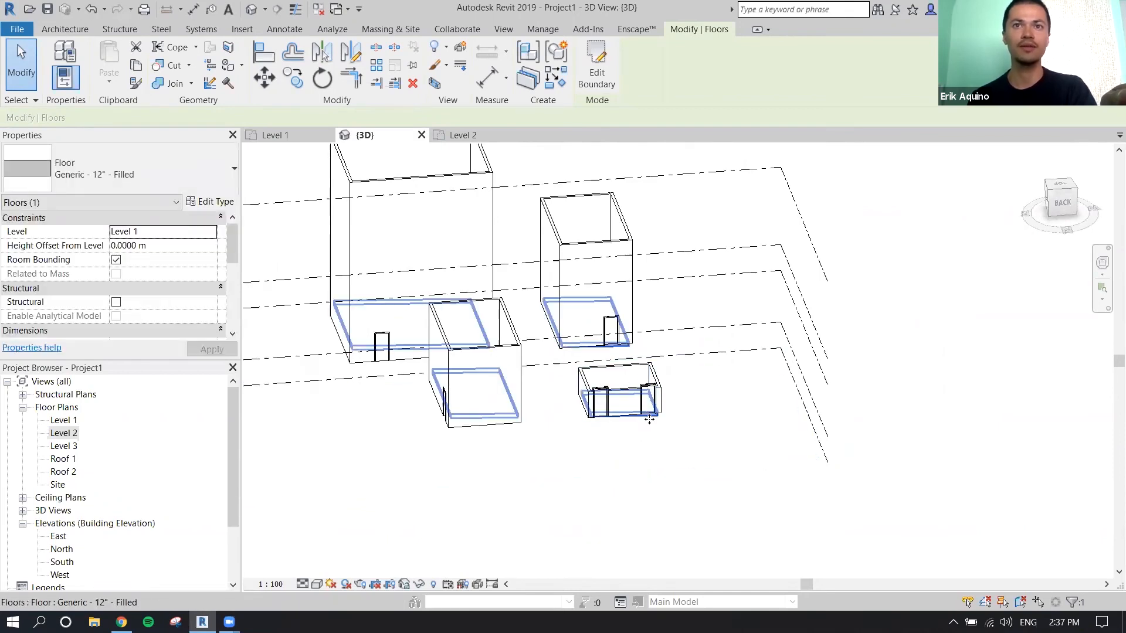
pyautogui.click(600, 79)
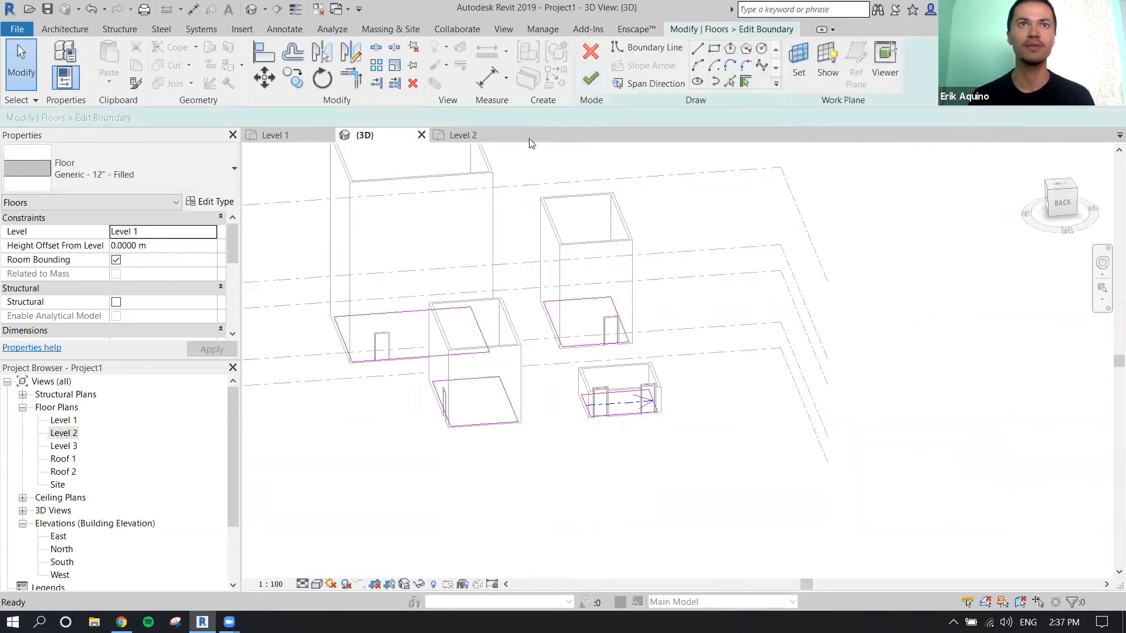
pyautogui.moveTo(523, 283); pyautogui.dragTo(571, 283, button='middle')
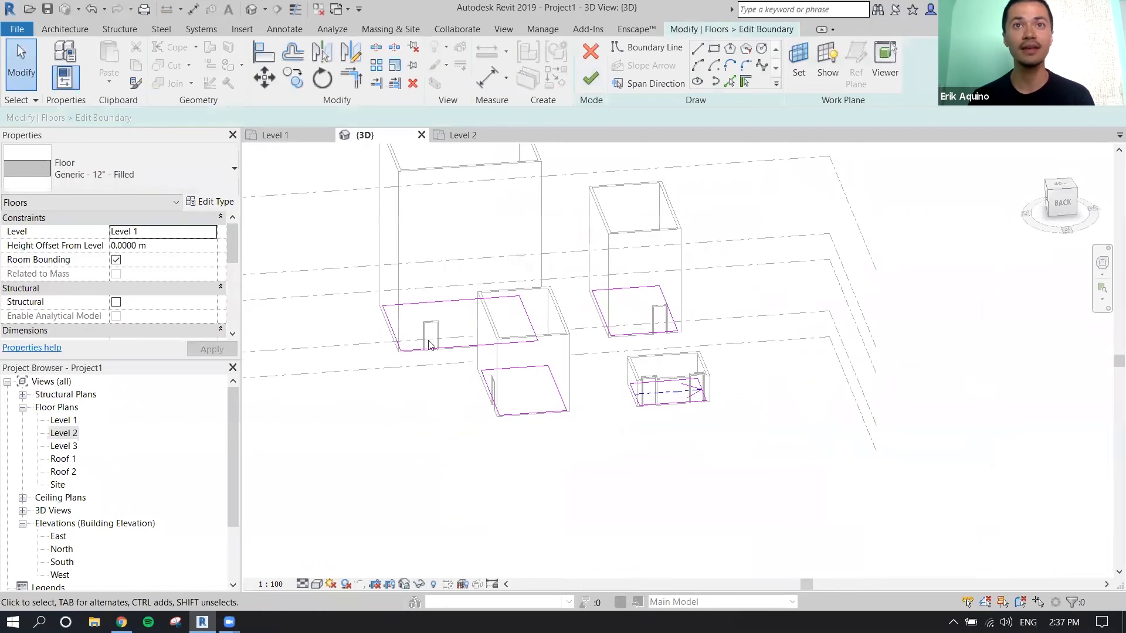
pyautogui.click(298, 136)
pyautogui.moveTo(568, 271); pyautogui.dragTo(579, 338, button='middle')
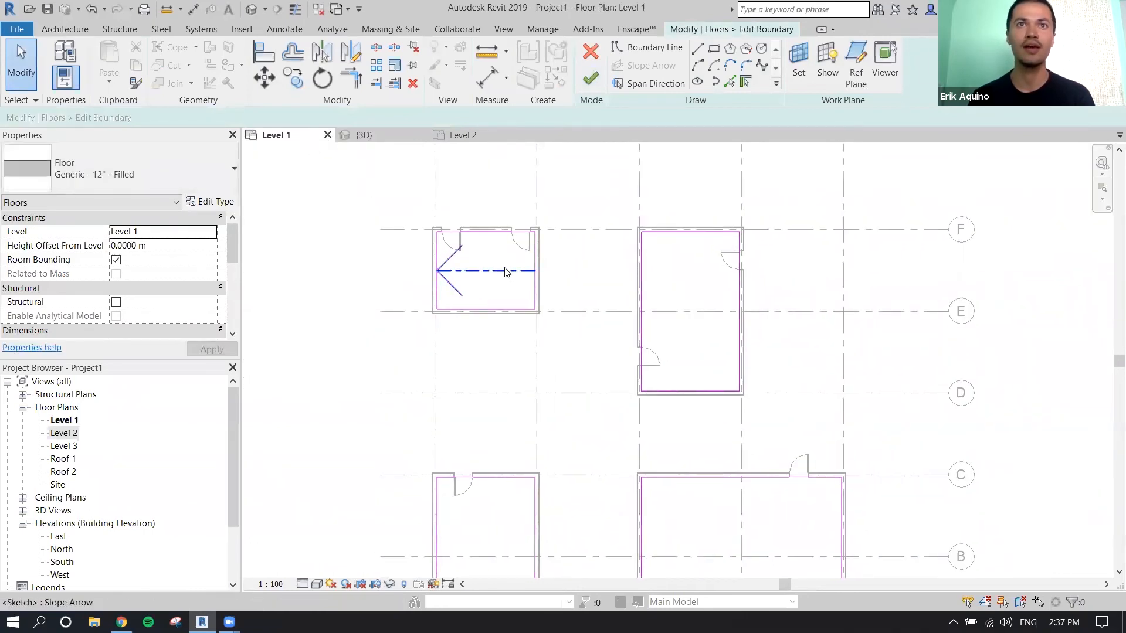
pyautogui.click(504, 271)
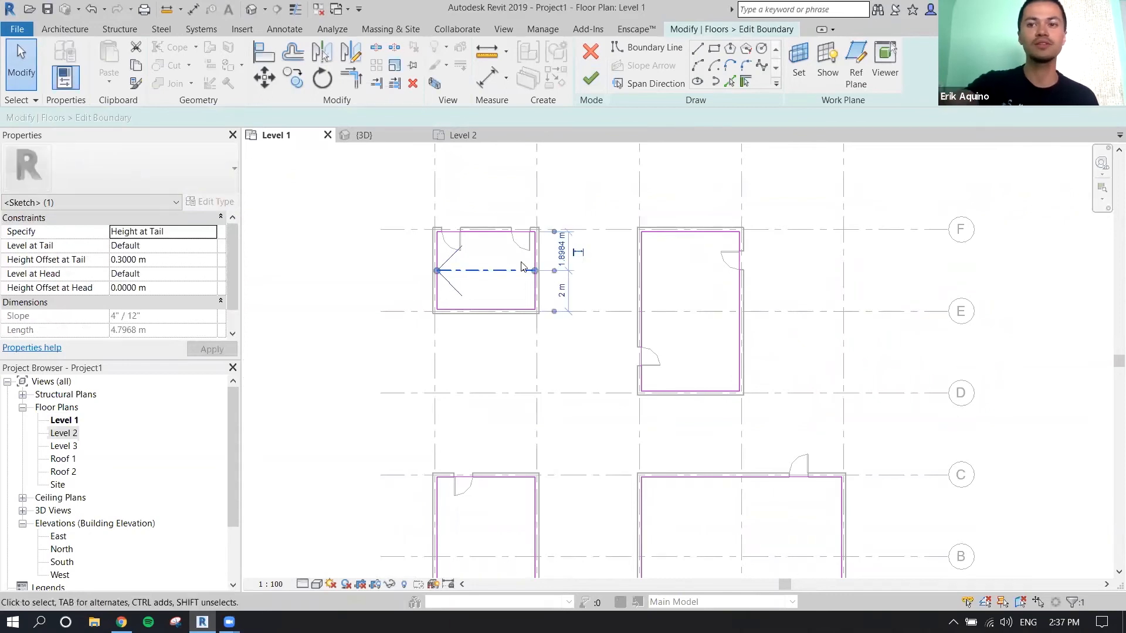
pyautogui.press('Delete')
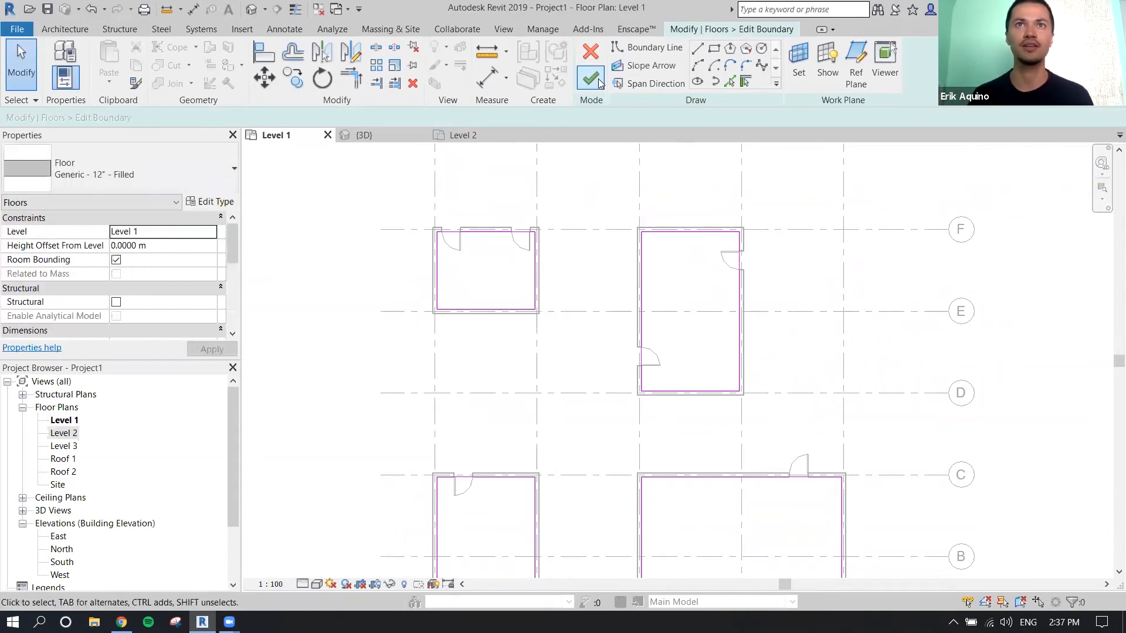
pyautogui.click(591, 80)
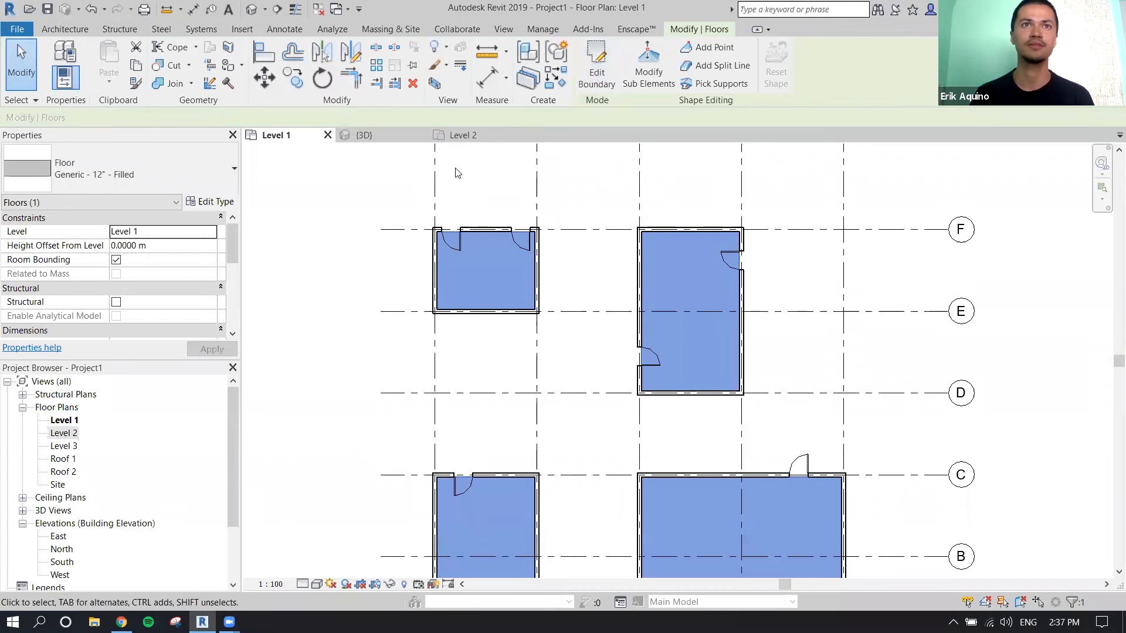
# Check the floors in all four rooms in 3D, and examine the two upper rooms in the Level 1 plan
pyautogui.click(356, 134)
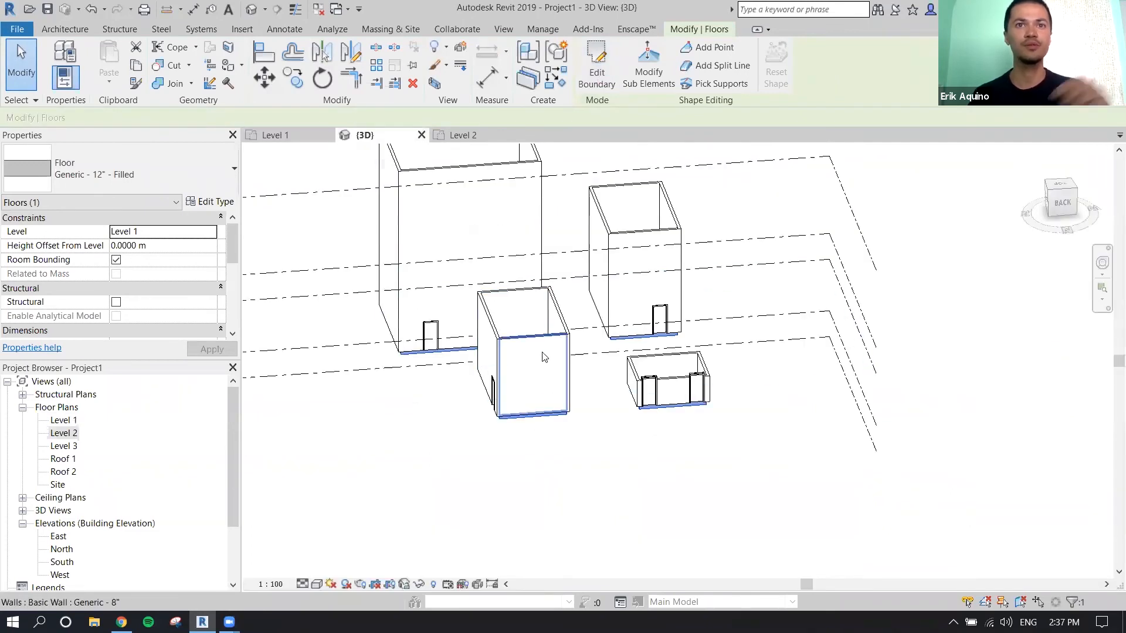
pyautogui.keyDown('shift'); pyautogui.moveTo(565, 382); pyautogui.dragTo(645, 375, button='middle'); pyautogui.keyUp('shift')
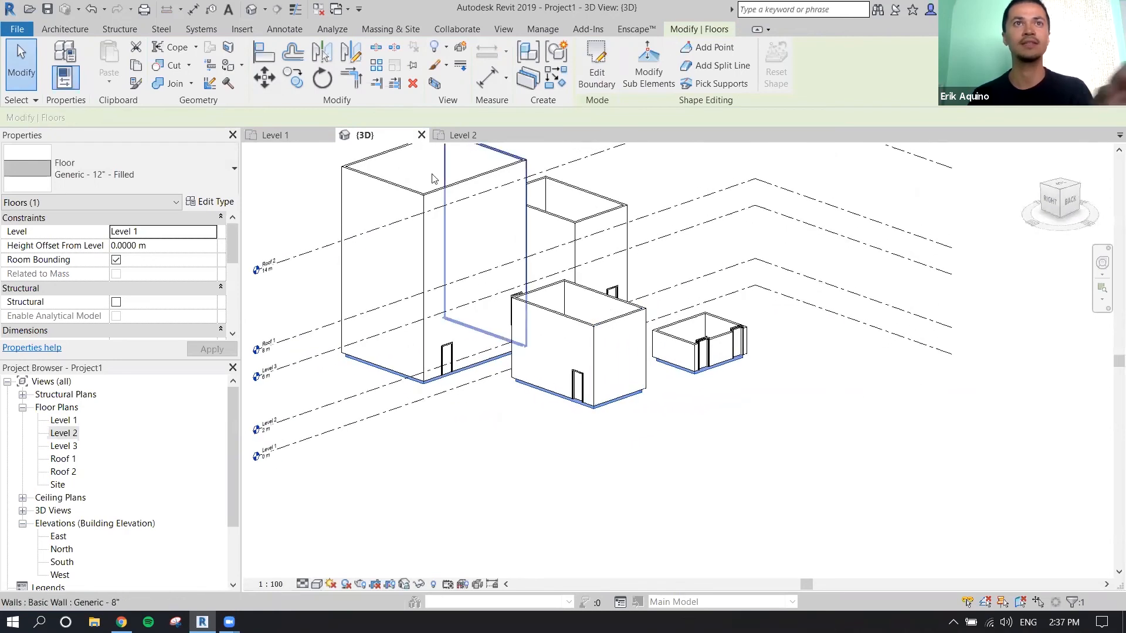
pyautogui.click(309, 136)
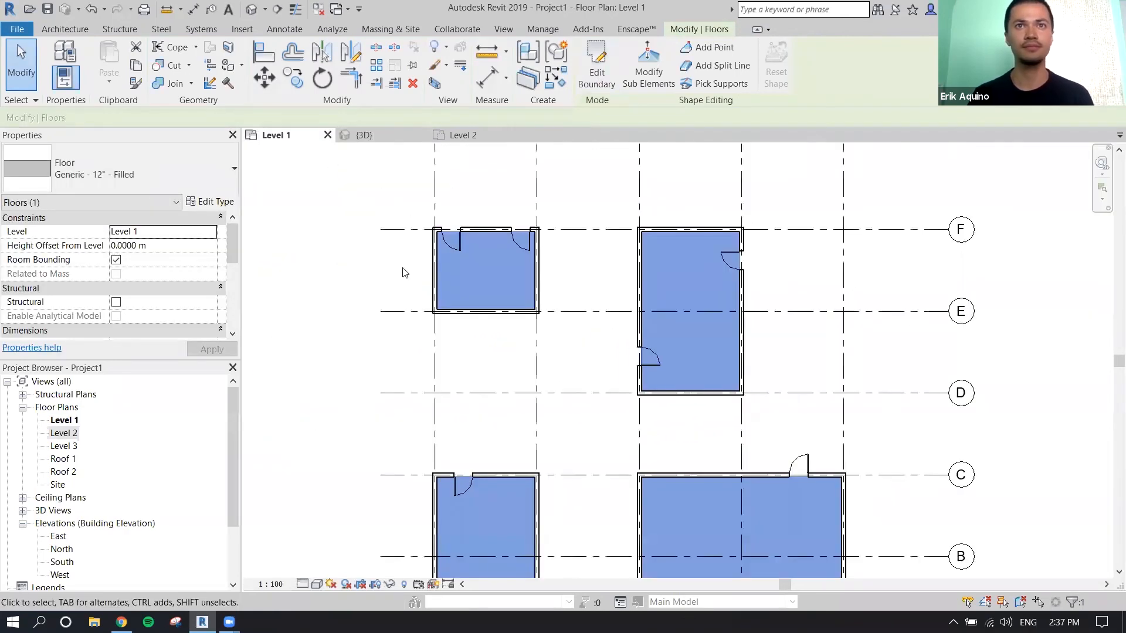
pyautogui.click(379, 274)
pyautogui.scroll(2, 403, 266)
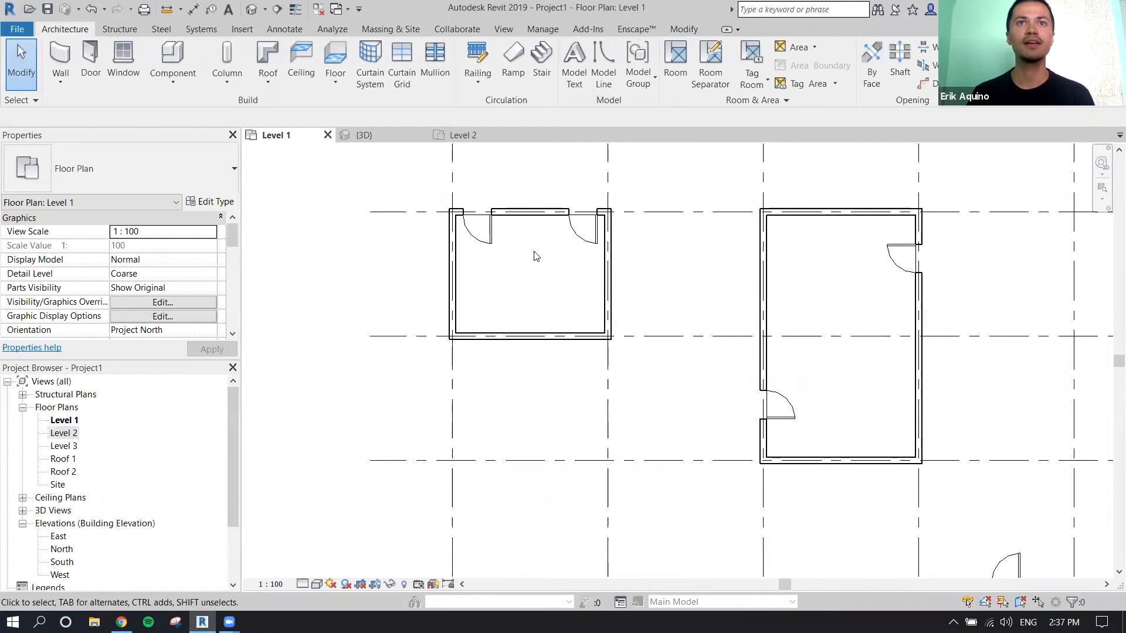
pyautogui.moveTo(528, 278)
pyautogui.mouseDown(button='middle')
pyautogui.moveTo(495, 271)
pyautogui.moveTo(524, 281)
pyautogui.mouseUp(button='middle')
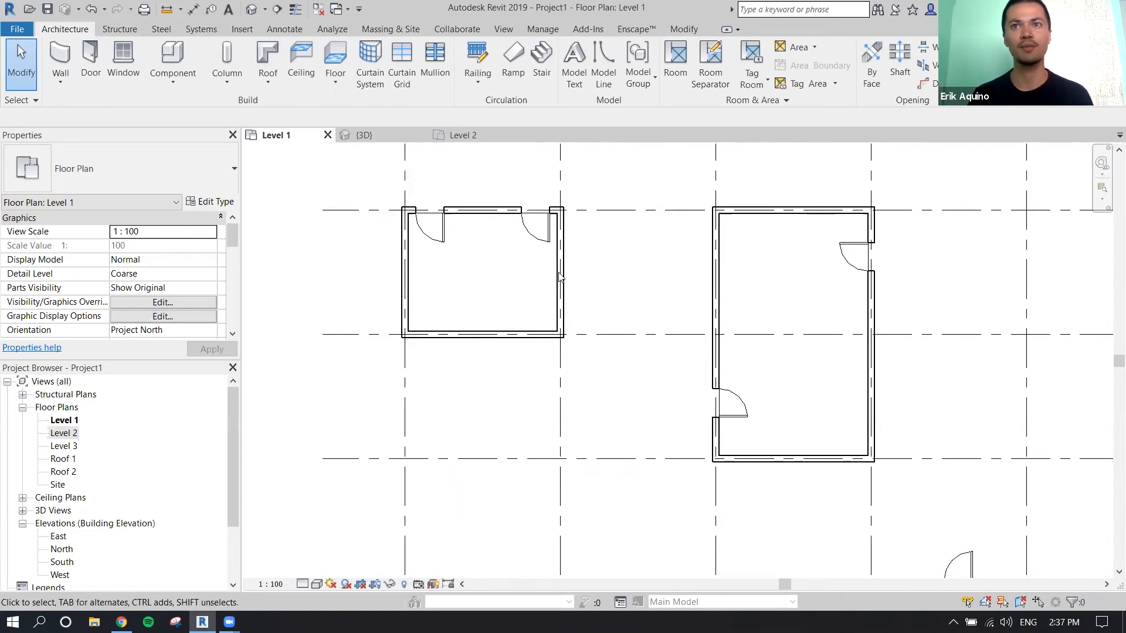
pyautogui.moveTo(817, 328); pyautogui.dragTo(764, 299, button='middle')
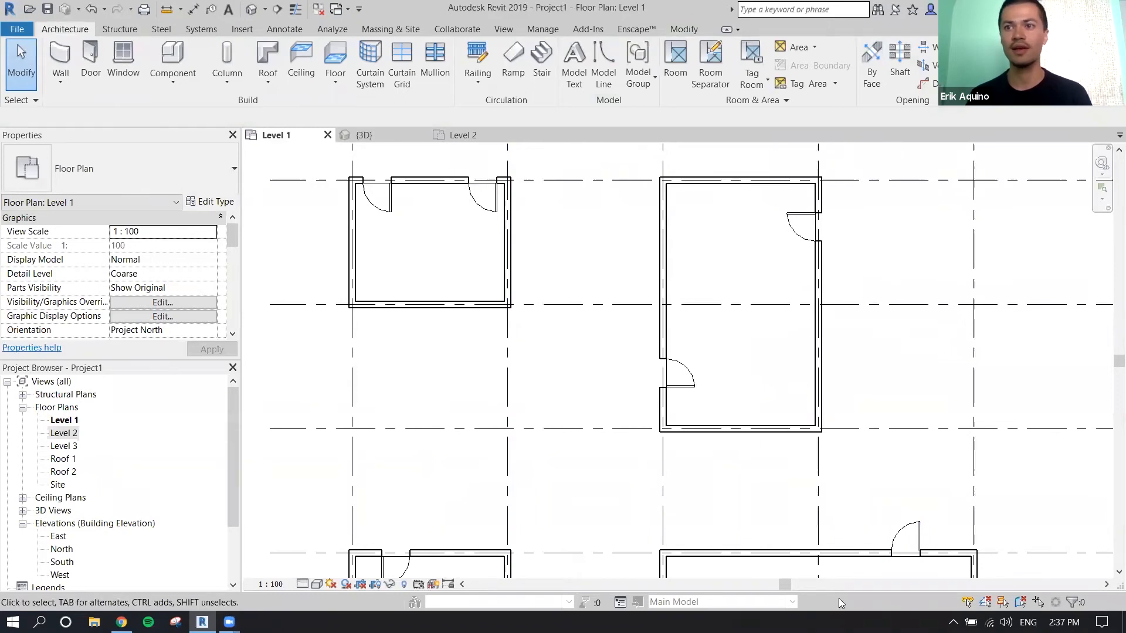
# Turn on selecting elements by face, select the floor through its surface between grids 3-4, and clear the selection
pyautogui.click(1021, 608)
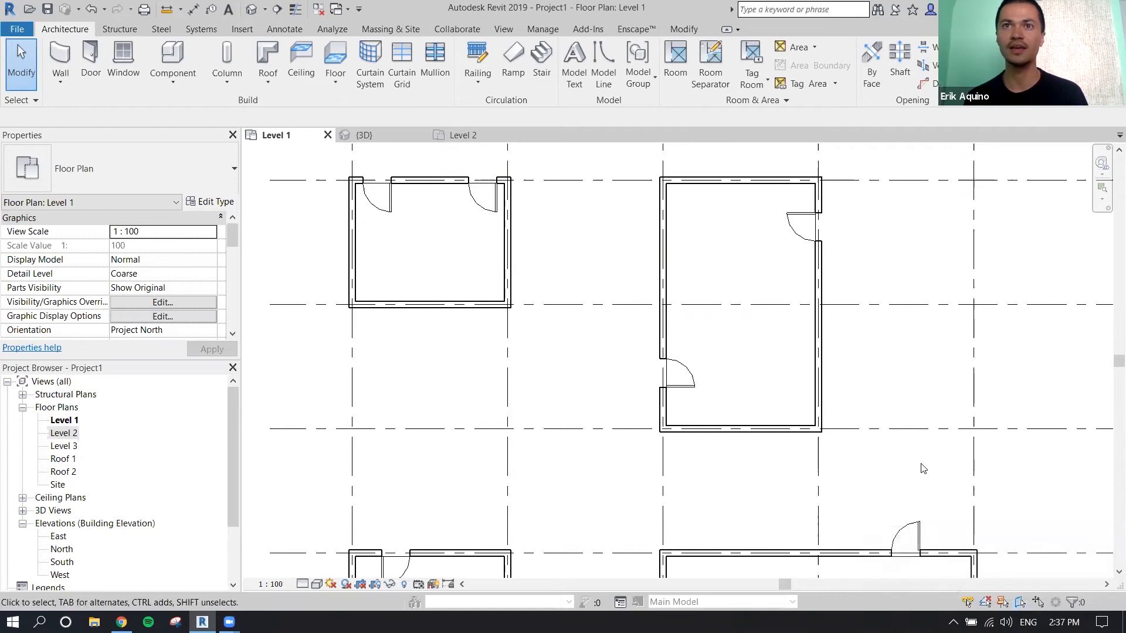
pyautogui.click(767, 332)
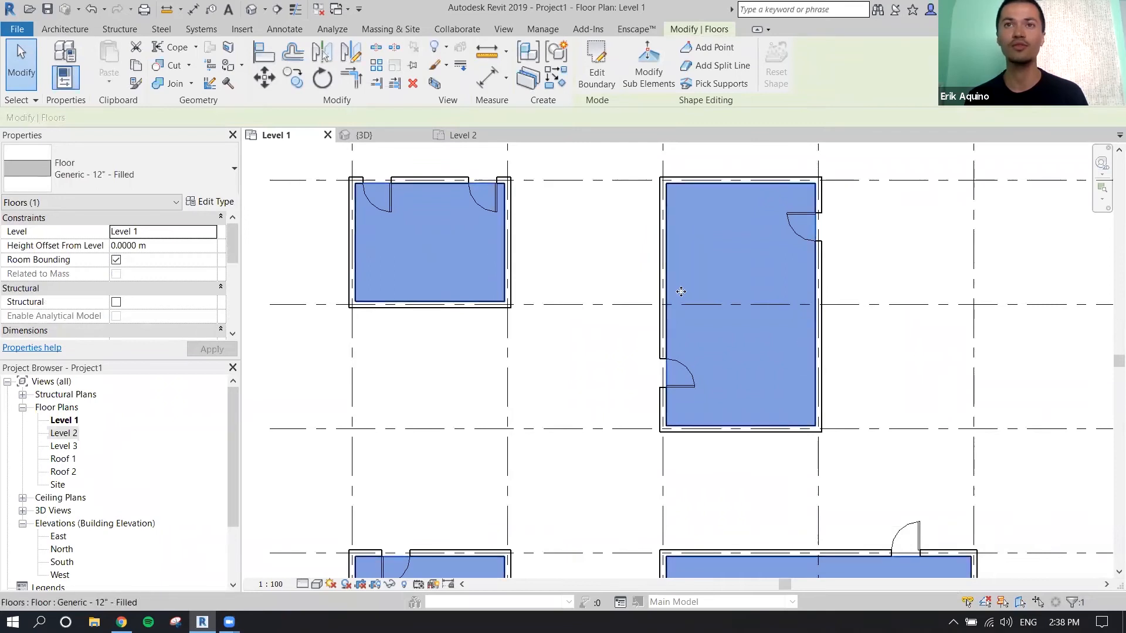
pyautogui.click(895, 378)
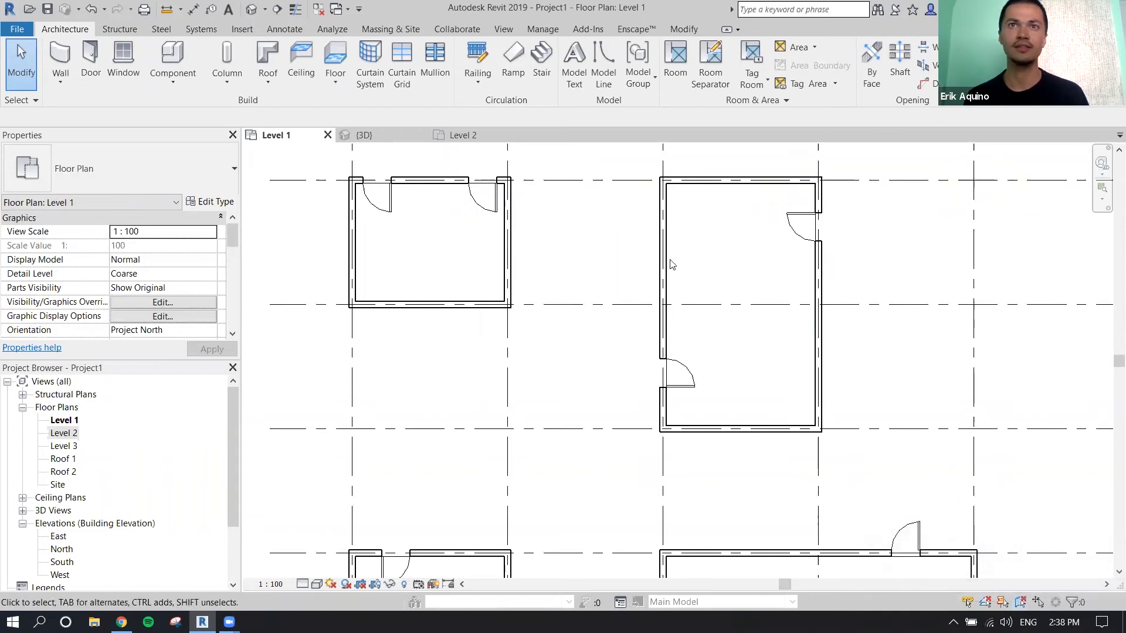
# Cycle through the overlapping door and wall elements beside the first door in the upper room between grids 1-2, and clear any selection
pyautogui.moveTo(740, 256); pyautogui.dragTo(742, 302, button='middle')
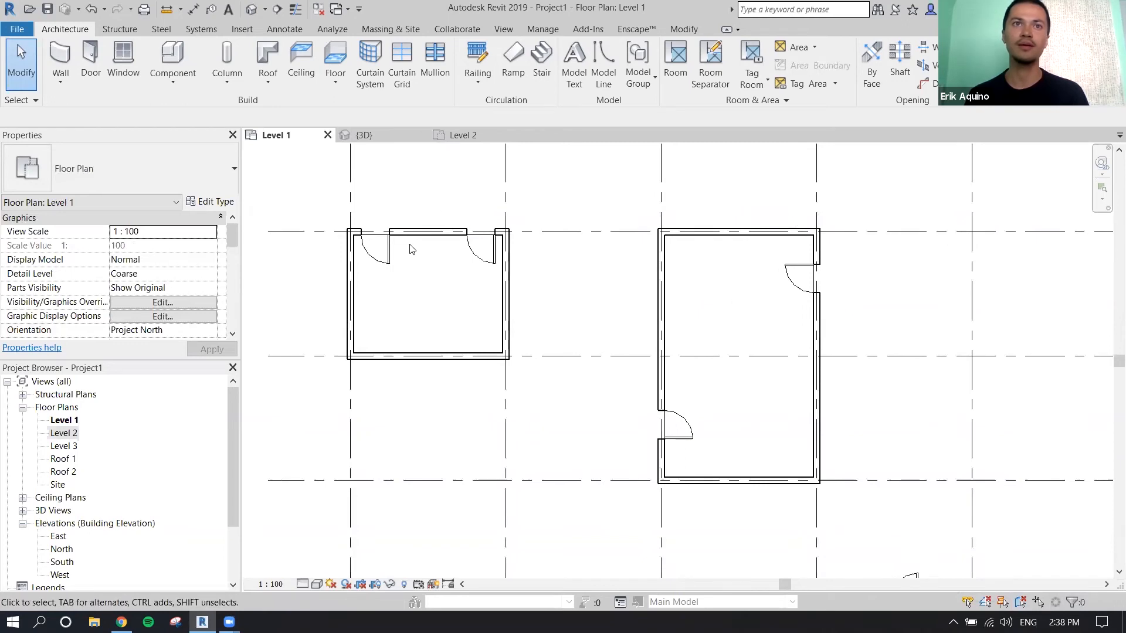
pyautogui.scroll(2, 410, 244)
pyautogui.scroll(2, 385, 246)
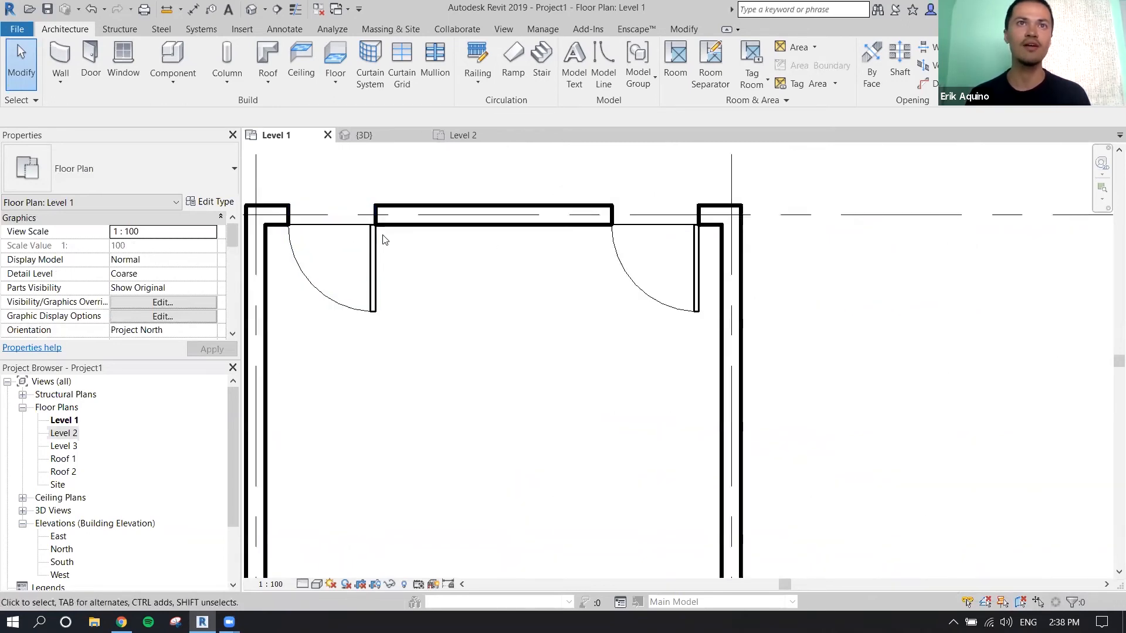
pyautogui.moveTo(382, 228); pyautogui.dragTo(453, 243, button='middle')
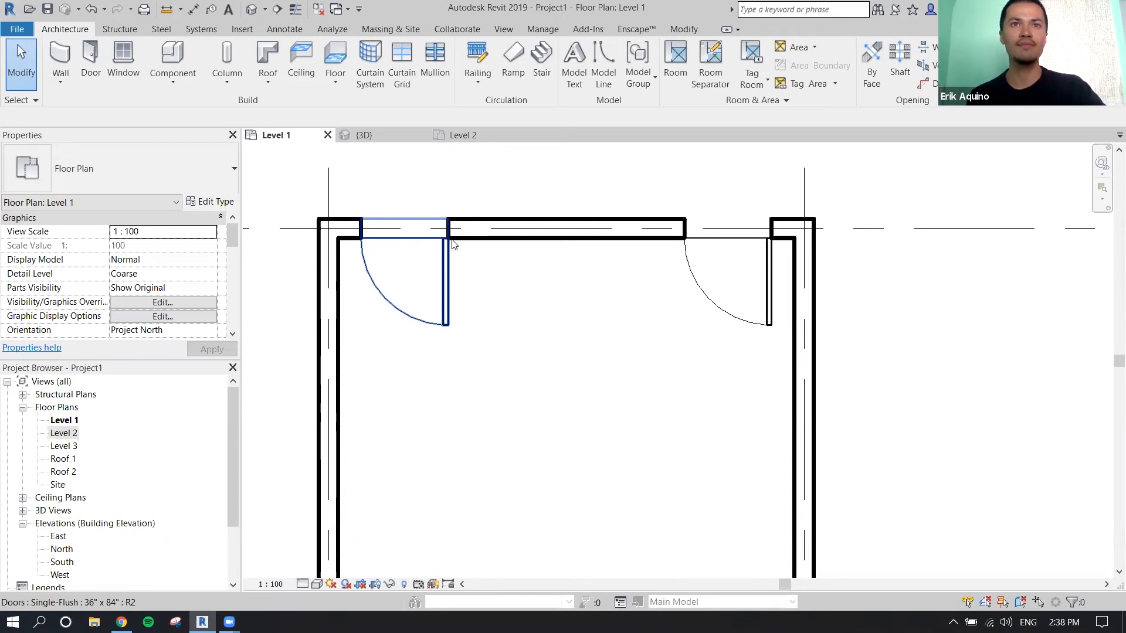
pyautogui.press('Tab')
pyautogui.press('Tab')
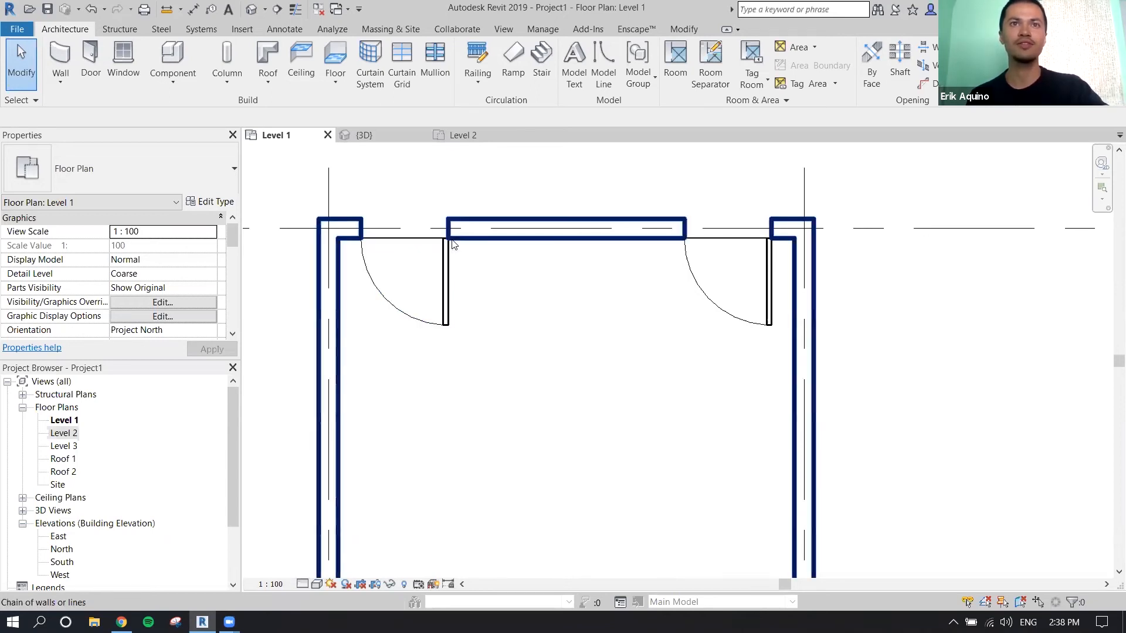
pyautogui.press('Tab')
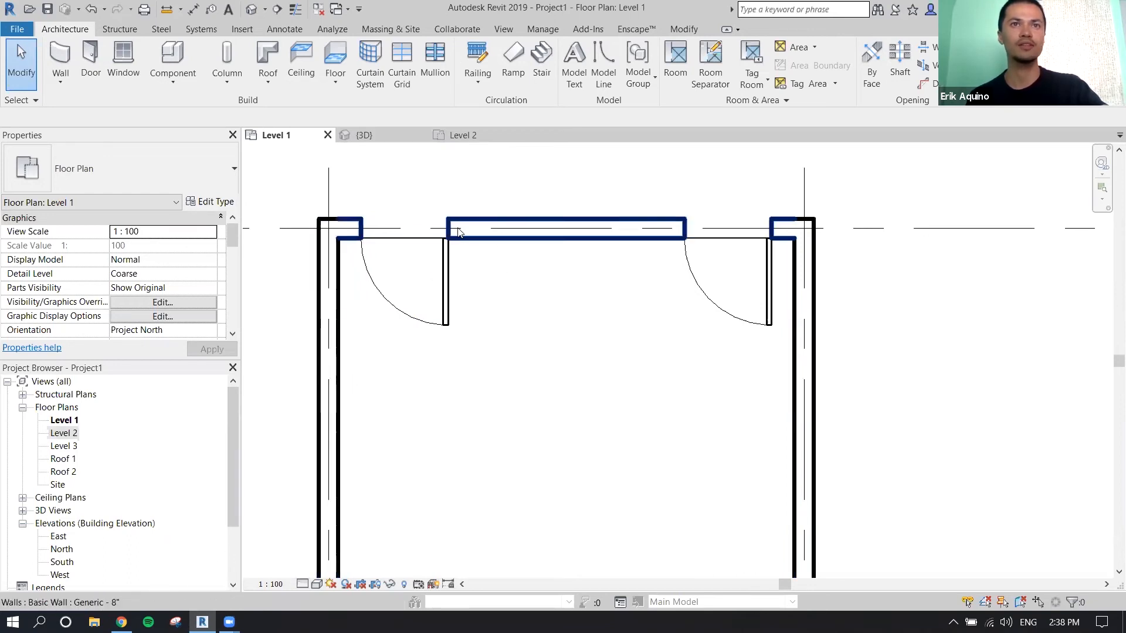
pyautogui.press('Tab')
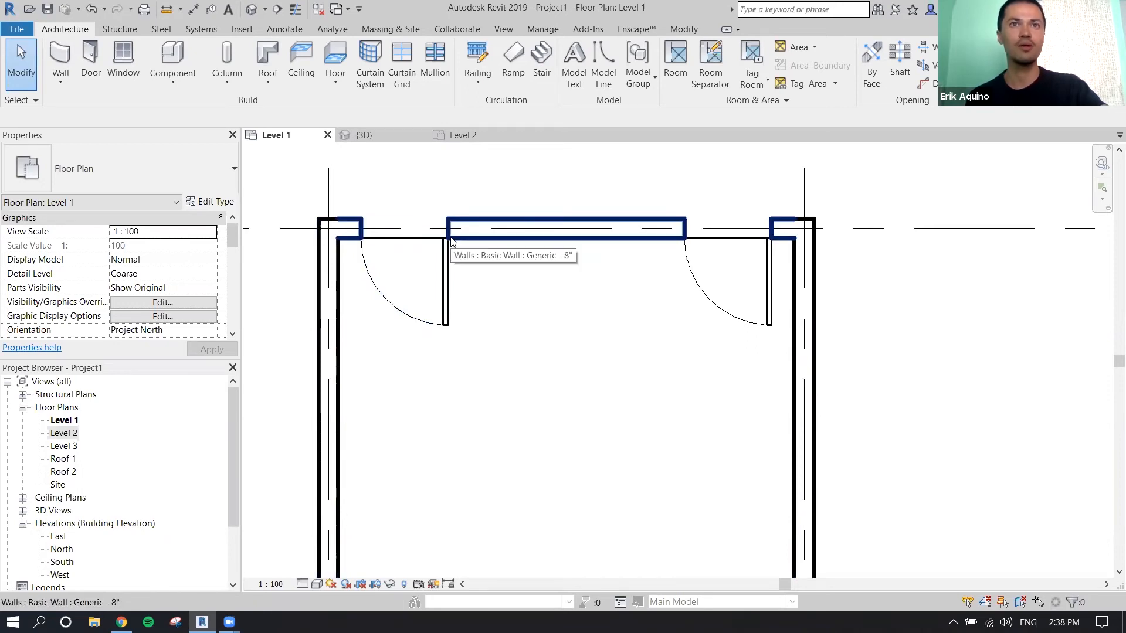
pyautogui.click(450, 241)
pyautogui.click(492, 275)
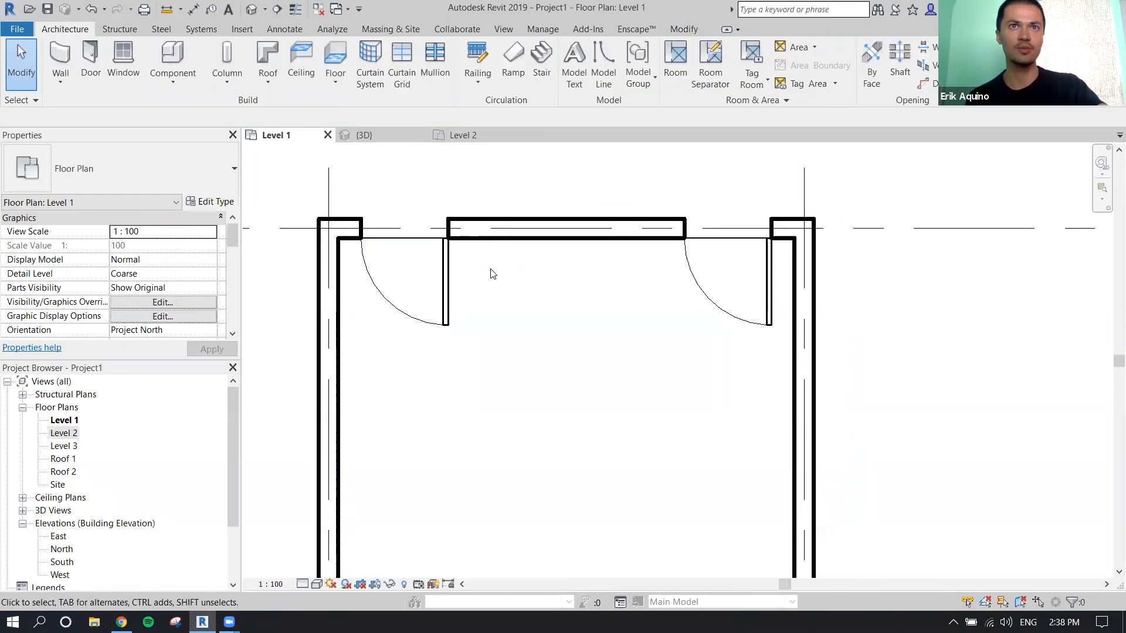
# Cycle through the overlapping elements at the wall's inner edge to select the Generic - 12" - Filled floor, view its full extent, and clear the selection
pyautogui.press('Tab')
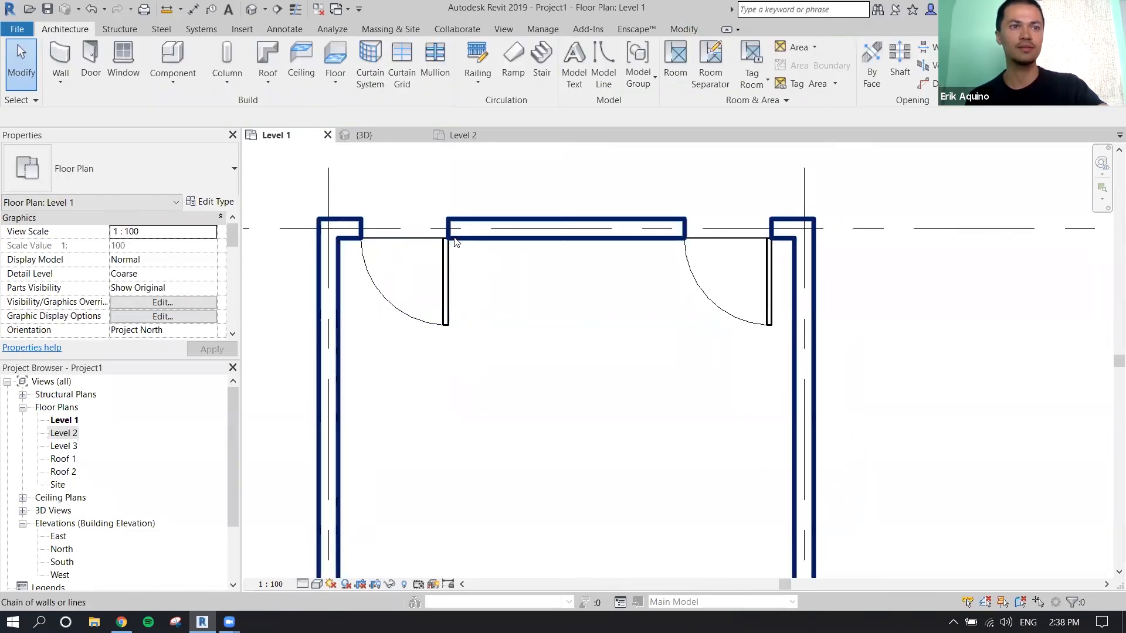
pyautogui.press('Tab')
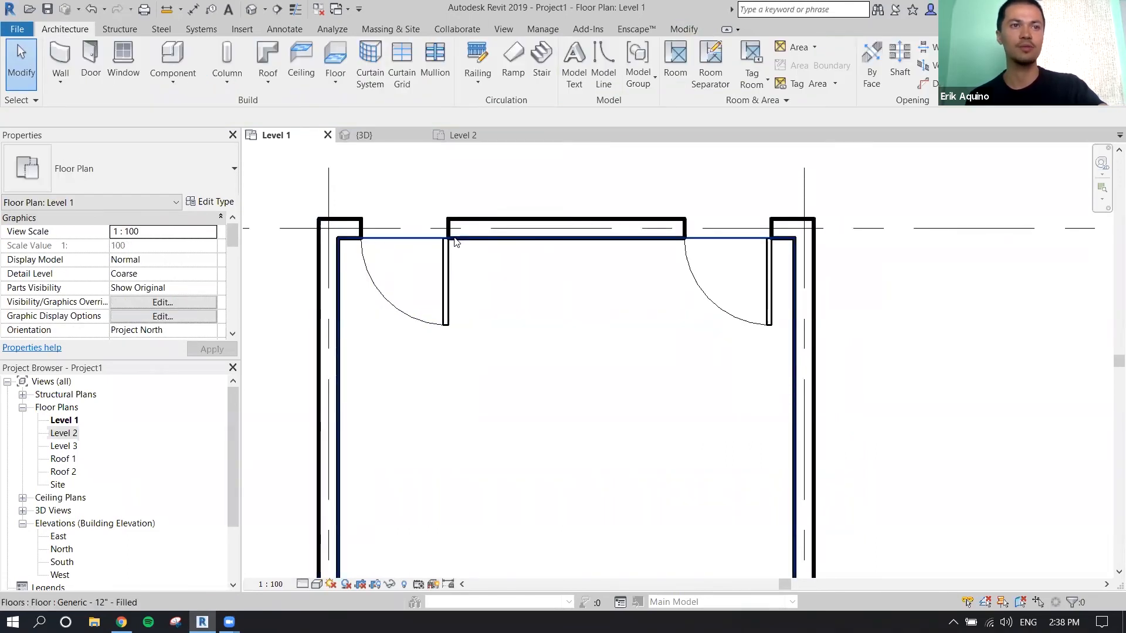
pyautogui.click(455, 238)
pyautogui.scroll(-2, 454, 235)
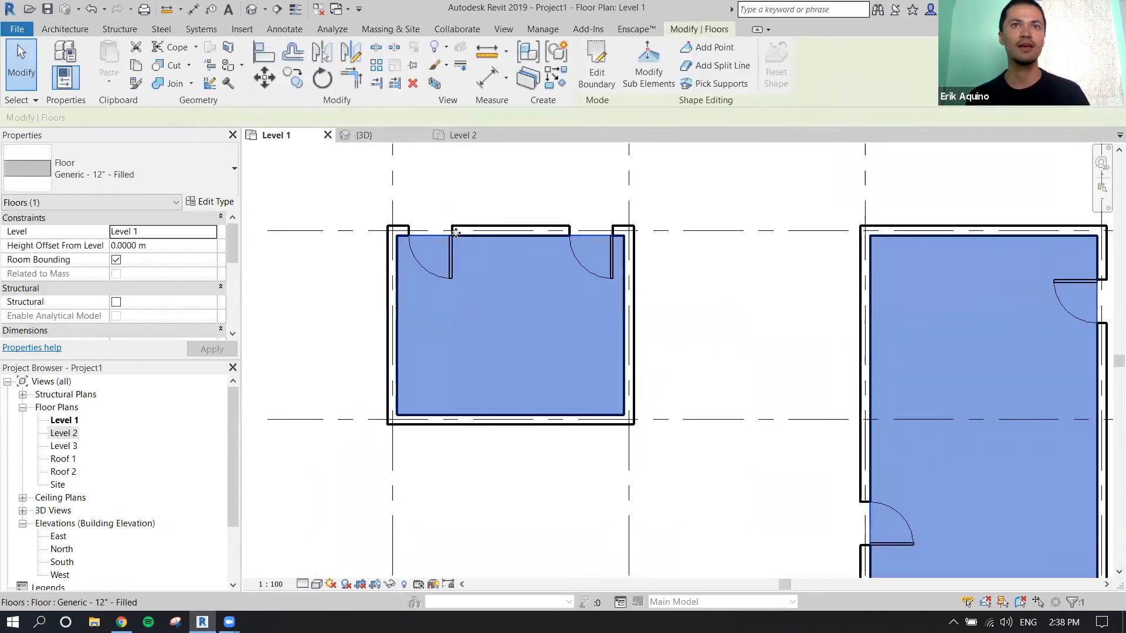
pyautogui.scroll(-2, 456, 233)
pyautogui.moveTo(601, 301); pyautogui.dragTo(540, 272, button='middle')
pyautogui.scroll(-2, 511, 264)
pyautogui.click(512, 276)
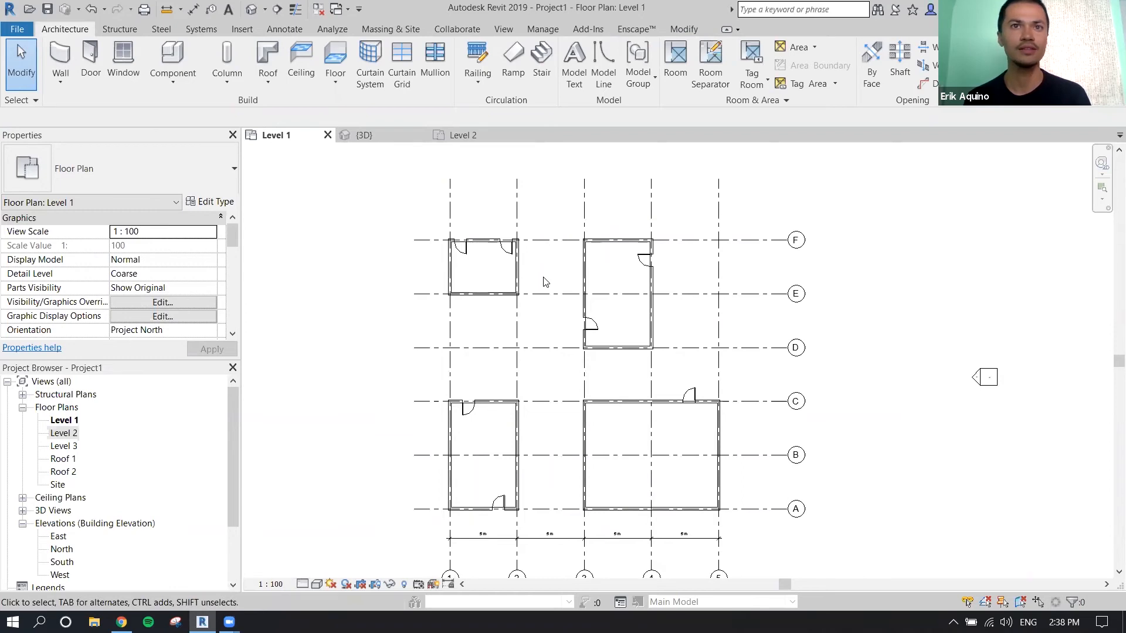
# Add every door in the four rooms to the selection one by one, delete them, and undo the deletion
pyautogui.scroll(-3, 539, 281)
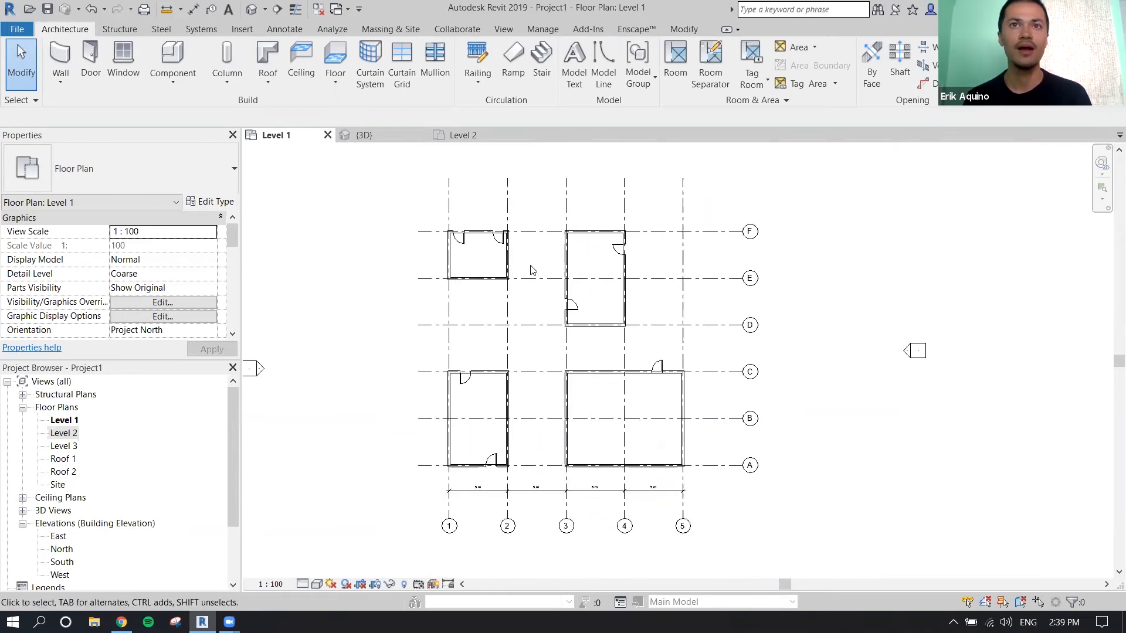
pyautogui.moveTo(536, 265); pyautogui.dragTo(529, 255, button='middle')
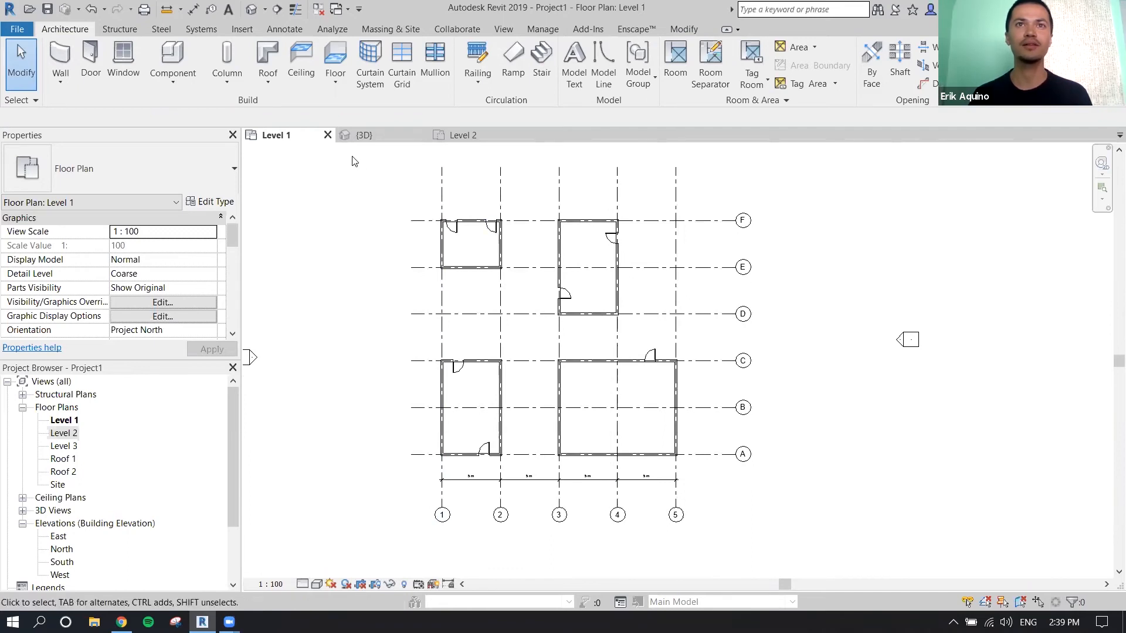
pyautogui.scroll(-1, 335, 177)
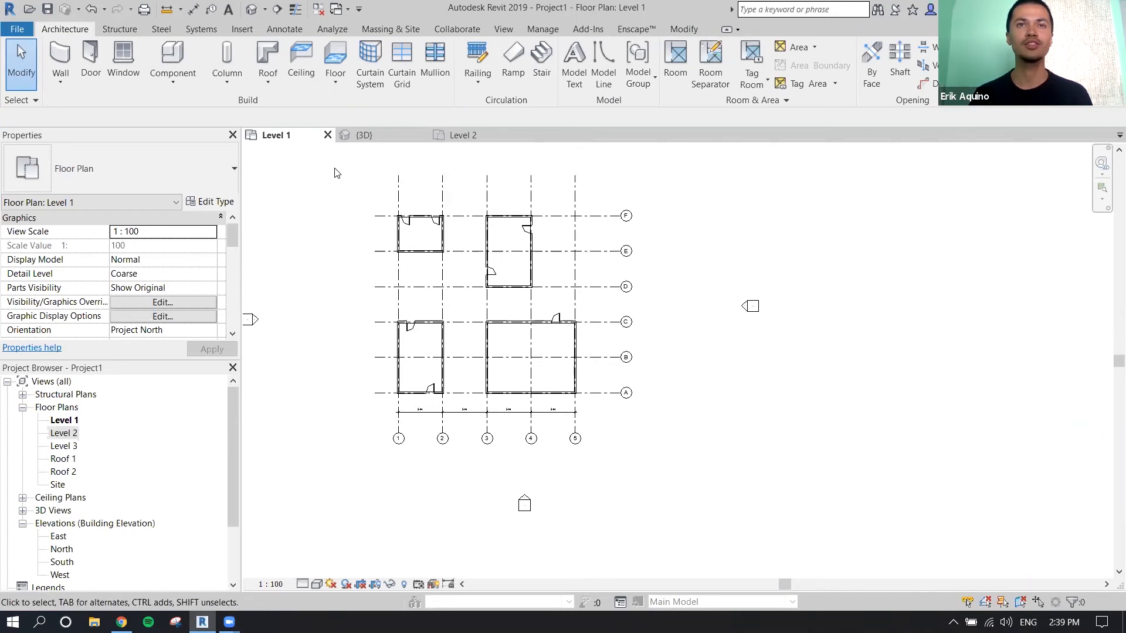
pyautogui.scroll(2, 435, 231)
pyautogui.click(436, 229)
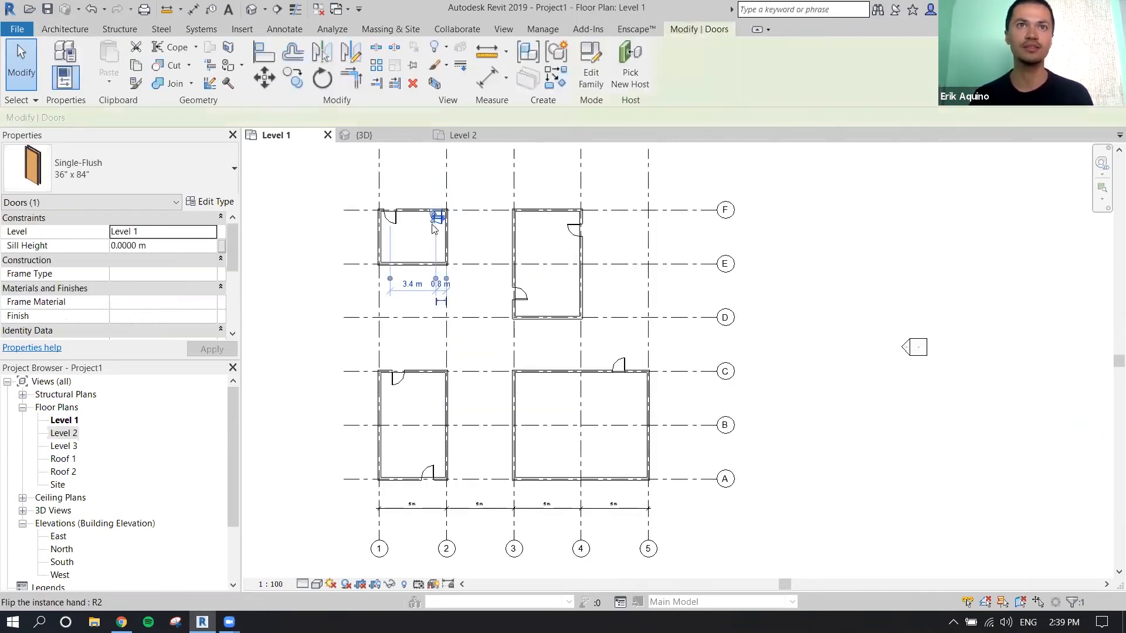
pyautogui.keyDown('ctrl'); pyautogui.click(396, 222); pyautogui.keyUp('ctrl')
pyautogui.keyDown('ctrl'); pyautogui.click(574, 229); pyautogui.keyUp('ctrl')
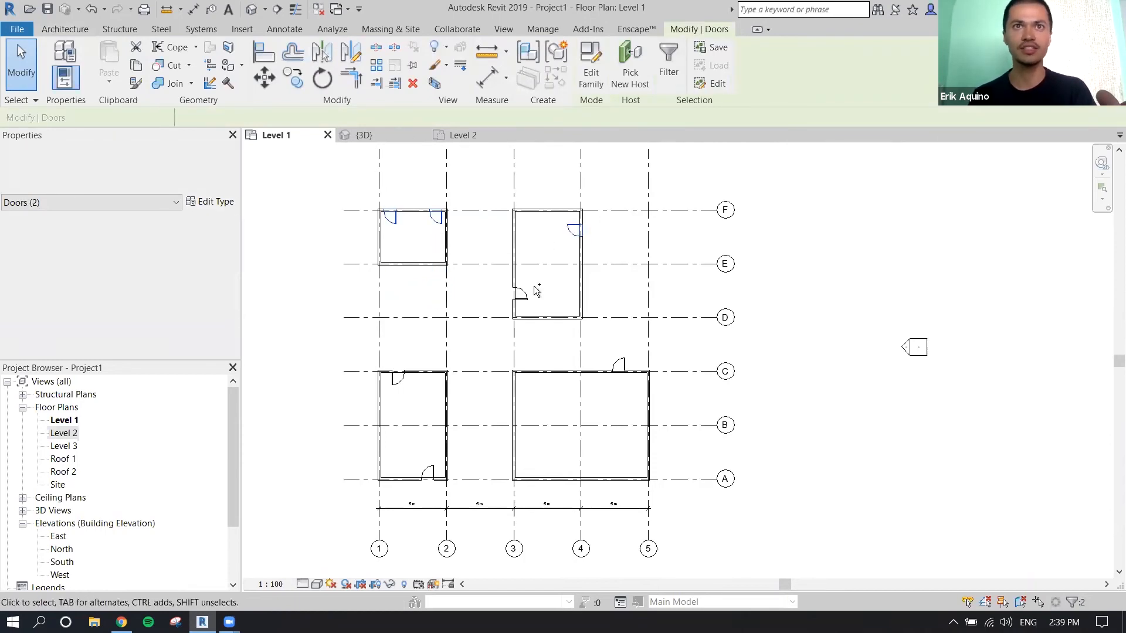
pyautogui.keyDown('ctrl'); pyautogui.click(529, 292); pyautogui.keyUp('ctrl')
pyautogui.keyDown('ctrl'); pyautogui.click(403, 381); pyautogui.keyUp('ctrl')
pyautogui.keyDown('ctrl'); pyautogui.click(434, 470); pyautogui.keyUp('ctrl')
pyautogui.keyDown('ctrl'); pyautogui.click(632, 364); pyautogui.keyUp('ctrl')
pyautogui.press('Delete')
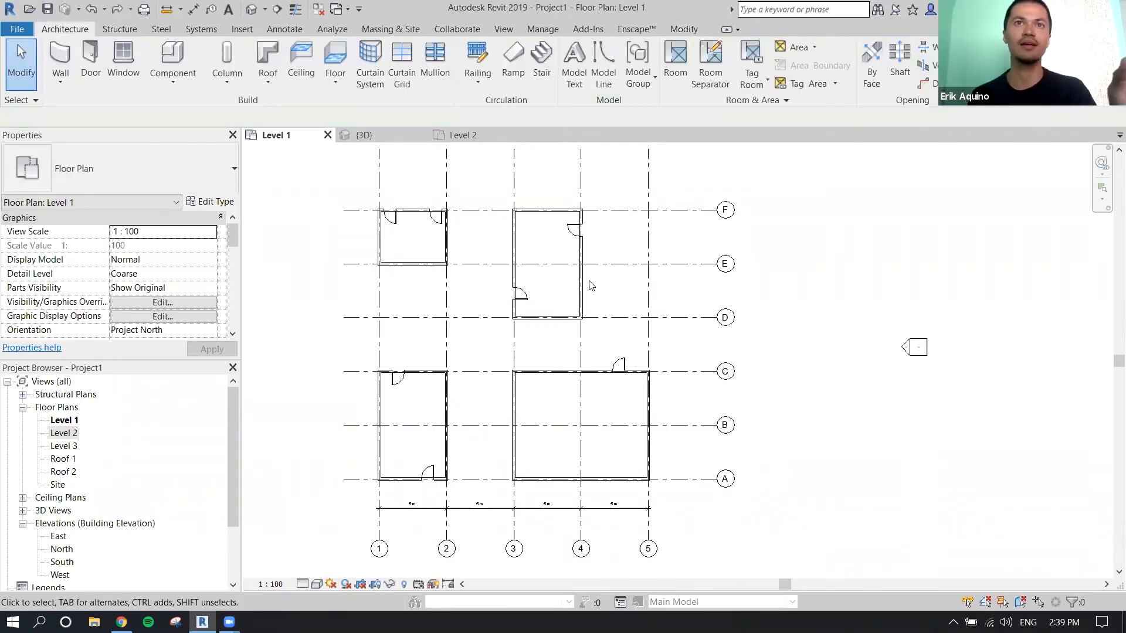
pyautogui.hotkey('ctrl', 'z')
# Window-select all four rooms, limit the displayed properties to Doors, view the doors' level options, and clear the selection
pyautogui.scroll(-2, 590, 284)
pyautogui.moveTo(598, 296); pyautogui.dragTo(587, 259, button='middle')
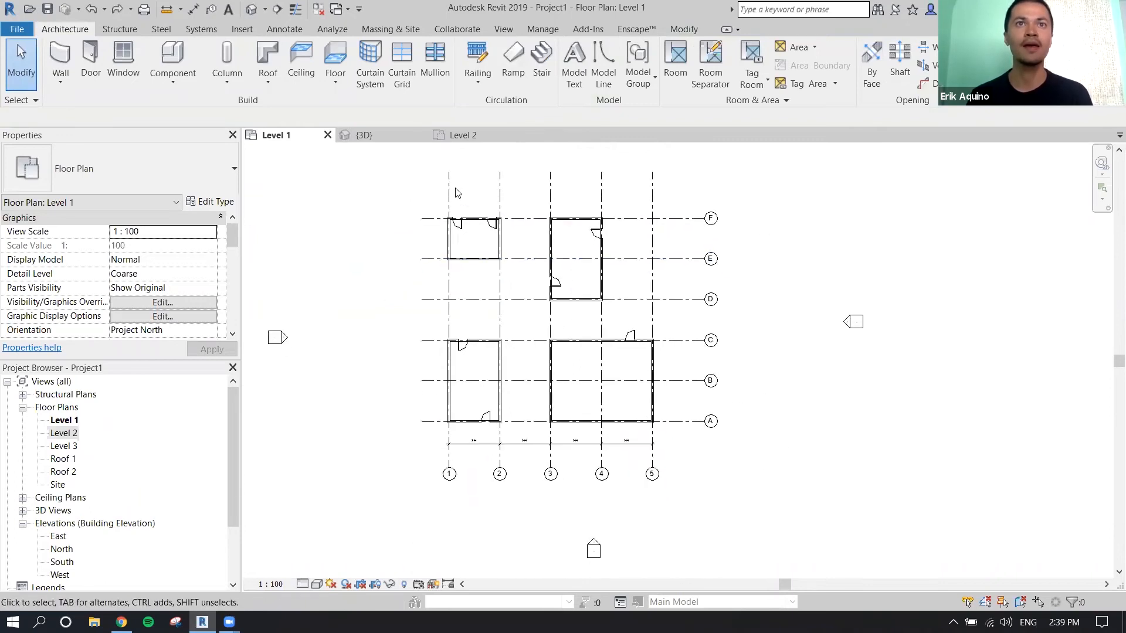
pyautogui.moveTo(385, 160); pyautogui.dragTo(673, 440)
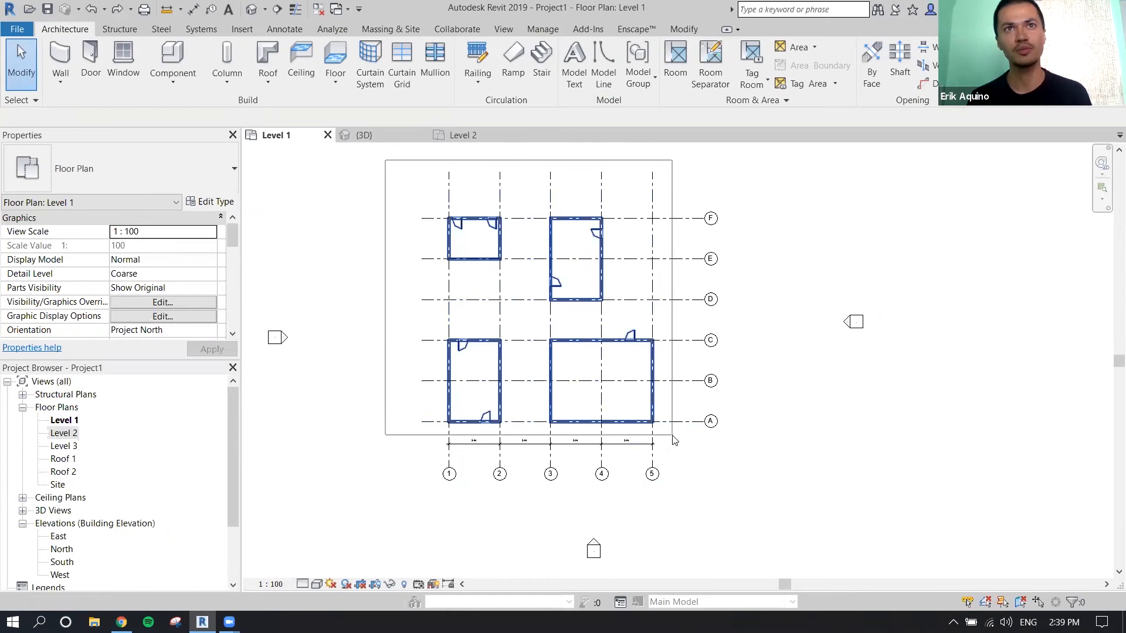
pyautogui.moveTo(673, 442); pyautogui.dragTo(673, 441)
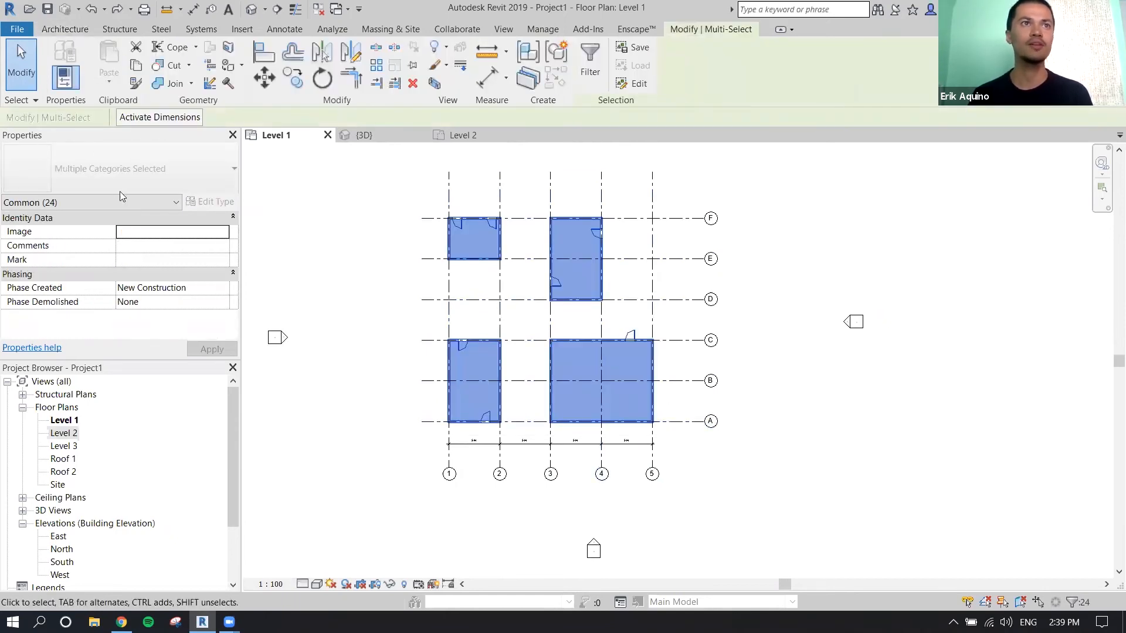
pyautogui.click(66, 202)
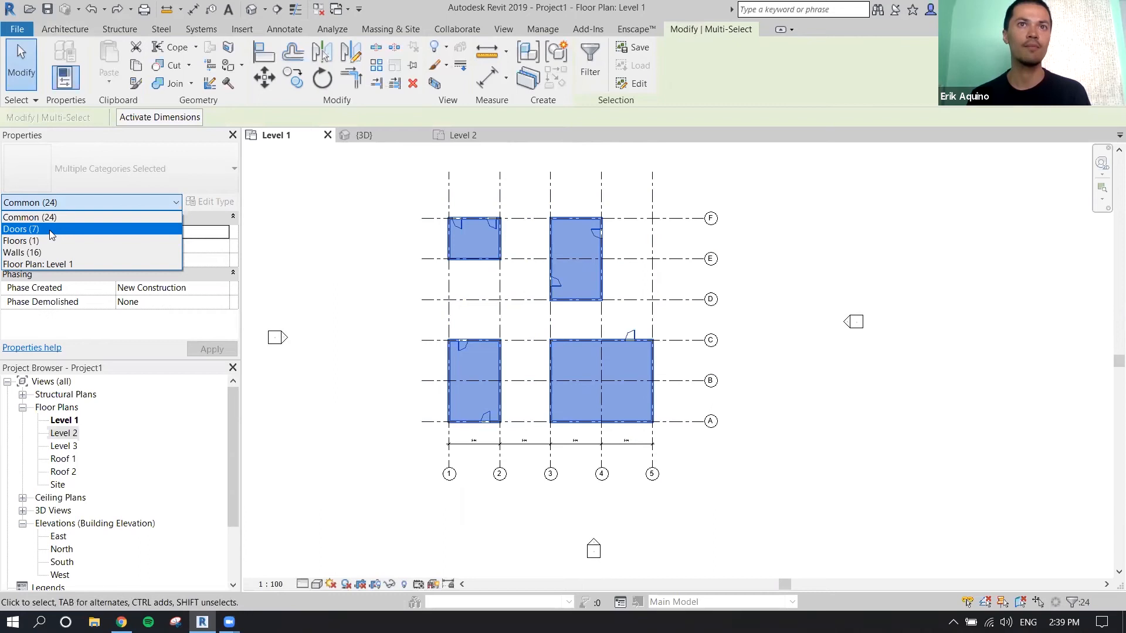
pyautogui.click(51, 234)
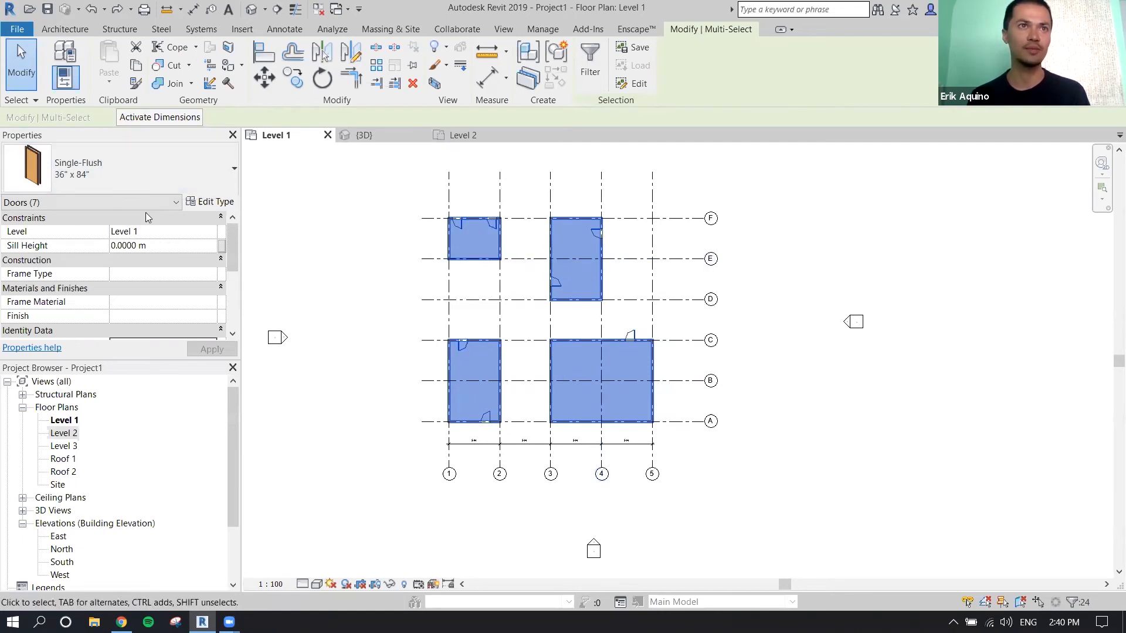
pyautogui.click(161, 234)
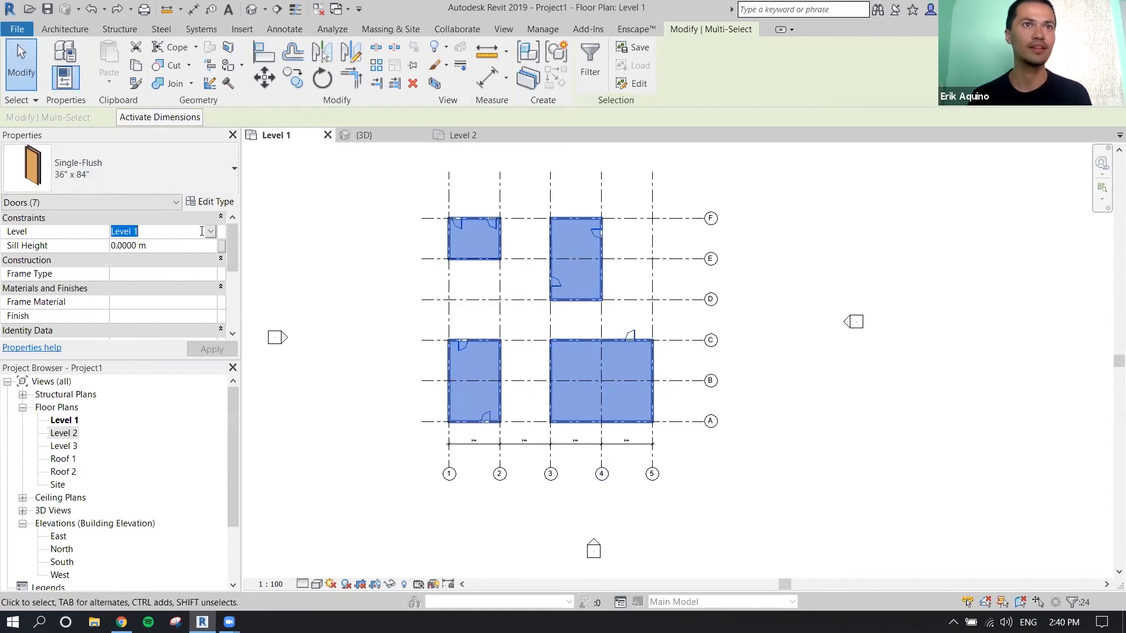
pyautogui.click(210, 231)
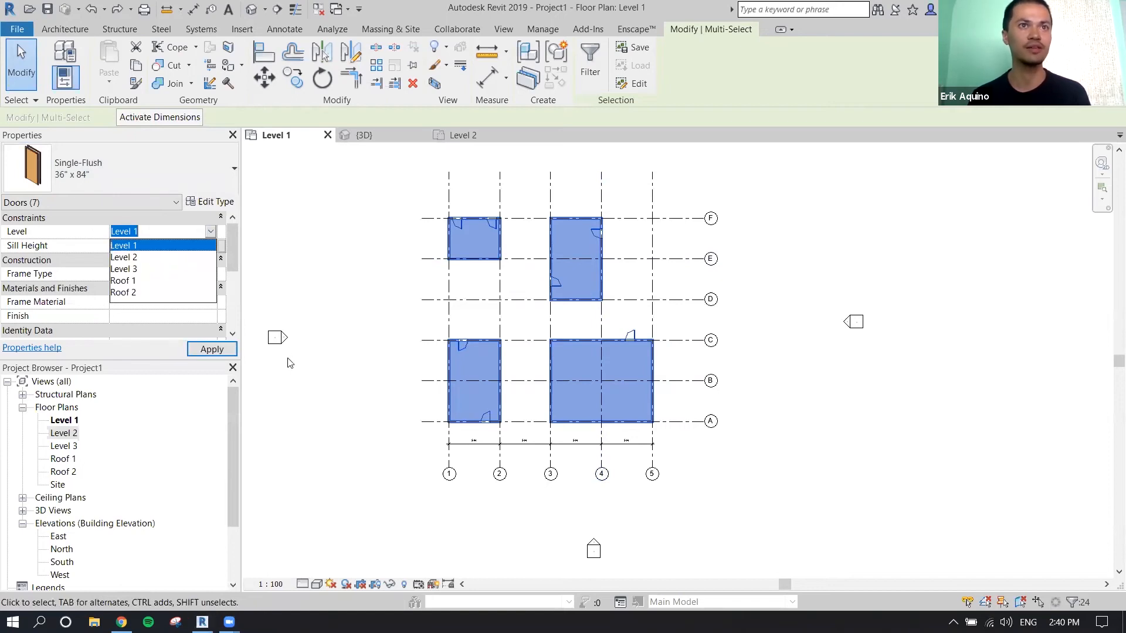
pyautogui.click(295, 345)
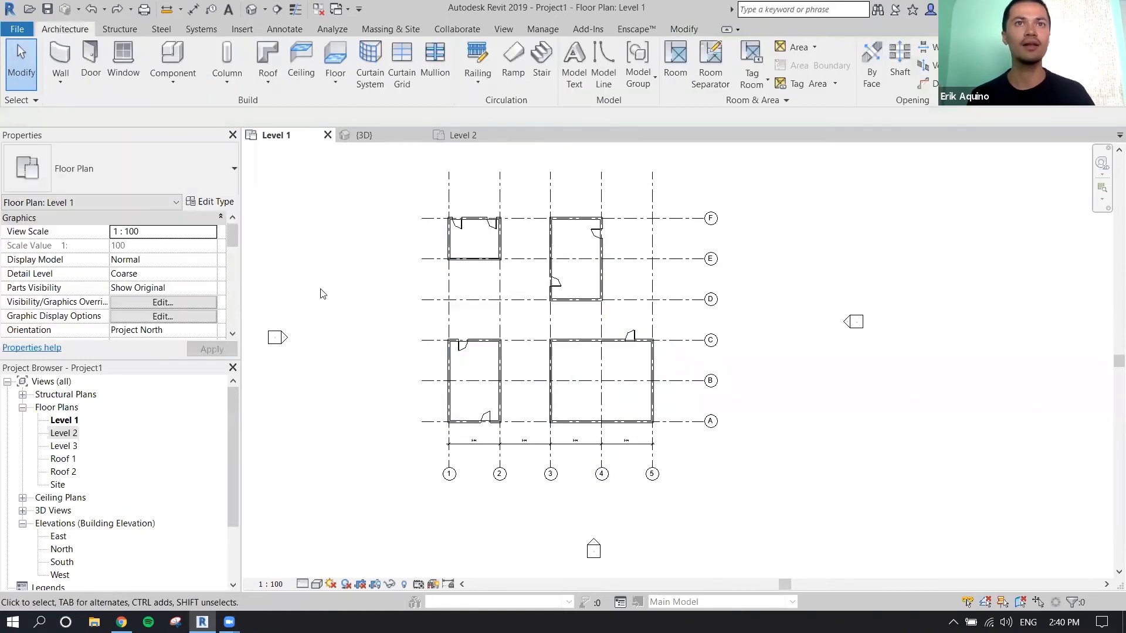
# Window-select the whole plan including grids and dimensions, and filter the selection down to the Doors category only
pyautogui.moveTo(380, 162); pyautogui.dragTo(784, 495)
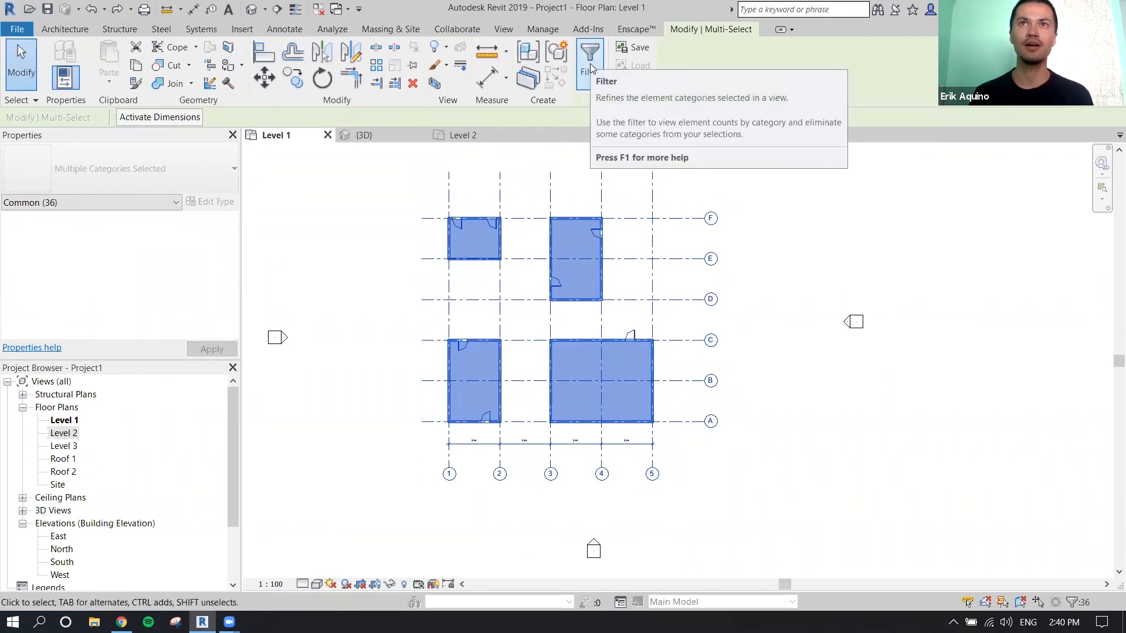
pyautogui.click(1072, 604)
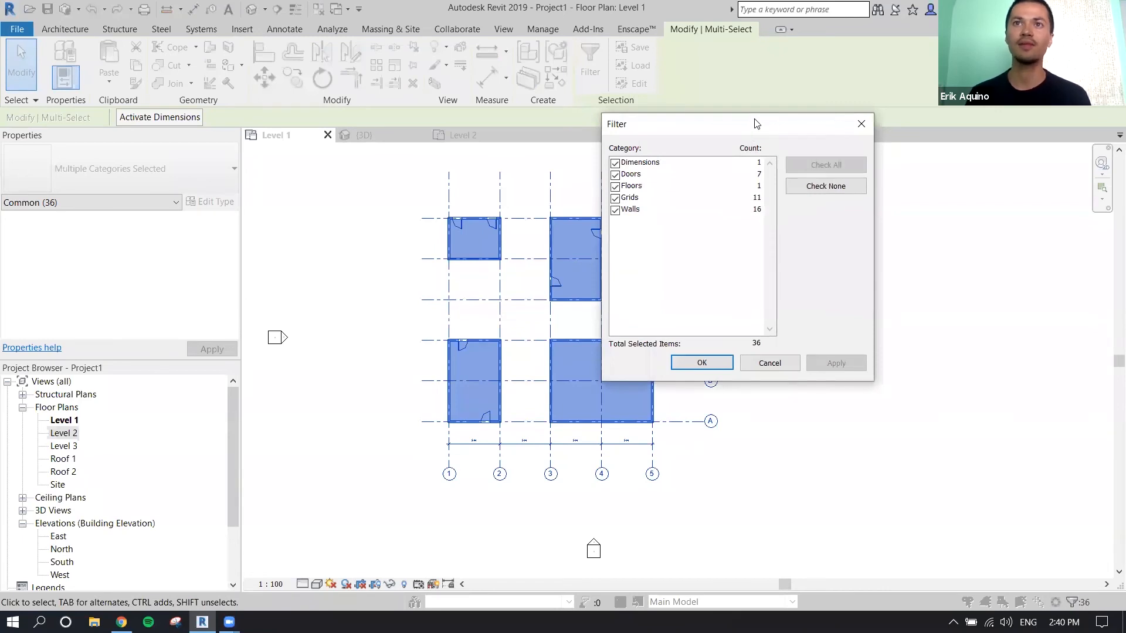
pyautogui.moveTo(756, 123); pyautogui.dragTo(844, 121)
pyautogui.click(703, 161)
pyautogui.click(703, 172)
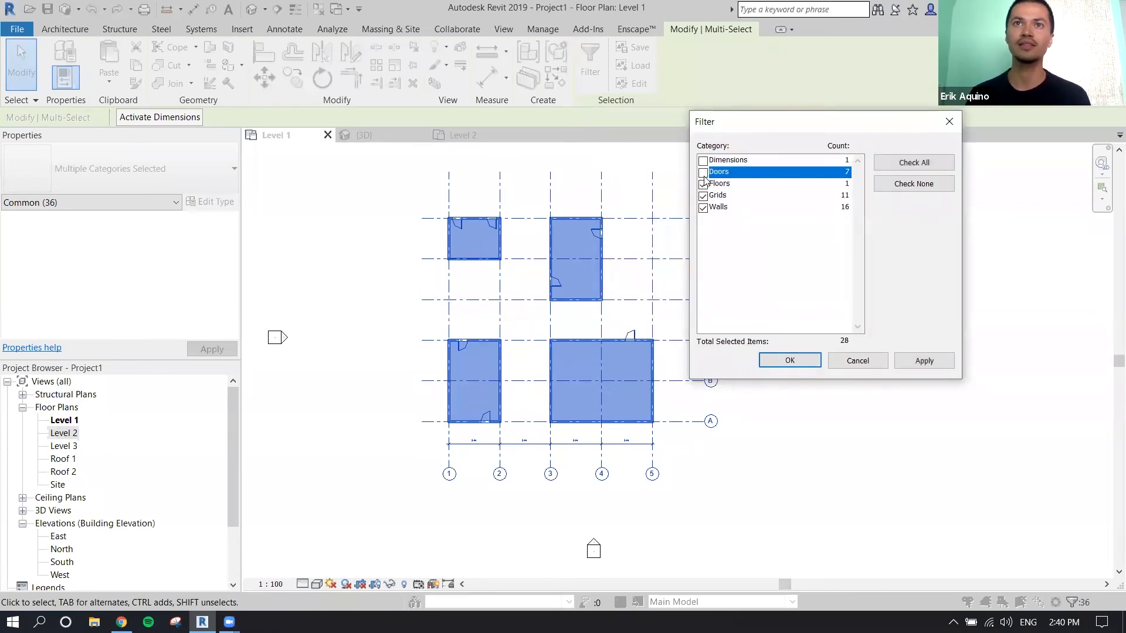
pyautogui.click(702, 184)
pyautogui.click(703, 196)
pyautogui.click(702, 207)
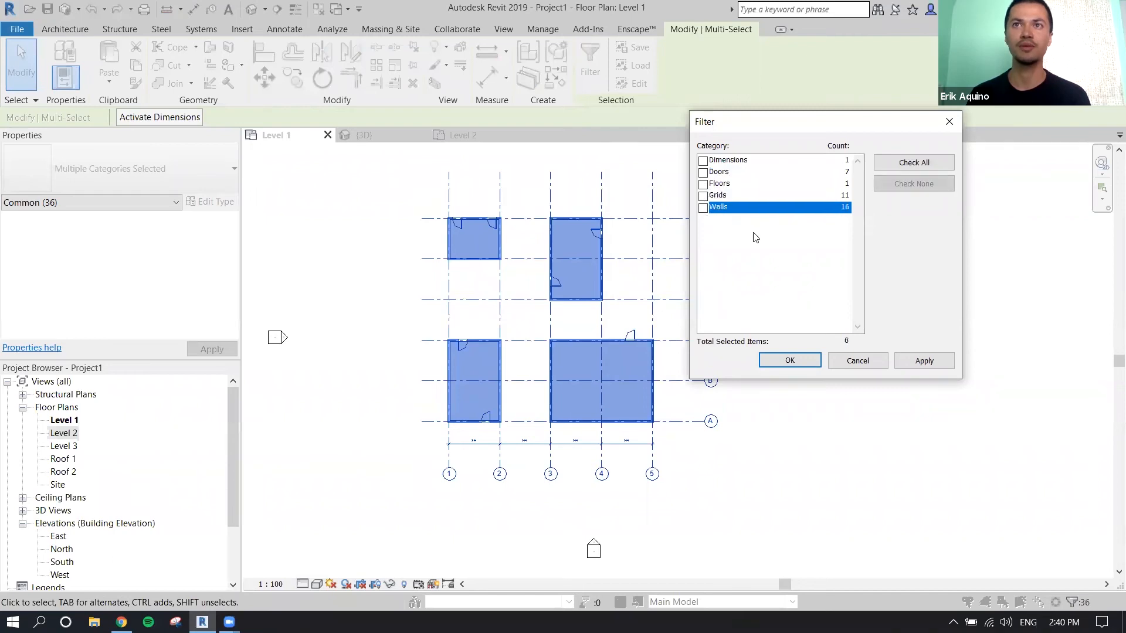
pyautogui.click(703, 172)
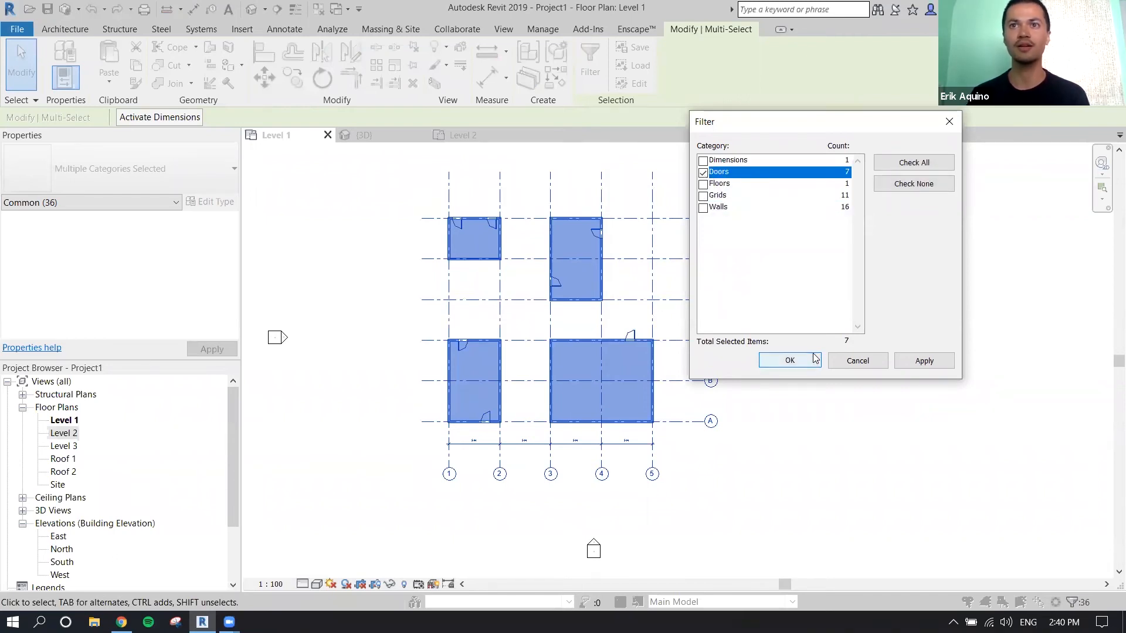
pyautogui.click(944, 364)
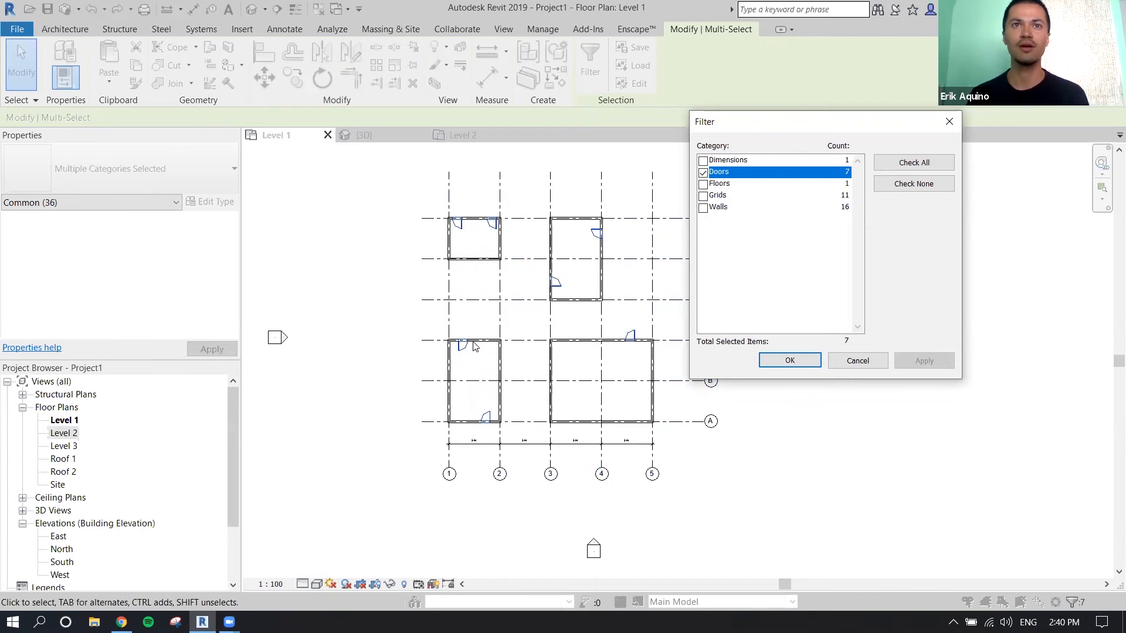
pyautogui.click(765, 362)
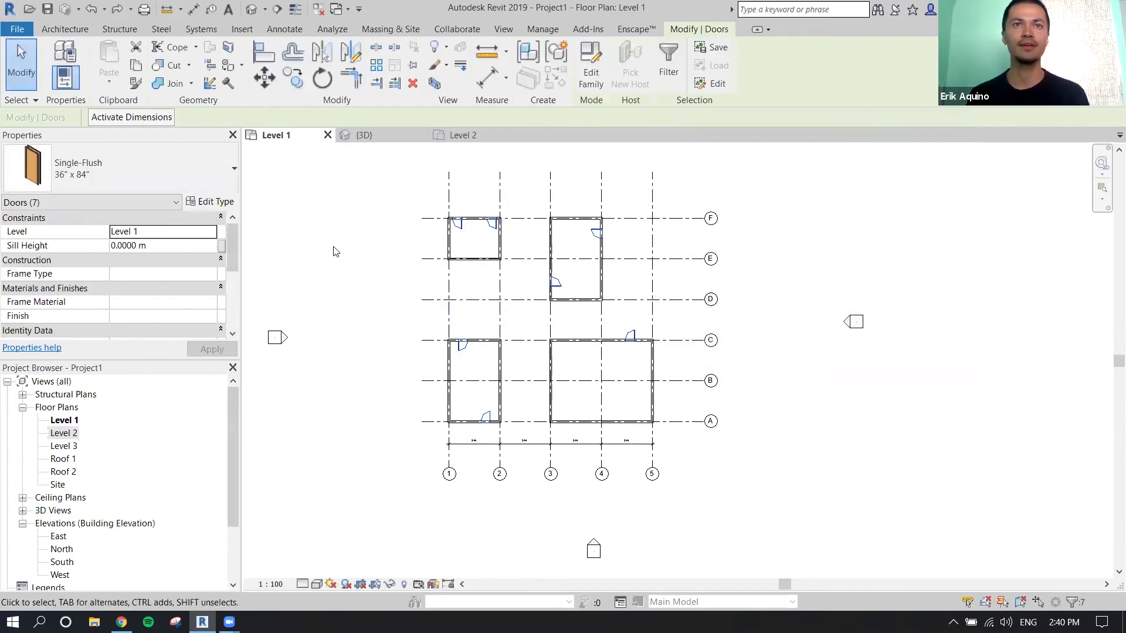
# Change the selected doors to the Single-Flush 30" x 80" type, and set them back to 36" x 84"
pyautogui.click(170, 177)
pyautogui.click(147, 250)
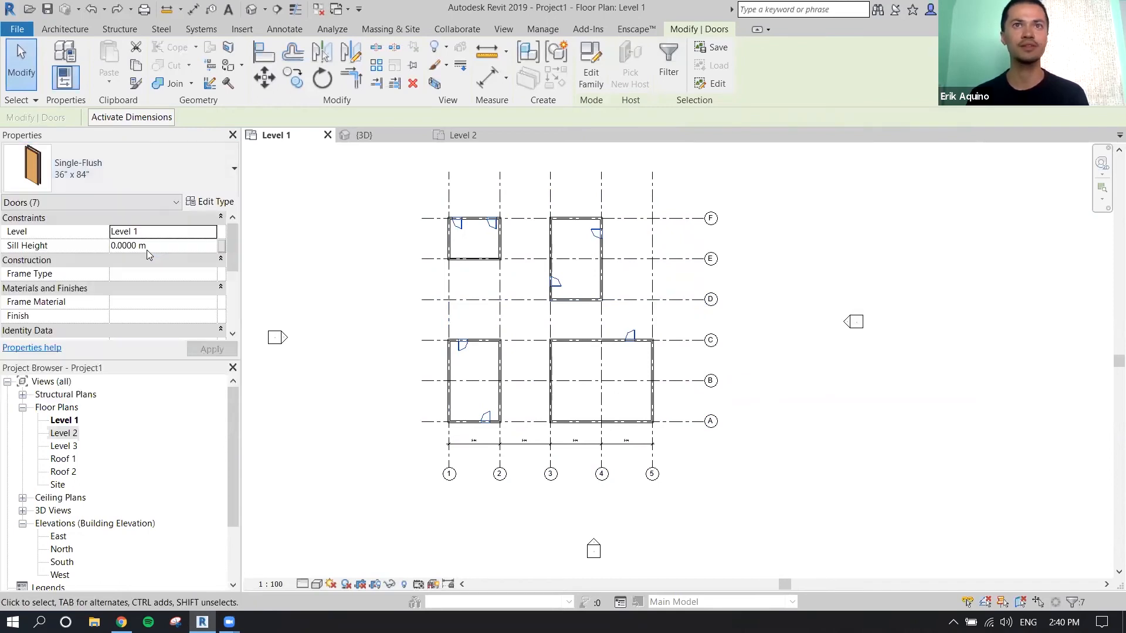
pyautogui.click(201, 177)
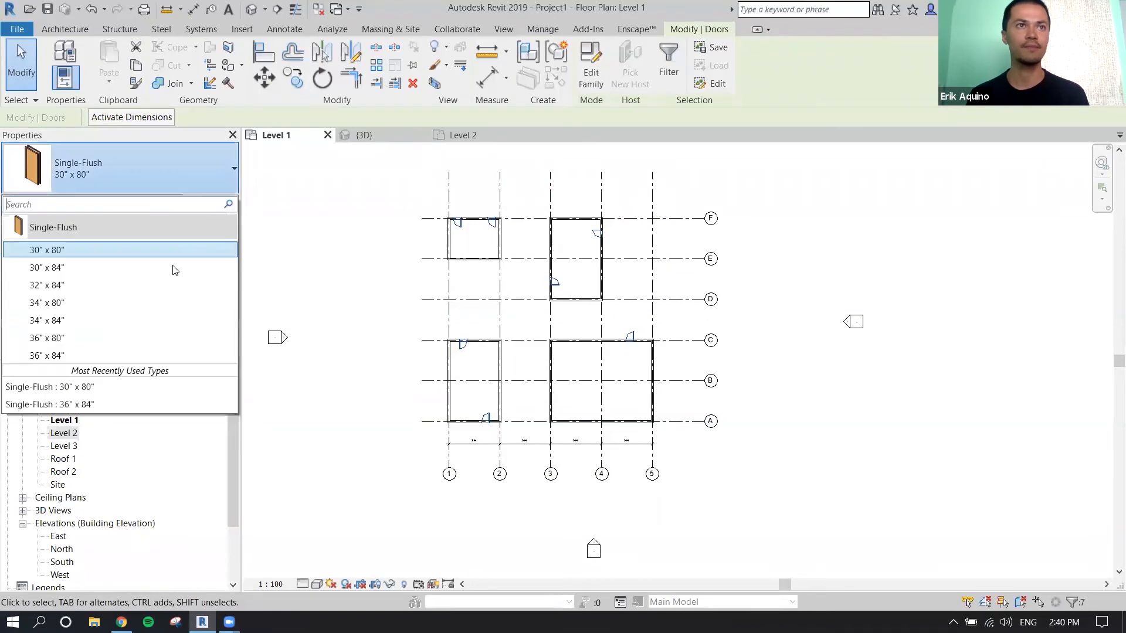
pyautogui.click(176, 353)
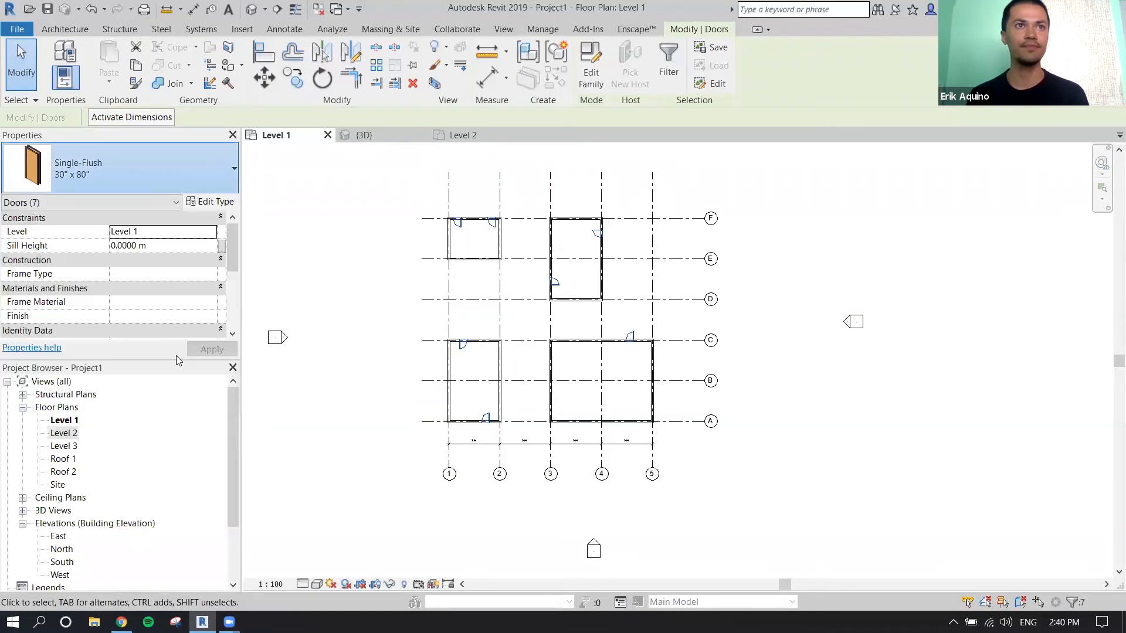
# Delete the selected doors from all four rooms
pyautogui.click(346, 262)
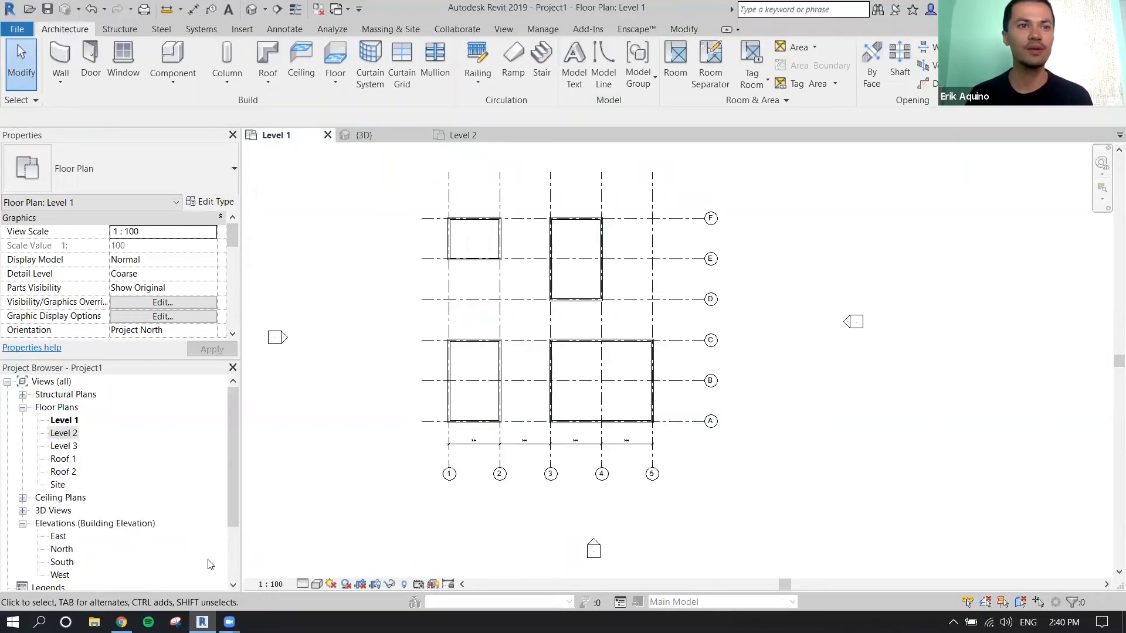
# Switch to the browser, read the Revit Introduction notes through the door, floor and filter selection sections, and return to Revit
pyautogui.click(121, 622)
pyautogui.scroll(-3, 289, 490)
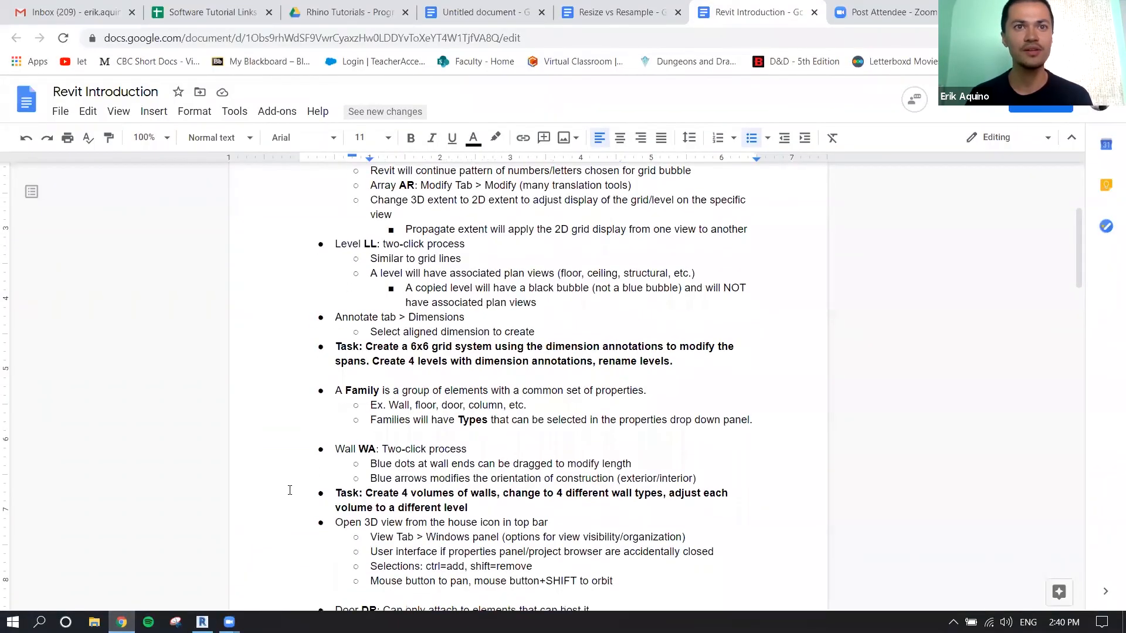
pyautogui.scroll(-5, 290, 490)
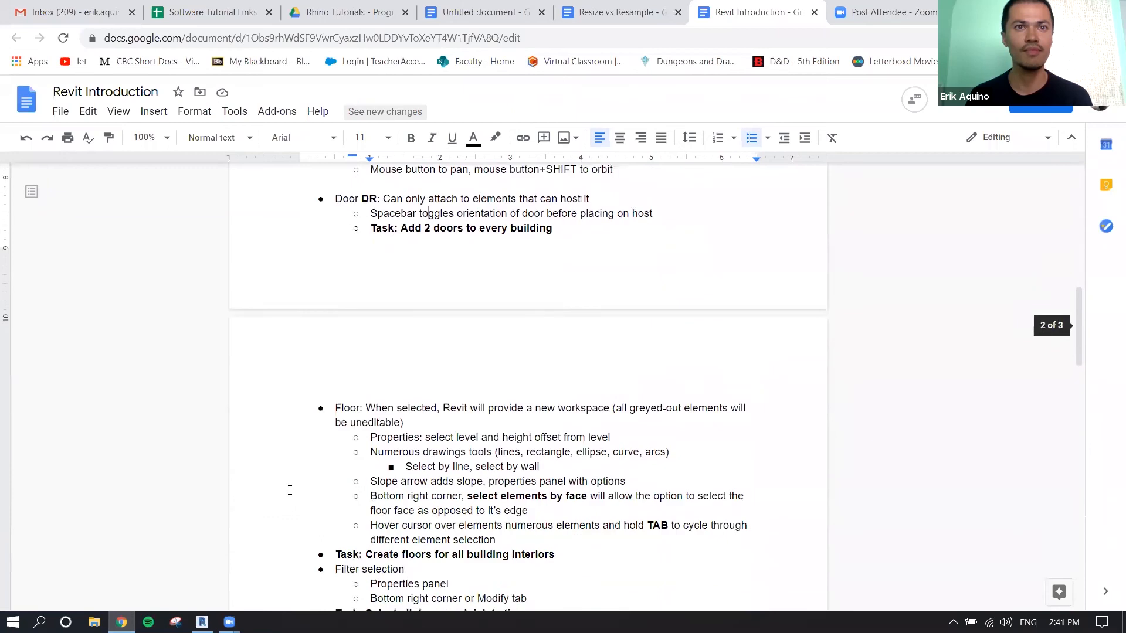
pyautogui.scroll(-1, 235, 530)
pyautogui.hotkey('alt', 'Tab')
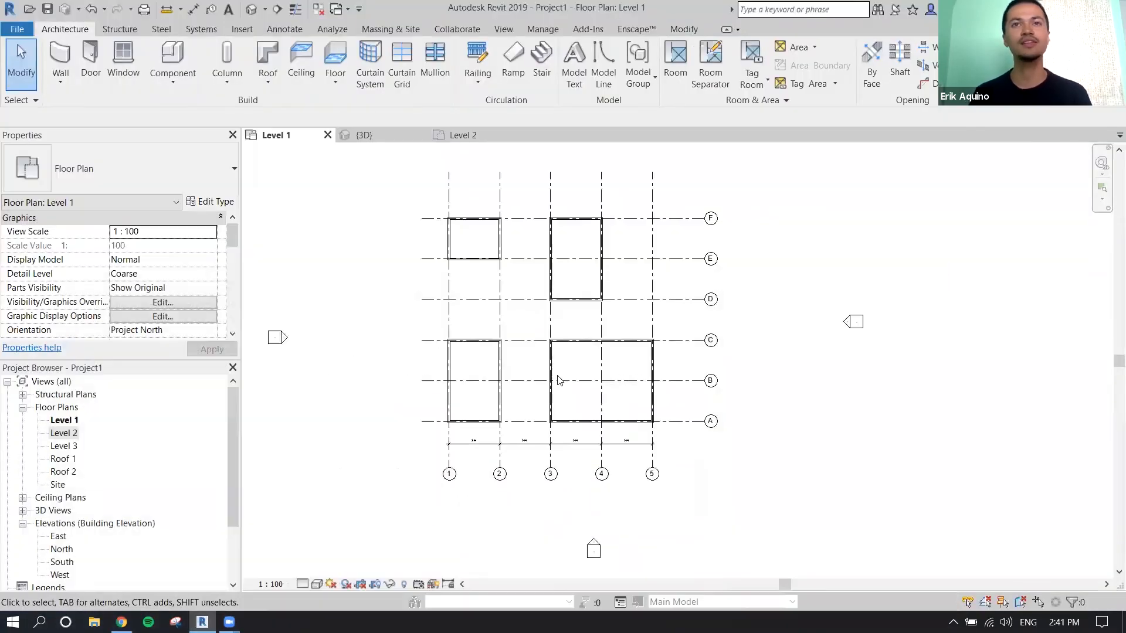
# Select the wall on grid F between grids 1 and 2 and browse the available Basic Wall types, leaving its type as it is
pyautogui.moveTo(698, 361); pyautogui.dragTo(713, 380, button='middle')
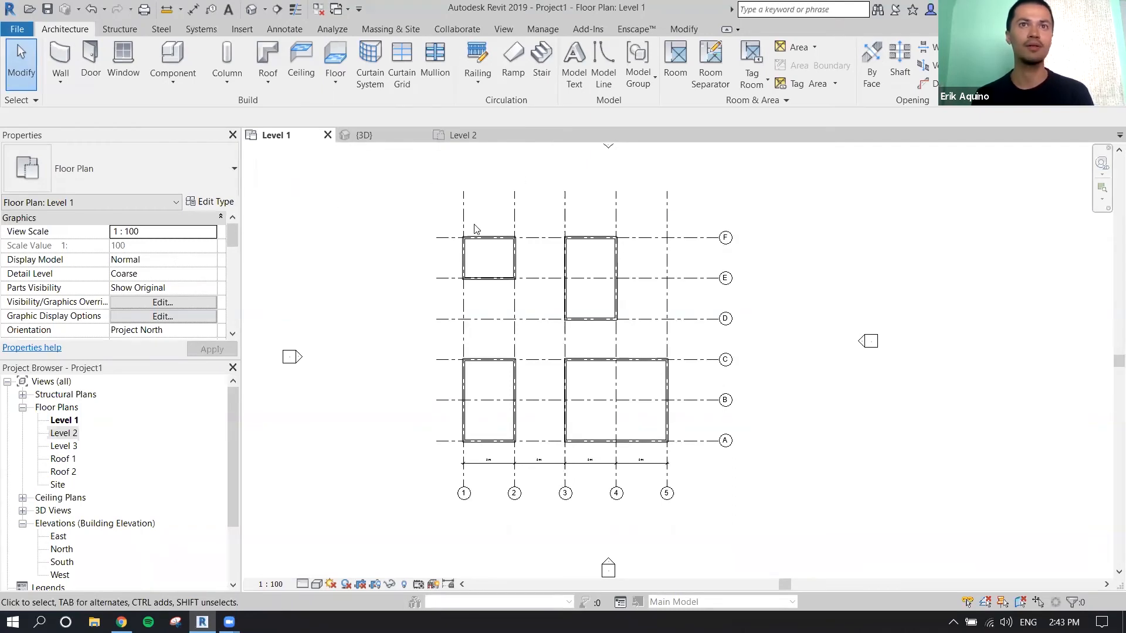
pyautogui.click(492, 238)
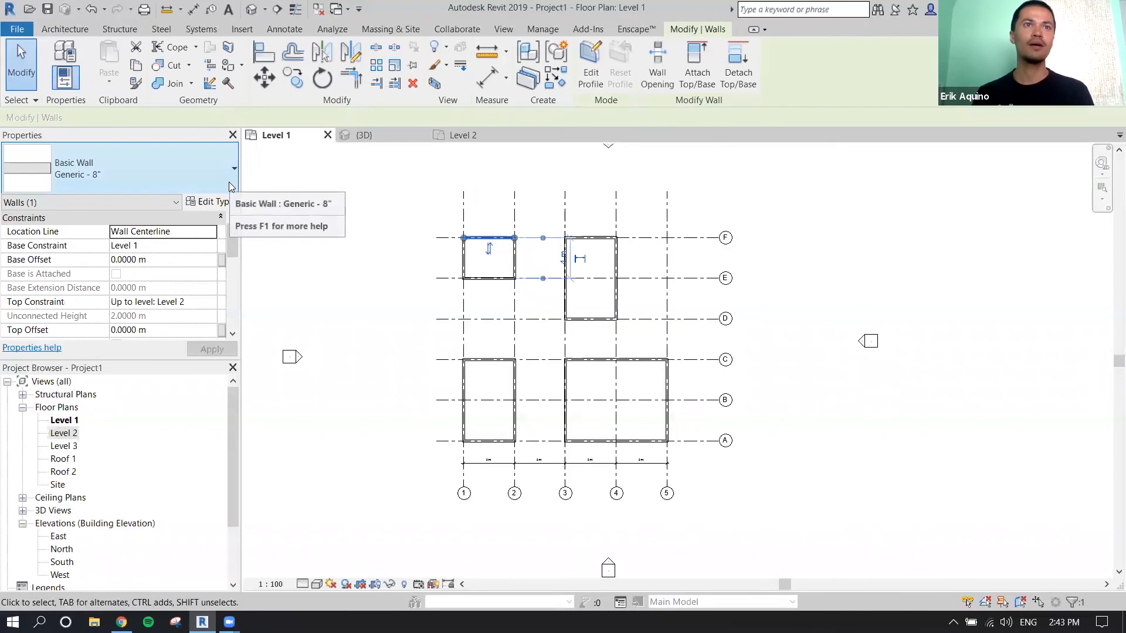
pyautogui.click(213, 182)
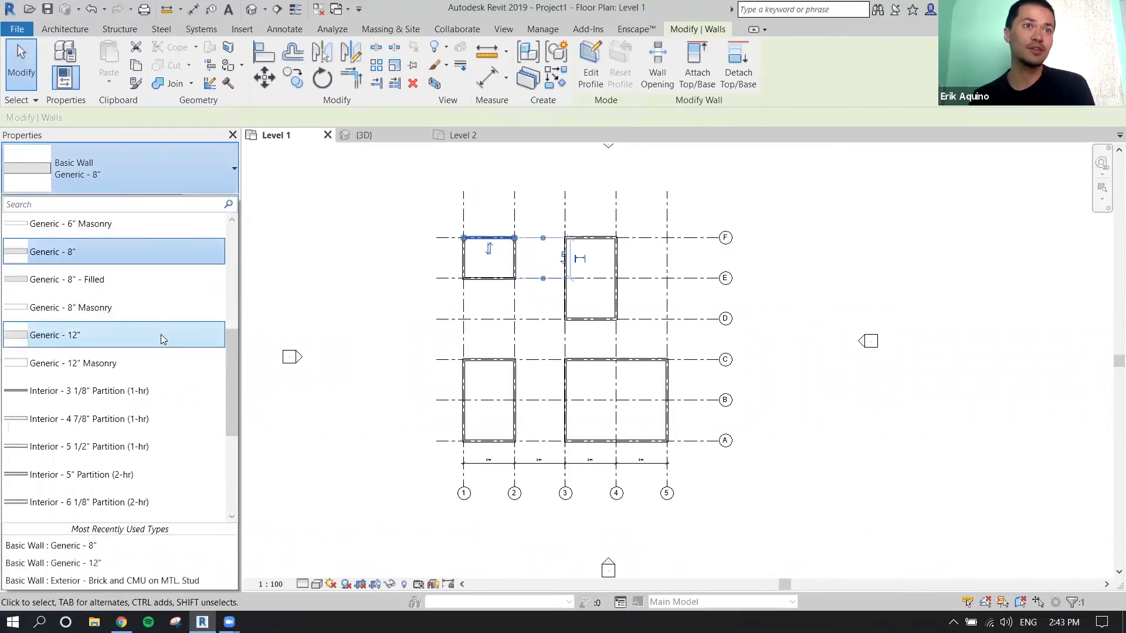
pyautogui.scroll(1, 154, 328)
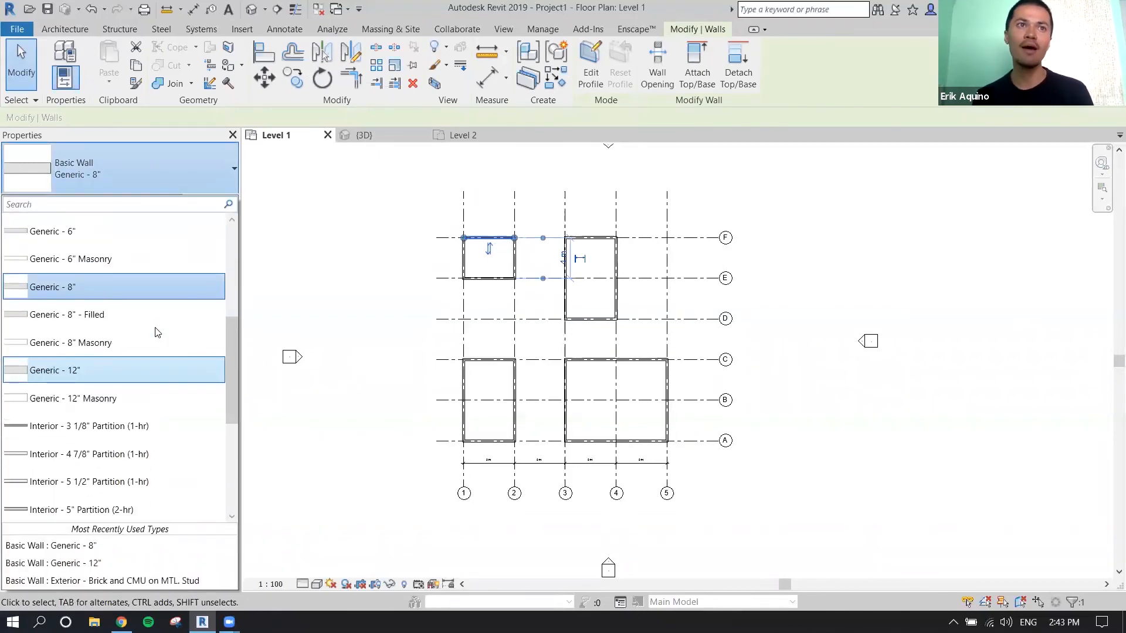
pyautogui.click(151, 163)
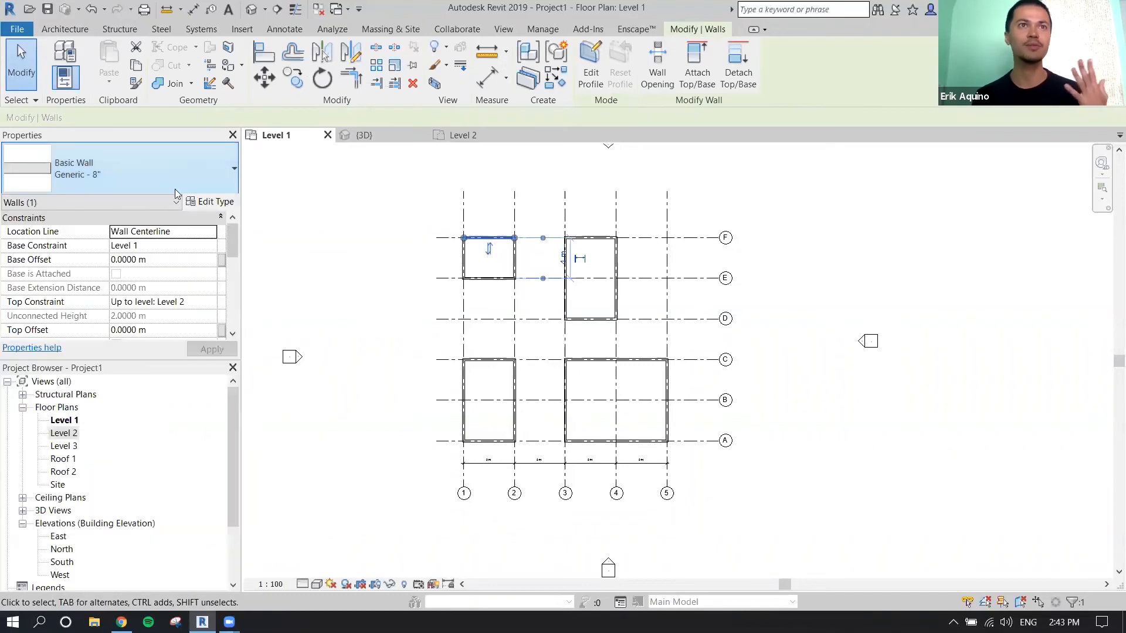
# Inspect the type properties and layer structure of the selected Generic - 8" wall, cancel both dialogs and clear the selection
pyautogui.click(211, 202)
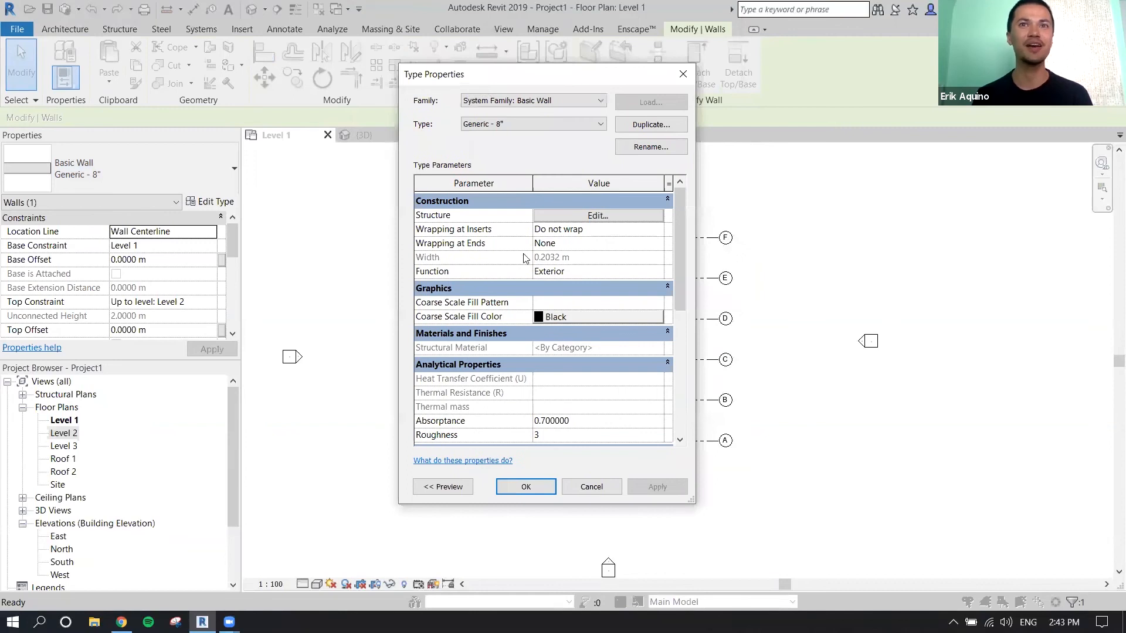
pyautogui.click(565, 216)
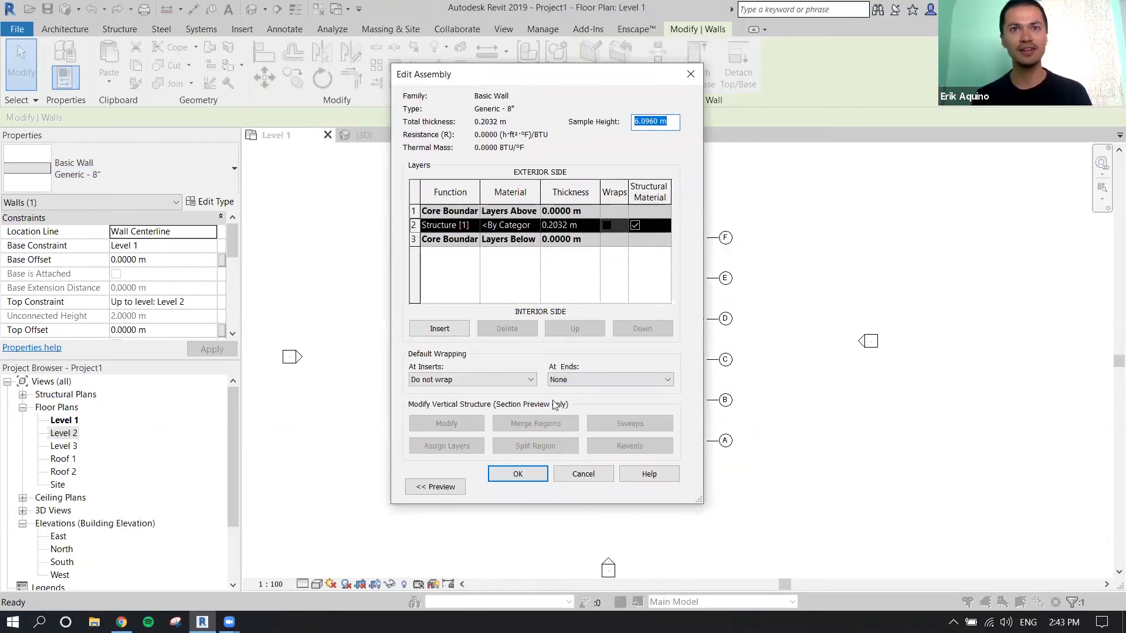
pyautogui.click(586, 475)
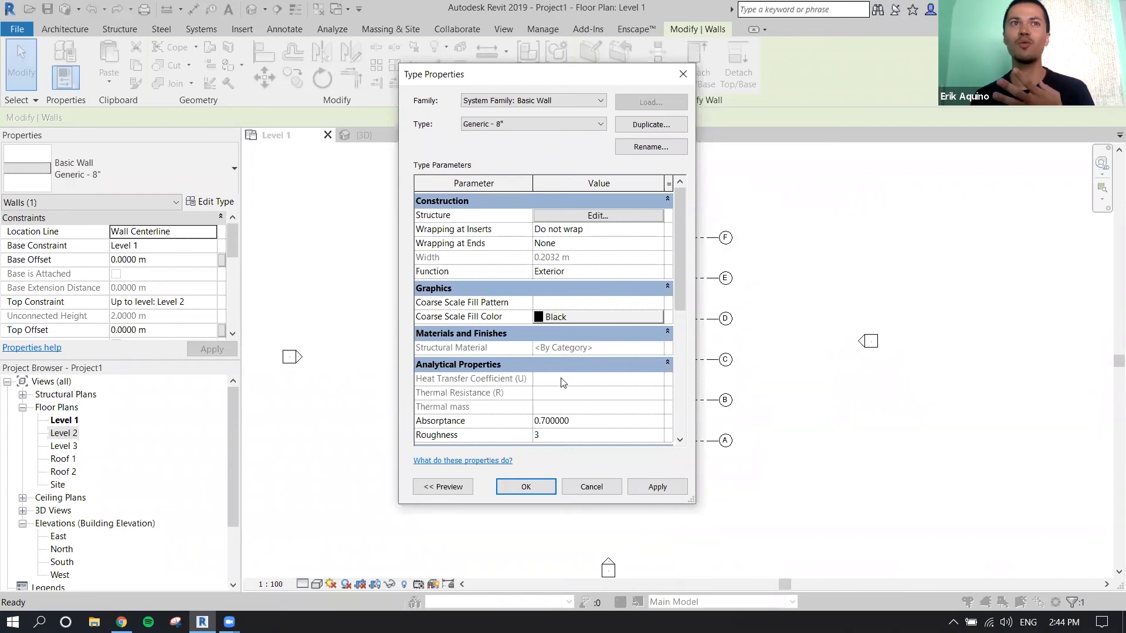
pyautogui.click(577, 488)
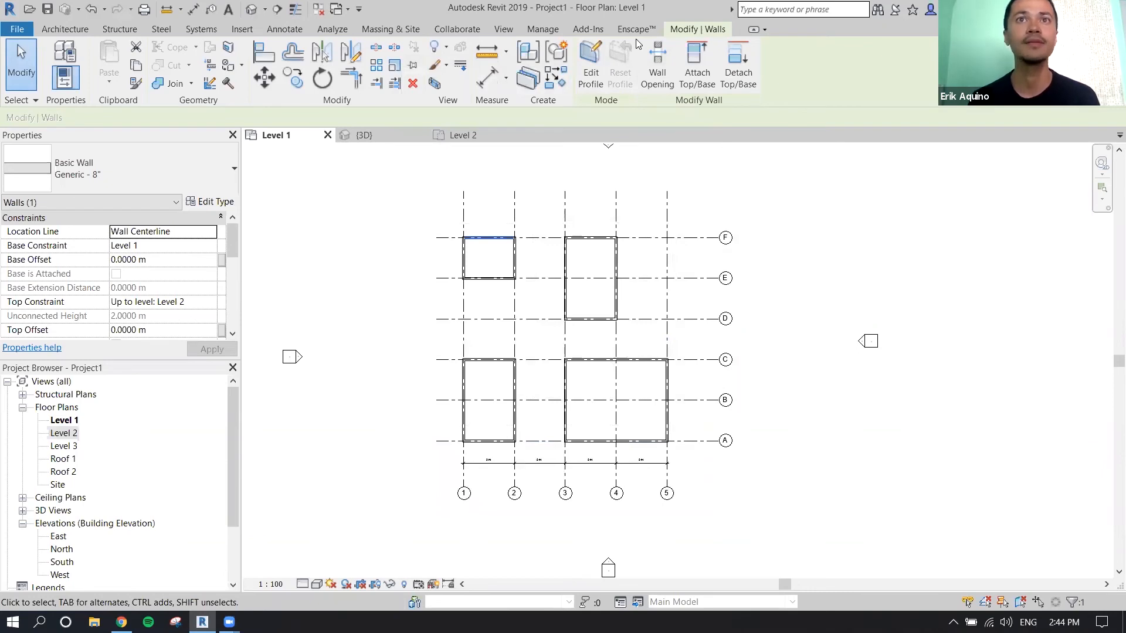
pyautogui.press('Escape')
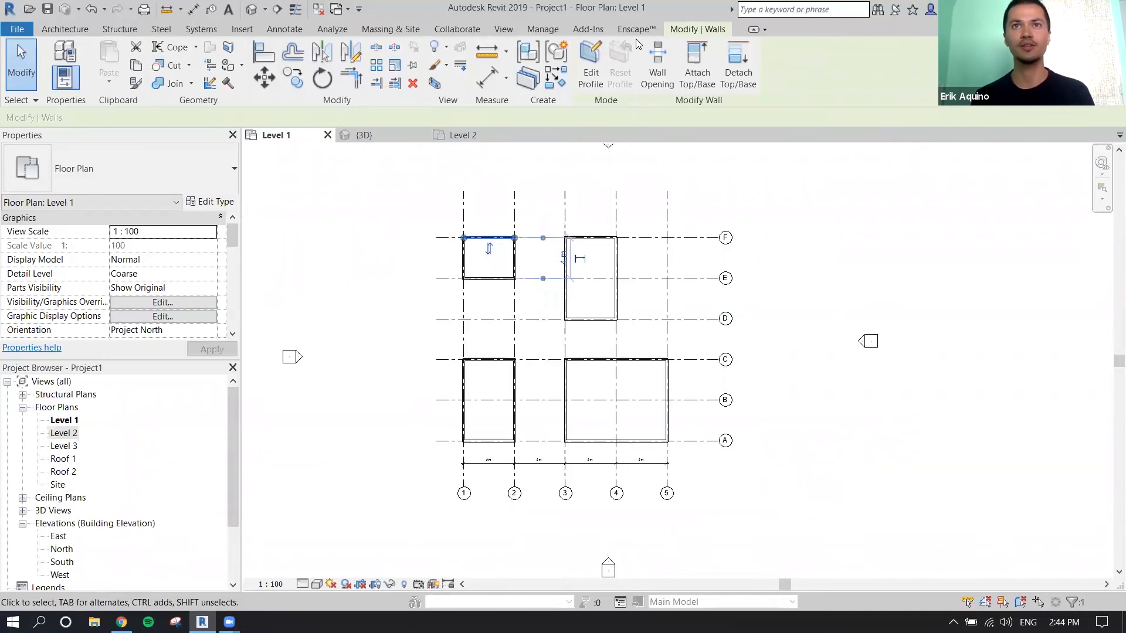
pyautogui.click(801, 174)
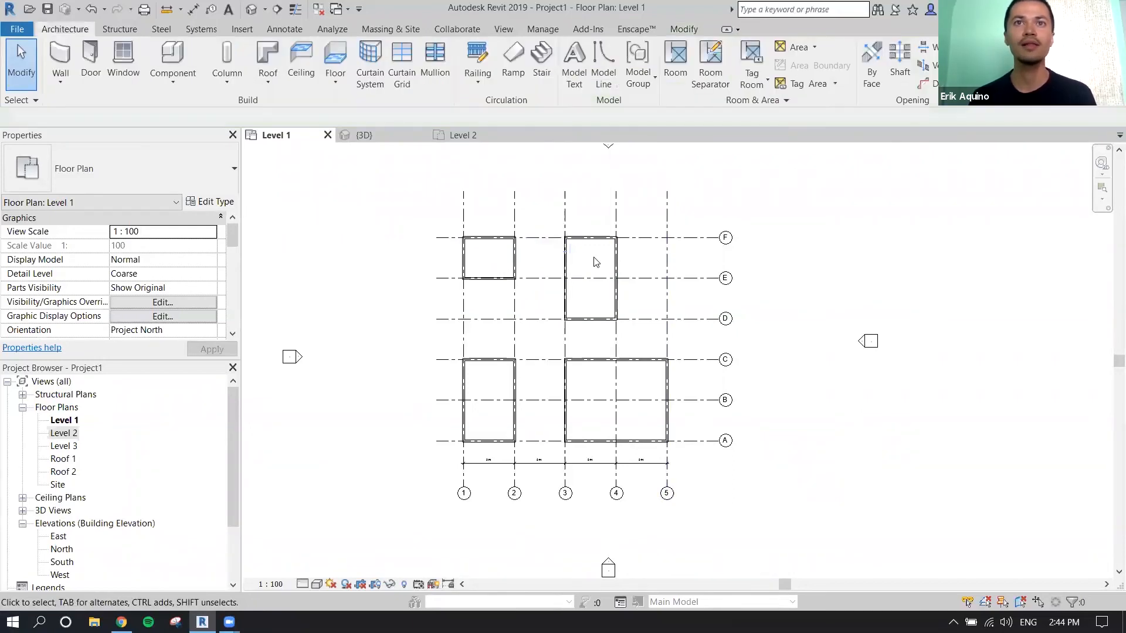
# Dismiss the save reminder and select the Generic - 12" Filled floor by its face inside the room at grids 3 and F
pyautogui.scroll(2, 595, 262)
pyautogui.scroll(-2, 583, 256)
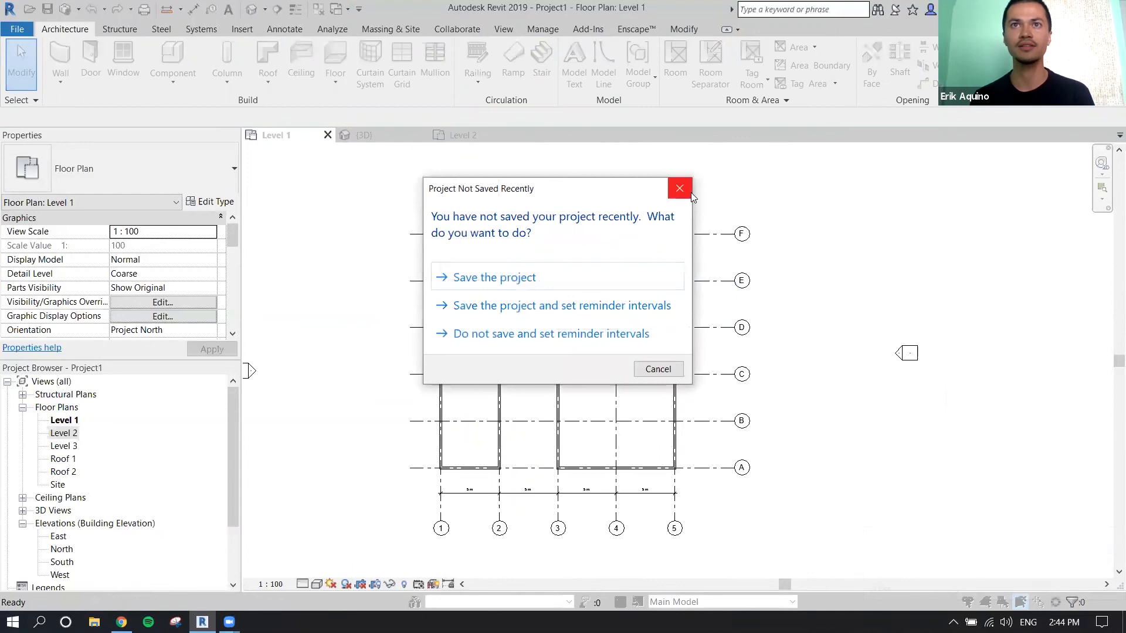
pyautogui.click(679, 189)
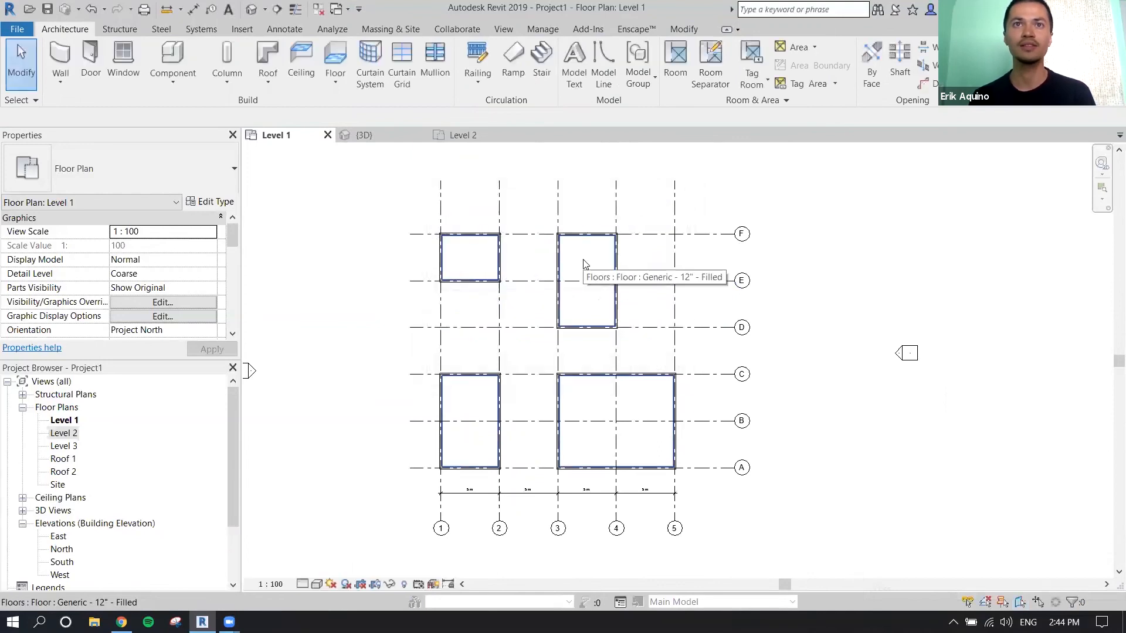
pyautogui.click(579, 250)
pyautogui.scroll(3, 582, 259)
pyautogui.moveTo(590, 234); pyautogui.dragTo(568, 253, button='middle')
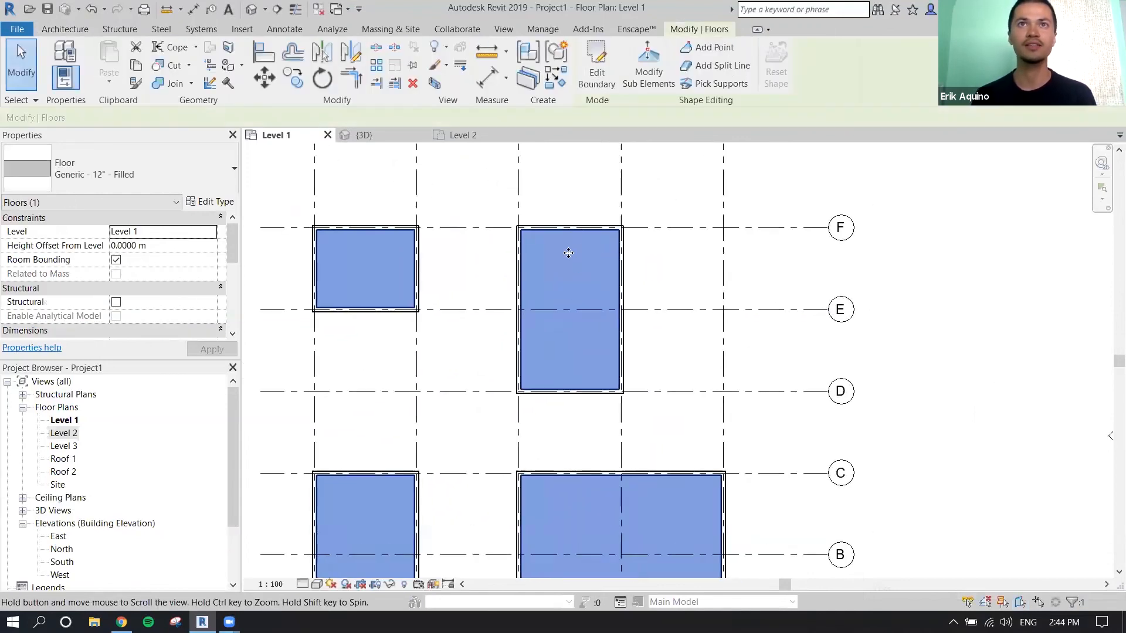
# Edit the floor's boundary and draw a horizontal slope arrow about 4.8 m long from grid 1 to grid 2 across the room below grid F
pyautogui.click(595, 69)
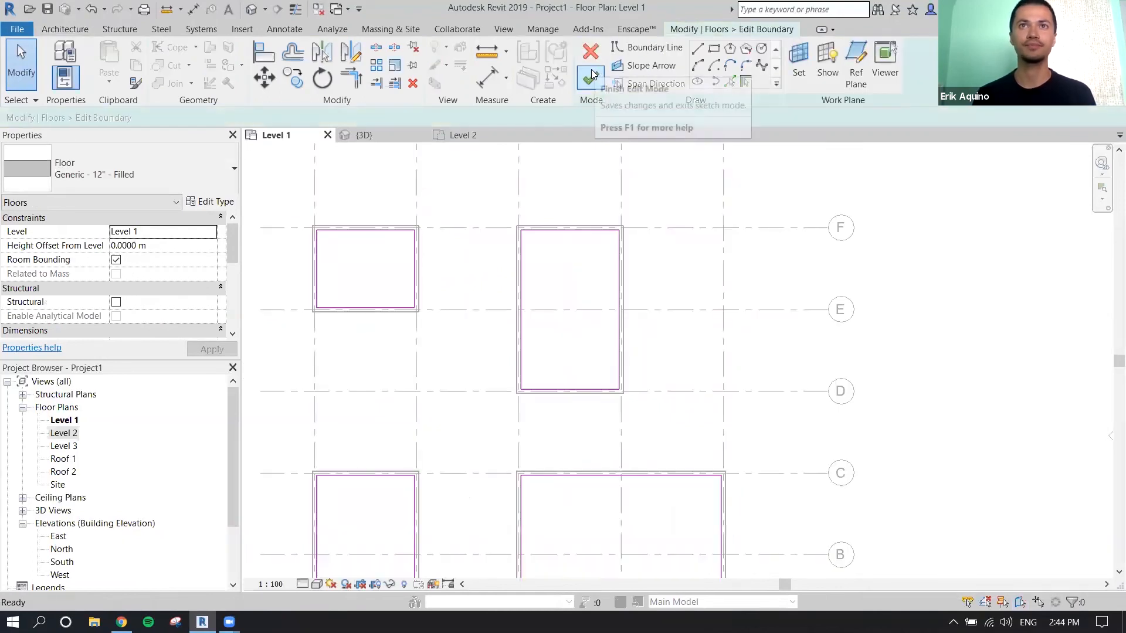
pyautogui.click(654, 67)
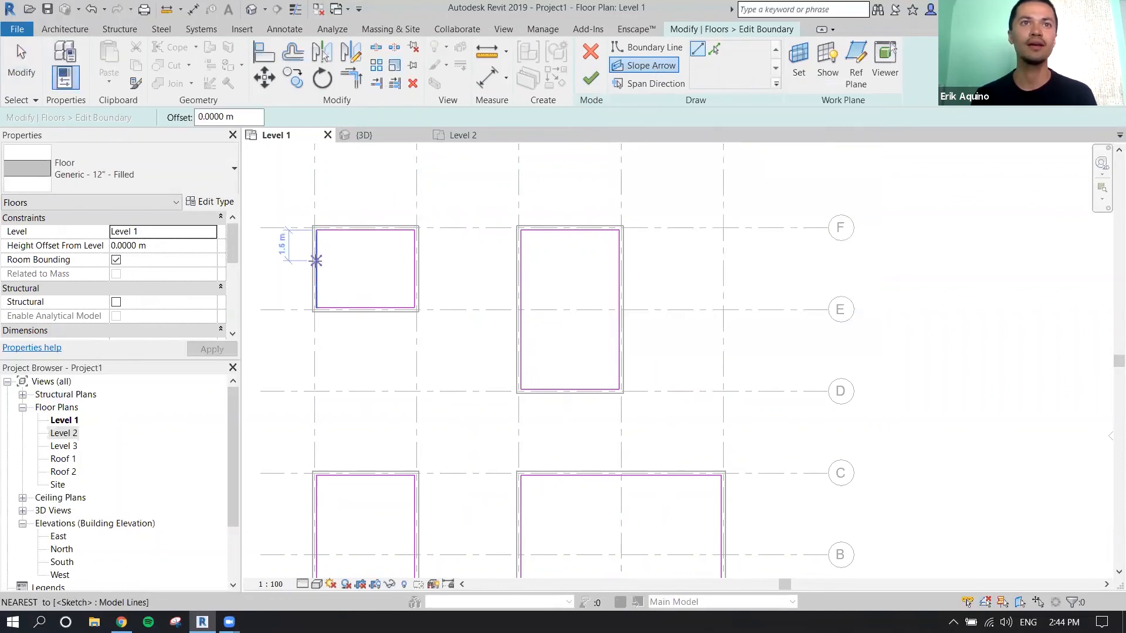
pyautogui.click(316, 261)
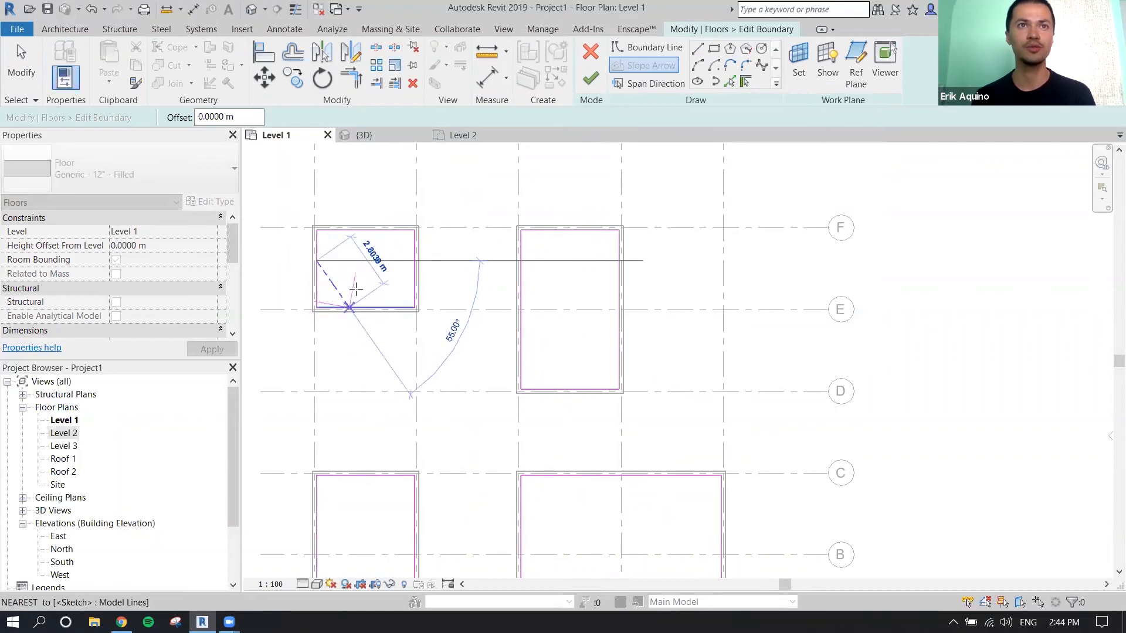
pyautogui.click(414, 260)
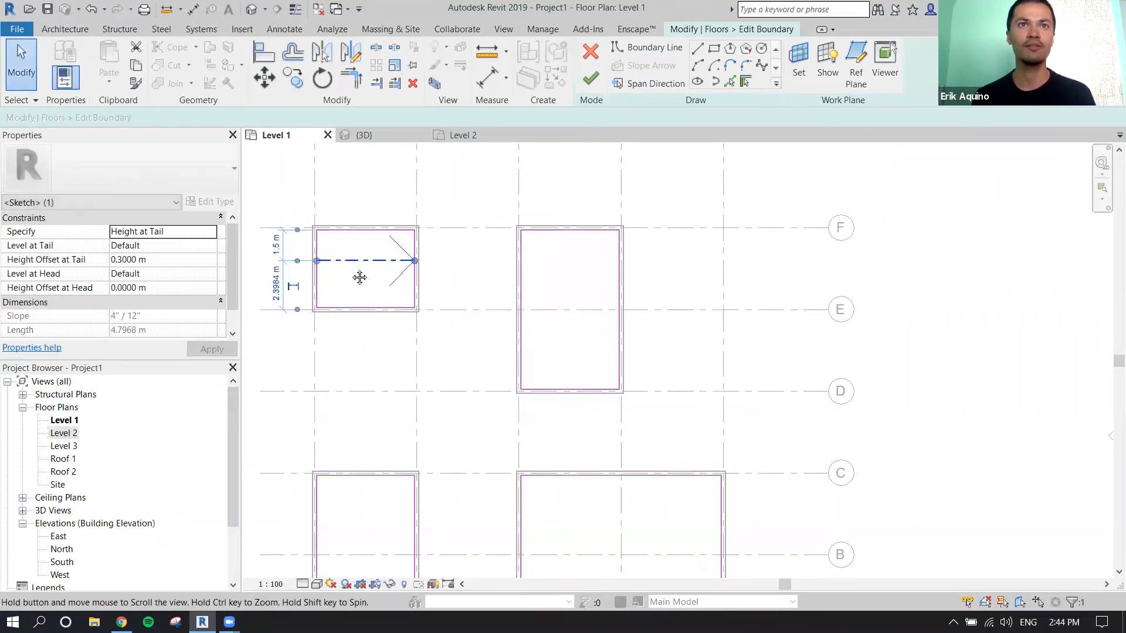
pyautogui.moveTo(354, 275); pyautogui.dragTo(414, 282, button='middle')
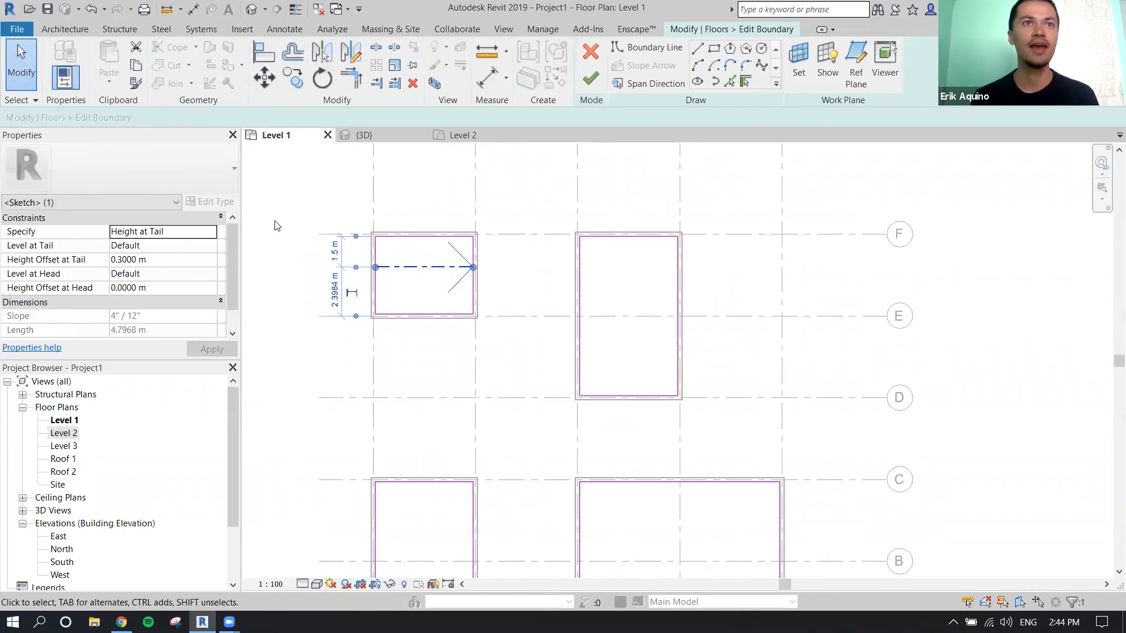
# Specify the slope arrow by Slope, and finish the floor boundary without joining or cutting the overlapping walls
pyautogui.click(178, 261)
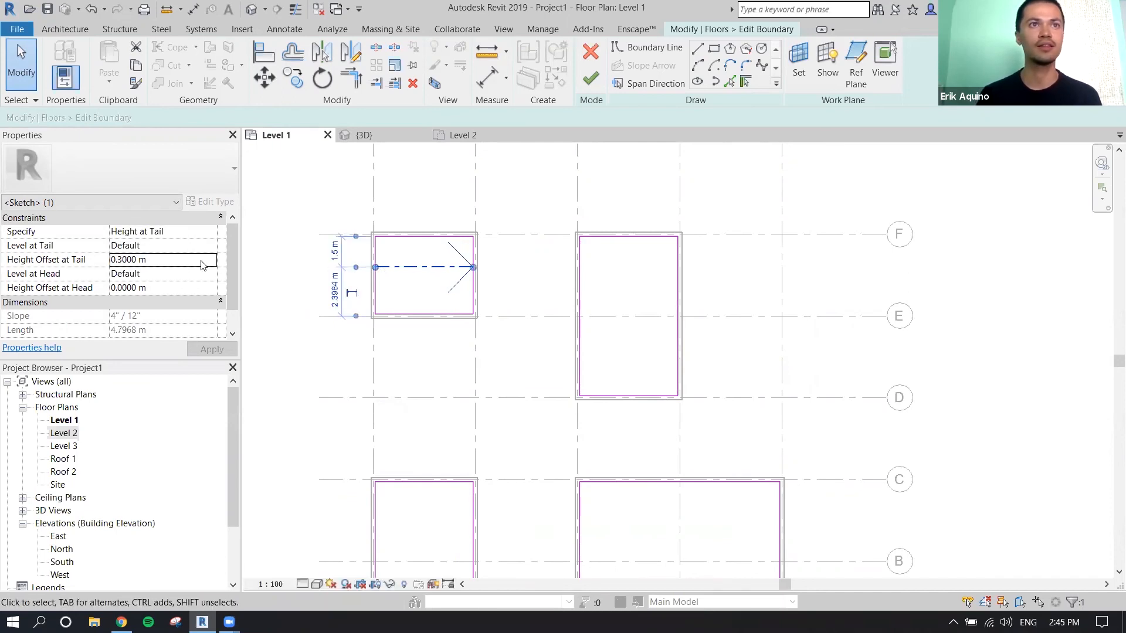
pyautogui.click(180, 261)
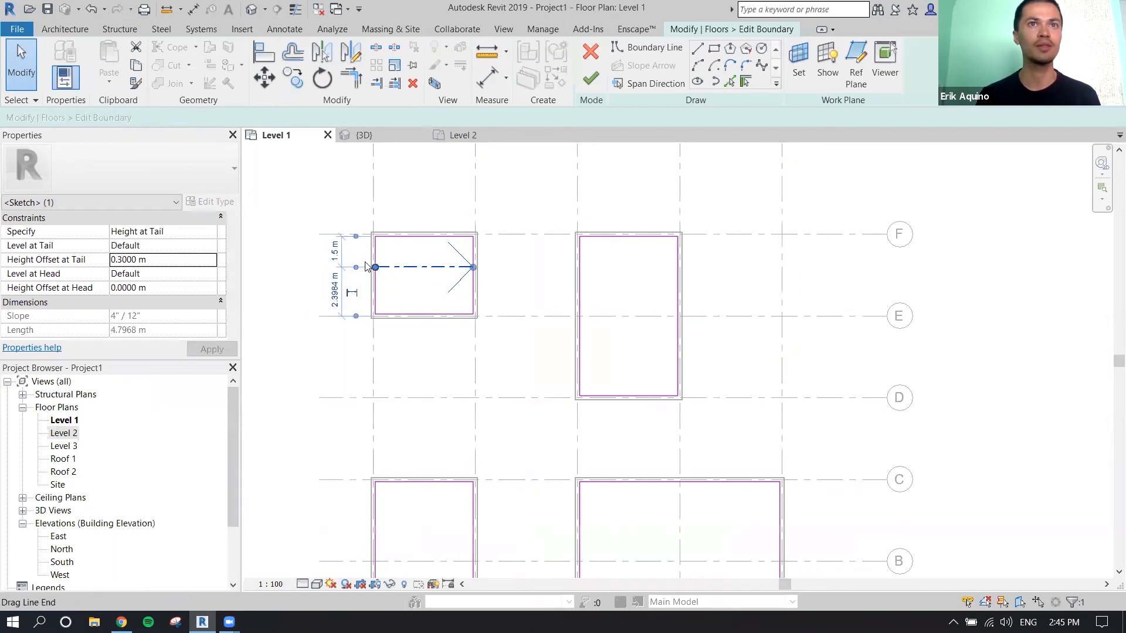
pyautogui.click(211, 234)
pyautogui.click(188, 258)
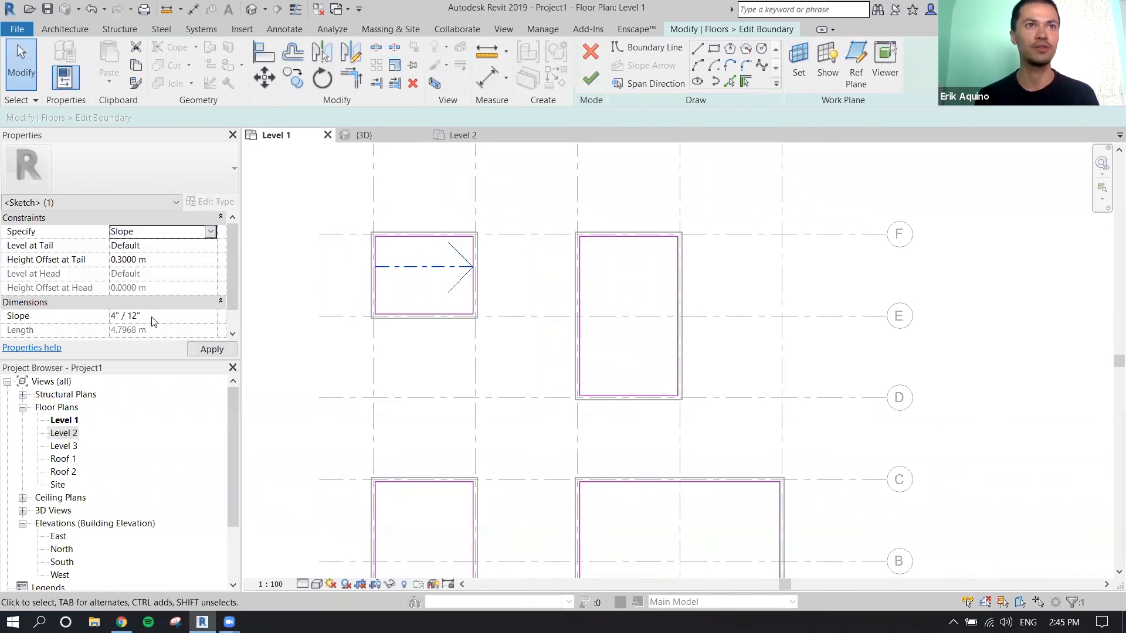
pyautogui.click(212, 235)
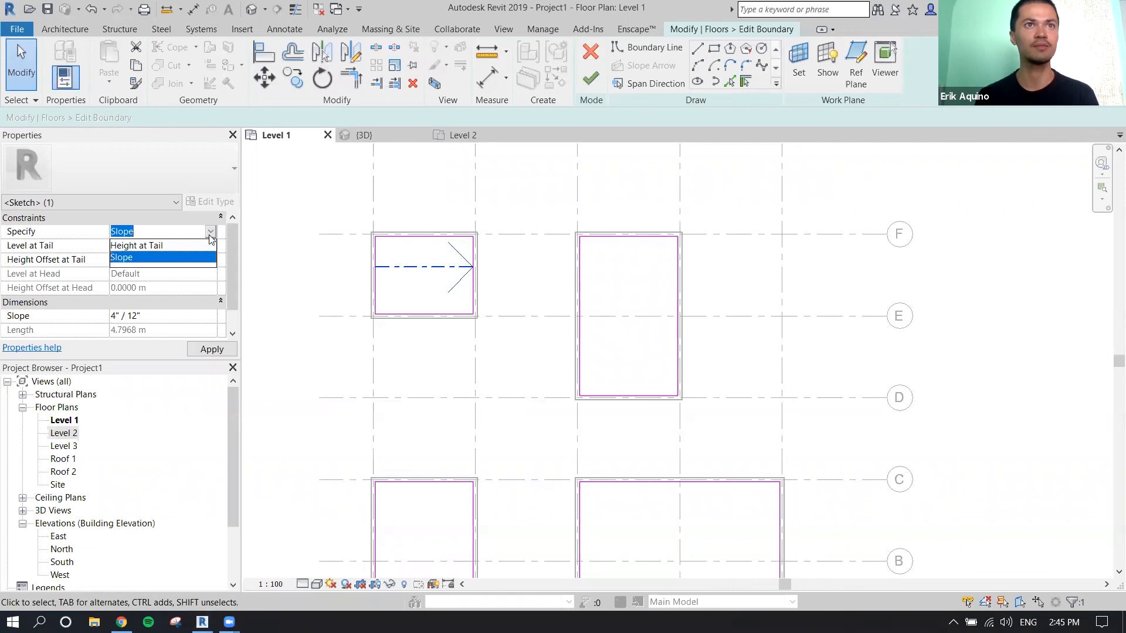
pyautogui.click(211, 241)
pyautogui.click(211, 349)
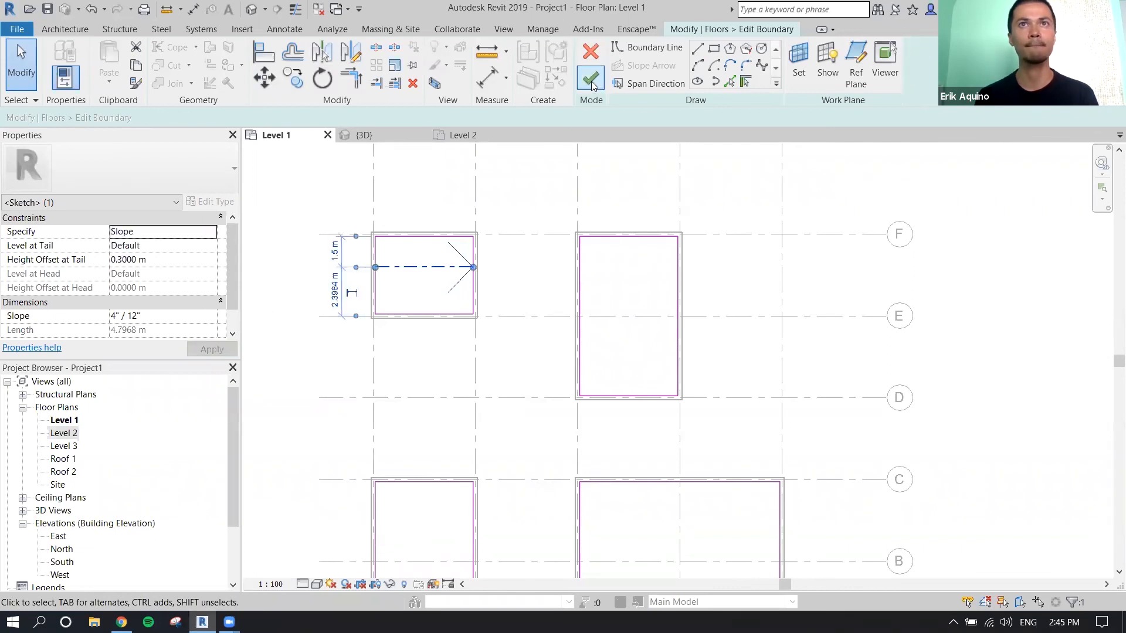
pyautogui.click(590, 78)
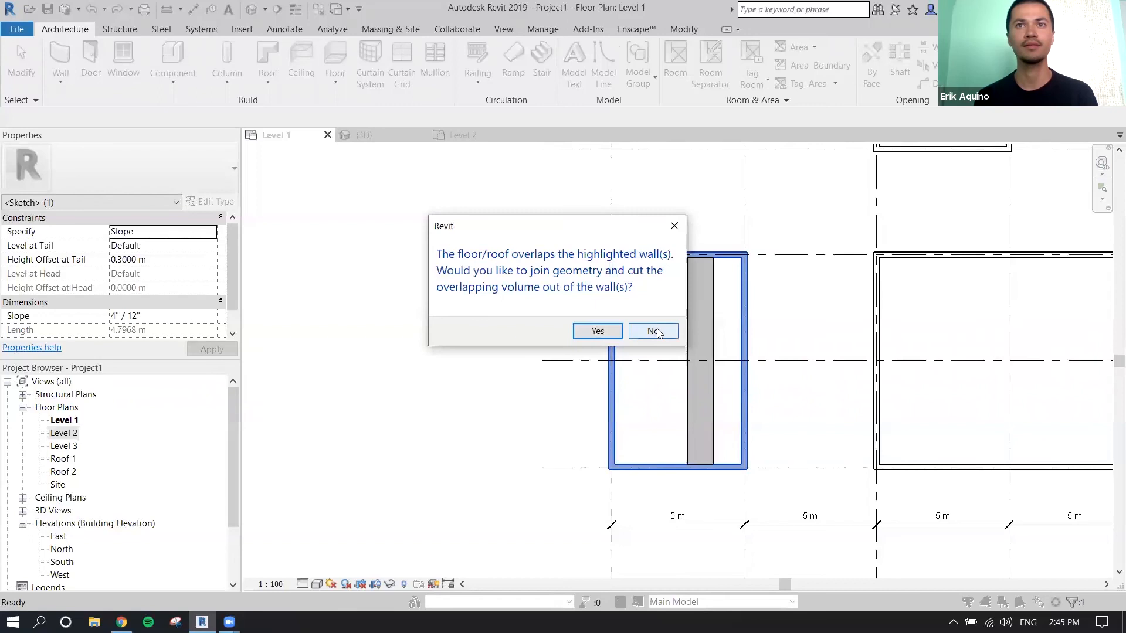
pyautogui.click(654, 331)
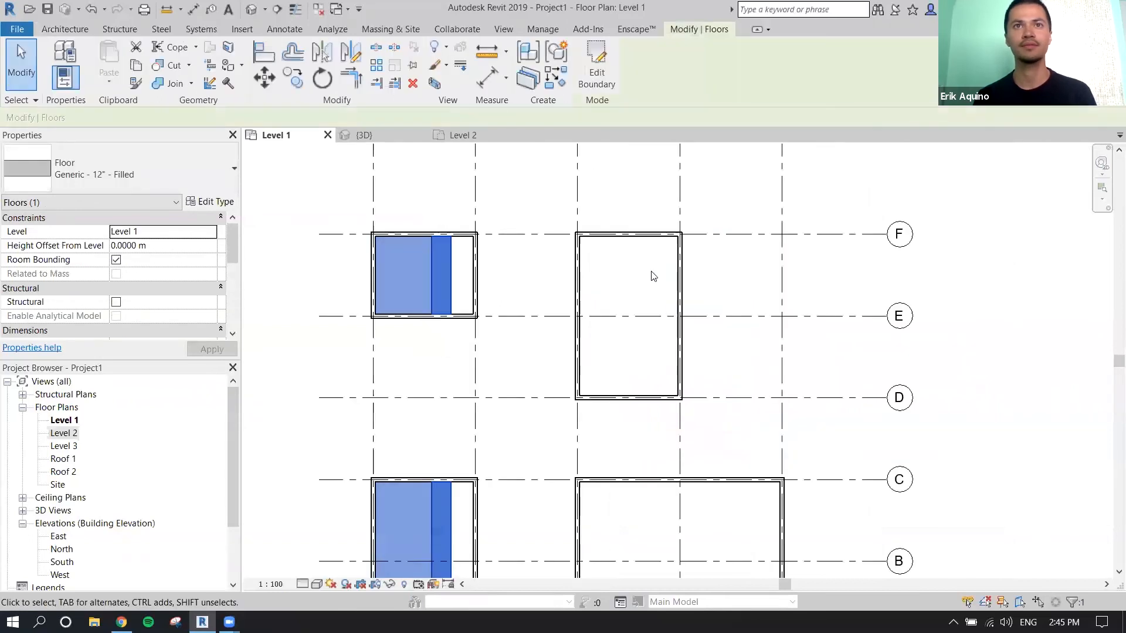
# Examine the sloped floors in the 3D view from the back, return to the Level 1 plan and clear the selection
pyautogui.click(393, 135)
pyautogui.keyDown('shift'); pyautogui.moveTo(629, 363); pyautogui.dragTo(642, 389, button='middle'); pyautogui.keyUp('shift')
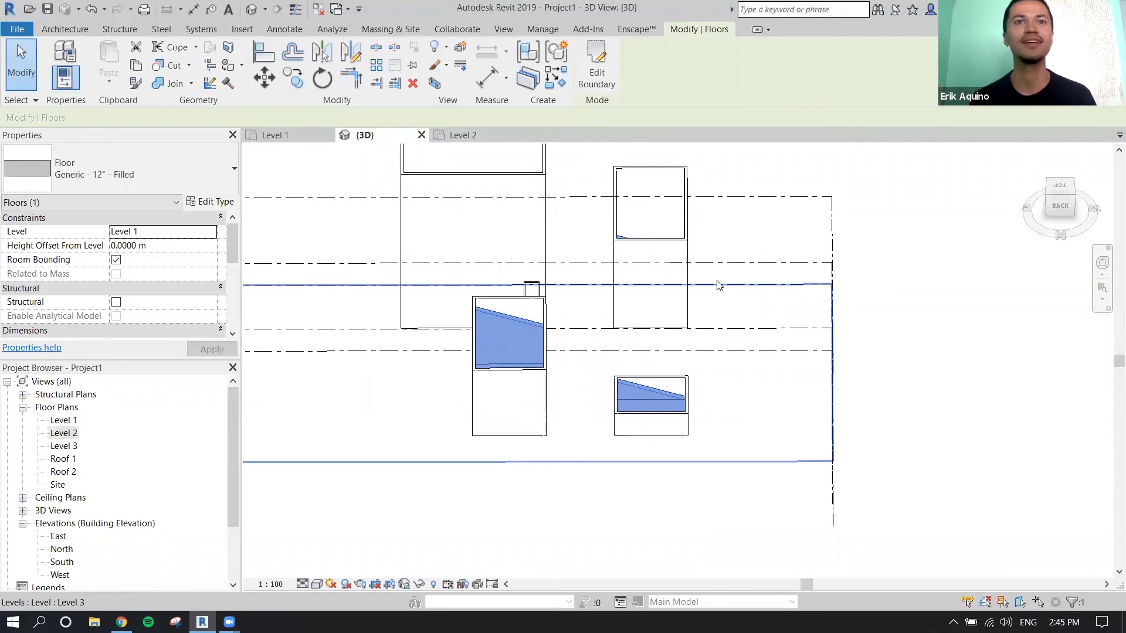
pyautogui.keyDown('shift'); pyautogui.moveTo(719, 285); pyautogui.dragTo(683, 287, button='middle'); pyautogui.keyUp('shift')
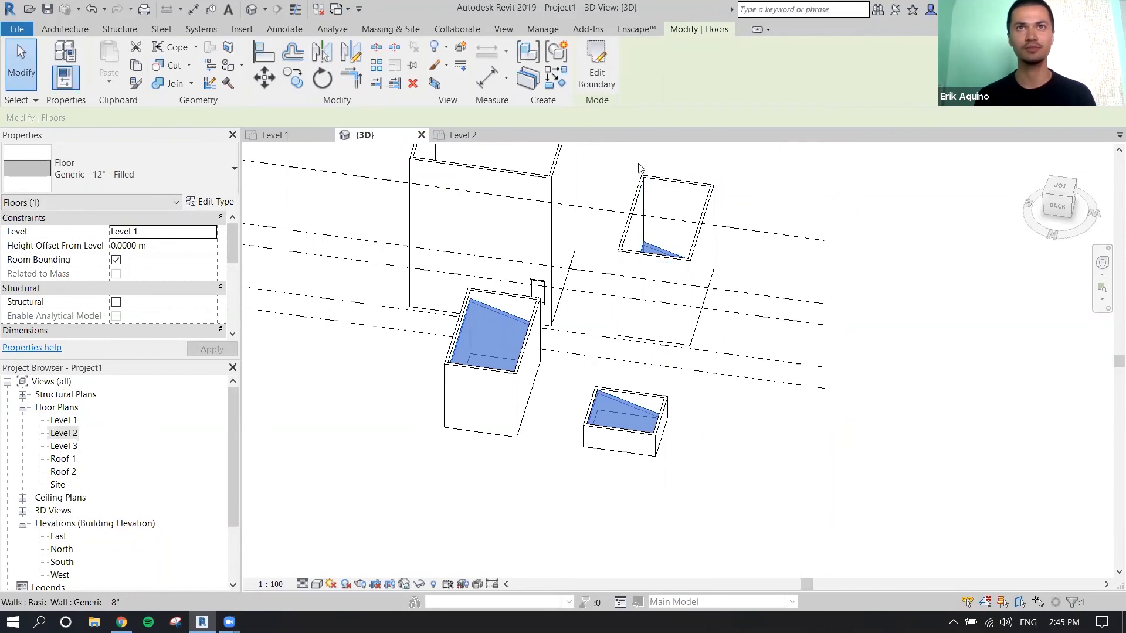
pyautogui.click(293, 135)
pyautogui.scroll(-3, 535, 300)
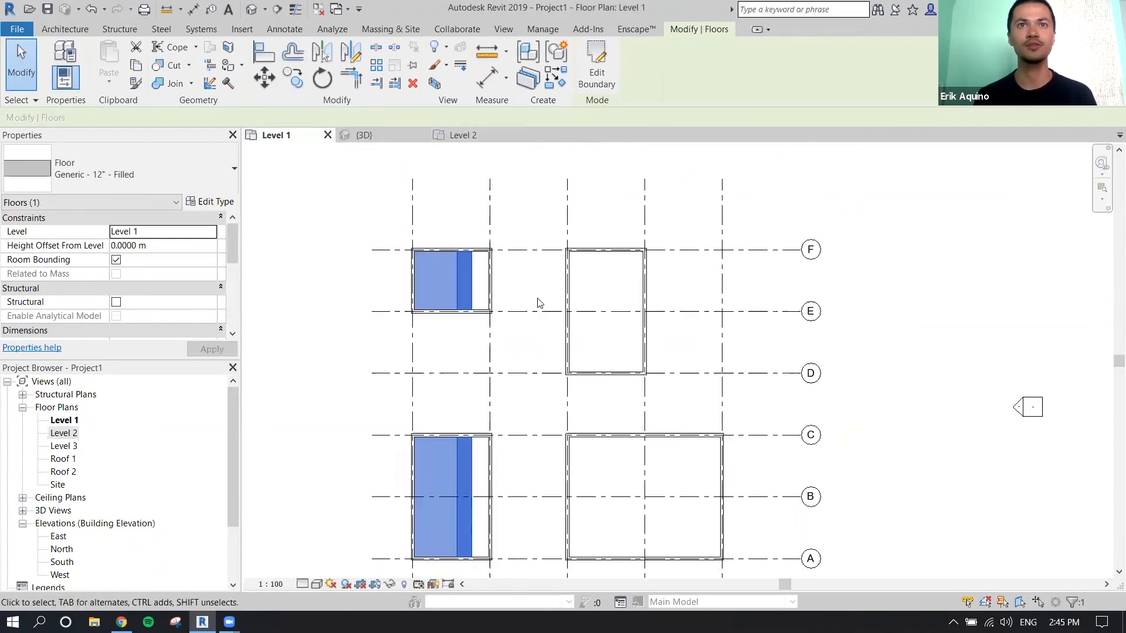
pyautogui.click(759, 206)
# Start a new floor on Level 1 and sketch a large rectangular boundary in the empty area beyond the grid bubbles near grids D to F
pyautogui.moveTo(731, 220); pyautogui.dragTo(639, 236, button='middle')
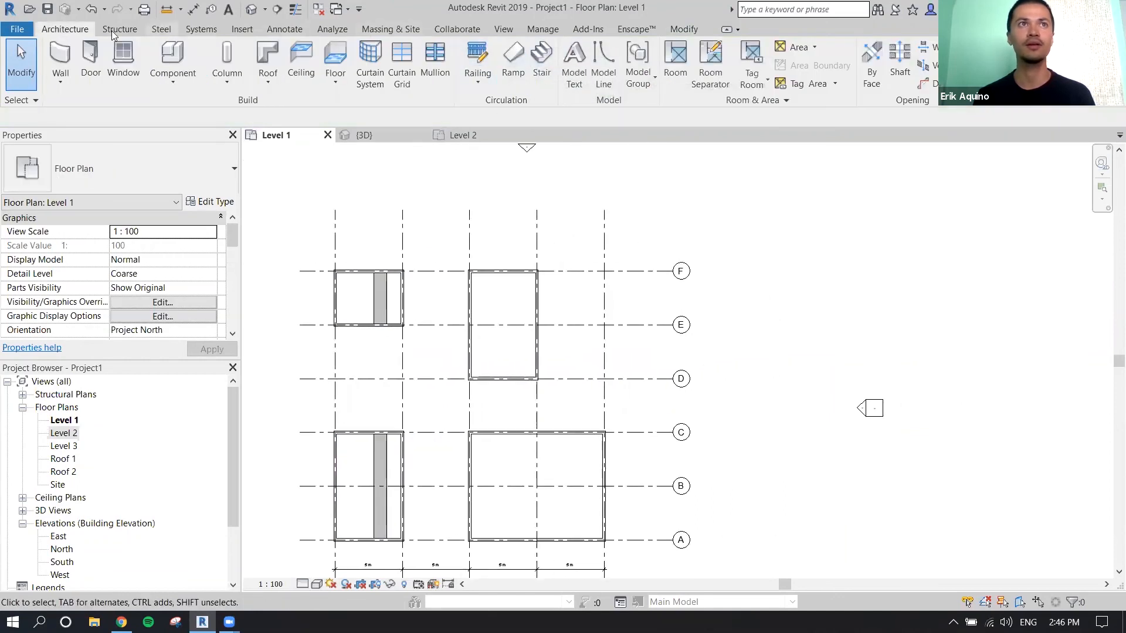
pyautogui.click(336, 59)
pyautogui.click(714, 48)
pyautogui.click(714, 197)
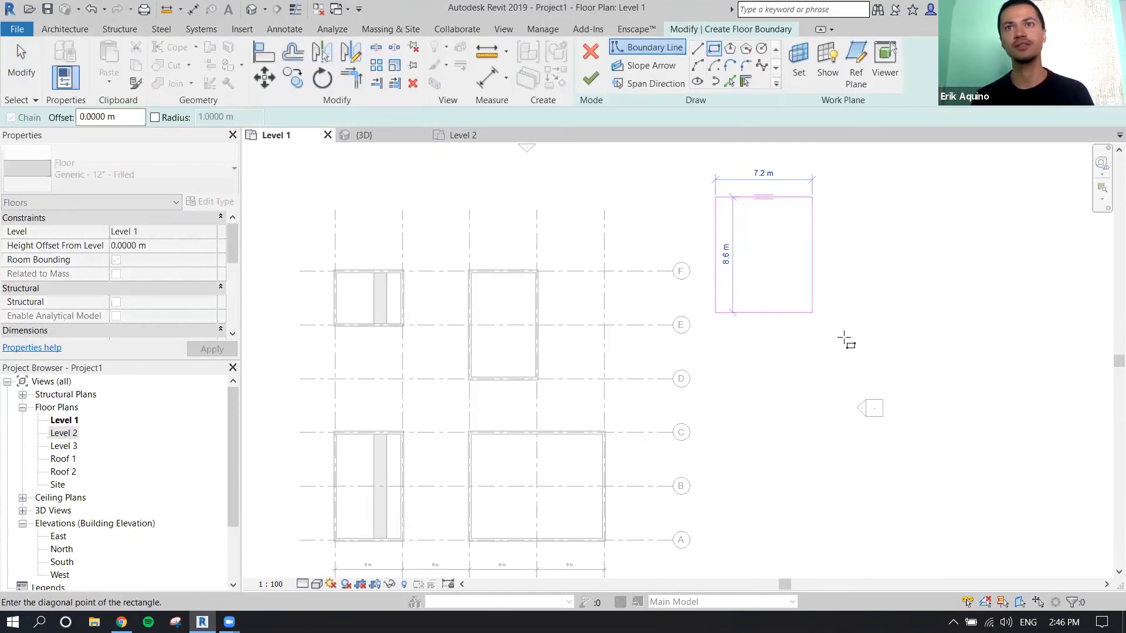
pyautogui.click(925, 369)
pyautogui.moveTo(919, 353); pyautogui.dragTo(764, 368, button='middle')
pyautogui.press('Escape')
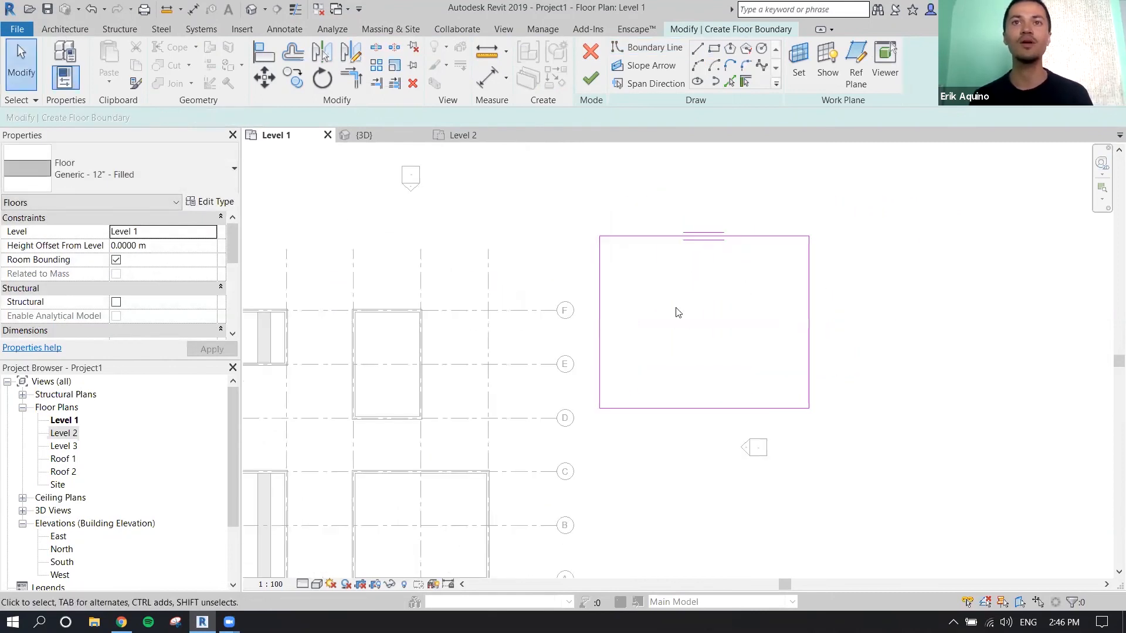
# Sketch two rectangular openings inside the boundary, one about 3.1 m wide near the centre and one about 2.2 × 1.6 m near the lower-left corner, and finish the floor
pyautogui.click(713, 49)
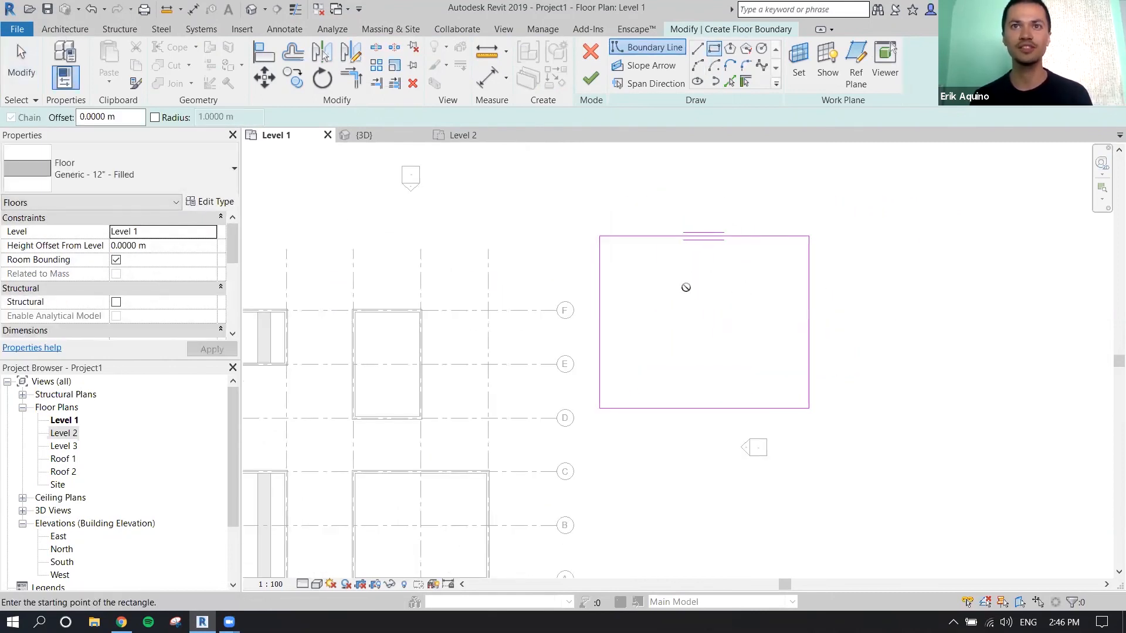
pyautogui.click(687, 288)
pyautogui.click(729, 327)
pyautogui.scroll(2, 733, 326)
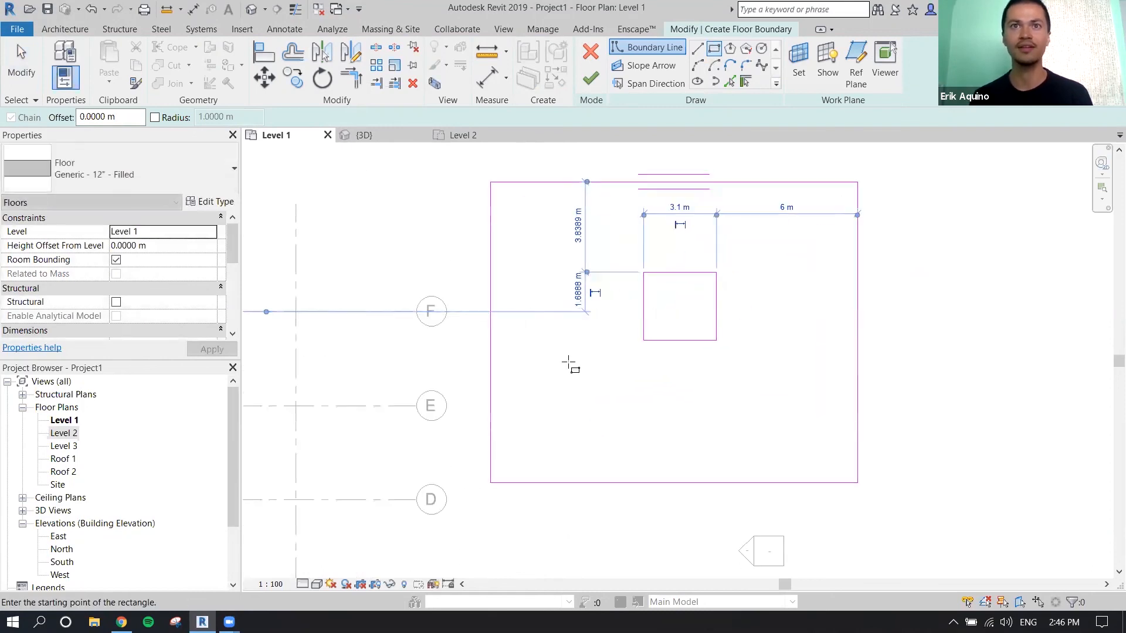
pyautogui.click(539, 384)
pyautogui.click(590, 420)
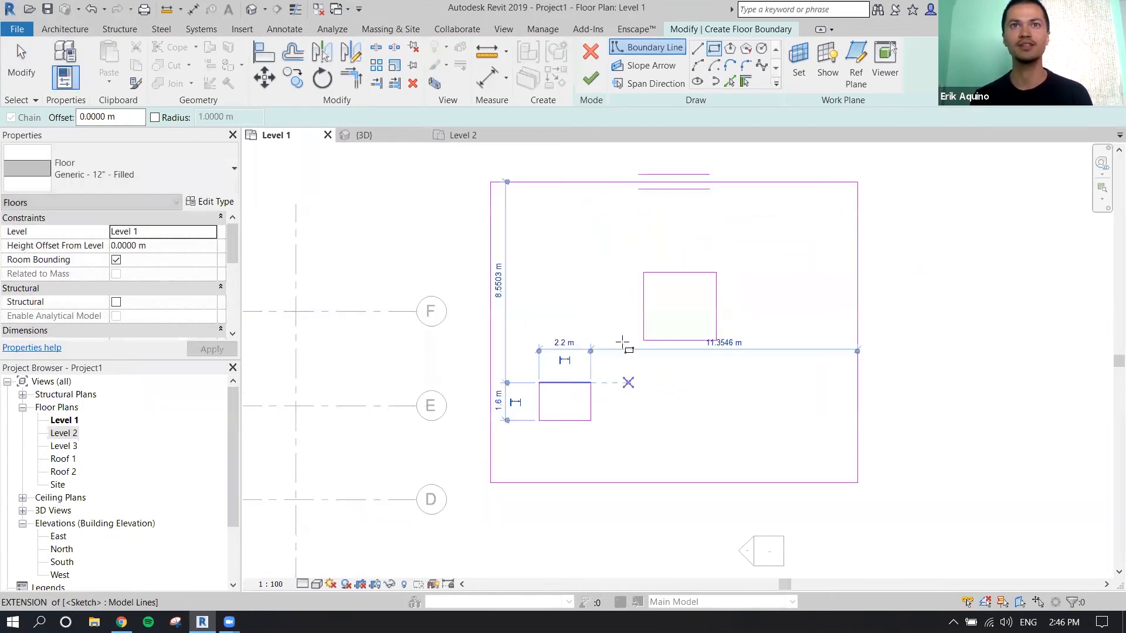
pyautogui.press('Escape')
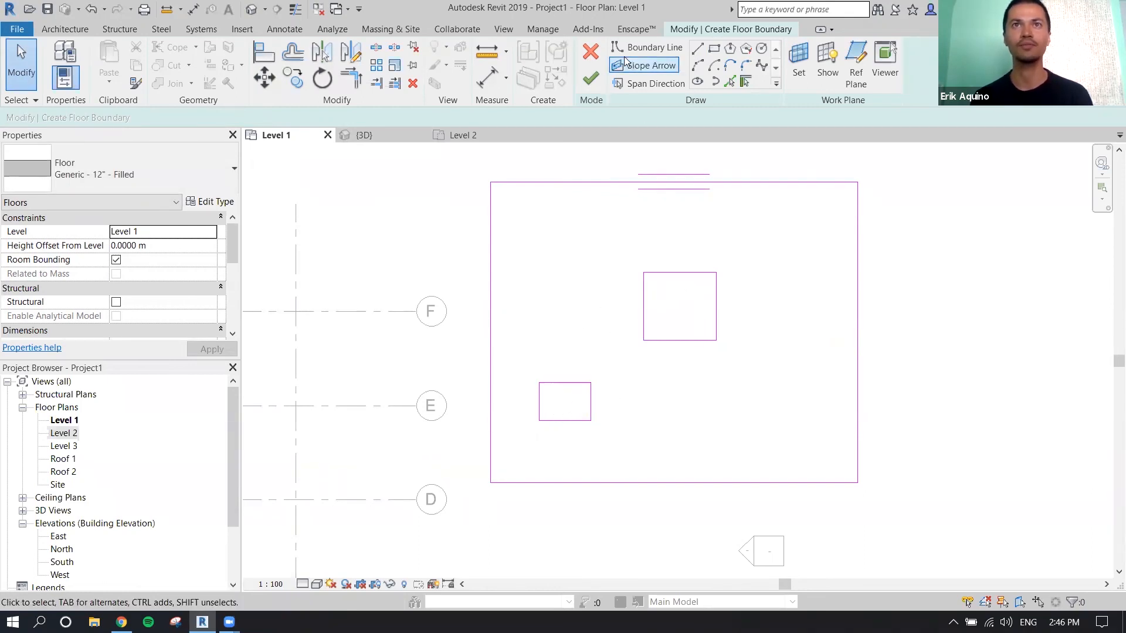
pyautogui.click(592, 75)
pyautogui.click(907, 326)
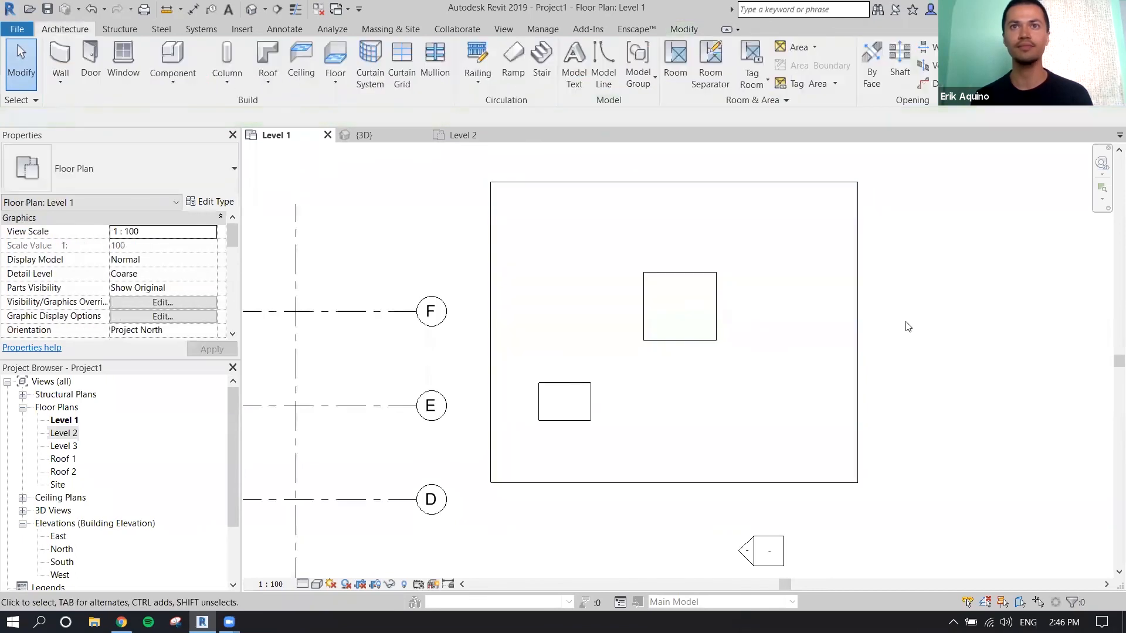
# Inspect the constraints of the right-hand wall of the room between grids D and F, and clear the selection
pyautogui.scroll(-2, 908, 317)
pyautogui.moveTo(907, 314); pyautogui.dragTo(749, 287, button='middle')
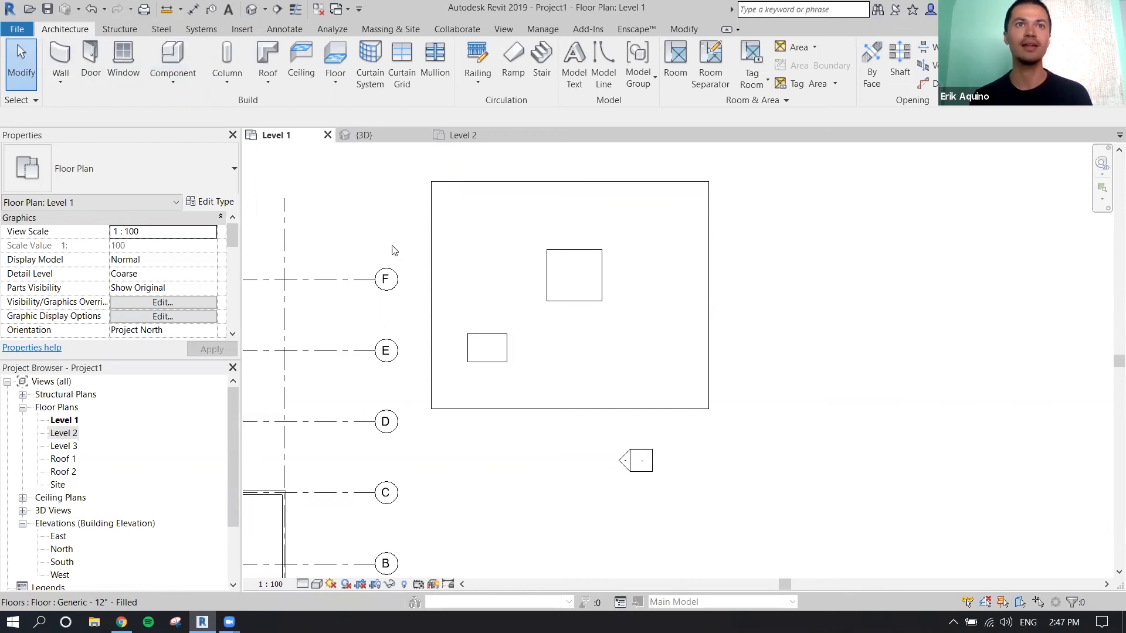
pyautogui.moveTo(341, 311); pyautogui.dragTo(623, 247, button='middle')
pyautogui.click(476, 252)
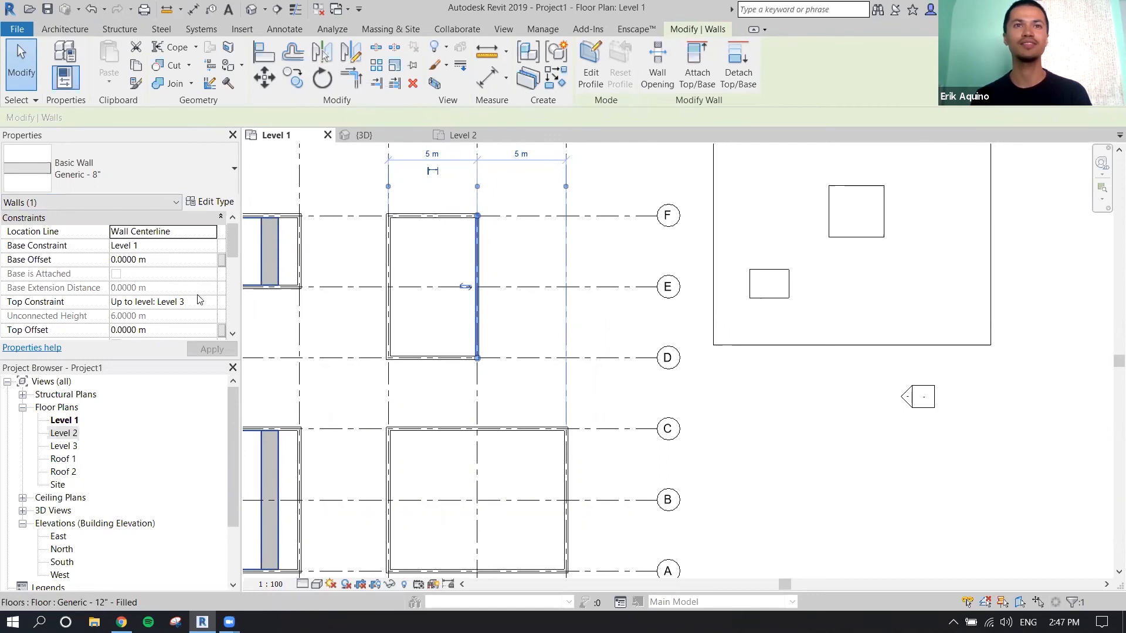
pyautogui.moveTo(412, 245); pyautogui.dragTo(427, 256, button='middle')
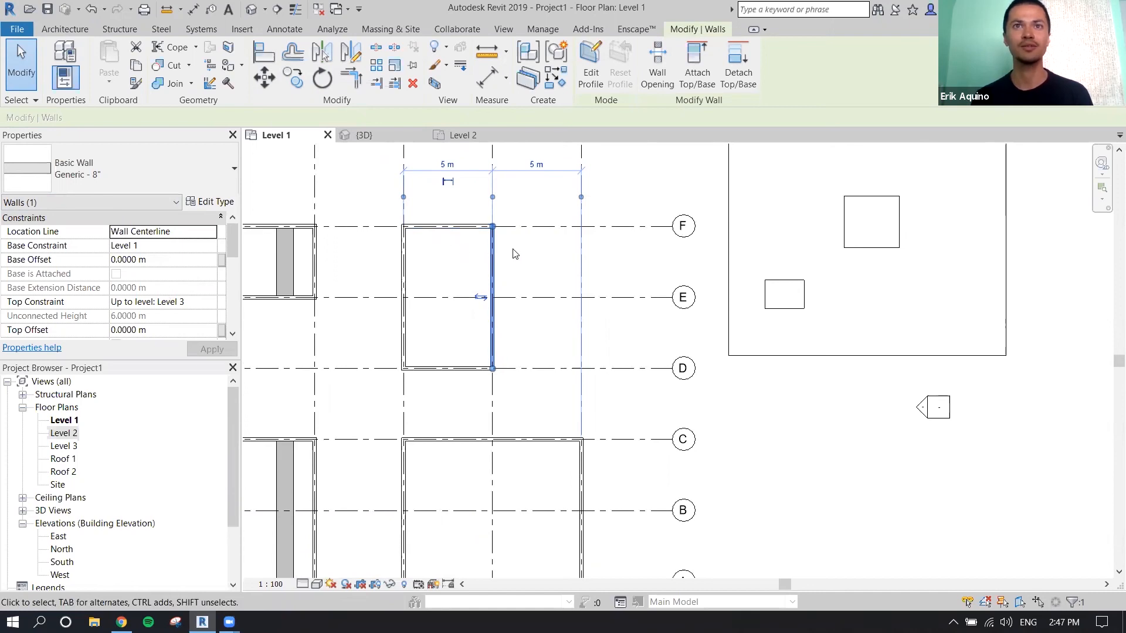
pyautogui.press('Escape')
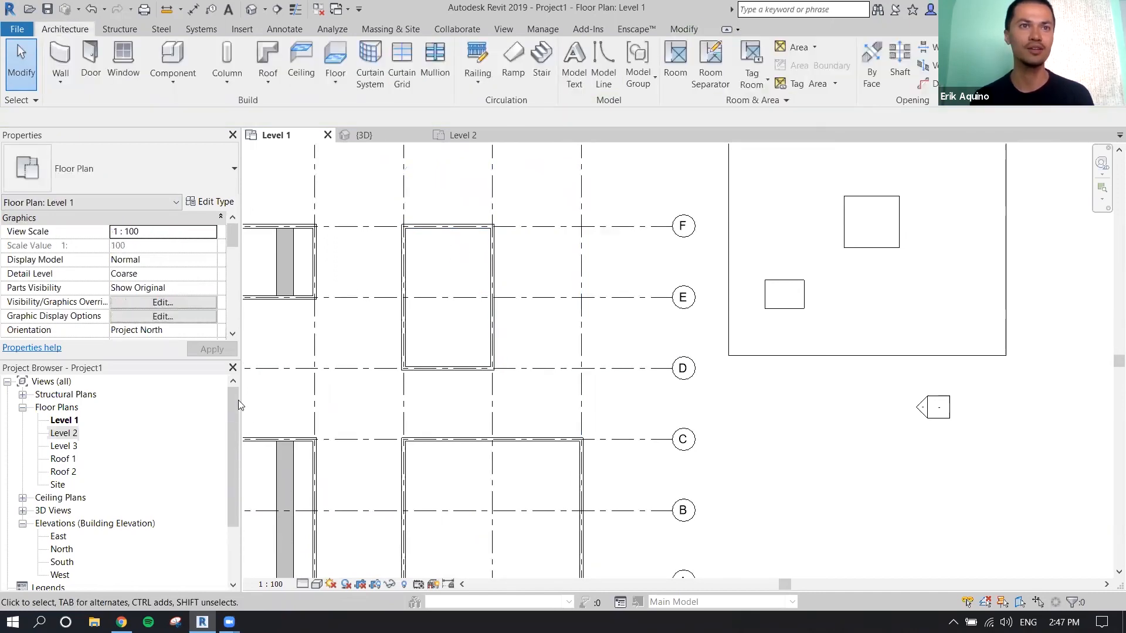
# Open the East building elevation and show all its grids and levels
pyautogui.moveTo(232, 422); pyautogui.dragTo(225, 447)
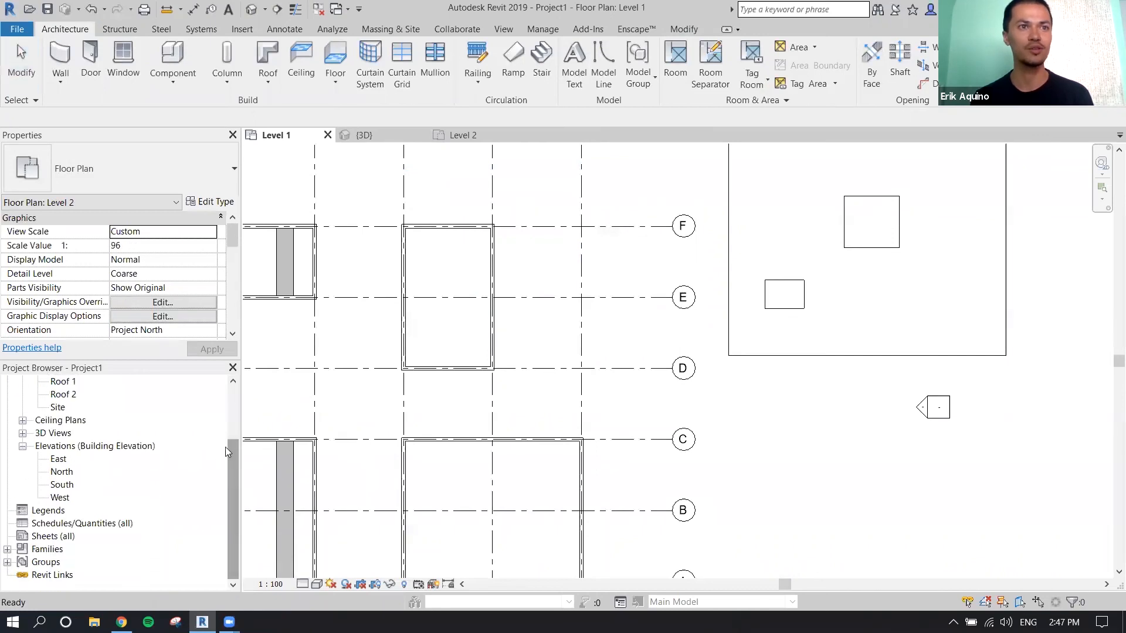
pyautogui.scroll(1, 61, 469)
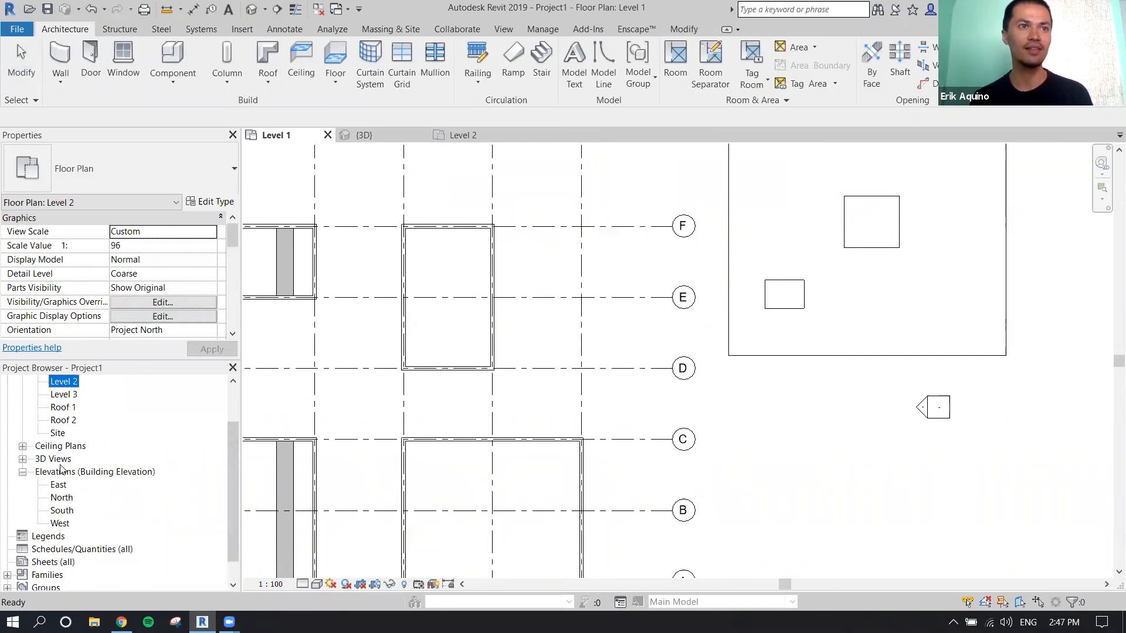
pyautogui.doubleClick(59, 484)
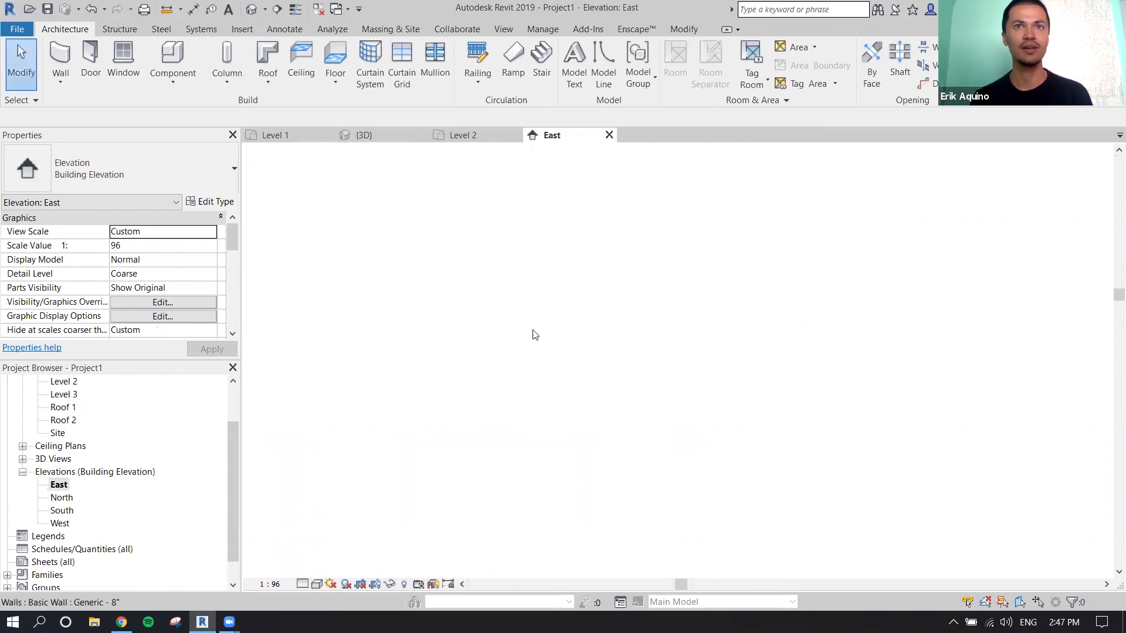
pyautogui.scroll(-3, 562, 340)
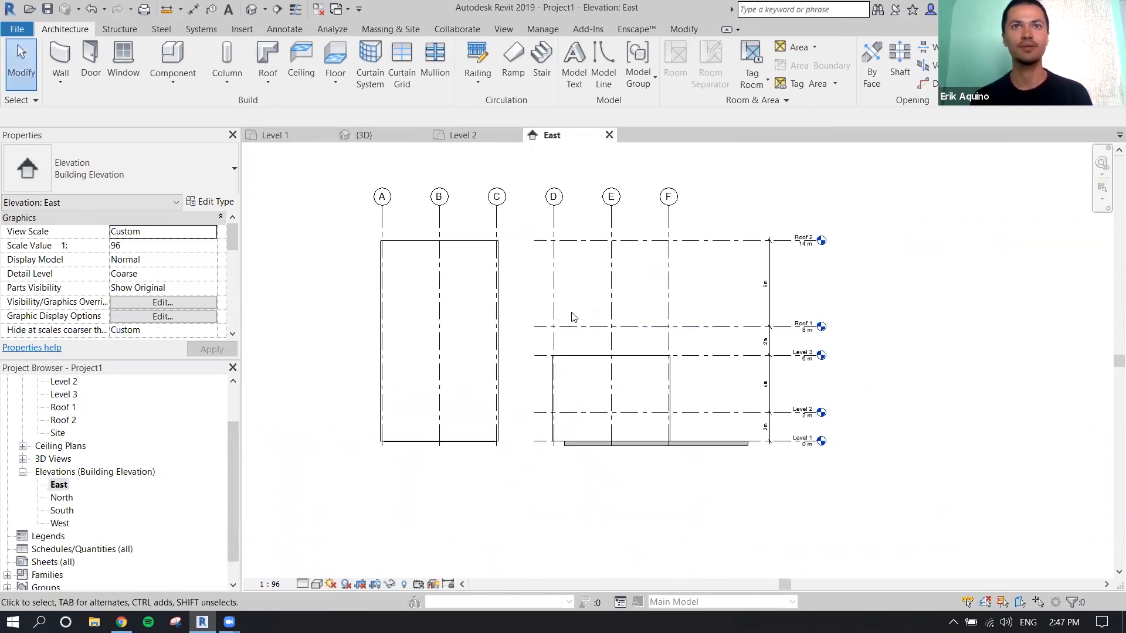
# Extend the aligned level lines past grid A, and pull their ends back to just beyond grid F
pyautogui.click(695, 242)
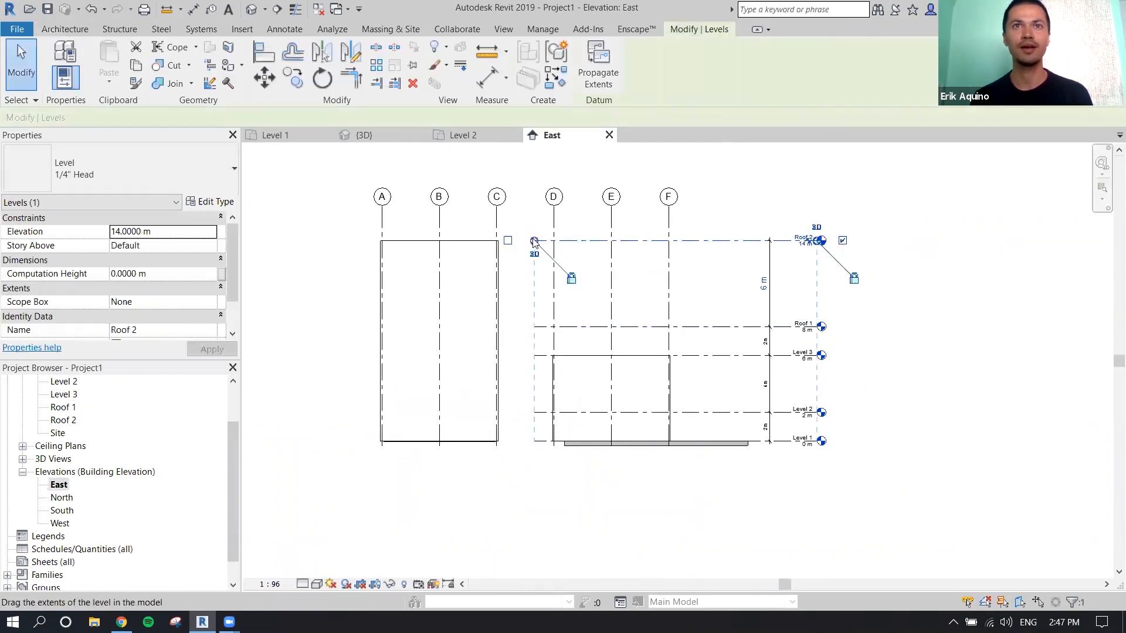
pyautogui.moveTo(534, 242); pyautogui.dragTo(350, 241)
pyautogui.click(724, 221)
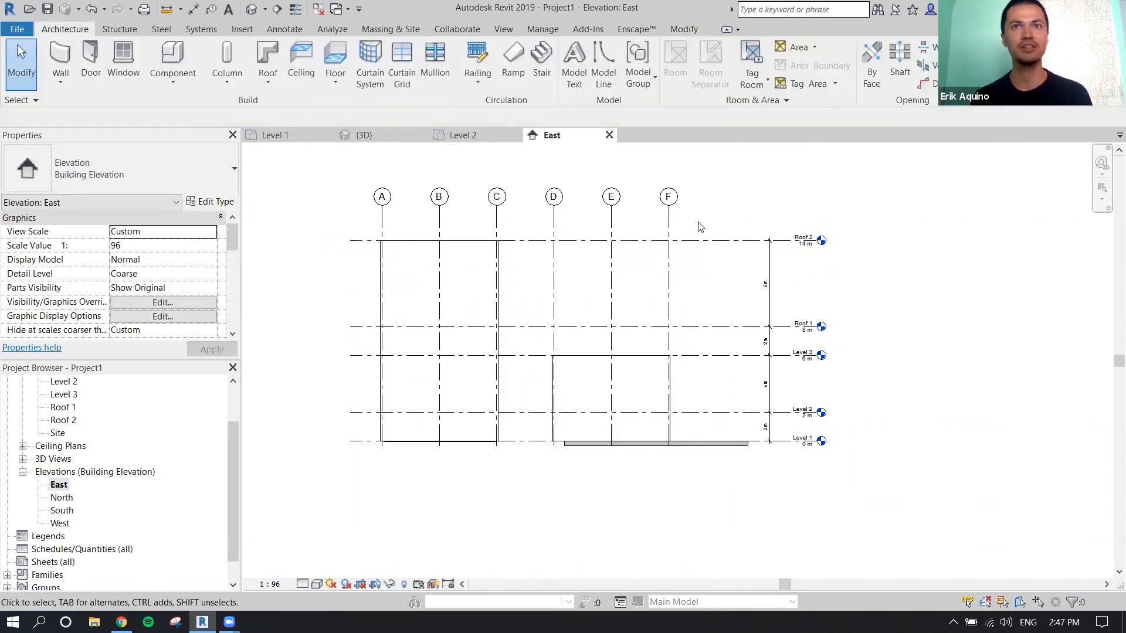
pyautogui.click(589, 239)
pyautogui.moveTo(350, 241); pyautogui.dragTo(697, 241)
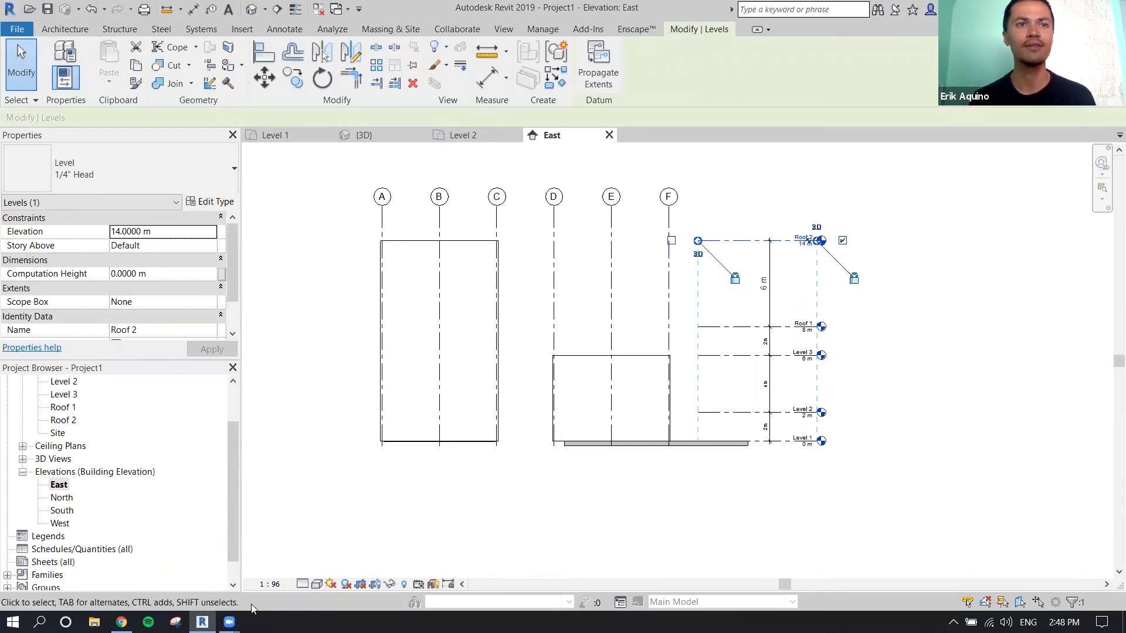
pyautogui.moveTo(229, 621)
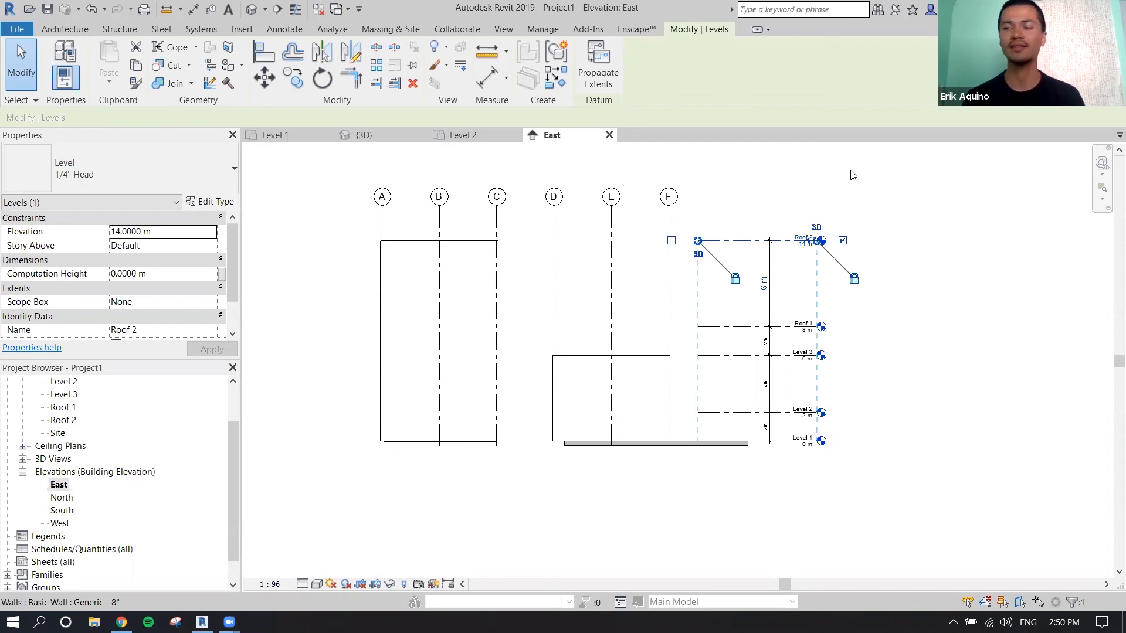
# Start Enscape on the 3D view, close its window and feedback request, and return to the Architecture tools
pyautogui.click(630, 30)
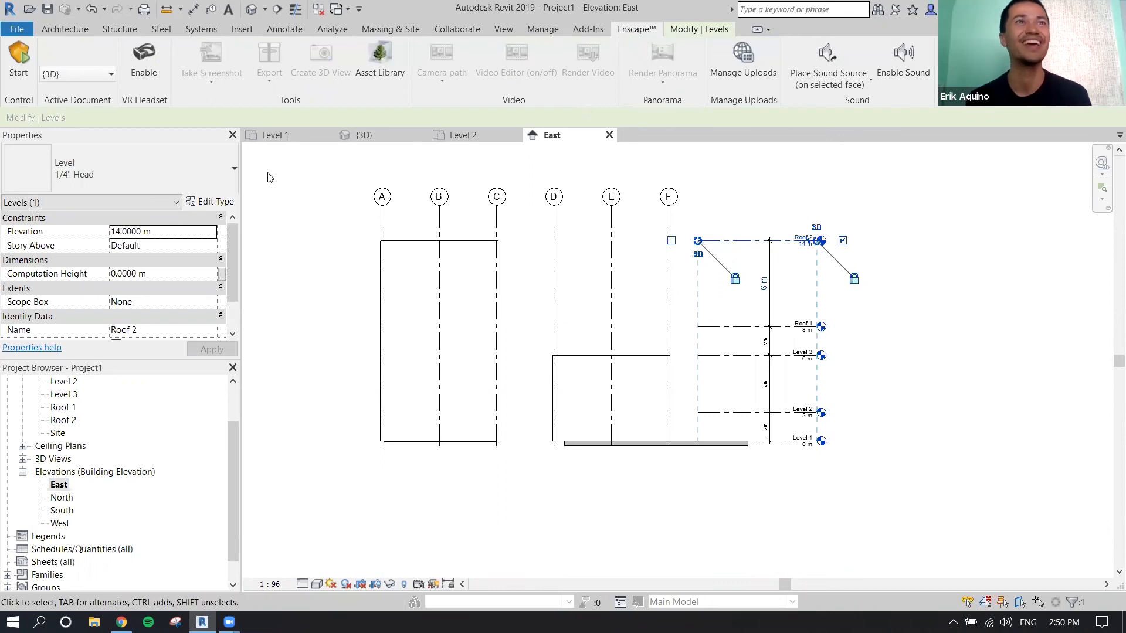
pyautogui.click(22, 59)
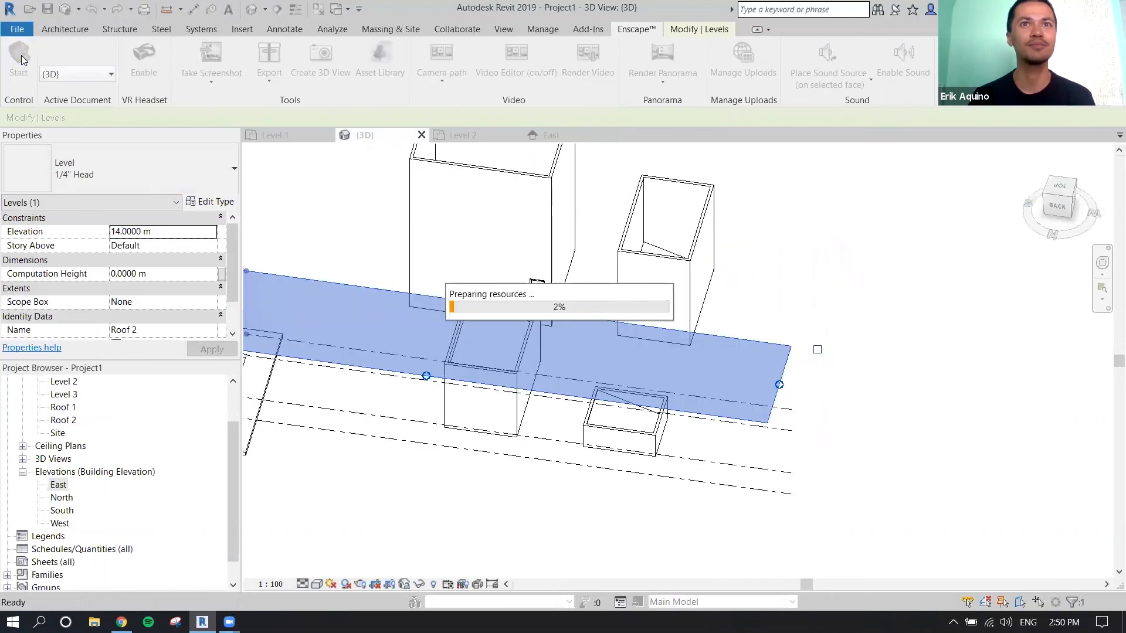
pyautogui.click(433, 370)
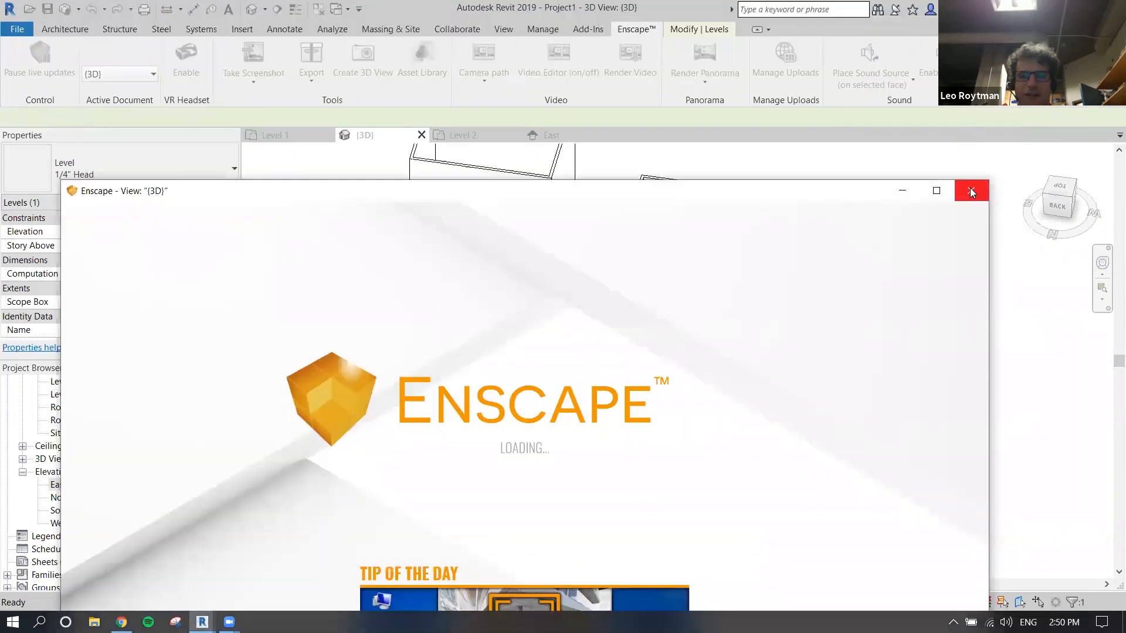
pyautogui.click(970, 190)
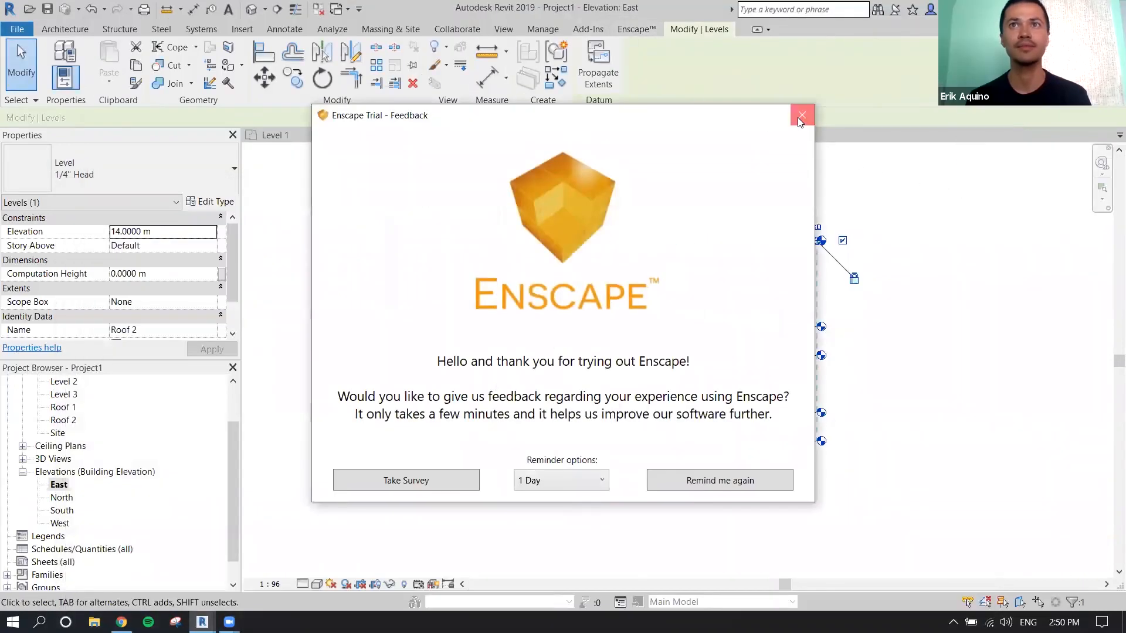
pyautogui.click(799, 116)
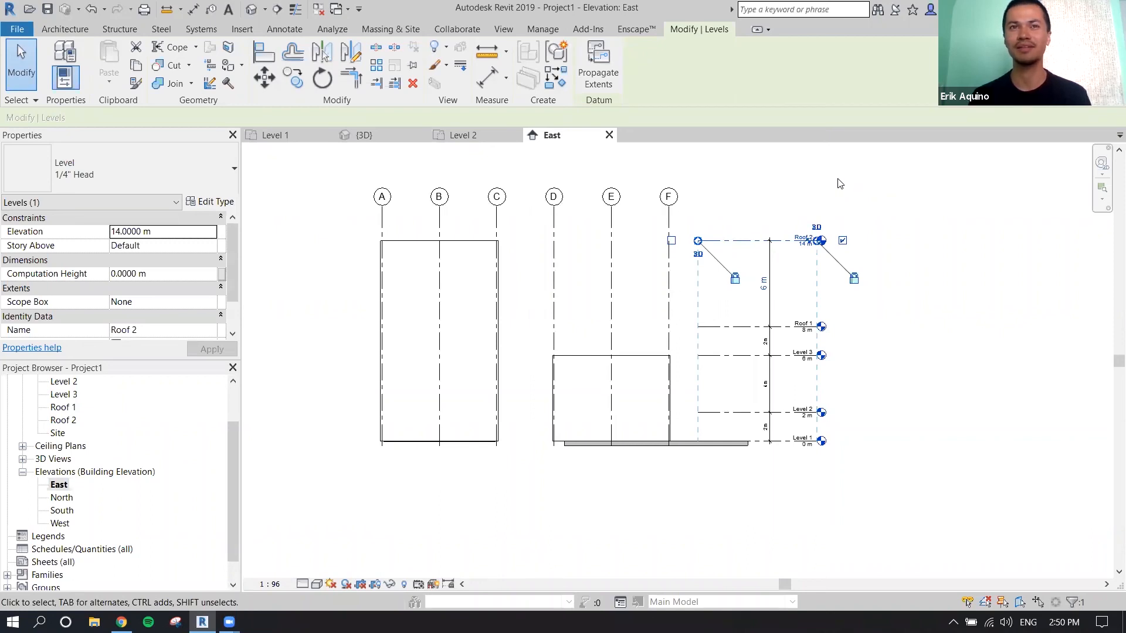
pyautogui.click(650, 34)
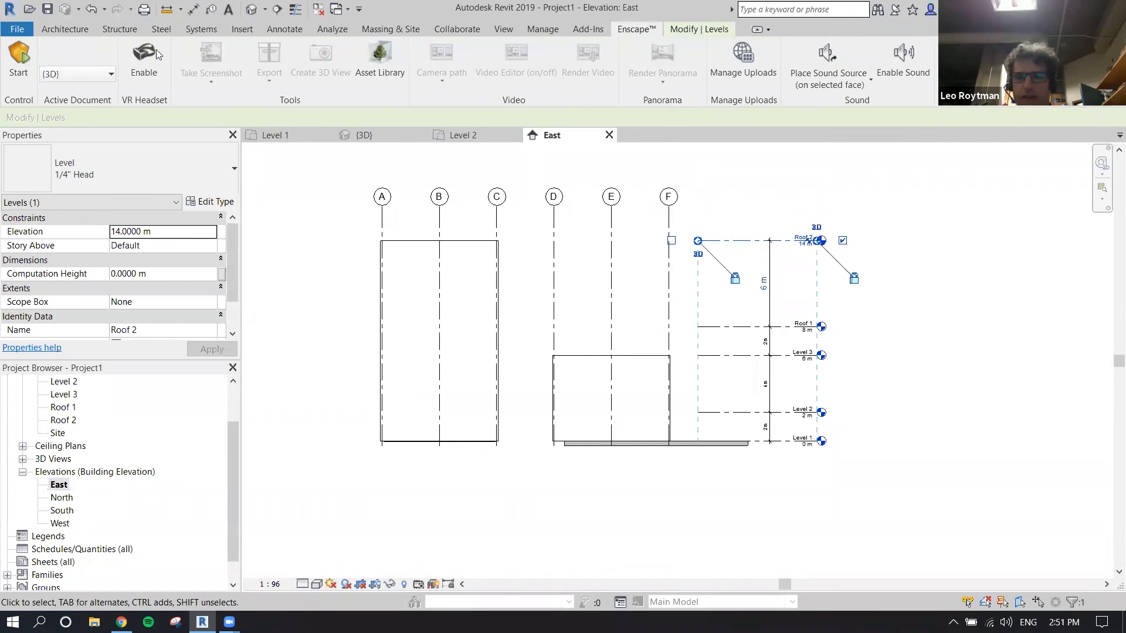
pyautogui.click(84, 33)
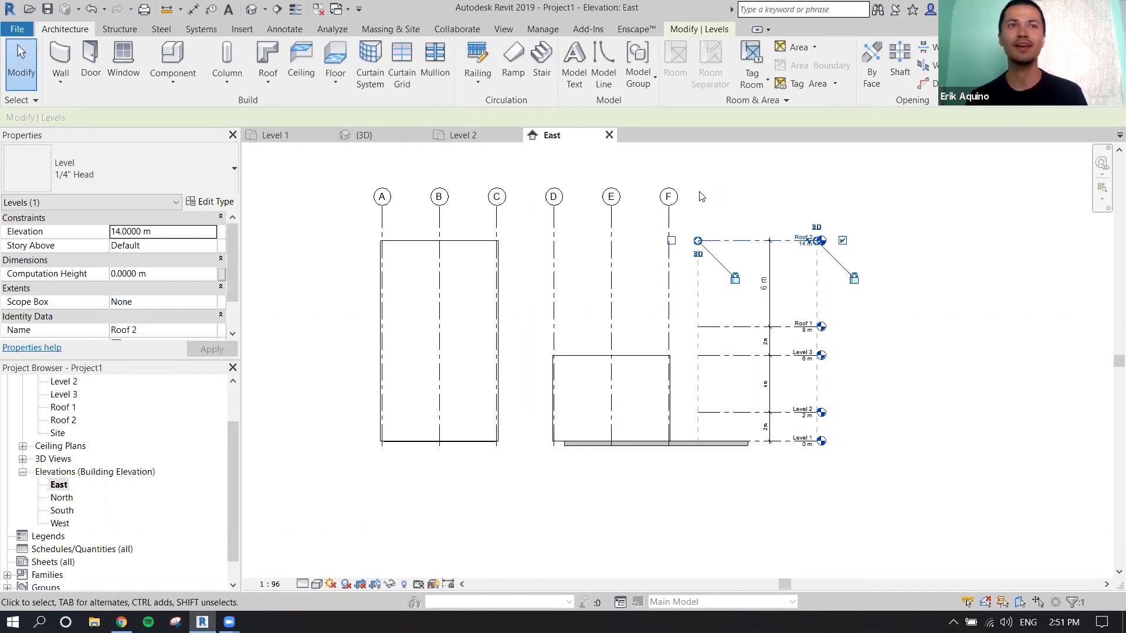
# Select grid line C in the East elevation
pyautogui.click(497, 224)
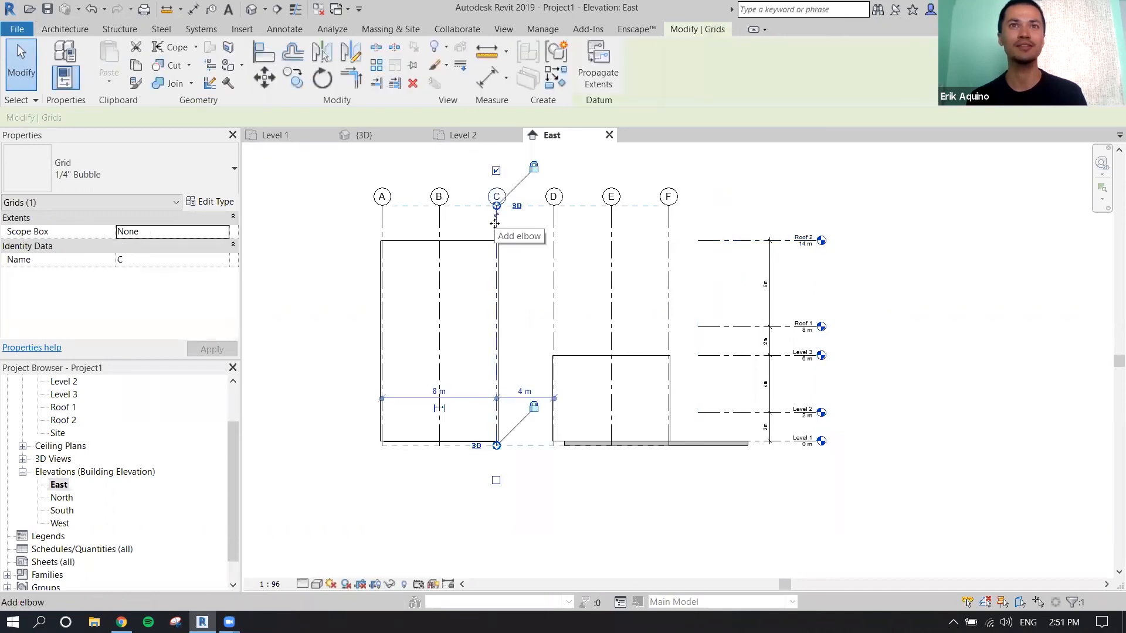